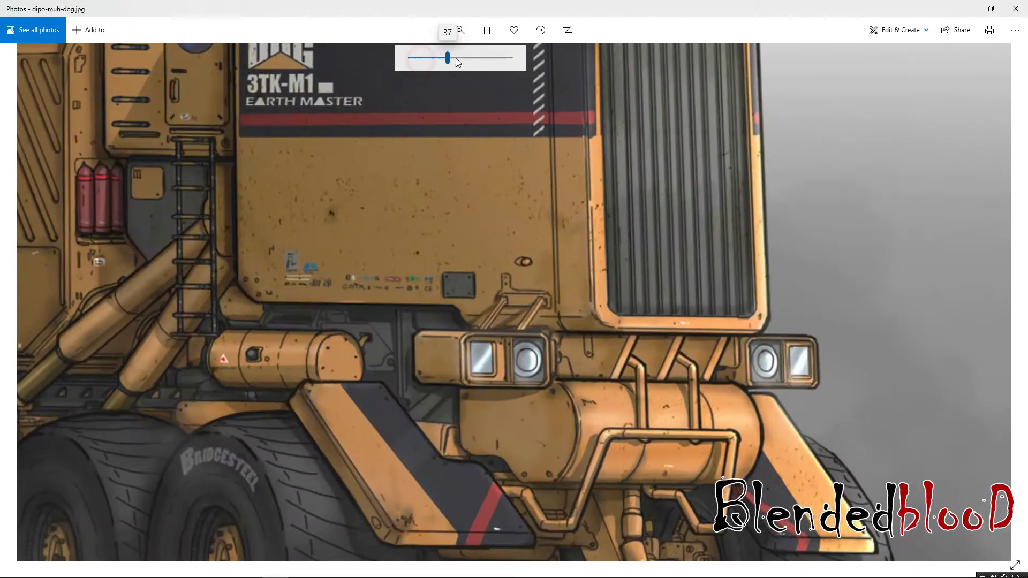
# Step: Examine the wheels in the truck concept art and bring up the steel wheel rim reference photo beside it
pyautogui.moveTo(445, 303); pyautogui.dragTo(463, 257)
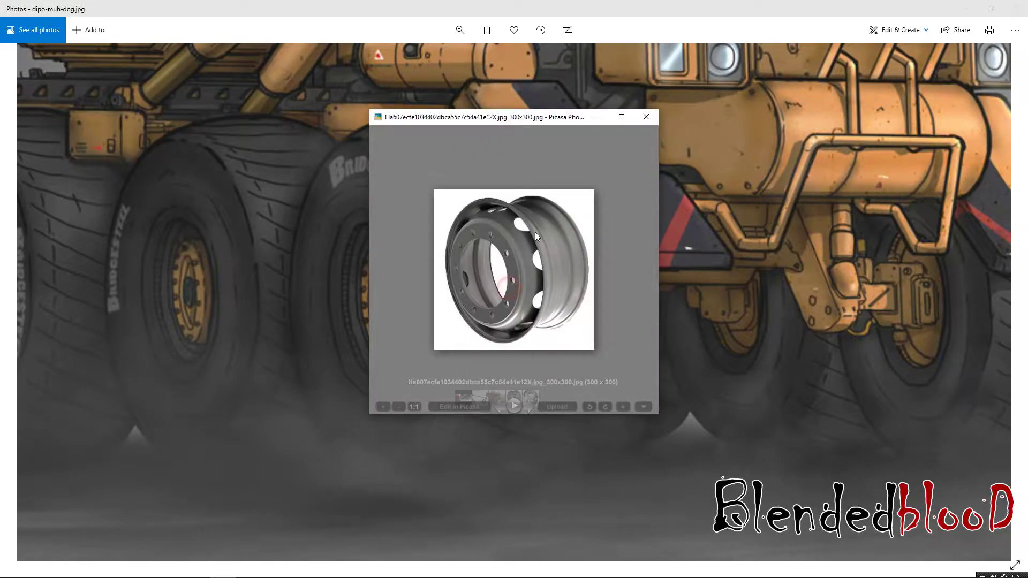
pyautogui.moveTo(494, 116); pyautogui.dragTo(707, 145)
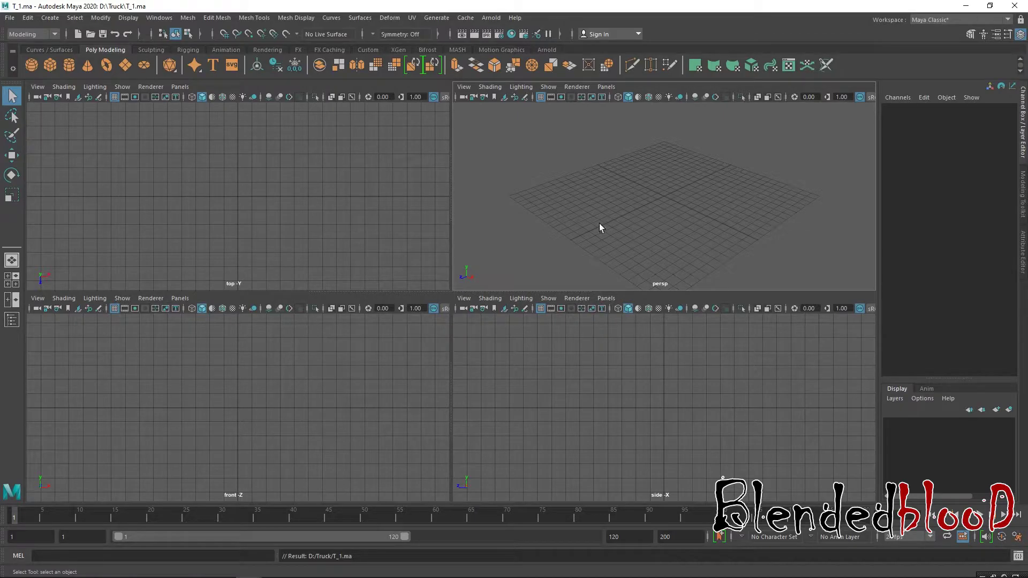
# Step: Tear off the Convert Selection and Mesh Tools menus as floating palettes and park them over the right side of the workspace
pyautogui.click(72, 18)
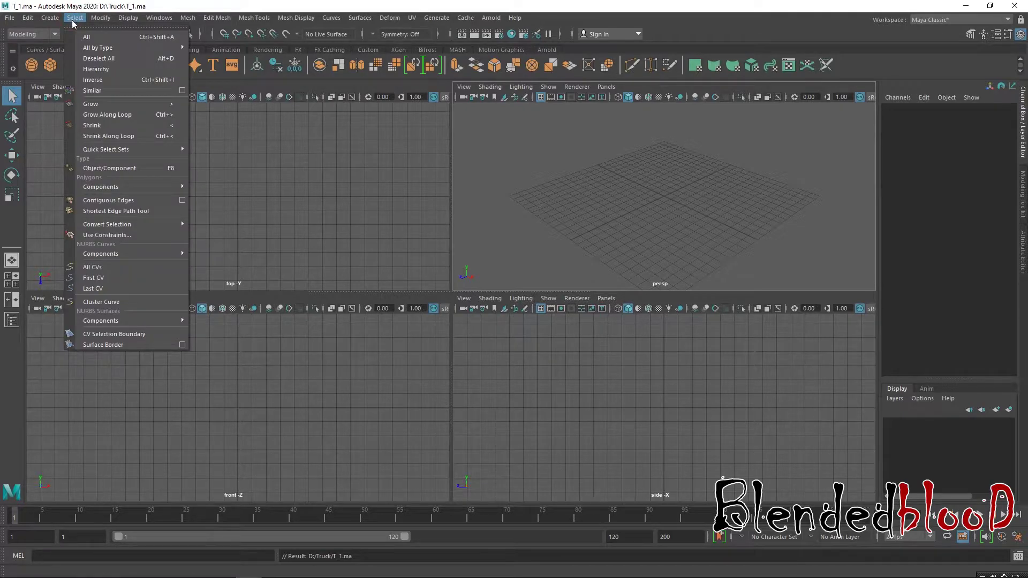
pyautogui.moveTo(138, 153)
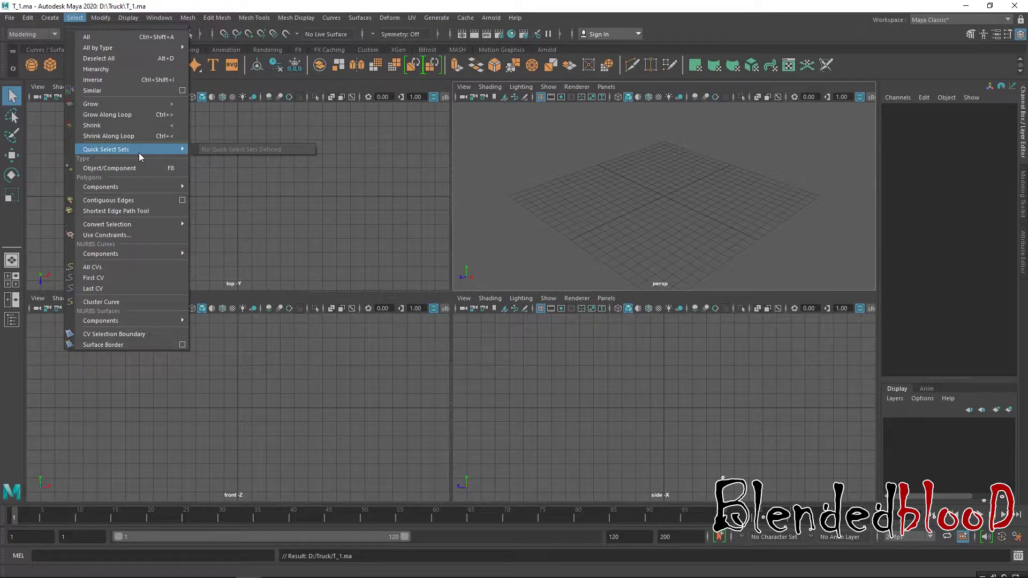
pyautogui.moveTo(152, 225)
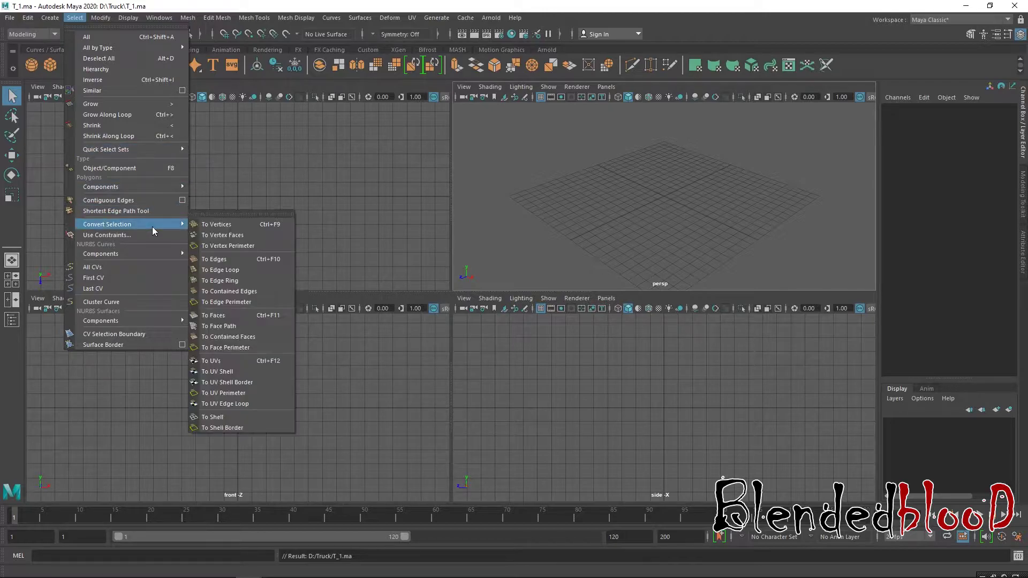
pyautogui.click(203, 213)
pyautogui.moveTo(214, 202); pyautogui.dragTo(62, 114)
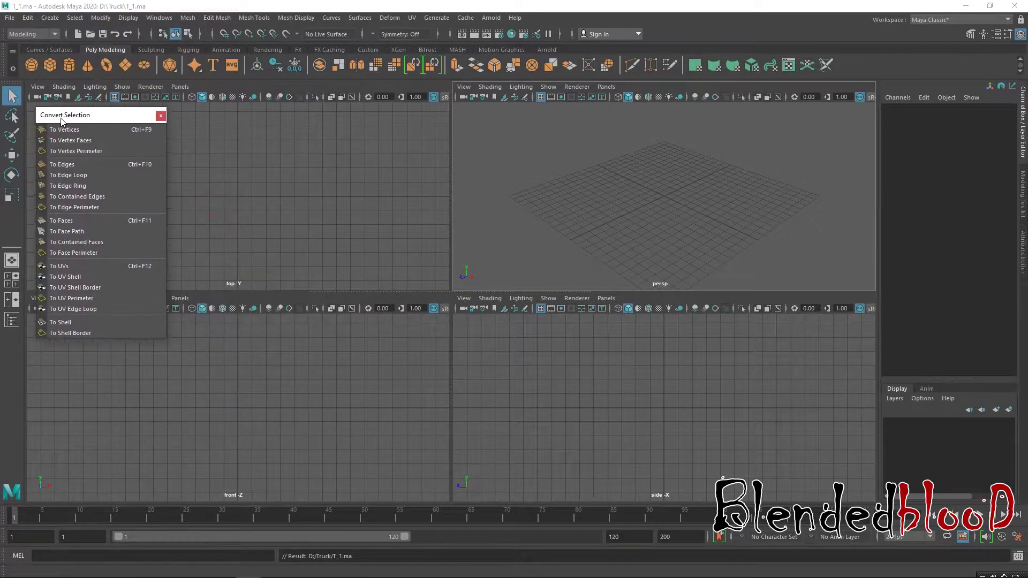
pyautogui.click(255, 18)
pyautogui.click(264, 27)
pyautogui.moveTo(278, 15); pyautogui.dragTo(861, 63)
pyautogui.moveTo(124, 120); pyautogui.dragTo(904, 242)
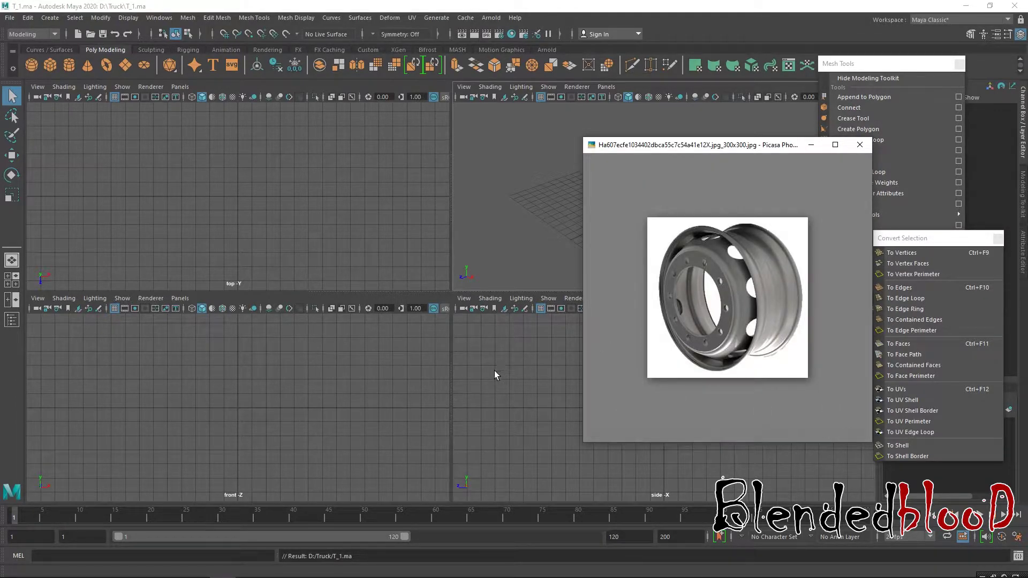
# Step: Maximize the front view, start importing an image plane and browse to the D:\Truck folder
pyautogui.click(363, 400)
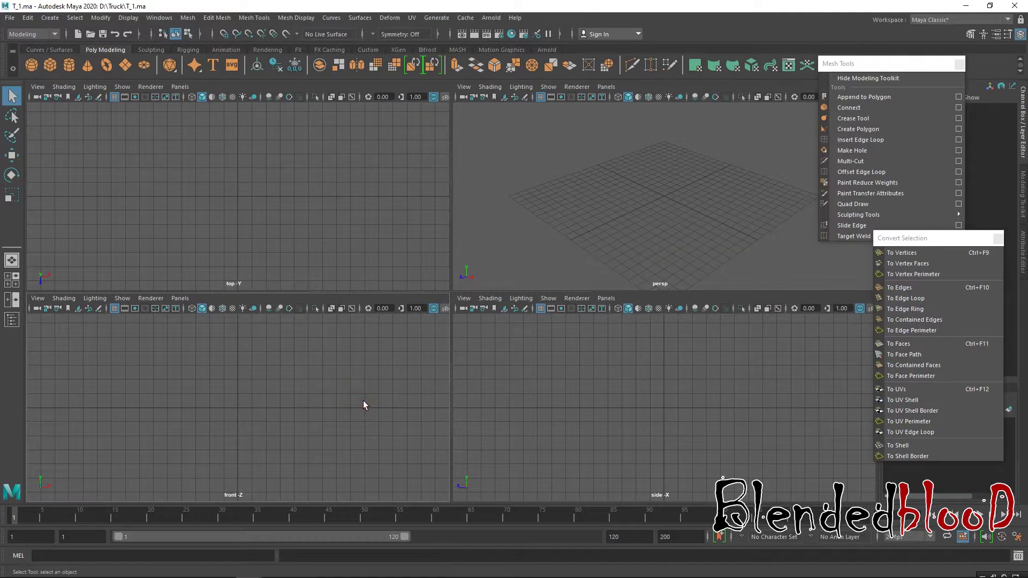
pyautogui.press('space')
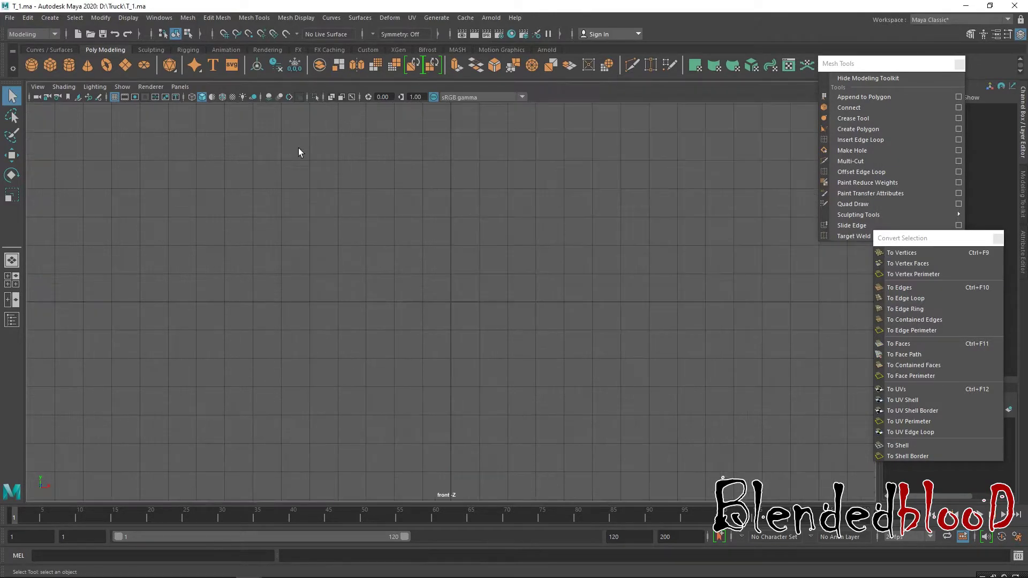
pyautogui.click(180, 86)
pyautogui.moveTo(198, 99)
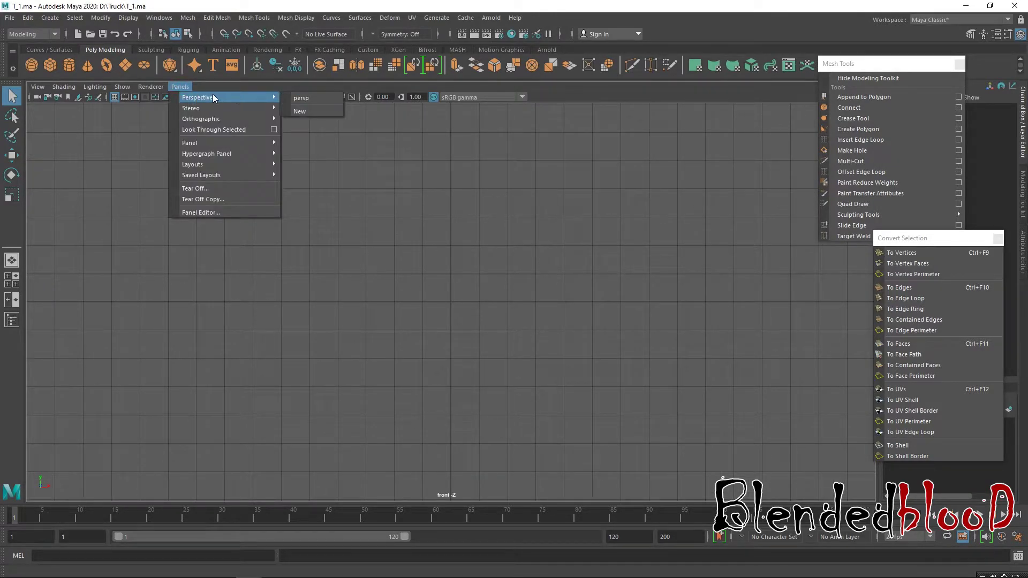
pyautogui.click(38, 87)
pyautogui.moveTo(91, 325)
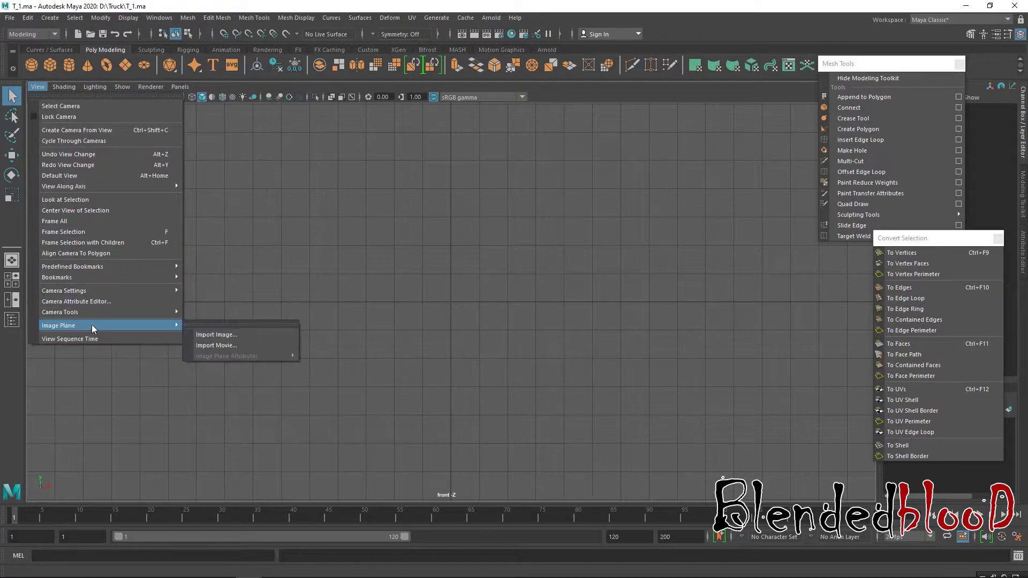
pyautogui.click(203, 336)
pyautogui.moveTo(120, 196); pyautogui.dragTo(735, 197)
pyautogui.click(273, 242)
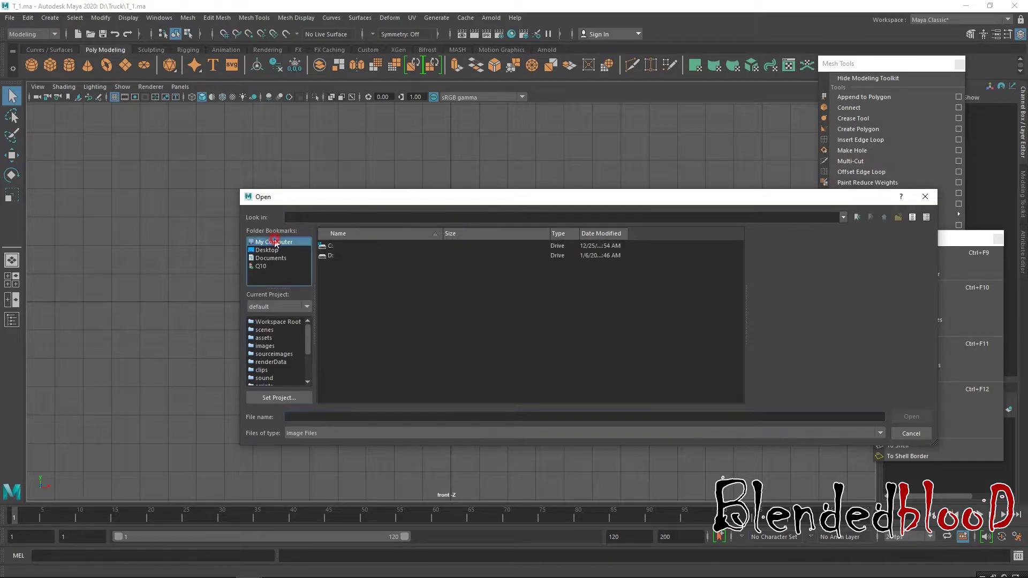
pyautogui.doubleClick(331, 255)
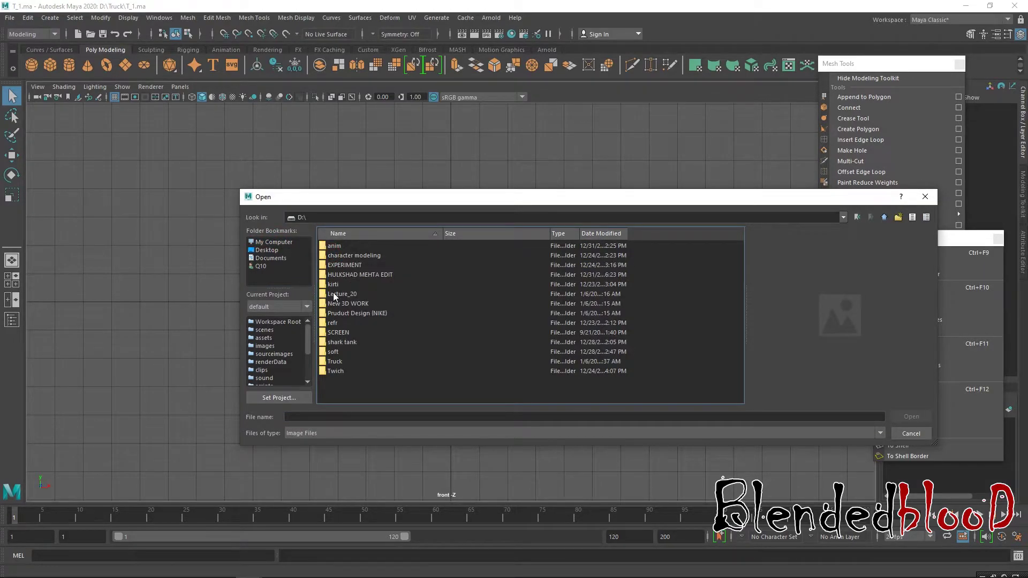
pyautogui.doubleClick(335, 361)
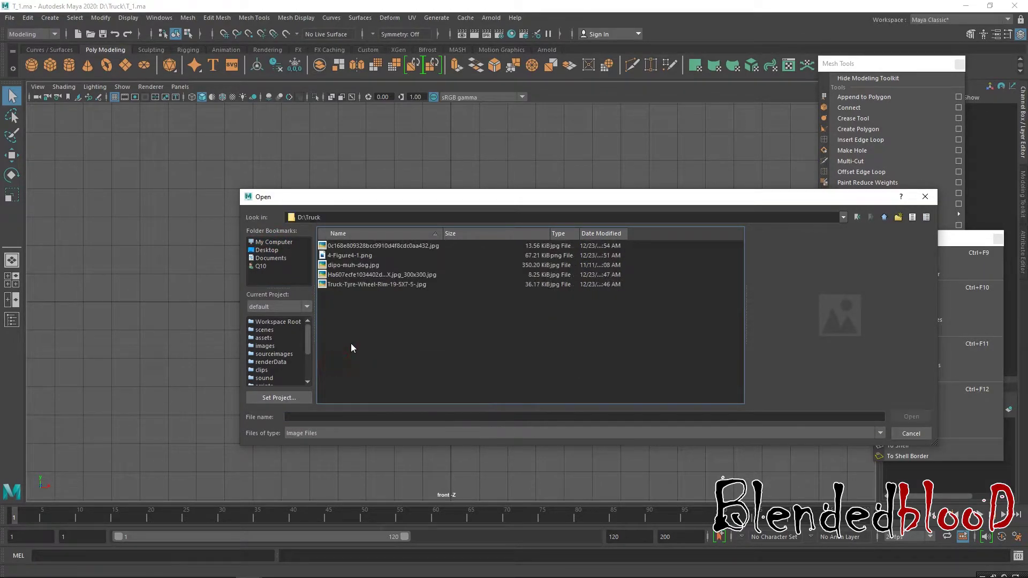
# Step: Preview the reference images and import the rim photo Ha607ecfe1034402dbca55c7c54a41e12X.jpg_300x300.jpg as the front view's image plane
pyautogui.click(352, 285)
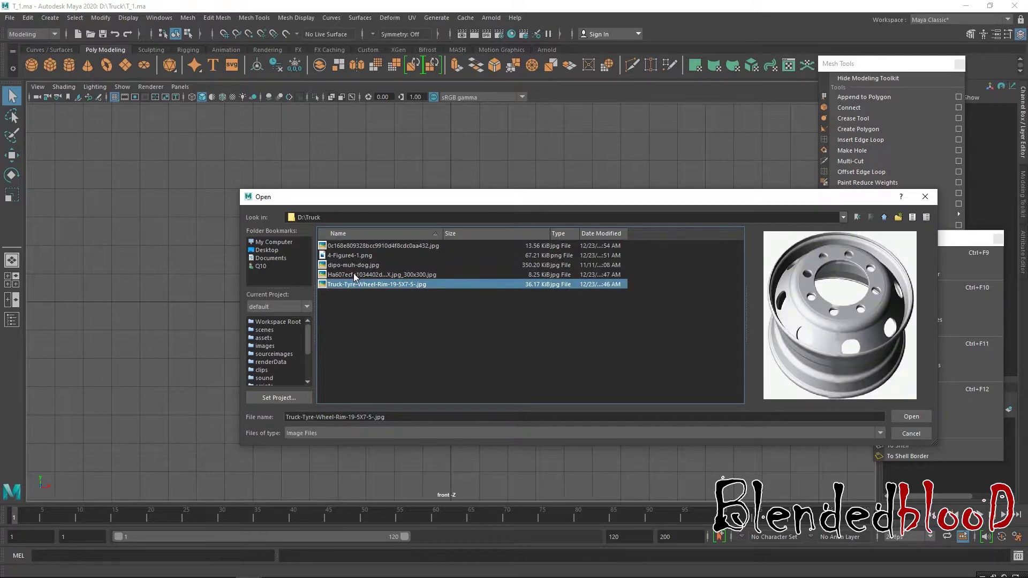
pyautogui.click(354, 274)
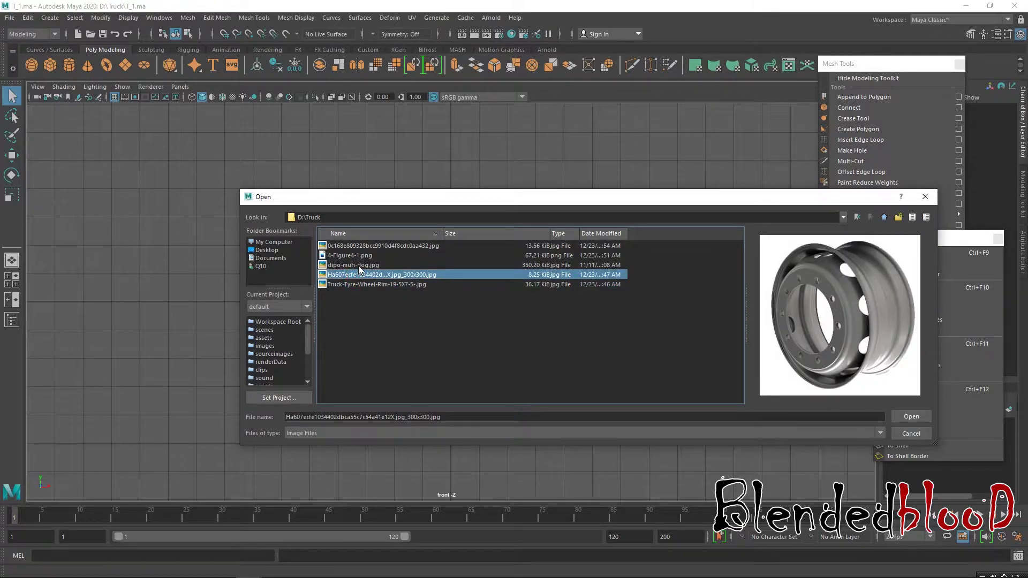
pyautogui.click(359, 266)
pyautogui.click(368, 254)
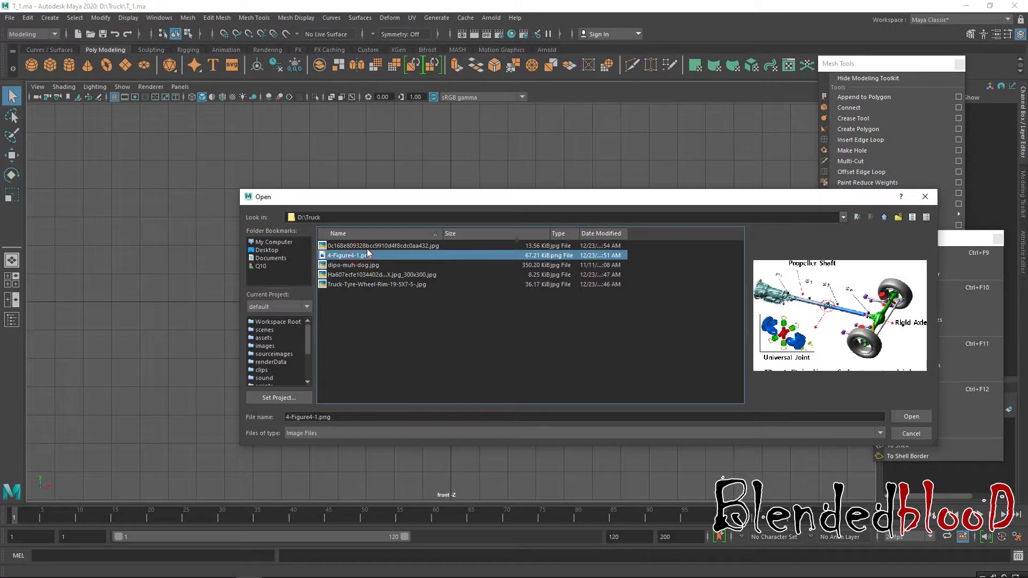
pyautogui.click(367, 248)
pyautogui.click(368, 274)
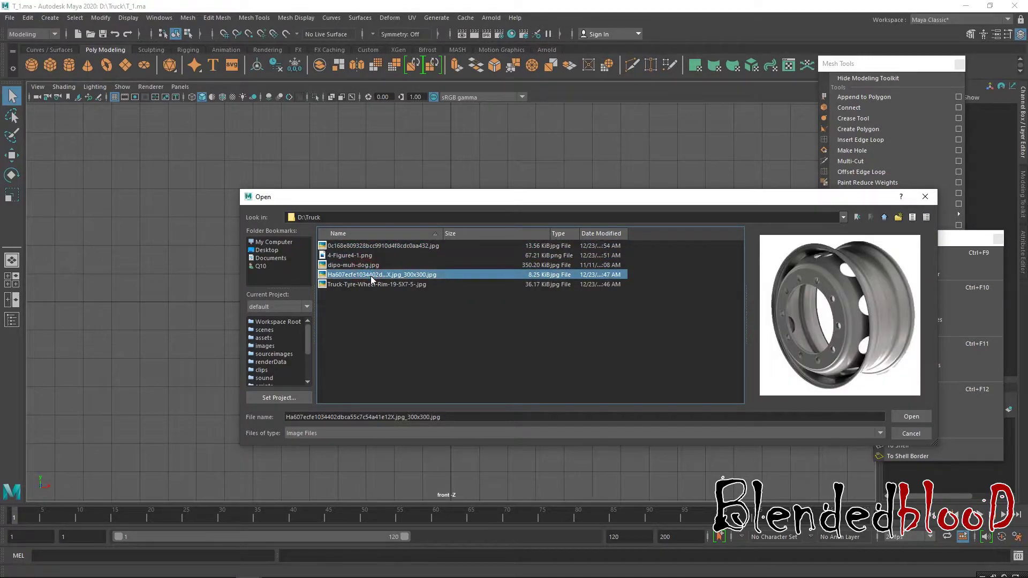
pyautogui.click(912, 416)
# Step: Scale the rim image plane uniformly to about 3.5 and move it along X to about 15.16, clear of the origin
pyautogui.click(497, 329)
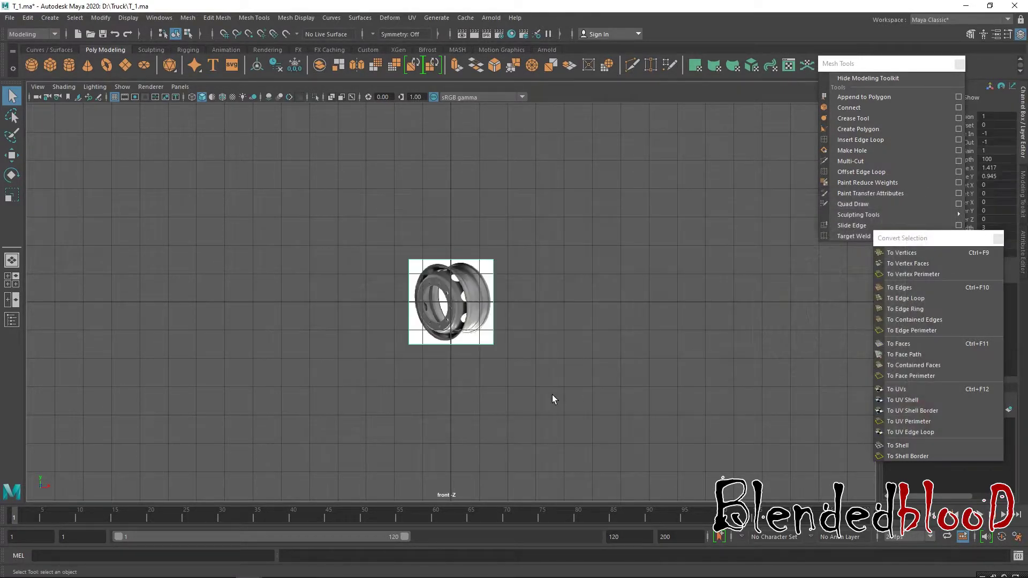
pyautogui.press('r')
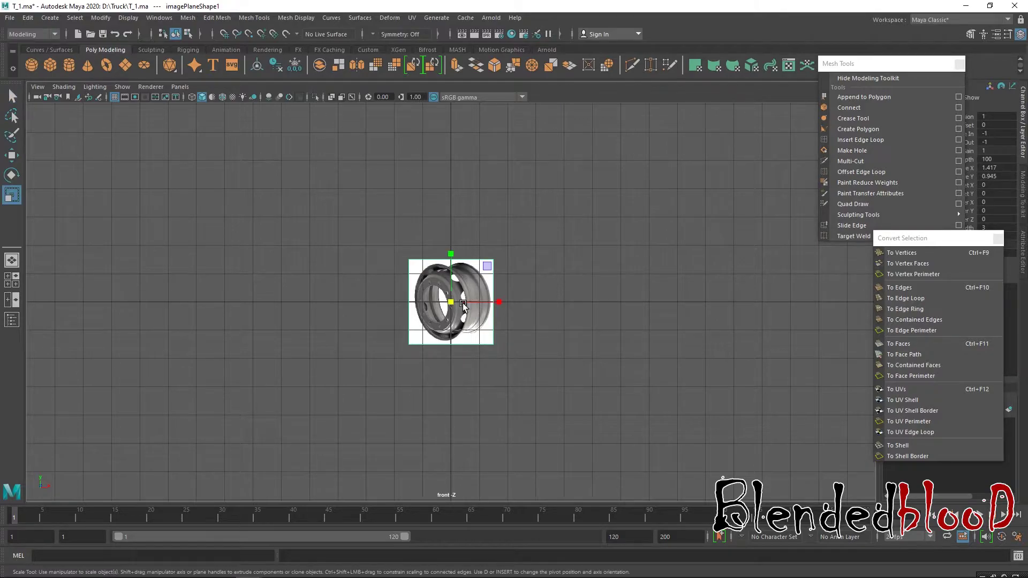
pyautogui.moveTo(451, 302); pyautogui.dragTo(608, 414)
pyautogui.press('w')
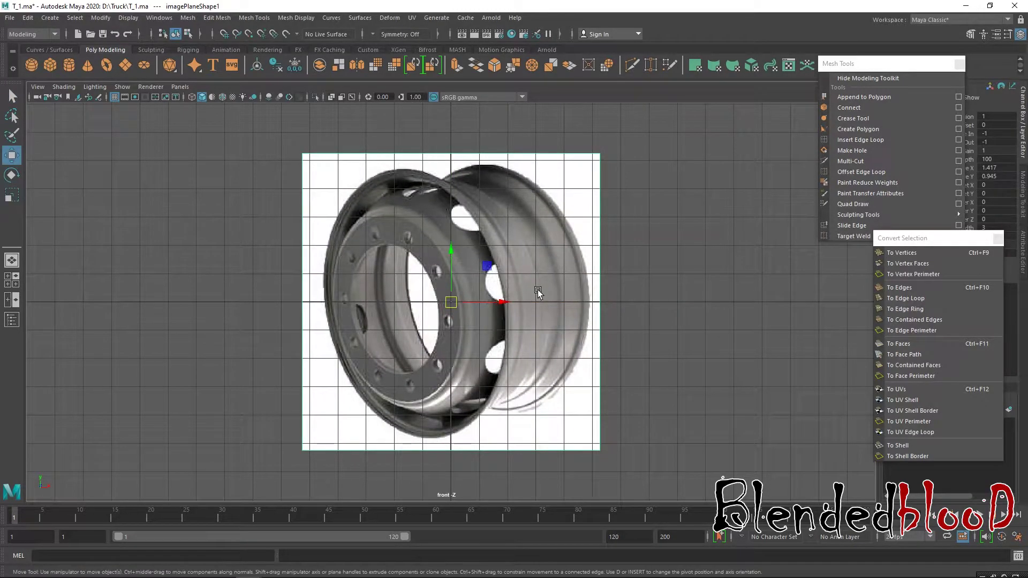
pyautogui.moveTo(506, 303); pyautogui.dragTo(929, 374)
pyautogui.scroll(-1, 683, 330)
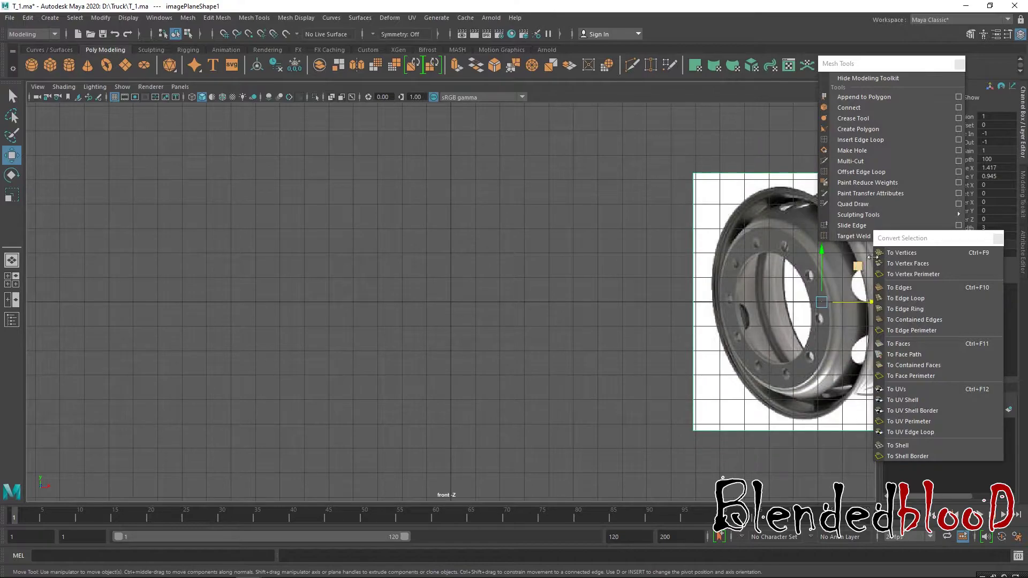
# Step: Move the Convert Selection palette aside, then put the image plane on a new display layer set to Reference
pyautogui.moveTo(889, 238); pyautogui.dragTo(76, 122)
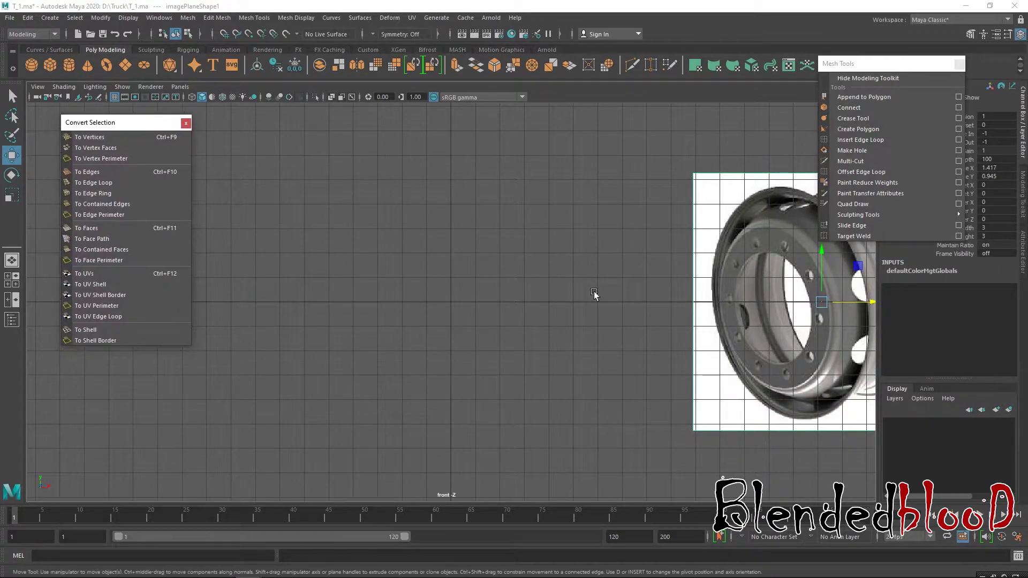
pyautogui.click(1008, 410)
pyautogui.click(919, 424)
pyautogui.click(916, 424)
pyautogui.click(651, 322)
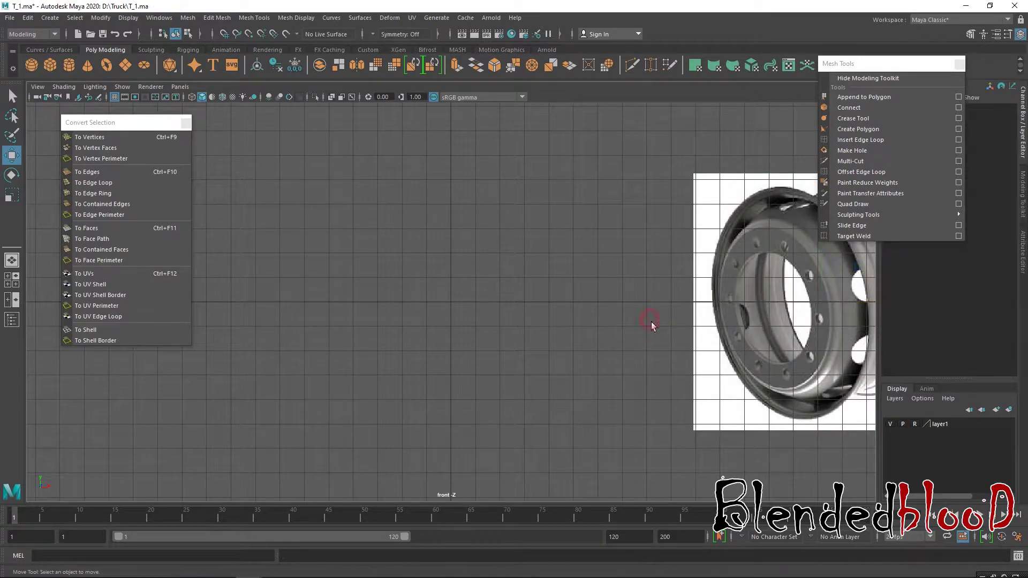
pyautogui.keyDown('alt'); pyautogui.moveTo(651, 337); pyautogui.dragTo(590, 337, button='middle'); pyautogui.keyUp('alt')
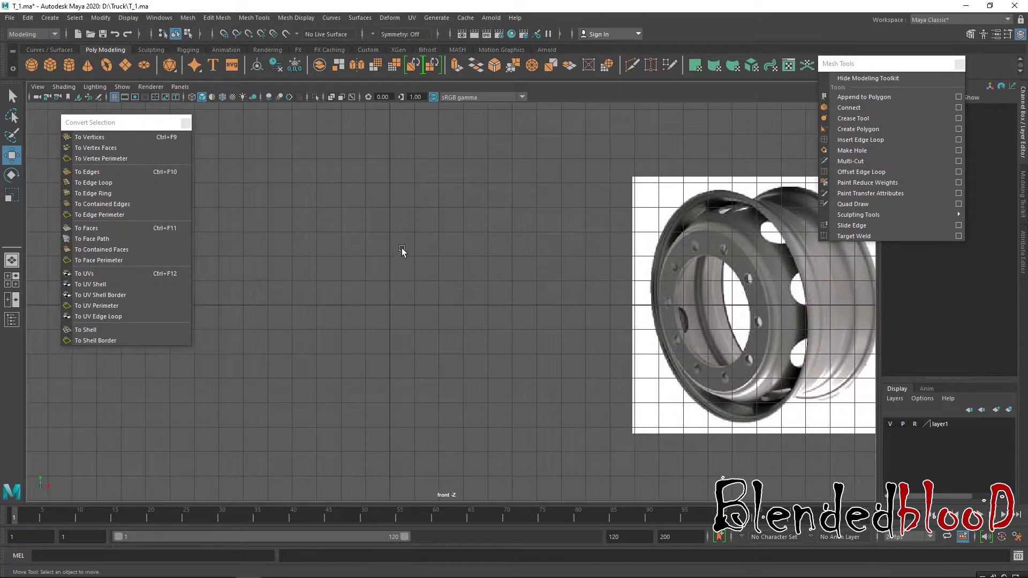
pyautogui.scroll(-2, 449, 298)
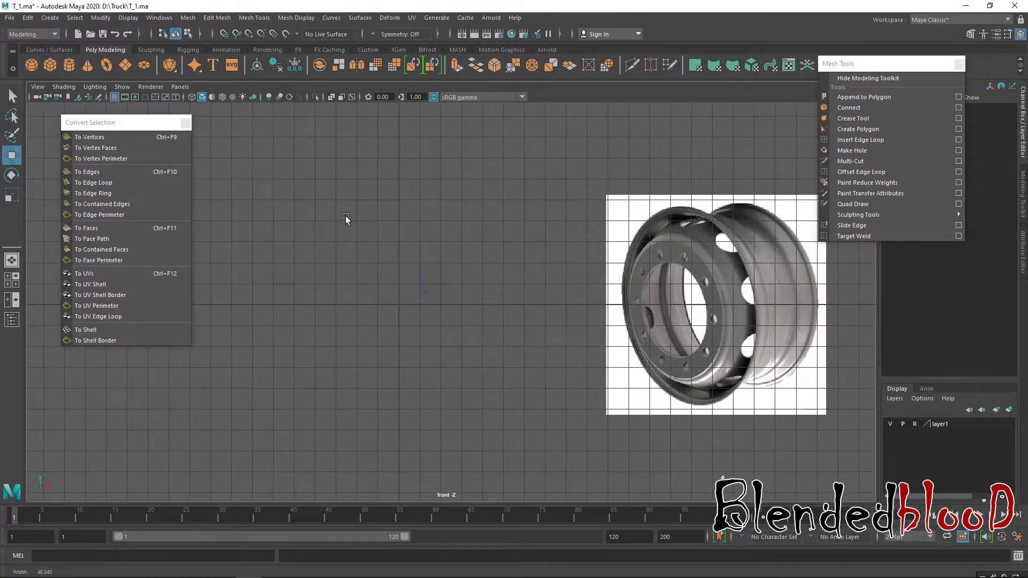
# Step: Create a polygon cylinder at the origin and set its Rotate X to 90 so its cap faces the front view
pyautogui.click(70, 65)
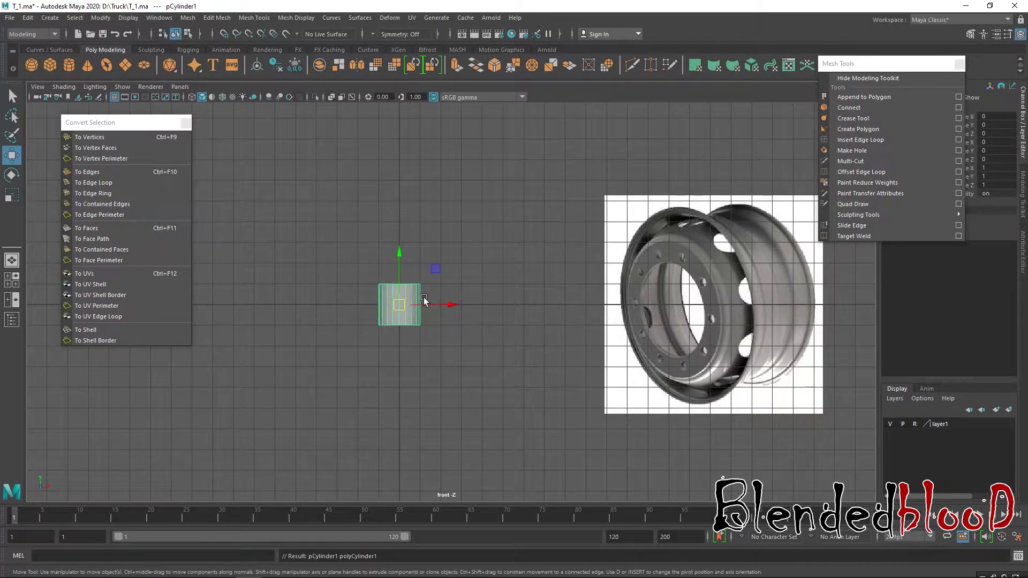
pyautogui.press('e')
pyautogui.moveTo(423, 299)
pyautogui.mouseDown()
pyautogui.moveTo(398, 278)
pyautogui.moveTo(424, 301)
pyautogui.mouseUp()
pyautogui.moveTo(848, 69); pyautogui.dragTo(756, 241)
pyautogui.doubleClick(994, 143)
pyautogui.write('90')
pyautogui.press('Return')
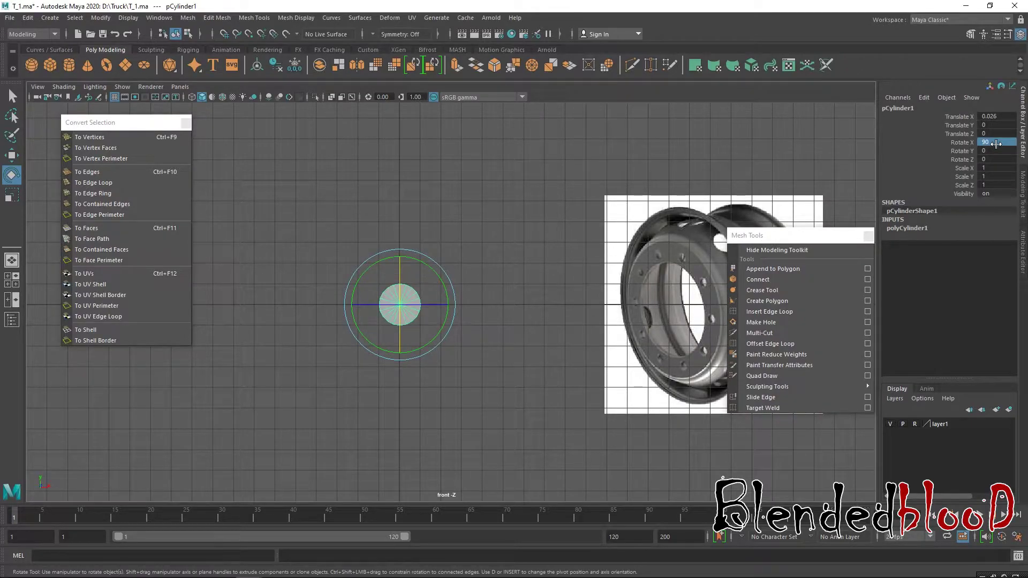
# Step: Switch the front view to wireframe display
pyautogui.press('w')
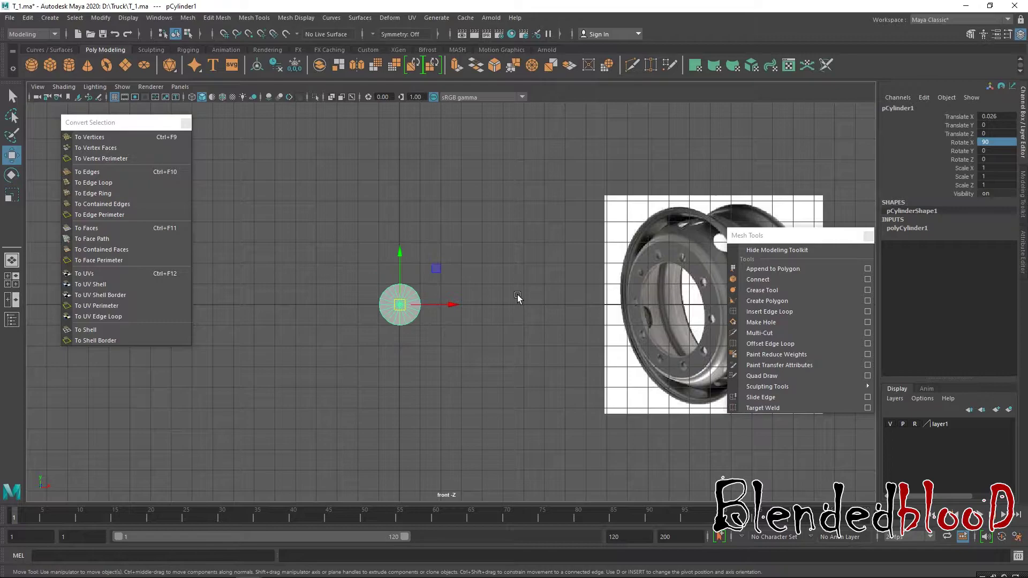
pyautogui.press('4')
pyautogui.scroll(5, 490, 313)
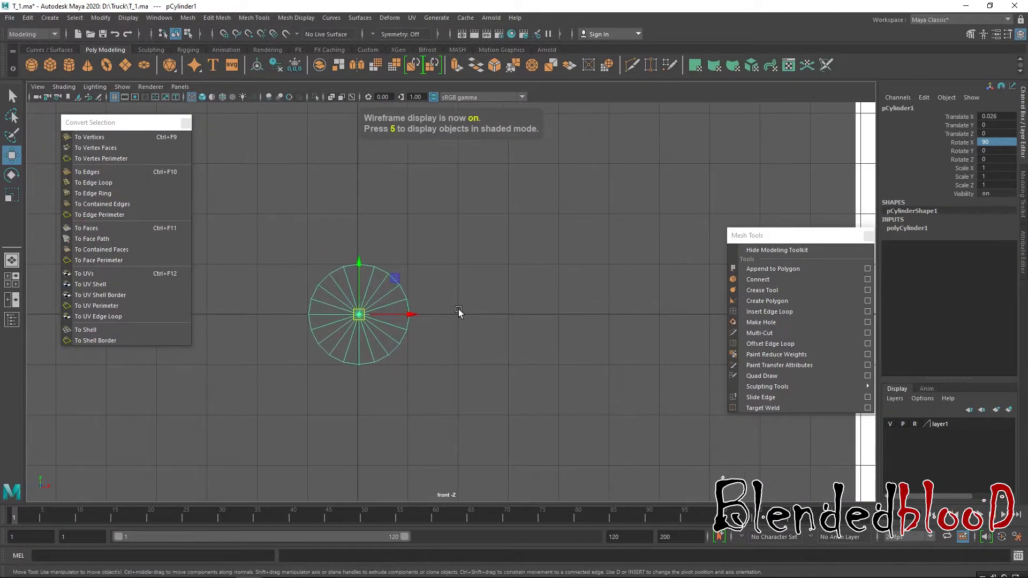
pyautogui.scroll(-3, 459, 309)
pyautogui.keyDown('alt'); pyautogui.moveTo(676, 288); pyautogui.dragTo(593, 288, button='middle'); pyautogui.keyUp('alt')
# Step: Unlock the image layer, scale the rim image plane down to about 1.22 and move it closer to the cylinder, at about X 5.71
pyautogui.click(631, 289)
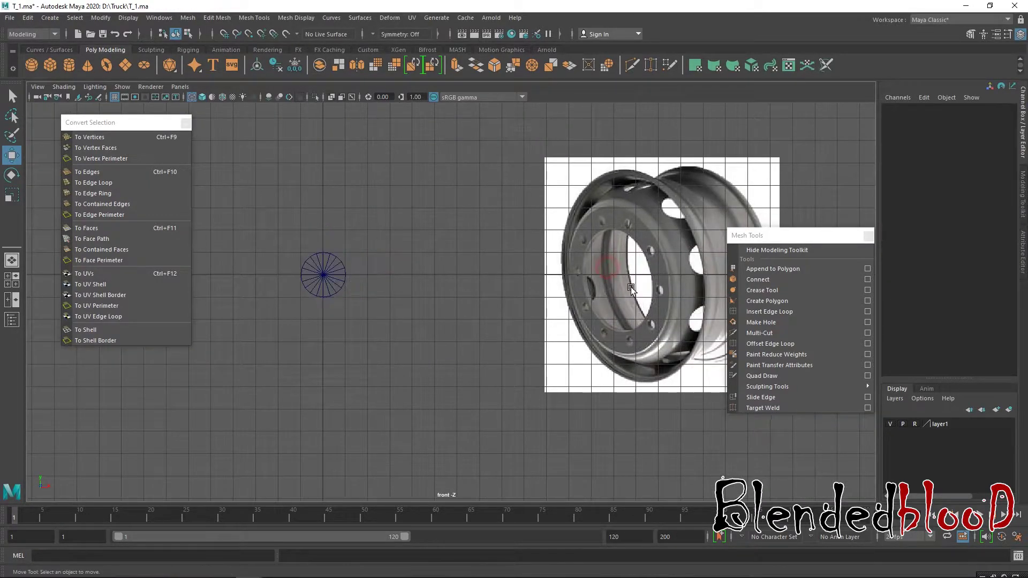
pyautogui.click(915, 425)
pyautogui.moveTo(523, 308); pyautogui.dragTo(617, 428)
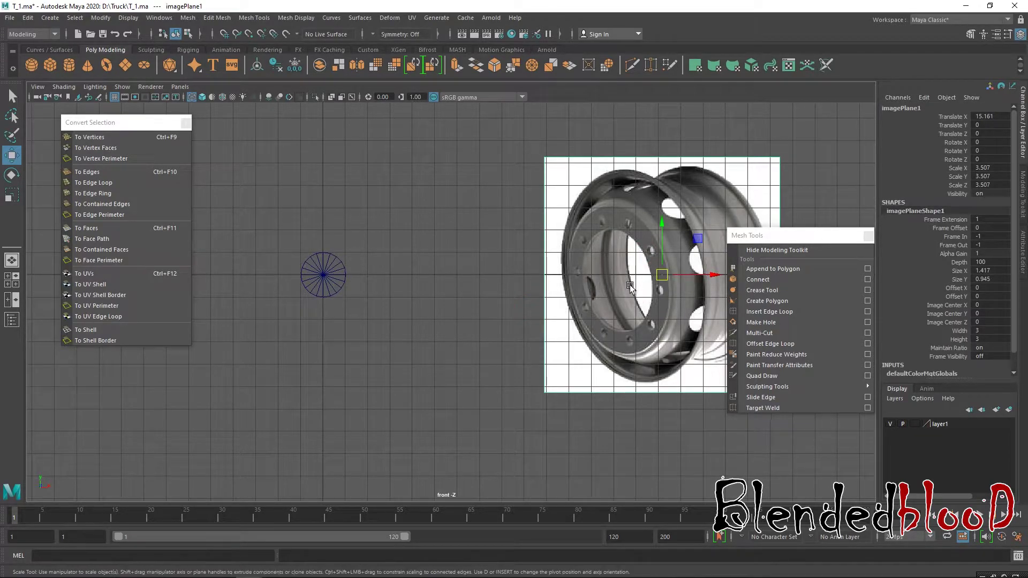
pyautogui.press('r')
pyautogui.moveTo(663, 275); pyautogui.dragTo(554, 253)
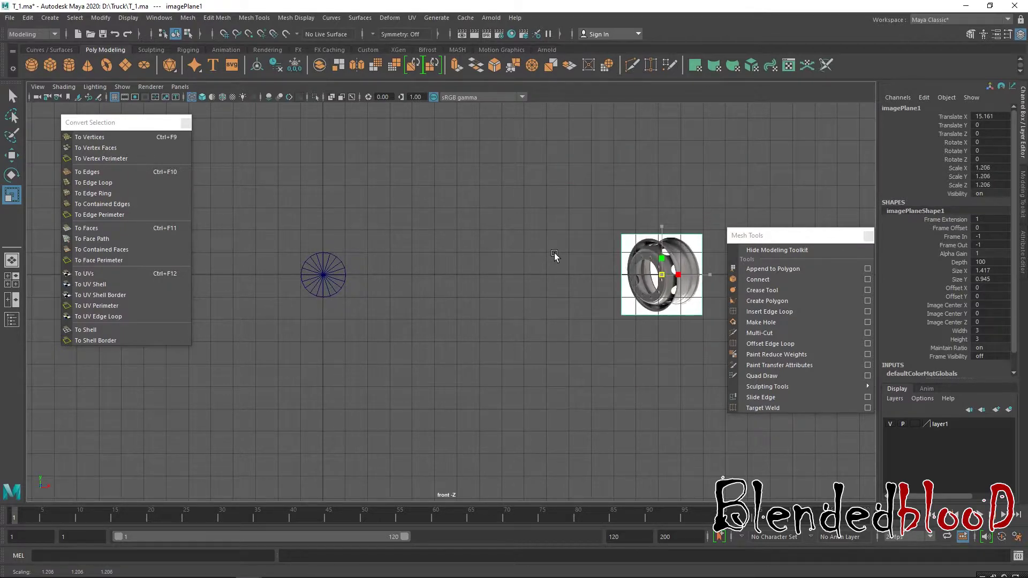
pyautogui.press('w')
pyautogui.moveTo(703, 278); pyautogui.dragTo(490, 287)
# Step: Set the image plane's layer1 back to Reference so the picture cannot be selected
pyautogui.keyDown('alt'); pyautogui.moveTo(490, 287); pyautogui.dragTo(498, 310, button='middle'); pyautogui.keyUp('alt')
pyautogui.scroll(3, 461, 360)
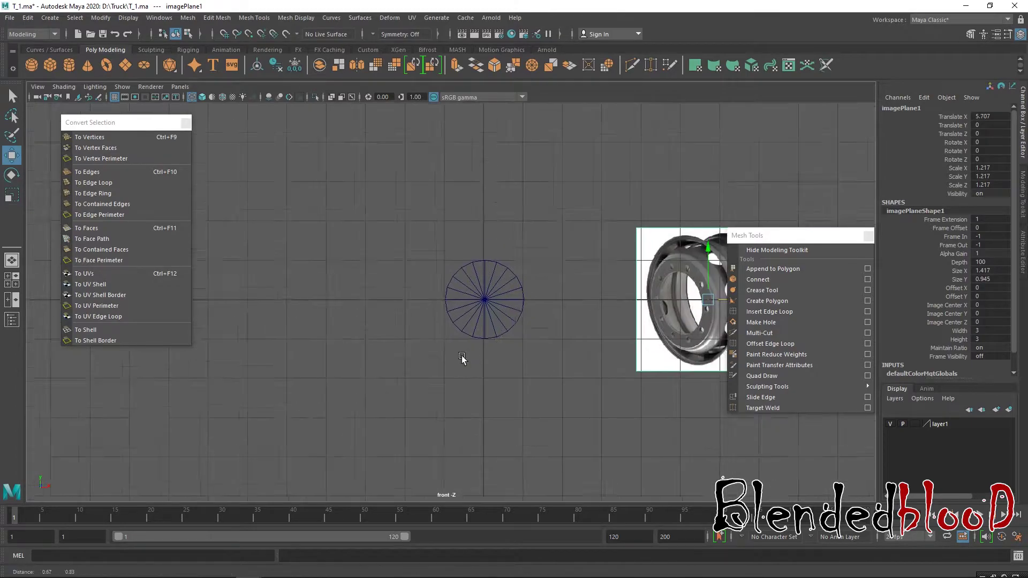
pyautogui.click(915, 424)
pyautogui.click(915, 423)
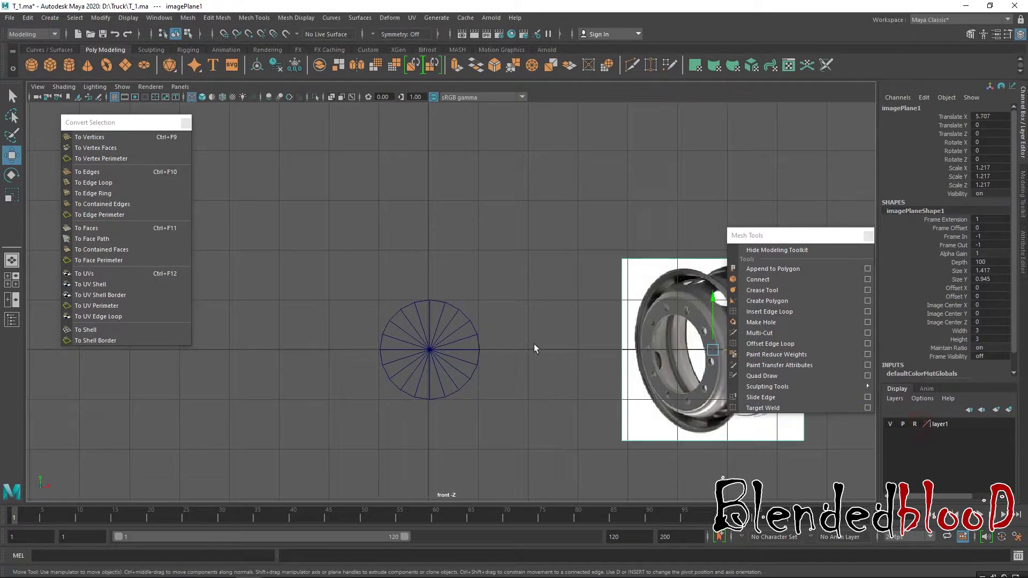
# Step: Select the cylinder and move the floating Mesh Tools window clear of the rim reference image
pyautogui.moveTo(499, 301); pyautogui.dragTo(399, 411)
pyautogui.scroll(2, 399, 411)
pyautogui.keyDown('alt'); pyautogui.moveTo(400, 411); pyautogui.dragTo(364, 269, button='middle'); pyautogui.keyUp('alt')
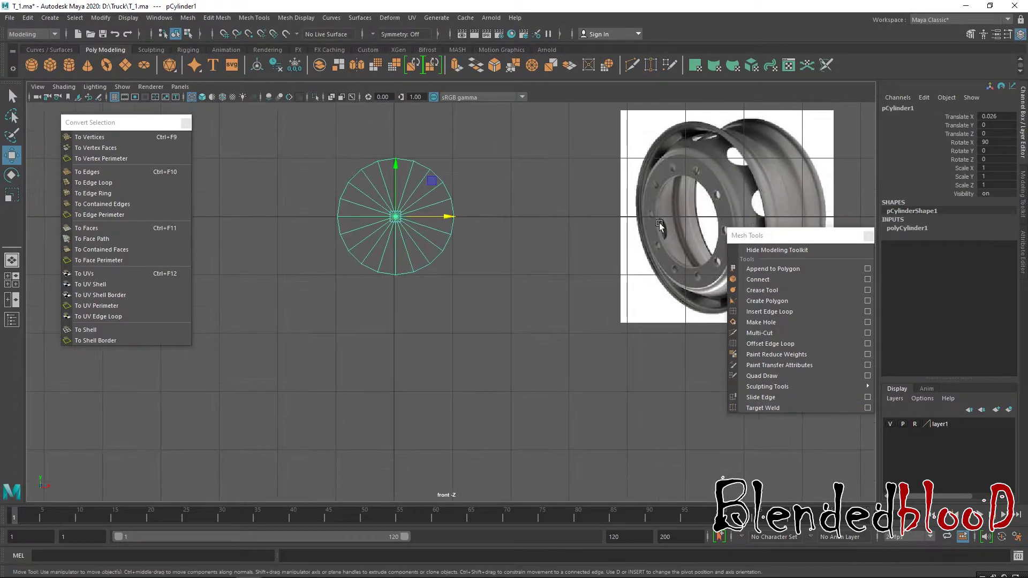
pyautogui.moveTo(780, 240); pyautogui.dragTo(901, 321)
pyautogui.keyDown('alt'); pyautogui.moveTo(631, 278); pyautogui.dragTo(615, 335, button='middle'); pyautogui.keyUp('alt')
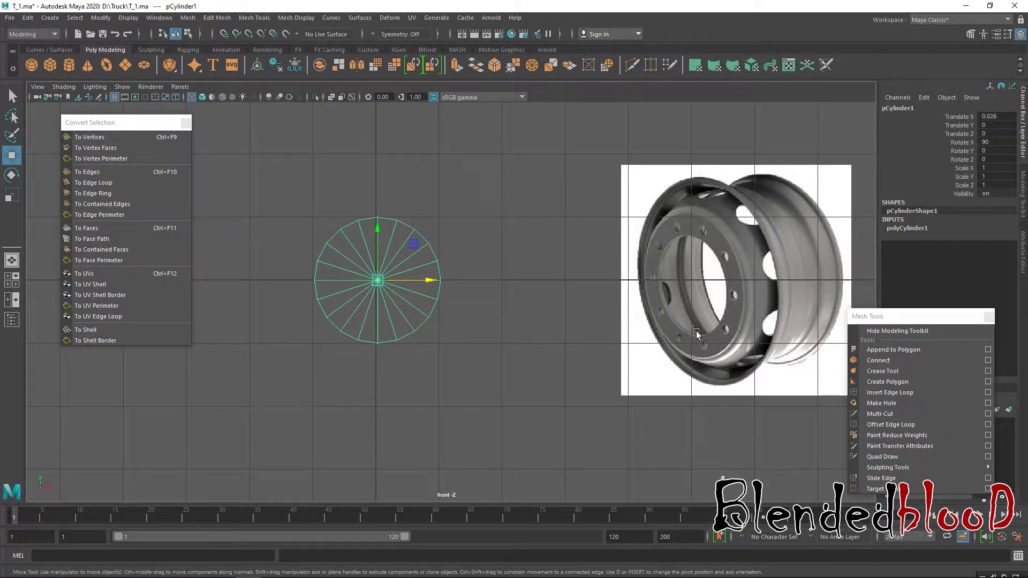
# Step: Set the cylinder's Subdivisions Axis to 12, moving the floating Mesh Tools window clear of its input attributes
pyautogui.click(899, 229)
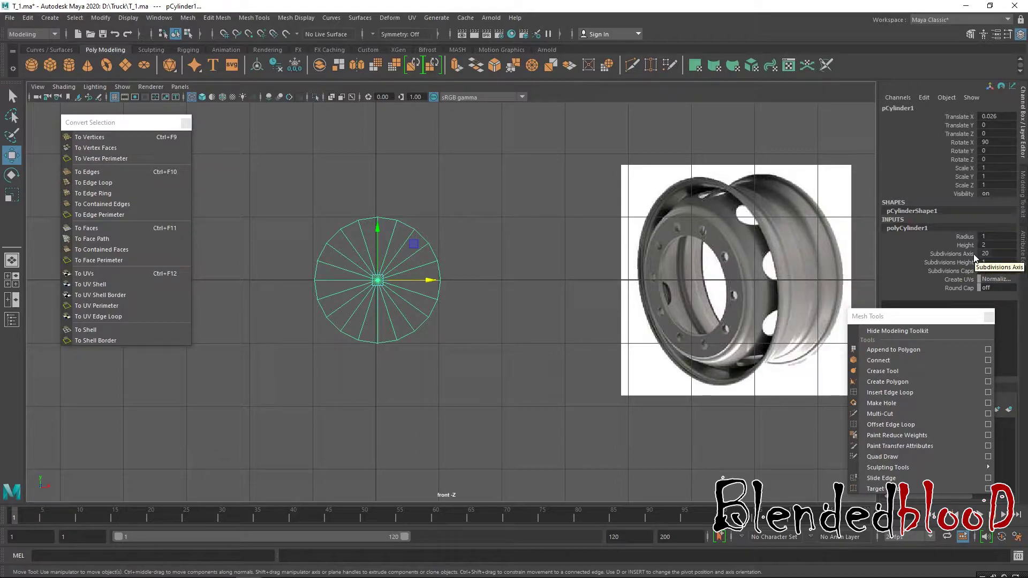
pyautogui.moveTo(910, 317); pyautogui.dragTo(913, 387)
pyautogui.doubleClick(992, 253)
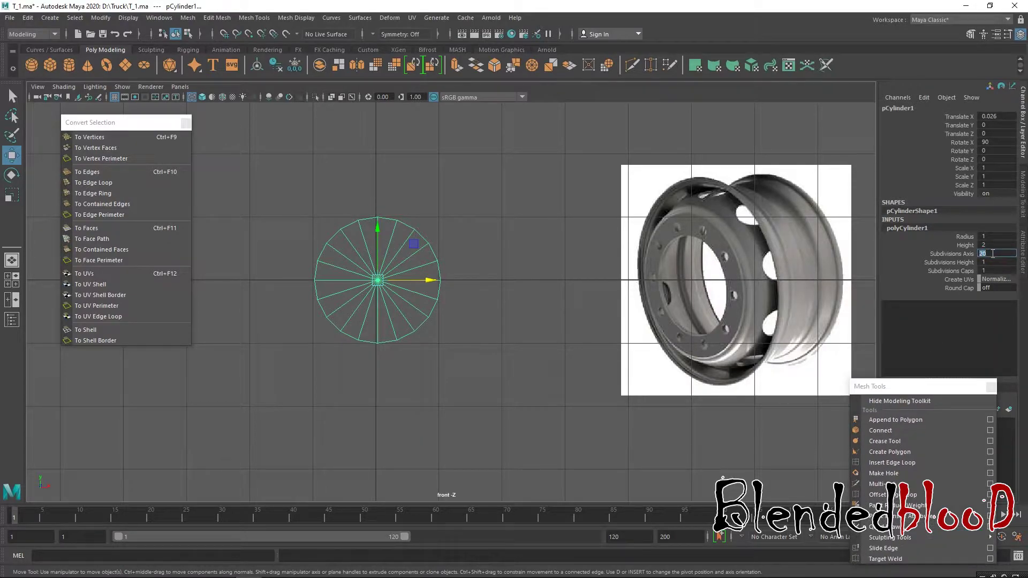
pyautogui.write('1')
pyautogui.press('BackSpace')
pyautogui.write('2')
pyautogui.press('Return')
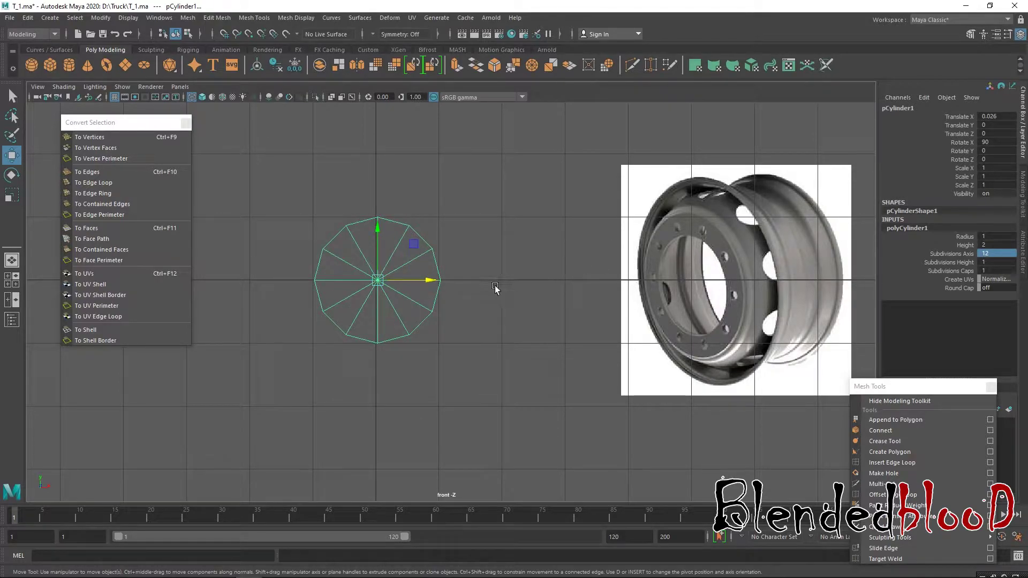
# Step: Set the cylinder's Subdivisions Axis to 22
pyautogui.scroll(2, 446, 289)
pyautogui.keyDown('alt'); pyautogui.moveTo(446, 290); pyautogui.dragTo(450, 282, button='middle'); pyautogui.keyUp('alt')
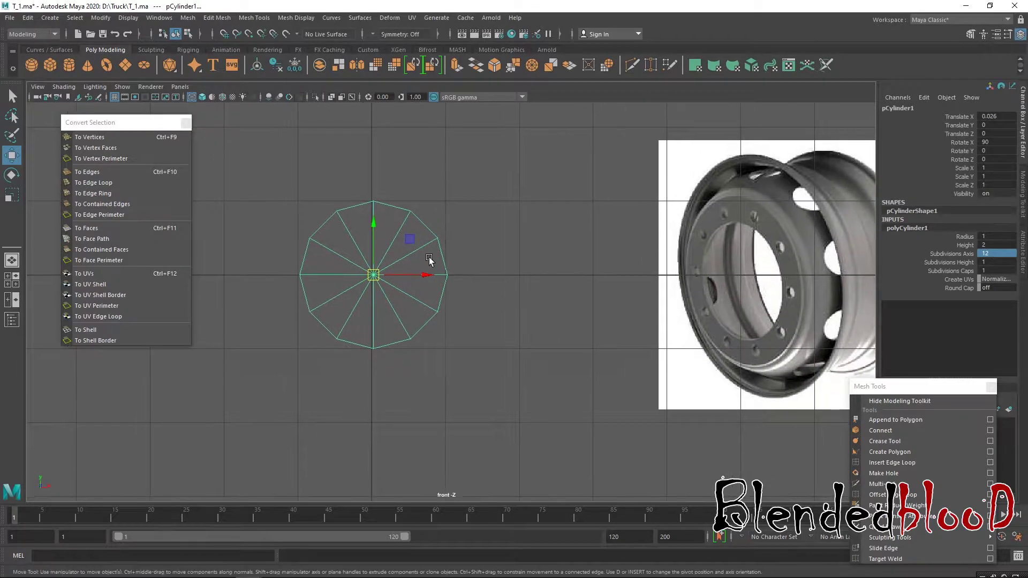
pyautogui.moveTo(429, 252); pyautogui.dragTo(454, 242, button='right')
pyautogui.click(437, 277)
pyautogui.click(437, 276)
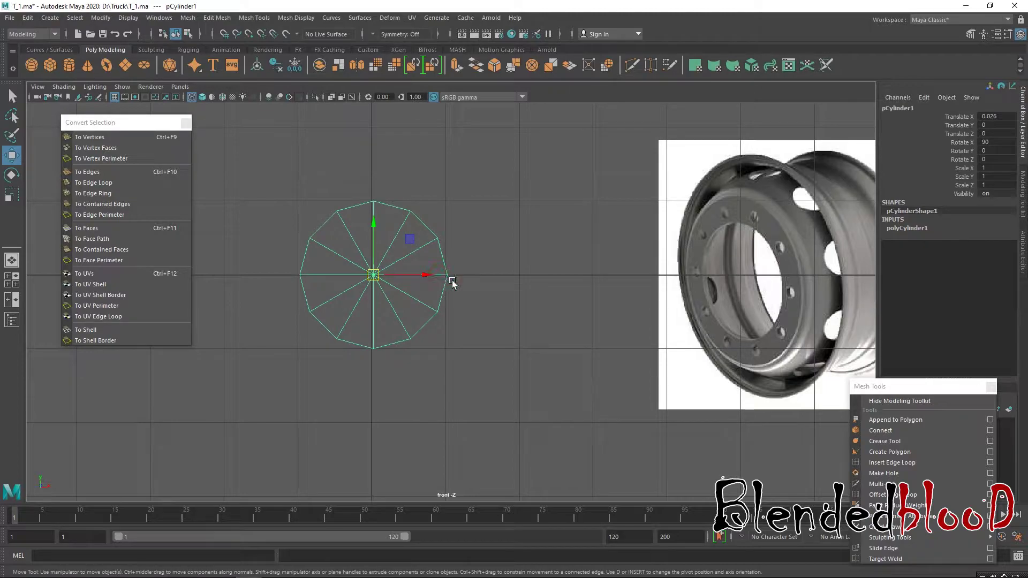
pyautogui.scroll(-3, 447, 300)
pyautogui.scroll(1, 445, 304)
pyautogui.scroll(1, 446, 305)
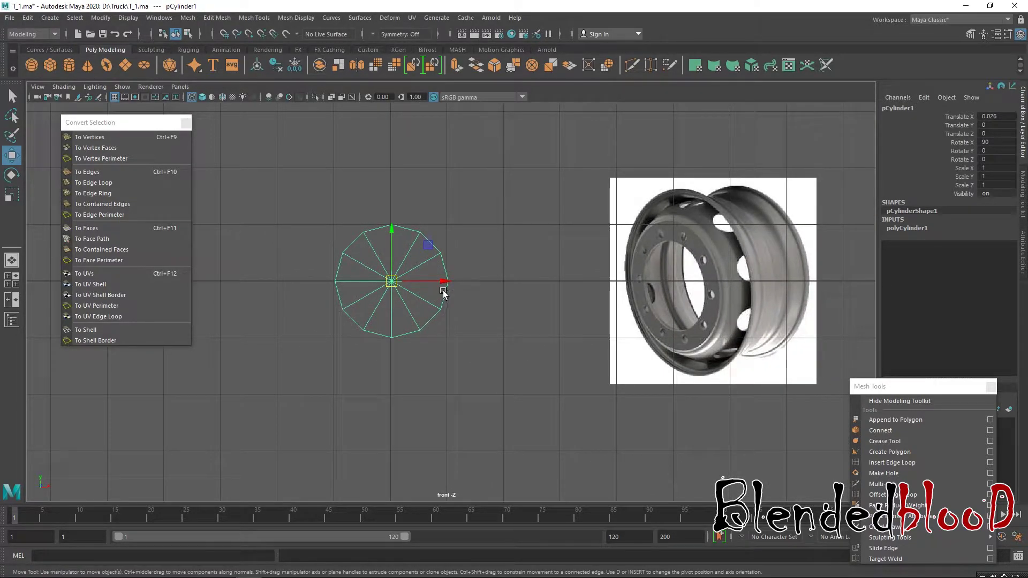
pyautogui.click(914, 229)
pyautogui.click(1001, 254)
pyautogui.press('Return')
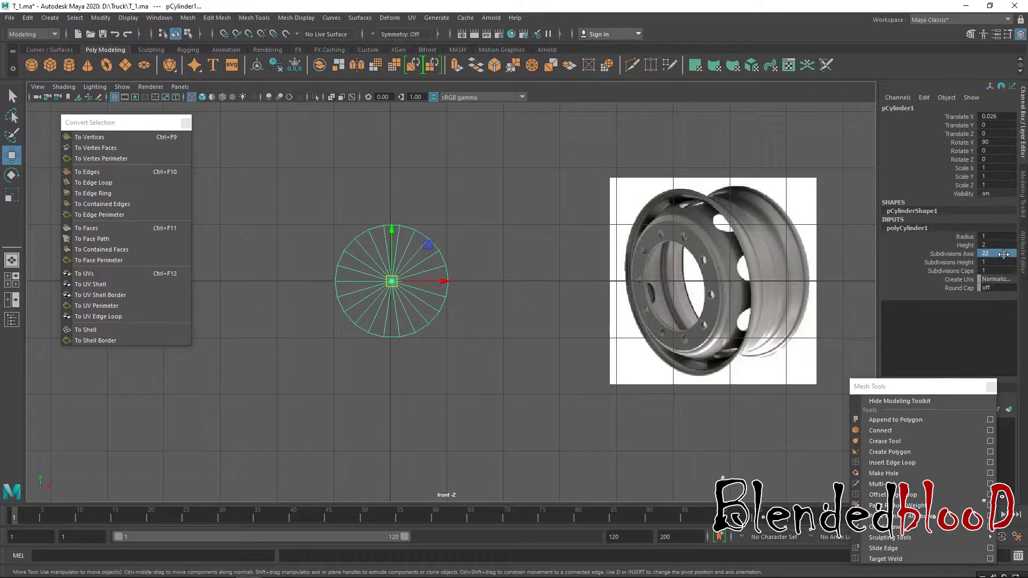
# Step: Set the cylinder's Subdivisions Caps to 5
pyautogui.doubleClick(917, 229)
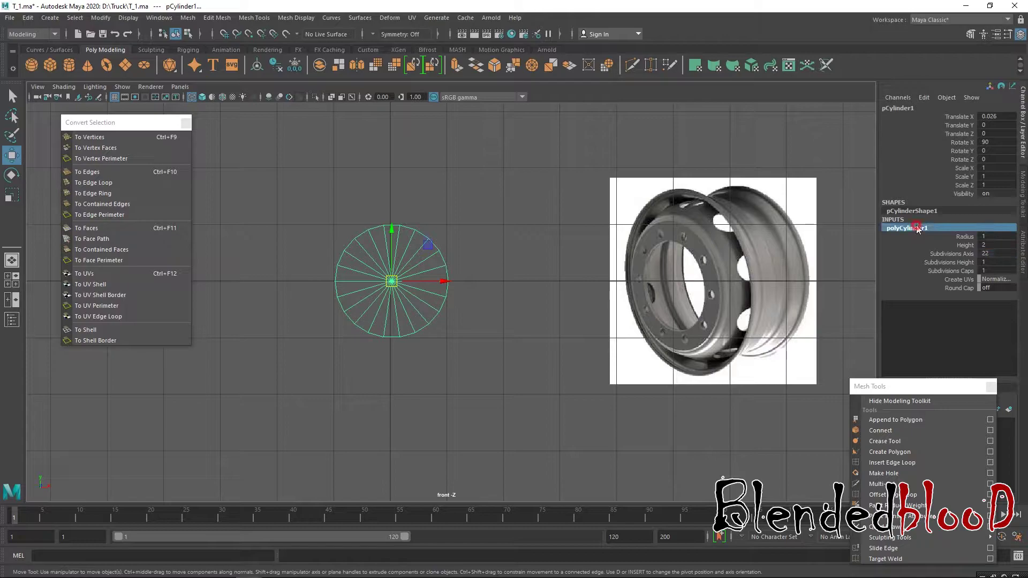
pyautogui.click(967, 271)
pyautogui.moveTo(537, 300); pyautogui.dragTo(551, 296, button='middle')
pyautogui.scroll(2, 522, 296)
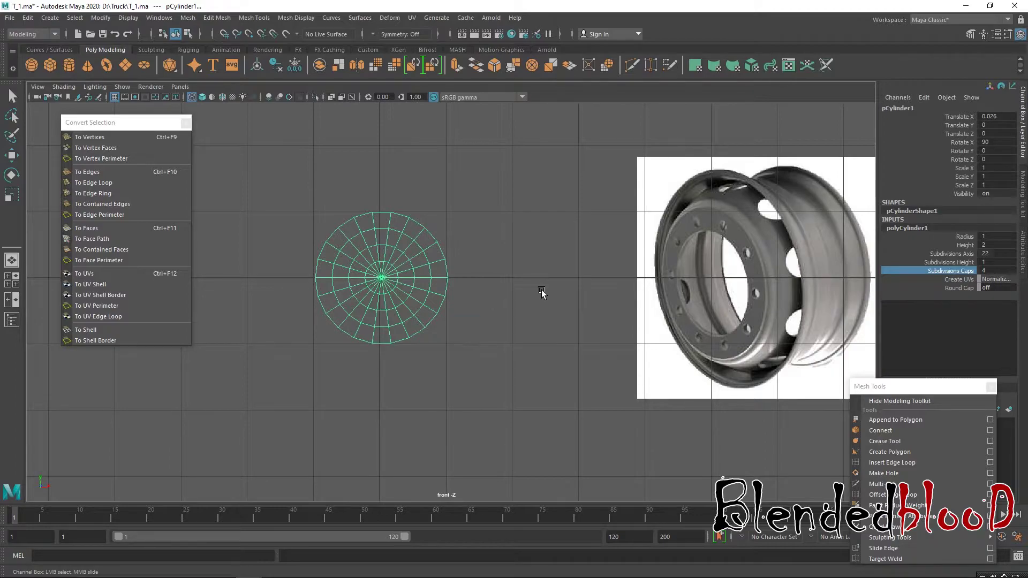
pyautogui.moveTo(525, 284); pyautogui.dragTo(530, 284, button='middle')
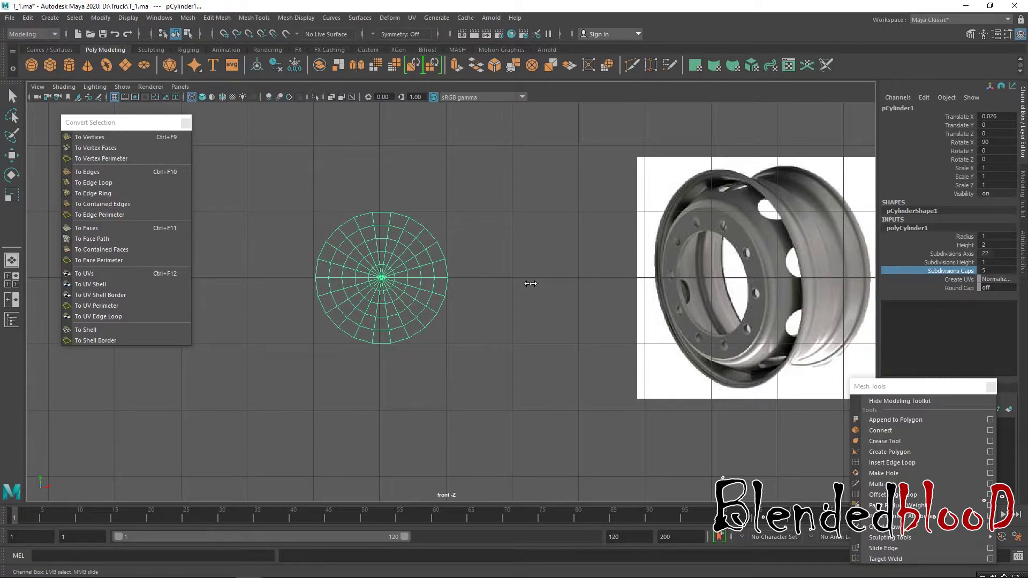
pyautogui.scroll(1, 426, 269)
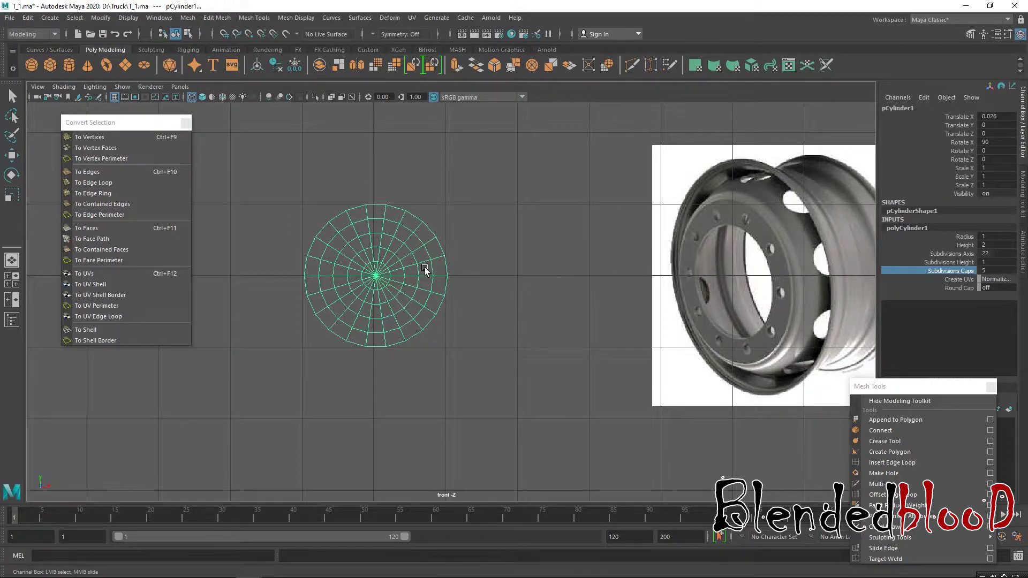
# Step: Delete the innermost ring of faces around the centre of both cylinder caps to open a central hole
pyautogui.press('w')
pyautogui.moveTo(425, 252); pyautogui.dragTo(390, 253, button='right')
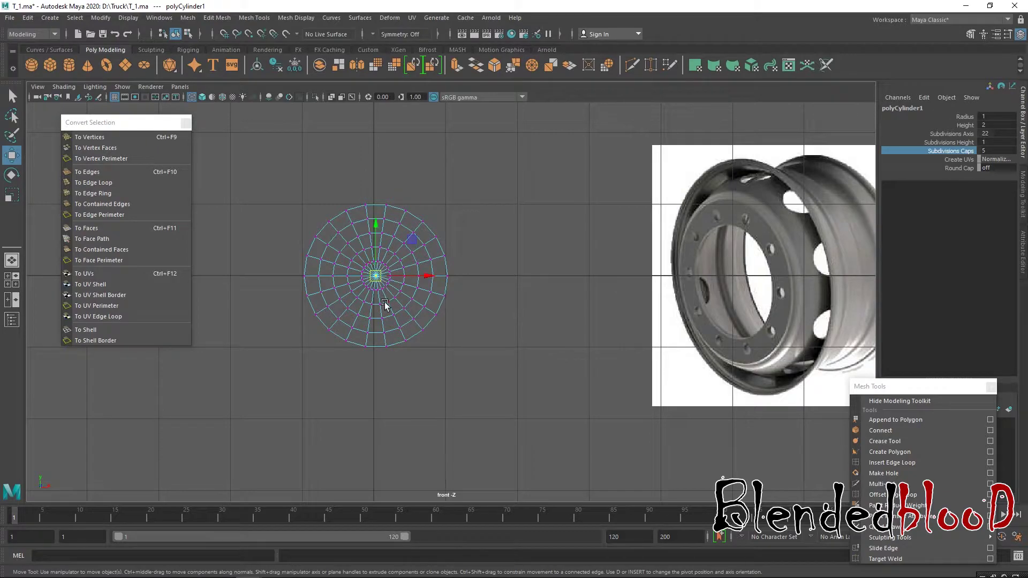
pyautogui.moveTo(385, 302); pyautogui.dragTo(367, 265)
pyautogui.click(101, 227)
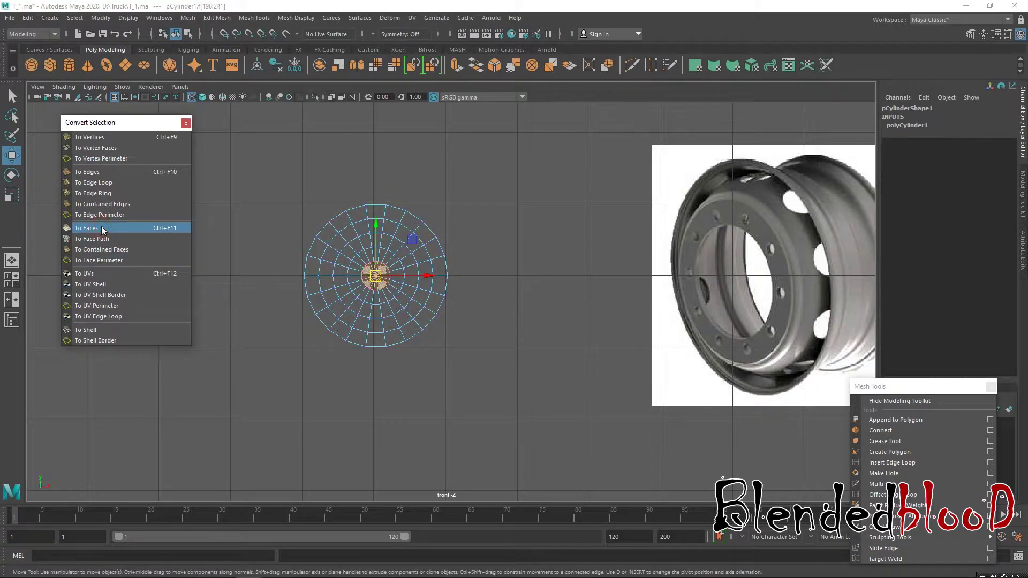
pyautogui.press('Delete')
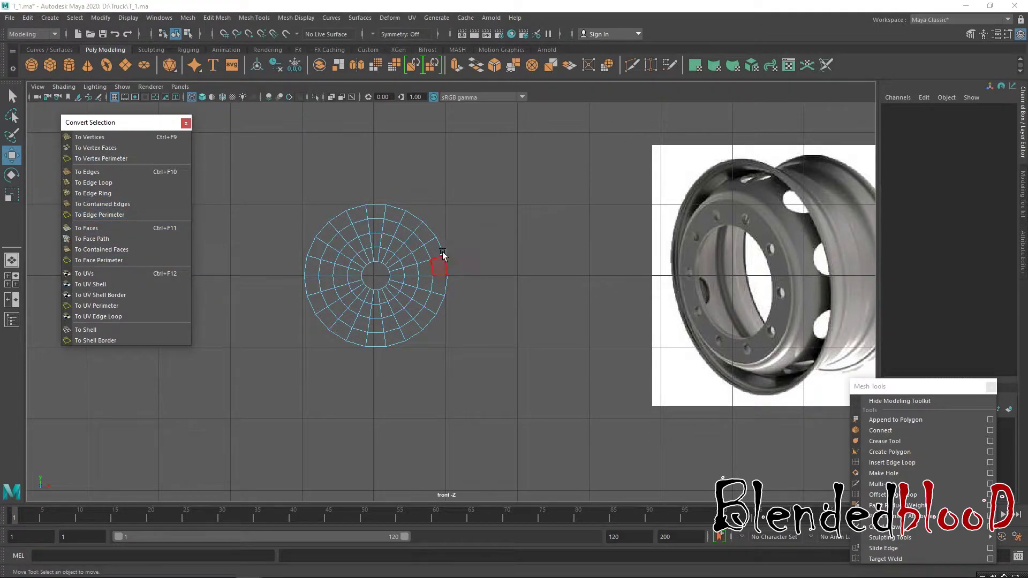
# Step: Delete the cylinder's side wall and front cap faces, keep only the rear cap, and return to object mode with the front view shaded
pyautogui.press('space')
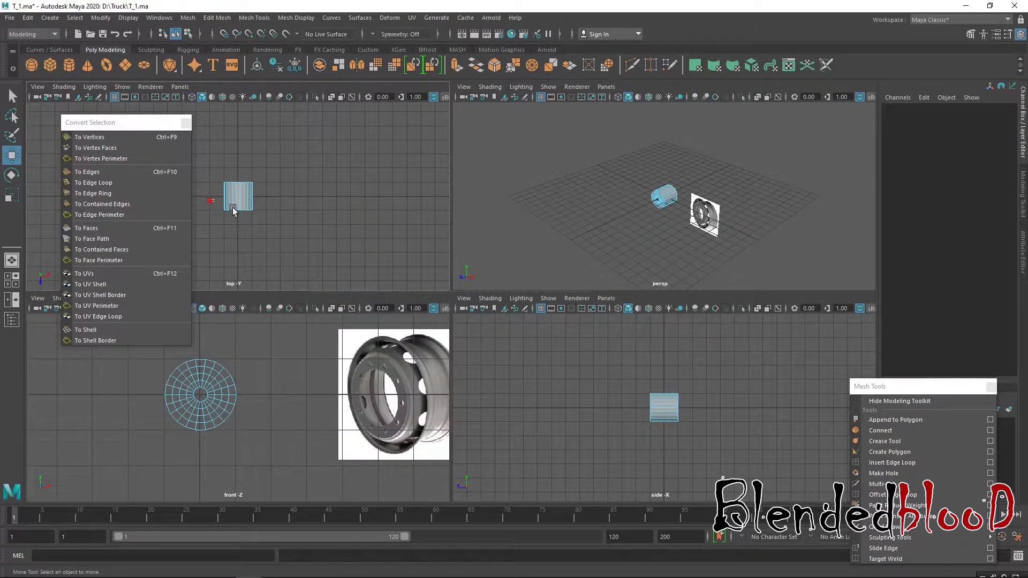
pyautogui.moveTo(210, 197); pyautogui.dragTo(279, 221)
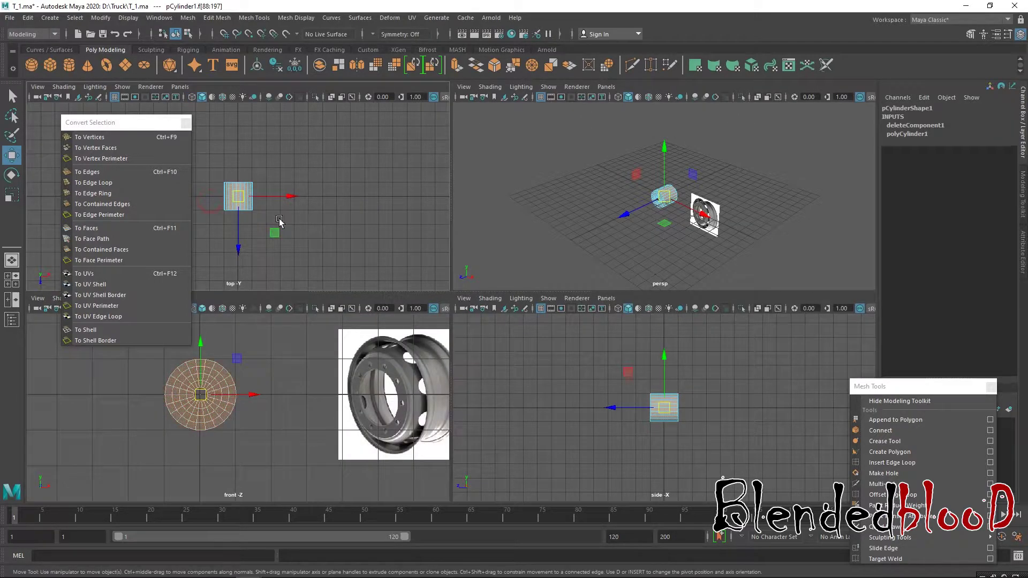
pyautogui.click(577, 373)
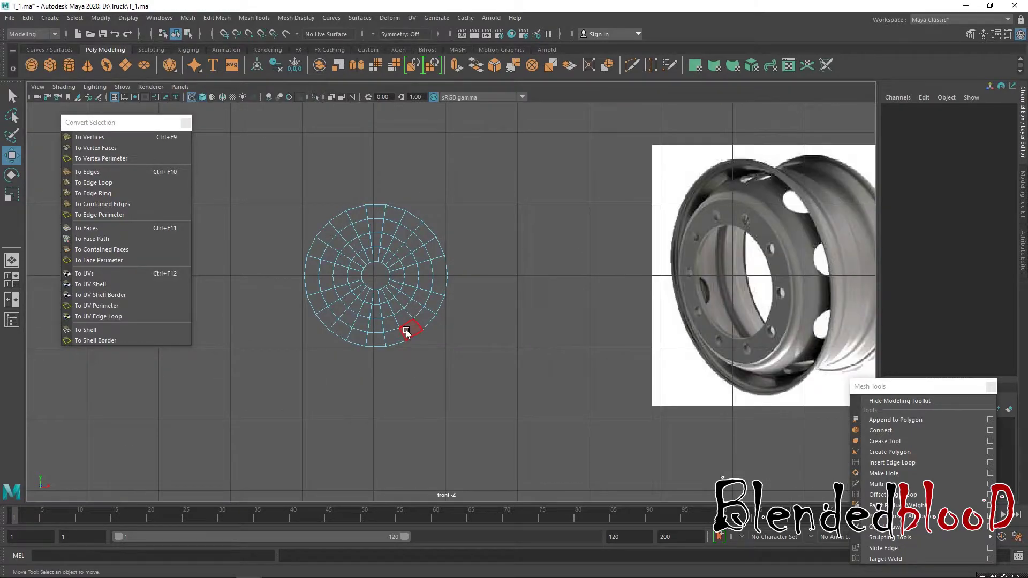
pyautogui.press('5')
pyautogui.moveTo(410, 272)
pyautogui.mouseDown(button='right')
pyautogui.moveTo(463, 256)
pyautogui.moveTo(466, 230)
pyautogui.mouseUp(button='right')
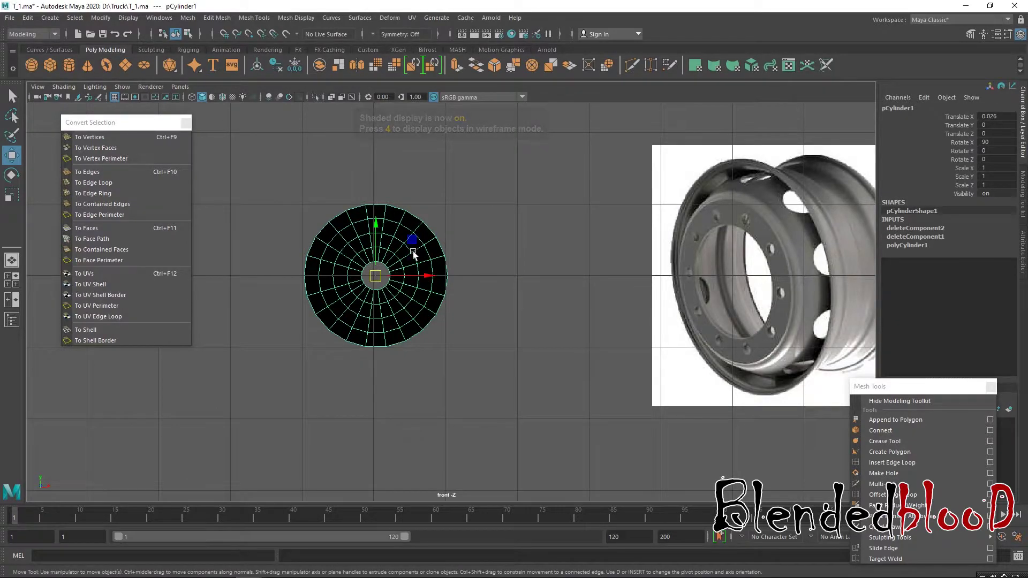
# Step: Rotate the remaining disc about X and set its Rotate X to 260
pyautogui.press('e')
pyautogui.moveTo(375, 246); pyautogui.dragTo(387, 371)
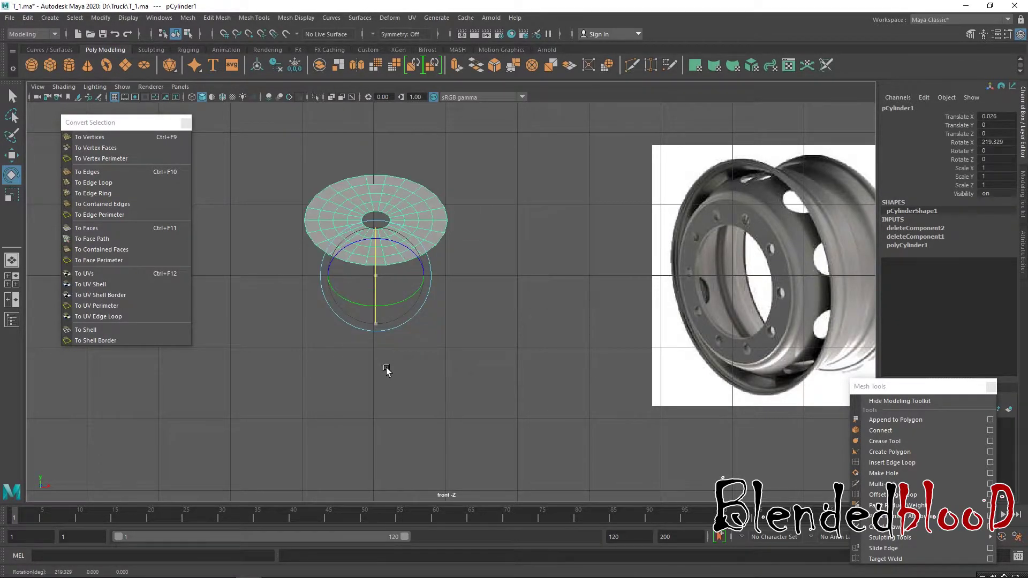
pyautogui.doubleClick(1001, 143)
pyautogui.write('260')
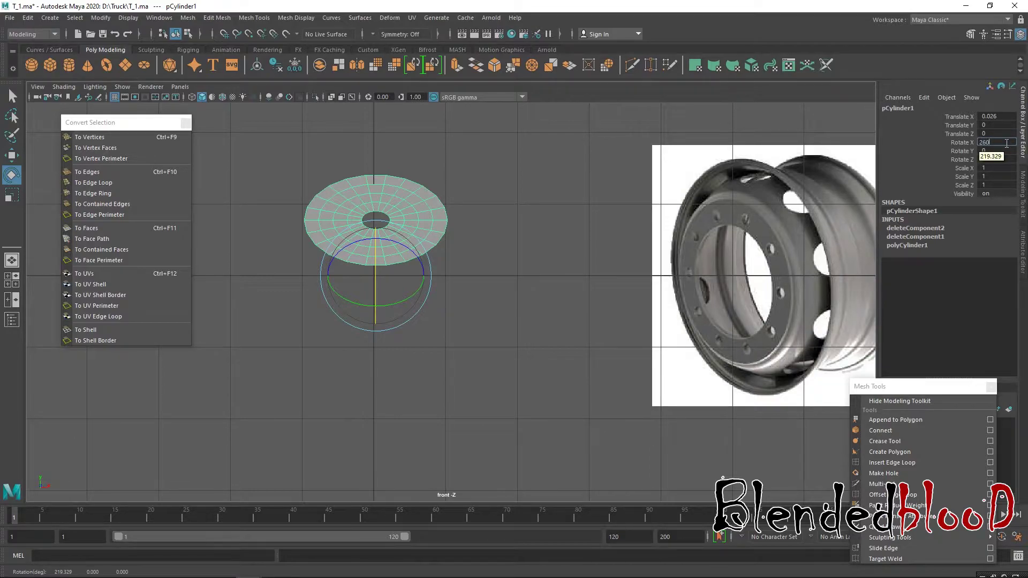
pyautogui.press('Return')
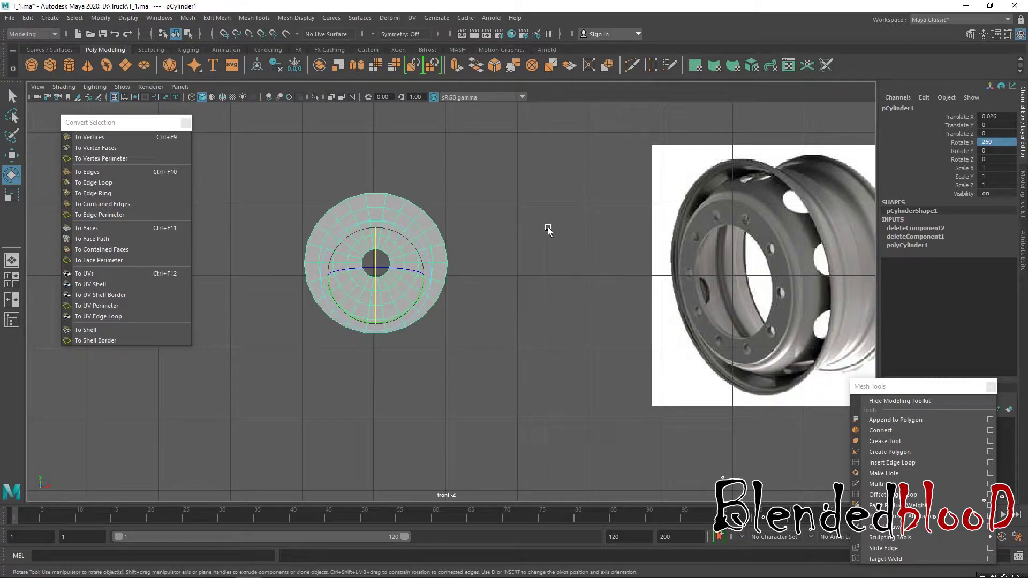
# Step: Center the disc's pivot on its own geometry
pyautogui.press('w')
pyautogui.press('space')
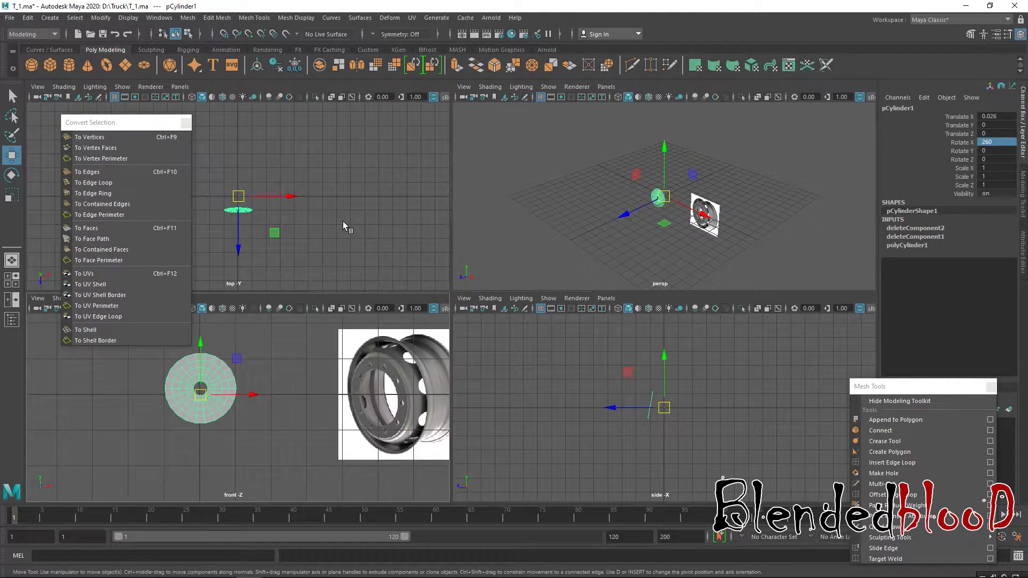
pyautogui.press('f')
pyautogui.press('e')
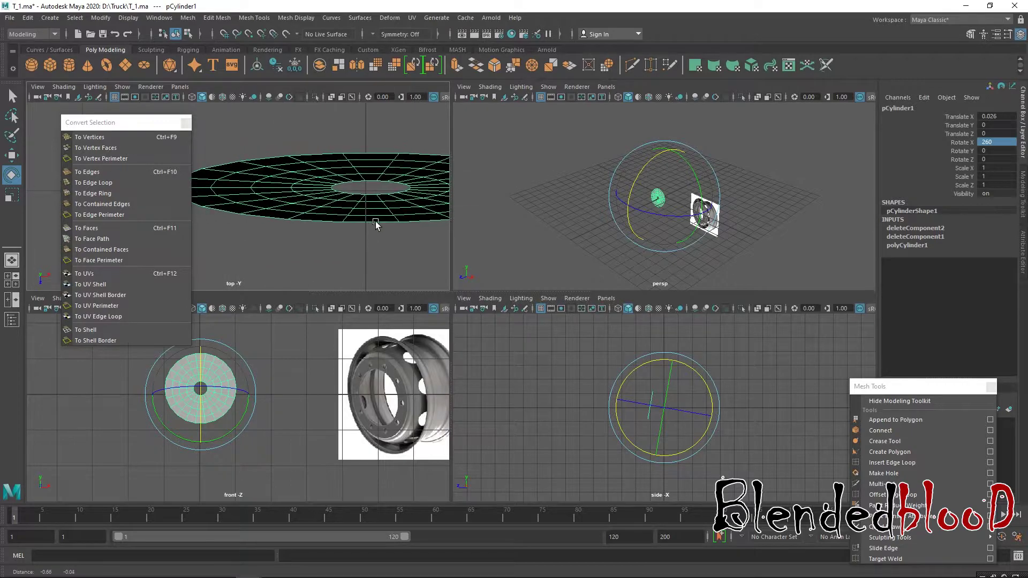
pyautogui.scroll(-8, 375, 220)
pyautogui.press('w')
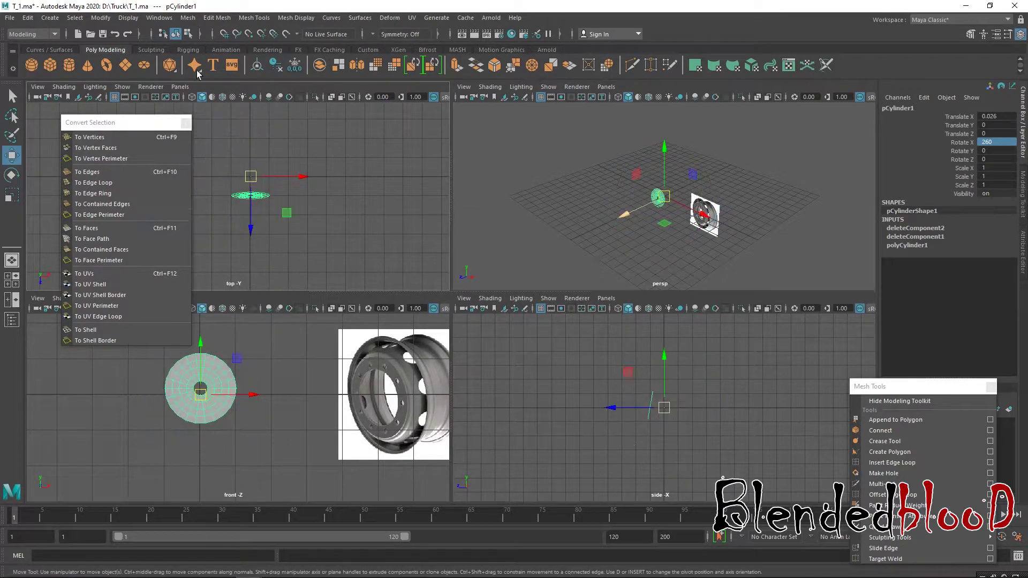
pyautogui.click(101, 18)
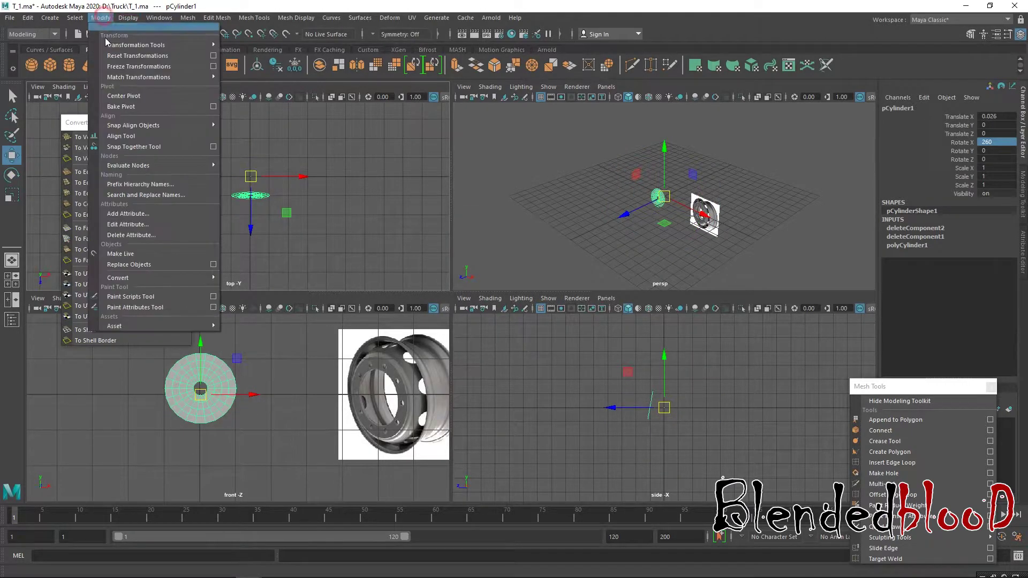
pyautogui.click(123, 95)
# Step: Rotate the disc about X to about 270.27 so it lies edge-on in the top view
pyautogui.press('e')
pyautogui.keyDown('alt'); pyautogui.moveTo(298, 218); pyautogui.dragTo(276, 236, button='middle'); pyautogui.keyUp('alt')
pyautogui.scroll(5, 348, 205)
pyautogui.scroll(3, 277, 236)
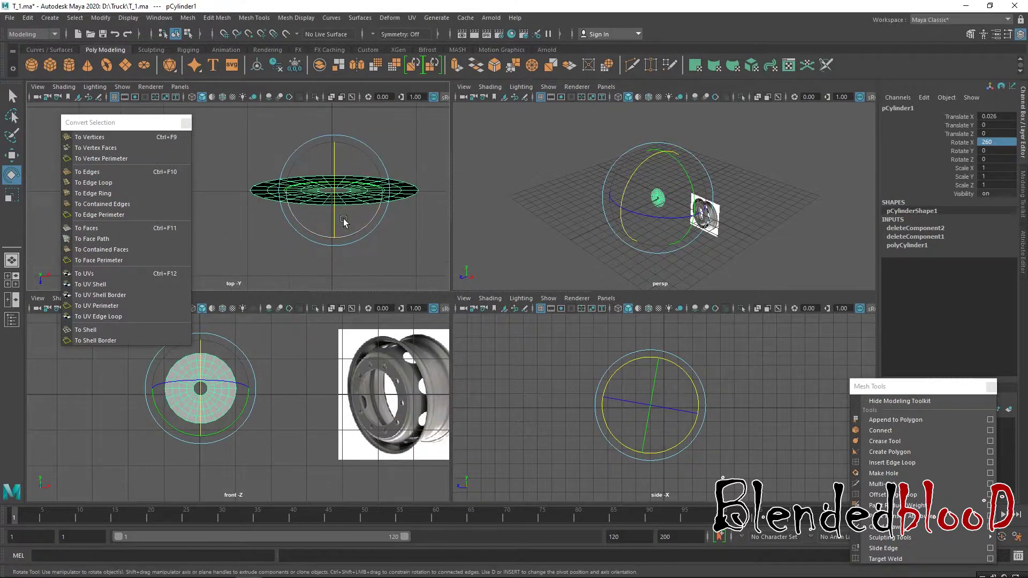
pyautogui.moveTo(371, 214); pyautogui.dragTo(369, 218)
pyautogui.keyDown('alt'); pyautogui.moveTo(369, 218); pyautogui.dragTo(343, 224, button='middle'); pyautogui.keyUp('alt')
# Step: Scale the disc along its Y axis to about -2.38, scale all its vertices along world Z, and return to object mode
pyautogui.press('r')
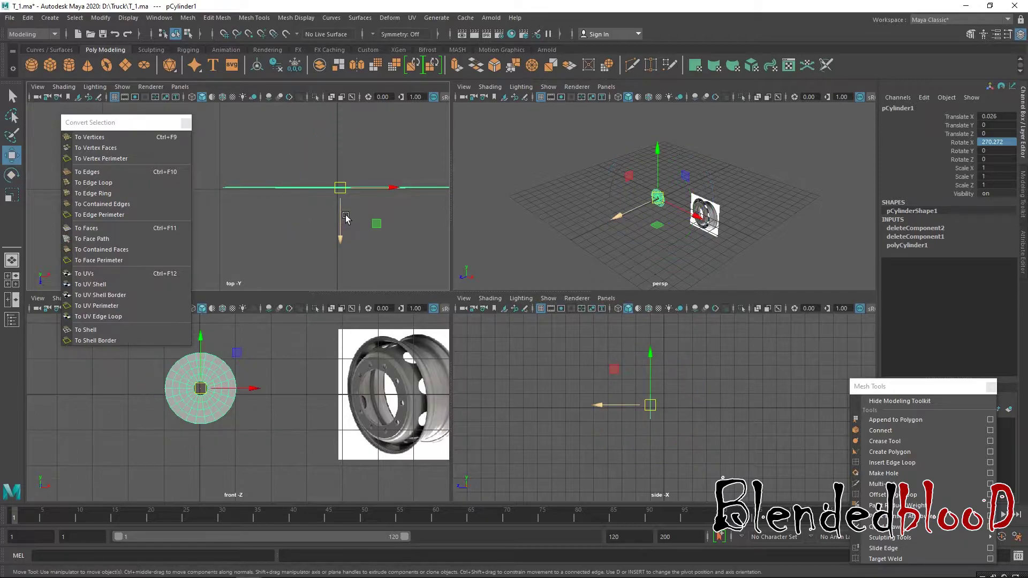
pyautogui.moveTo(340, 140); pyautogui.dragTo(341, 252)
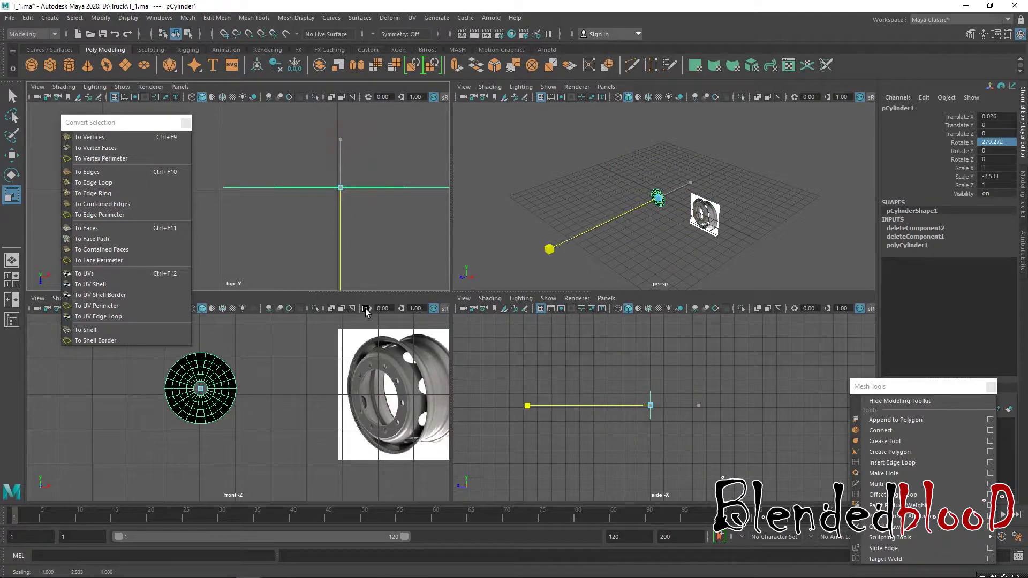
pyautogui.moveTo(333, 189); pyautogui.dragTo(285, 191, button='right')
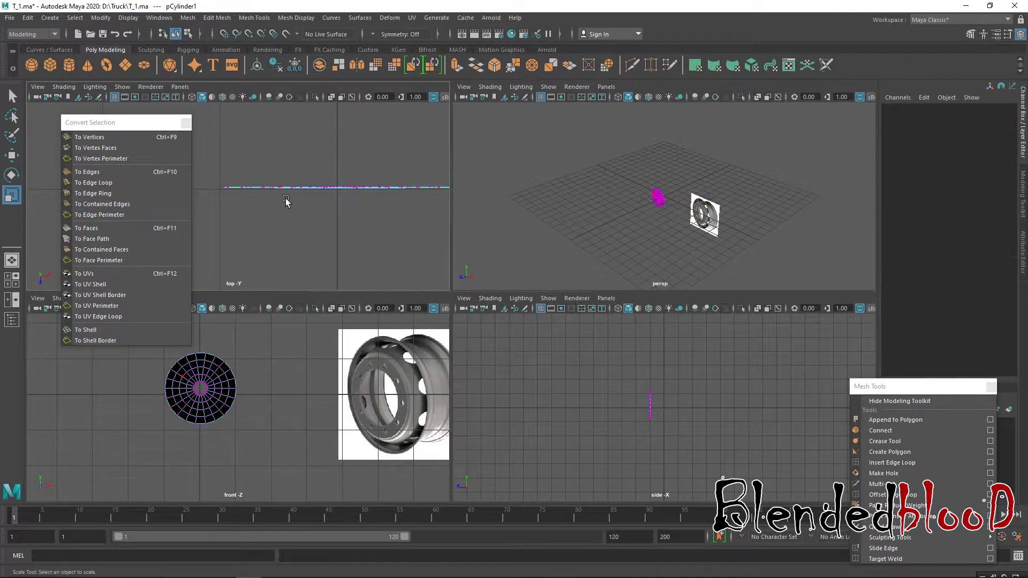
pyautogui.moveTo(218, 161); pyautogui.dragTo(338, 221)
pyautogui.moveTo(272, 239); pyautogui.dragTo(273, 110)
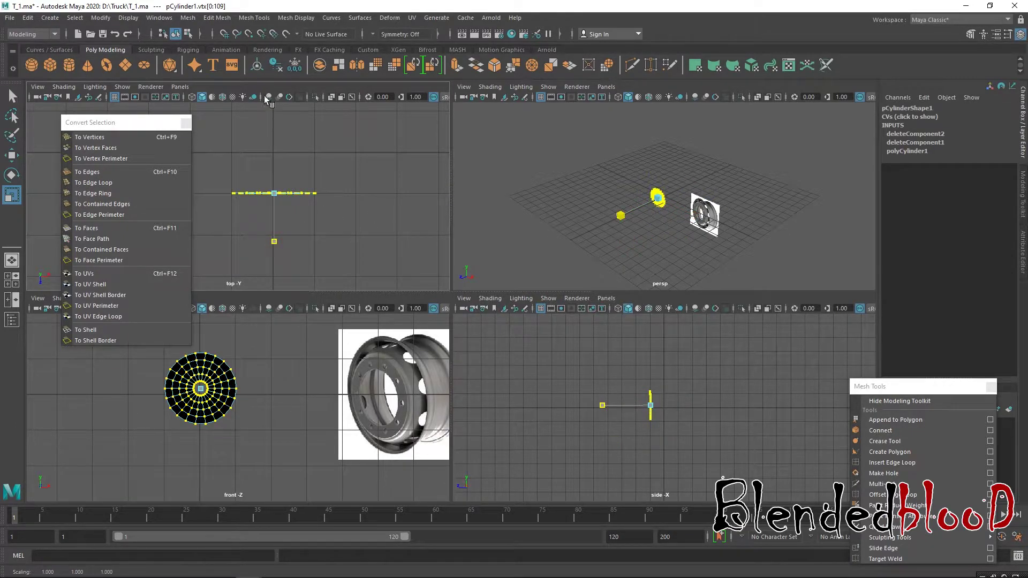
pyautogui.press('w')
pyautogui.scroll(4, 268, 198)
pyautogui.moveTo(302, 191); pyautogui.dragTo(342, 161, button='right')
pyautogui.keyDown('alt'); pyautogui.moveTo(386, 211); pyautogui.dragTo(372, 203, button='middle'); pyautogui.keyUp('alt')
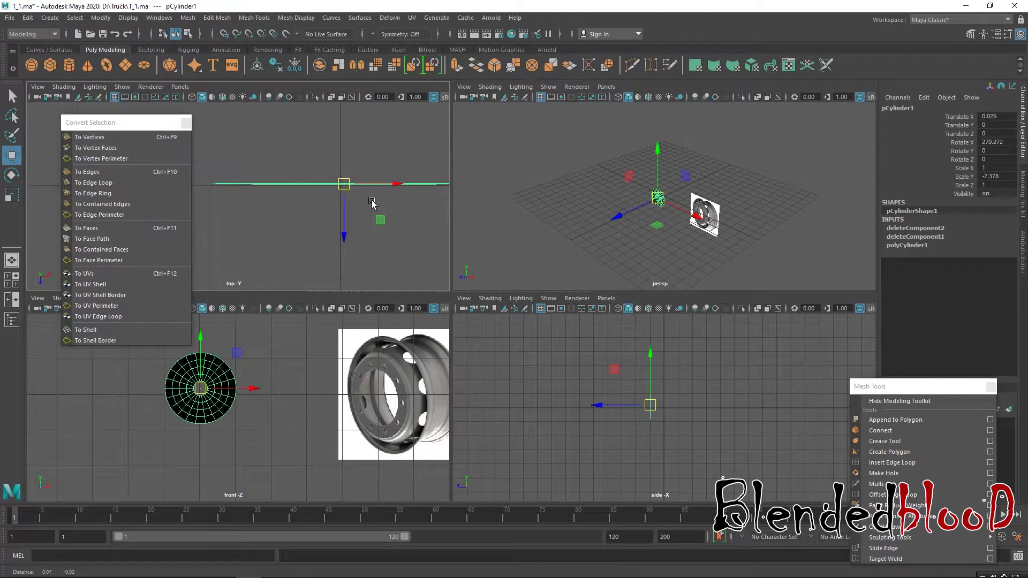
# Step: Flip the disc by rotating it about X to about 450.02, and maximize the front view
pyautogui.press('e')
pyautogui.moveTo(347, 176); pyautogui.dragTo(359, 220)
pyautogui.keyDown('alt'); pyautogui.moveTo(682, 409); pyautogui.dragTo(658, 406, button='middle'); pyautogui.keyUp('alt')
pyautogui.moveTo(658, 406); pyautogui.dragTo(673, 387)
pyautogui.press('w')
pyautogui.press('space')
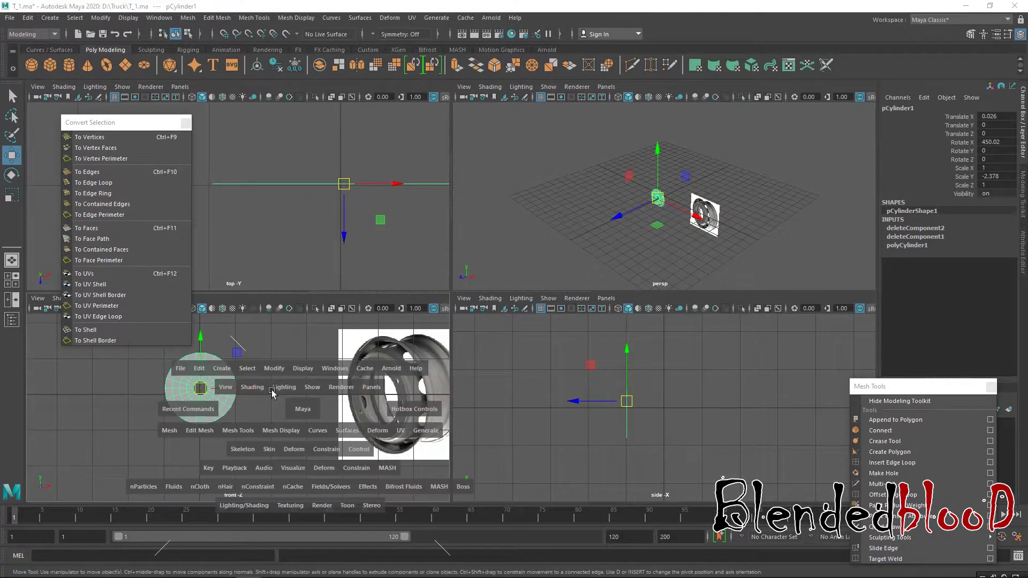
pyautogui.scroll(3, 360, 344)
pyautogui.scroll(-8, 432, 330)
pyautogui.scroll(2, 452, 344)
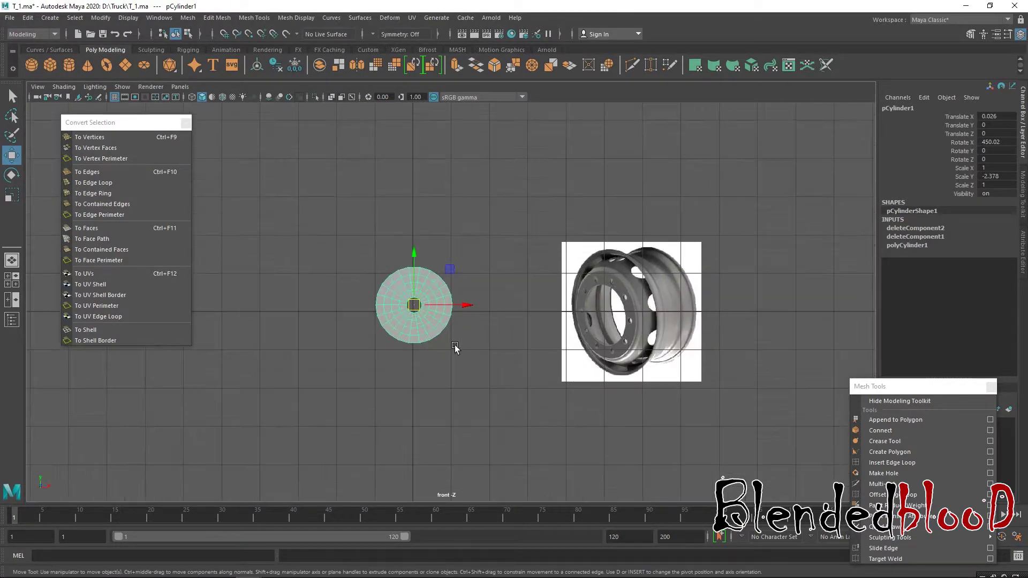
# Step: Show the disc in wireframe and delete the innermost ring of faces around its central hole
pyautogui.press('4')
pyautogui.scroll(2, 439, 349)
pyautogui.scroll(2, 439, 349)
pyautogui.moveTo(399, 288); pyautogui.dragTo(374, 291, button='right')
pyautogui.click(377, 290)
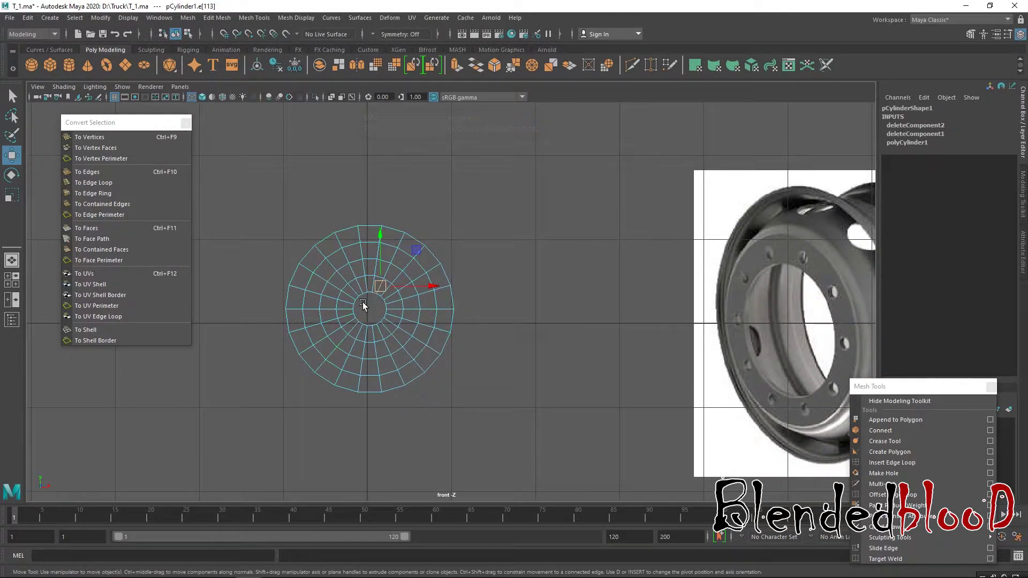
pyautogui.doubleClick(355, 308)
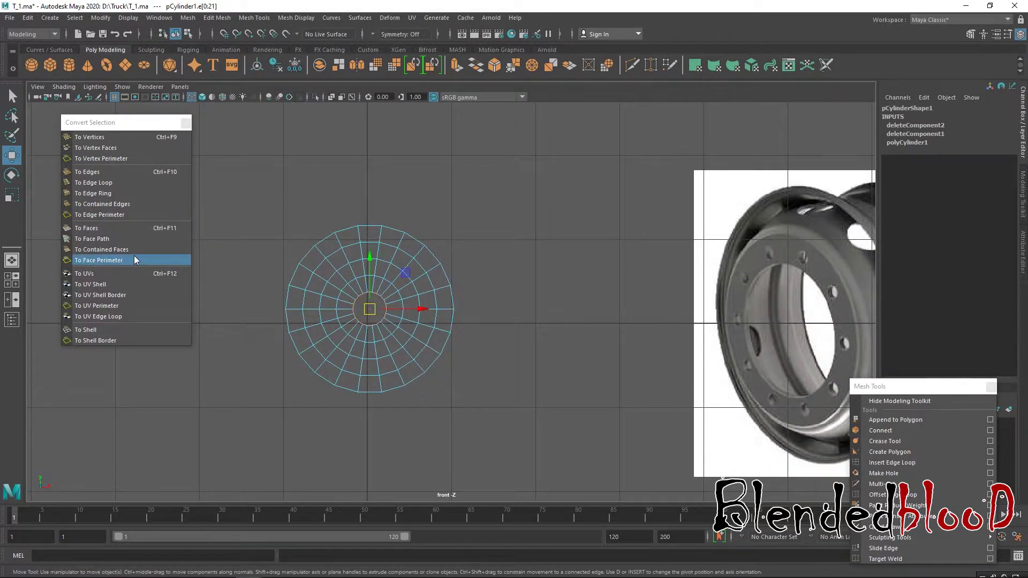
pyautogui.click(105, 228)
pyautogui.press('Delete')
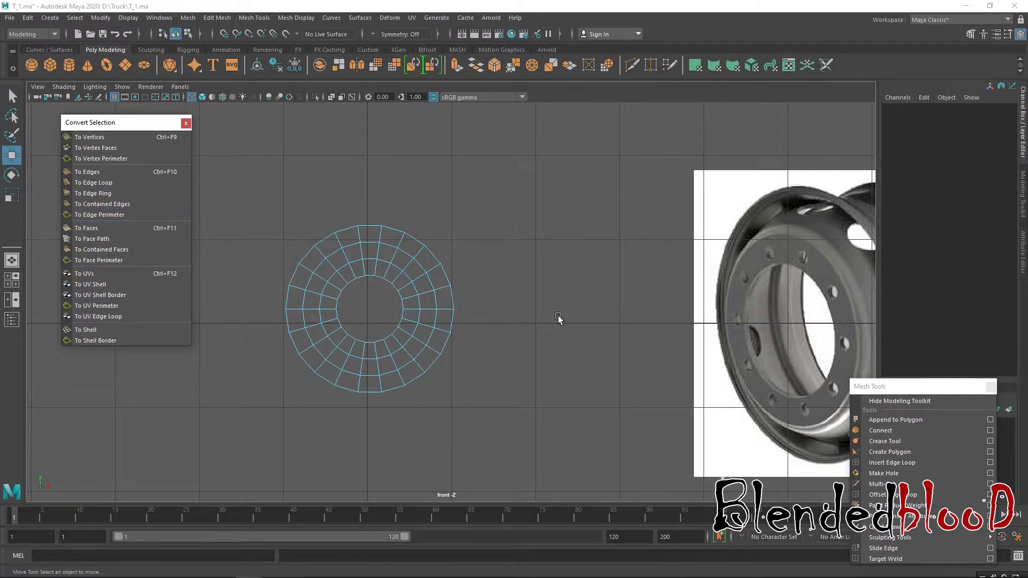
# Step: Widen the central hole further by converting its border edge loop to faces and deleting that ring
pyautogui.scroll(-3, 559, 318)
pyautogui.scroll(2, 447, 314)
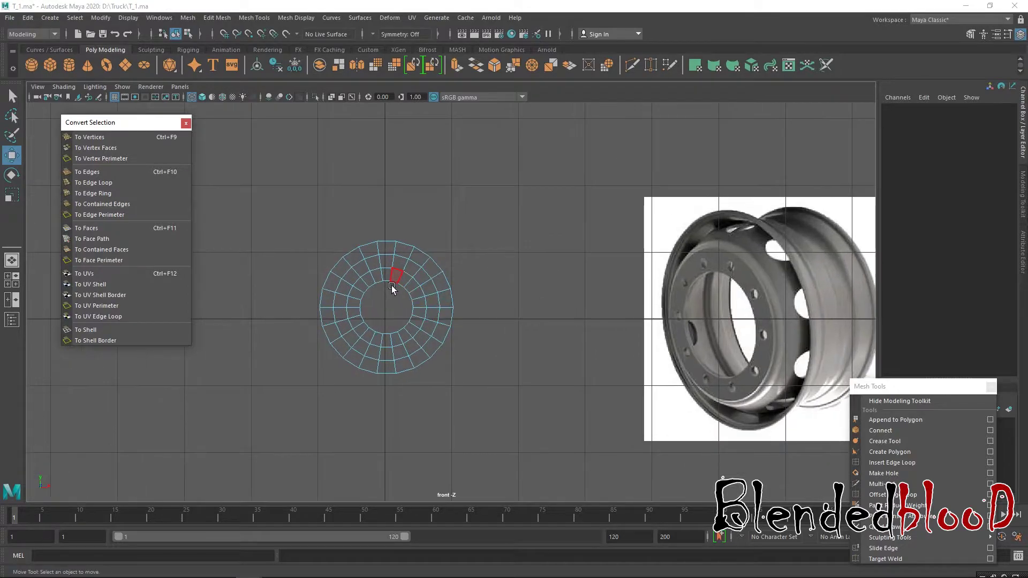
pyautogui.rightClick(391, 285)
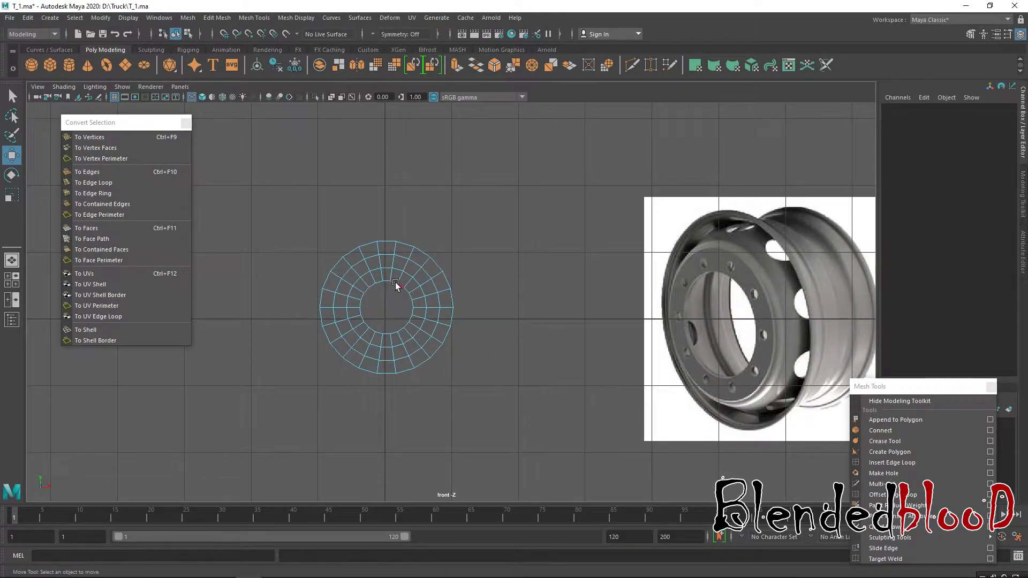
pyautogui.doubleClick(392, 281)
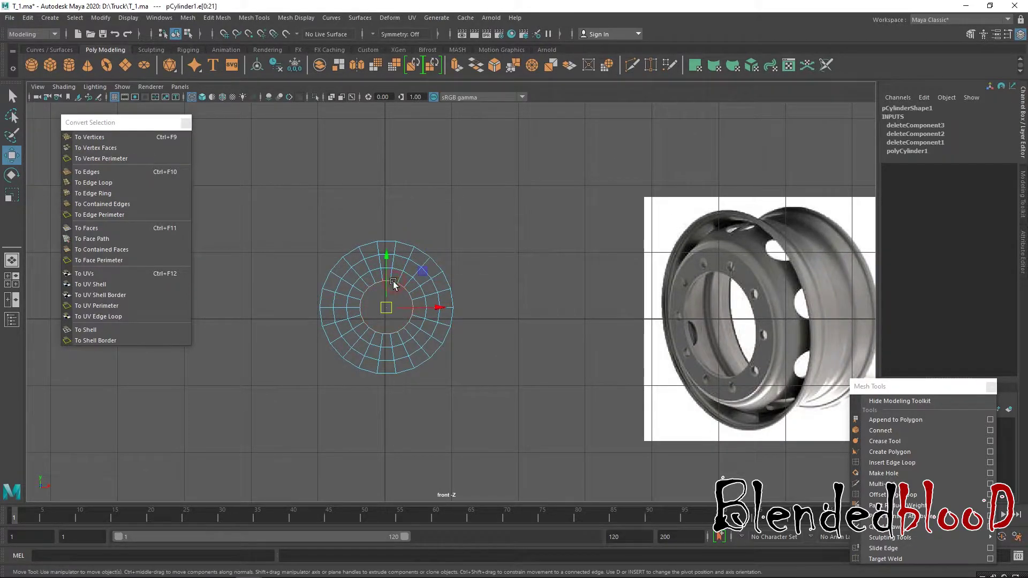
pyautogui.click(133, 232)
pyautogui.click(278, 257)
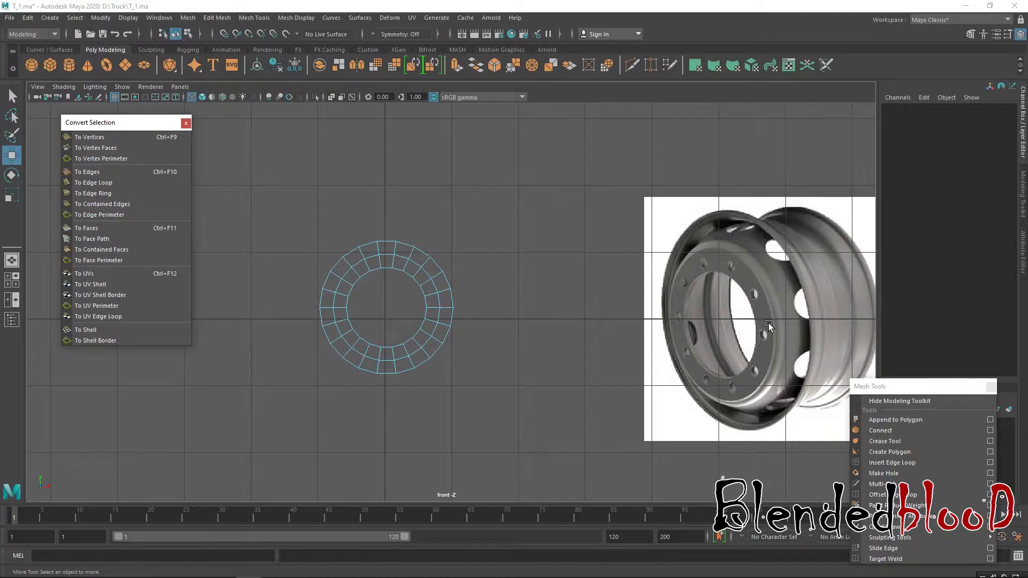
# Step: Bevel the edge loop between the two remaining face rings with a fraction of 0.7
pyautogui.scroll(2, 431, 286)
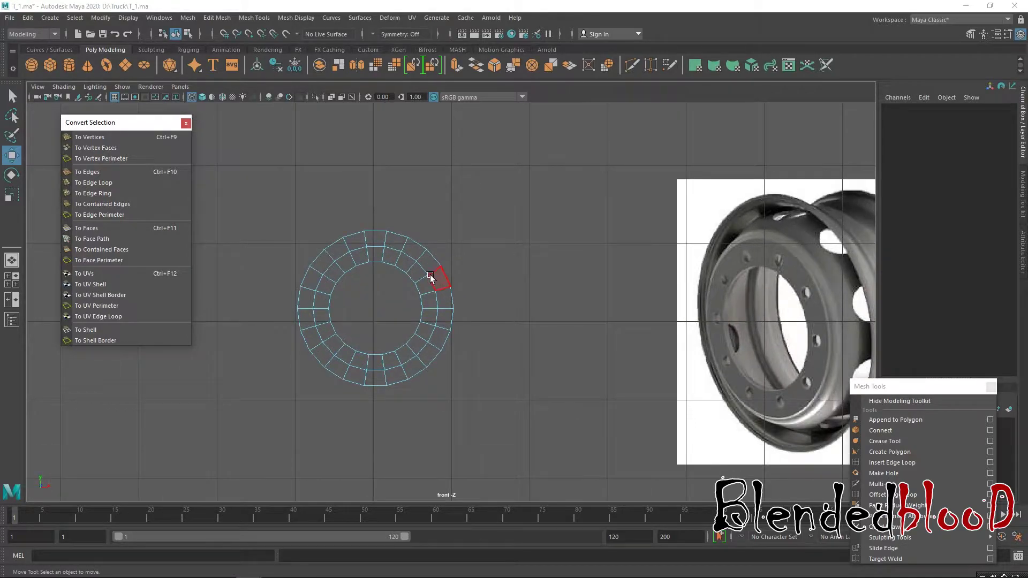
pyautogui.moveTo(429, 282); pyautogui.dragTo(412, 260, button='right')
pyautogui.doubleClick(415, 262)
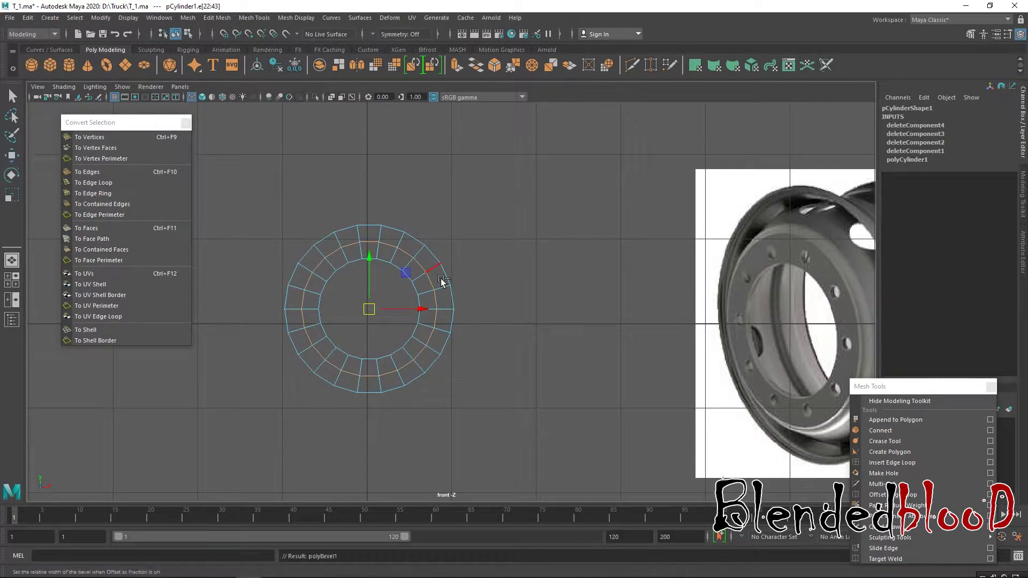
pyautogui.hotkey('ctrl', 'b')
pyautogui.moveTo(669, 316); pyautogui.dragTo(675, 316)
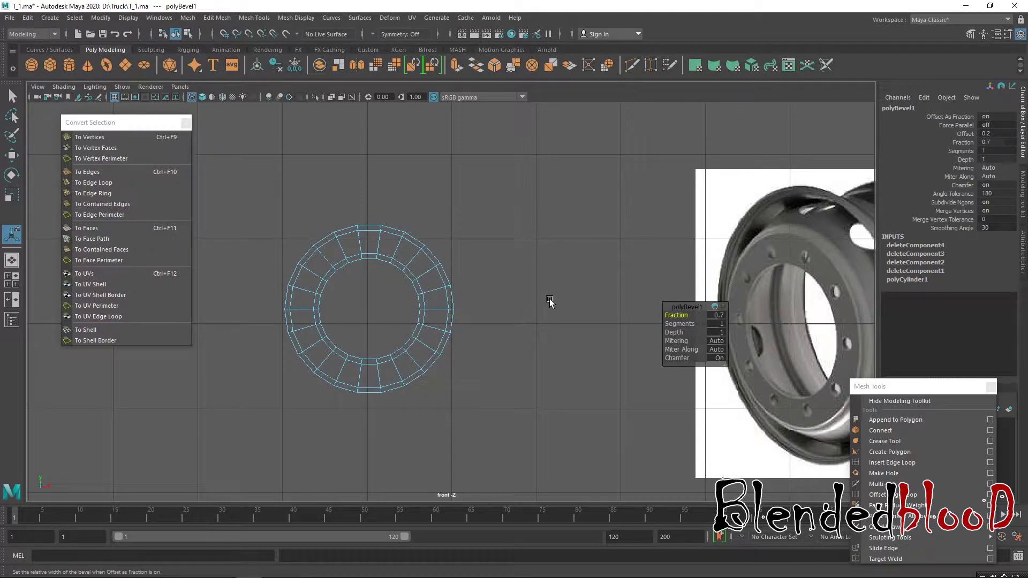
pyautogui.press('w')
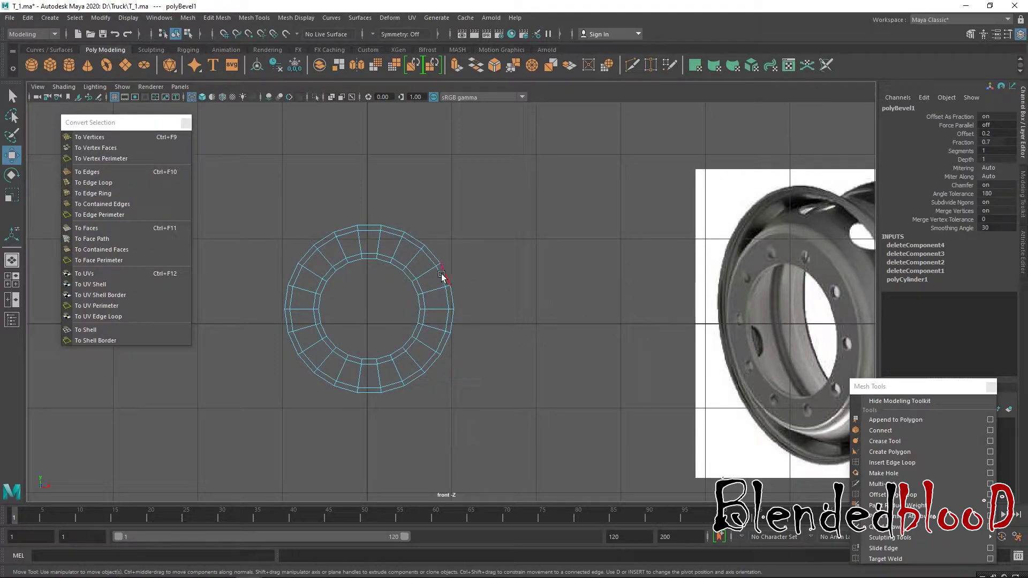
# Step: Insert an edge loop around the middle of the wide face band, and switch the ring to vertex selection
pyautogui.rightClick(429, 240)
pyautogui.keyDown('alt'); pyautogui.moveTo(429, 238); pyautogui.dragTo(498, 315, button='right'); pyautogui.keyUp('alt')
pyautogui.scroll(-3, 509, 313)
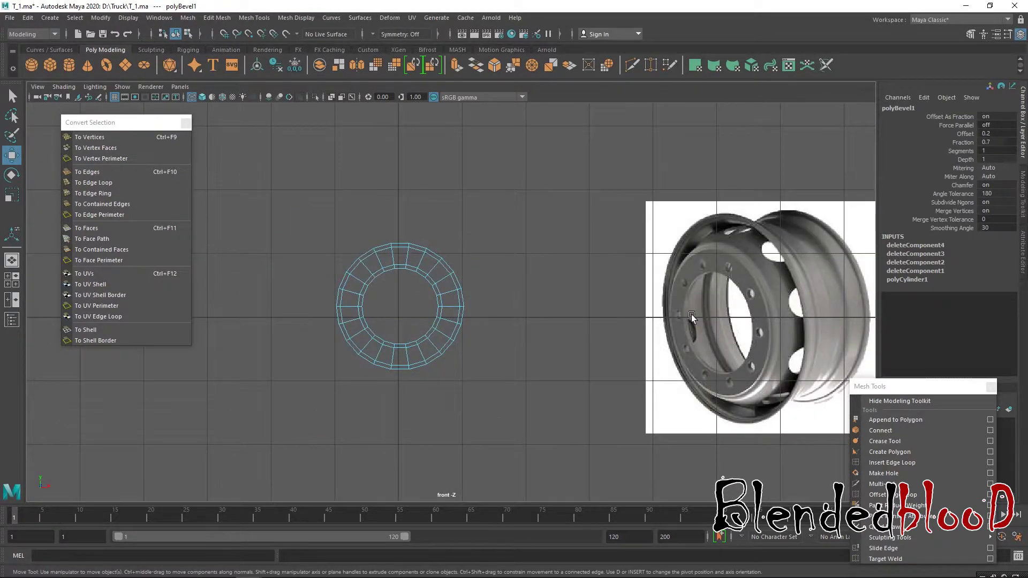
pyautogui.moveTo(866, 387); pyautogui.dragTo(835, 201)
pyautogui.click(865, 278)
pyautogui.scroll(5, 436, 292)
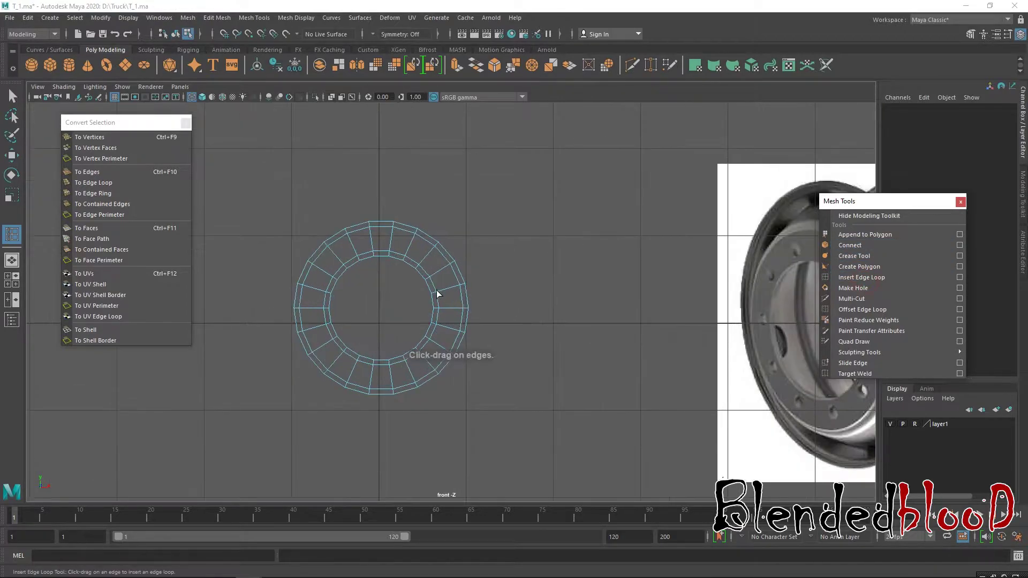
pyautogui.scroll(2, 504, 284)
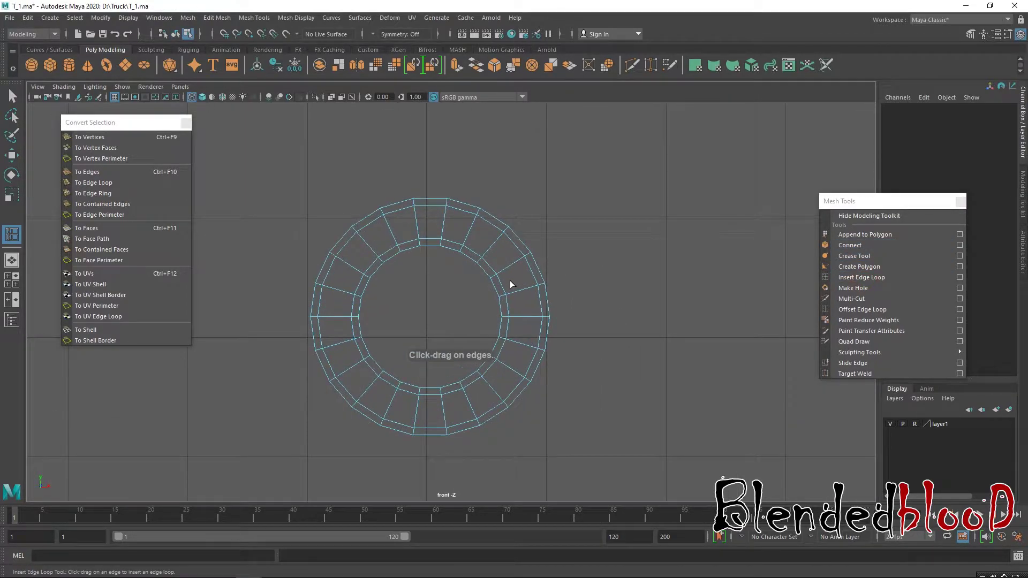
pyautogui.press('w')
pyautogui.click(867, 278)
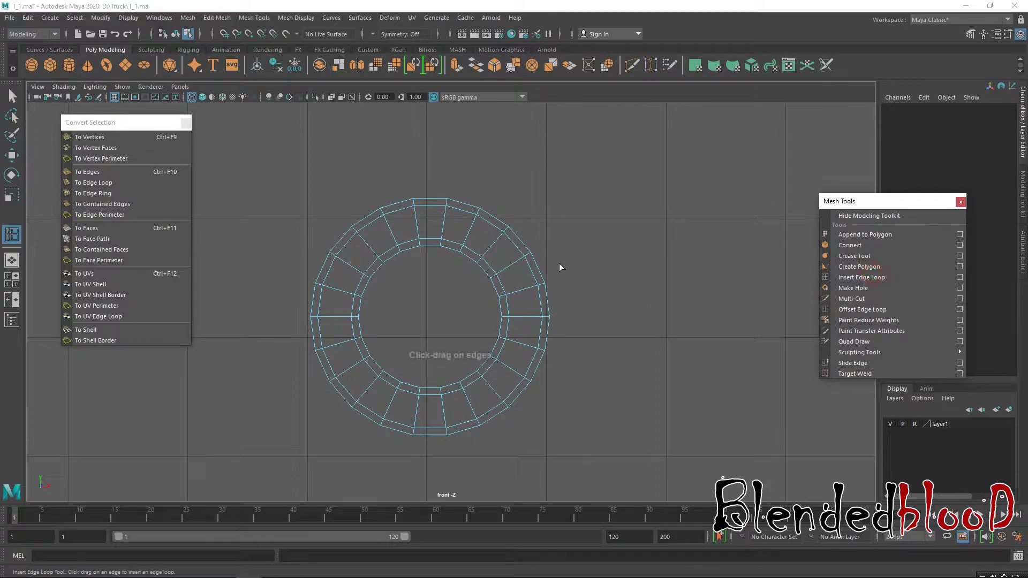
pyautogui.click(509, 268)
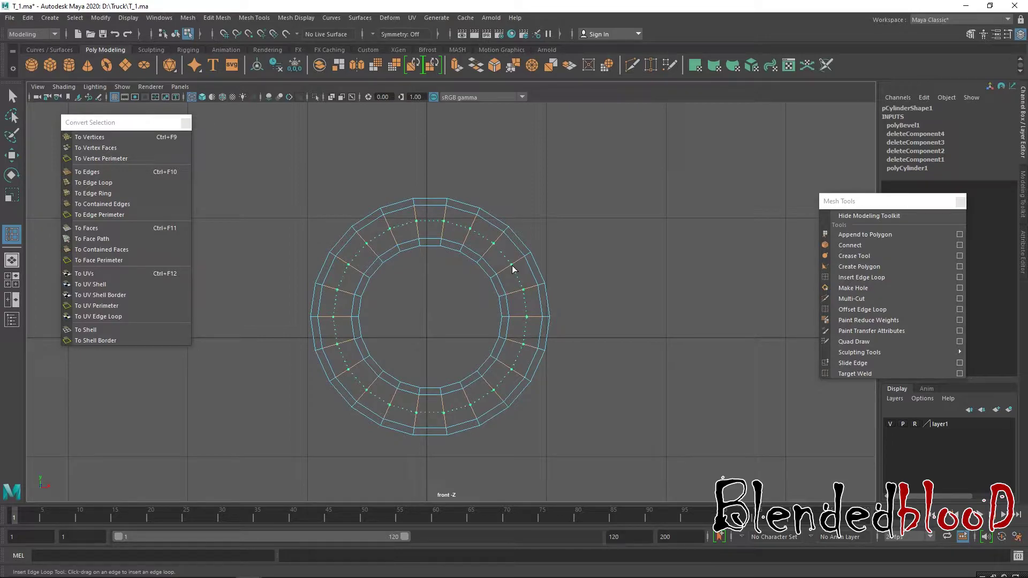
pyautogui.press('w')
pyautogui.scroll(-5, 511, 266)
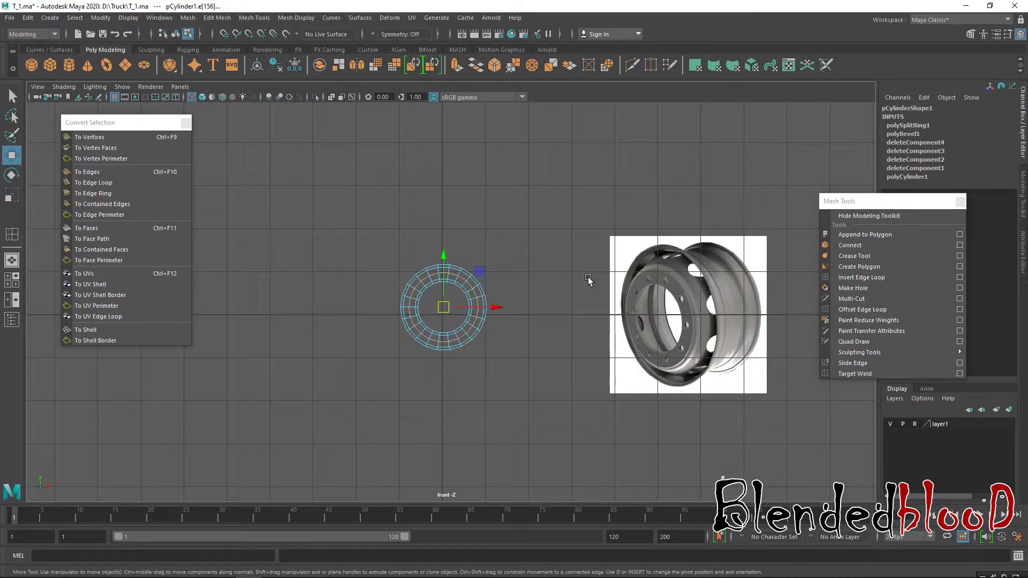
pyautogui.scroll(5, 474, 286)
pyautogui.moveTo(460, 250); pyautogui.dragTo(408, 250, button='right')
pyautogui.click(444, 234)
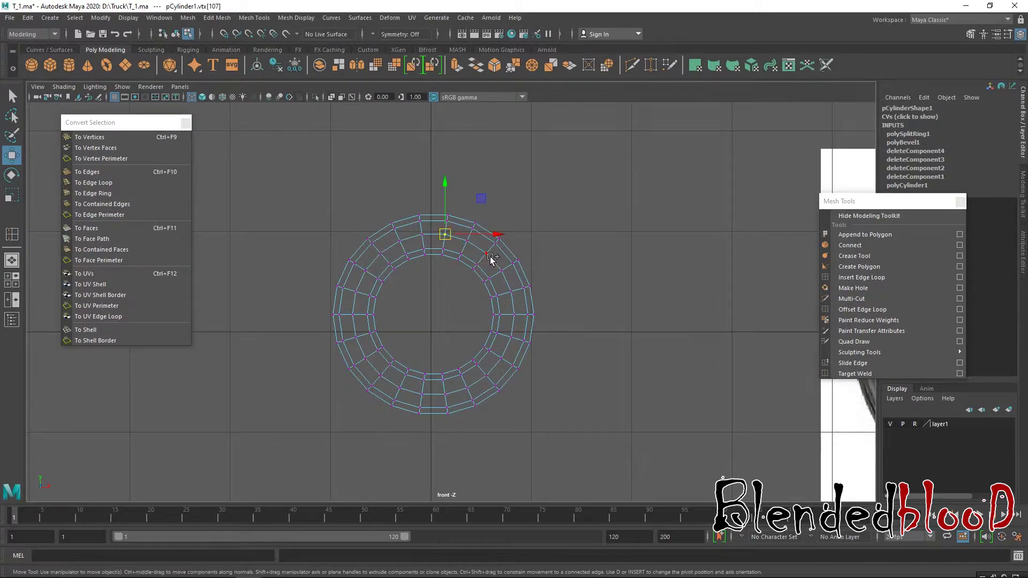
pyautogui.keyDown('shift'); pyautogui.click(487, 254); pyautogui.keyUp('shift')
pyautogui.keyDown('shift'); pyautogui.click(515, 314); pyautogui.keyUp('shift')
pyautogui.keyDown('shift'); pyautogui.click(502, 360); pyautogui.keyUp('shift')
pyautogui.keyDown('shift'); pyautogui.click(468, 389); pyautogui.keyUp('shift')
pyautogui.keyDown('shift'); pyautogui.click(418, 395); pyautogui.keyUp('shift')
pyautogui.keyDown('shift'); pyautogui.click(382, 376); pyautogui.keyUp('shift')
pyautogui.keyDown('shift'); pyautogui.click(358, 341); pyautogui.keyUp('shift')
pyautogui.keyDown('shift'); pyautogui.click(356, 294); pyautogui.keyUp('shift')
pyautogui.keyDown('shift'); pyautogui.click(374, 255); pyautogui.keyUp('shift')
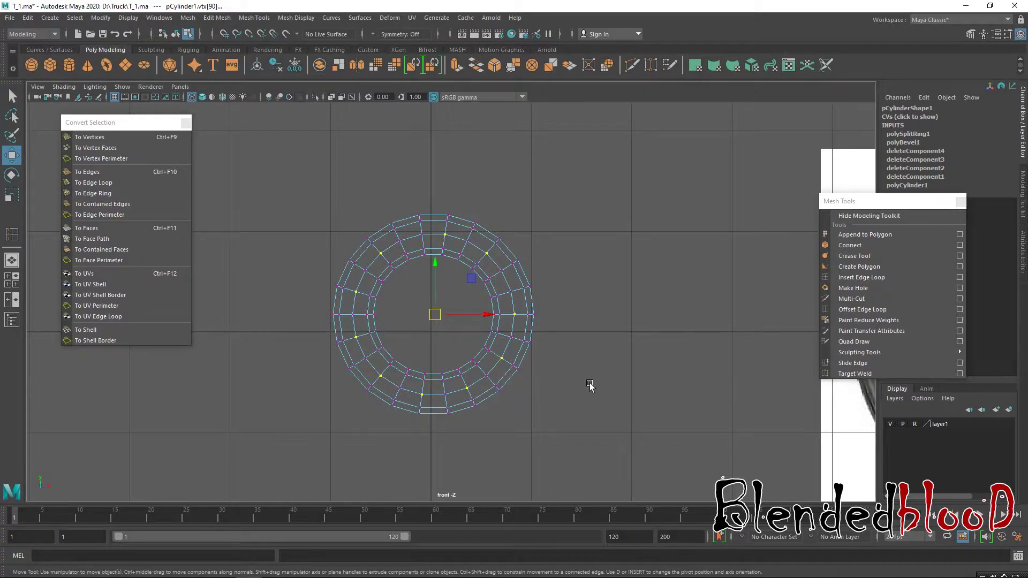
pyautogui.keyDown('shift'); pyautogui.click(500, 363); pyautogui.keyUp('shift')
pyautogui.click(594, 299)
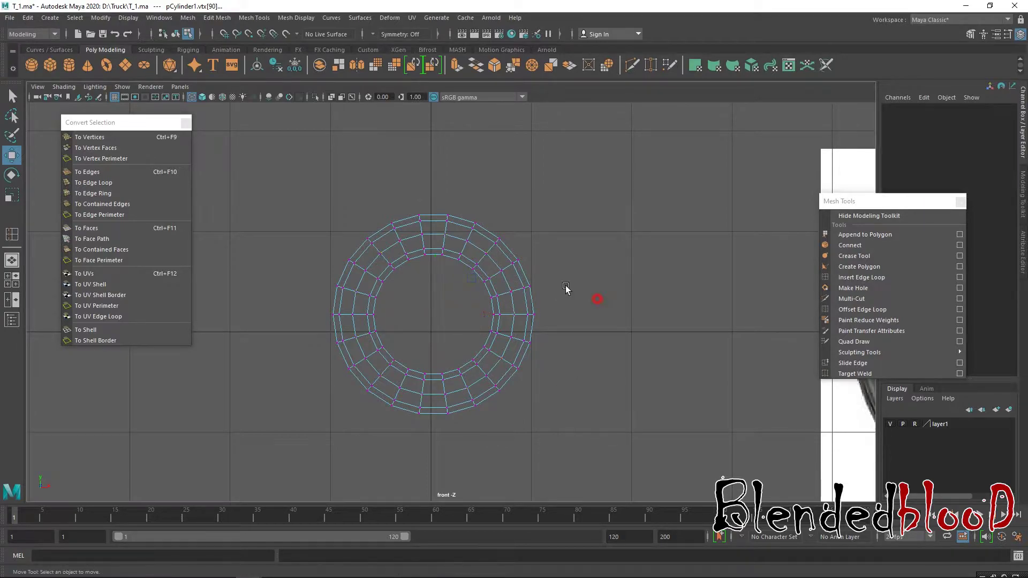
# Step: Chamfer every other vertex of the middle edge loop with a width of 0.45, and hide the grid
pyautogui.click(448, 238)
pyautogui.keyDown('shift'); pyautogui.click(487, 254); pyautogui.keyUp('shift')
pyautogui.keyDown('shift'); pyautogui.click(512, 293); pyautogui.keyUp('shift')
pyautogui.keyDown('shift'); pyautogui.click(512, 339); pyautogui.keyUp('shift')
pyautogui.keyDown('shift'); pyautogui.click(487, 377); pyautogui.keyUp('shift')
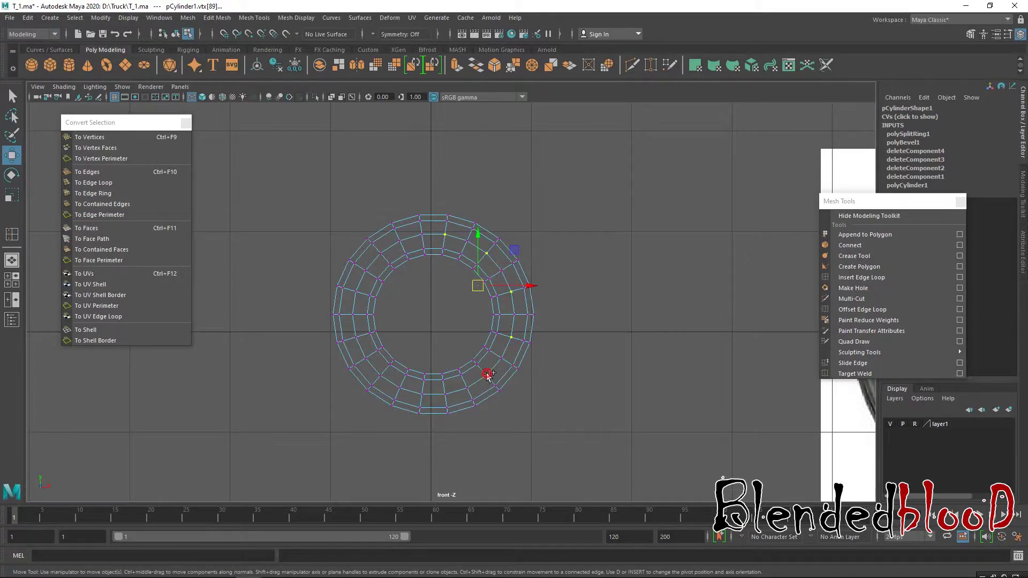
pyautogui.keyDown('shift'); pyautogui.click(446, 395); pyautogui.keyUp('shift')
pyautogui.keyDown('shift'); pyautogui.click(401, 389); pyautogui.keyUp('shift')
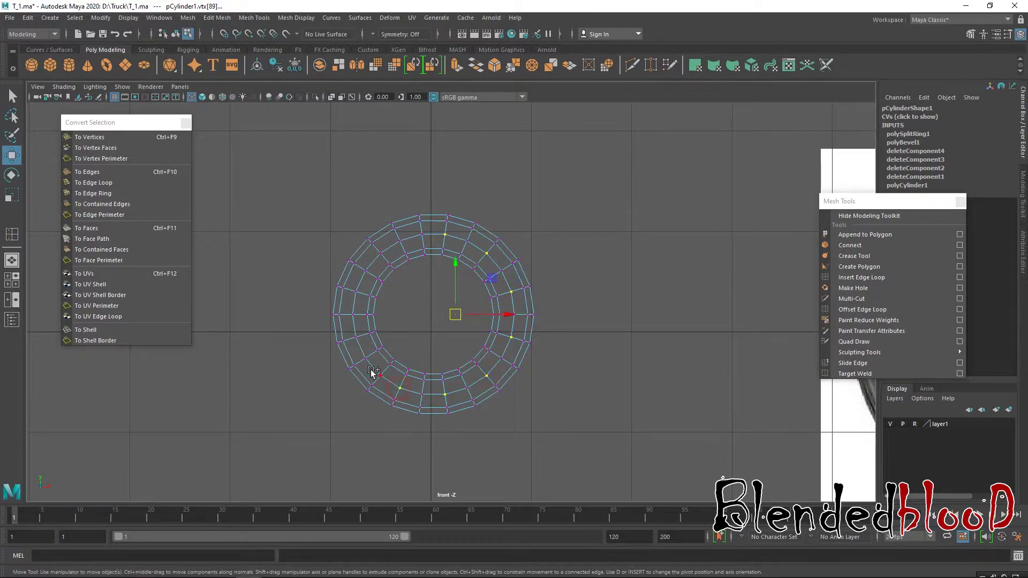
pyautogui.keyDown('shift'); pyautogui.click(365, 359); pyautogui.keyUp('shift')
pyautogui.keyDown('shift'); pyautogui.click(352, 316); pyautogui.keyUp('shift')
pyautogui.keyDown('shift'); pyautogui.click(365, 272); pyautogui.keyUp('shift')
pyautogui.keyDown('shift'); pyautogui.click(399, 241); pyautogui.keyUp('shift')
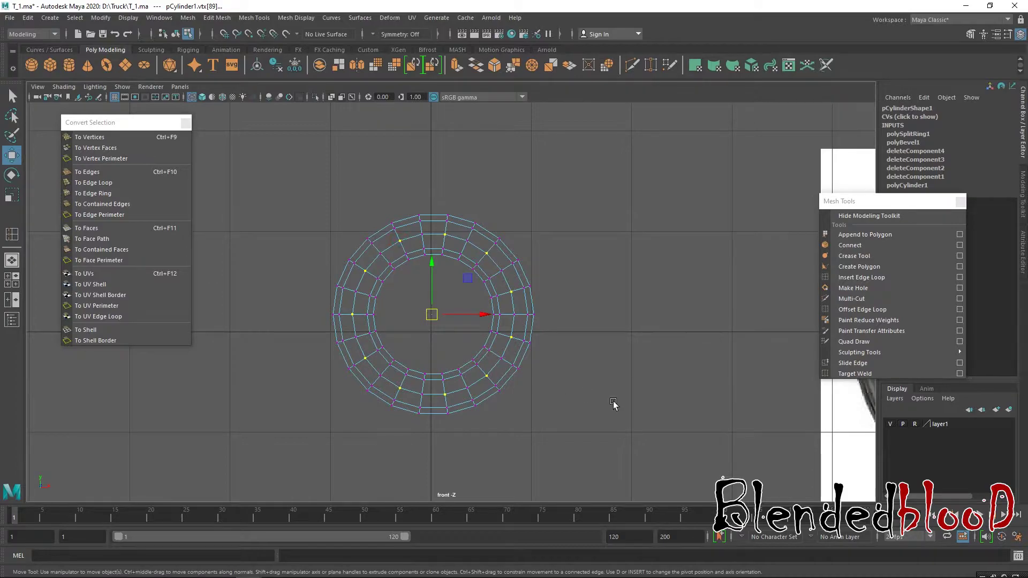
pyautogui.hotkey('ctrl', 'b')
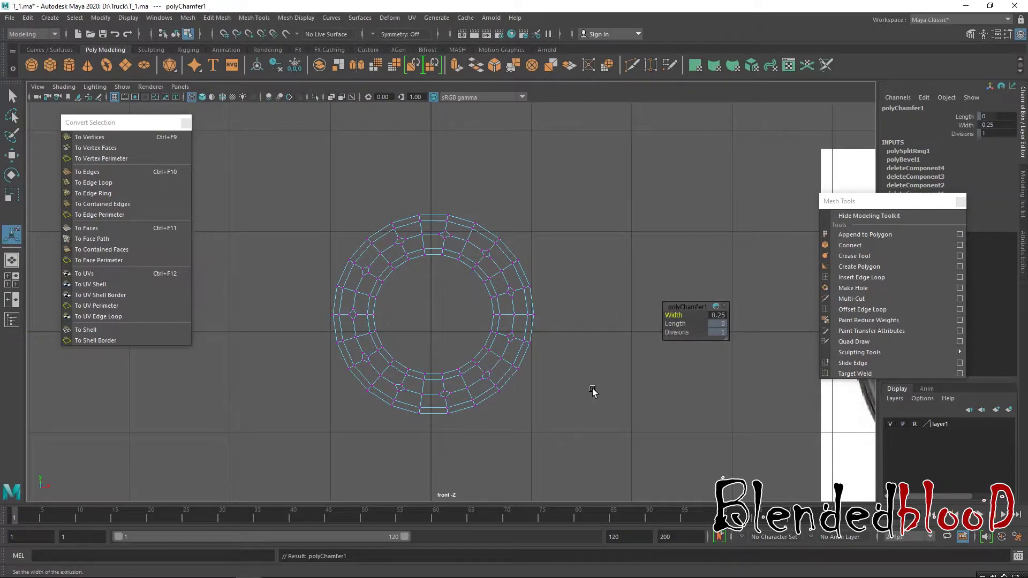
pyautogui.scroll(4, 589, 352)
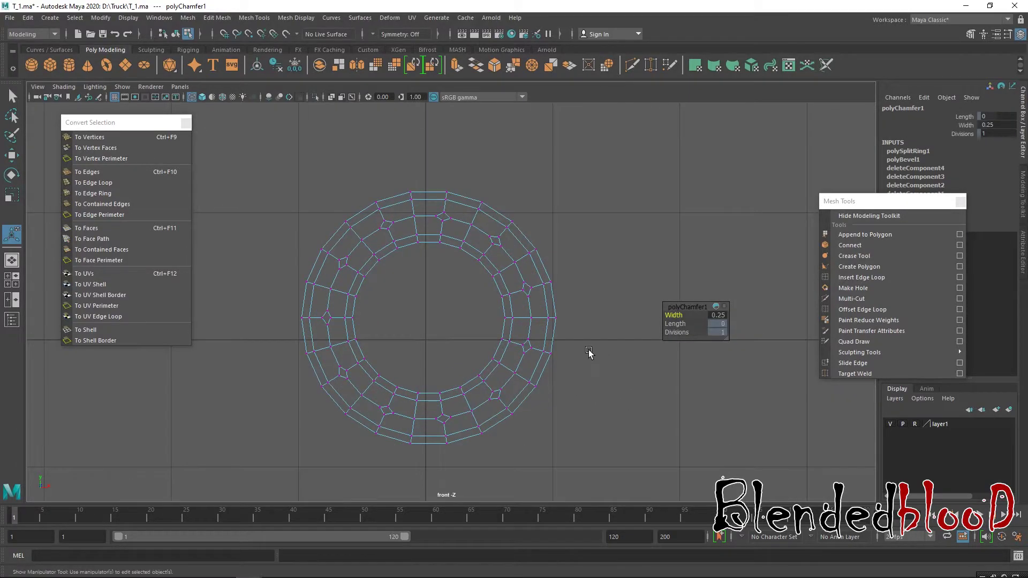
pyautogui.click(114, 96)
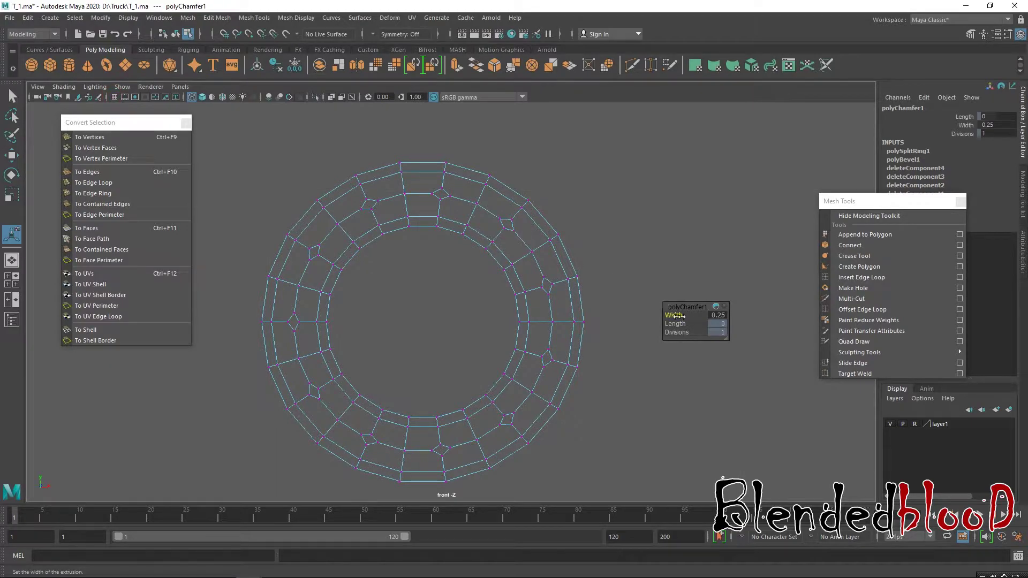
pyautogui.moveTo(674, 315); pyautogui.dragTo(673, 315)
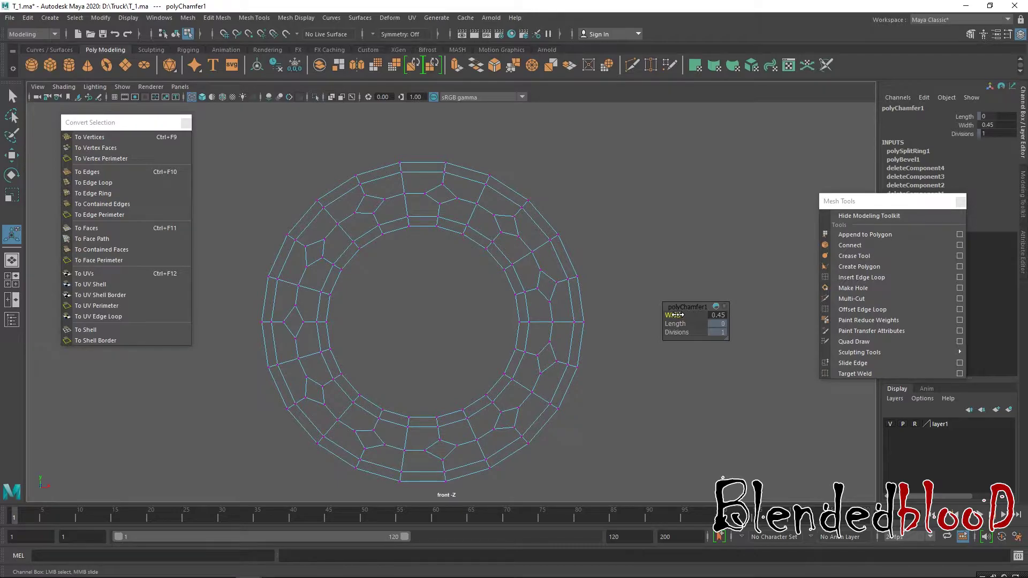
pyautogui.press('w')
pyautogui.rightClick(436, 193)
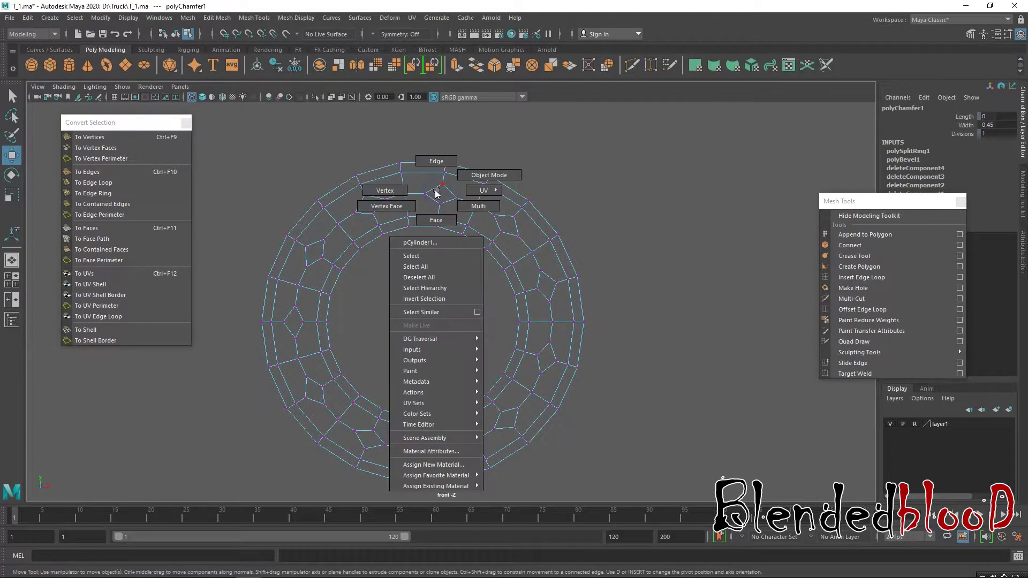
pyautogui.click(426, 193)
pyautogui.moveTo(434, 182)
pyautogui.mouseDown()
pyautogui.moveTo(448, 190)
pyautogui.moveTo(428, 201)
pyautogui.mouseUp()
# Step: Delete the eleven diamond-shaped faces around the ring to open the bolt holes
pyautogui.scroll(-4, 430, 197)
pyautogui.scroll(4, 432, 196)
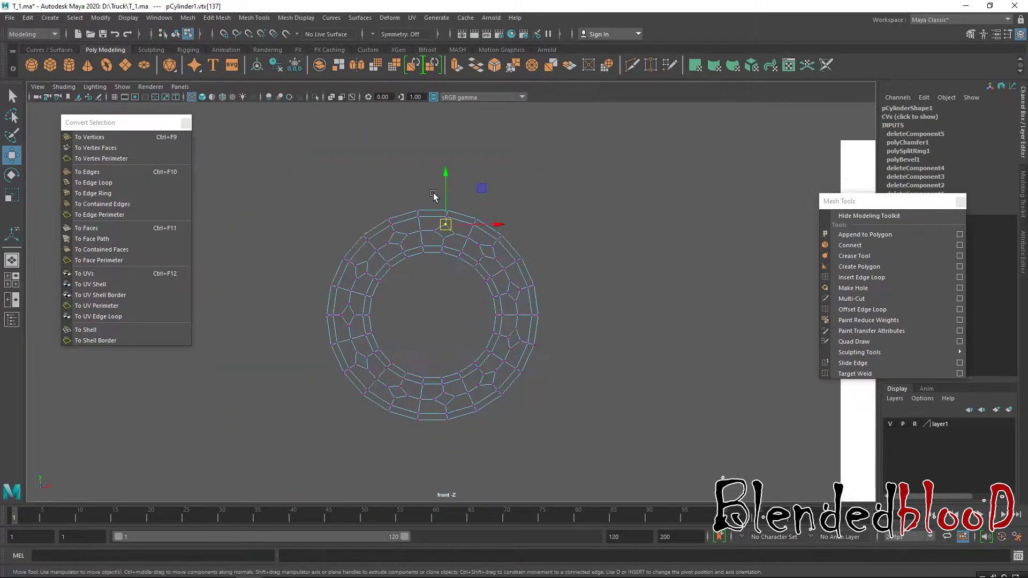
pyautogui.rightClick(445, 200)
pyautogui.click(443, 183)
pyautogui.click(443, 186)
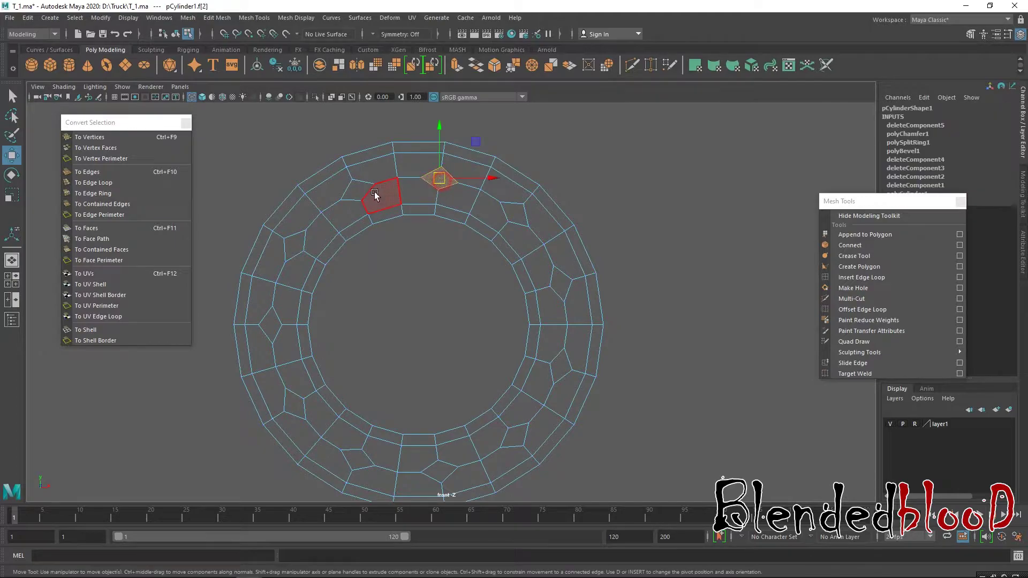
pyautogui.keyDown('shift'); pyautogui.click(357, 192); pyautogui.keyUp('shift')
pyautogui.keyDown('shift'); pyautogui.click(293, 251); pyautogui.keyUp('shift')
pyautogui.keyDown('shift'); pyautogui.click(271, 323); pyautogui.keyUp('shift')
pyautogui.keyDown('shift'); pyautogui.click(292, 406); pyautogui.keyUp('shift')
pyautogui.keyDown('shift'); pyautogui.click(339, 451); pyautogui.keyUp('shift')
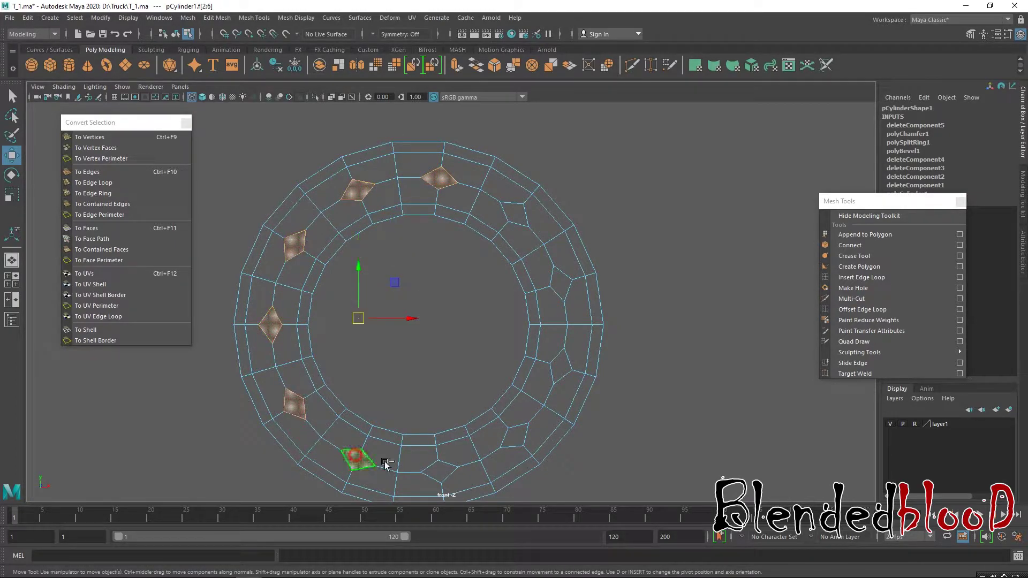
pyautogui.keyDown('shift'); pyautogui.click(442, 471); pyautogui.keyUp('shift')
pyautogui.keyDown('shift'); pyautogui.click(513, 440); pyautogui.keyUp('shift')
pyautogui.keyDown('shift'); pyautogui.click(560, 367); pyautogui.keyUp('shift')
pyautogui.keyDown('shift'); pyautogui.click(562, 285); pyautogui.keyUp('shift')
pyautogui.keyDown('shift'); pyautogui.click(518, 216); pyautogui.keyUp('shift')
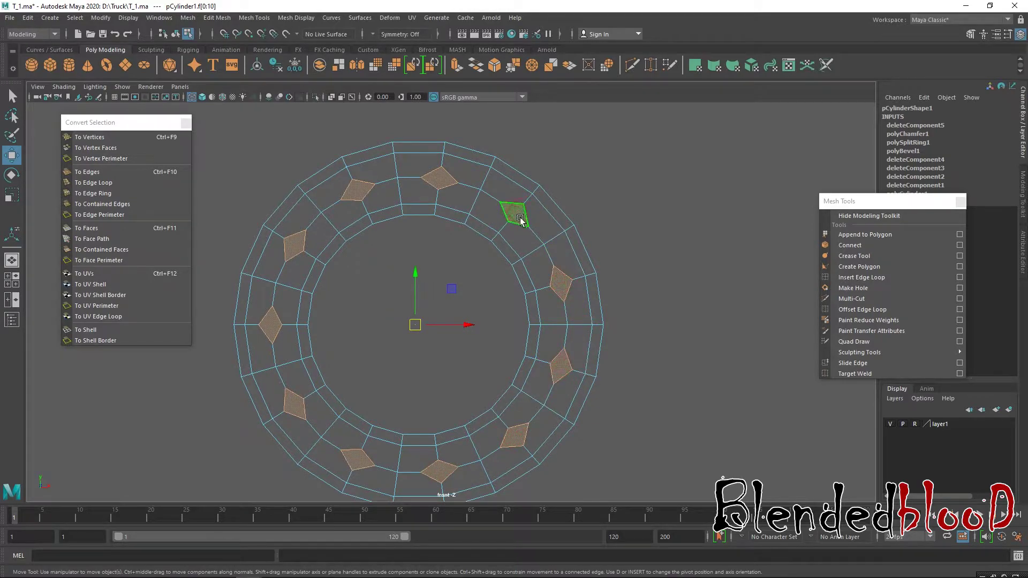
pyautogui.press('Delete')
# Step: Return the ring to object mode and display it with smooth mesh preview and shading
pyautogui.moveTo(546, 201); pyautogui.dragTo(554, 194, button='right')
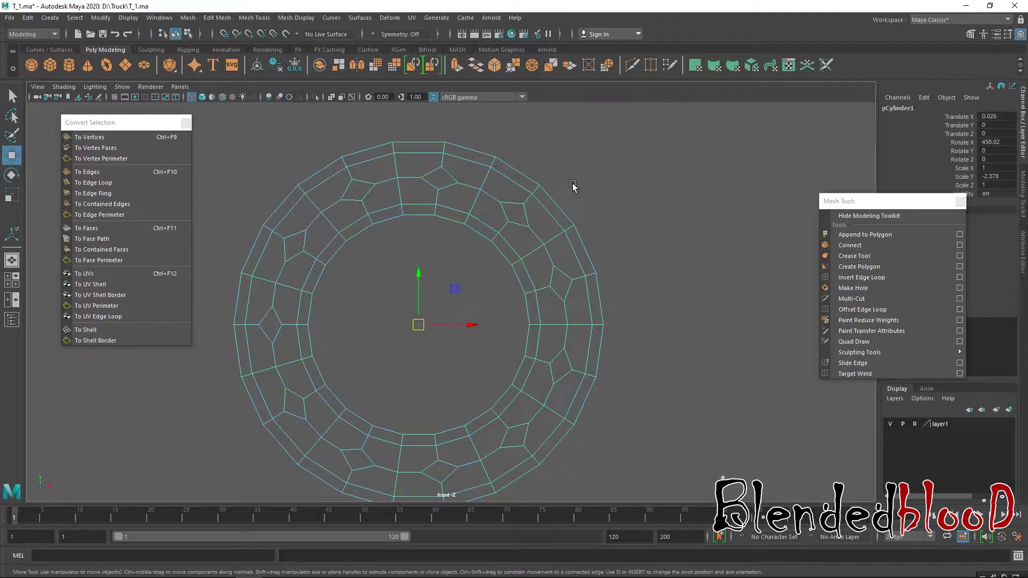
pyautogui.press('3')
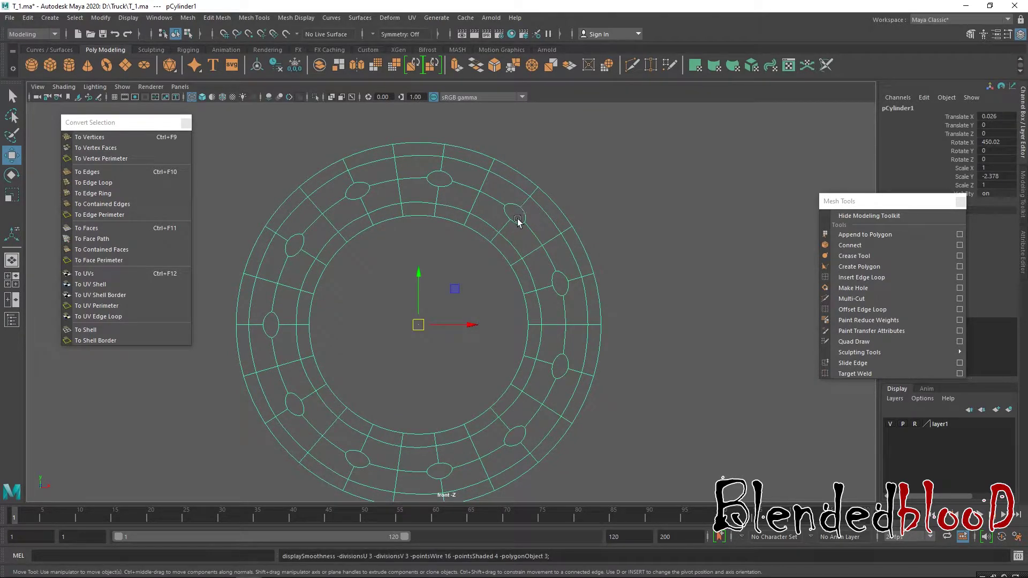
pyautogui.press('5')
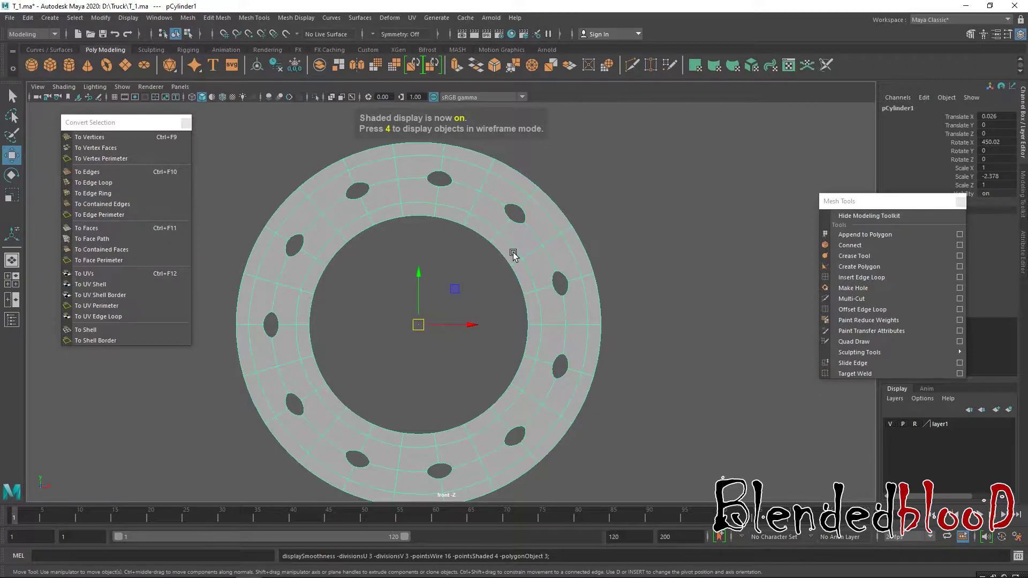
# Step: Show the unsmoothed ring in wireframe and scale the two side vertices of its upper-right bolt hole closer together
pyautogui.press('4')
pyautogui.press('1')
pyautogui.rightClick(507, 211)
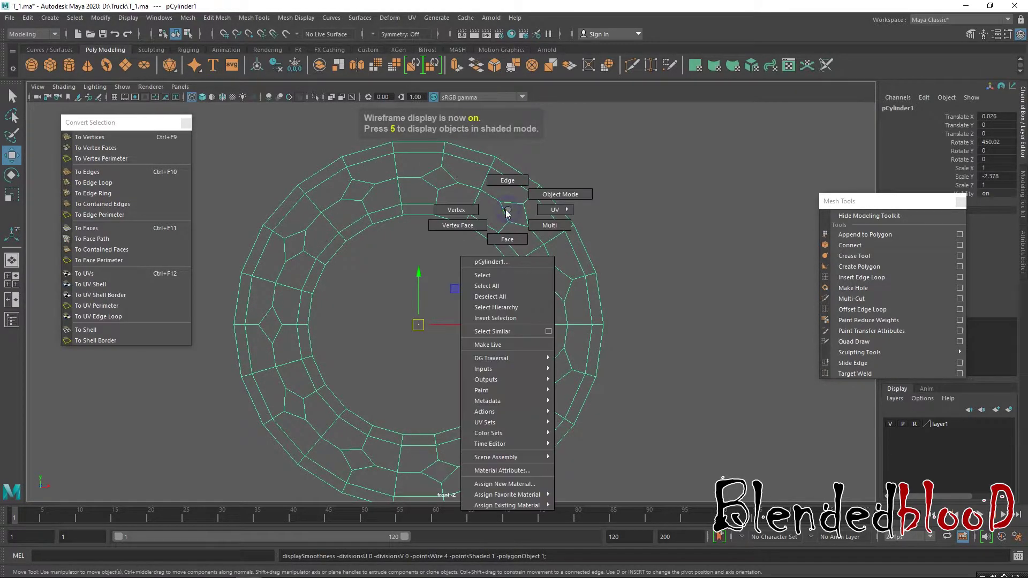
pyautogui.click(456, 210)
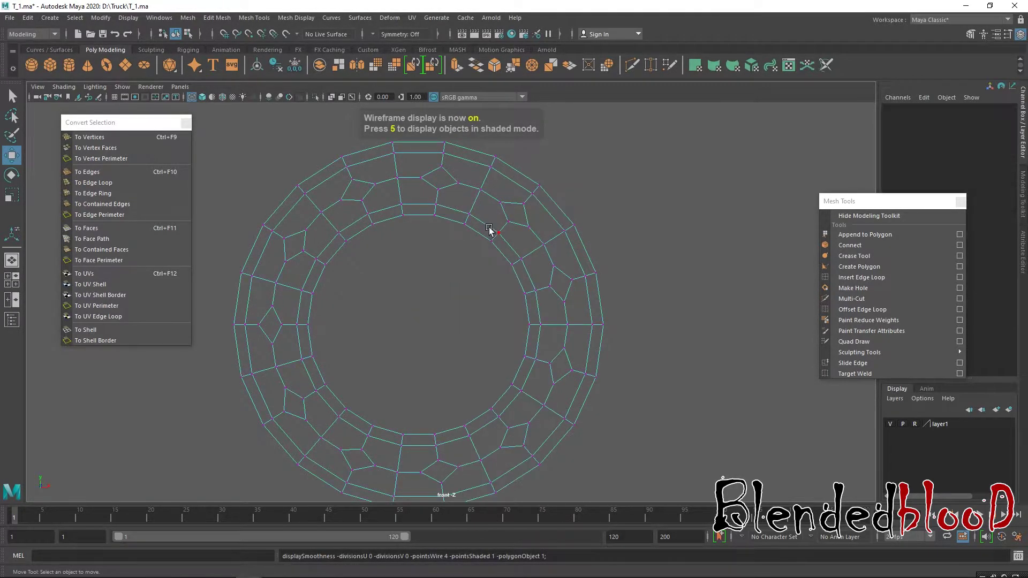
pyautogui.click(497, 201)
pyautogui.keyDown('shift'); pyautogui.click(539, 221); pyautogui.keyUp('shift')
pyautogui.press('r')
pyautogui.moveTo(514, 214); pyautogui.dragTo(507, 210)
pyautogui.press('w')
pyautogui.scroll(3, 561, 247)
pyautogui.scroll(1, 538, 237)
pyautogui.scroll(-5, 557, 187)
pyautogui.press('1')
pyautogui.scroll(10, 554, 193)
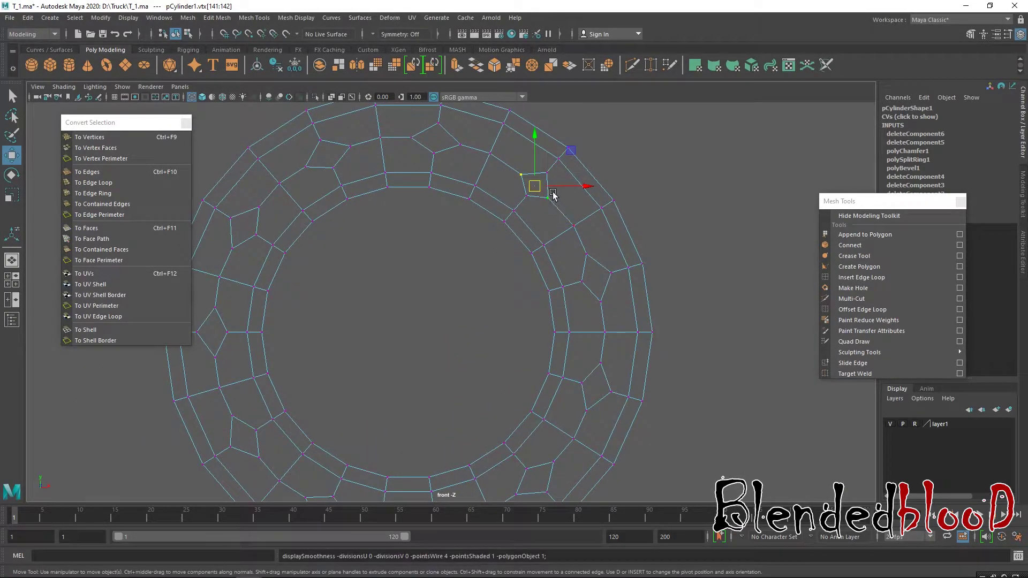
# Step: Scale the inner and outer vertices of the upper-right bolt hole apart to round it, and preview the ring smoothed in object mode
pyautogui.click(527, 197)
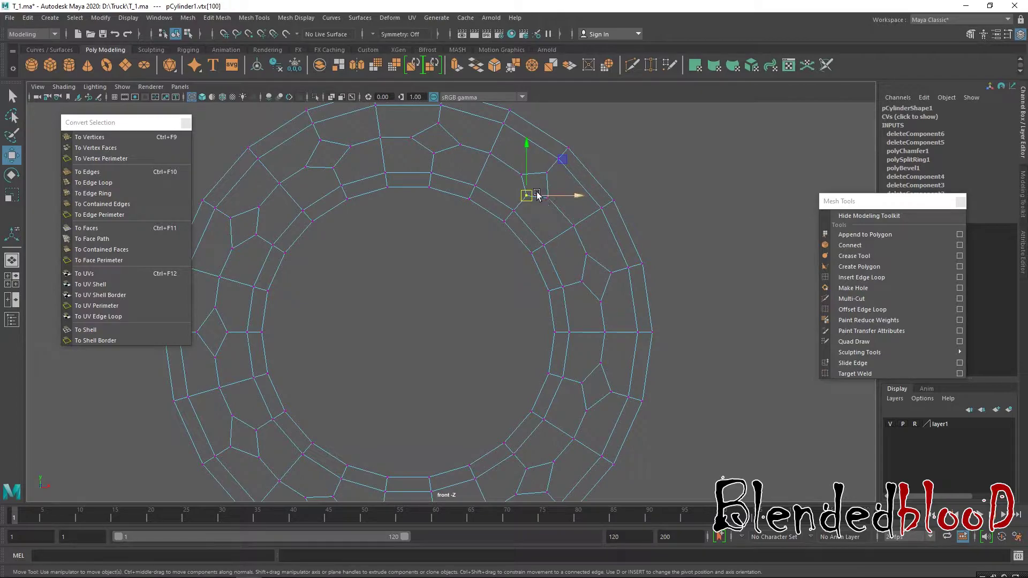
pyautogui.moveTo(541, 172)
pyautogui.mouseDown()
pyautogui.moveTo(551, 162)
pyautogui.moveTo(542, 188)
pyautogui.mouseUp()
pyautogui.press('r')
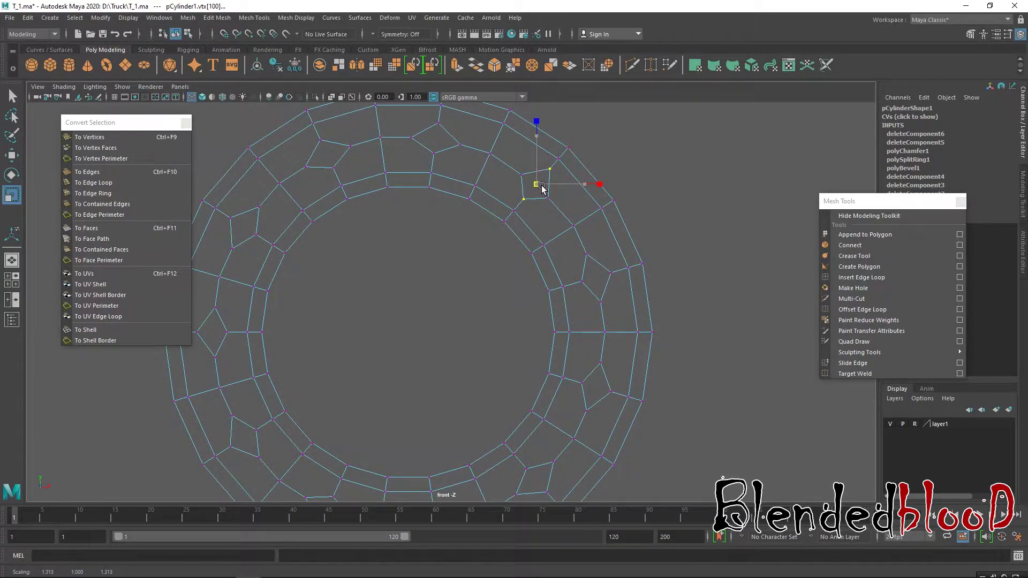
pyautogui.press('w')
pyautogui.press('3')
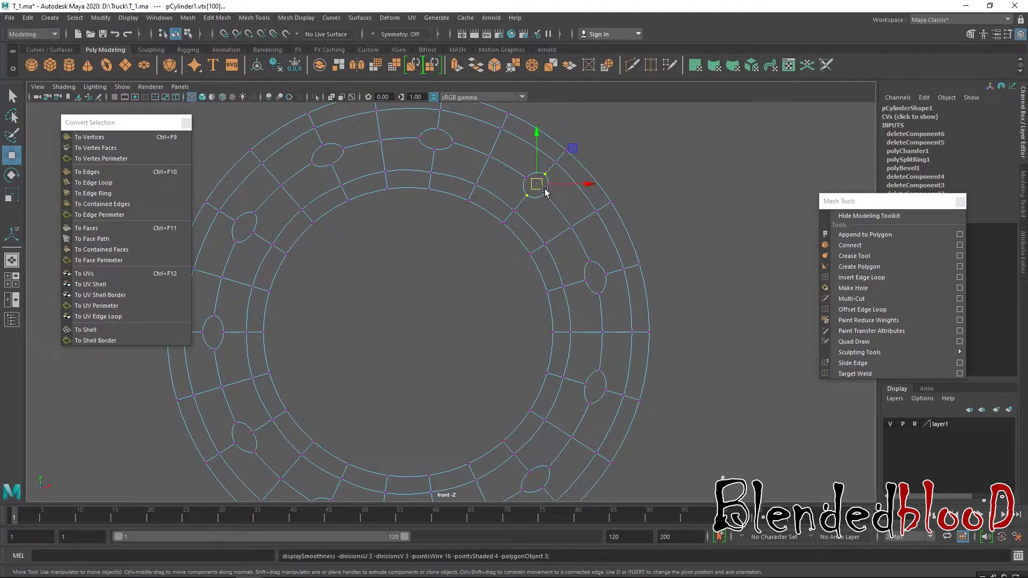
pyautogui.press('1')
pyautogui.press('r')
pyautogui.moveTo(539, 185); pyautogui.dragTo(534, 184)
pyautogui.press('w')
pyautogui.press('3')
pyautogui.press('F8')
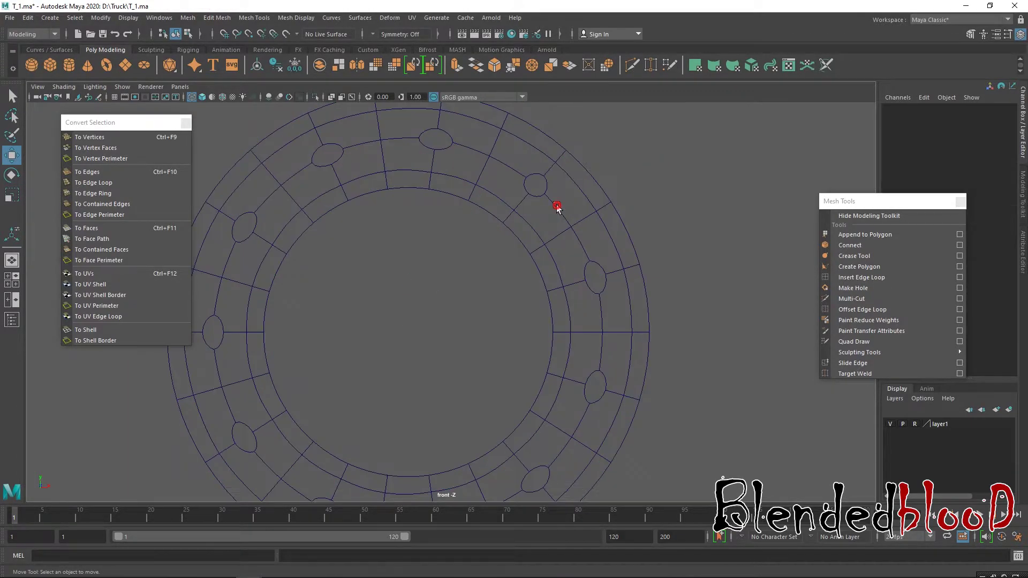
pyautogui.click(556, 208)
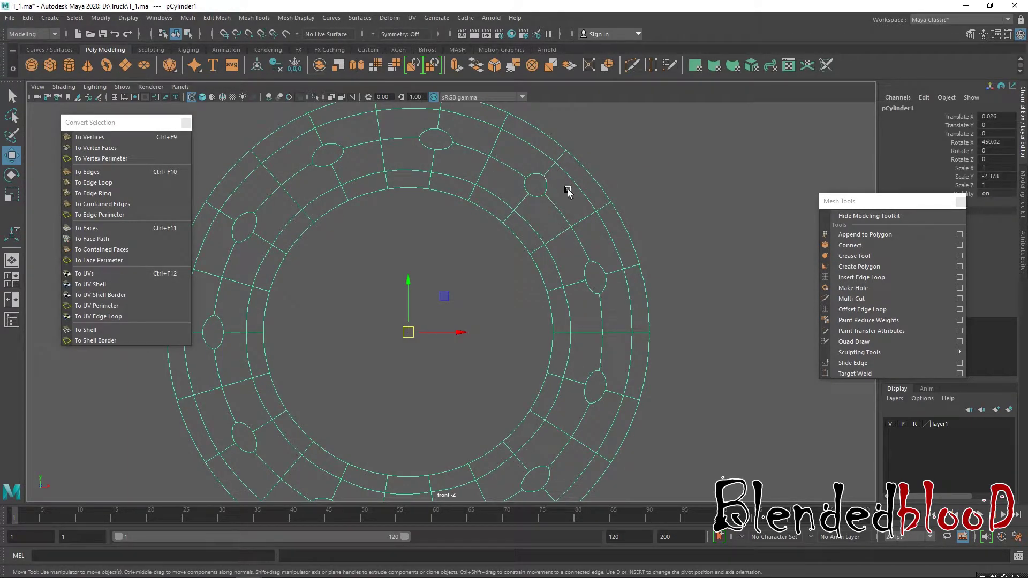
# Step: Switch the unsmoothed ring to face selection and delete the faces of its right and lower portions
pyautogui.click(539, 186)
pyautogui.moveTo(546, 181); pyautogui.dragTo(548, 209, button='right')
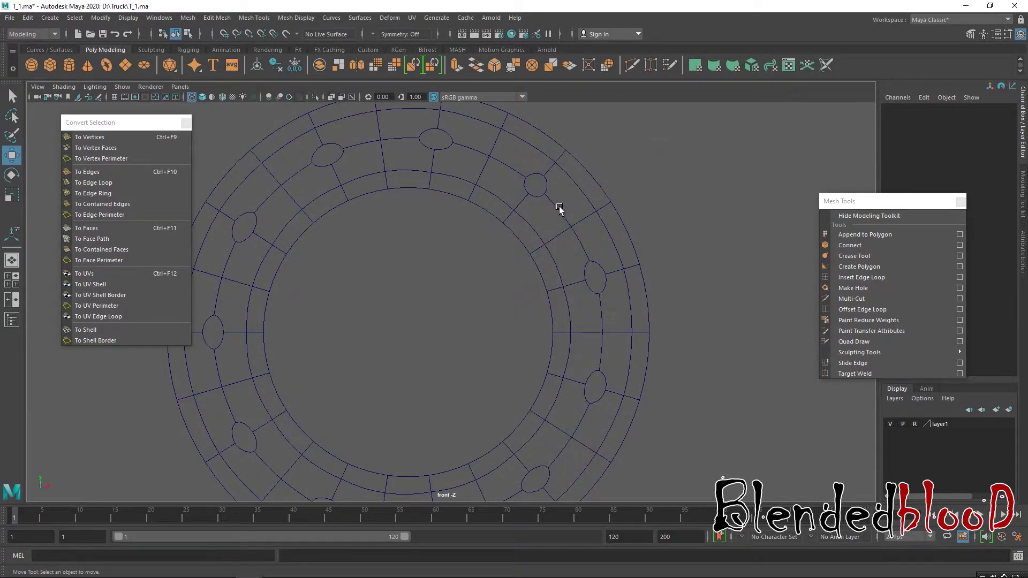
pyautogui.click(566, 205)
pyautogui.moveTo(589, 214); pyautogui.dragTo(593, 241, button='right')
pyautogui.press('1')
pyautogui.scroll(-5, 557, 292)
pyautogui.scroll(5, 558, 291)
pyautogui.moveTo(627, 269); pyautogui.dragTo(516, 355)
pyautogui.press('Delete')
pyautogui.hotkey('ctrl', 'z')
pyautogui.press('Delete')
pyautogui.moveTo(523, 370); pyautogui.dragTo(335, 468)
pyautogui.press('Delete')
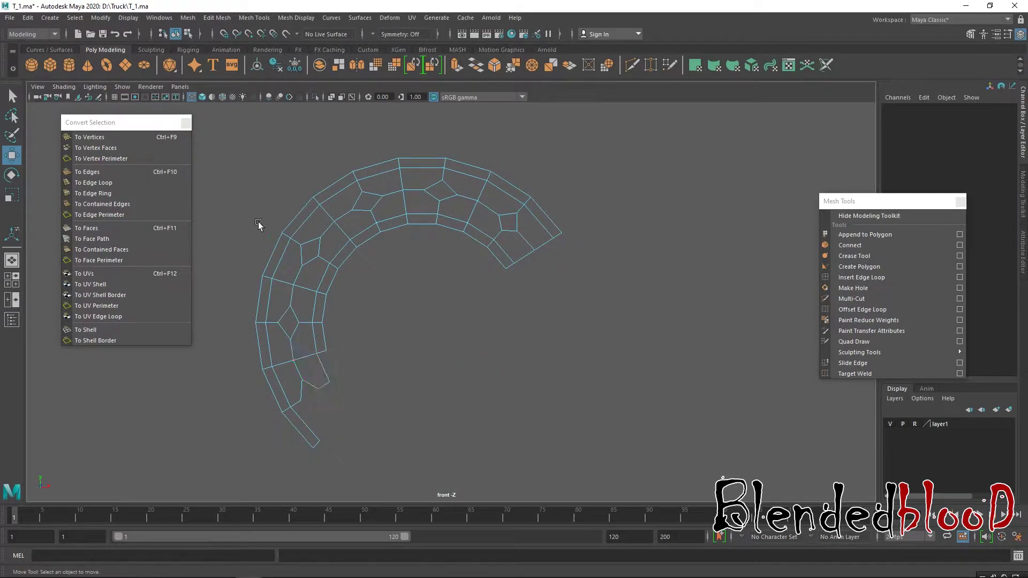
# Step: Delete the remaining faces of the ring's left and upper portions, keeping only the segment around the rounded bolt hole
pyautogui.moveTo(311, 148); pyautogui.dragTo(413, 268)
pyautogui.press('Delete')
pyautogui.click(243, 225)
pyautogui.moveTo(266, 262); pyautogui.dragTo(380, 476)
pyautogui.press('Delete')
pyautogui.scroll(2, 426, 227)
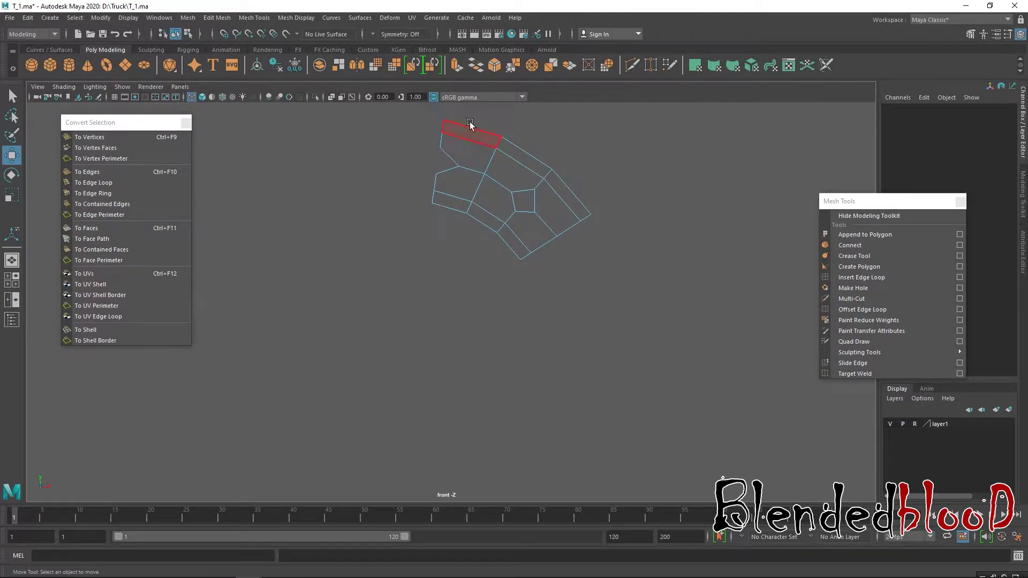
pyautogui.moveTo(410, 117); pyautogui.dragTo(451, 222)
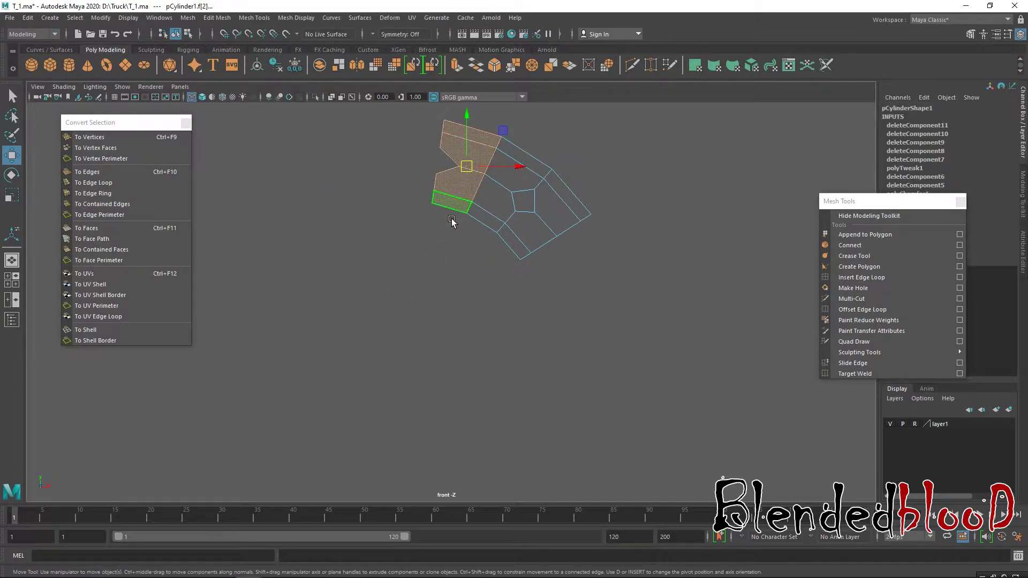
pyautogui.press('Delete')
# Step: Return the remaining ring segment to object mode and show the grid in the front view
pyautogui.moveTo(505, 188); pyautogui.dragTo(556, 172, button='right')
pyautogui.press('space')
pyautogui.press('space')
pyautogui.click(114, 96)
# Step: Duplicate the segment and rotate the copy about 33 degrees clockwise around the ring's centre so it adjoins the original
pyautogui.press('e')
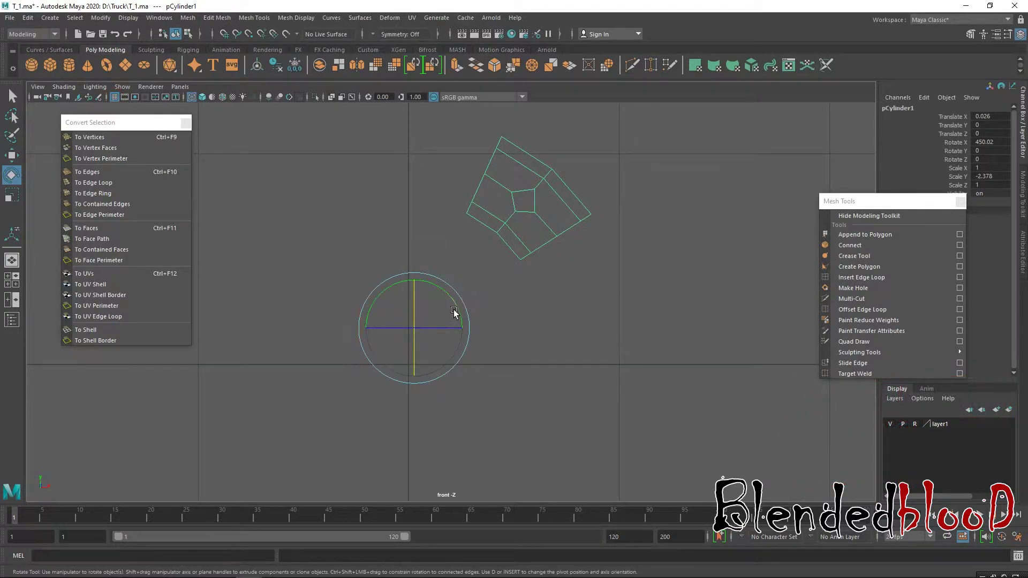
pyautogui.press('w')
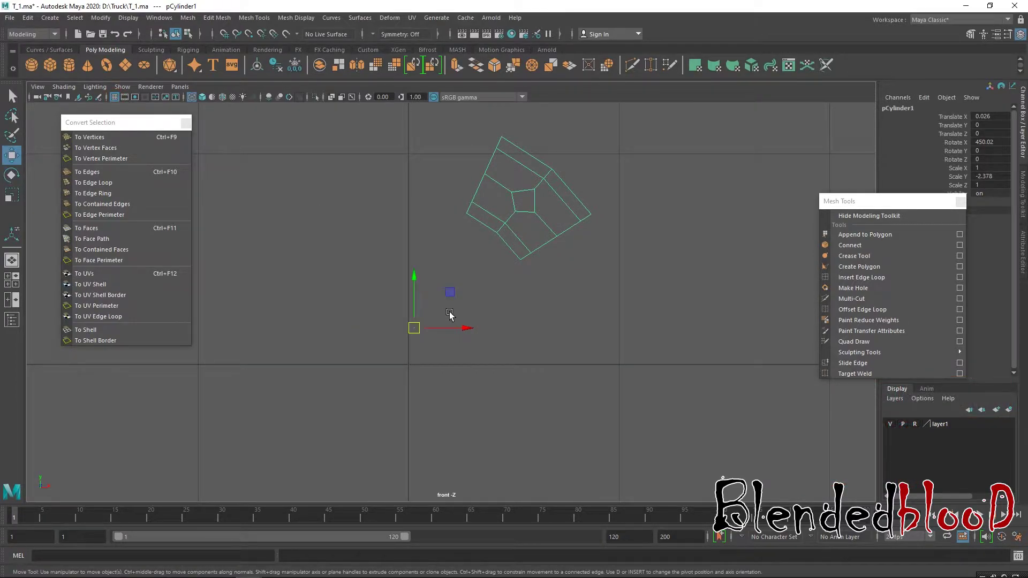
pyautogui.press('e')
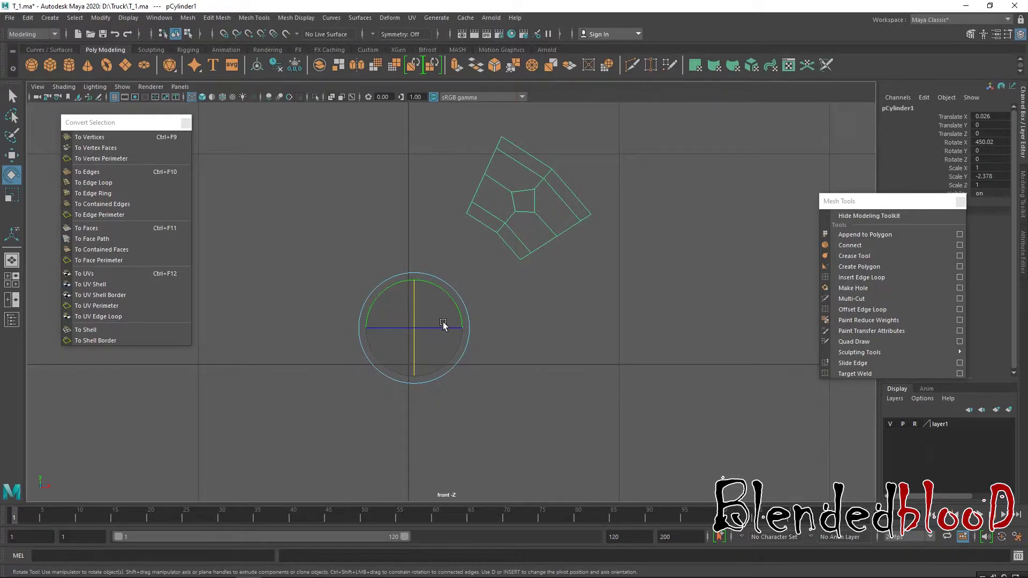
pyautogui.hotkey('ctrl', 'd')
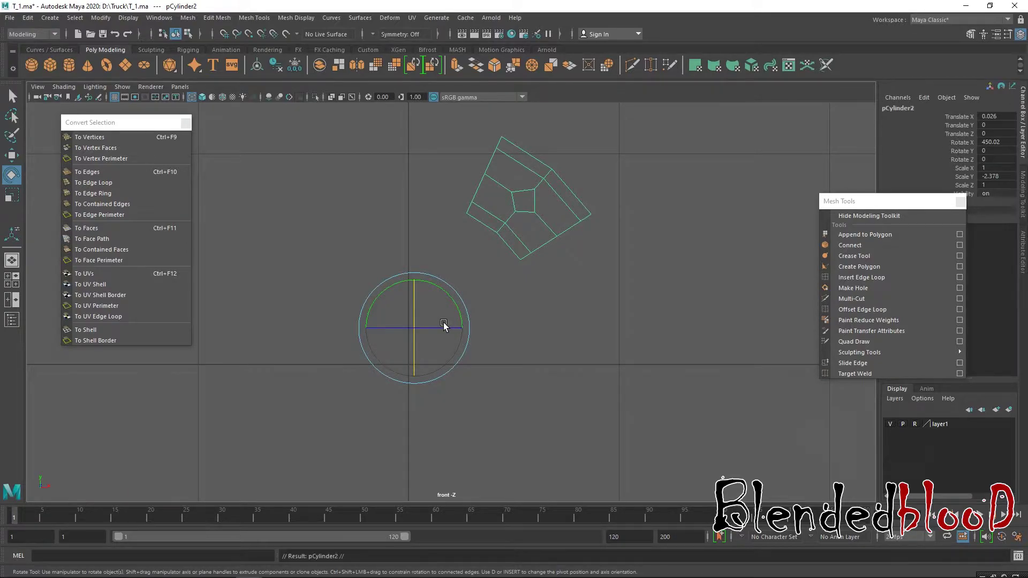
pyautogui.moveTo(464, 313)
pyautogui.mouseDown()
pyautogui.moveTo(475, 344)
pyautogui.moveTo(471, 315)
pyautogui.mouseUp()
# Step: Repeat the duplicate with its rotation around the centre until eleven segments close the full ring
pyautogui.hotkey('shift', 'd')
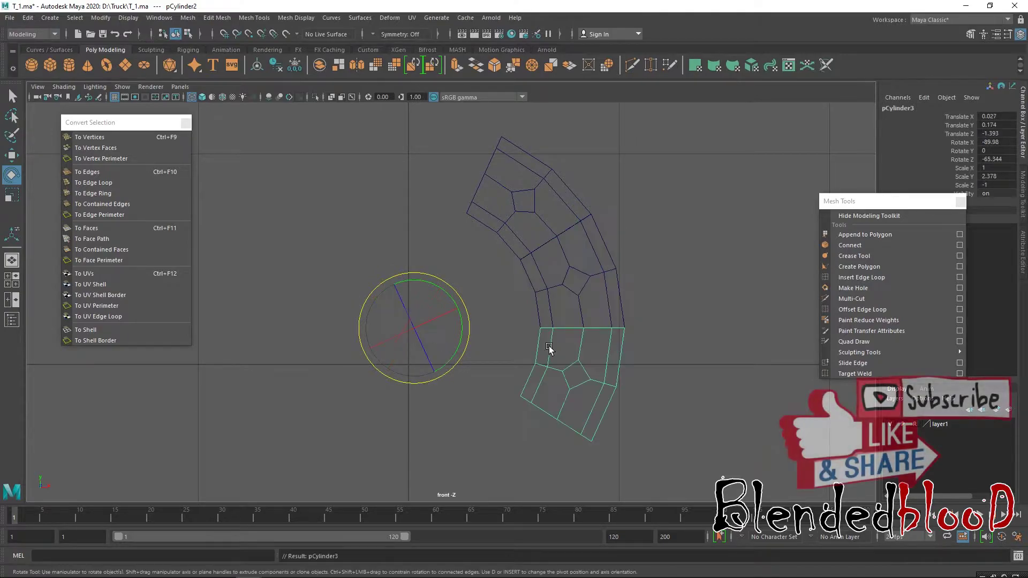
pyautogui.hotkey('shift', 'd')
pyautogui.hotkey('shift', 'd')
pyautogui.hotkey('shift', 'd')
pyautogui.hotkey('shift', 'd')
pyautogui.hotkey('shift', 'd')
pyautogui.hotkey('shift', 'd')
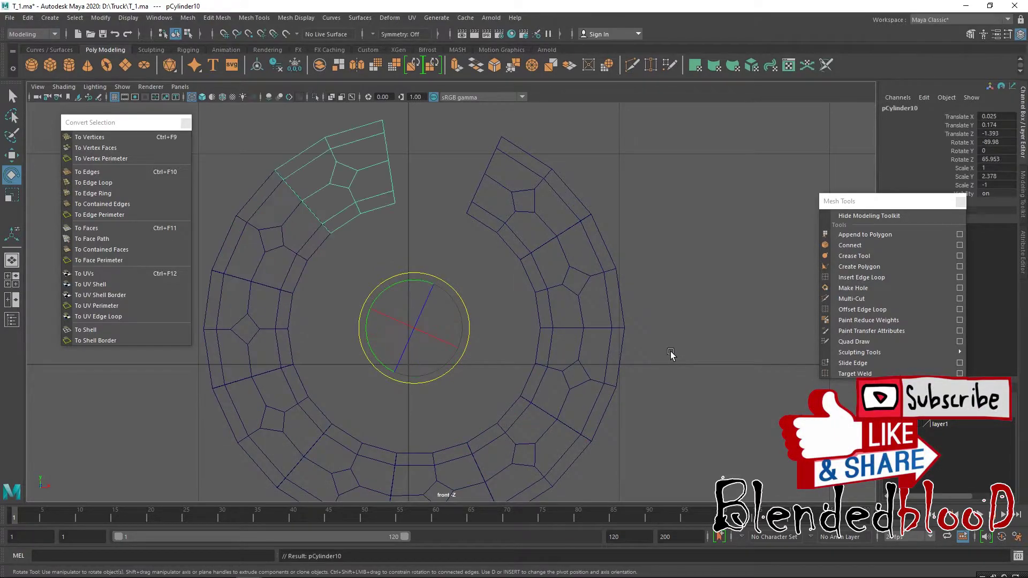
pyautogui.hotkey('shift', 'd')
pyautogui.press('w')
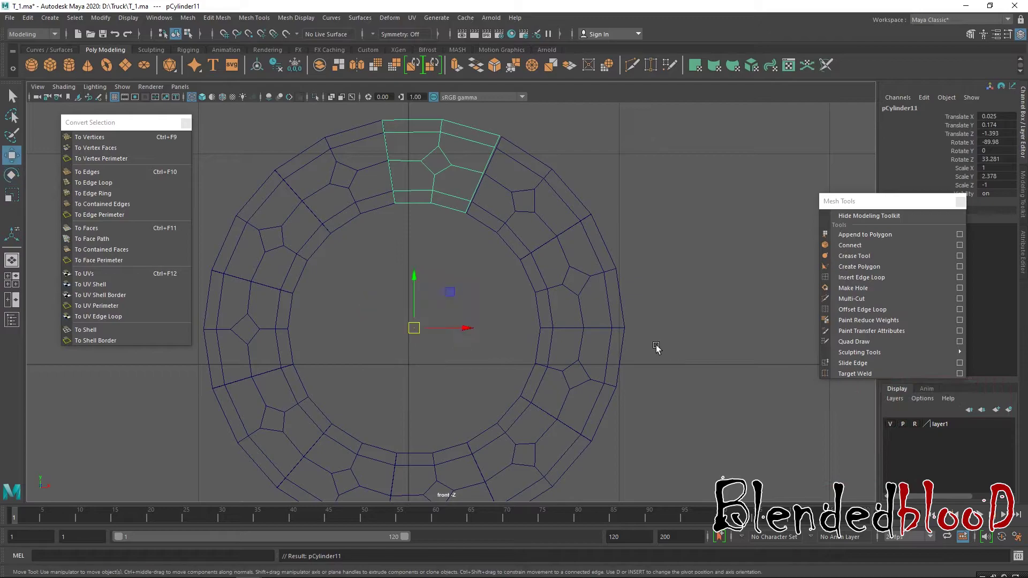
# Step: Select all the ring segments and combine them into a single mesh
pyautogui.scroll(-5, 581, 315)
pyautogui.scroll(2, 523, 293)
pyautogui.moveTo(282, 172); pyautogui.dragTo(589, 406)
pyautogui.click(182, 18)
pyautogui.click(216, 56)
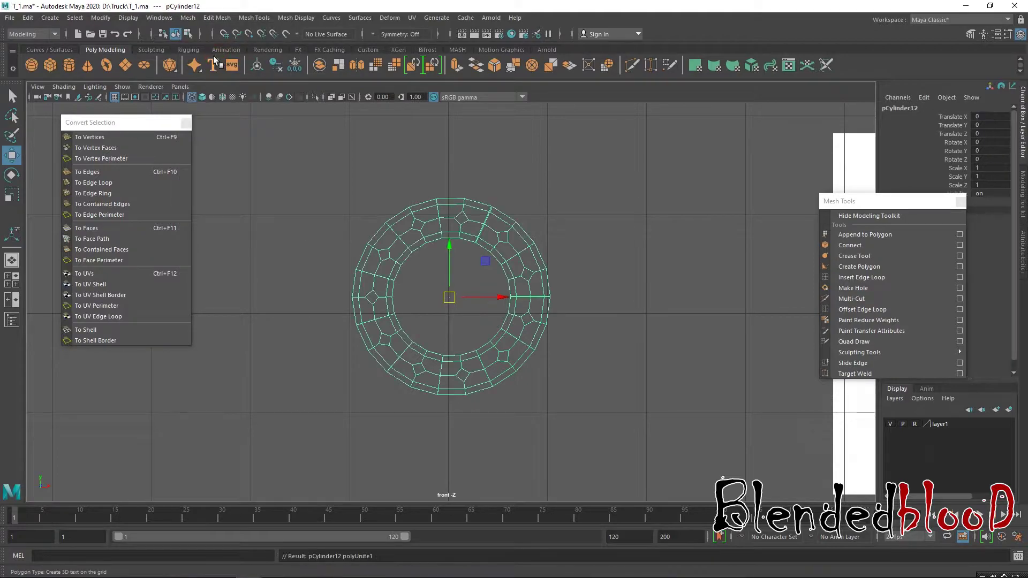
# Step: Center the combined ring's pivot and delete all construction history in the scene
pyautogui.click(93, 20)
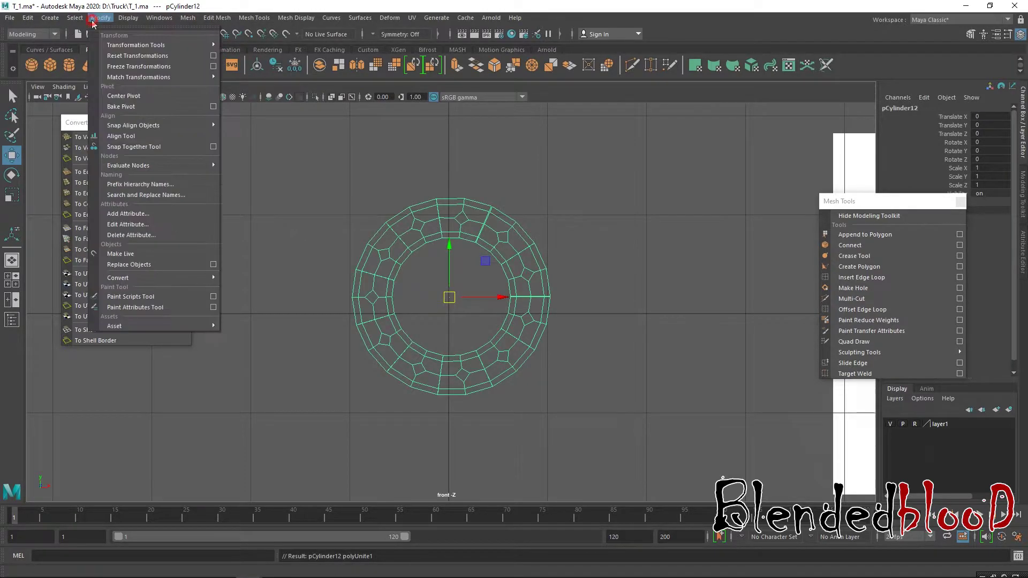
pyautogui.click(138, 96)
pyautogui.click(27, 18)
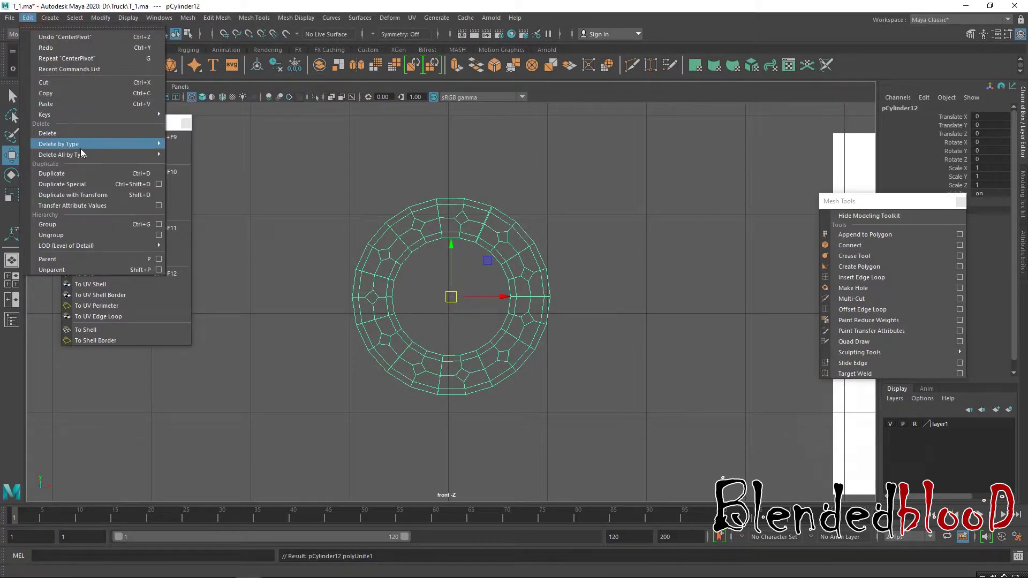
pyautogui.moveTo(84, 157)
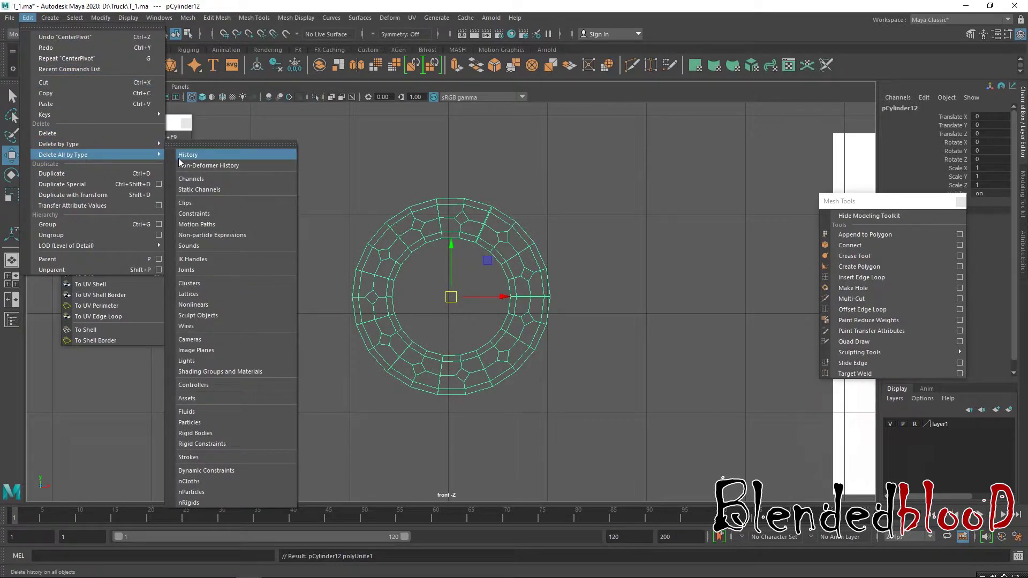
pyautogui.click(199, 156)
# Step: Merge all vertices of the combined ring with a threshold of 0.01
pyautogui.scroll(3, 562, 295)
pyautogui.moveTo(525, 214); pyautogui.dragTo(472, 227, button='right')
pyautogui.moveTo(234, 124); pyautogui.dragTo(694, 442)
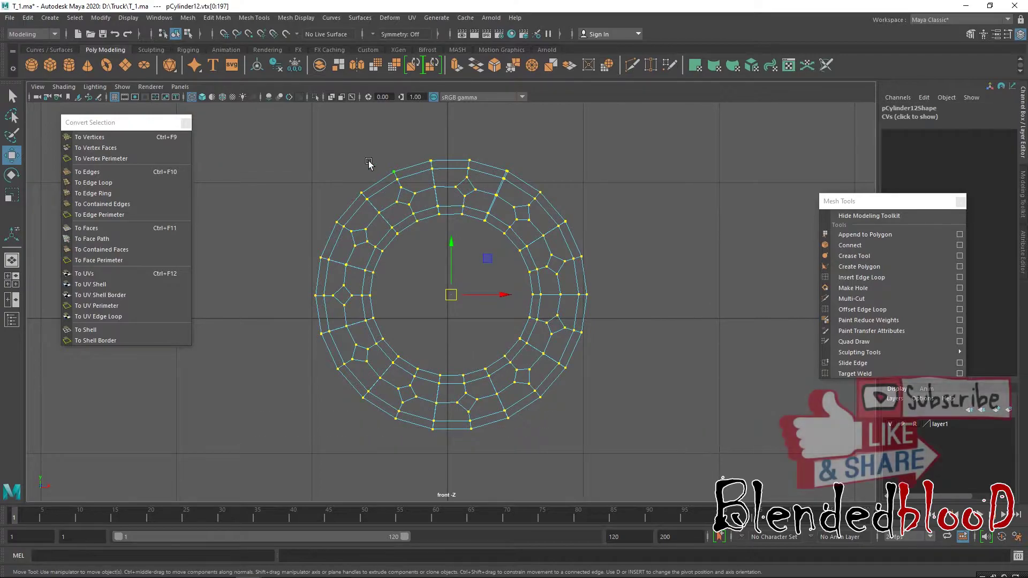
pyautogui.click(214, 18)
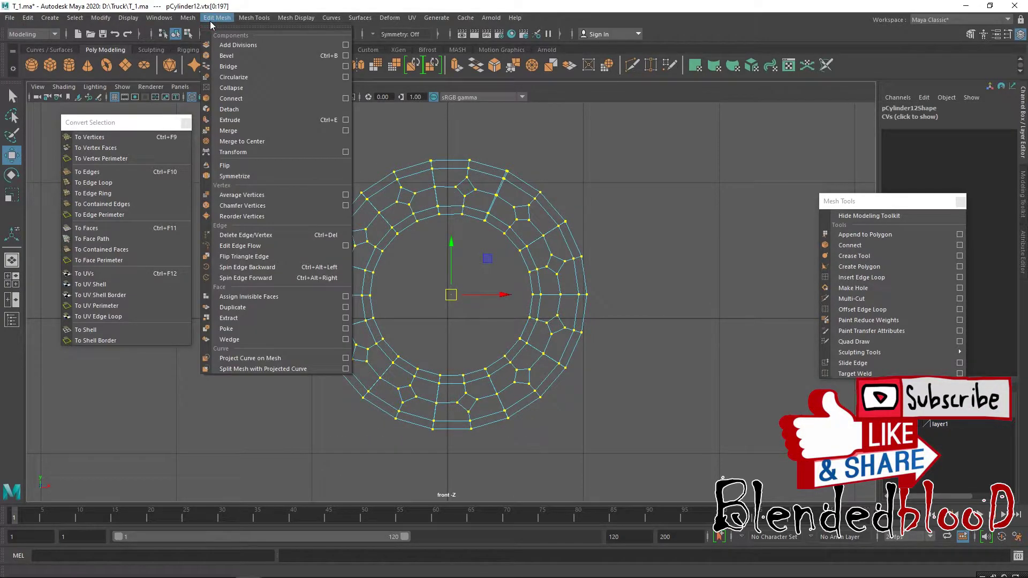
pyautogui.click(347, 131)
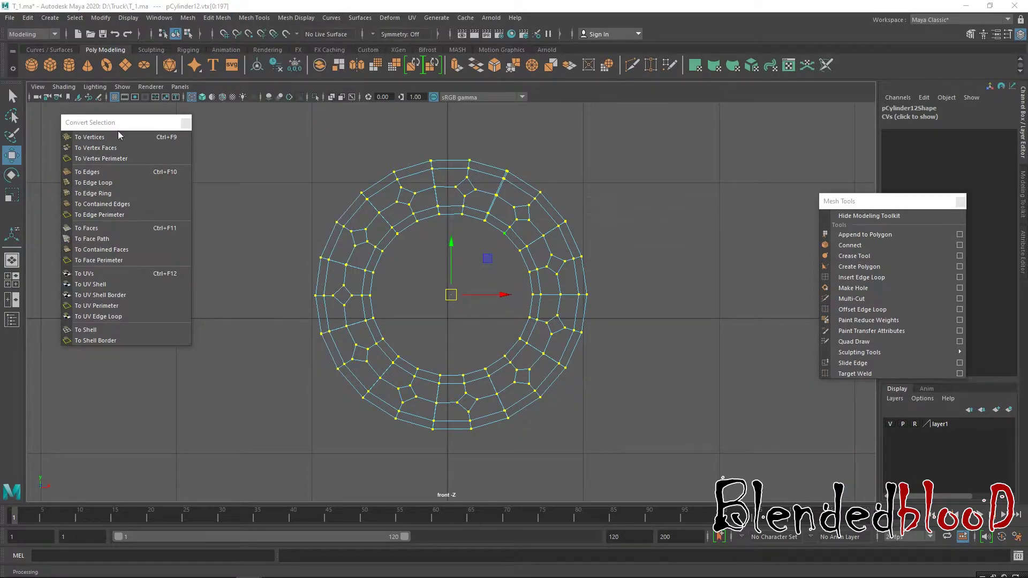
pyautogui.moveTo(315, 284); pyautogui.dragTo(679, 193)
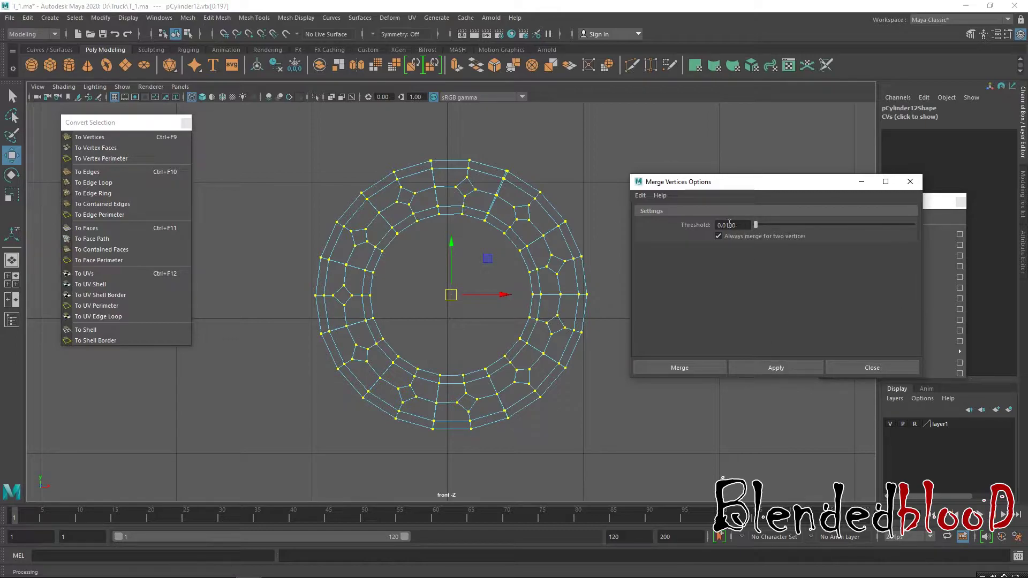
pyautogui.click(781, 369)
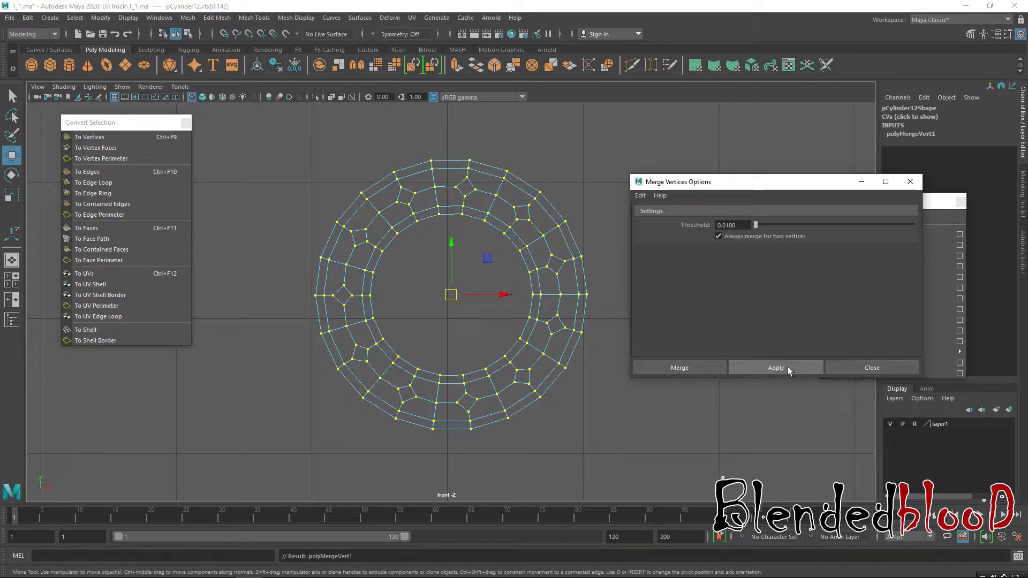
pyautogui.click(849, 368)
# Step: Return the merged ring to object mode and display it shaded to check the bolt holes
pyautogui.moveTo(533, 199); pyautogui.dragTo(568, 187, button='right')
pyautogui.click(594, 236)
pyautogui.click(575, 259)
pyautogui.press('5')
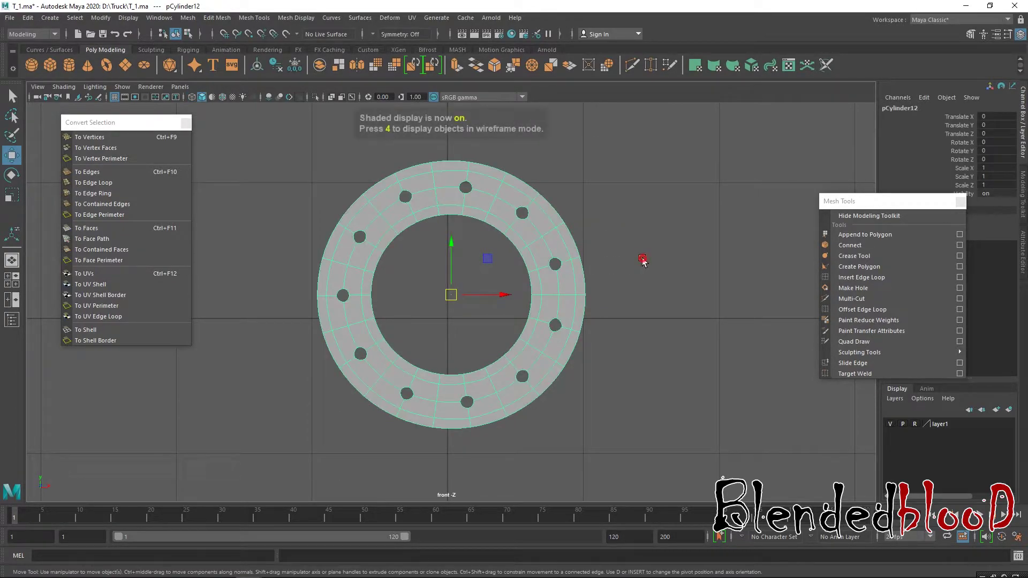
pyautogui.click(636, 274)
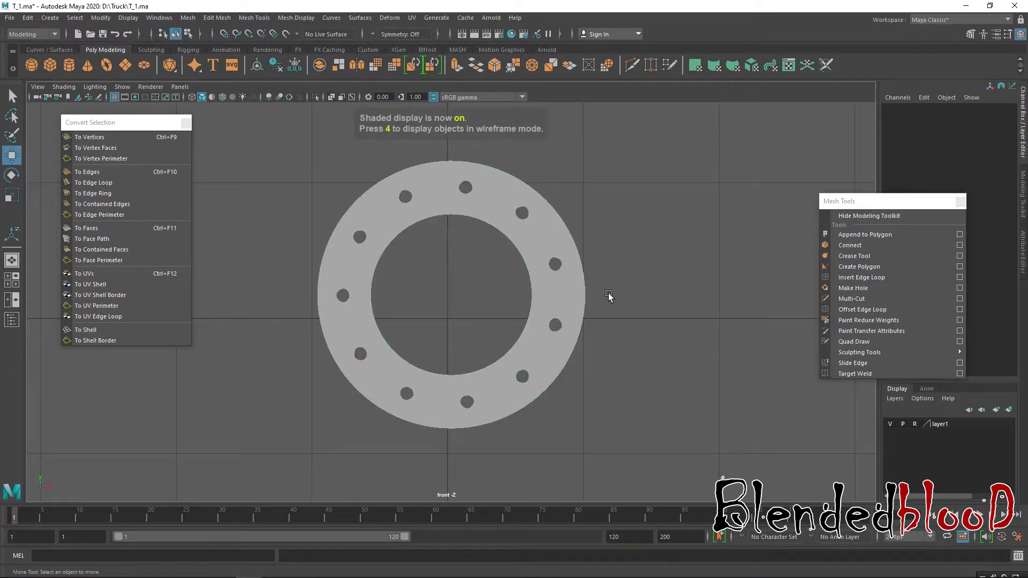
# Step: Turn off the ring's smooth preview, select its outer border edges, and return it to object mode
pyautogui.click(568, 306)
pyautogui.press('1')
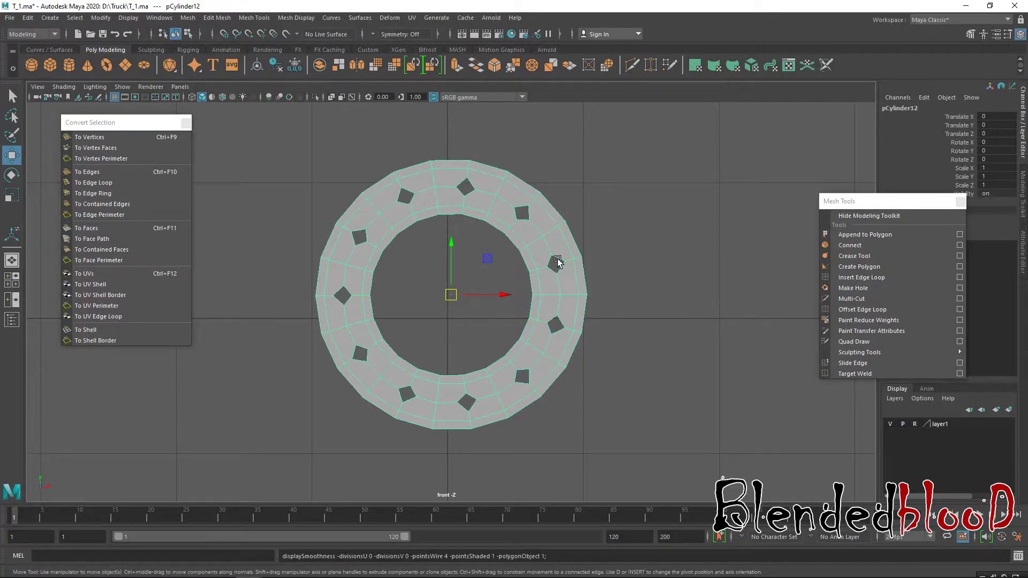
pyautogui.moveTo(549, 239); pyautogui.dragTo(547, 202, button='right')
pyautogui.click(547, 197)
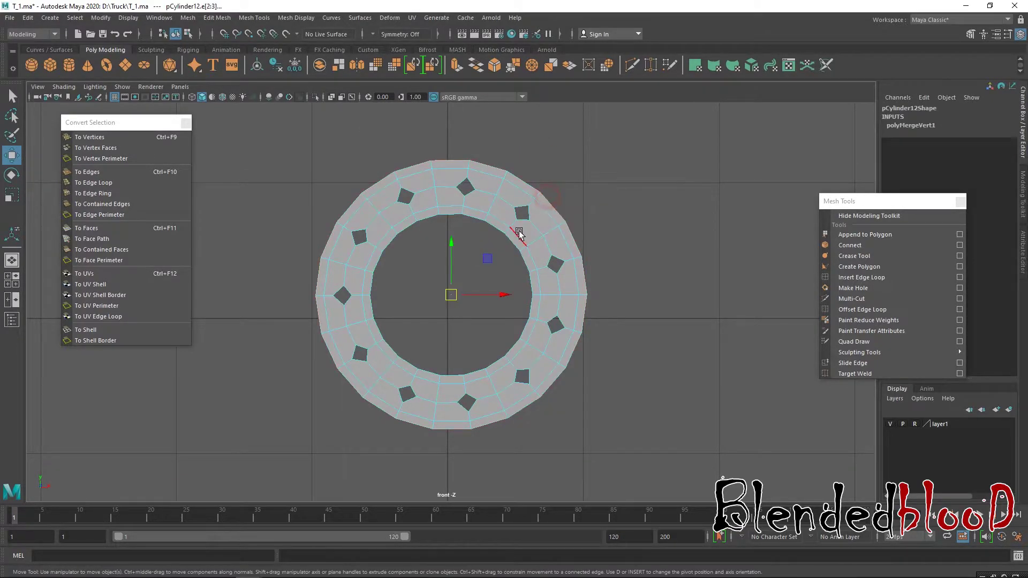
pyautogui.moveTo(536, 225); pyautogui.dragTo(593, 212, button='right')
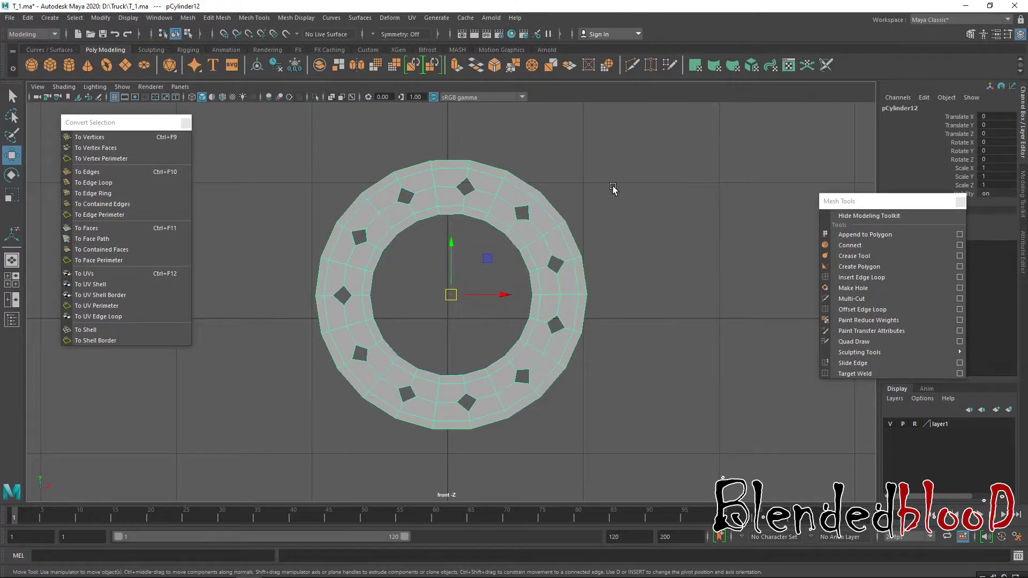
# Step: Hide image planes in the perspective view
pyautogui.press('space')
pyautogui.press('space')
pyautogui.keyDown('alt'); pyautogui.moveTo(611, 252); pyautogui.dragTo(535, 283); pyautogui.keyUp('alt')
pyautogui.press('space')
pyautogui.press('space')
pyautogui.press('space')
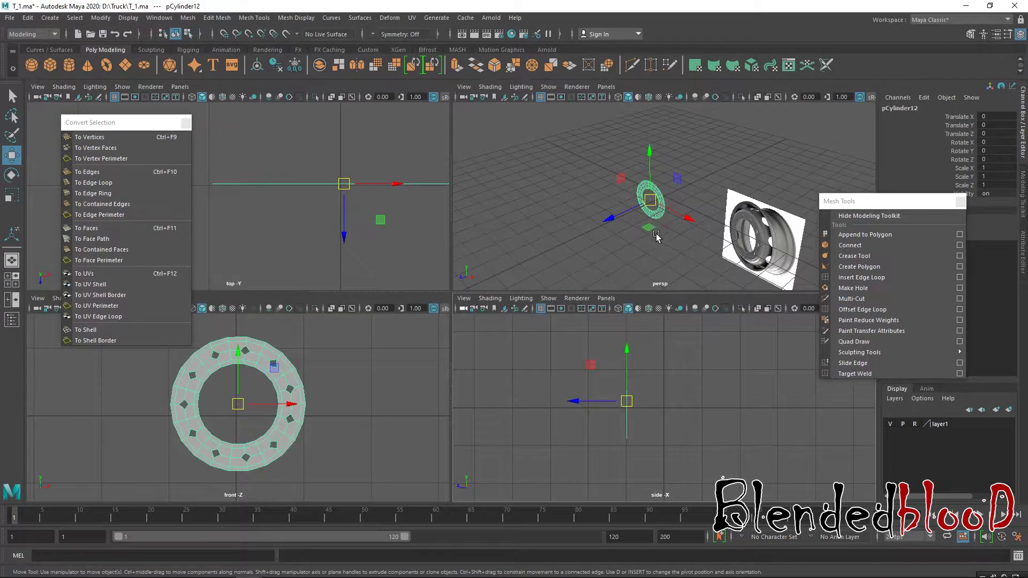
pyautogui.click(548, 87)
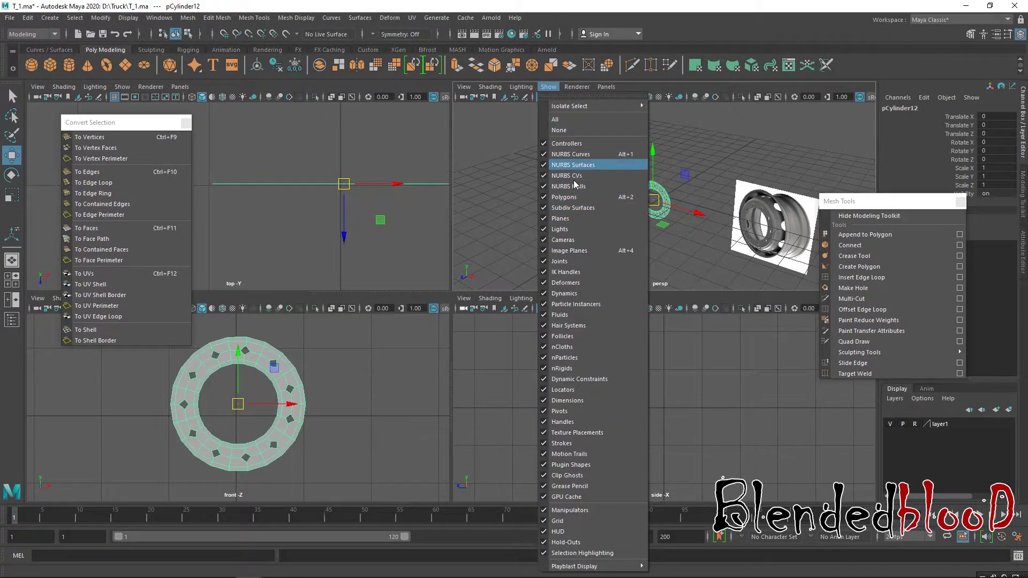
pyautogui.click(578, 251)
# Step: Compare the ring's outer edge and bolt holes with the rim photo in the front view
pyautogui.press('space')
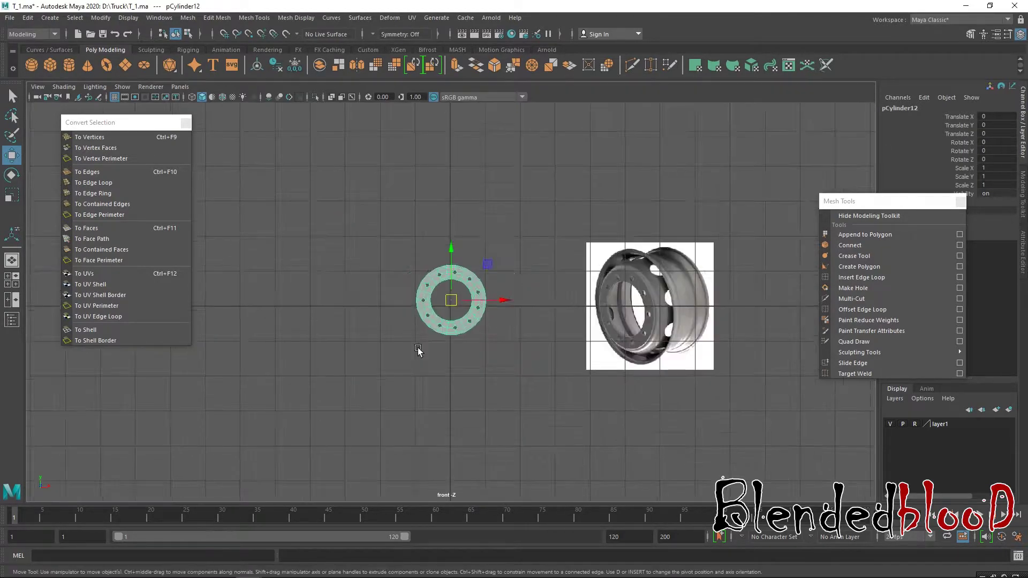
pyautogui.scroll(4, 535, 332)
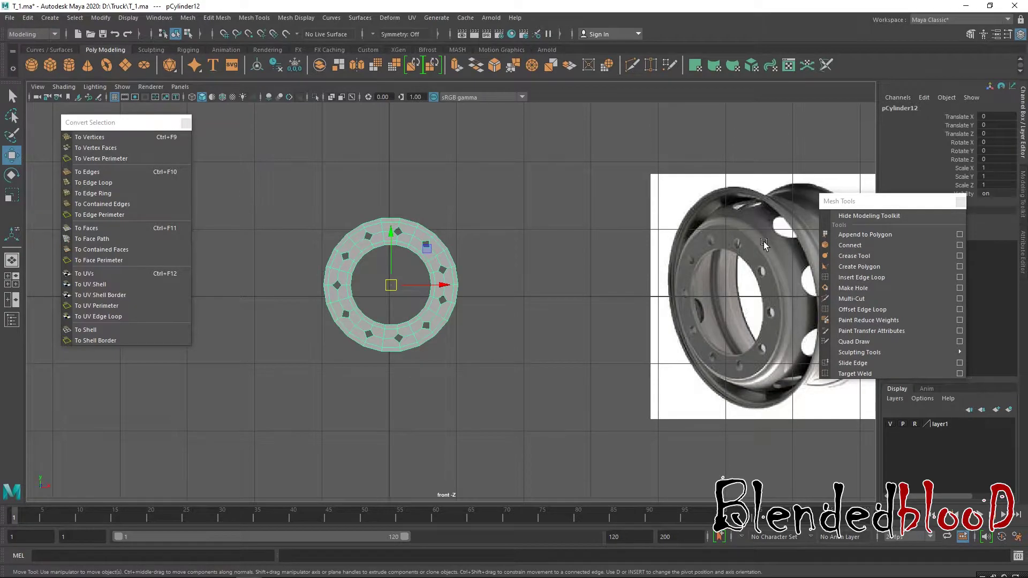
pyautogui.keyDown('alt'); pyautogui.moveTo(764, 244); pyautogui.dragTo(687, 257, button='middle'); pyautogui.keyUp('alt')
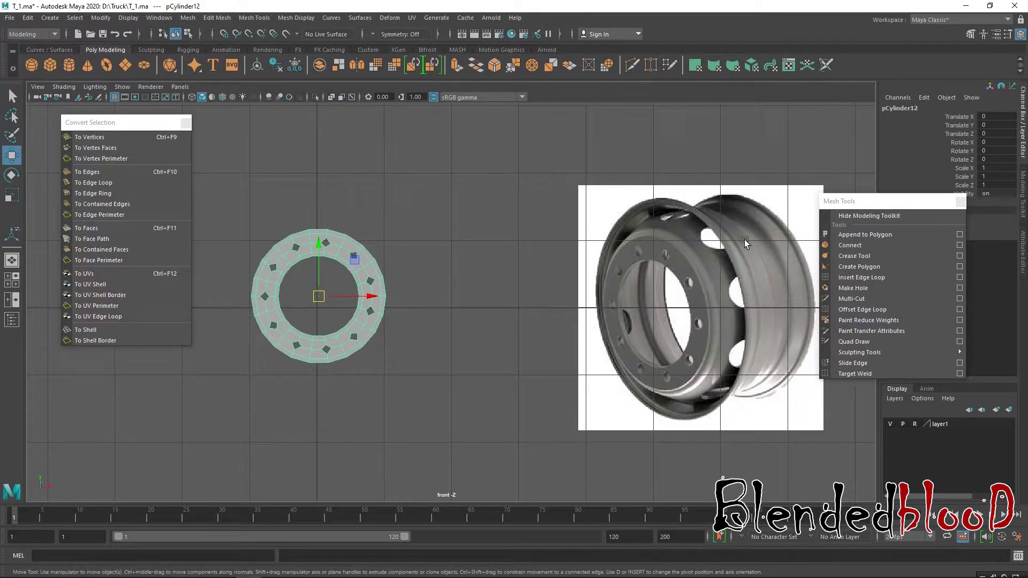
pyautogui.scroll(2, 560, 262)
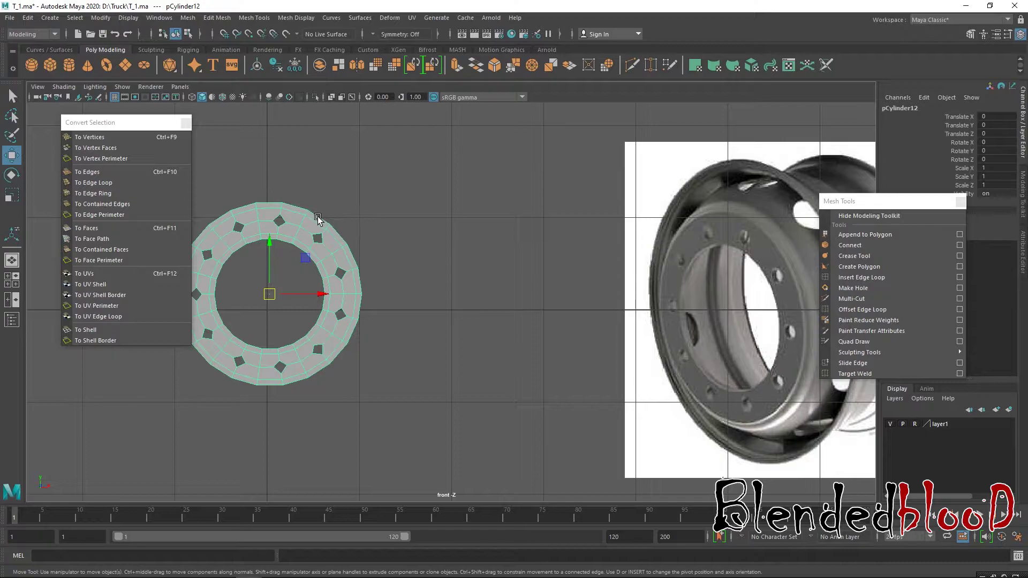
pyautogui.scroll(3, 327, 226)
pyautogui.scroll(-3, 327, 227)
pyautogui.scroll(1, 319, 231)
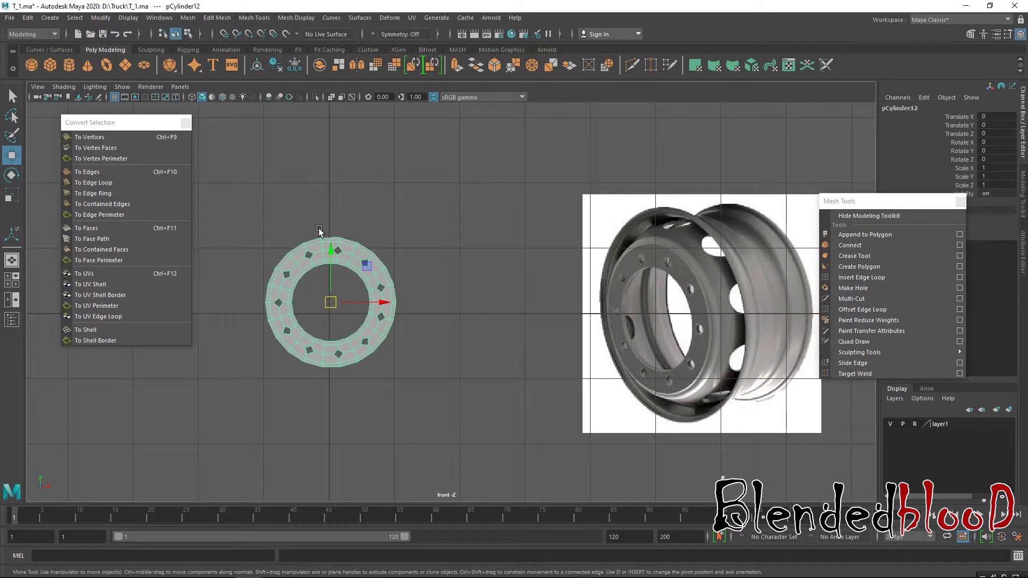
pyautogui.scroll(1, 320, 228)
pyautogui.scroll(1, 323, 229)
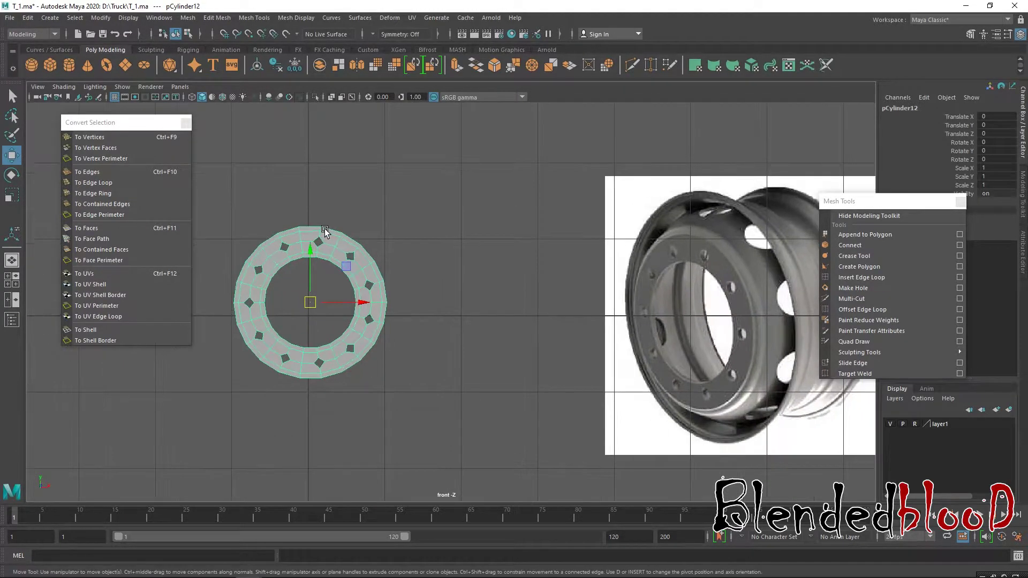
pyautogui.scroll(1, 333, 235)
# Step: Select the ring's outer border edges, move them back along Z, and scale them in slightly to form a lip
pyautogui.moveTo(336, 232); pyautogui.dragTo(335, 211, button='right')
pyautogui.click(359, 244)
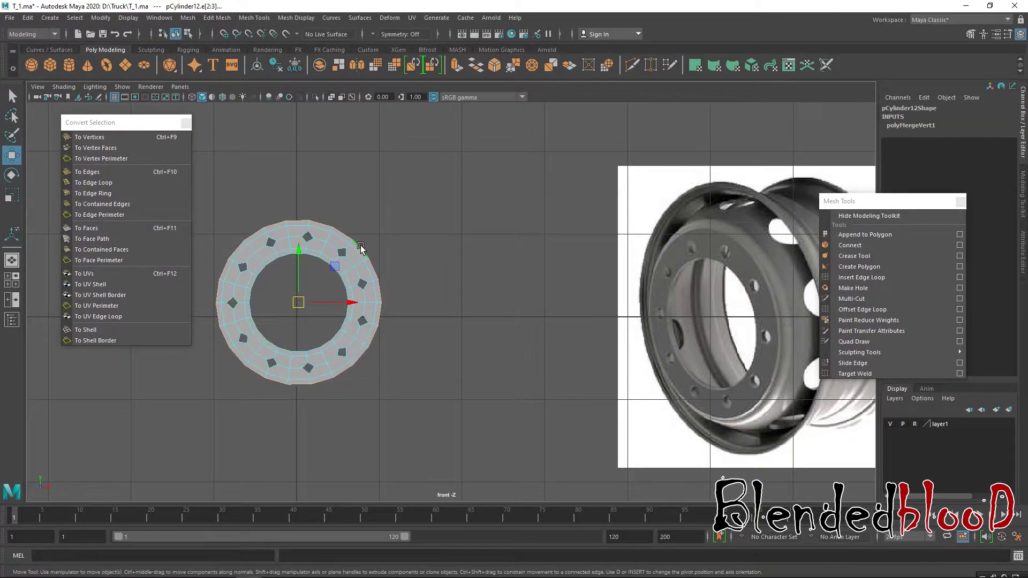
pyautogui.scroll(-3, 359, 282)
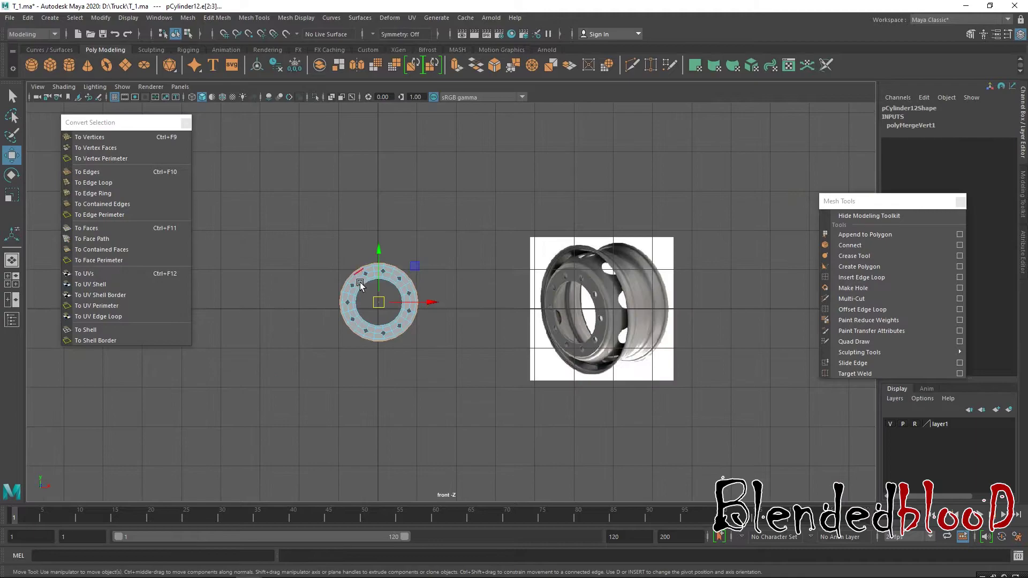
pyautogui.scroll(1, 369, 282)
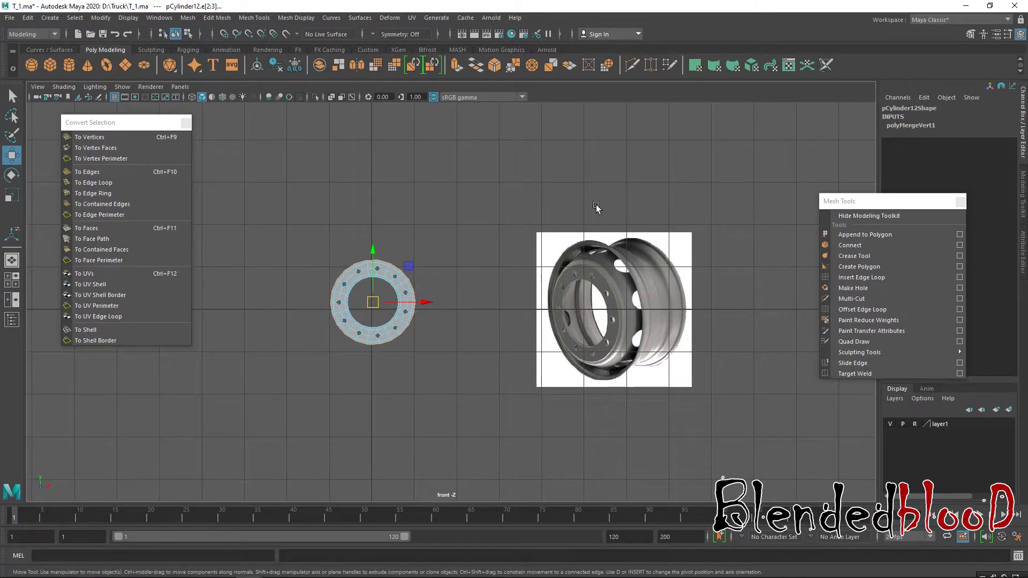
pyautogui.press('f')
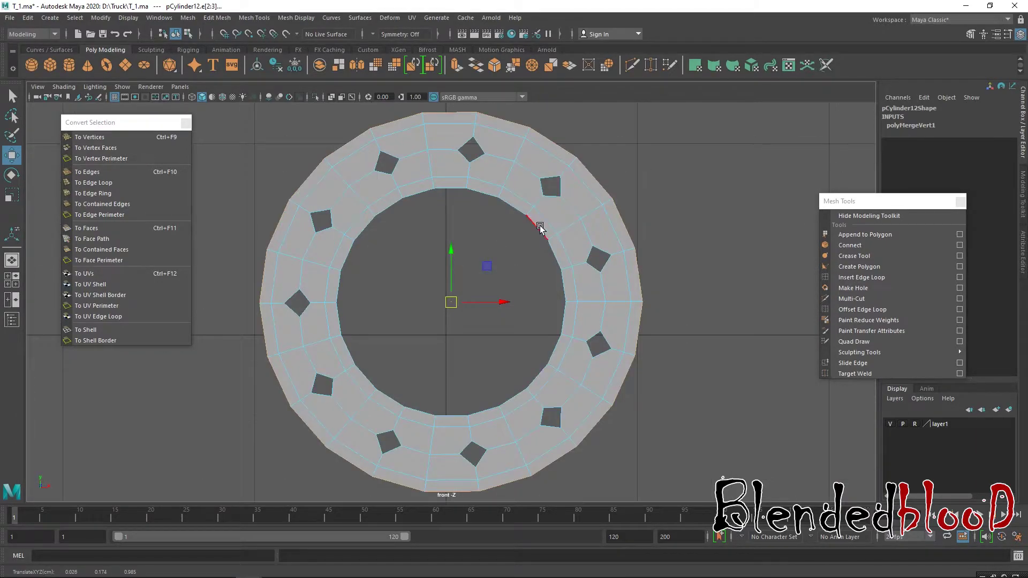
pyautogui.press('space')
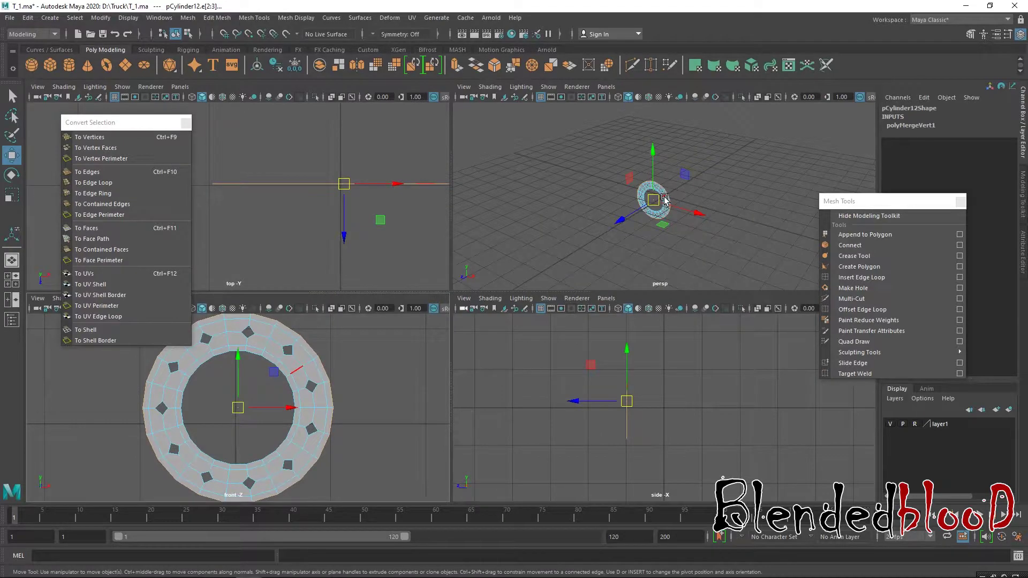
pyautogui.press('f')
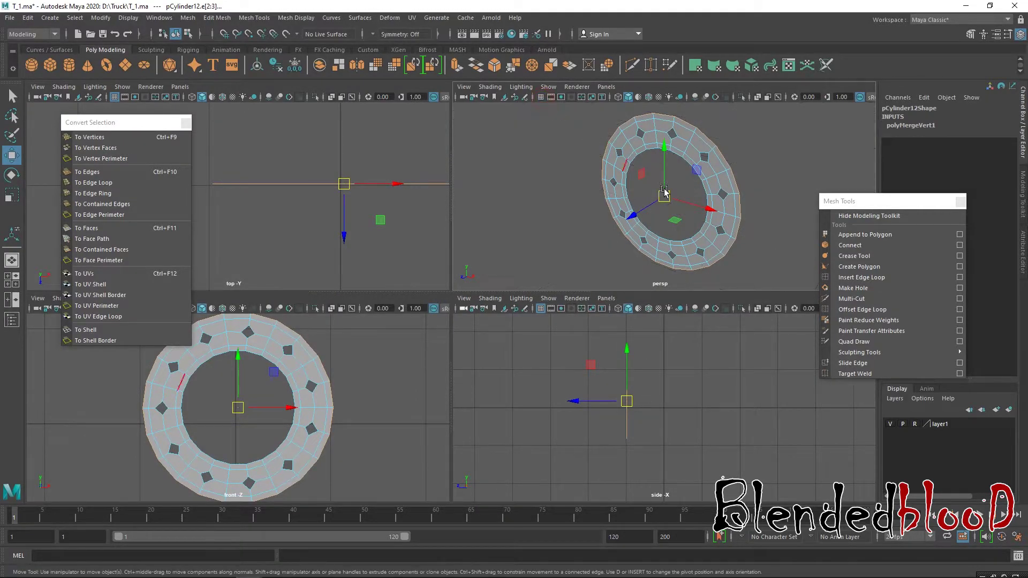
pyautogui.press('space')
pyautogui.keyDown('alt'); pyautogui.moveTo(580, 214); pyautogui.dragTo(556, 214); pyautogui.keyUp('alt')
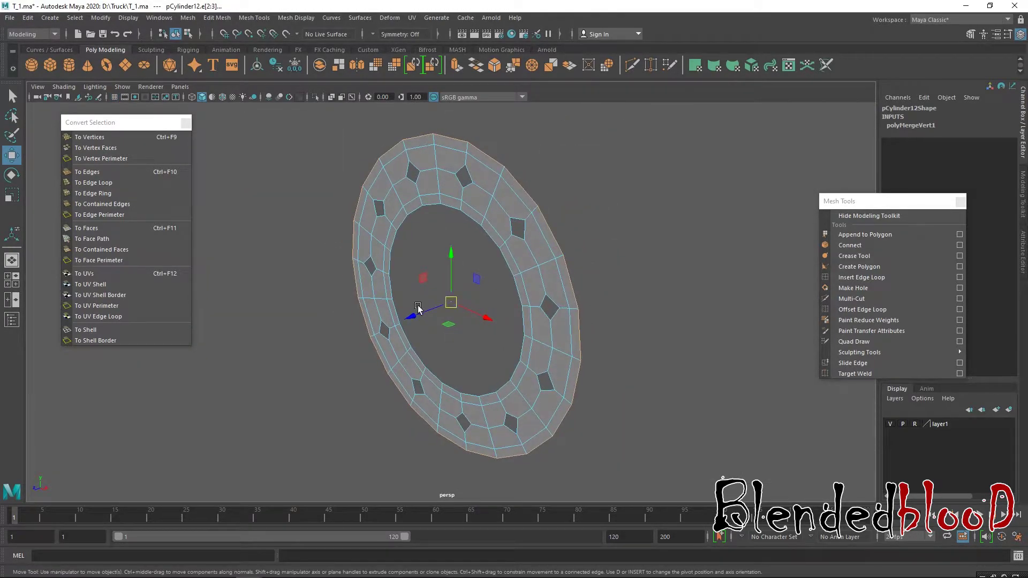
pyautogui.moveTo(414, 316); pyautogui.dragTo(523, 292)
pyautogui.press('r')
pyautogui.moveTo(459, 301); pyautogui.dragTo(459, 301)
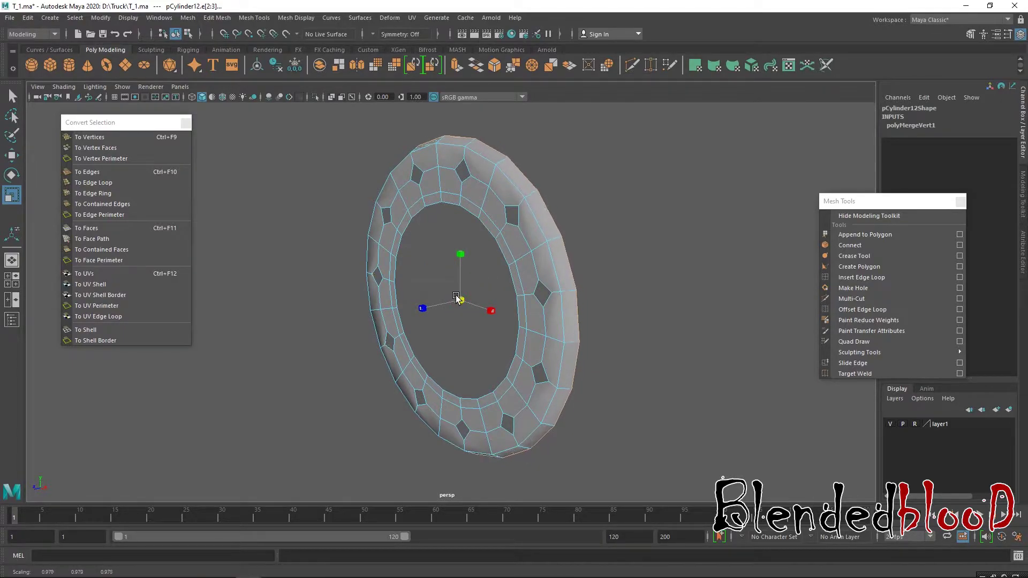
# Step: Select the inner border edges and scale them outward, close to the neighbouring edge loop, using wireframe display in the front view
pyautogui.click(460, 211)
pyautogui.press('space')
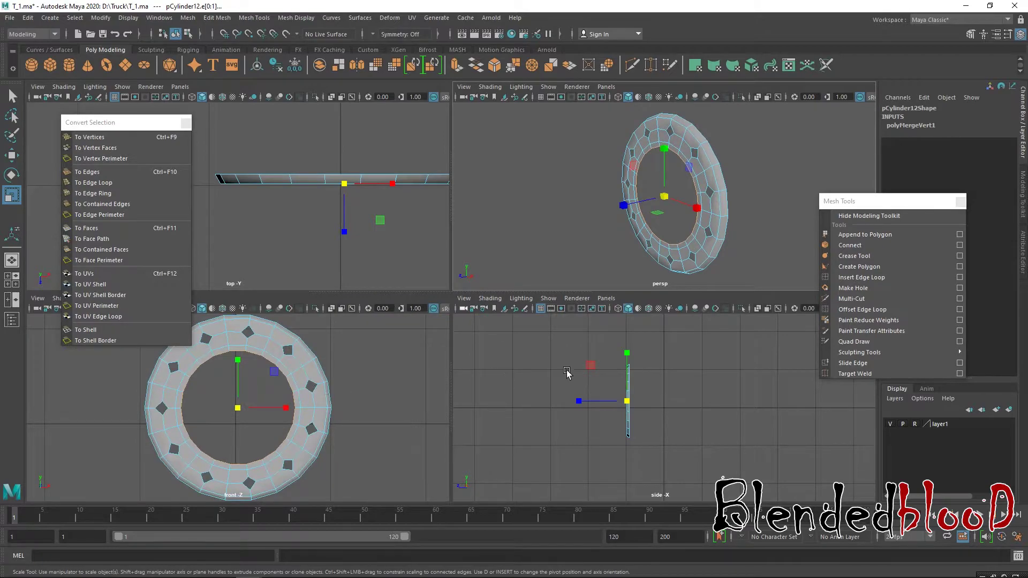
pyautogui.press('4')
pyautogui.press('space')
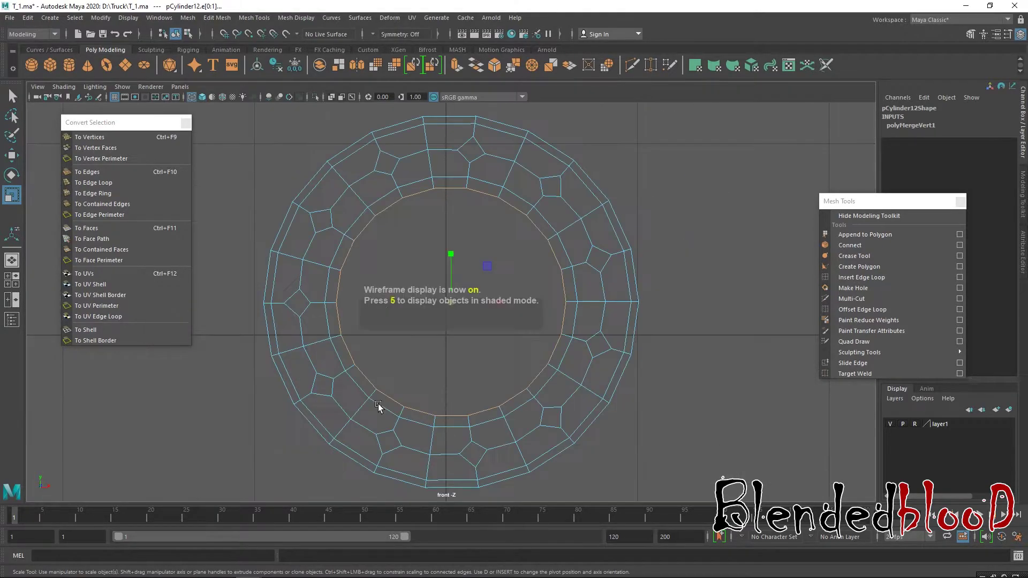
pyautogui.scroll(-5, 386, 399)
pyautogui.scroll(2, 400, 390)
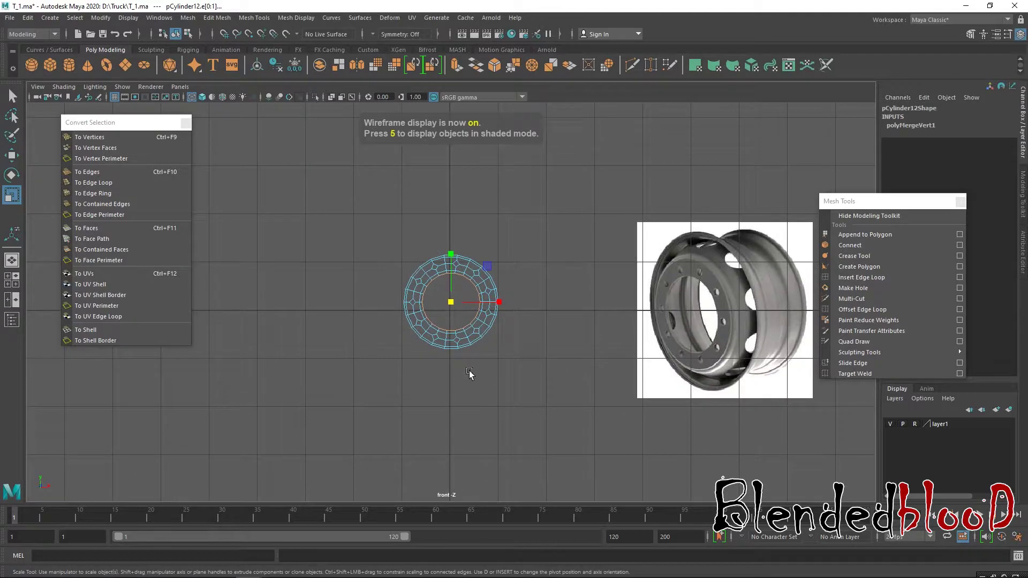
pyautogui.scroll(2, 396, 383)
pyautogui.press('space')
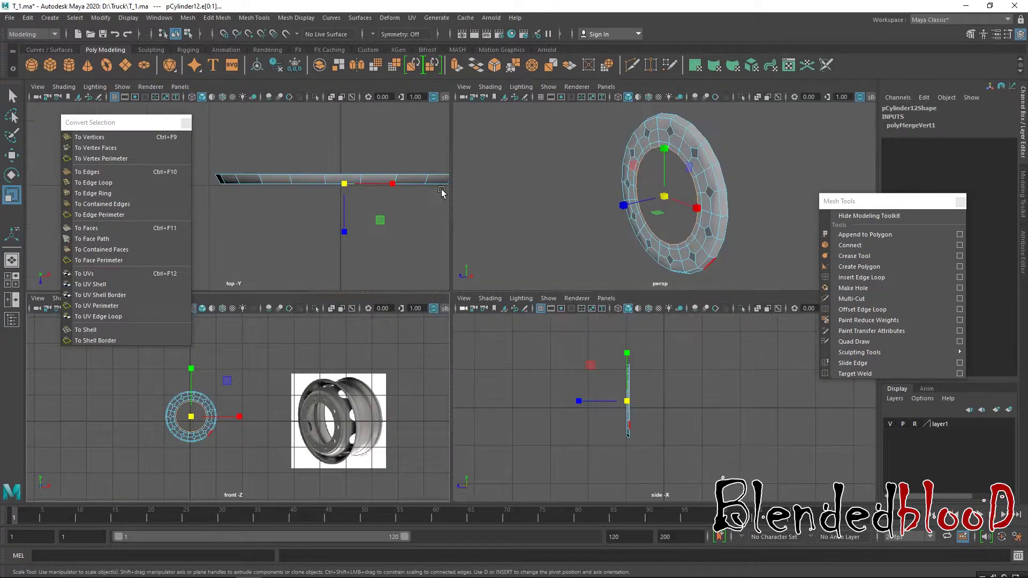
pyautogui.press('space')
pyautogui.press('f')
pyautogui.moveTo(457, 311); pyautogui.dragTo(472, 332)
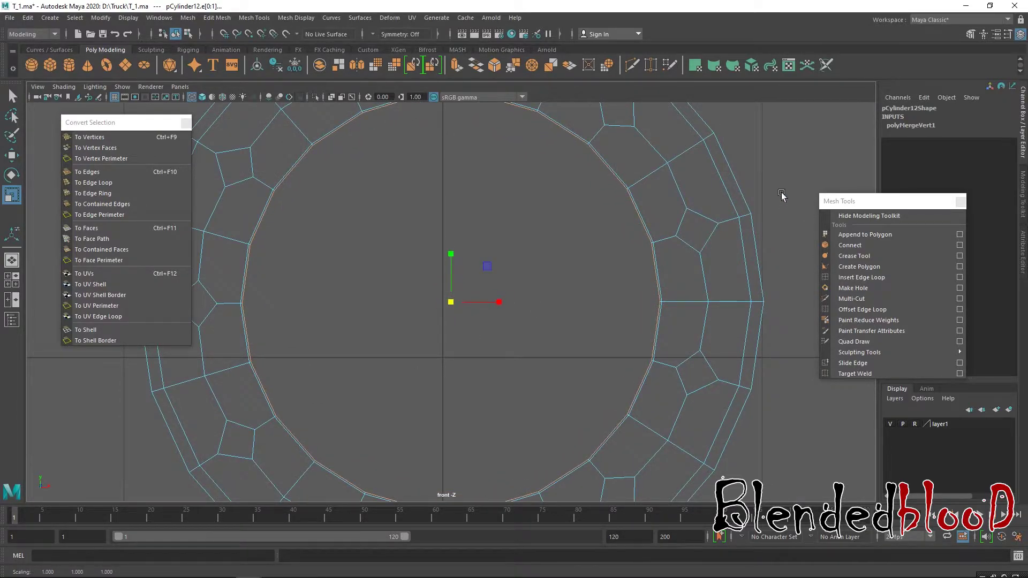
# Step: Select the outer border edges again, scale them in slightly, and adjust the outer lip's depth
pyautogui.doubleClick(746, 194)
pyautogui.moveTo(453, 303); pyautogui.dragTo(443, 301)
pyautogui.press('space')
pyautogui.press('space')
pyautogui.keyDown('alt'); pyautogui.moveTo(554, 264); pyautogui.dragTo(466, 228); pyautogui.keyUp('alt')
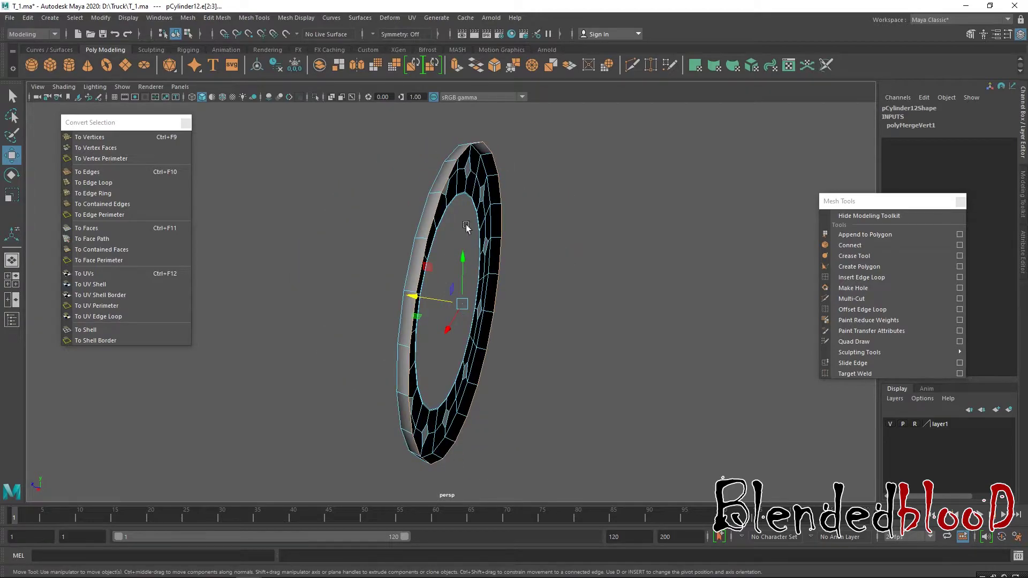
pyautogui.moveTo(572, 258)
pyautogui.keyDown('alt'); pyautogui.mouseDown()
pyautogui.moveTo(511, 214)
pyautogui.moveTo(503, 257)
pyautogui.moveTo(612, 236)
pyautogui.moveTo(573, 257)
pyautogui.mouseUp(); pyautogui.keyUp('alt')
# Step: Select the inner border edges and offset them along Z to form an inner lip
pyautogui.keyDown('shift'); pyautogui.doubleClick(510, 215); pyautogui.keyUp('shift')
pyautogui.press('r')
pyautogui.moveTo(414, 311); pyautogui.dragTo(466, 327)
pyautogui.press('w')
pyautogui.keyDown('alt'); pyautogui.moveTo(459, 197); pyautogui.dragTo(458, 207); pyautogui.keyUp('alt')
pyautogui.moveTo(457, 208); pyautogui.dragTo(458, 190, button='right')
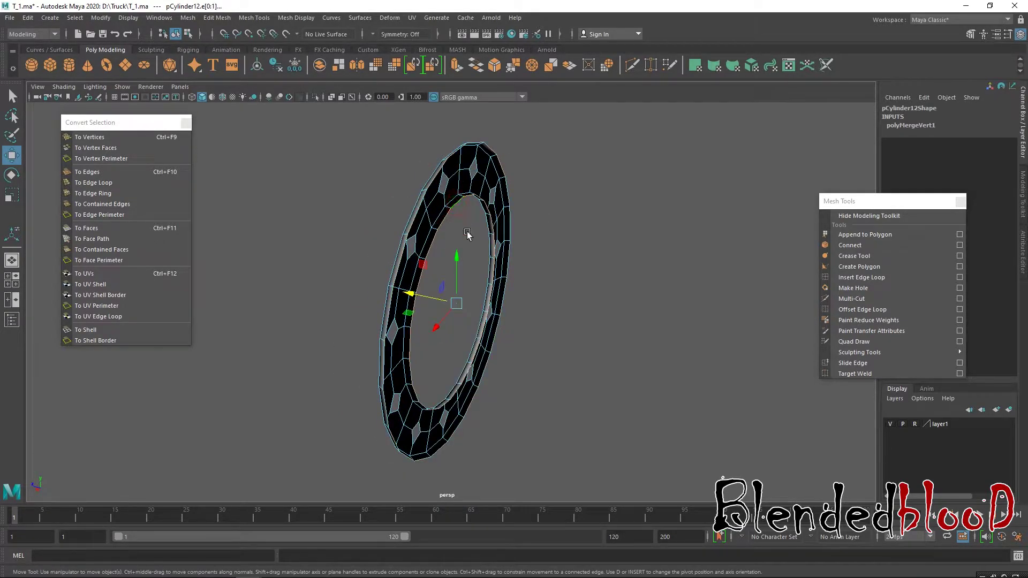
# Step: Scale the inner border edges uniformly to refine the inner lip
pyautogui.keyDown('alt'); pyautogui.moveTo(515, 229); pyautogui.dragTo(614, 211); pyautogui.keyUp('alt')
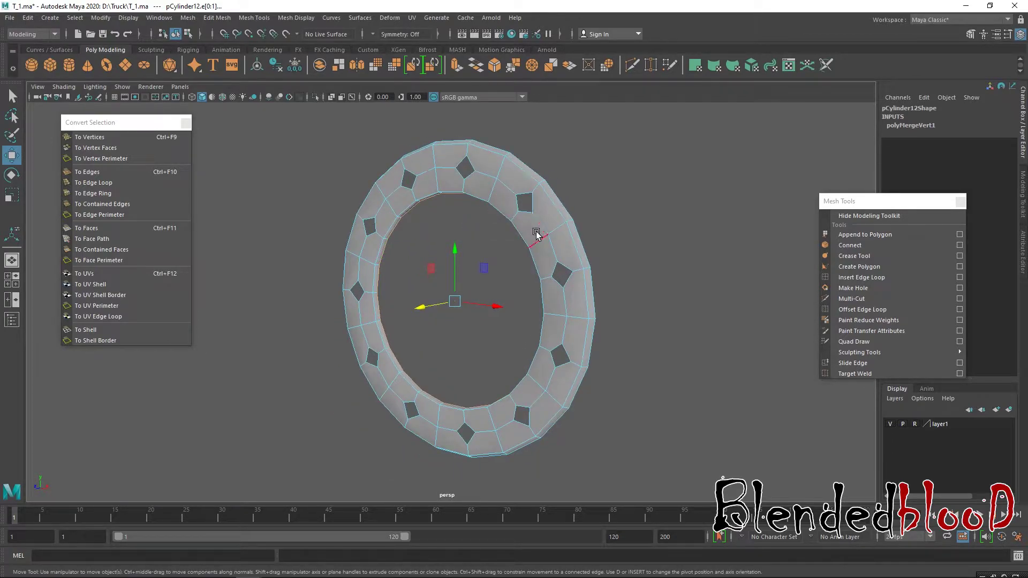
pyautogui.keyDown('alt'); pyautogui.moveTo(533, 236); pyautogui.dragTo(516, 235); pyautogui.keyUp('alt')
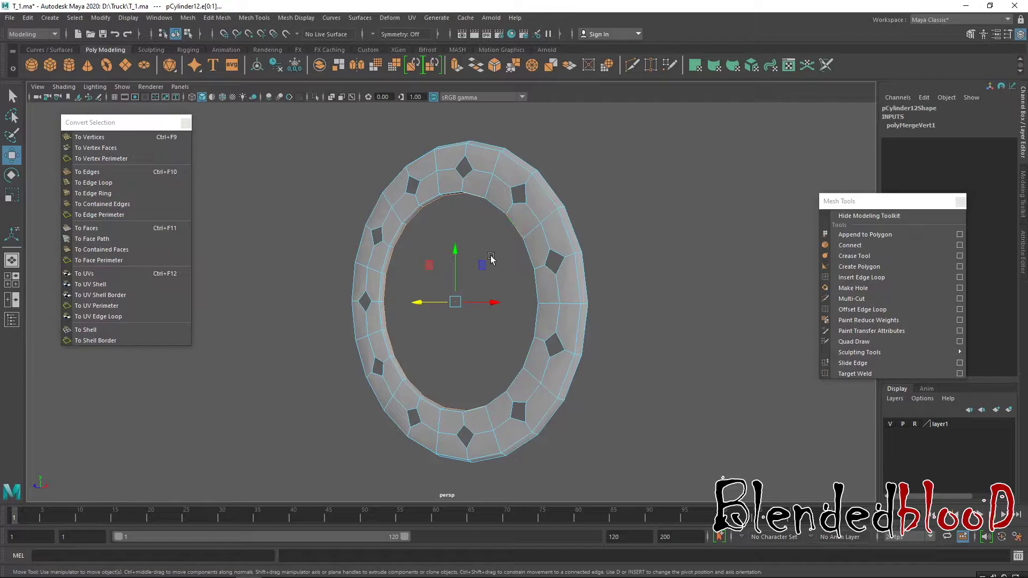
pyautogui.press('r')
pyautogui.moveTo(455, 303); pyautogui.dragTo(390, 289)
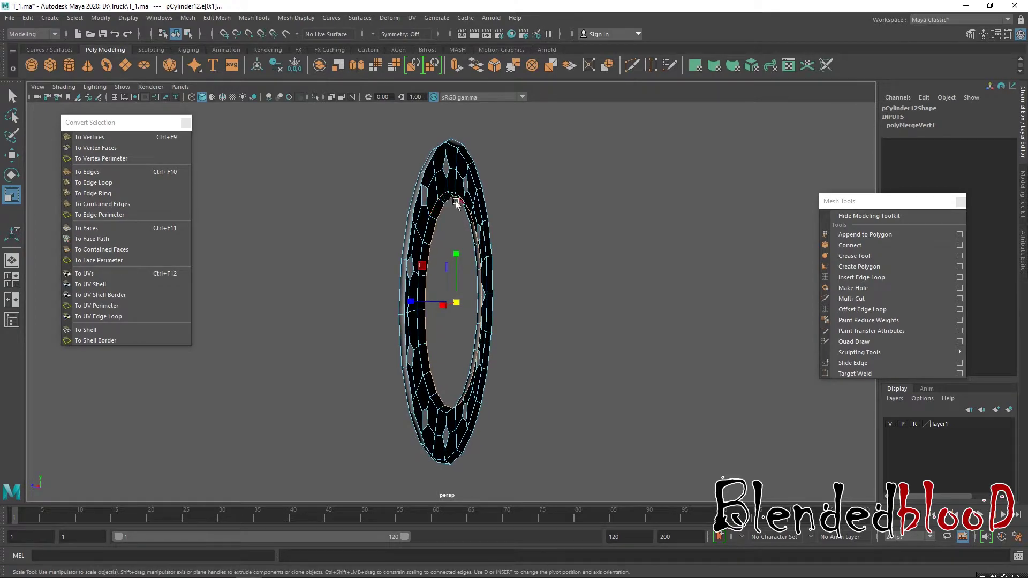
pyautogui.press('w')
pyautogui.keyDown('alt'); pyautogui.moveTo(466, 205); pyautogui.dragTo(528, 211); pyautogui.keyUp('alt')
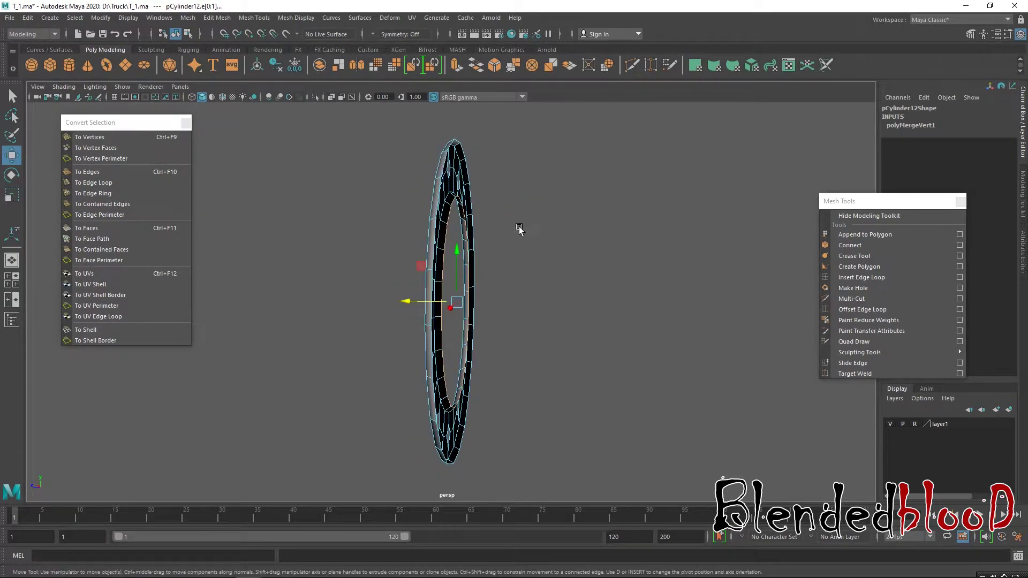
# Step: Compare the ring with the rim photo and examine its outer and inner lips from behind
pyautogui.press('space')
pyautogui.press('space')
pyautogui.scroll(-5, 444, 386)
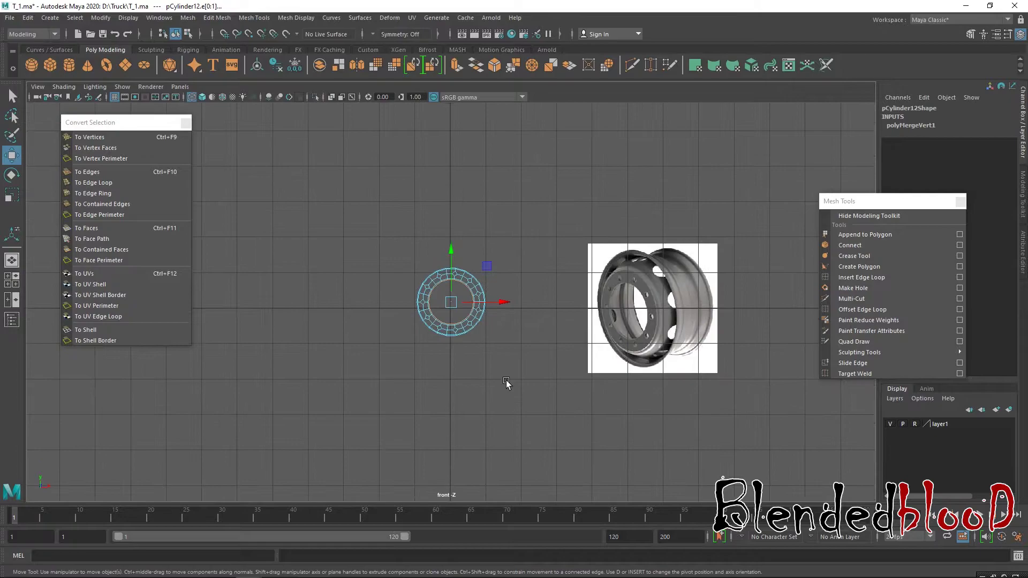
pyautogui.scroll(2, 522, 379)
pyautogui.keyDown('alt'); pyautogui.moveTo(471, 380); pyautogui.dragTo(411, 383, button='middle'); pyautogui.keyUp('alt')
pyautogui.scroll(2, 429, 379)
pyautogui.press('space')
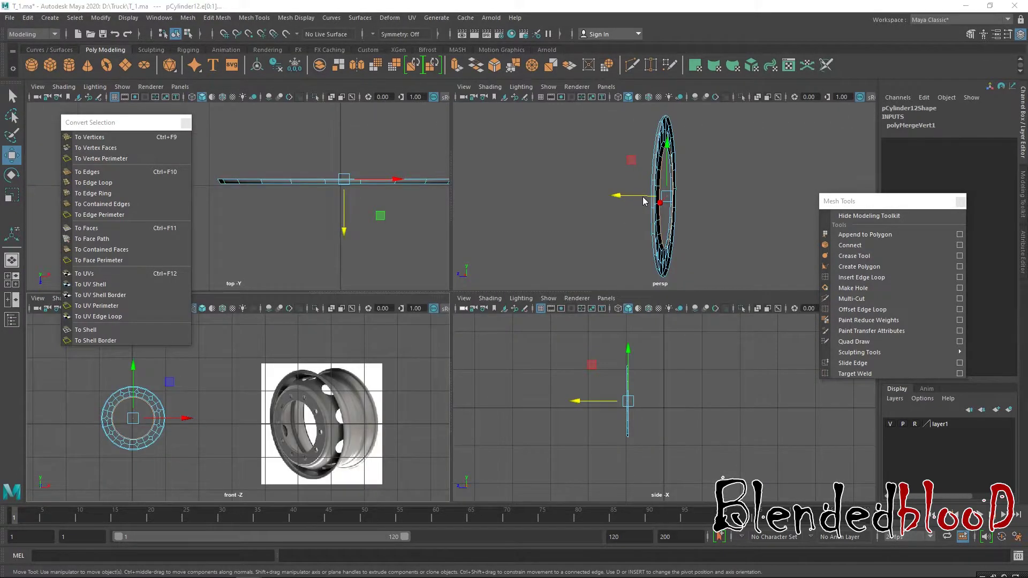
pyautogui.press('space')
pyautogui.keyDown('alt'); pyautogui.moveTo(651, 236); pyautogui.dragTo(544, 280); pyautogui.keyUp('alt')
pyautogui.press('space')
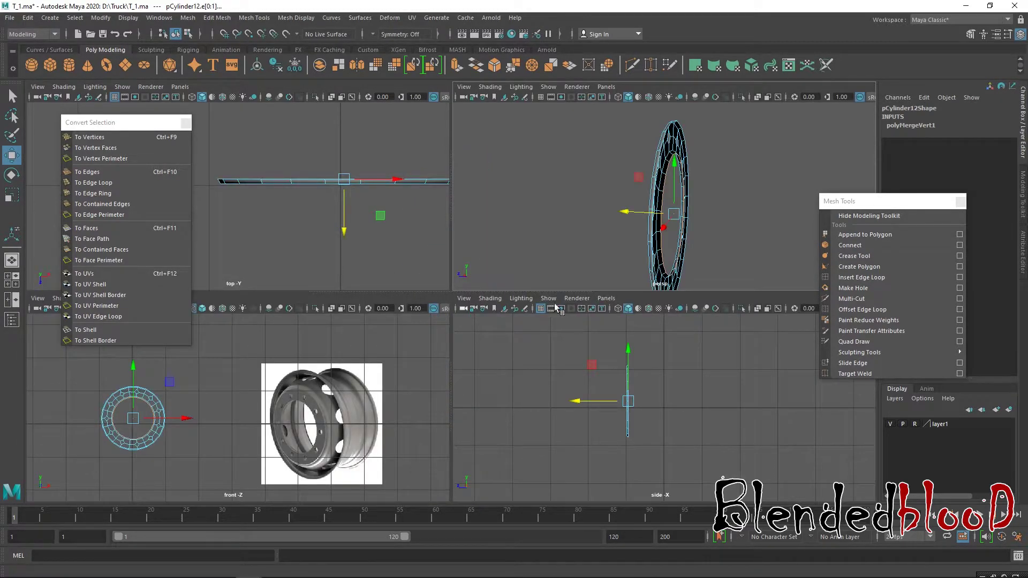
pyautogui.press('space')
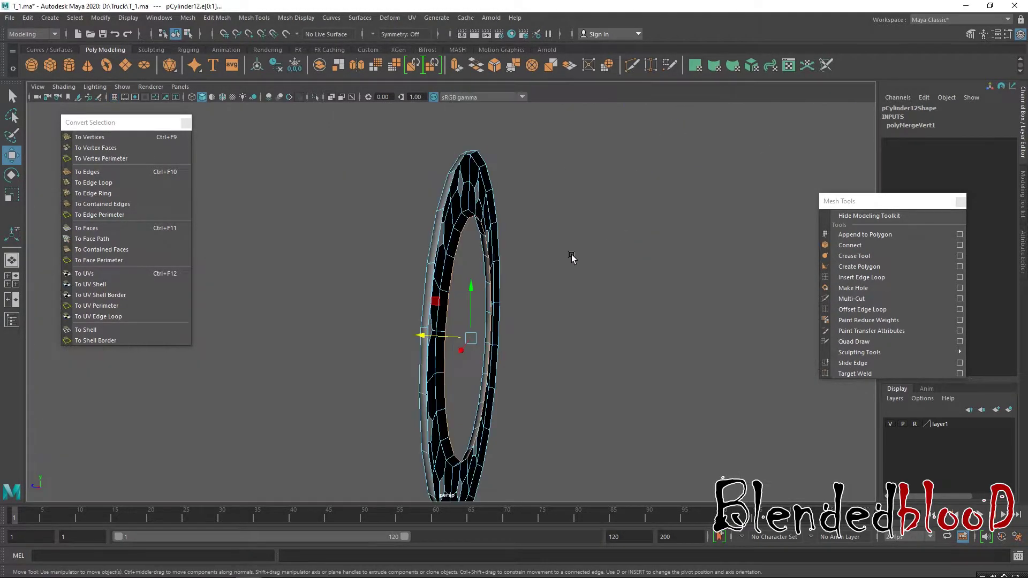
pyautogui.keyDown('alt'); pyautogui.moveTo(485, 272); pyautogui.dragTo(474, 177); pyautogui.keyUp('alt')
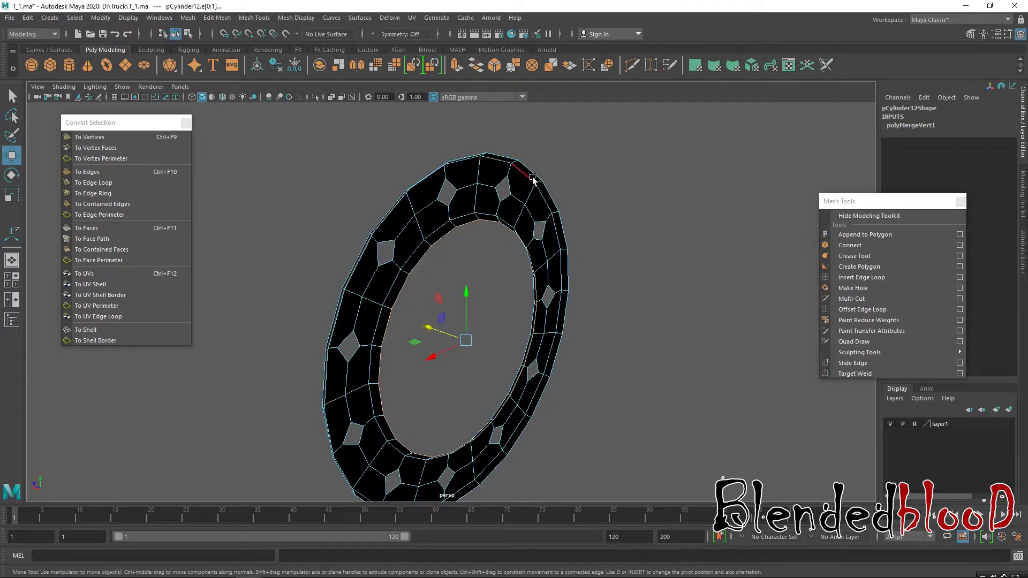
# Step: Select the outer and inner border edges, convert the selection to faces, and delete those face bands
pyautogui.keyDown('alt'); pyautogui.moveTo(542, 265); pyautogui.dragTo(451, 175); pyautogui.keyUp('alt')
pyautogui.keyDown('alt'); pyautogui.moveTo(459, 234); pyautogui.dragTo(464, 282); pyautogui.keyUp('alt')
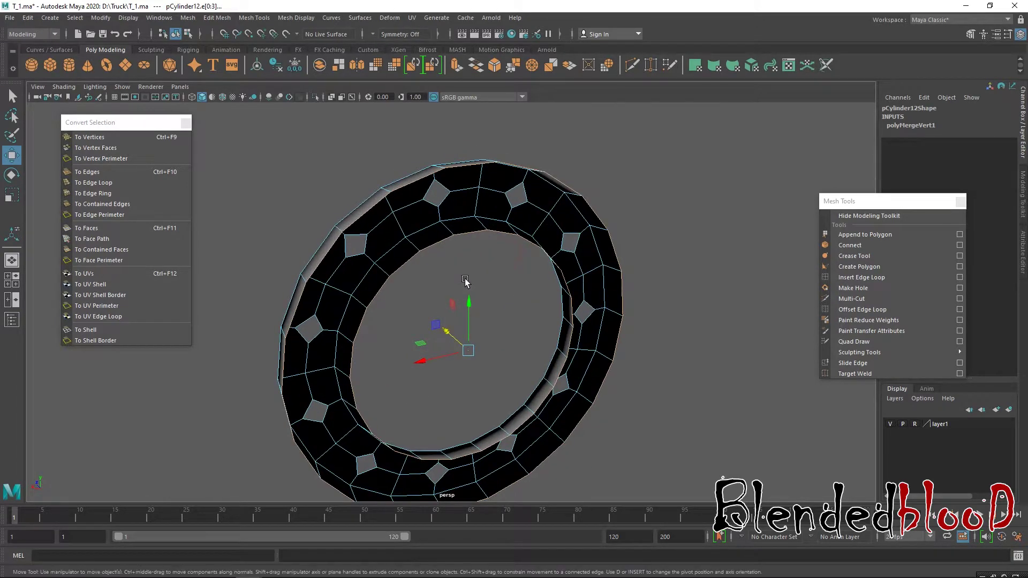
pyautogui.click(120, 226)
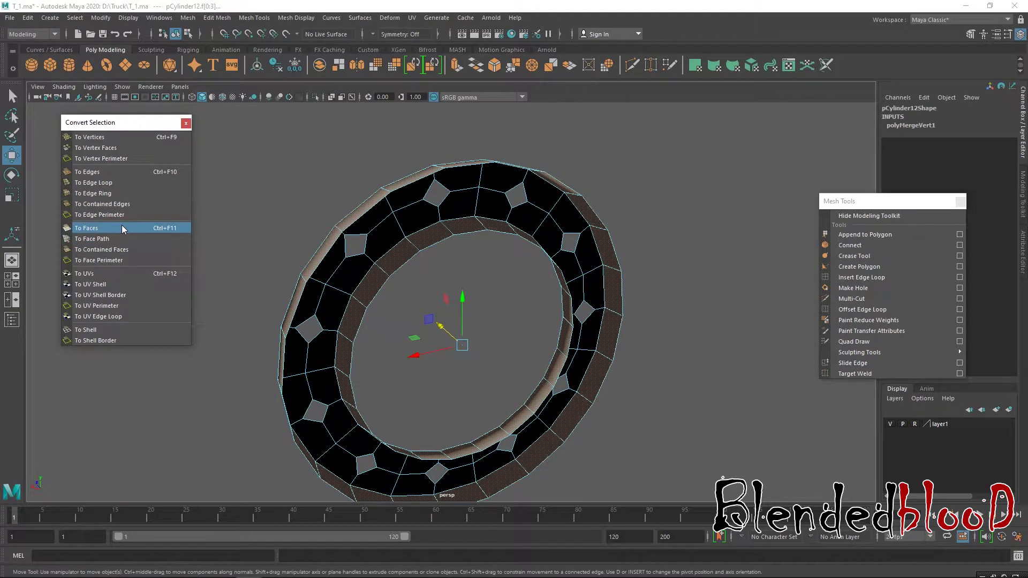
pyautogui.press('Delete')
# Step: Select all faces of the flat flange ring and extrude them along Z to give the ring thickness
pyautogui.moveTo(399, 200); pyautogui.dragTo(394, 233, button='right')
pyautogui.keyDown('alt'); pyautogui.moveTo(393, 233); pyautogui.dragTo(439, 230); pyautogui.keyUp('alt')
pyautogui.click(297, 165)
pyautogui.moveTo(297, 165); pyautogui.dragTo(625, 375)
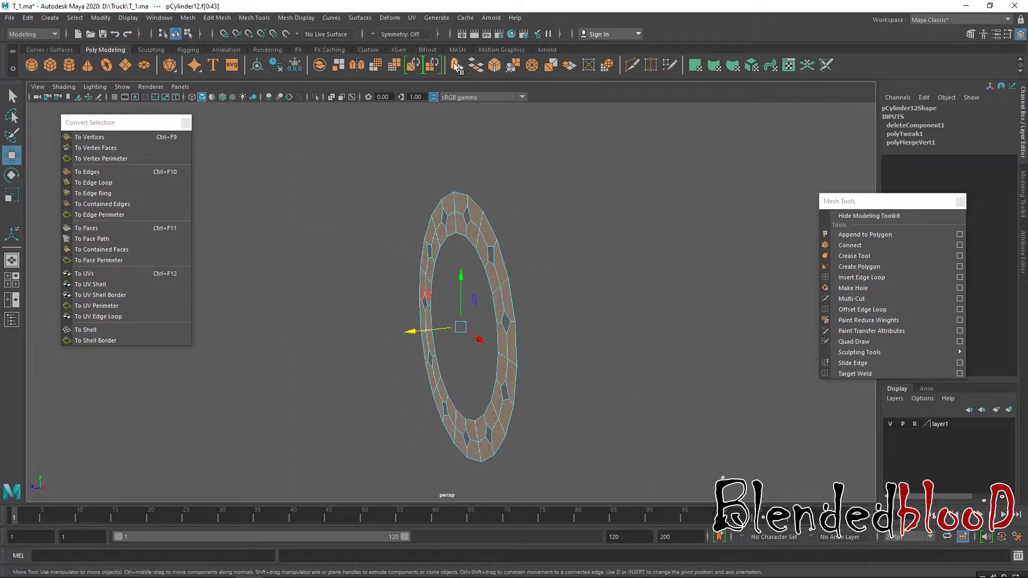
pyautogui.hotkey('ctrl', 'e')
pyautogui.press('w')
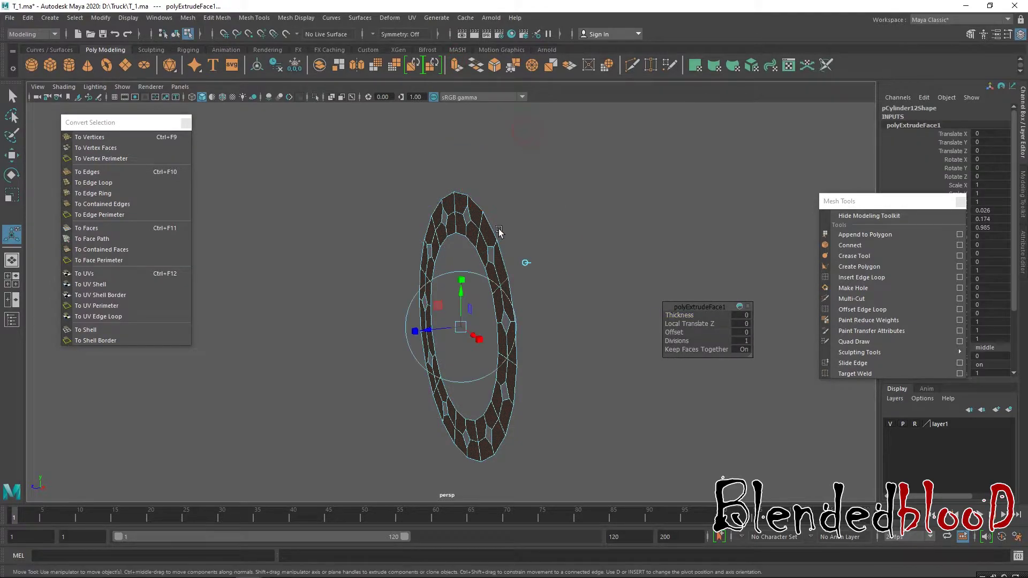
pyautogui.moveTo(420, 331); pyautogui.dragTo(401, 338)
pyautogui.keyDown('alt'); pyautogui.moveTo(401, 338); pyautogui.dragTo(498, 350); pyautogui.keyUp('alt')
pyautogui.scroll(3, 497, 351)
pyautogui.keyDown('alt'); pyautogui.moveTo(498, 349); pyautogui.dragTo(445, 274); pyautogui.keyUp('alt')
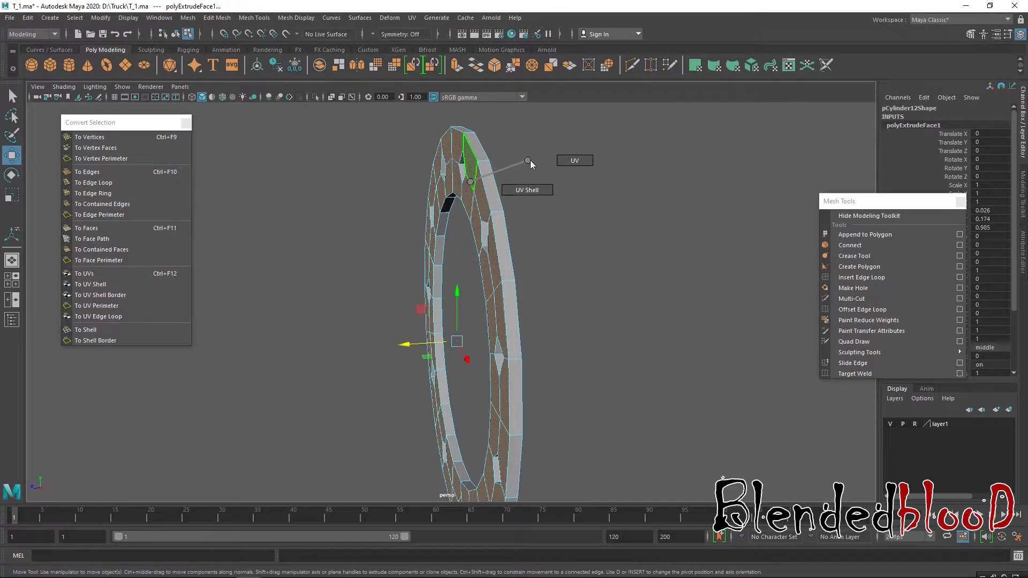
# Step: Select the ring's outer and inner side-wall face loops and extrude them together
pyautogui.moveTo(480, 200); pyautogui.dragTo(505, 176, button='right')
pyautogui.click(532, 280)
pyautogui.keyDown('alt'); pyautogui.moveTo(532, 280); pyautogui.dragTo(441, 198); pyautogui.keyUp('alt')
pyautogui.click(440, 197)
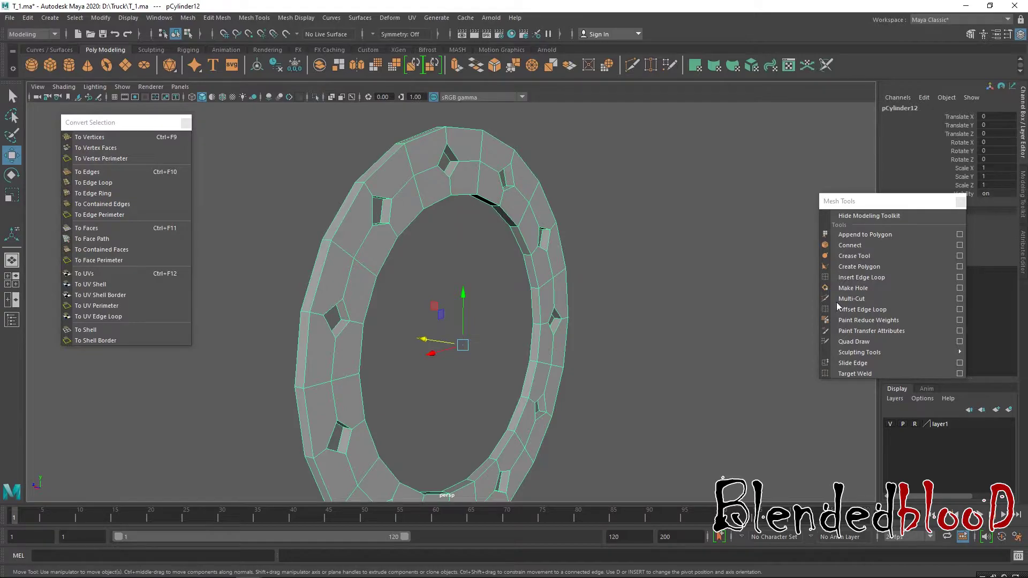
pyautogui.keyDown('alt'); pyautogui.moveTo(616, 236); pyautogui.dragTo(542, 175); pyautogui.keyUp('alt')
pyautogui.moveTo(542, 177); pyautogui.dragTo(544, 206, button='right')
pyautogui.click(534, 181)
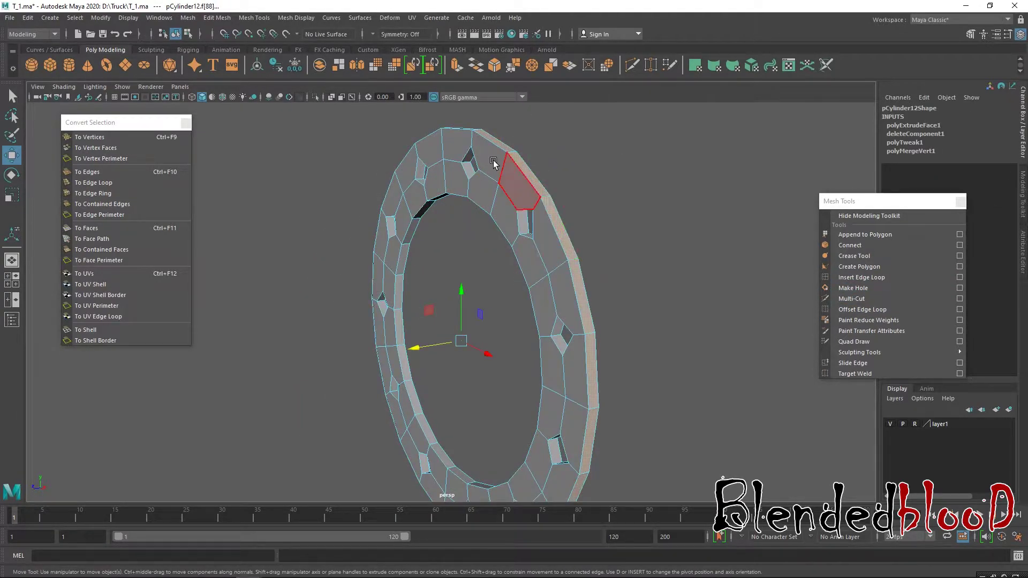
pyautogui.keyDown('alt'); pyautogui.moveTo(493, 266); pyautogui.dragTo(544, 224); pyautogui.keyUp('alt')
pyautogui.scroll(5, 440, 220)
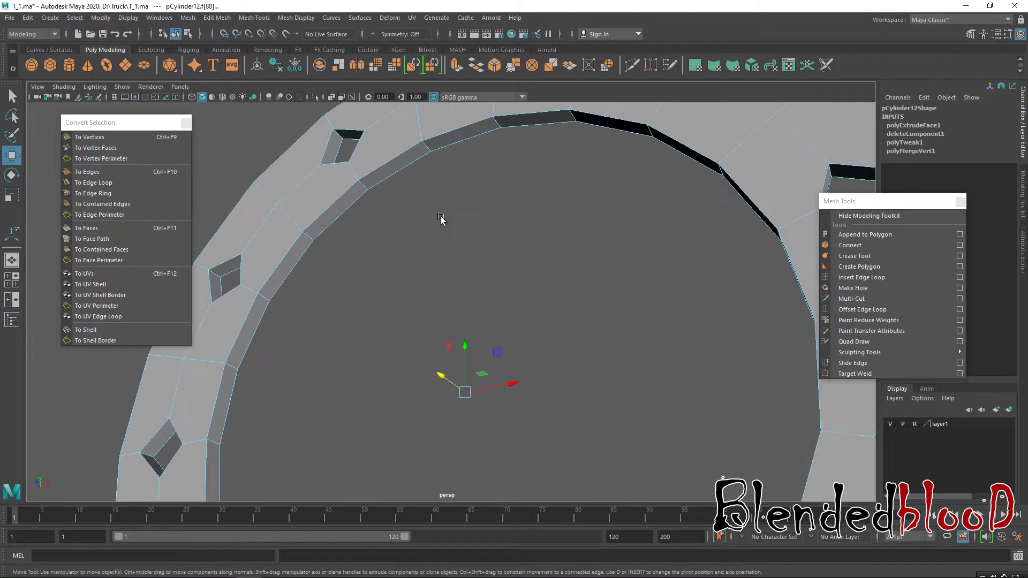
pyautogui.keyDown('shift'); pyautogui.doubleClick(410, 160); pyautogui.keyUp('shift')
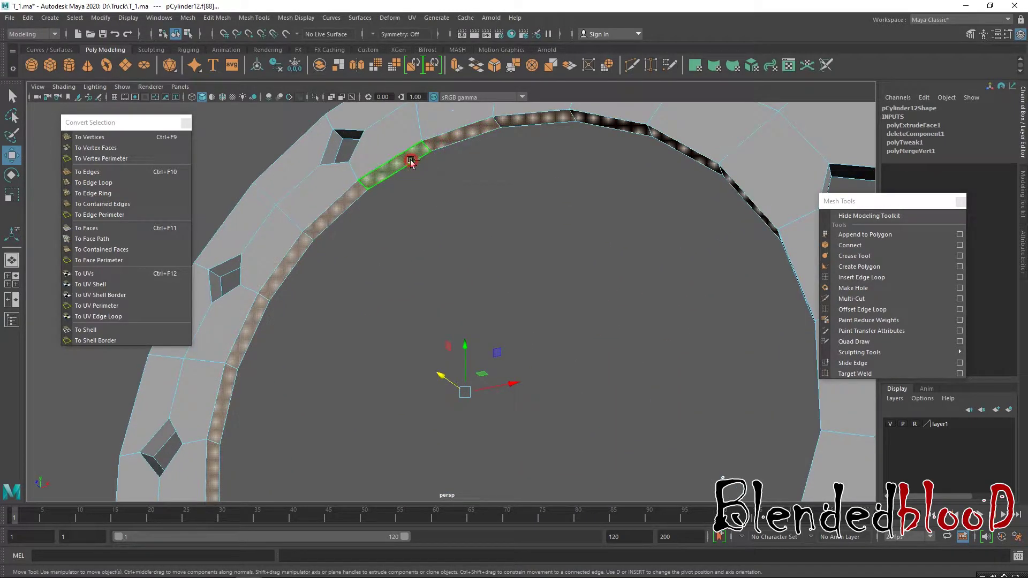
pyautogui.click(432, 66)
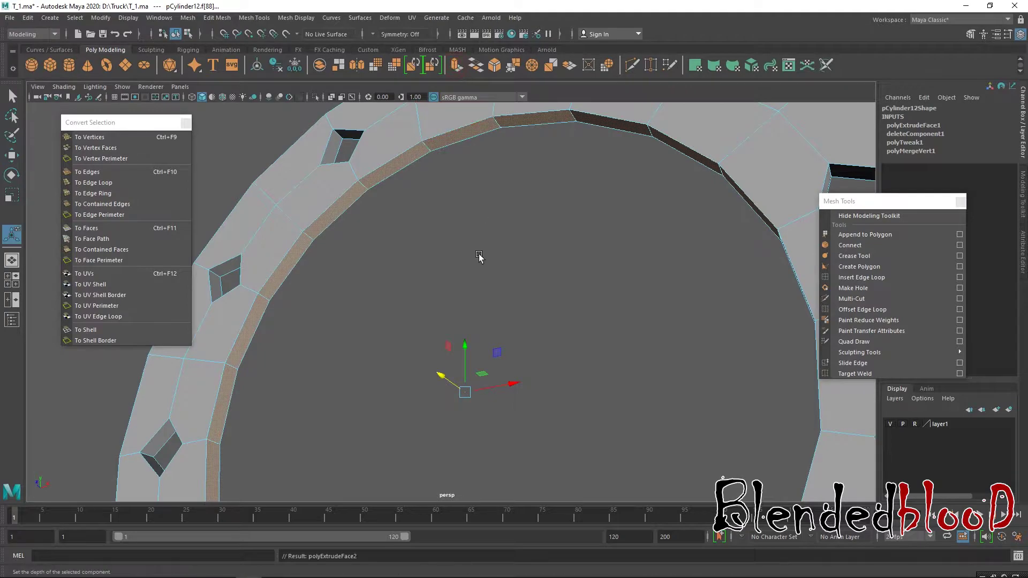
# Step: Scale the extruded outer and inner side walls uniformly to about 0.972 in the front view
pyautogui.scroll(-5, 687, 289)
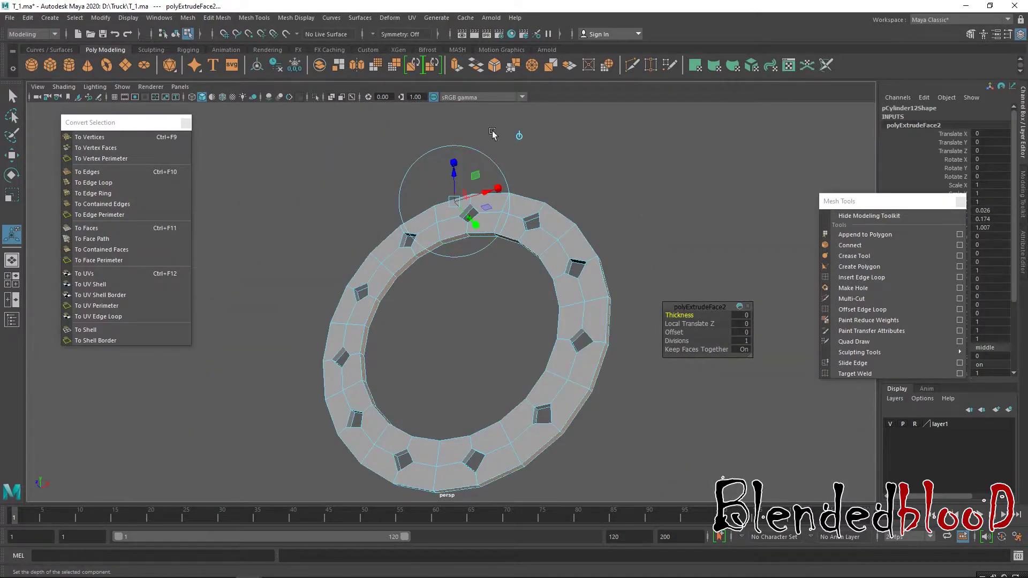
pyautogui.keyDown('alt'); pyautogui.moveTo(517, 140); pyautogui.dragTo(543, 236); pyautogui.keyUp('alt')
pyautogui.scroll(3, 466, 305)
pyautogui.press('space')
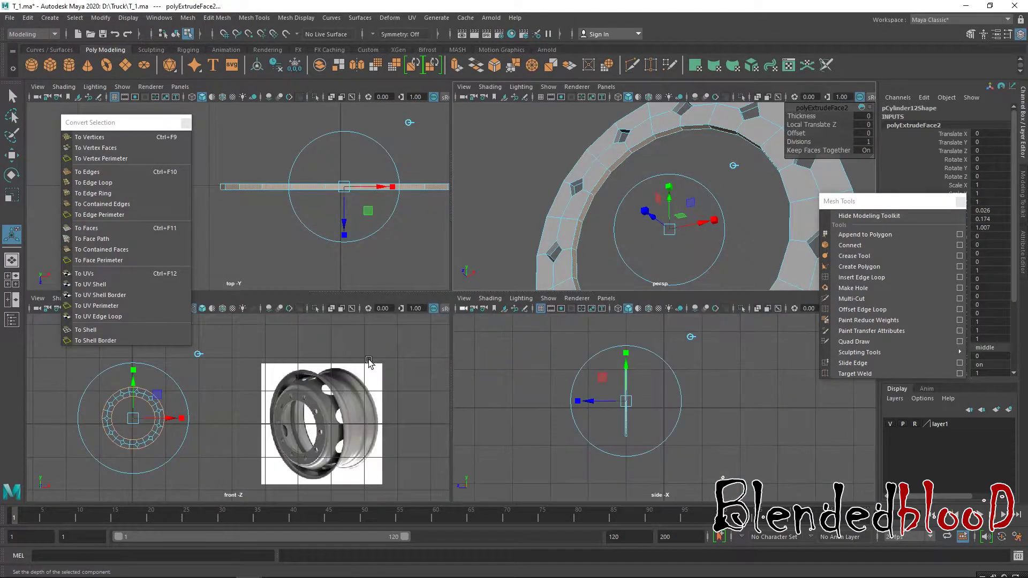
pyautogui.press('space')
pyautogui.press('f')
pyautogui.press('r')
pyautogui.moveTo(451, 308); pyautogui.dragTo(446, 300)
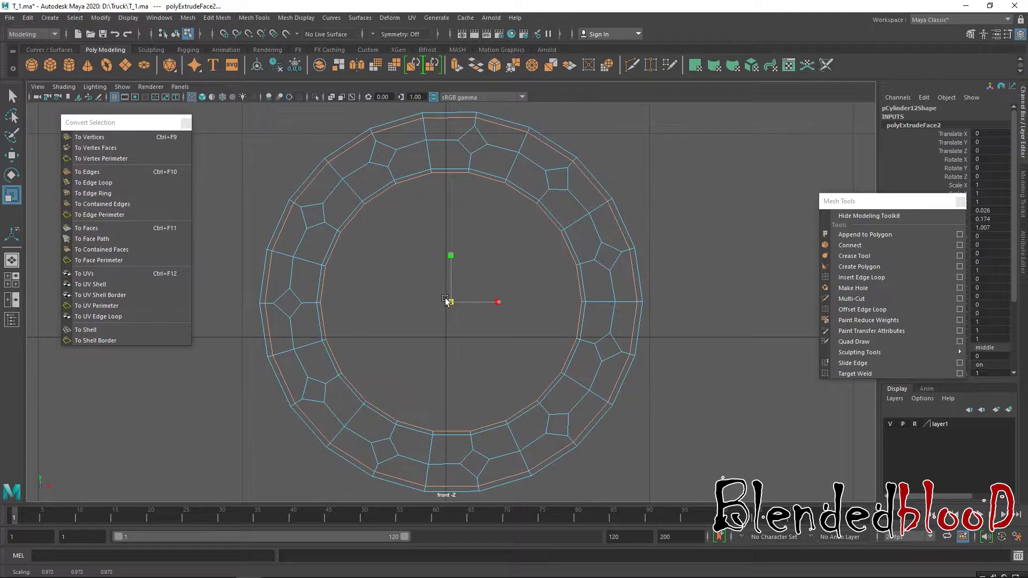
pyautogui.press('w')
# Step: Select only the outer side-wall face loop and scale it up uniformly to about 1.087
pyautogui.press('space')
pyautogui.press('space')
pyautogui.keyDown('alt'); pyautogui.moveTo(662, 190); pyautogui.dragTo(436, 214); pyautogui.keyUp('alt')
pyautogui.click(420, 289)
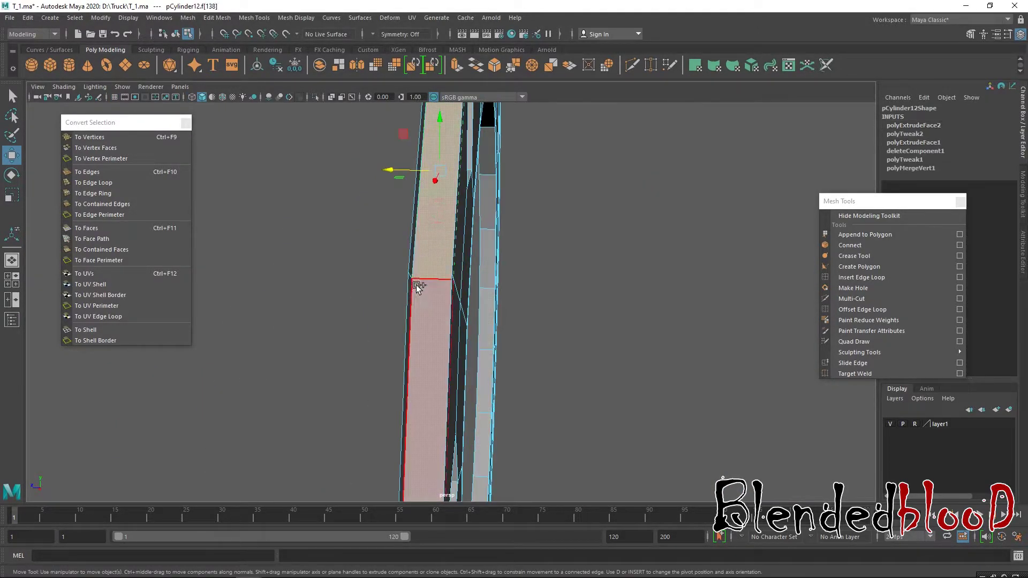
pyautogui.press('space')
pyautogui.press('space')
pyautogui.press('r')
pyautogui.moveTo(450, 303); pyautogui.dragTo(467, 325)
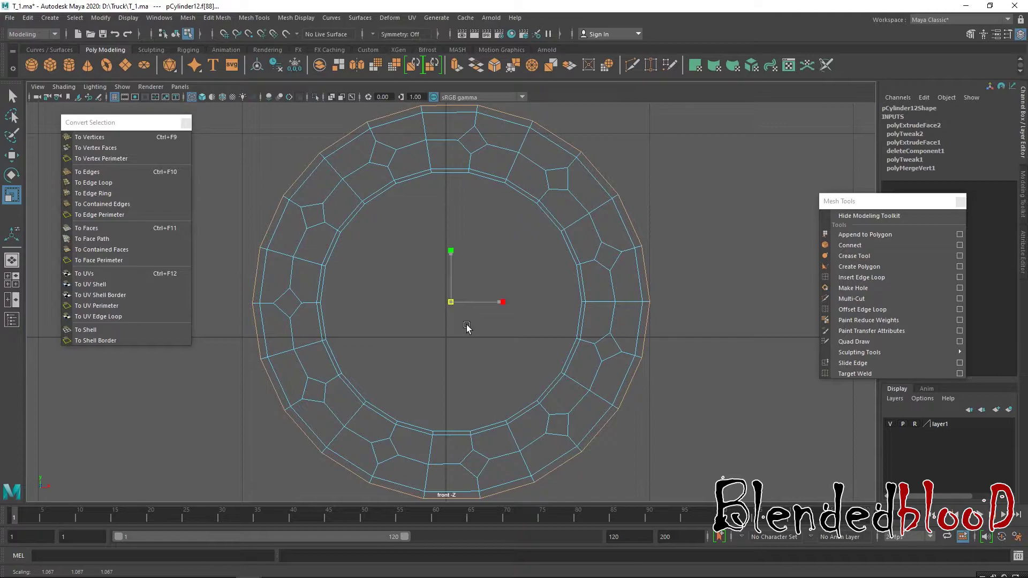
pyautogui.press('w')
# Step: Shift the enlarged outer side-wall loop slightly along Z to bevel the ring's outer edge
pyautogui.press('space')
pyautogui.press('space')
pyautogui.keyDown('alt'); pyautogui.moveTo(709, 199); pyautogui.dragTo(431, 328); pyautogui.keyUp('alt')
pyautogui.moveTo(414, 335); pyautogui.dragTo(419, 336, button='middle')
# Step: Select the inner side-wall face loop and compare the ring's shape with the rim photo in the front view
pyautogui.keyDown('alt'); pyautogui.moveTo(426, 305); pyautogui.dragTo(485, 197); pyautogui.keyUp('alt')
pyautogui.click(481, 198)
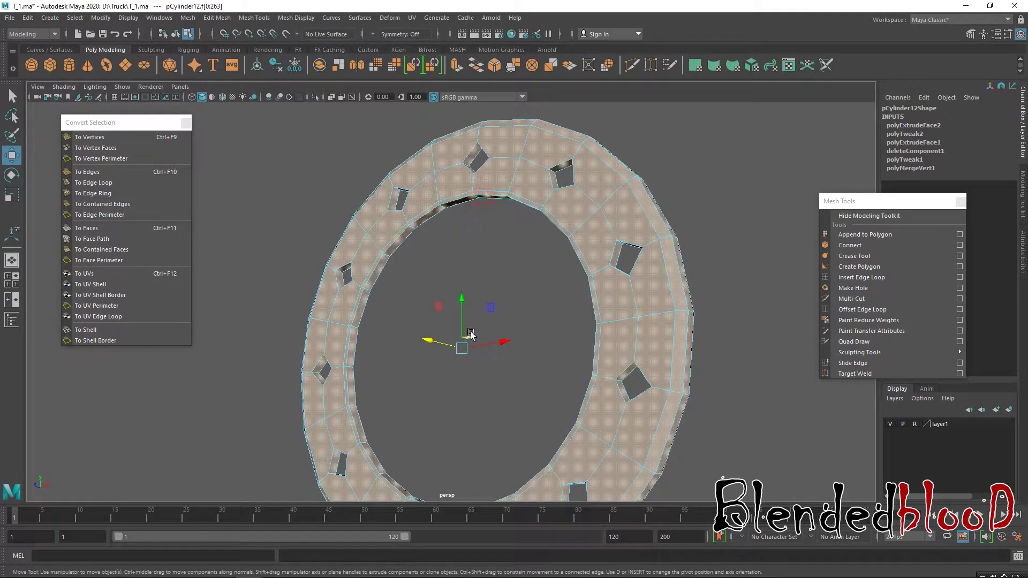
pyautogui.click(454, 207)
pyautogui.doubleClick(430, 211)
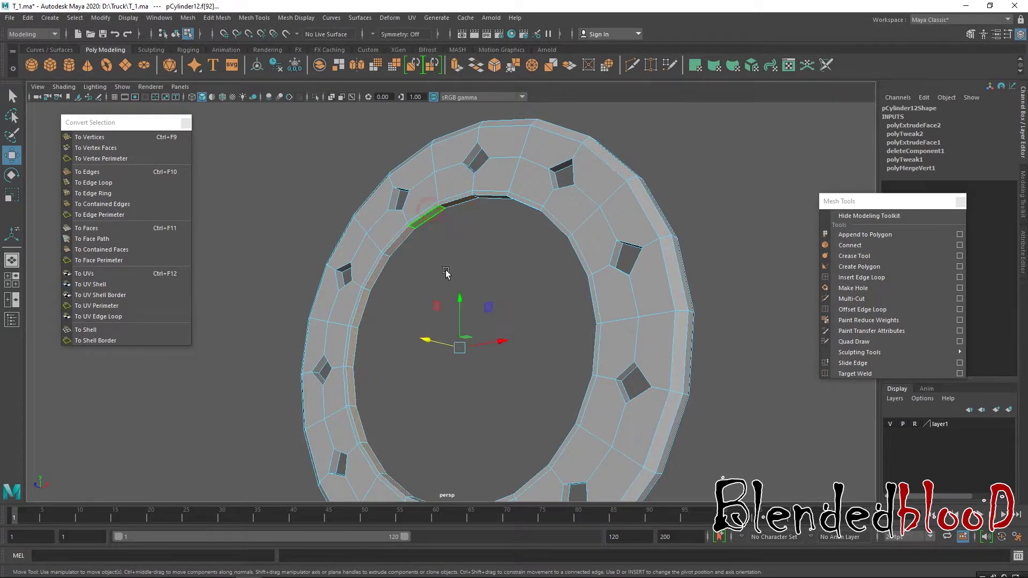
pyautogui.moveTo(496, 342); pyautogui.dragTo(479, 222)
pyautogui.scroll(-5, 471, 369)
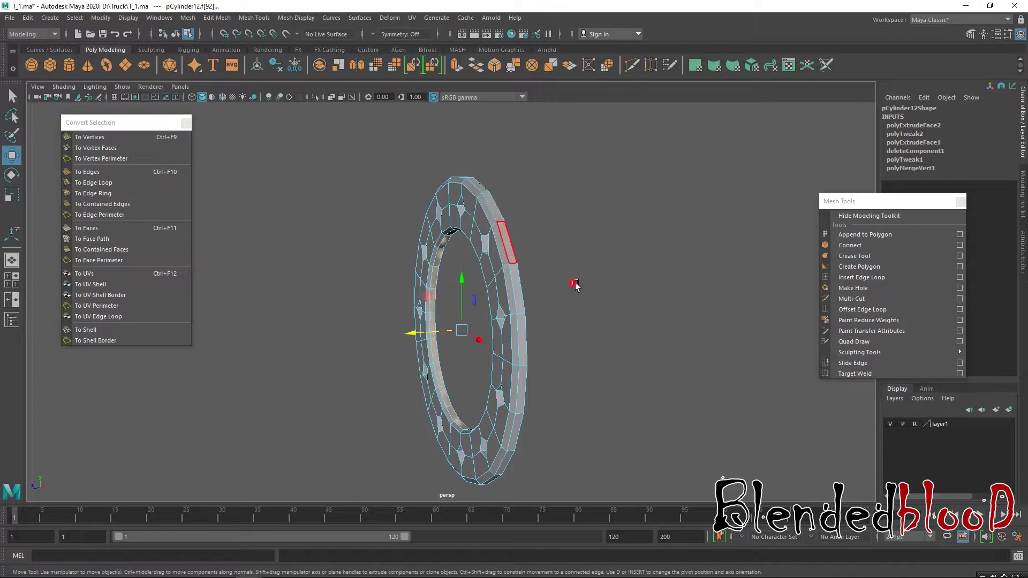
pyautogui.keyDown('alt'); pyautogui.moveTo(575, 286); pyautogui.dragTo(445, 385); pyautogui.keyUp('alt')
pyautogui.press('space')
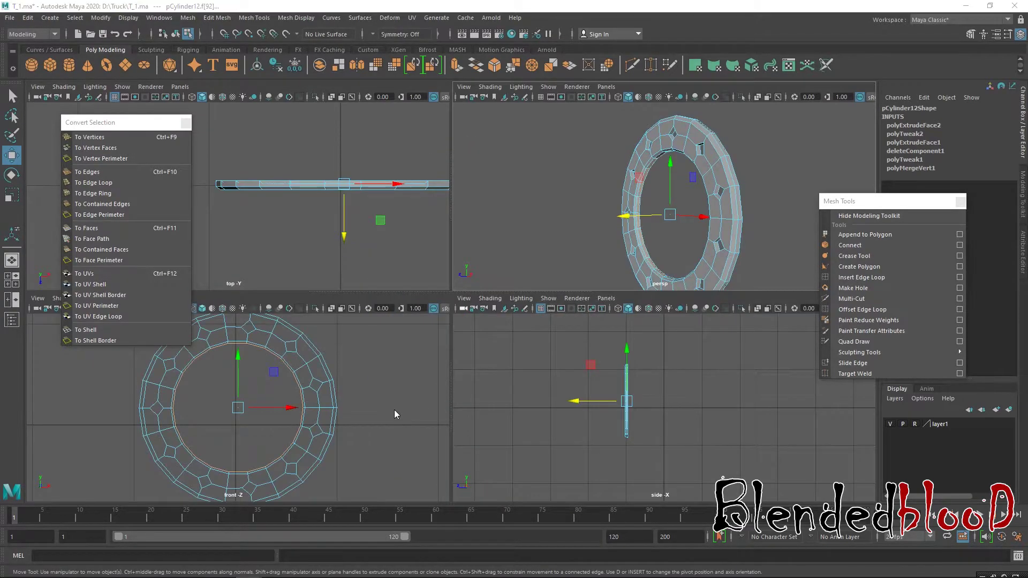
pyautogui.press('space')
pyautogui.scroll(-5, 441, 305)
pyautogui.scroll(2, 407, 290)
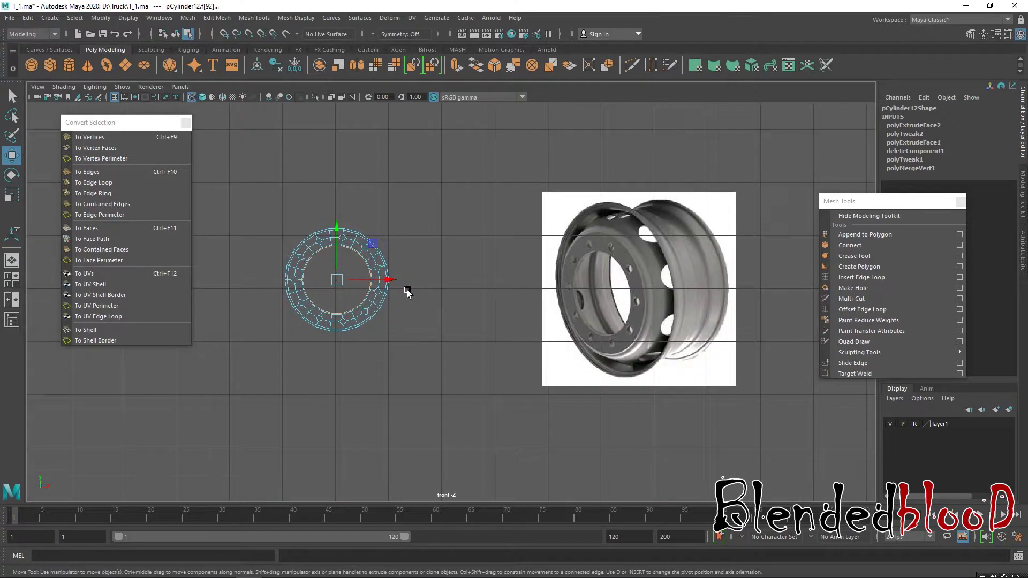
pyautogui.keyDown('alt'); pyautogui.moveTo(407, 290); pyautogui.dragTo(447, 333, button='middle'); pyautogui.keyUp('alt')
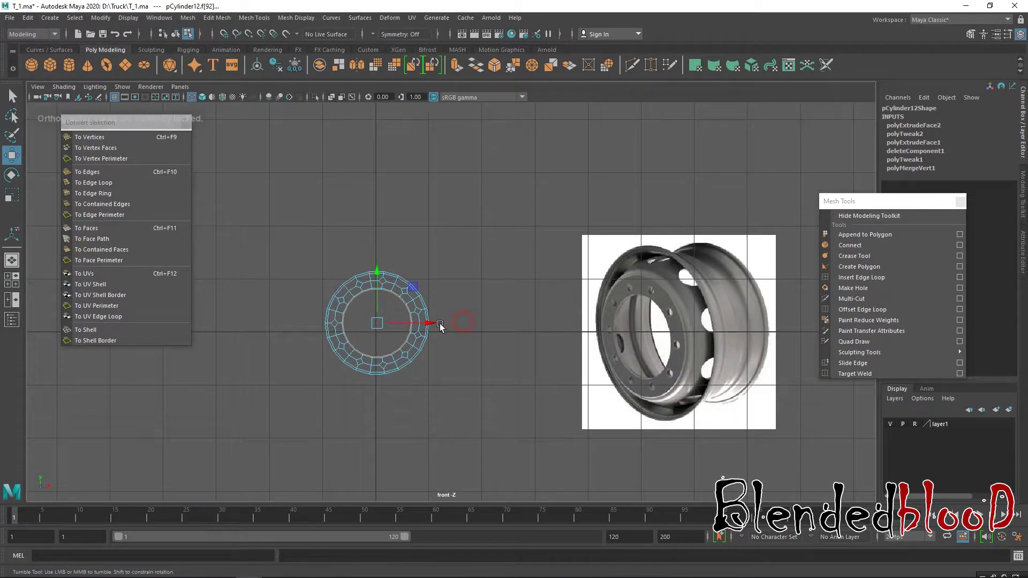
pyautogui.press('space')
pyautogui.keyDown('alt'); pyautogui.moveTo(664, 181); pyautogui.dragTo(541, 203); pyautogui.keyUp('alt')
pyautogui.press('space')
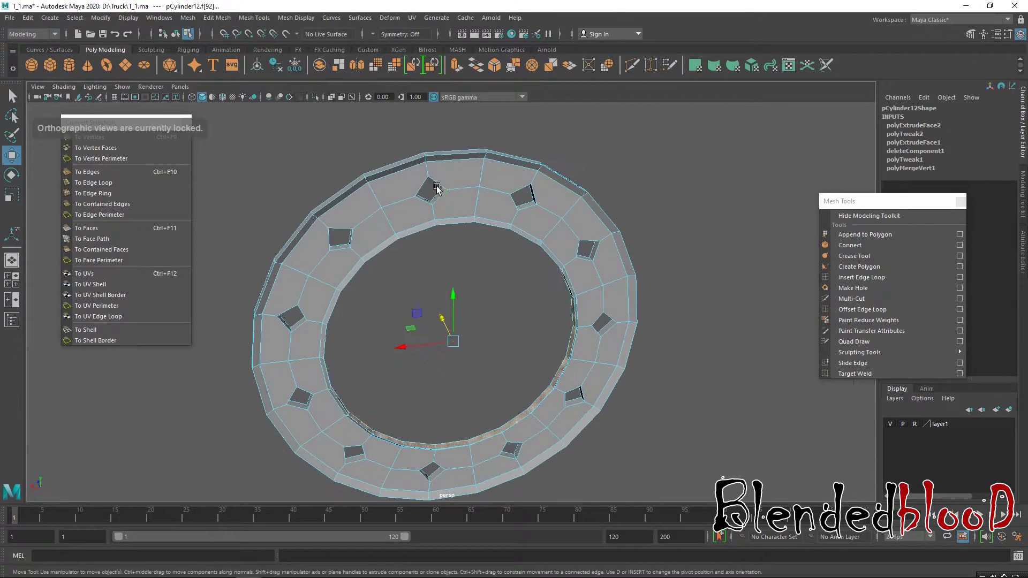
# Step: Select the rear outer face band of the ring and extrude it
pyautogui.scroll(5, 481, 198)
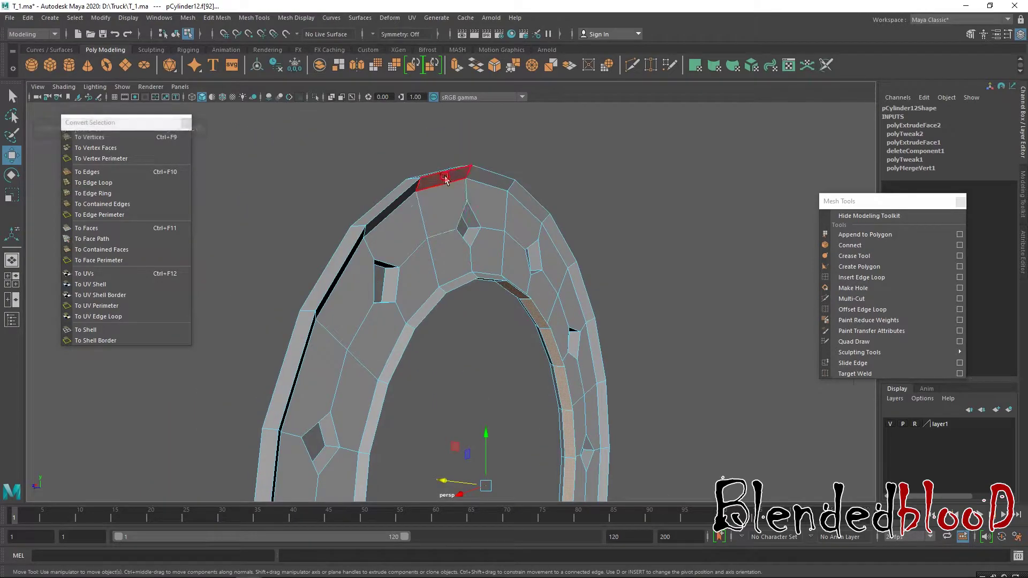
pyautogui.click(443, 178)
pyautogui.click(490, 180)
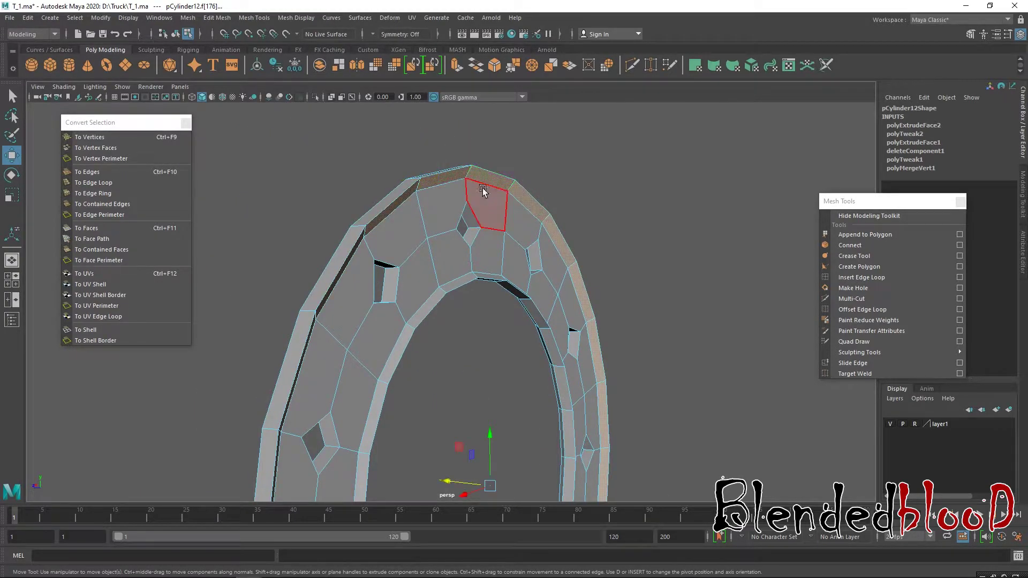
pyautogui.click(461, 69)
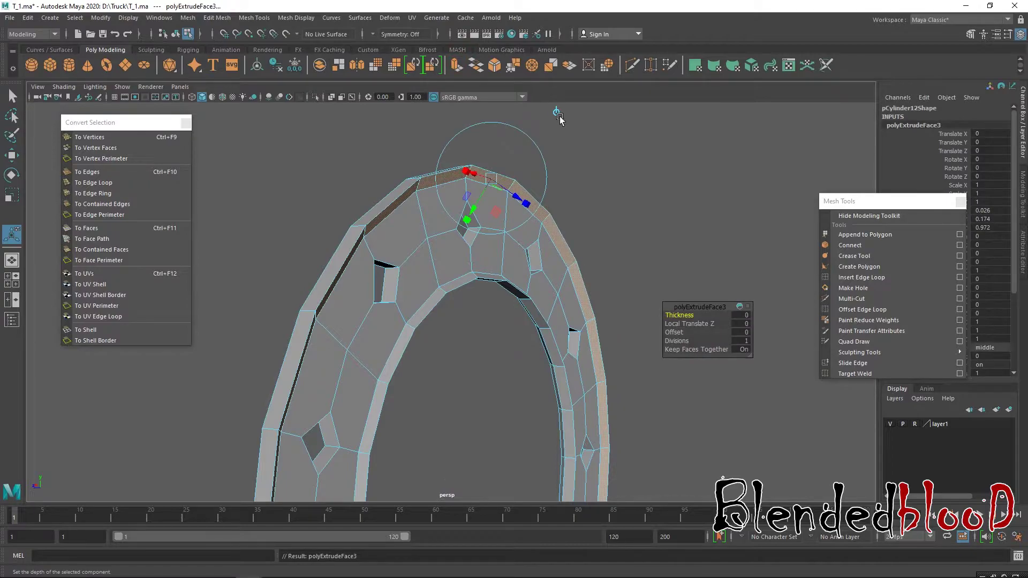
pyautogui.press('w')
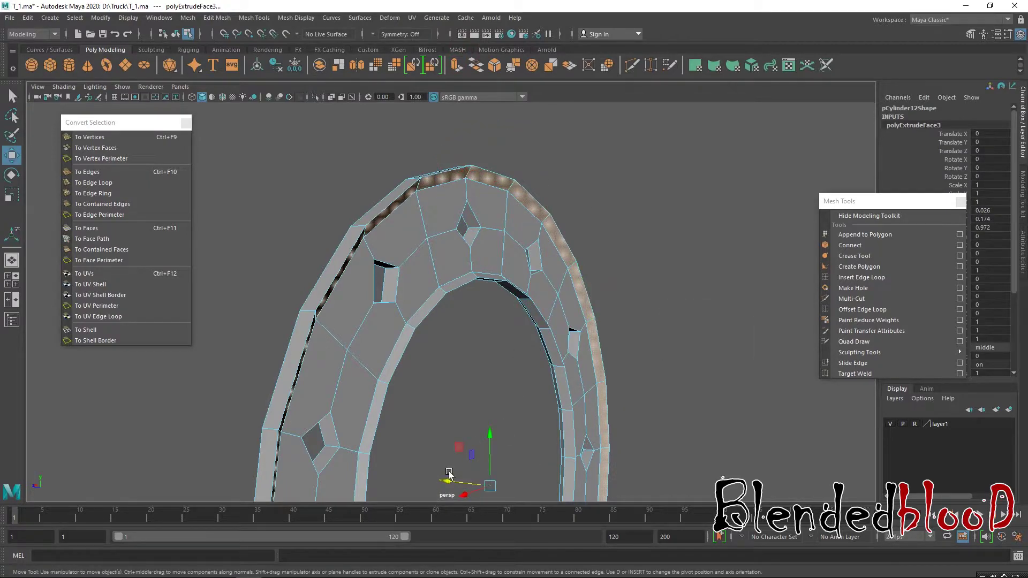
# Step: Move the extruded rear band backward along Z to about 0.855 and scale it flat in Z
pyautogui.press('space')
pyautogui.press('space')
pyautogui.press('space')
pyautogui.middleClick(673, 402)
pyautogui.press('f')
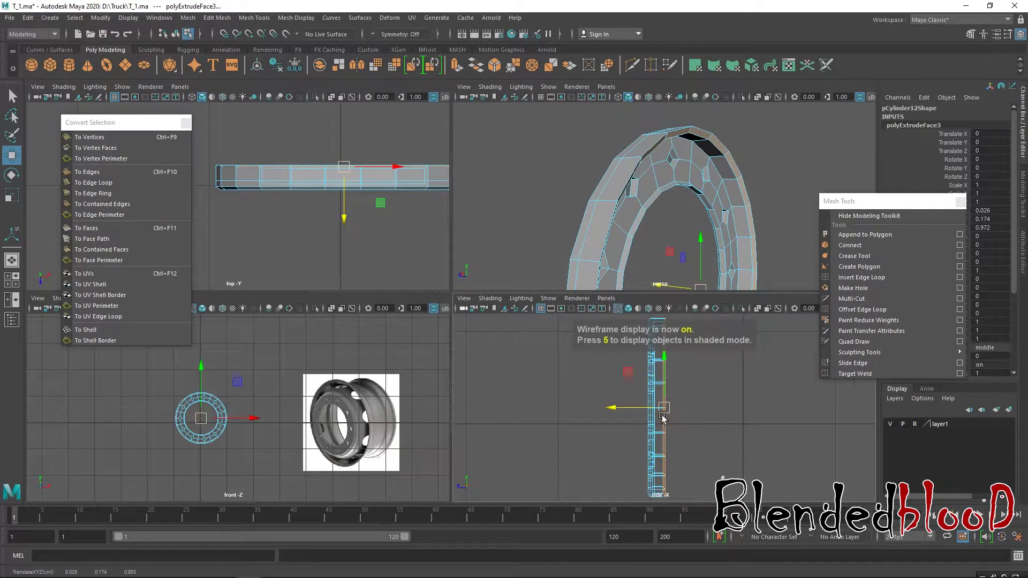
pyautogui.press('r')
pyautogui.moveTo(617, 413); pyautogui.dragTo(780, 428)
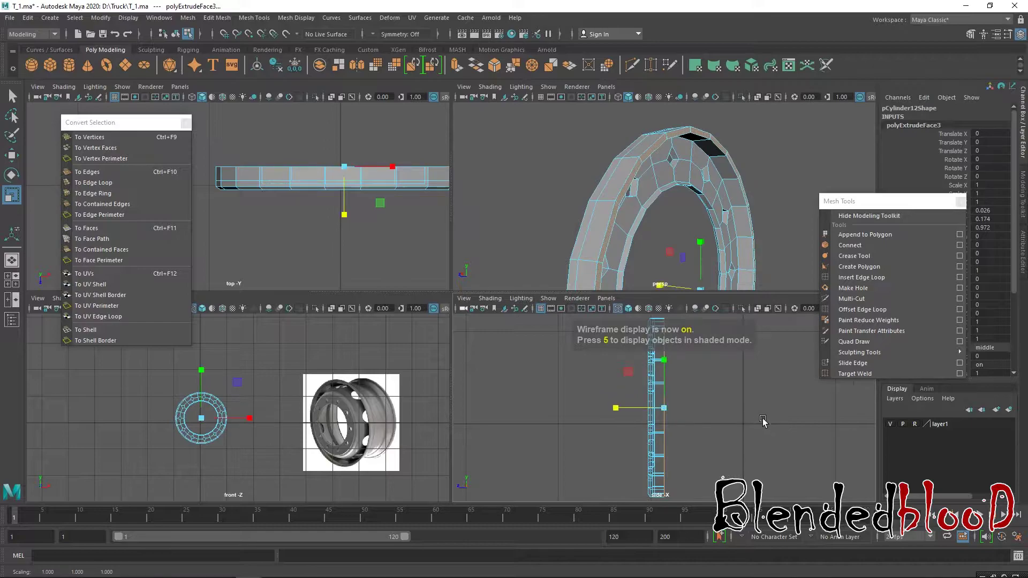
pyautogui.press('w')
# Step: Compare the ring with the rim photo and scale up the extruded rear band to flare it outward
pyautogui.press('space')
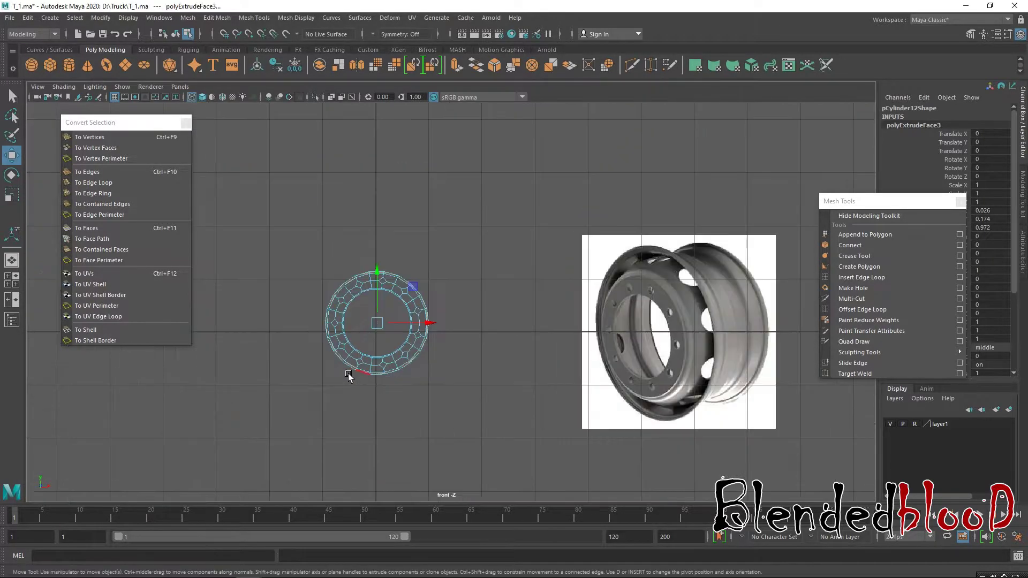
pyautogui.scroll(-3, 461, 333)
pyautogui.scroll(2, 461, 333)
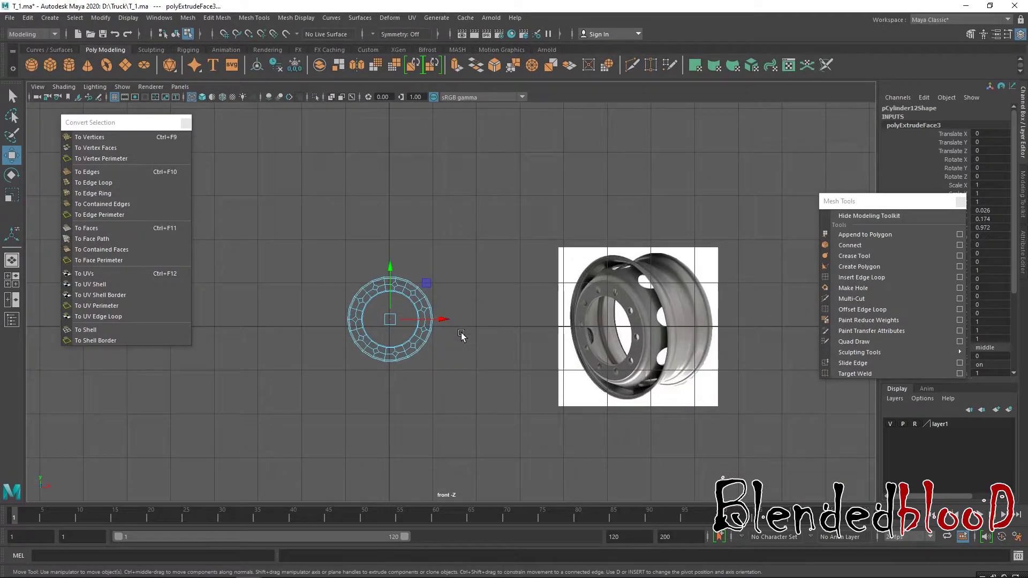
pyautogui.press('space')
pyautogui.press('space')
pyautogui.keyDown('alt'); pyautogui.moveTo(551, 275); pyautogui.dragTo(591, 250); pyautogui.keyUp('alt')
pyautogui.keyDown('alt'); pyautogui.moveTo(580, 353); pyautogui.dragTo(490, 427); pyautogui.keyUp('alt')
pyautogui.press('r')
pyautogui.press('w')
pyautogui.press('space')
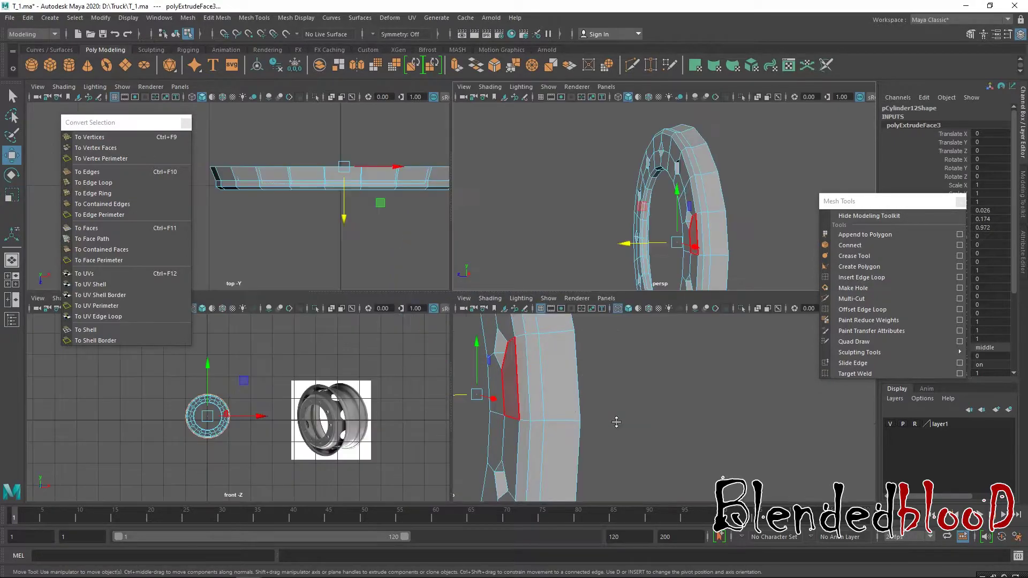
# Step: Enlarge the flared rear band further in the front view, scaling X and Y to about 1.053
pyautogui.press('space')
pyautogui.press('space')
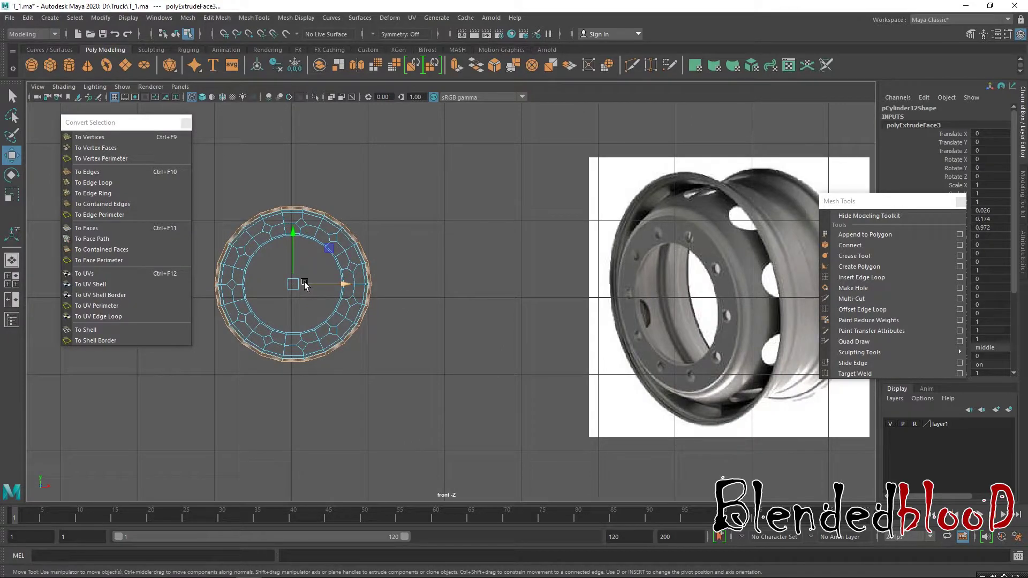
pyautogui.press('r')
pyautogui.moveTo(291, 284); pyautogui.dragTo(295, 291)
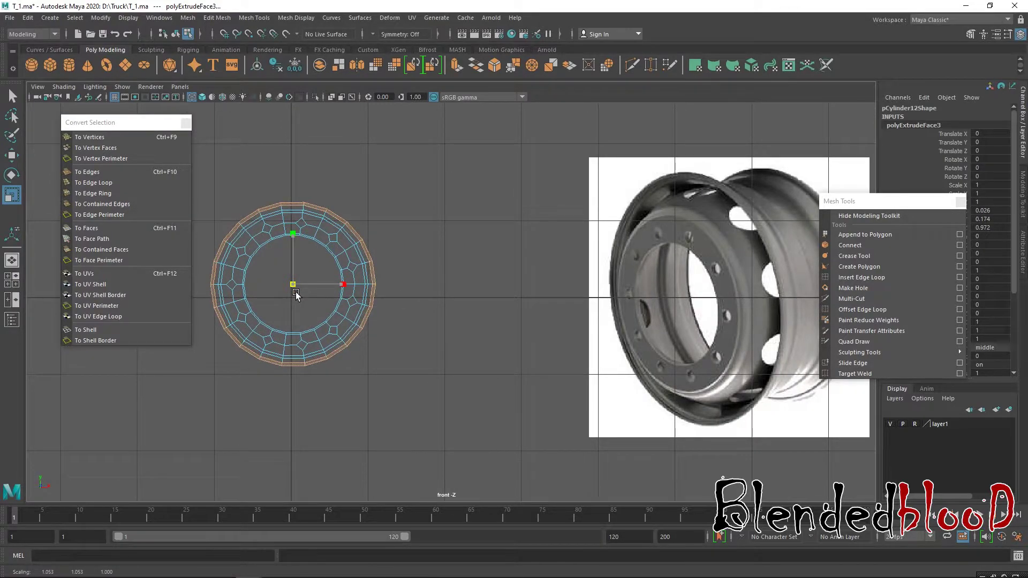
pyautogui.press('w')
# Step: Check the flare against the rim photo and move the rear band farther back along Z to about 0.804
pyautogui.press('space')
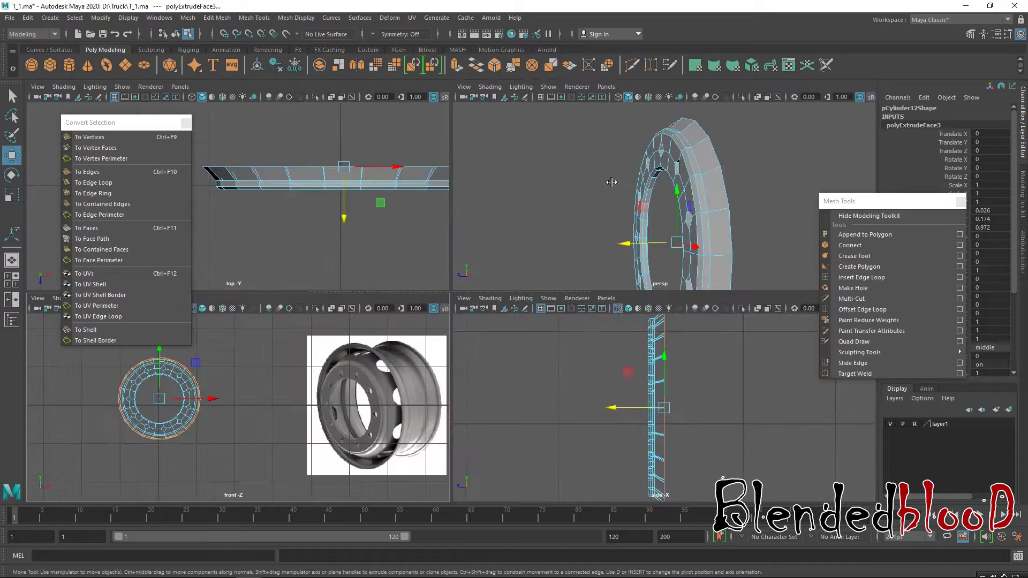
pyautogui.press('space')
pyautogui.keyDown('alt'); pyautogui.moveTo(617, 239); pyautogui.dragTo(518, 320); pyautogui.keyUp('alt')
pyautogui.press('space')
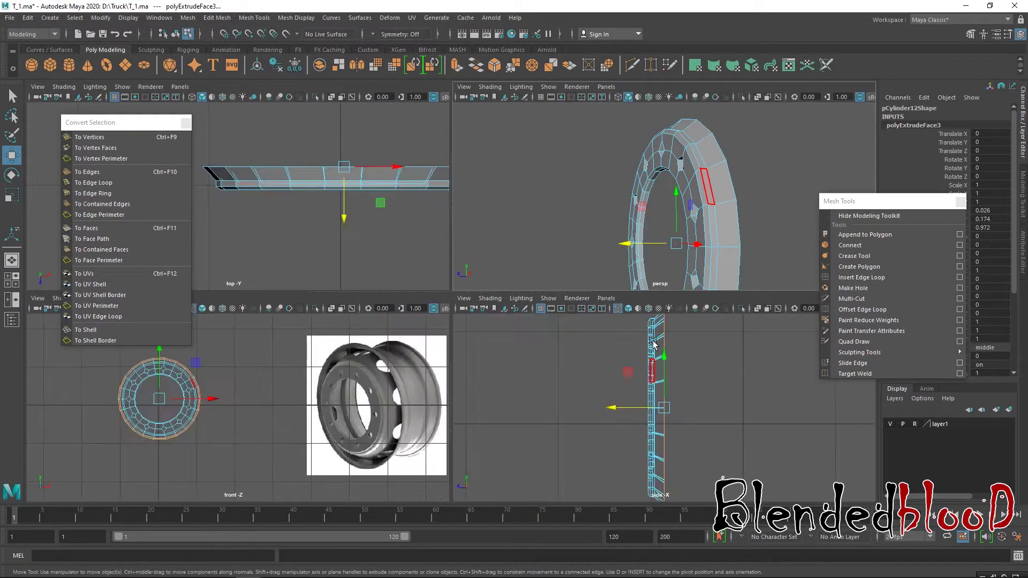
pyautogui.press('space')
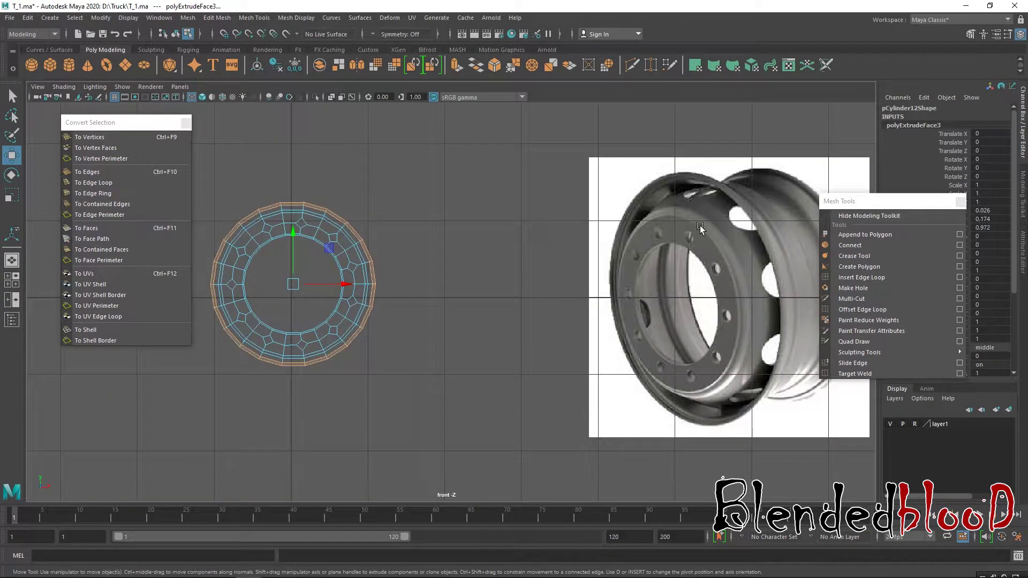
pyautogui.press('space')
pyautogui.press('space')
pyautogui.keyDown('alt'); pyautogui.moveTo(650, 253); pyautogui.dragTo(541, 242, button='right'); pyautogui.keyUp('alt')
pyautogui.keyDown('alt'); pyautogui.moveTo(540, 242); pyautogui.dragTo(422, 360); pyautogui.keyUp('alt')
pyautogui.moveTo(426, 359); pyautogui.dragTo(423, 358)
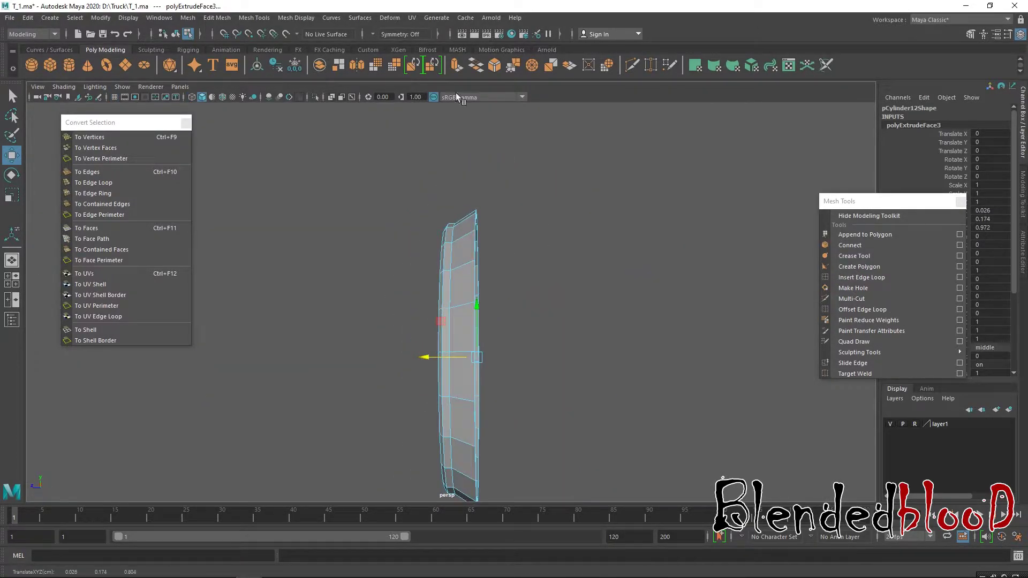
# Step: Extrude the ring's rear band of faces and move it backward along Z to form a wide barrel
pyautogui.click(457, 64)
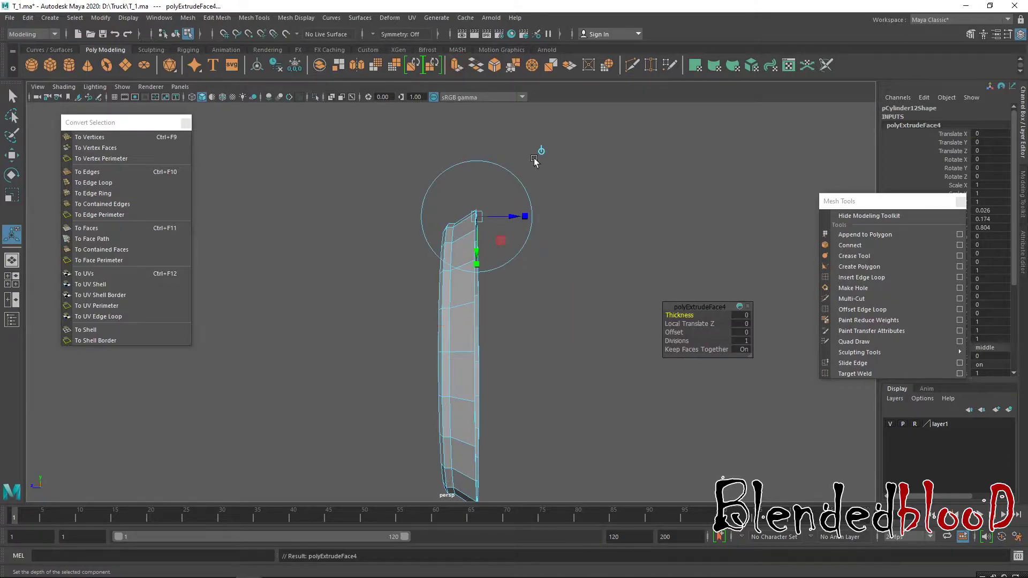
pyautogui.press('w')
pyautogui.moveTo(432, 359); pyautogui.dragTo(511, 363)
pyautogui.keyDown('alt'); pyautogui.moveTo(448, 324); pyautogui.dragTo(475, 356); pyautogui.keyUp('alt')
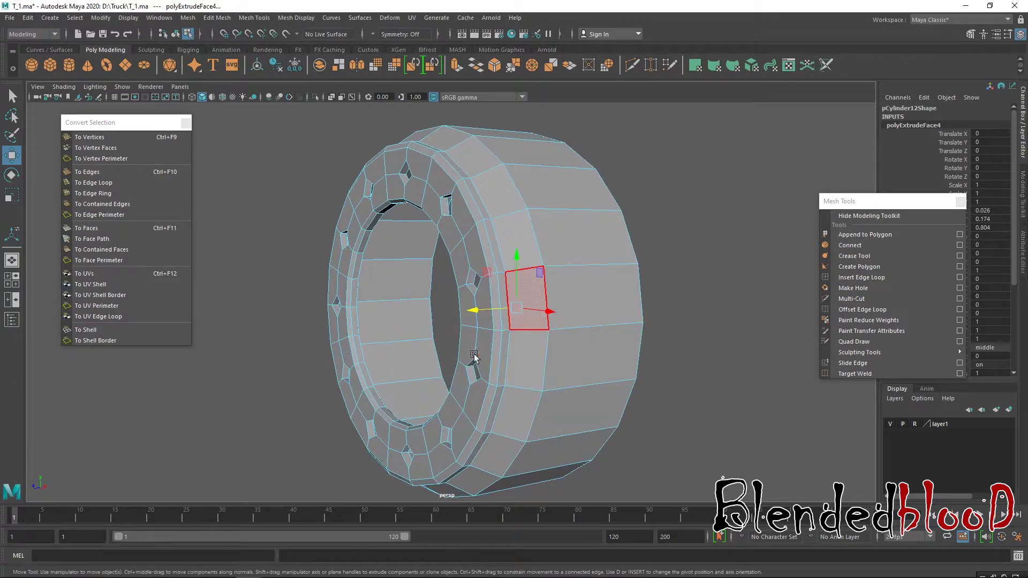
# Step: Compare the barrel with the rim photo and insert an edge loop midway around both its outer and inner walls
pyautogui.press('space')
pyautogui.press('space')
pyautogui.scroll(2, 608, 237)
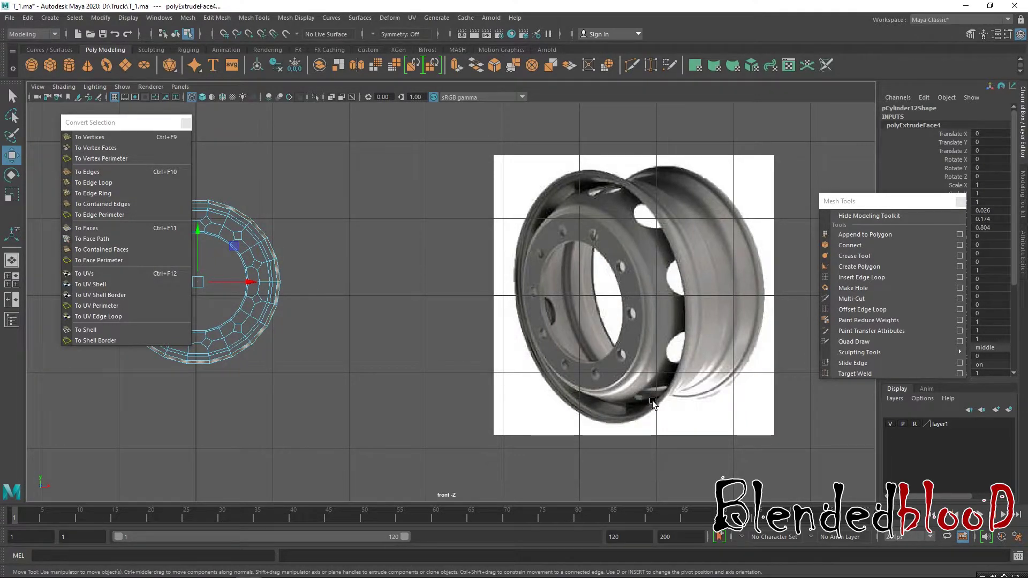
pyautogui.press('space')
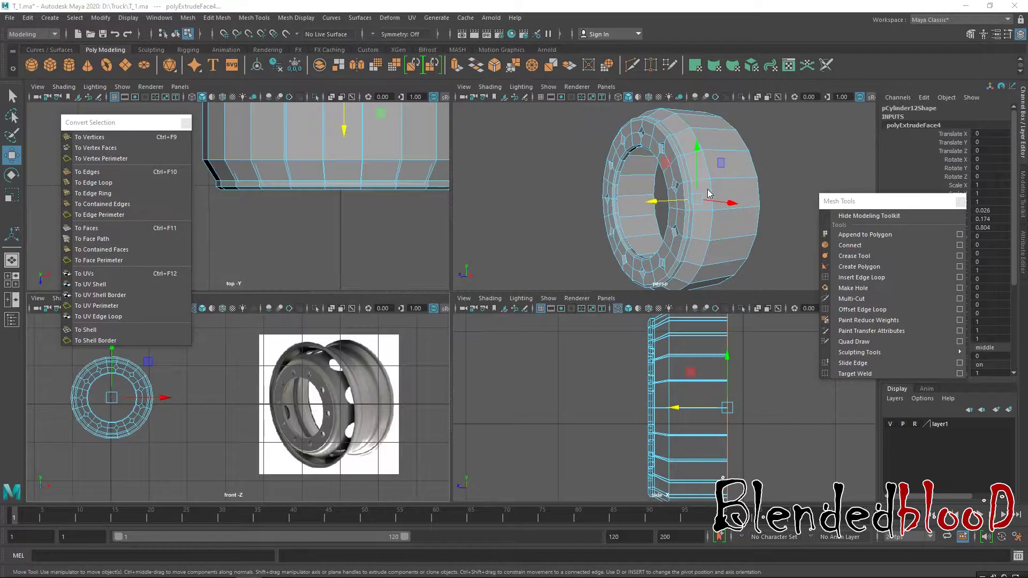
pyautogui.press('space')
pyautogui.keyDown('alt'); pyautogui.moveTo(680, 259); pyautogui.dragTo(651, 262); pyautogui.keyUp('alt')
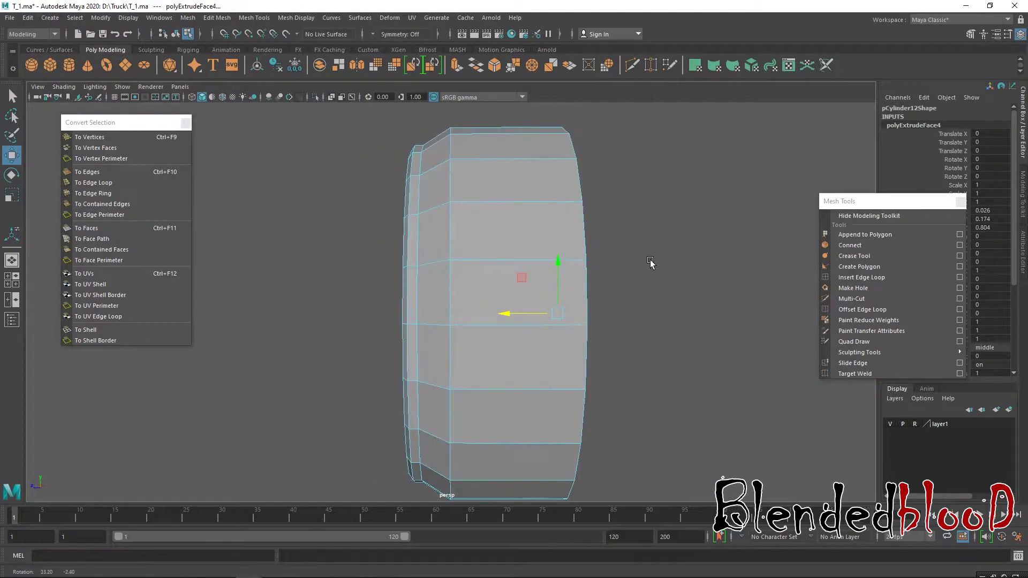
pyautogui.click(867, 278)
pyautogui.click(513, 260)
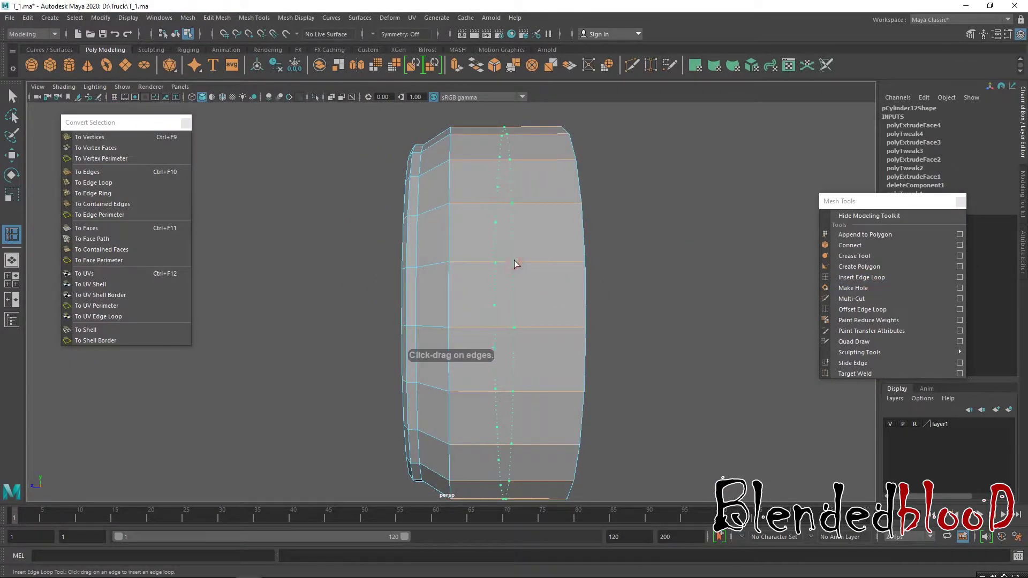
pyautogui.keyDown('alt'); pyautogui.moveTo(624, 288); pyautogui.dragTo(560, 231); pyautogui.keyUp('alt')
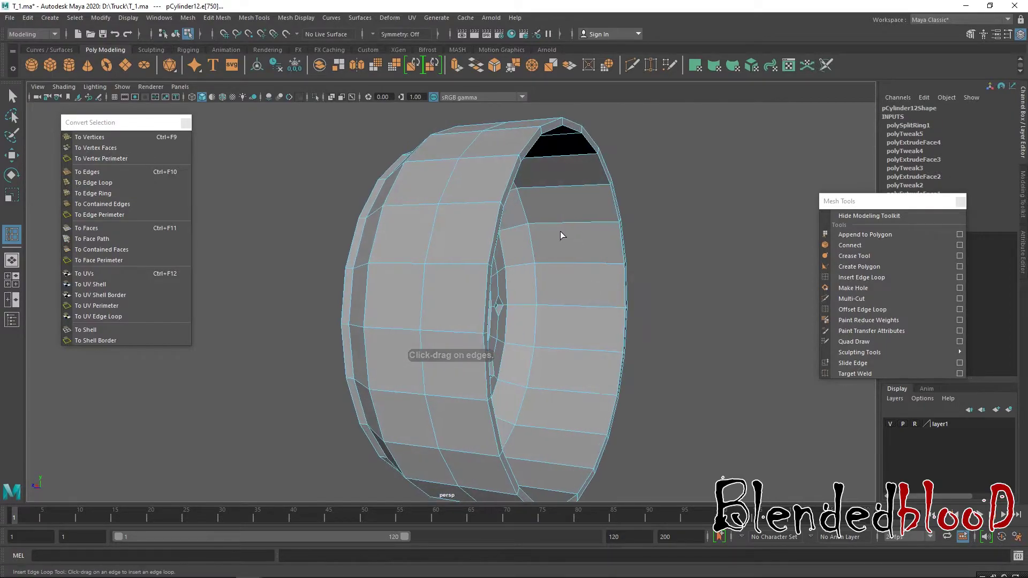
pyautogui.click(576, 262)
# Step: Select the outer and inner middle edge loops of the barrel and scale them up to bulge it outward
pyautogui.press('w')
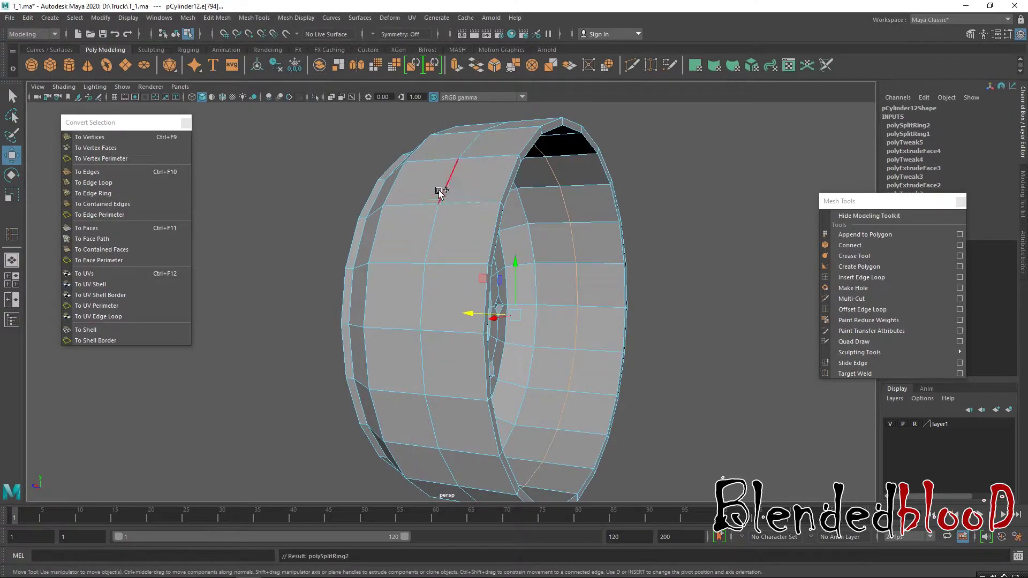
pyautogui.press('r')
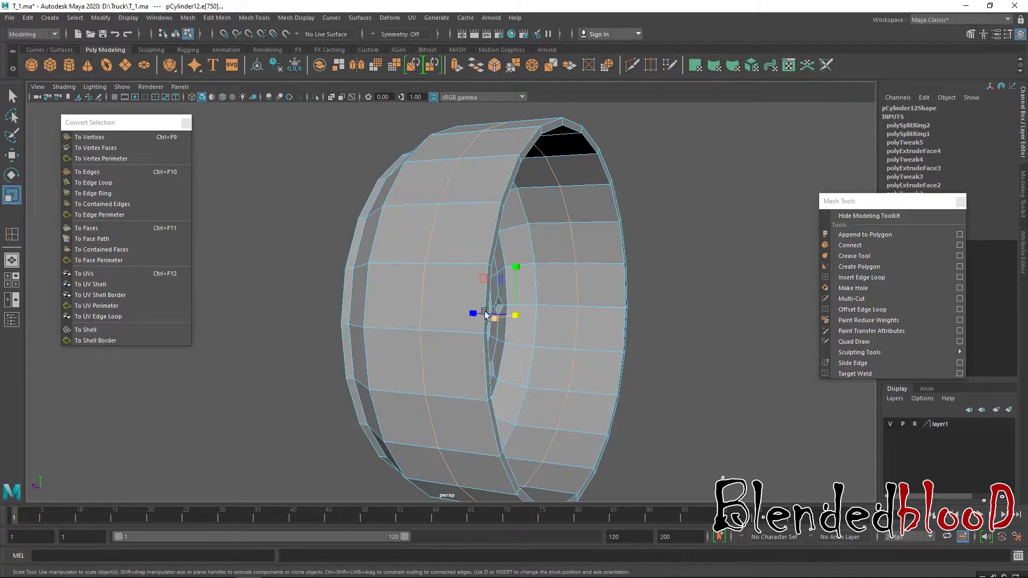
pyautogui.moveTo(474, 316); pyautogui.dragTo(686, 336)
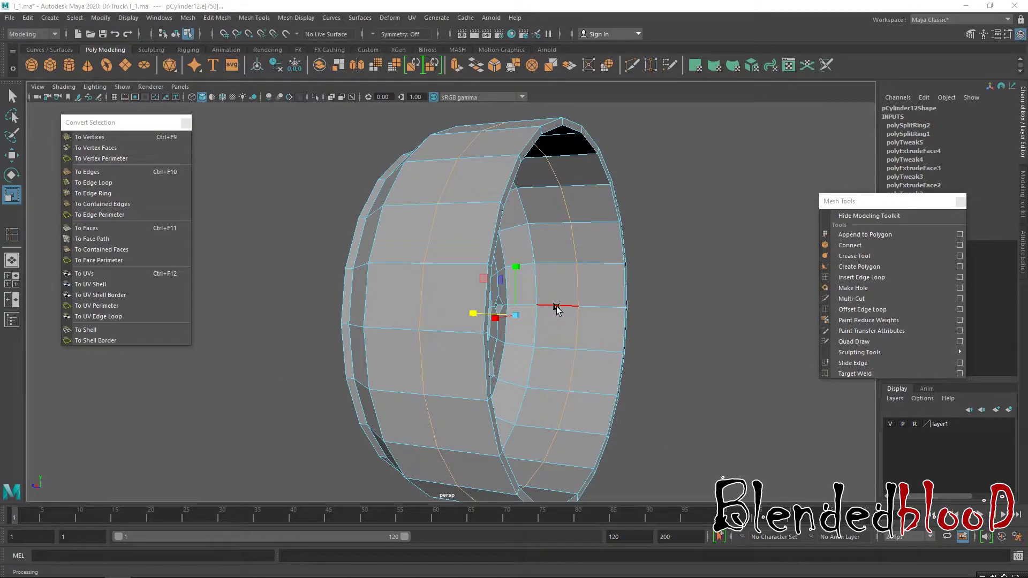
pyautogui.moveTo(557, 306)
pyautogui.keyDown('alt'); pyautogui.mouseDown()
pyautogui.moveTo(551, 294)
pyautogui.moveTo(555, 302)
pyautogui.mouseUp(); pyautogui.keyUp('alt')
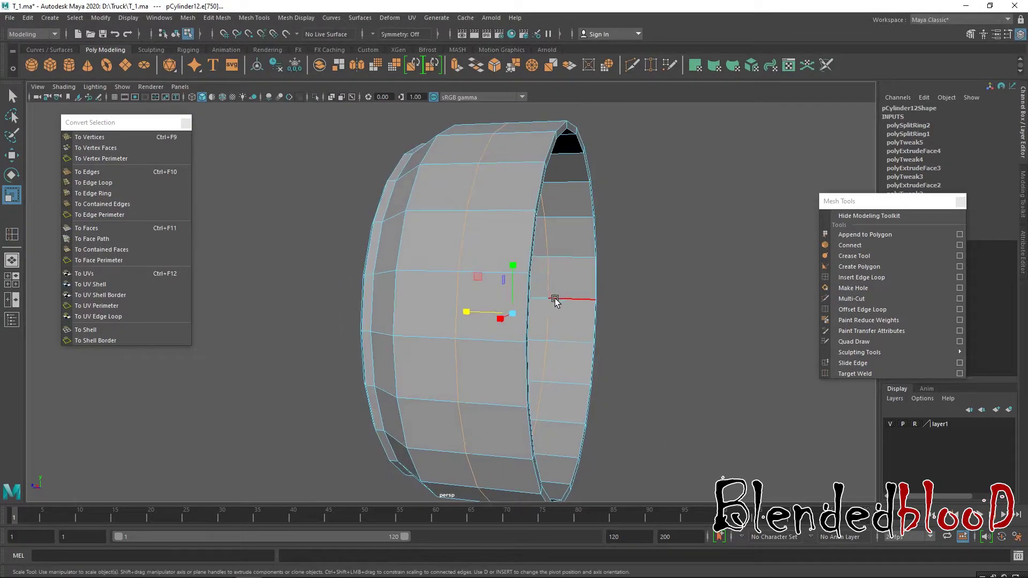
pyautogui.moveTo(473, 316); pyautogui.dragTo(548, 328)
# Step: Bevel the two middle edge loops with a fraction of 0.6 and 3 segments
pyautogui.hotkey('ctrl', 'b')
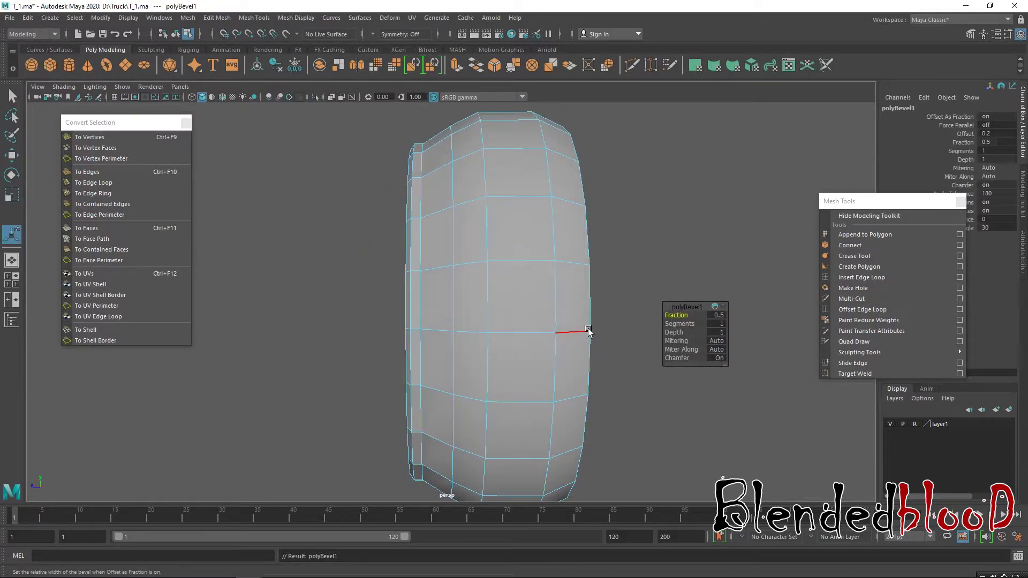
pyautogui.click(678, 324)
pyautogui.moveTo(679, 324)
pyautogui.mouseDown(button='middle')
pyautogui.moveTo(687, 326)
pyautogui.moveTo(676, 316)
pyautogui.moveTo(676, 325)
pyautogui.mouseUp(button='middle')
pyautogui.click(675, 316)
pyautogui.click(675, 324)
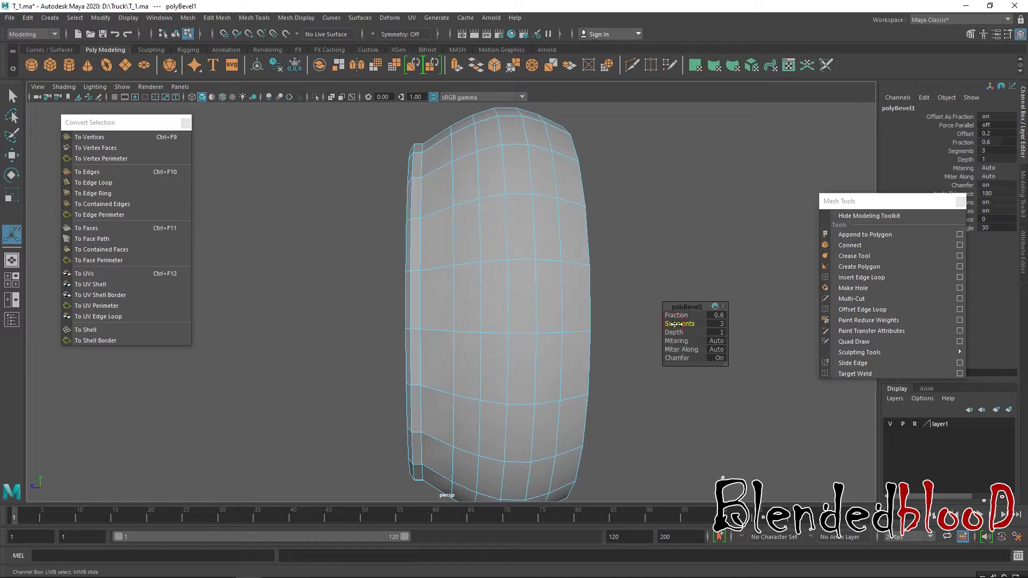
# Step: Select the edge loop just behind the flange on the outer wall and scale it inward to about 0.844
pyautogui.press('w')
pyautogui.keyDown('alt'); pyautogui.moveTo(492, 257); pyautogui.dragTo(501, 256); pyautogui.keyUp('alt')
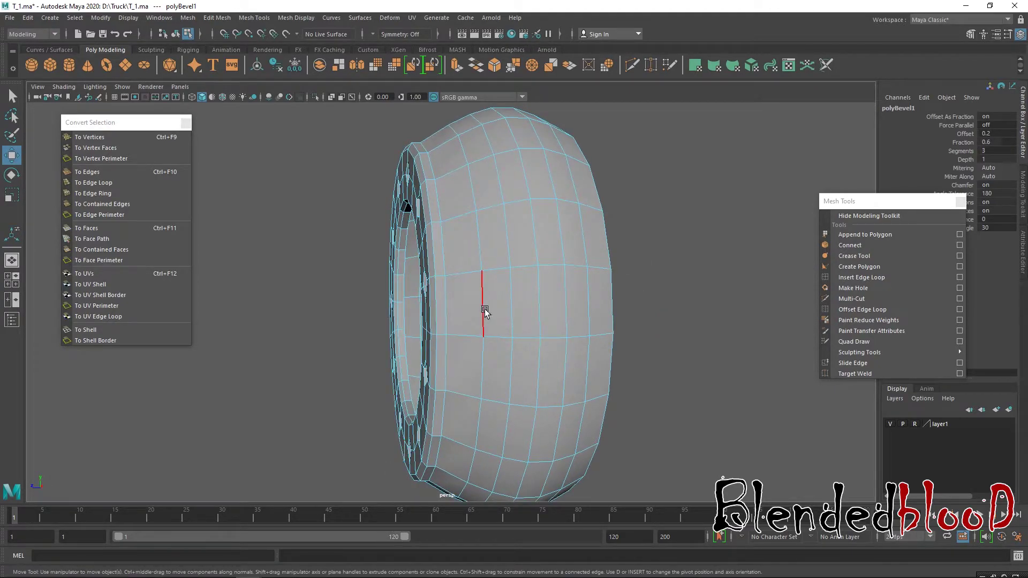
pyautogui.press('space')
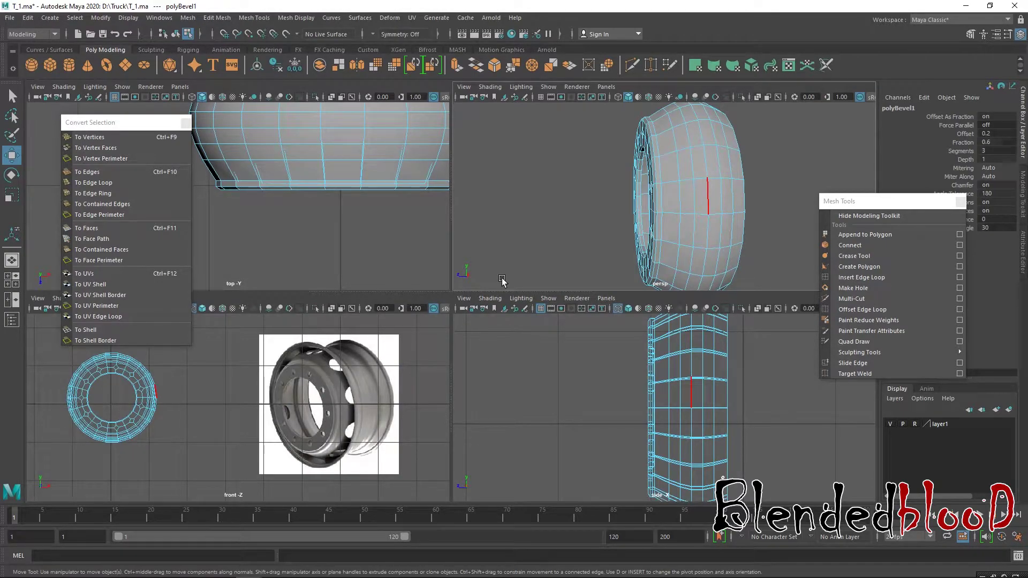
pyautogui.press('space')
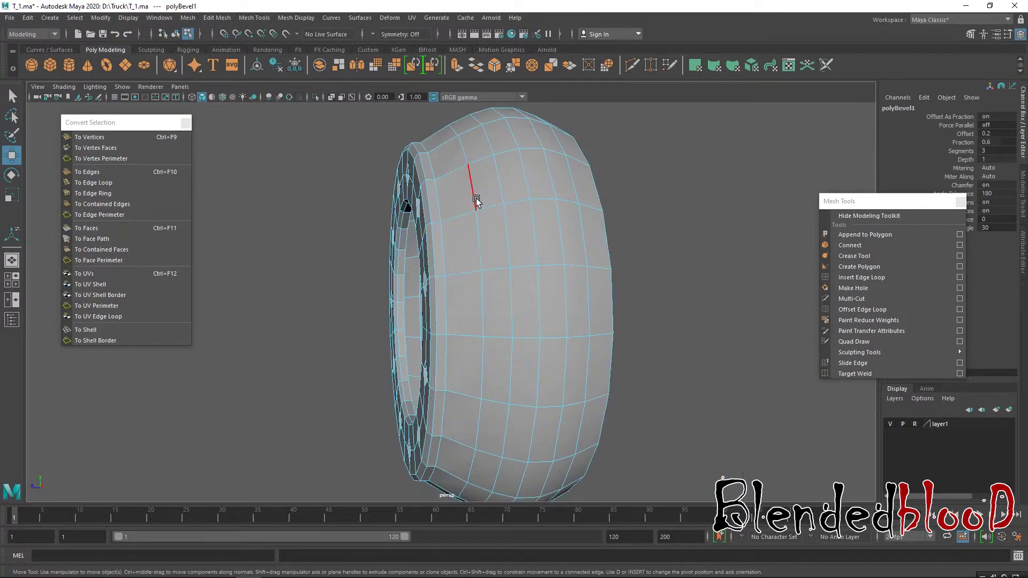
pyautogui.click(476, 200)
pyautogui.keyDown('alt'); pyautogui.moveTo(476, 201); pyautogui.dragTo(626, 225); pyautogui.keyUp('alt')
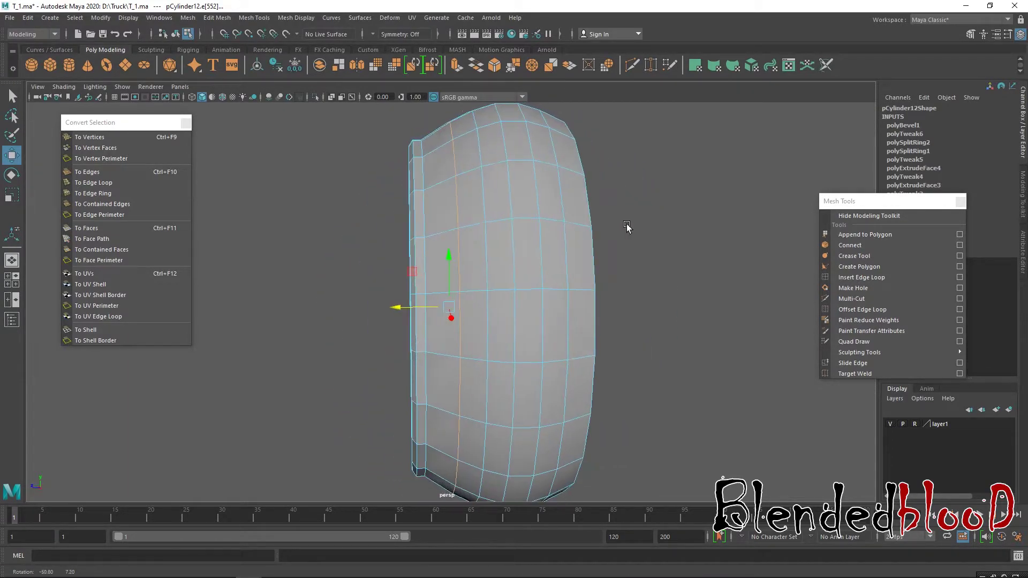
pyautogui.press('r')
pyautogui.moveTo(454, 312); pyautogui.dragTo(434, 287)
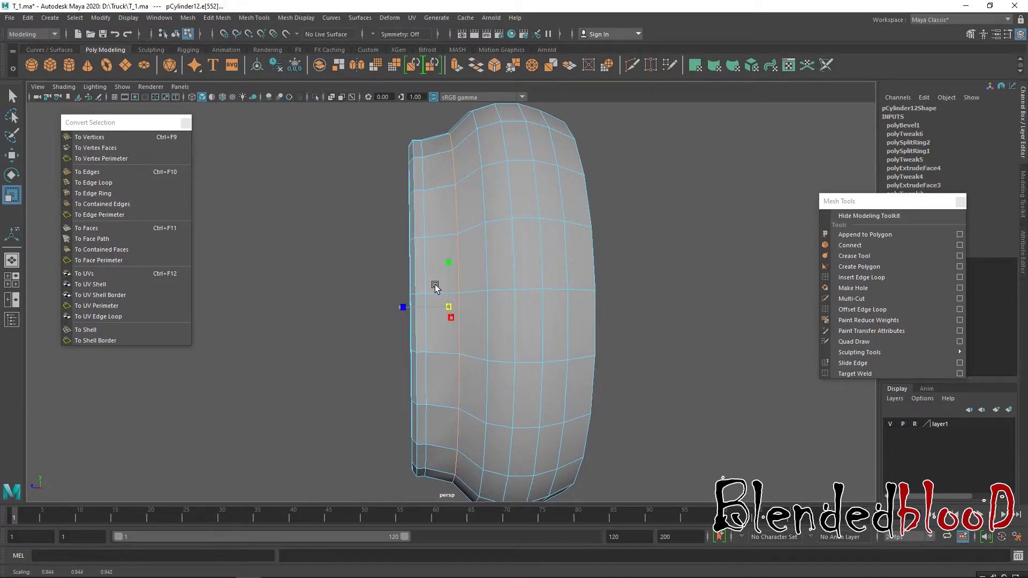
# Step: Shift the narrowed edge loop along Z and compare the barrel profile with the rim photo
pyautogui.press('w')
pyautogui.moveTo(394, 311); pyautogui.dragTo(550, 294)
pyautogui.press('r')
pyautogui.press('space')
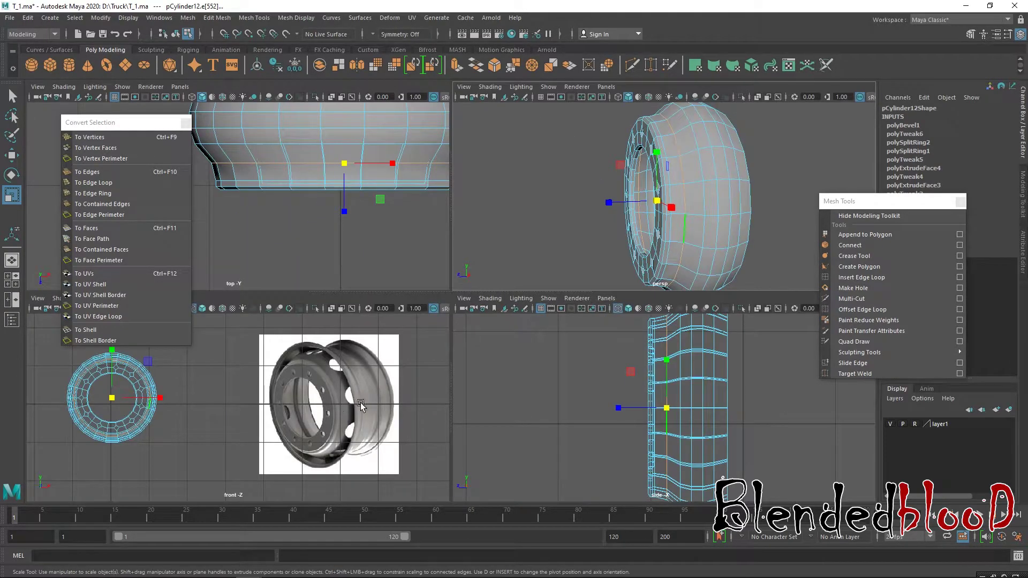
pyautogui.press('space')
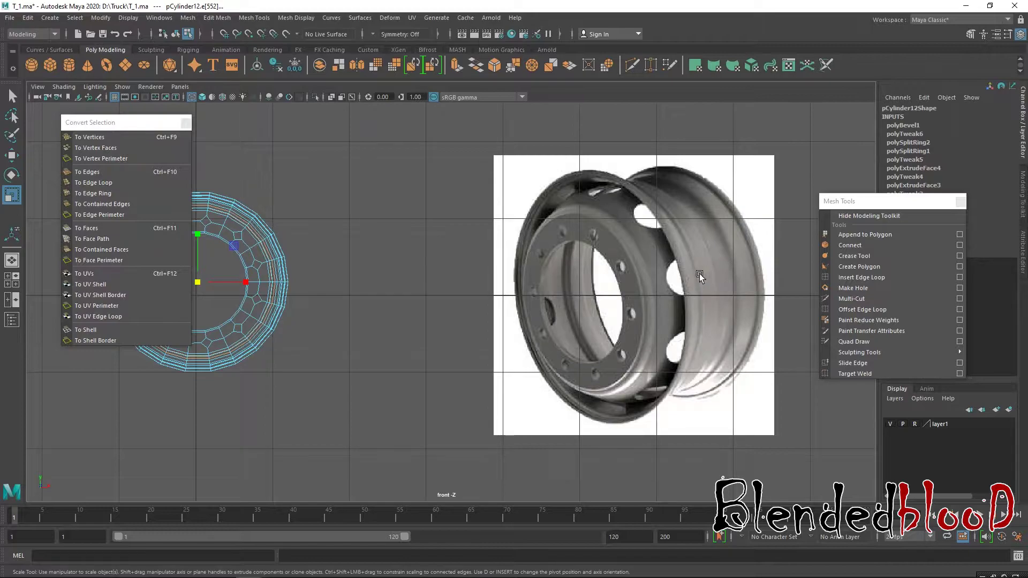
pyautogui.press('space')
pyautogui.press('space')
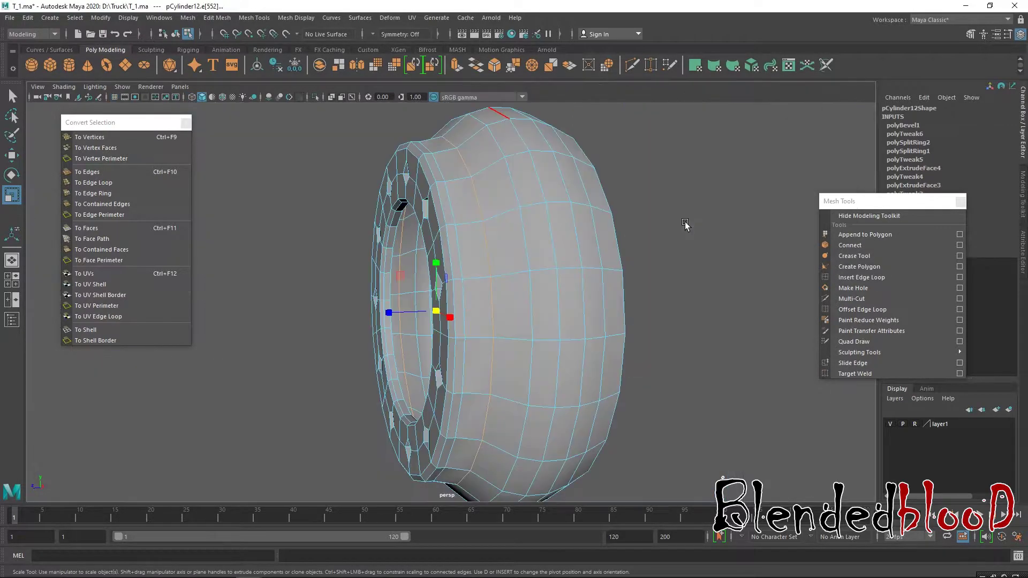
# Step: Inspect the rim in smooth preview, return to the unsmoothed display and switch to object mode
pyautogui.press('w')
pyautogui.keyDown('alt'); pyautogui.moveTo(614, 260); pyautogui.dragTo(615, 269); pyautogui.keyUp('alt')
pyautogui.press('3')
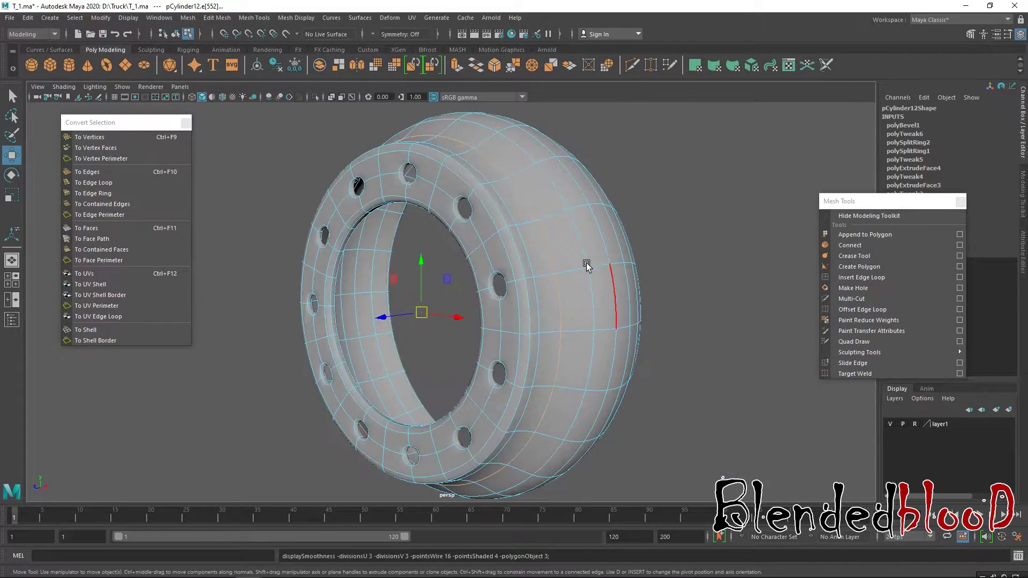
pyautogui.moveTo(569, 236); pyautogui.dragTo(605, 234, button='right')
pyautogui.click(605, 234)
pyautogui.press('1')
# Step: Insert three supporting edge loops around the inner lip of the bolt-hole flange
pyautogui.keyDown('alt'); pyautogui.moveTo(543, 280); pyautogui.dragTo(575, 247); pyautogui.keyUp('alt')
pyautogui.scroll(5, 575, 246)
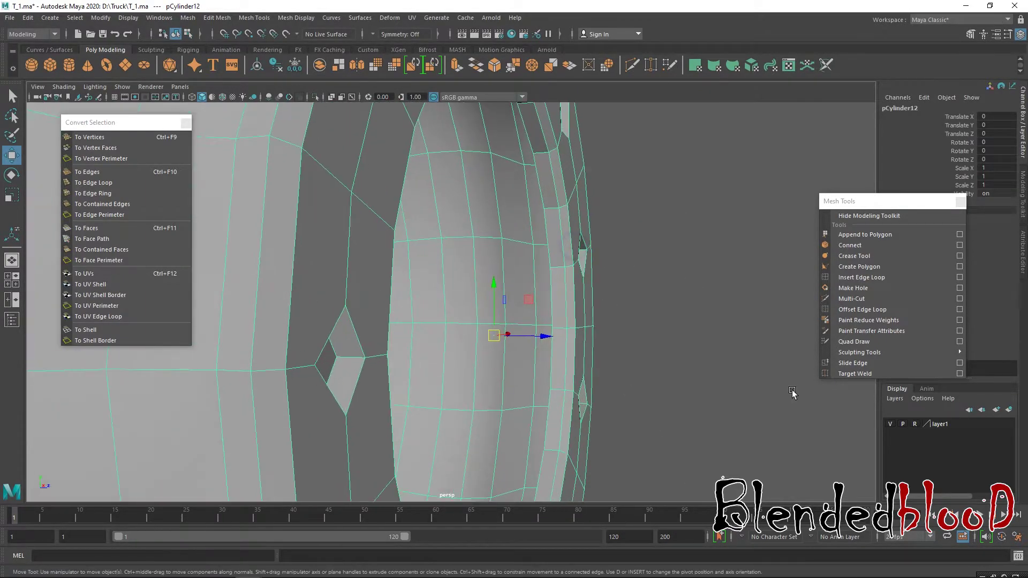
pyautogui.click(852, 277)
pyautogui.scroll(3, 583, 331)
pyautogui.keyDown('alt'); pyautogui.moveTo(583, 331); pyautogui.dragTo(570, 236); pyautogui.keyUp('alt')
pyautogui.keyDown('alt'); pyautogui.moveTo(570, 237); pyautogui.dragTo(659, 284); pyautogui.keyUp('alt')
pyautogui.keyDown('alt'); pyautogui.moveTo(659, 284); pyautogui.dragTo(505, 211, button='right'); pyautogui.keyUp('alt')
pyautogui.moveTo(505, 211)
pyautogui.keyDown('alt'); pyautogui.mouseDown()
pyautogui.moveTo(641, 292)
pyautogui.moveTo(606, 304)
pyautogui.moveTo(546, 280)
pyautogui.moveTo(496, 294)
pyautogui.moveTo(491, 207)
pyautogui.mouseUp(); pyautogui.keyUp('alt')
pyautogui.keyDown('alt'); pyautogui.moveTo(491, 207); pyautogui.dragTo(546, 349, button='right'); pyautogui.keyUp('alt')
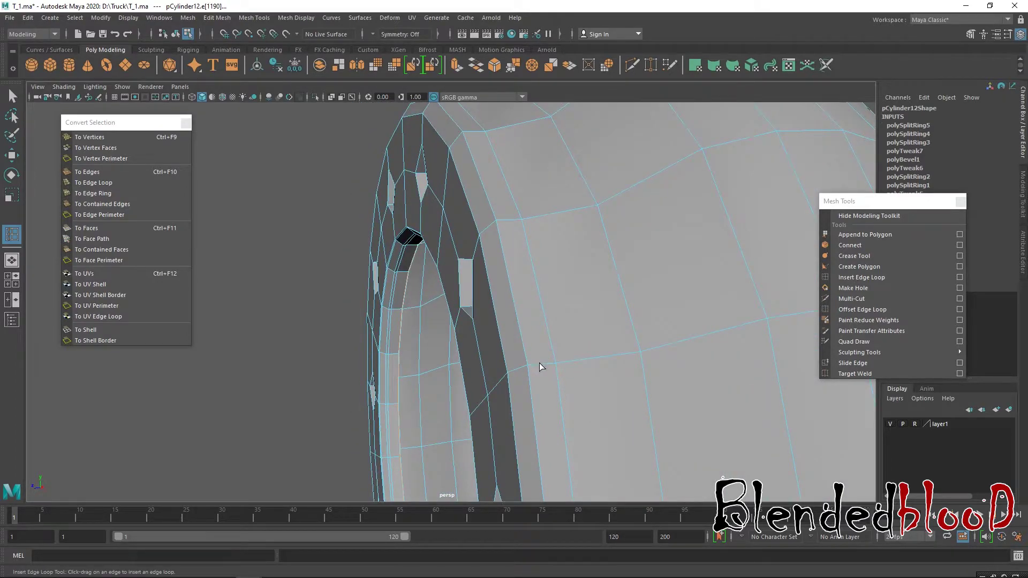
# Step: Insert supporting edge loops on the outer wall on both sides of the flange-to-barrel corner and farther back on the barrel
pyautogui.click(531, 368)
pyautogui.click(563, 361)
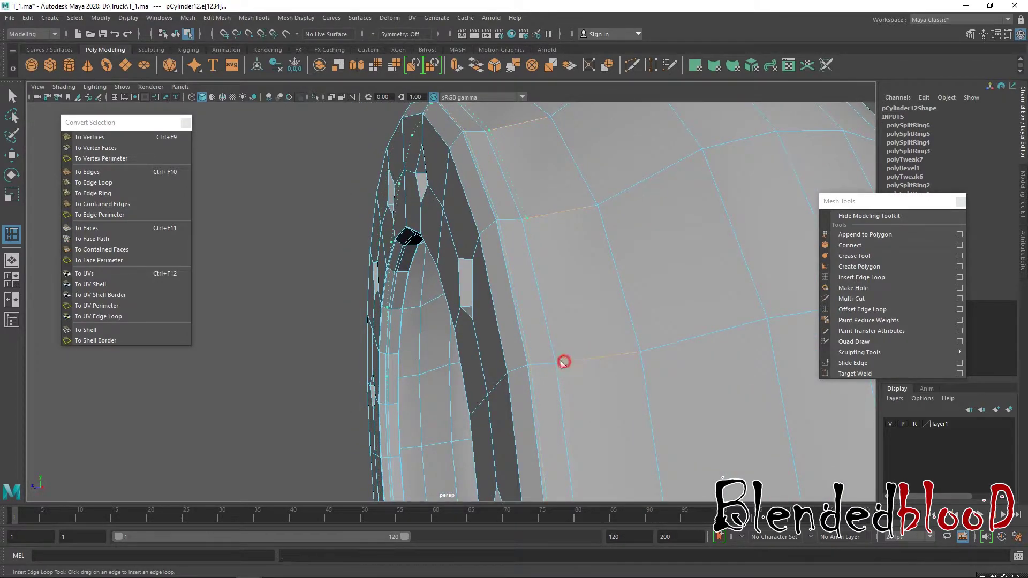
pyautogui.keyDown('alt'); pyautogui.moveTo(560, 361); pyautogui.dragTo(545, 327, button='right'); pyautogui.keyUp('alt')
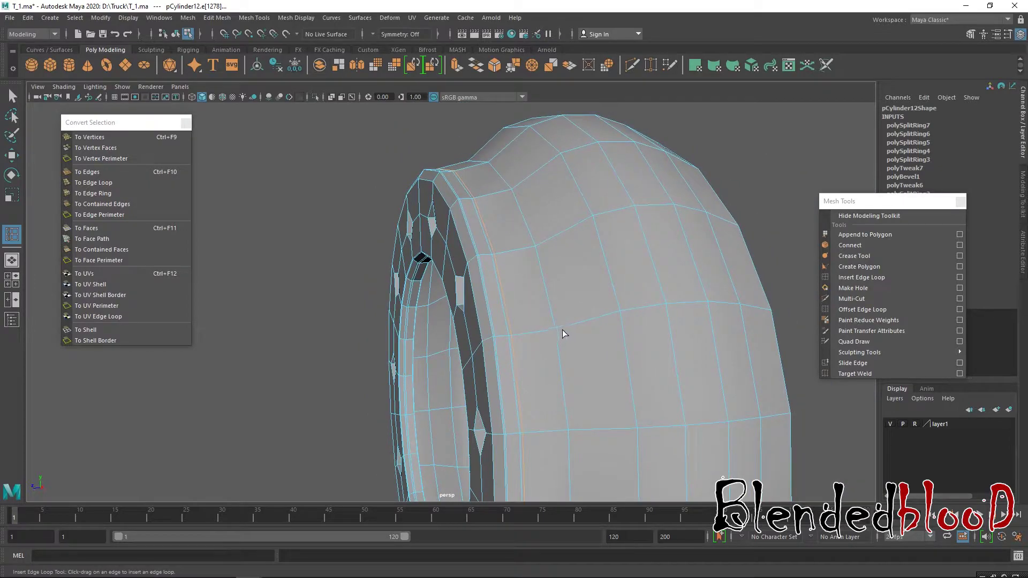
pyautogui.click(558, 330)
# Step: Insert a supporting edge loop close to the outer rim of the bolt-hole flange
pyautogui.keyDown('alt'); pyautogui.moveTo(609, 342); pyautogui.dragTo(589, 322); pyautogui.keyUp('alt')
pyautogui.moveTo(589, 321)
pyautogui.keyDown('alt'); pyautogui.mouseDown(button='right')
pyautogui.moveTo(544, 417)
pyautogui.moveTo(497, 265)
pyautogui.moveTo(590, 323)
pyautogui.moveTo(540, 344)
pyautogui.moveTo(573, 289)
pyautogui.moveTo(585, 317)
pyautogui.mouseUp(button='right'); pyautogui.keyUp('alt')
pyautogui.keyDown('alt'); pyautogui.moveTo(586, 317); pyautogui.dragTo(595, 248); pyautogui.keyUp('alt')
pyautogui.keyDown('alt'); pyautogui.moveTo(571, 200); pyautogui.dragTo(510, 241); pyautogui.keyUp('alt')
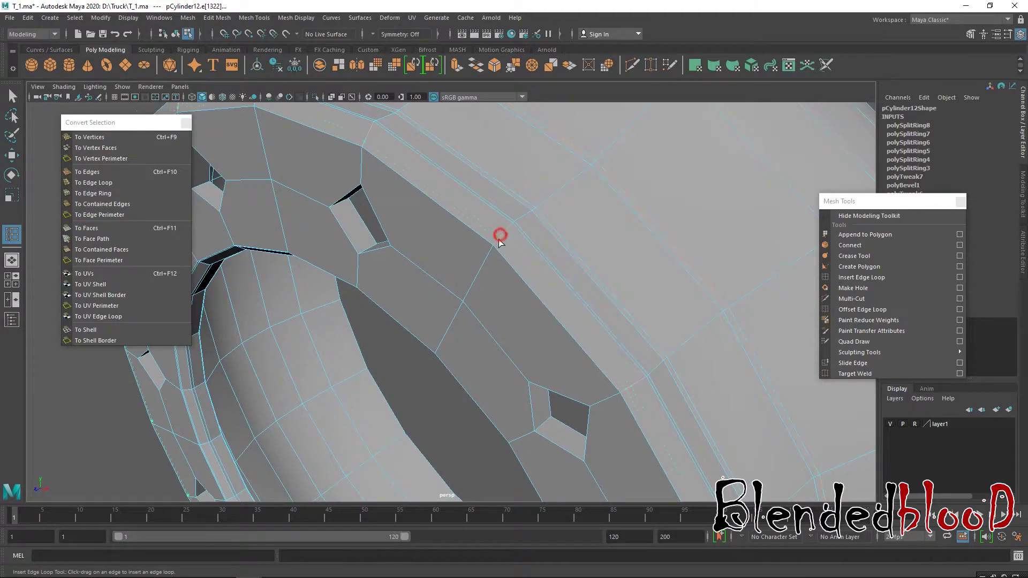
pyautogui.keyDown('alt'); pyautogui.moveTo(470, 264); pyautogui.dragTo(509, 230, button='right'); pyautogui.keyUp('alt')
pyautogui.keyDown('alt'); pyautogui.moveTo(508, 230); pyautogui.dragTo(550, 188); pyautogui.keyUp('alt')
pyautogui.click(598, 251)
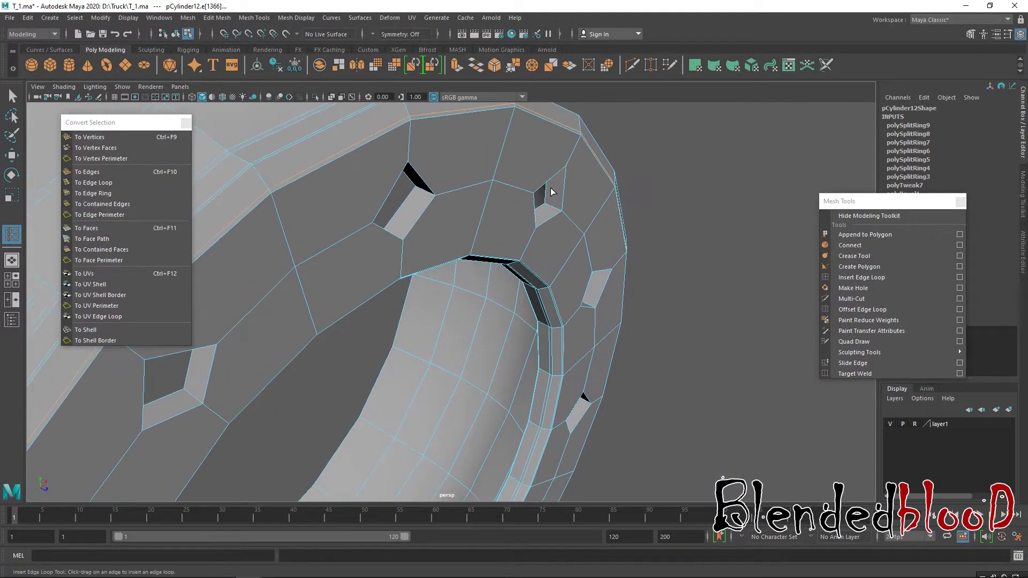
# Step: Examine the flange's bolt holes up close in smooth preview, then return to the unsmoothed display
pyautogui.press('w')
pyautogui.press('3')
pyautogui.keyDown('alt'); pyautogui.moveTo(621, 270); pyautogui.dragTo(498, 250); pyautogui.keyUp('alt')
pyautogui.keyDown('alt'); pyautogui.moveTo(498, 250); pyautogui.dragTo(477, 211, button='middle'); pyautogui.keyUp('alt')
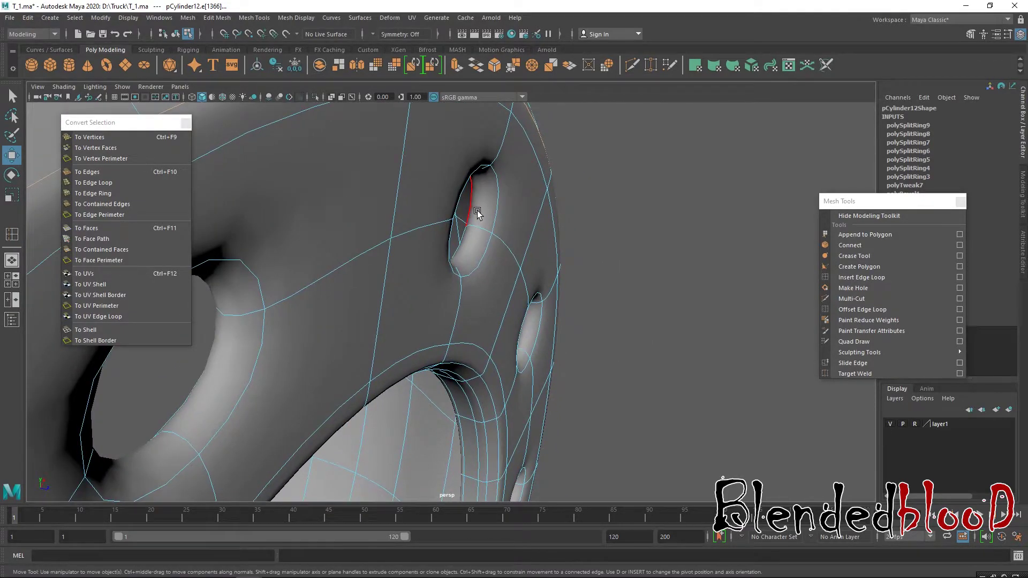
pyautogui.press('1')
# Step: Switch to face selection and select the inner wall faces of the first bolt holes
pyautogui.moveTo(482, 205); pyautogui.dragTo(482, 229, button='right')
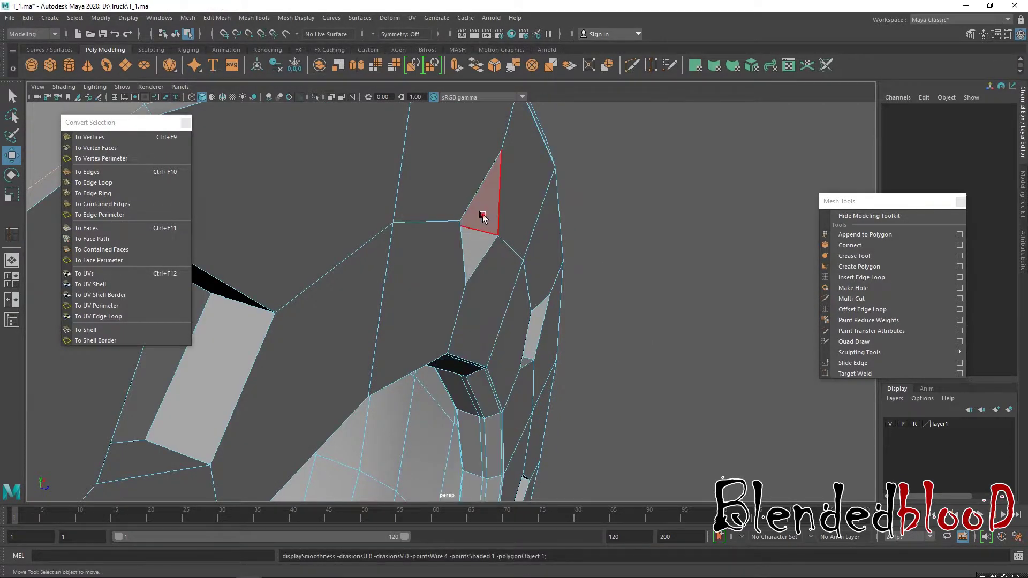
pyautogui.click(484, 195)
pyautogui.scroll(5, 490, 264)
pyautogui.keyDown('shift'); pyautogui.click(507, 260); pyautogui.keyUp('shift')
pyautogui.keyDown('alt'); pyautogui.moveTo(559, 307); pyautogui.dragTo(467, 315); pyautogui.keyUp('alt')
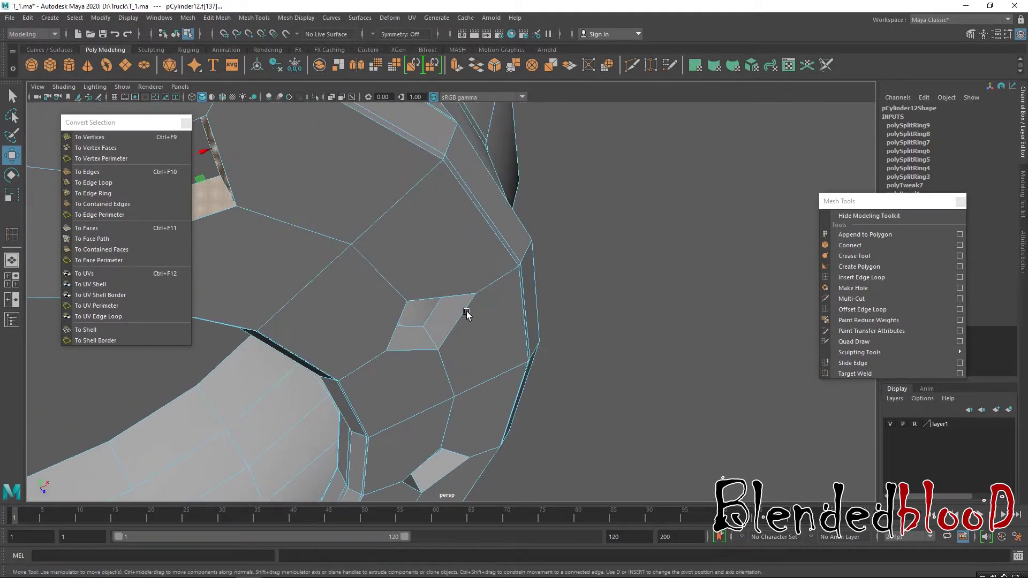
pyautogui.keyDown('shift'); pyautogui.click(446, 313); pyautogui.keyUp('shift')
pyautogui.keyDown('shift'); pyautogui.click(407, 332); pyautogui.keyUp('shift')
# Step: Add the inner wall faces of the neighbouring bolt holes around the flange to the selection
pyautogui.keyDown('alt'); pyautogui.moveTo(506, 306); pyautogui.dragTo(550, 195, button='middle'); pyautogui.keyUp('alt')
pyautogui.keyDown('alt'); pyautogui.moveTo(543, 247); pyautogui.dragTo(430, 232); pyautogui.keyUp('alt')
pyautogui.keyDown('shift'); pyautogui.click(386, 202); pyautogui.keyUp('shift')
pyautogui.keyDown('alt'); pyautogui.moveTo(356, 230); pyautogui.dragTo(450, 258); pyautogui.keyUp('alt')
pyautogui.keyDown('shift'); pyautogui.click(452, 267); pyautogui.keyUp('shift')
pyautogui.keyDown('alt'); pyautogui.moveTo(390, 294); pyautogui.dragTo(621, 329); pyautogui.keyUp('alt')
pyautogui.click(438, 255)
pyautogui.click(602, 213)
# Step: Complete the selection with the inner wall faces of the remaining bolt holes
pyautogui.keyDown('alt'); pyautogui.moveTo(621, 329); pyautogui.dragTo(661, 412, button='right'); pyautogui.keyUp('alt')
pyautogui.keyDown('alt'); pyautogui.moveTo(660, 413); pyautogui.dragTo(562, 275); pyautogui.keyUp('alt')
pyautogui.moveTo(562, 276); pyautogui.dragTo(574, 294, button='middle')
pyautogui.click(570, 193)
pyautogui.moveTo(571, 192); pyautogui.dragTo(631, 192, button='middle')
pyautogui.click(667, 178)
pyautogui.keyDown('alt'); pyautogui.moveTo(668, 178); pyautogui.dragTo(508, 257); pyautogui.keyUp('alt')
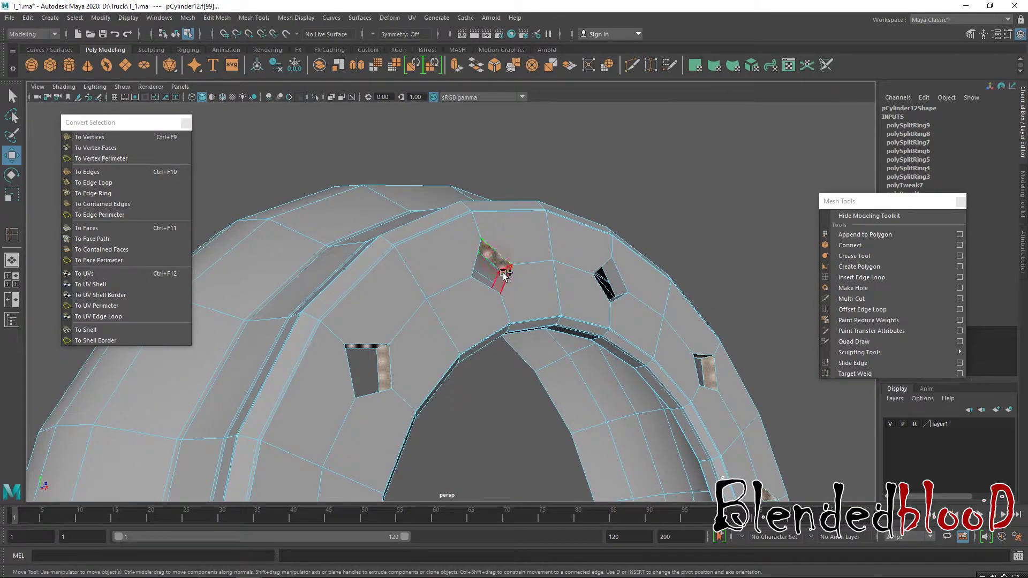
pyautogui.click(608, 281)
pyautogui.keyDown('alt'); pyautogui.moveTo(608, 281); pyautogui.dragTo(616, 363); pyautogui.keyUp('alt')
pyautogui.keyDown('ctrl'); pyautogui.click(572, 297); pyautogui.keyUp('ctrl')
# Step: Extrude the selected inner wall faces of the bolt holes and scale them to about 0.97 along the Z axis
pyautogui.keyDown('alt'); pyautogui.moveTo(652, 362); pyautogui.dragTo(530, 254, button='right'); pyautogui.keyUp('alt')
pyautogui.keyDown('alt'); pyautogui.moveTo(564, 274); pyautogui.dragTo(558, 167, button='middle'); pyautogui.keyUp('alt')
pyautogui.keyDown('alt'); pyautogui.moveTo(613, 339); pyautogui.dragTo(545, 317); pyautogui.keyUp('alt')
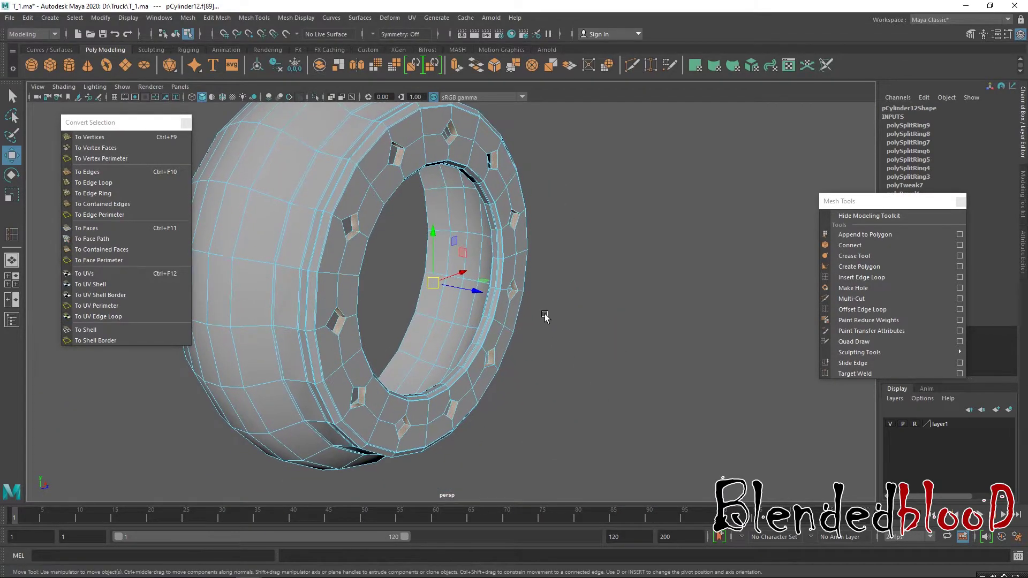
pyautogui.keyDown('alt'); pyautogui.moveTo(458, 262); pyautogui.dragTo(511, 214); pyautogui.keyUp('alt')
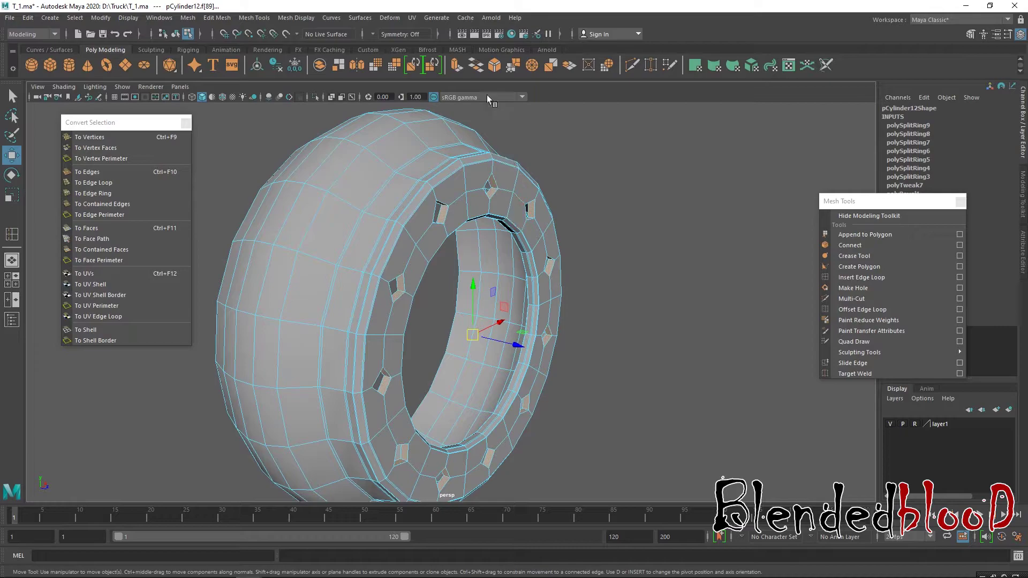
pyautogui.click(454, 65)
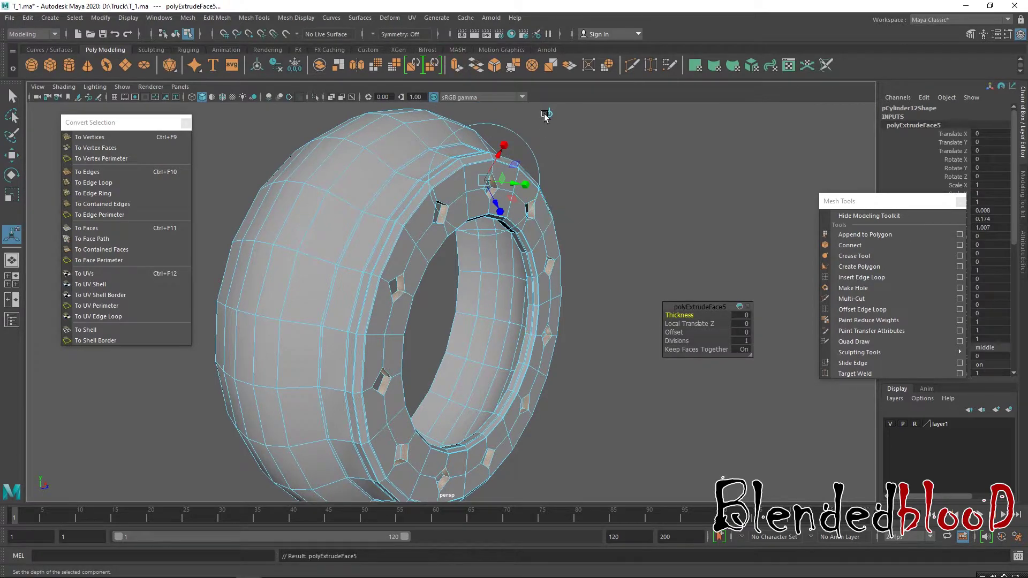
pyautogui.scroll(2, 538, 234)
pyautogui.press('r')
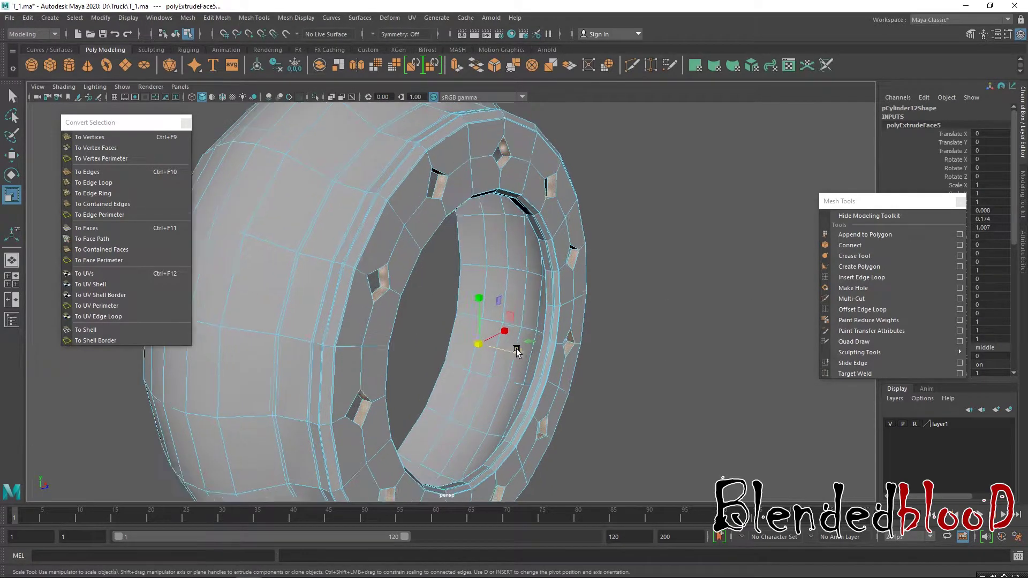
pyautogui.scroll(2, 522, 365)
pyautogui.moveTo(523, 365); pyautogui.dragTo(520, 363)
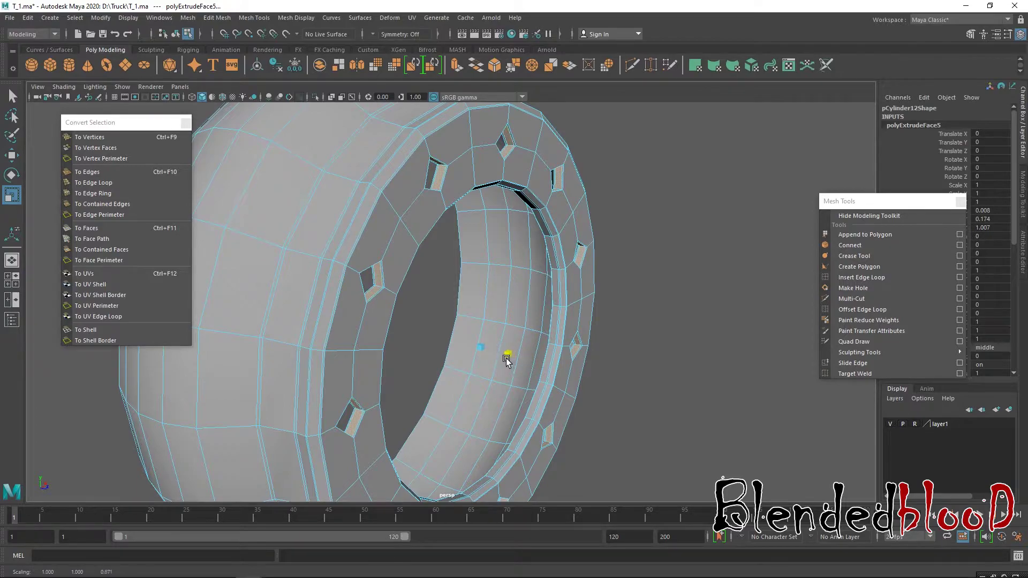
pyautogui.press('w')
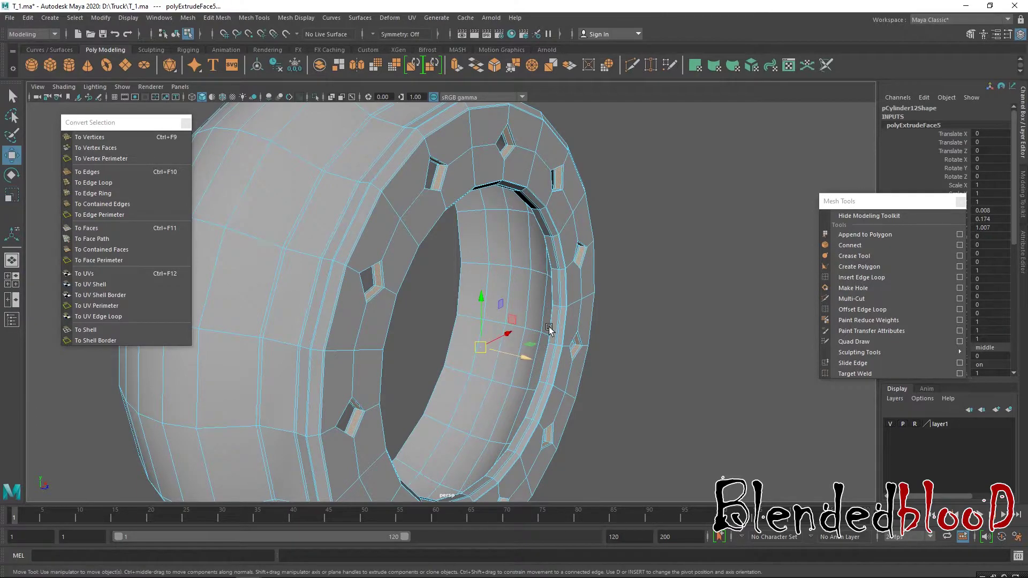
# Step: Return to object selection in smooth preview and examine the rim's bolt holes and barrel from several sides
pyautogui.press('3')
pyautogui.moveTo(561, 177); pyautogui.dragTo(603, 157, button='right')
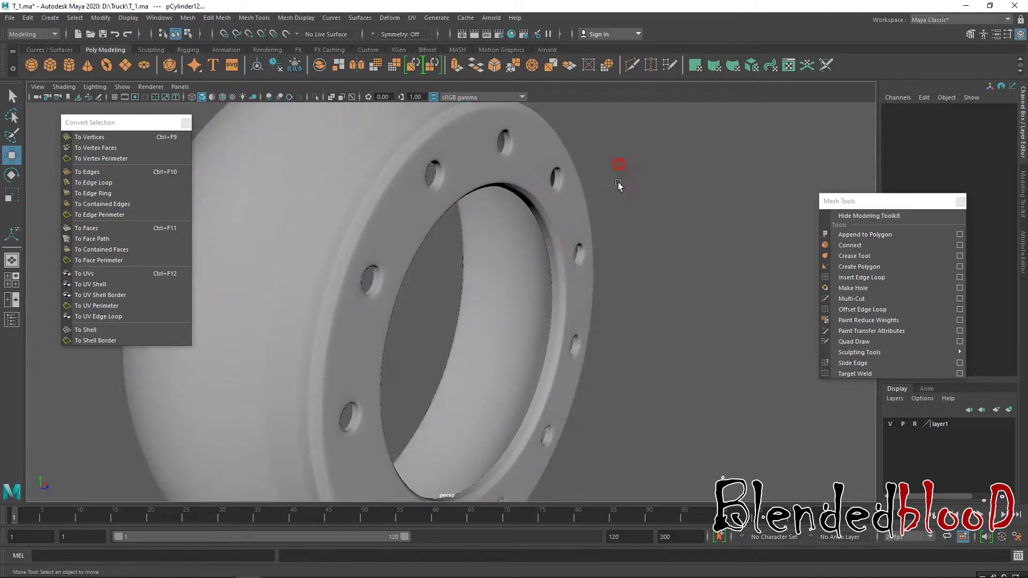
pyautogui.scroll(2, 626, 192)
pyautogui.scroll(-5, 616, 235)
pyautogui.keyDown('alt'); pyautogui.moveTo(664, 346); pyautogui.dragTo(508, 384); pyautogui.keyUp('alt')
pyautogui.scroll(-5, 593, 349)
pyautogui.click(562, 349)
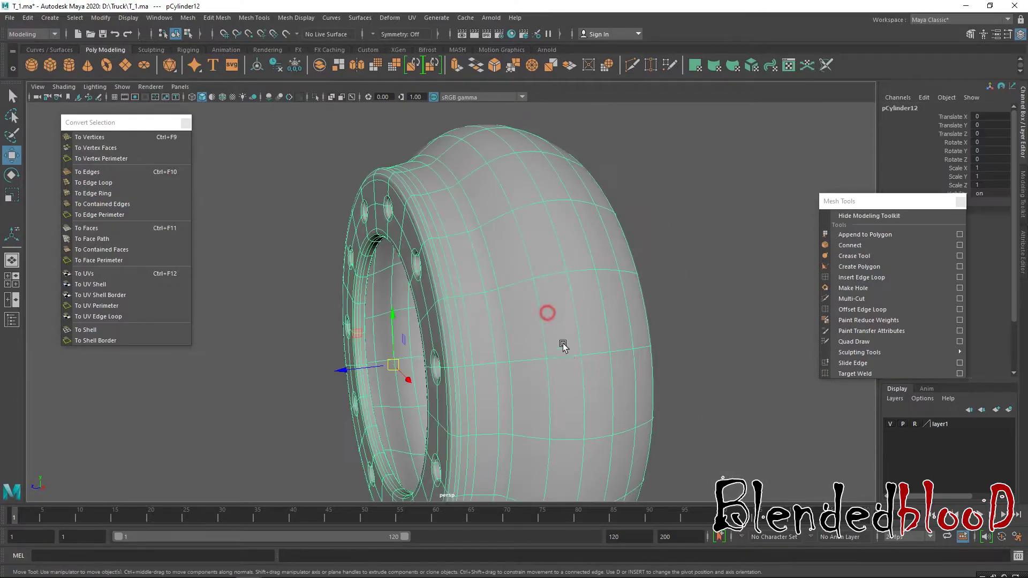
pyautogui.keyDown('alt'); pyautogui.moveTo(562, 349); pyautogui.dragTo(537, 371); pyautogui.keyUp('alt')
pyautogui.click(662, 364)
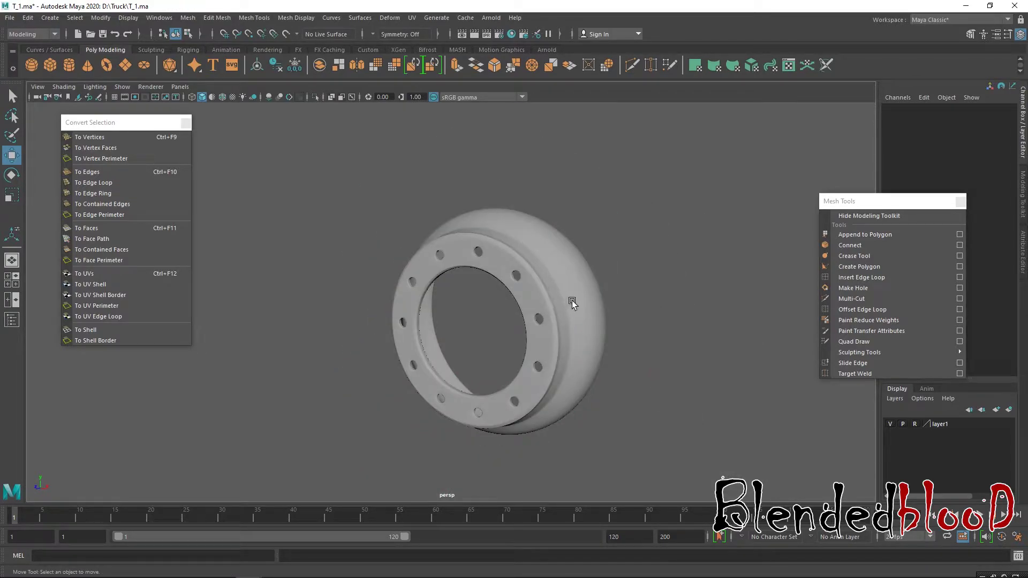
# Step: Show the four-view layout, frame the whole rim in the side view, and display the top and perspective views in wireframe
pyautogui.press('space')
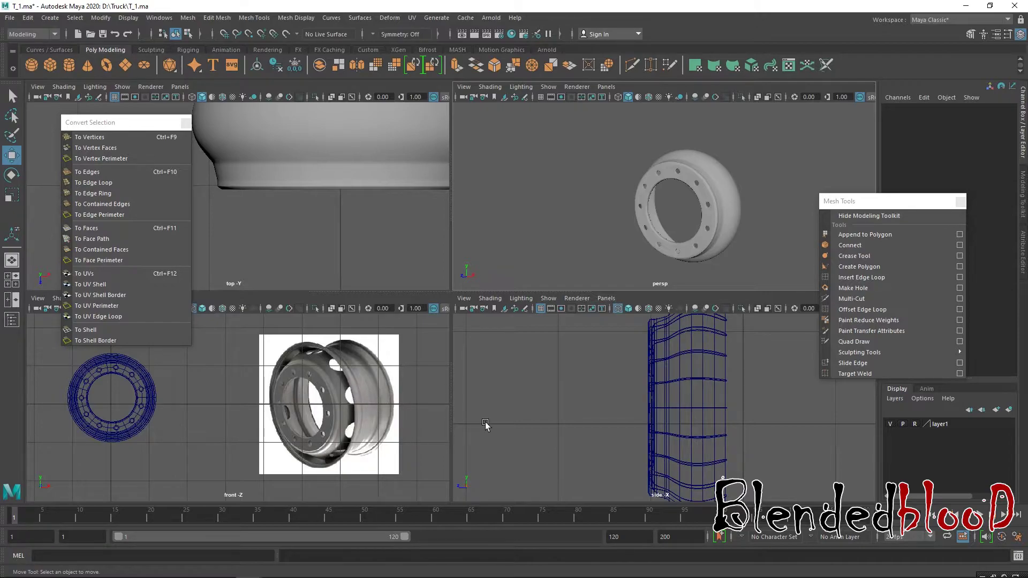
pyautogui.scroll(-3, 706, 417)
pyautogui.keyDown('alt'); pyautogui.moveTo(667, 420); pyautogui.dragTo(624, 403, button='middle'); pyautogui.keyUp('alt')
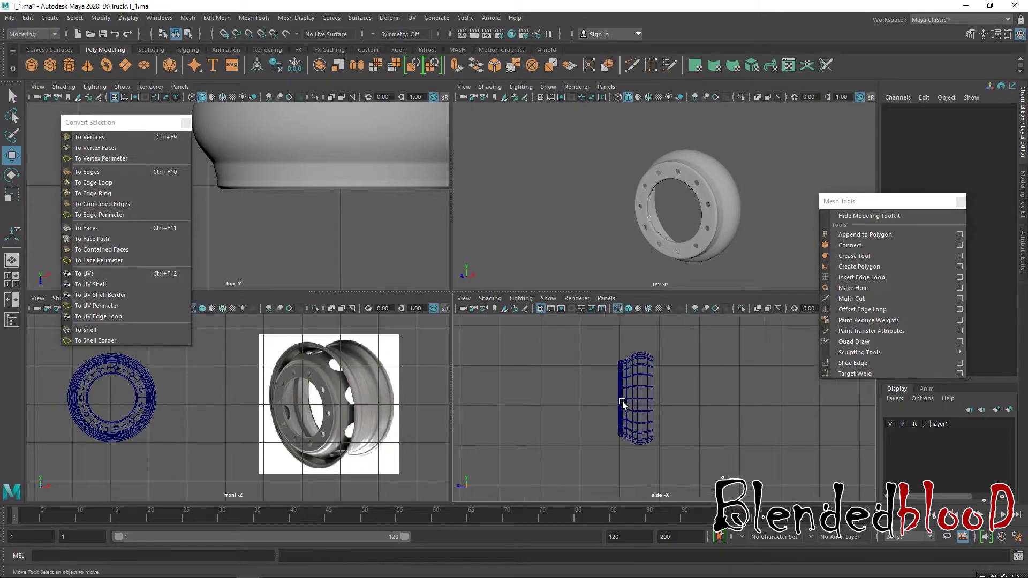
pyautogui.scroll(2, 624, 403)
pyautogui.click(364, 247)
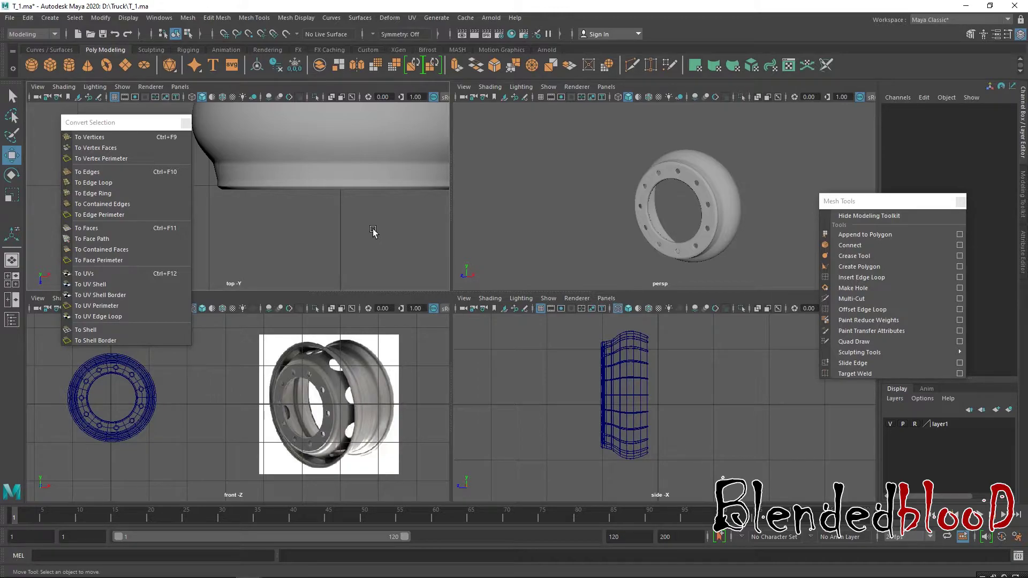
pyautogui.press('4')
pyautogui.press('4')
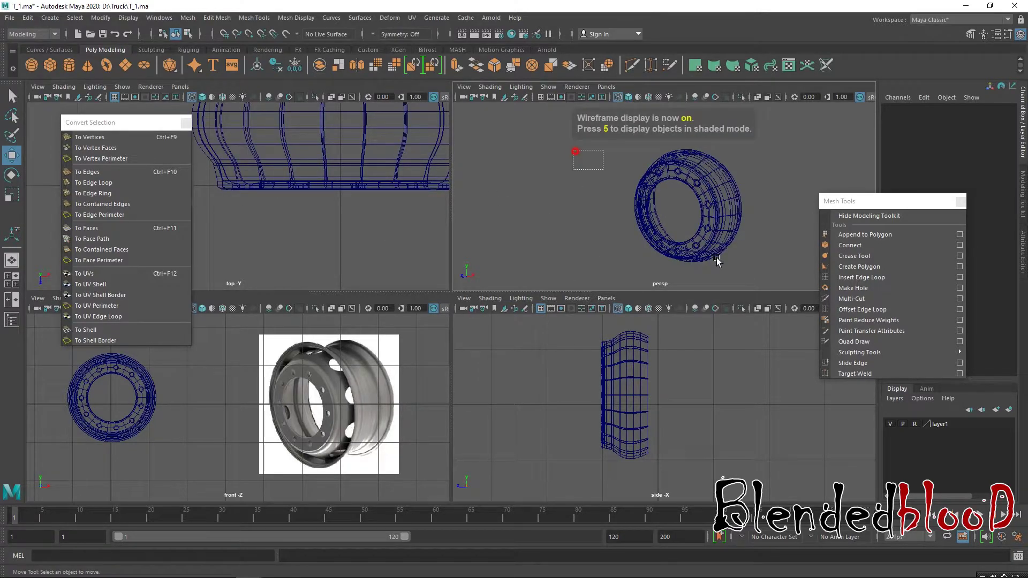
# Step: Select the rim and delete its construction history
pyautogui.click(718, 261)
pyautogui.click(28, 18)
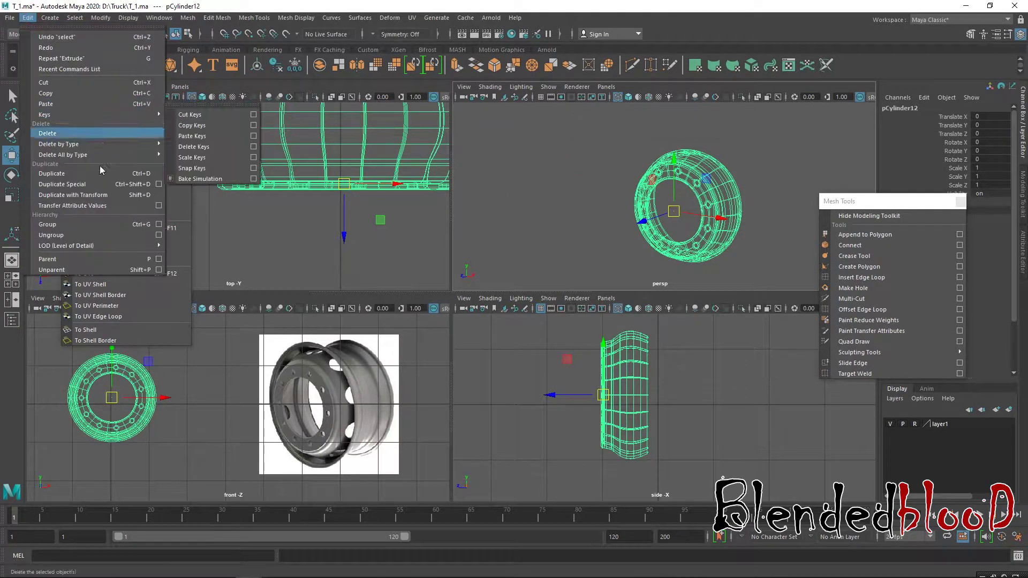
pyautogui.click(198, 155)
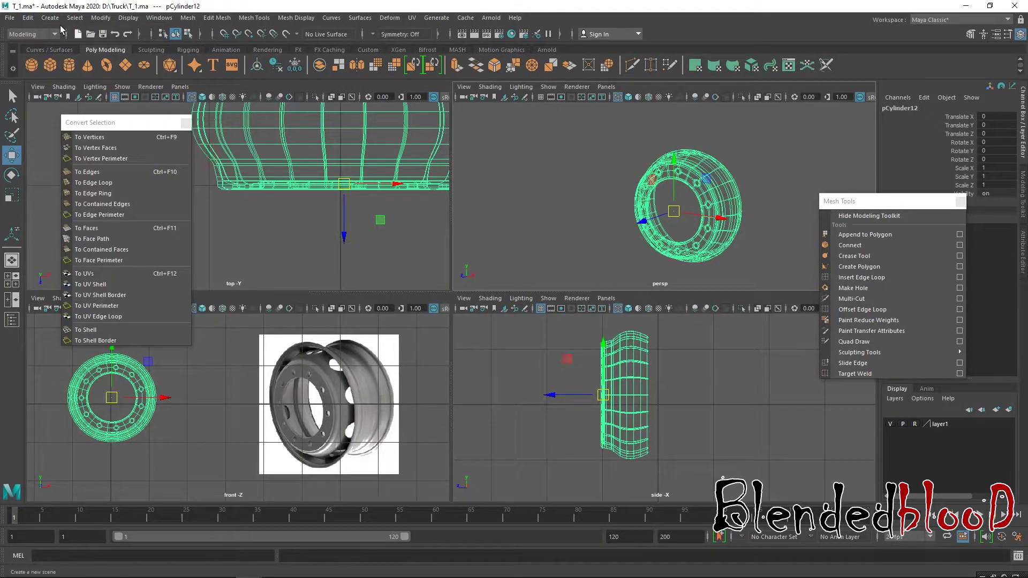
# Step: Save the scene over the existing T_1.ma in D:\Truck
pyautogui.click(10, 18)
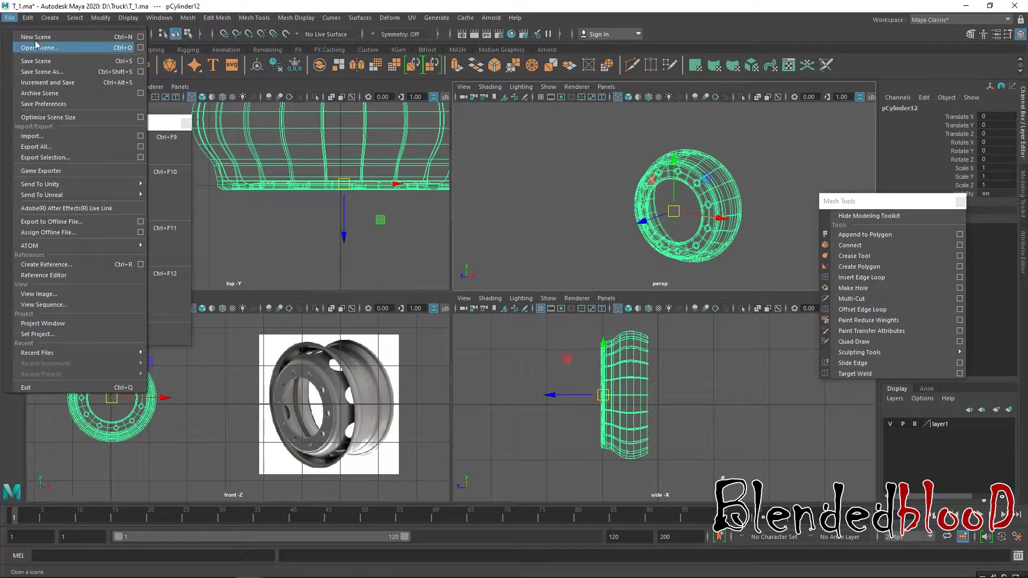
pyautogui.press('Escape')
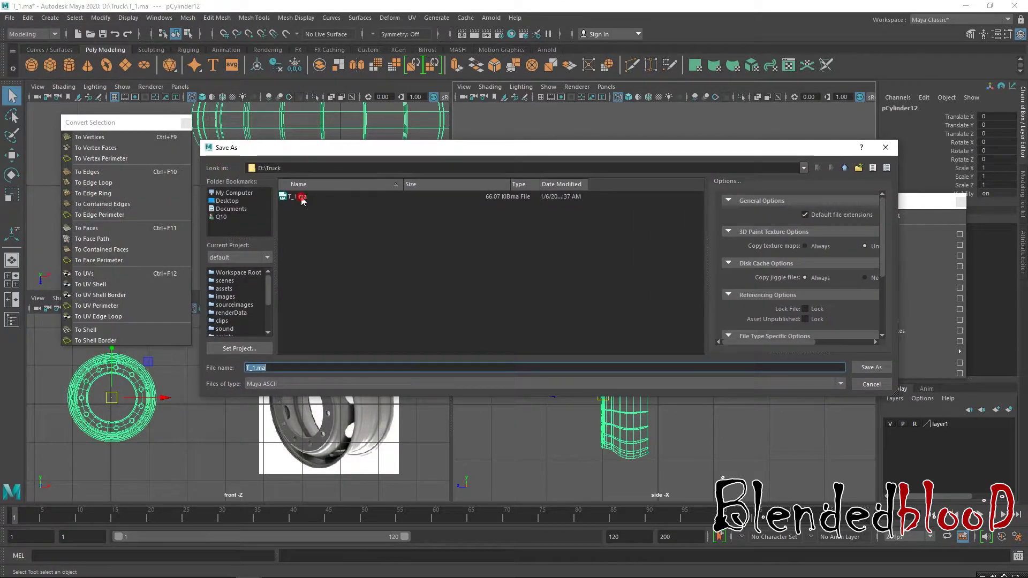
pyautogui.doubleClick(299, 197)
pyautogui.click(526, 285)
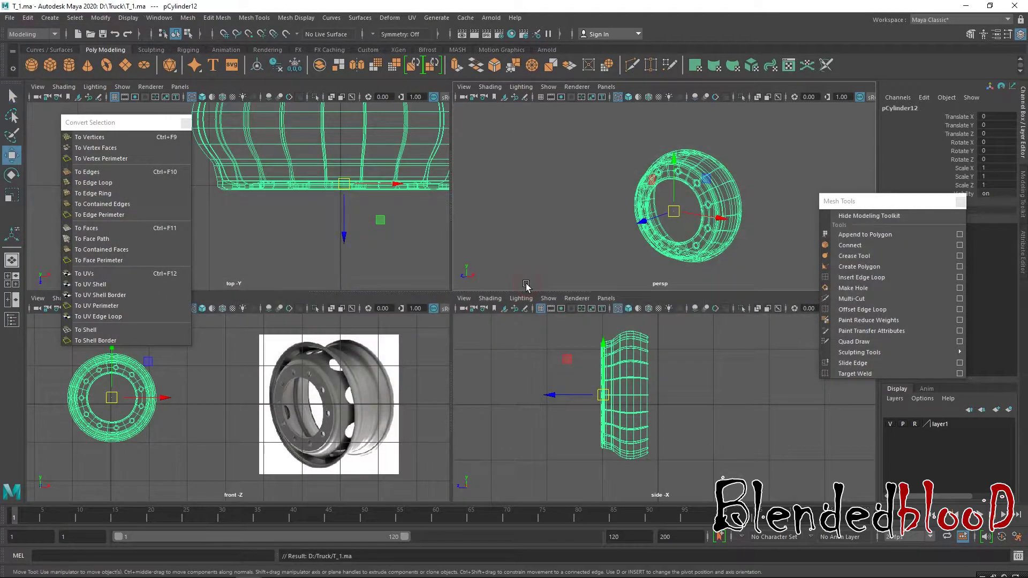
# Step: Move the Mesh Tools window clear of the side view and deselect the rim
pyautogui.scroll(1, 560, 395)
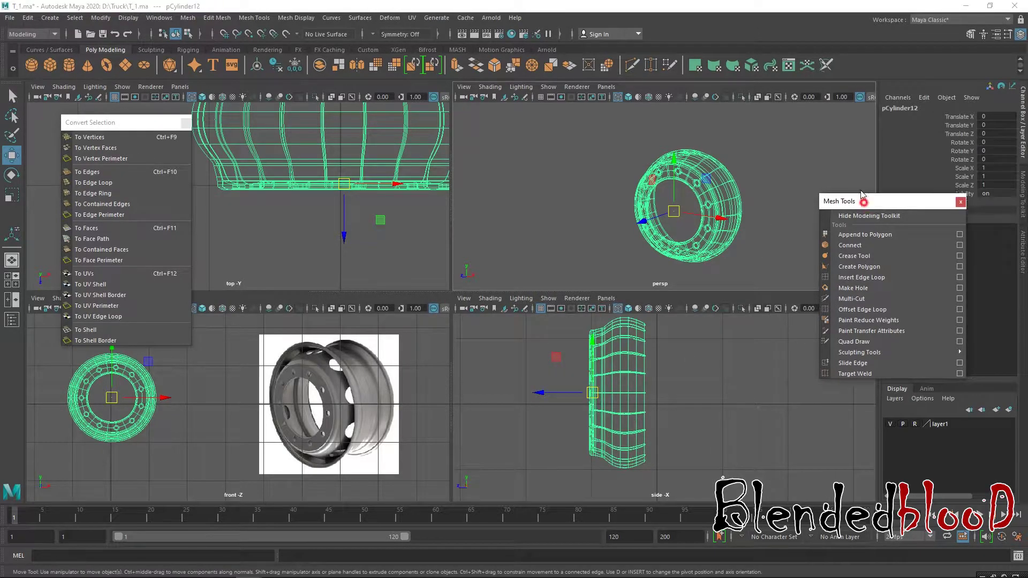
pyautogui.moveTo(857, 200); pyautogui.dragTo(809, 75)
pyautogui.scroll(1, 622, 428)
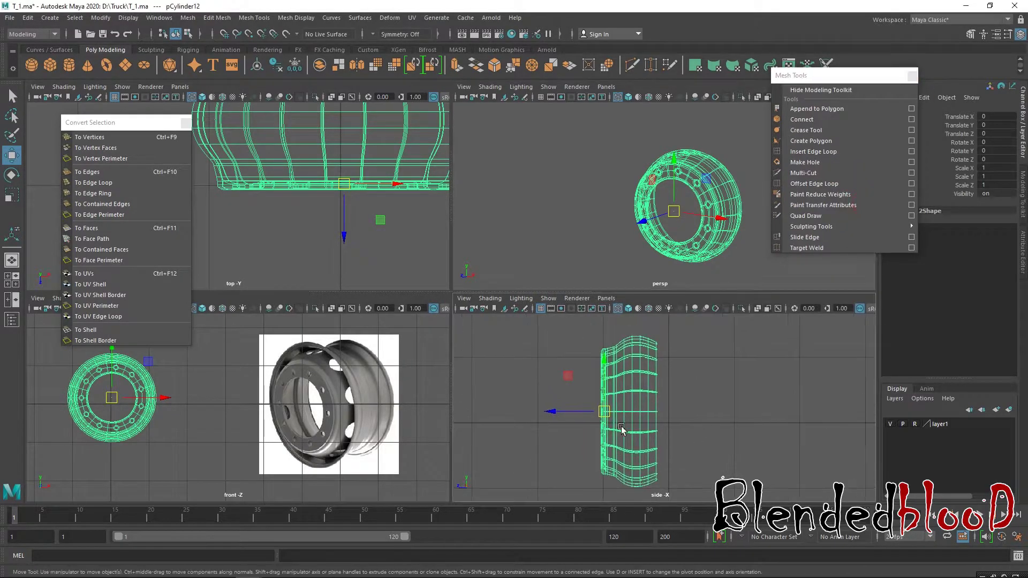
pyautogui.click(792, 379)
pyautogui.scroll(-5, 304, 229)
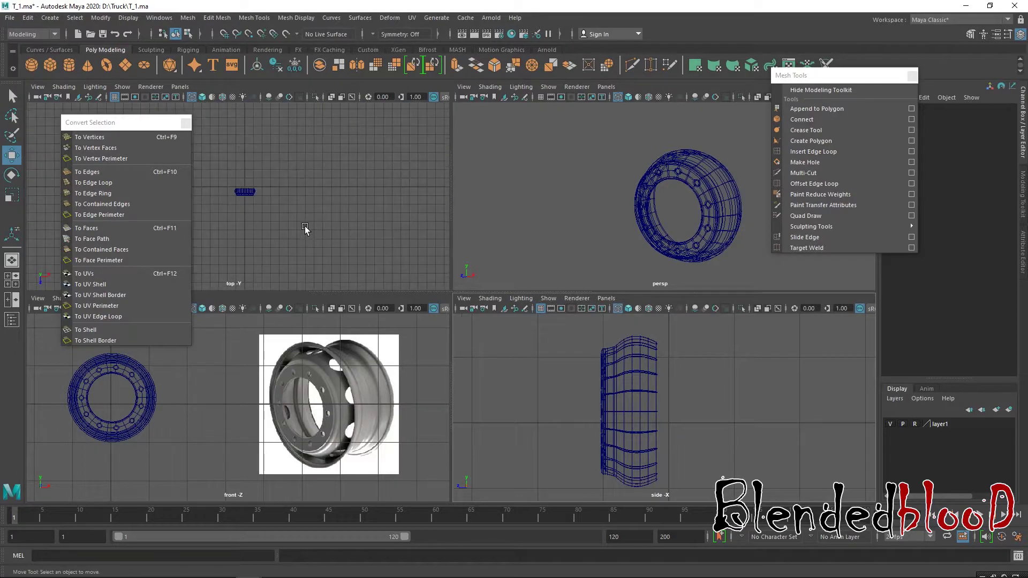
pyautogui.scroll(3, 357, 227)
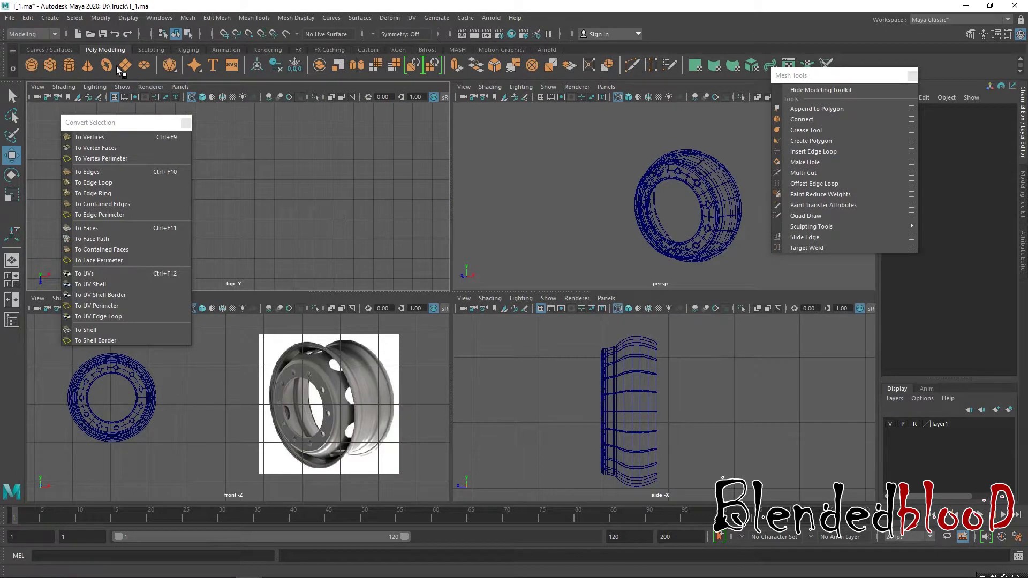
# Step: Create a polygon cylinder and set its Rotate X to 90 so its axis follows the rim's
pyautogui.click(69, 65)
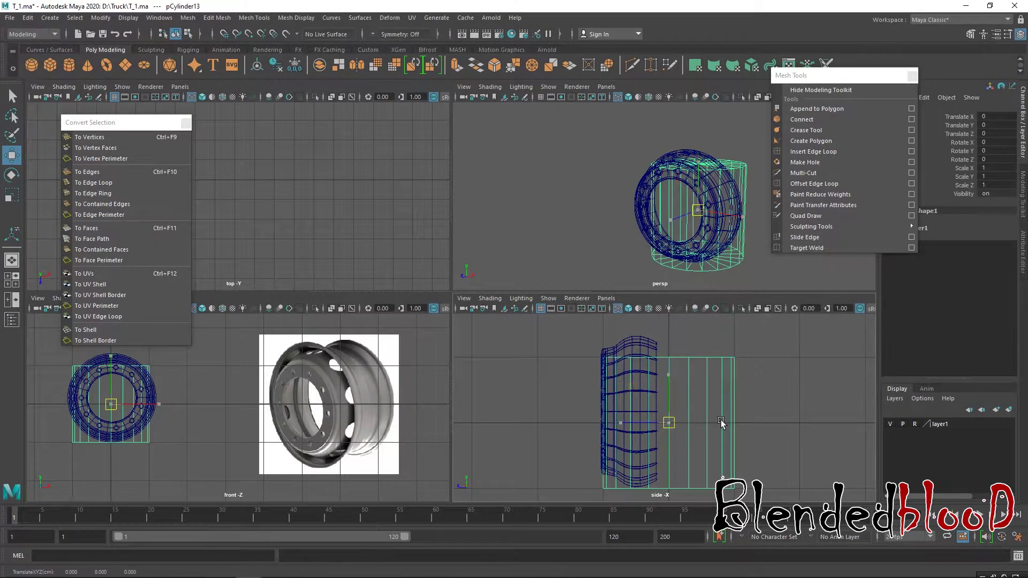
pyautogui.press('e')
pyautogui.moveTo(723, 423); pyautogui.dragTo(700, 361)
pyautogui.click(1006, 142)
pyautogui.write('90')
pyautogui.press('Return')
pyautogui.press('r')
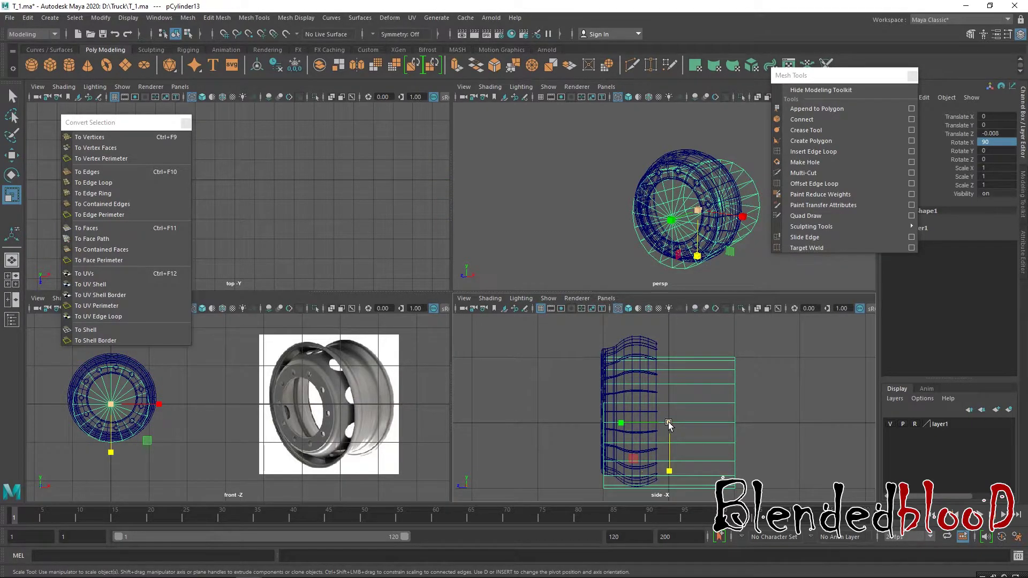
pyautogui.press('w')
# Step: Center the pivots of the rim and the new cylinder, leaving only the rim selected
pyautogui.click(642, 345)
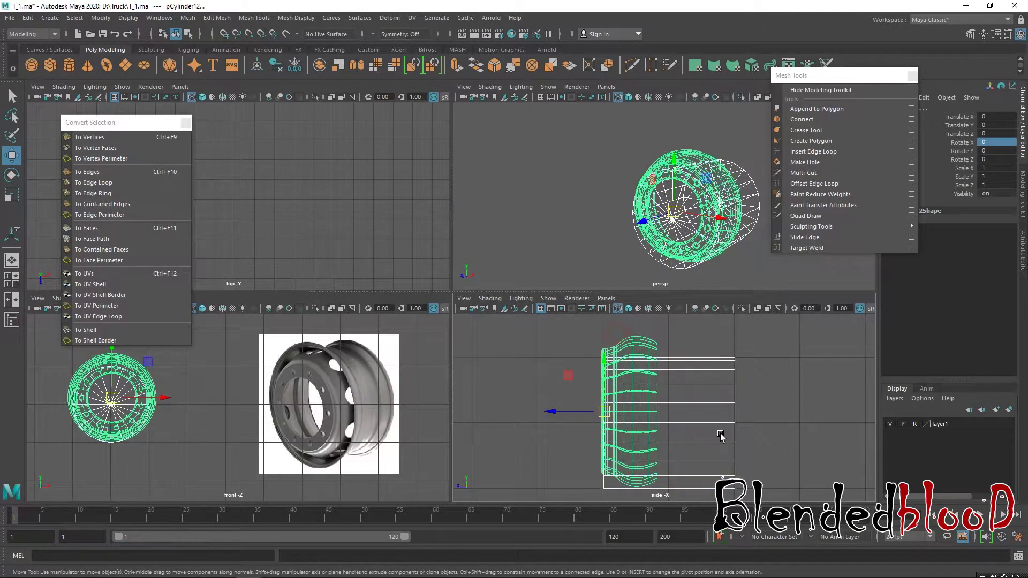
pyautogui.click(109, 19)
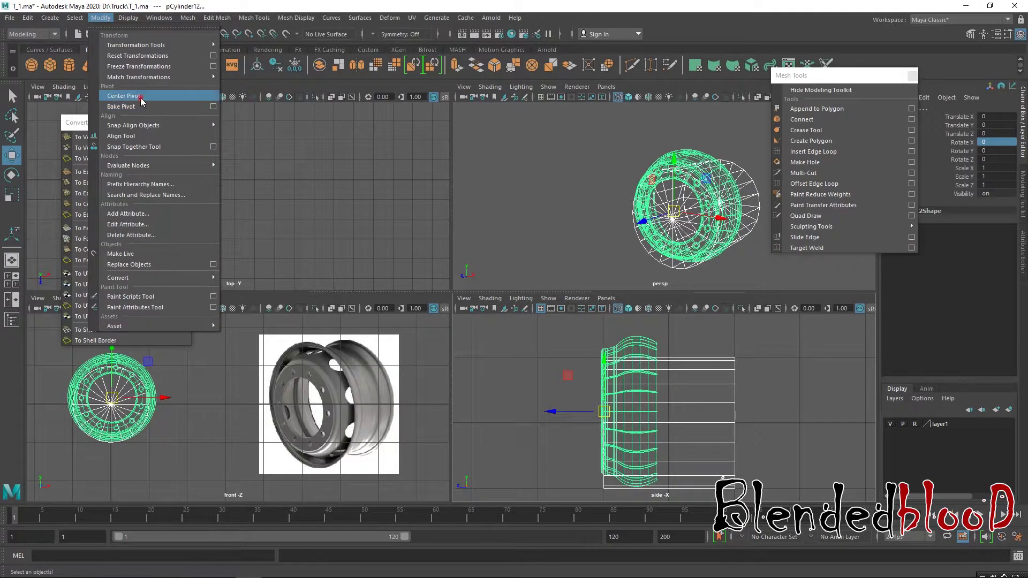
pyautogui.click(204, 105)
pyautogui.click(674, 342)
pyautogui.click(645, 347)
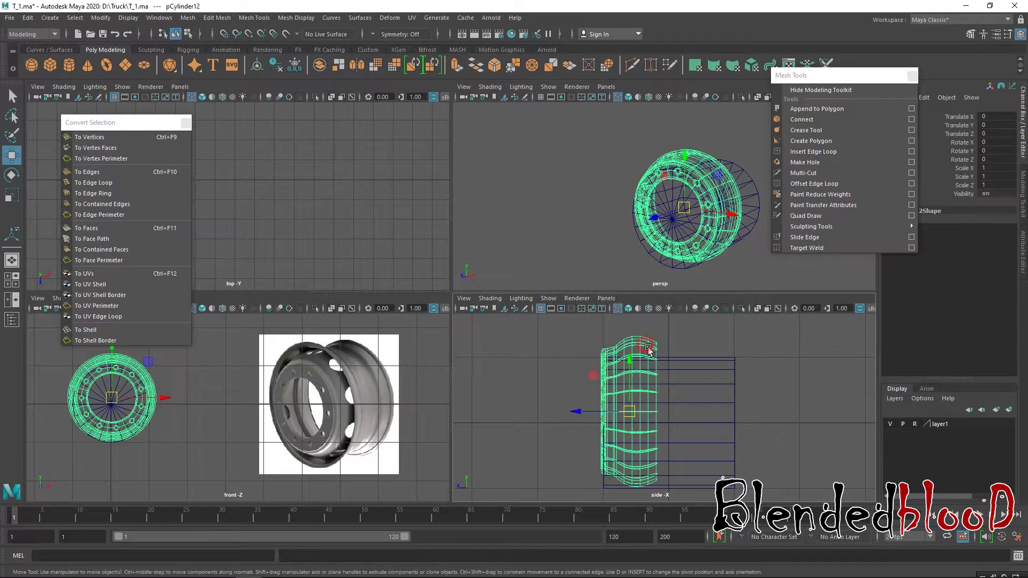
# Step: Move the Mesh Tools window aside, select the new cylinder and frame it in a maximized front view
pyautogui.moveTo(824, 75); pyautogui.dragTo(711, 43)
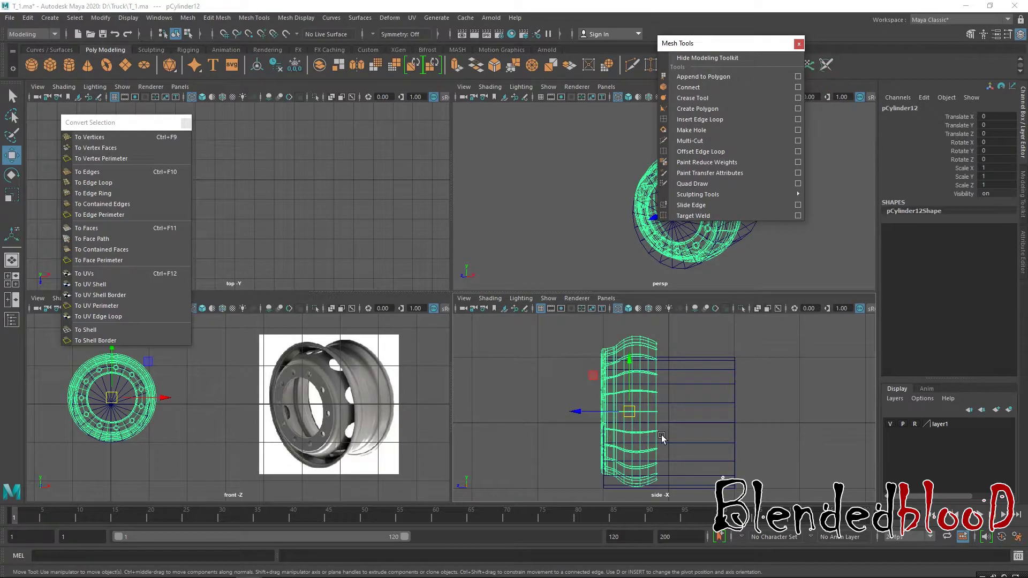
pyautogui.click(695, 362)
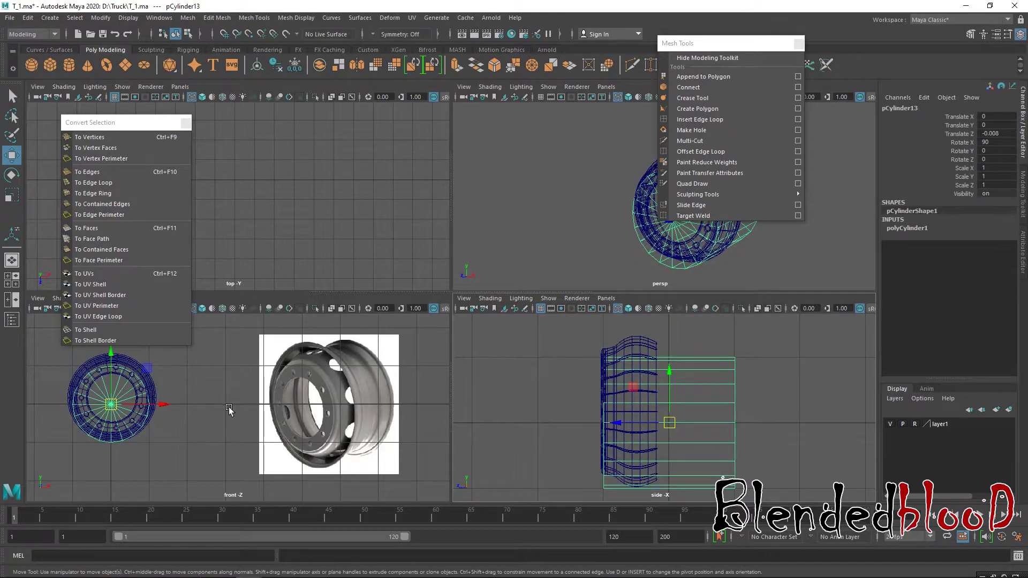
pyautogui.press('space')
pyautogui.press('f')
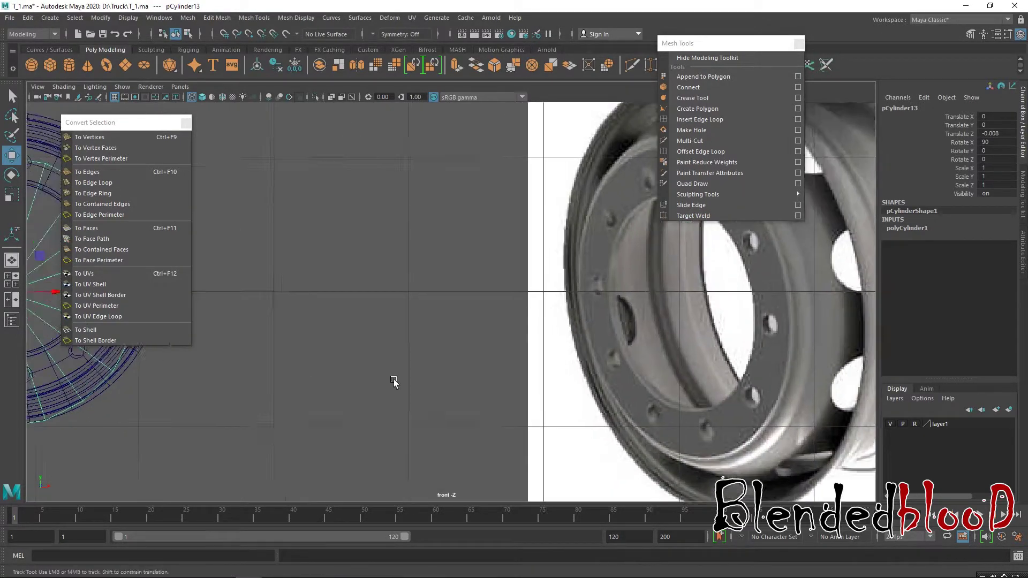
# Step: Move the rim in the front view onto the cylinder's centre, to Translate X -0.023 and Translate Y -0.181
pyautogui.click(610, 218)
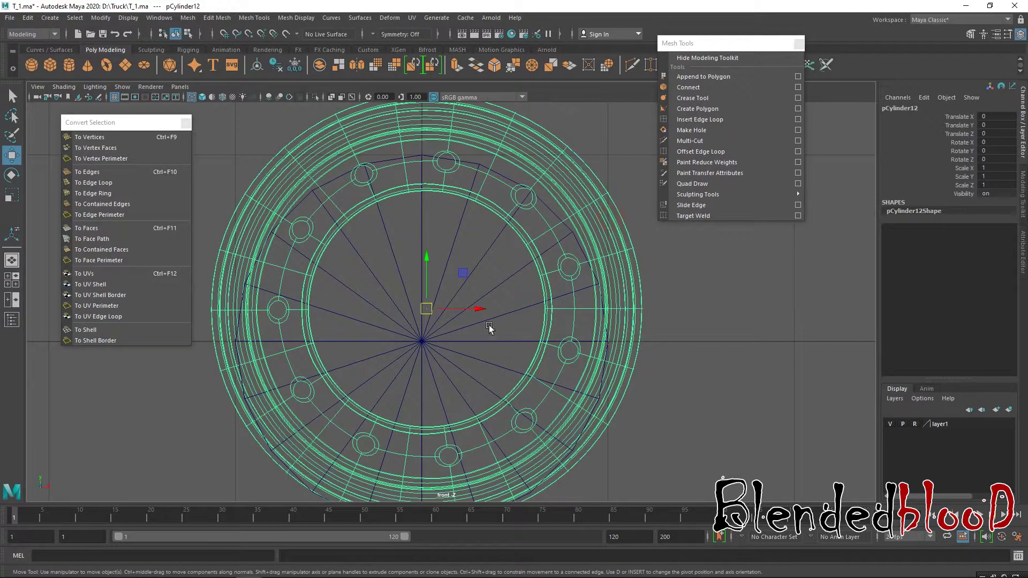
pyautogui.moveTo(428, 262); pyautogui.dragTo(473, 345)
pyautogui.moveTo(423, 298); pyautogui.dragTo(423, 296)
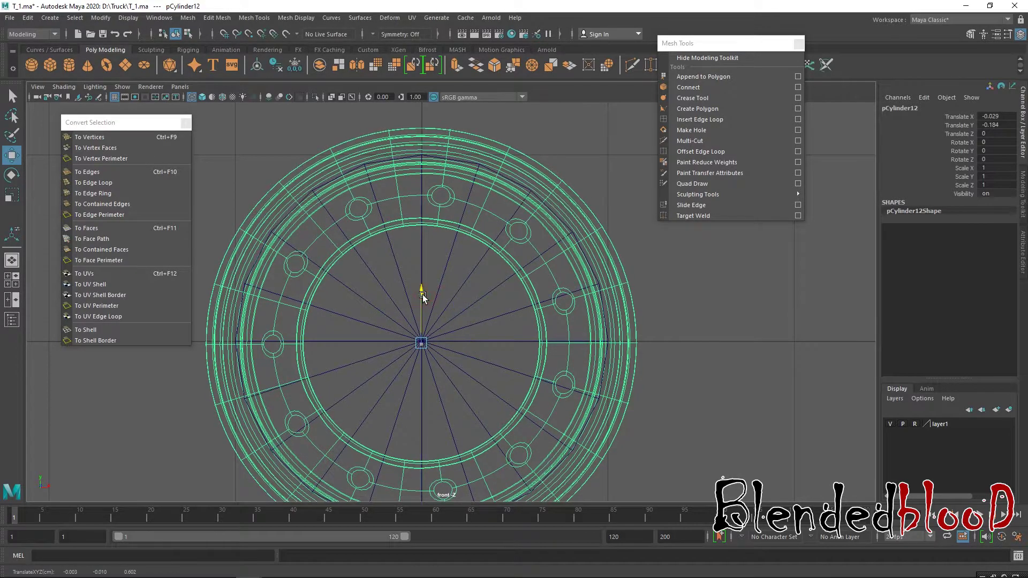
pyautogui.moveTo(470, 343); pyautogui.dragTo(473, 343)
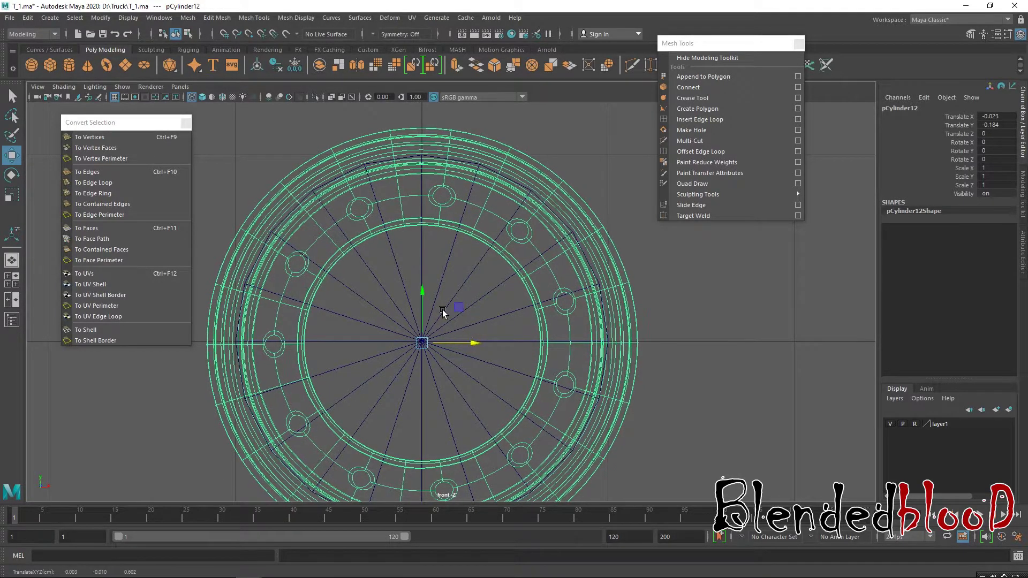
pyautogui.moveTo(426, 297); pyautogui.dragTo(426, 296)
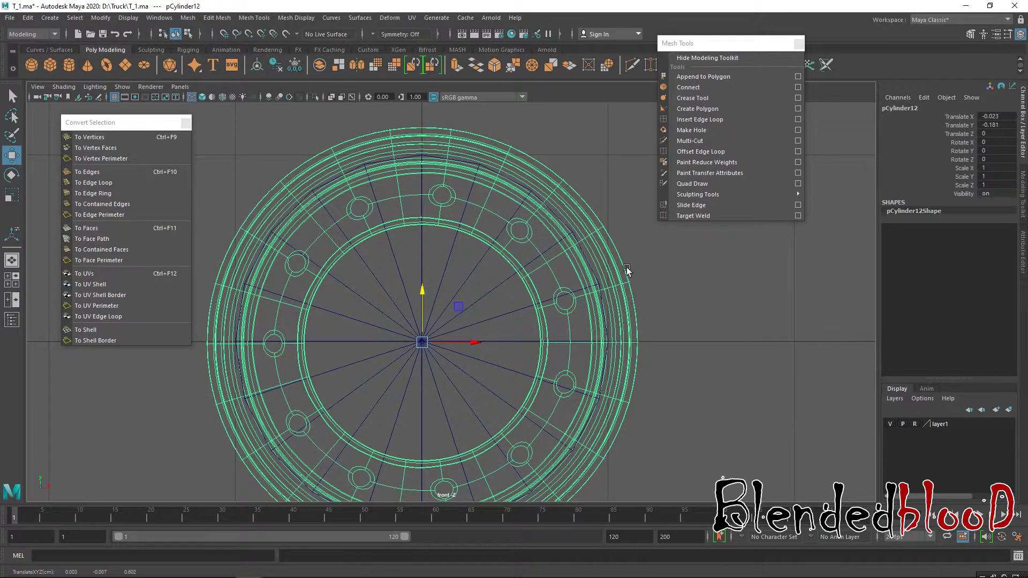
pyautogui.press('space')
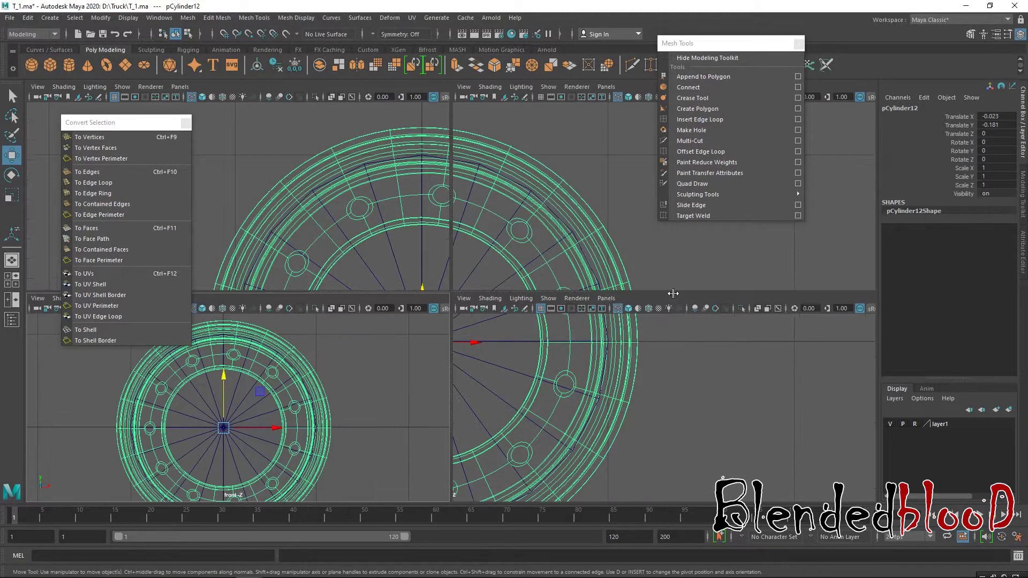
# Step: Select the new cylinder and bring the reference photo of the rim into the front view for comparison
pyautogui.click(695, 366)
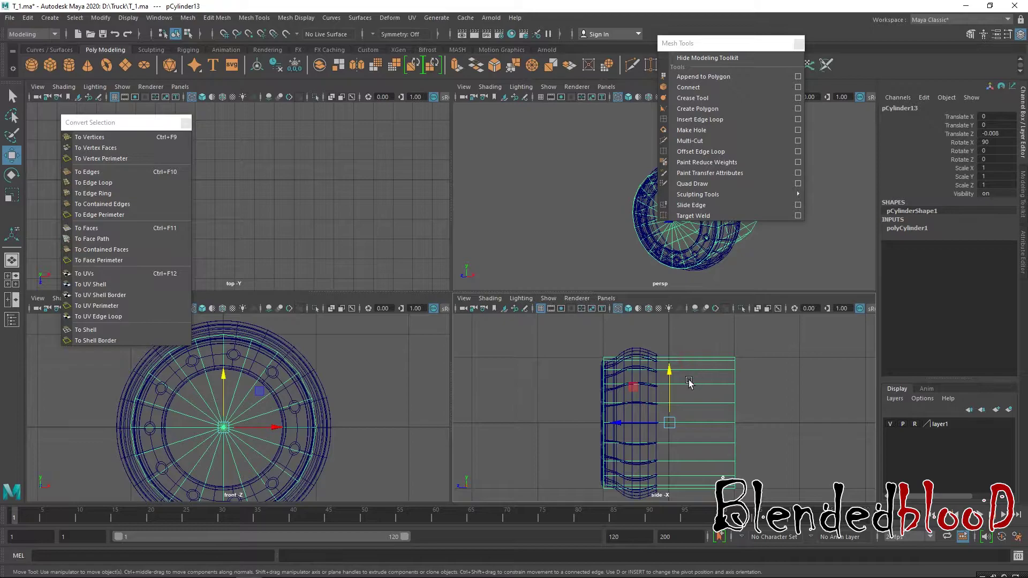
pyautogui.press('space')
pyautogui.press('space')
pyautogui.scroll(-3, 374, 396)
pyautogui.keyDown('alt'); pyautogui.moveTo(354, 401); pyautogui.dragTo(240, 372, button='middle'); pyautogui.keyUp('alt')
pyautogui.scroll(3, 252, 373)
pyautogui.keyDown('alt'); pyautogui.moveTo(327, 376); pyautogui.dragTo(237, 413, button='middle'); pyautogui.keyUp('alt')
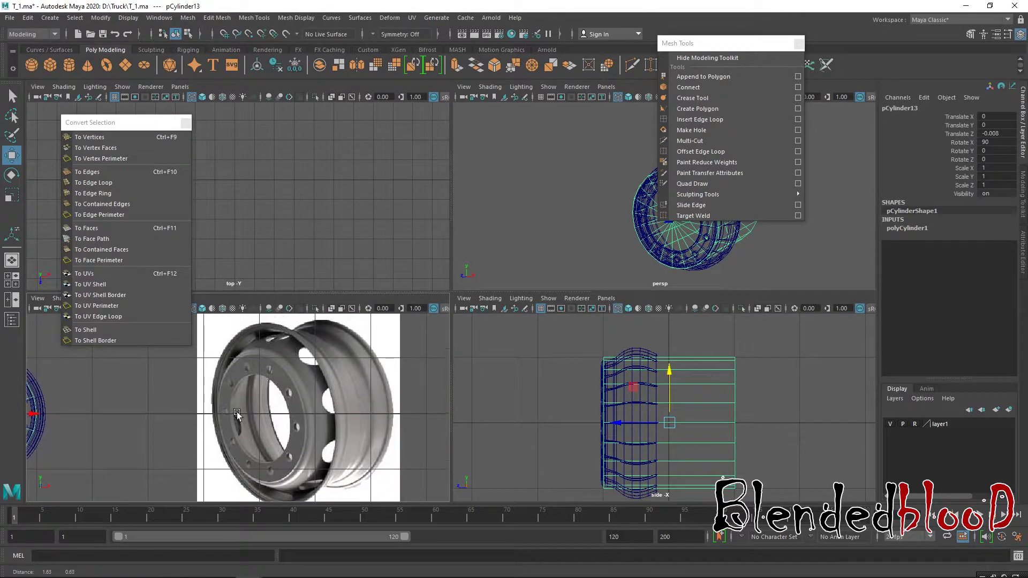
pyautogui.keyDown('alt'); pyautogui.moveTo(698, 423); pyautogui.dragTo(692, 417, button='middle'); pyautogui.keyUp('alt')
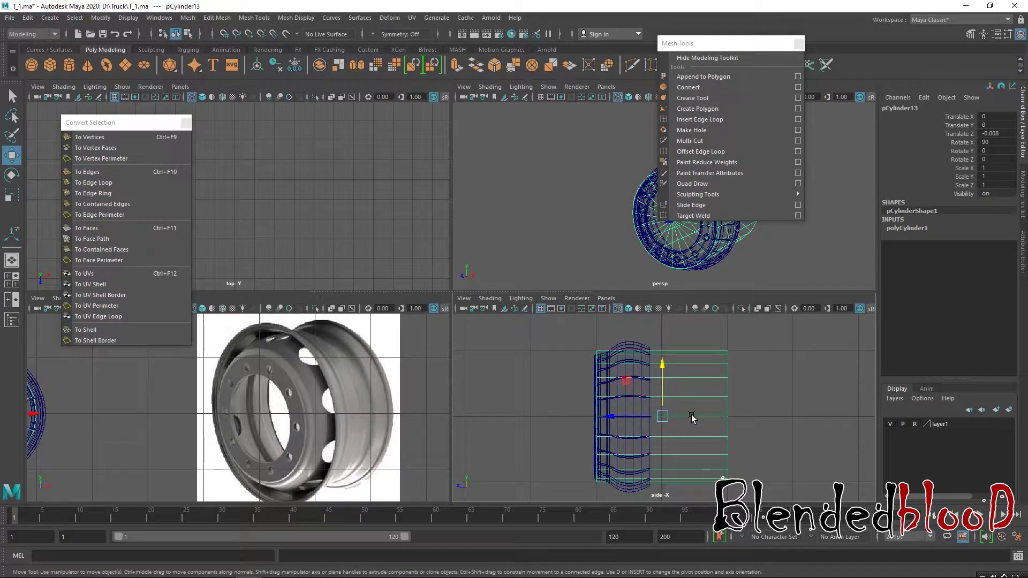
# Step: Scale the cylinder to Scale X 1.939, Scale Y 1.292 and Scale Z 1.939 so it encloses the rim
pyautogui.press('r')
pyautogui.moveTo(664, 421); pyautogui.dragTo(696, 420)
pyautogui.scroll(-3, 658, 431)
pyautogui.moveTo(615, 411); pyautogui.dragTo(630, 413)
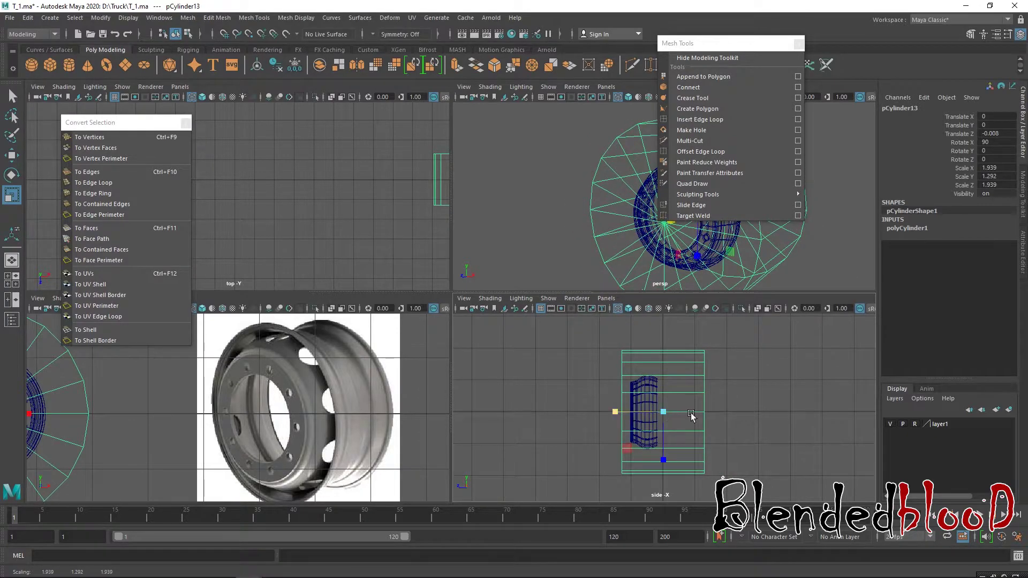
pyautogui.scroll(2, 667, 417)
pyautogui.press('w')
# Step: Delete the cylinder's two end caps by converting their centre vertices to faces, and show the perspective view shaded in object mode
pyautogui.moveTo(703, 43); pyautogui.dragTo(961, 128)
pyautogui.scroll(2, 685, 214)
pyautogui.keyDown('alt'); pyautogui.moveTo(674, 215); pyautogui.dragTo(692, 212); pyautogui.keyUp('alt')
pyautogui.moveTo(692, 213); pyautogui.dragTo(690, 184, button='right')
pyautogui.keyDown('alt'); pyautogui.moveTo(259, 400); pyautogui.dragTo(479, 405, button='middle'); pyautogui.keyUp('alt')
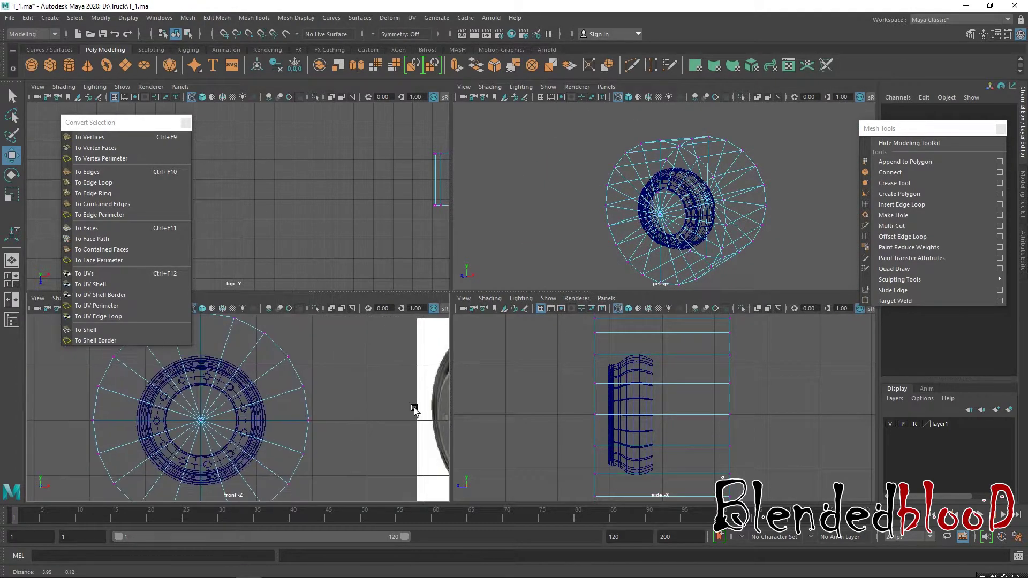
pyautogui.moveTo(209, 431); pyautogui.dragTo(158, 407)
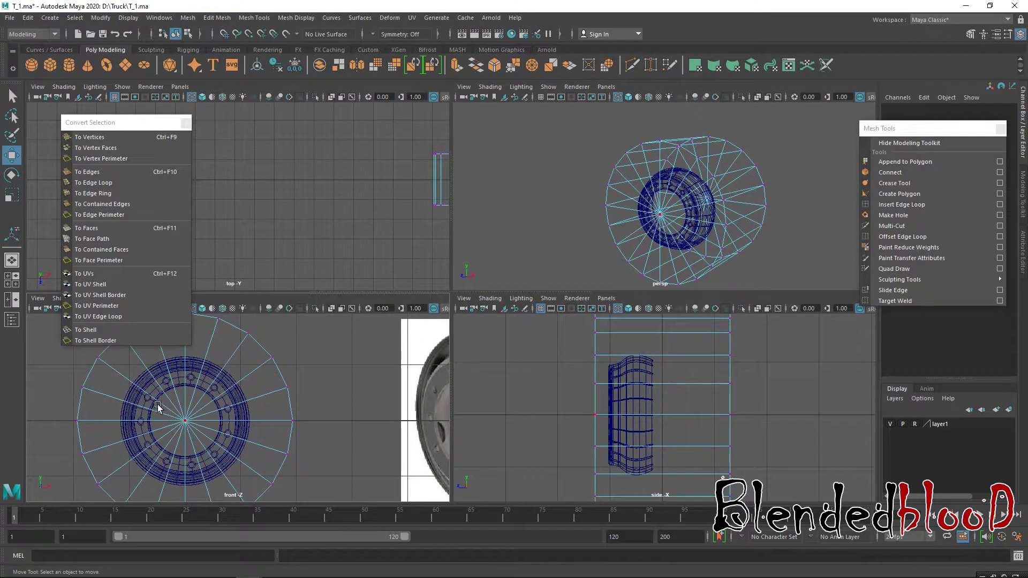
pyautogui.click(105, 230)
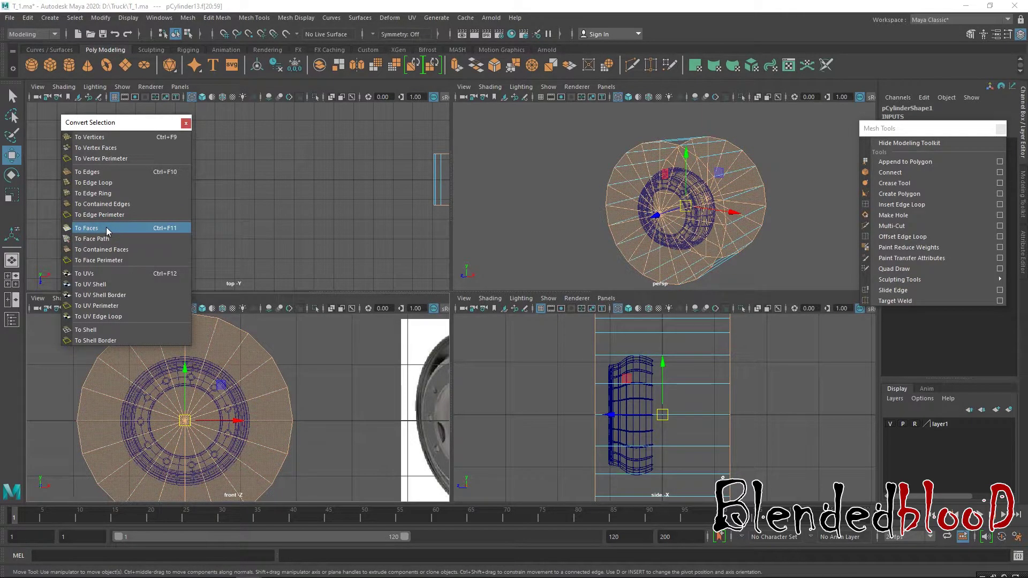
pyautogui.click(316, 241)
pyautogui.moveTo(701, 172); pyautogui.dragTo(759, 141, button='right')
pyautogui.press('5')
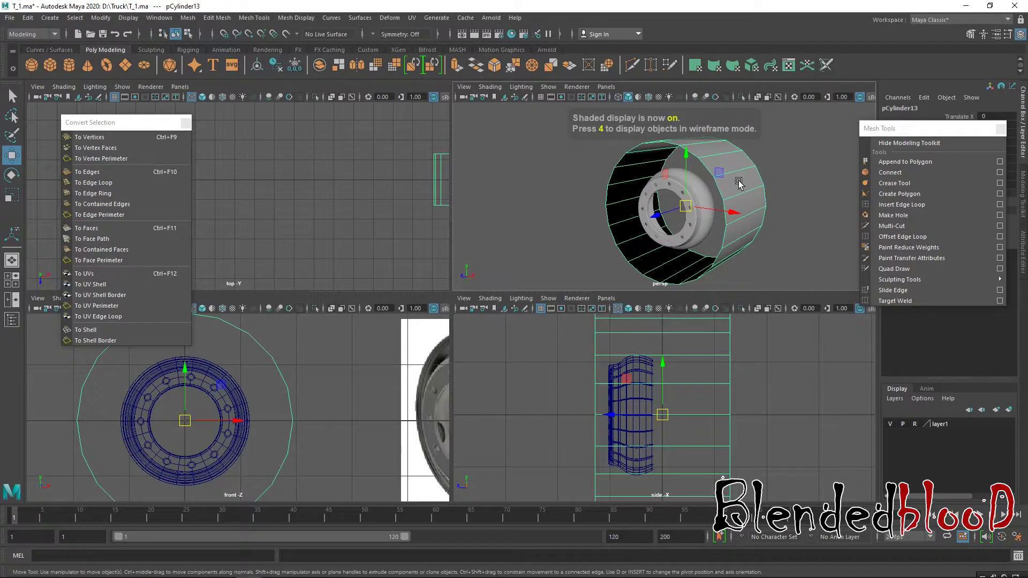
# Step: Select all the faces of the open cylinder and apply Extrude to them
pyautogui.press('4')
pyautogui.press('space')
pyautogui.press('space')
pyautogui.press('space')
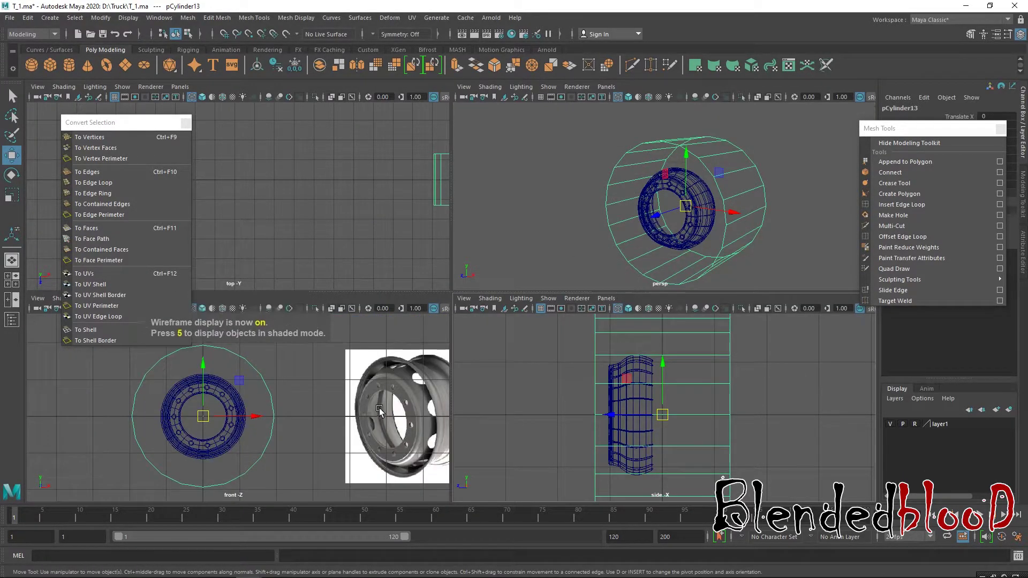
pyautogui.scroll(3, 275, 407)
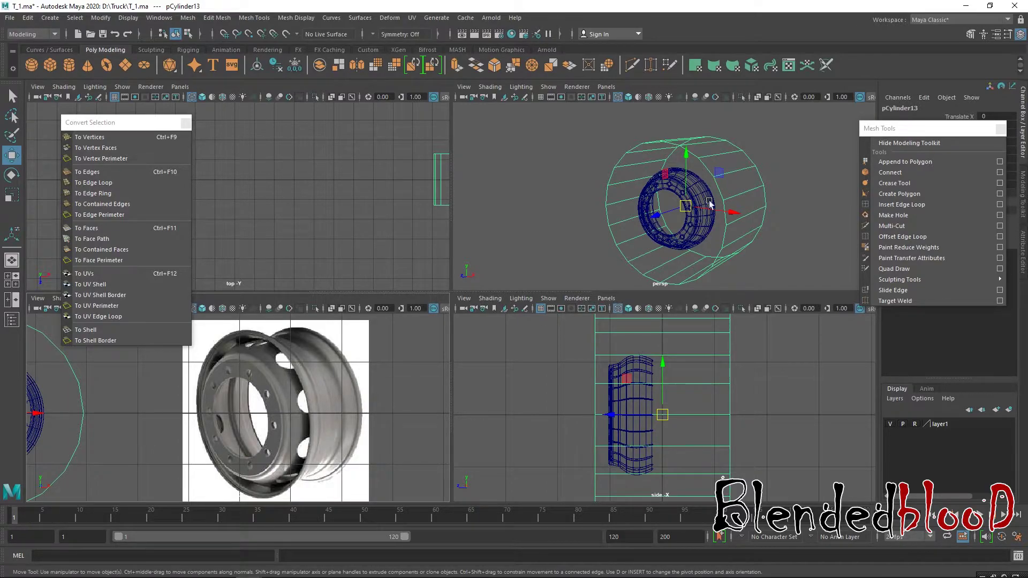
pyautogui.keyDown('alt'); pyautogui.moveTo(765, 192); pyautogui.dragTo(758, 161); pyautogui.keyUp('alt')
pyautogui.moveTo(758, 160); pyautogui.dragTo(761, 193, button='right')
pyautogui.moveTo(537, 119); pyautogui.dragTo(819, 270)
pyautogui.click(456, 64)
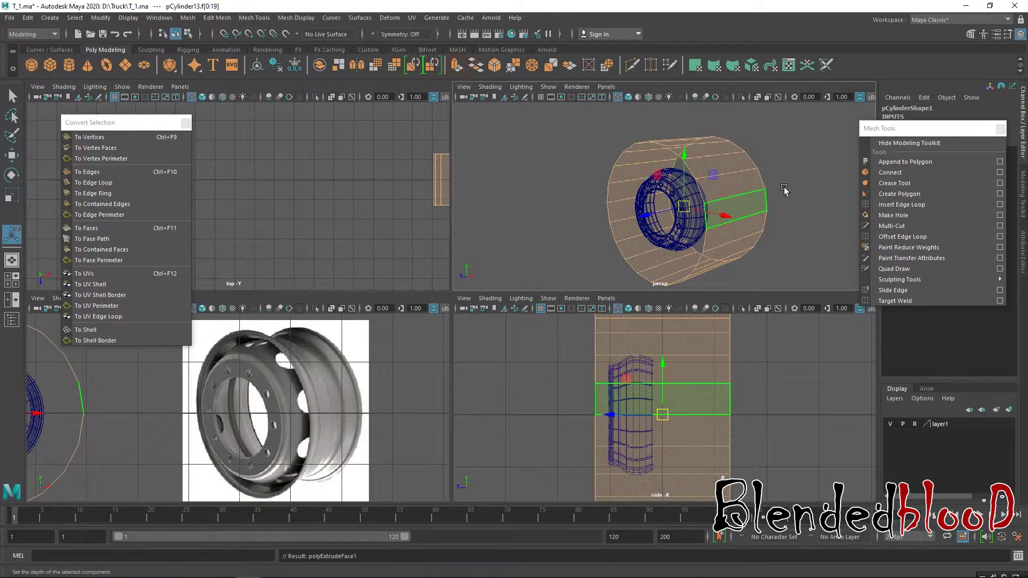
# Step: Scale the extruded faces slightly outward to give the open cylinder a thin wall
pyautogui.click(667, 412)
pyautogui.press('r')
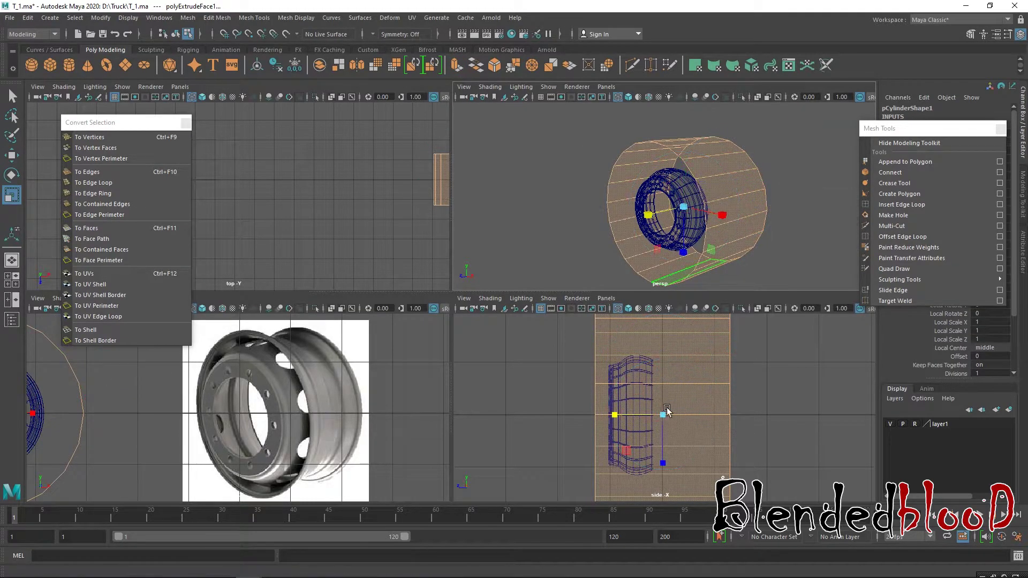
pyautogui.click(660, 416)
pyautogui.press('5')
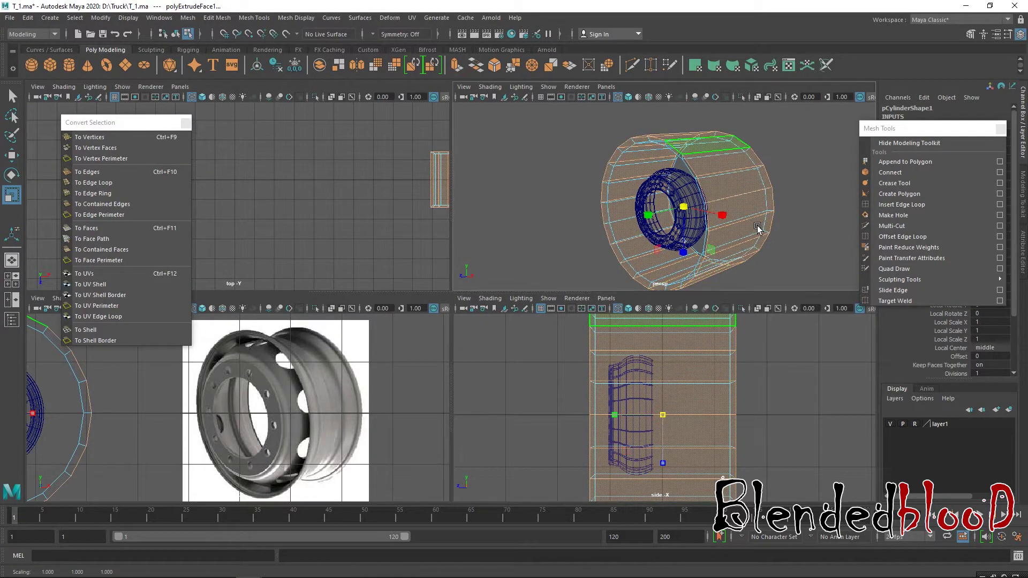
pyautogui.press('5')
pyautogui.moveTo(681, 208); pyautogui.dragTo(677, 205)
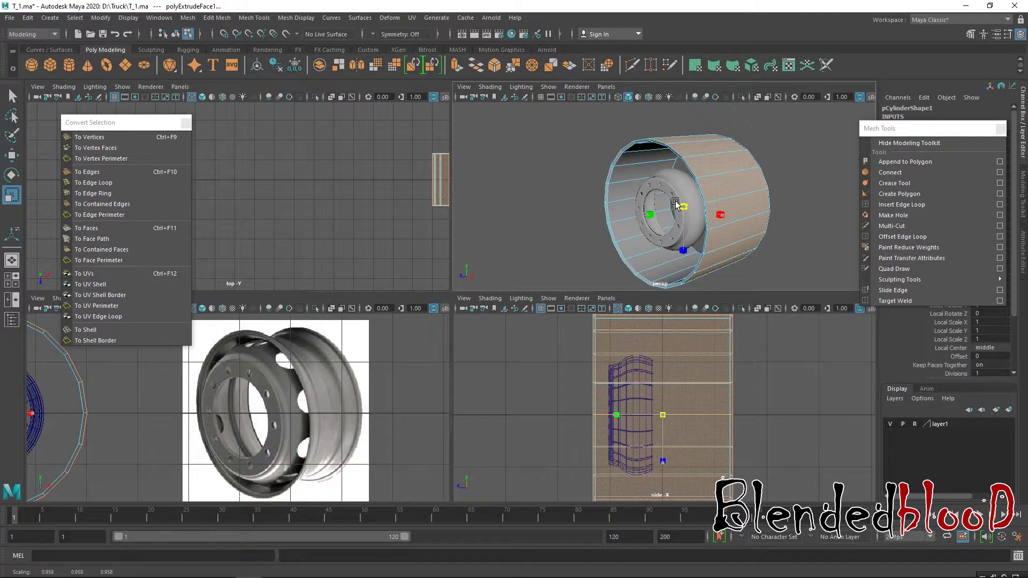
# Step: Flatten the vertices at both ends of the cylinder along its axis in the top view, and return to object mode
pyautogui.press('f')
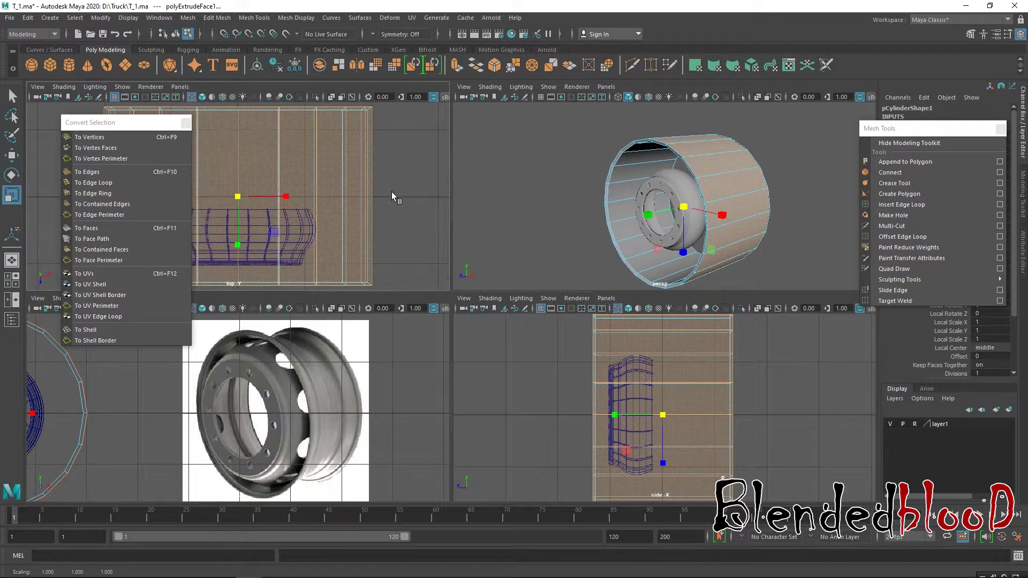
pyautogui.press('w')
pyautogui.scroll(-3, 273, 176)
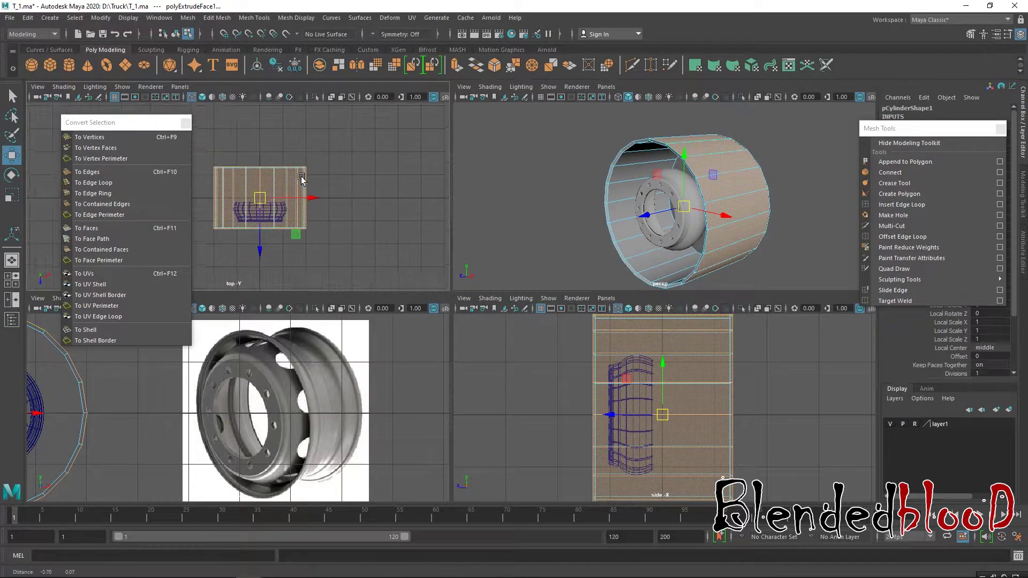
pyautogui.keyDown('alt'); pyautogui.moveTo(273, 177); pyautogui.dragTo(322, 172, button='middle'); pyautogui.keyUp('alt')
pyautogui.moveTo(262, 156); pyautogui.dragTo(251, 155, button='right')
pyautogui.scroll(2, 251, 155)
pyautogui.moveTo(240, 127); pyautogui.dragTo(428, 177)
pyautogui.press('r')
pyautogui.moveTo(251, 217); pyautogui.dragTo(423, 247)
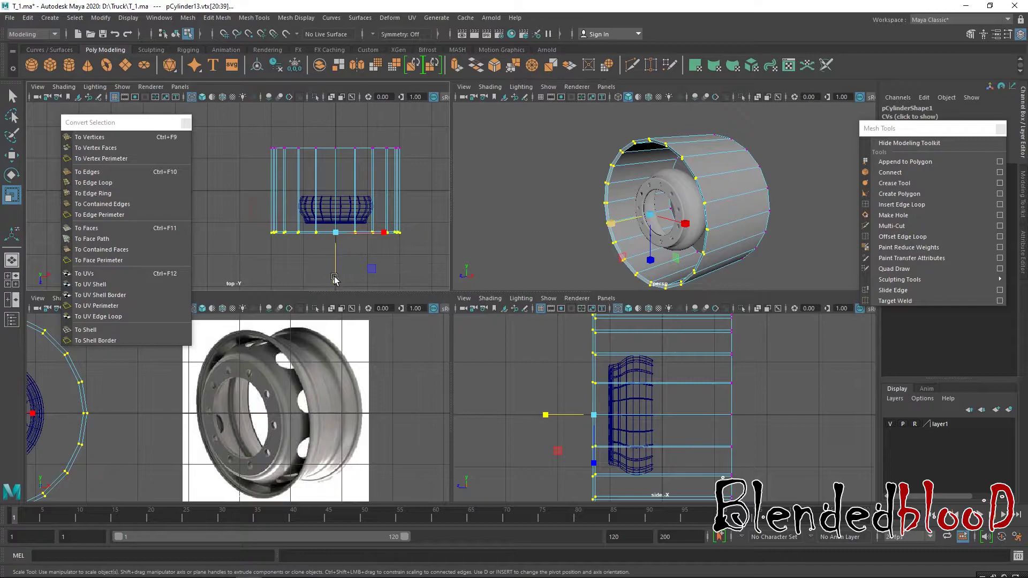
pyautogui.press('w')
pyautogui.moveTo(707, 157); pyautogui.dragTo(758, 142, button='right')
pyautogui.click(729, 202)
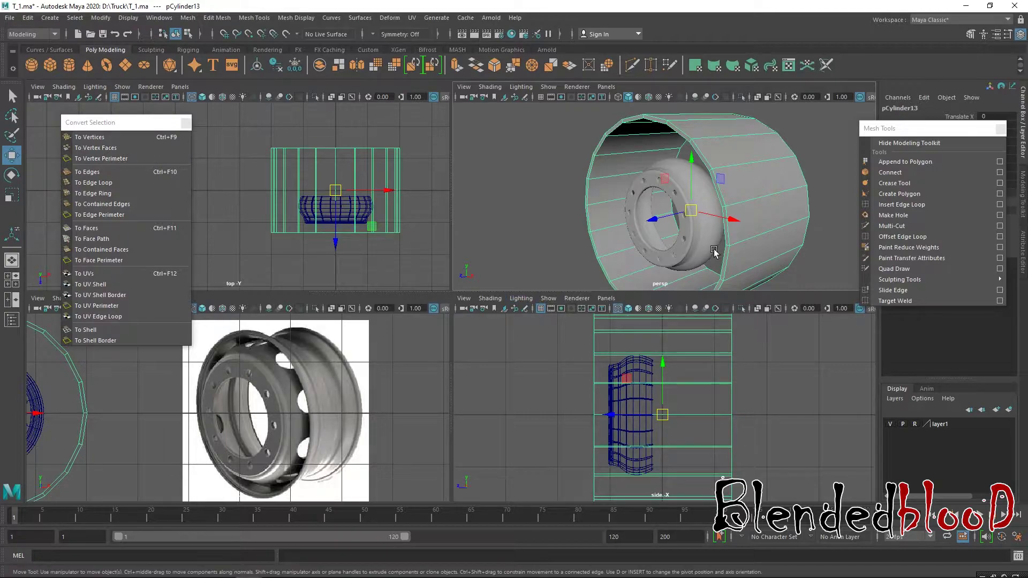
# Step: Insert edge loops near the front and rear ends on both the outer and inner walls of the cylinder
pyautogui.click(902, 204)
pyautogui.keyDown('alt'); pyautogui.moveTo(717, 225); pyautogui.dragTo(739, 214); pyautogui.keyUp('alt')
pyautogui.press('w')
pyautogui.keyDown('alt'); pyautogui.moveTo(624, 223); pyautogui.dragTo(658, 222); pyautogui.keyUp('alt')
pyautogui.click(895, 205)
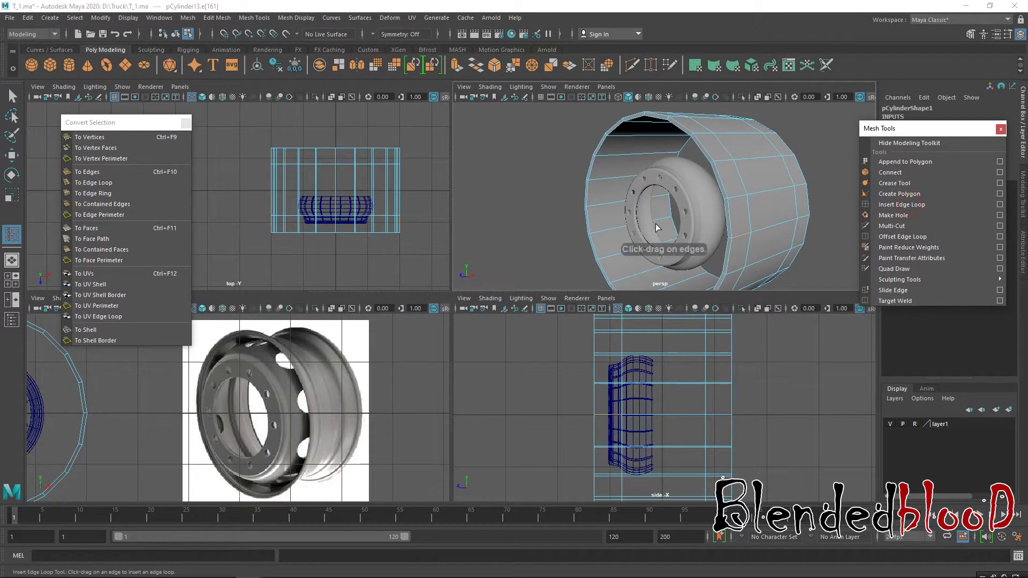
pyautogui.moveTo(609, 234); pyautogui.dragTo(659, 157)
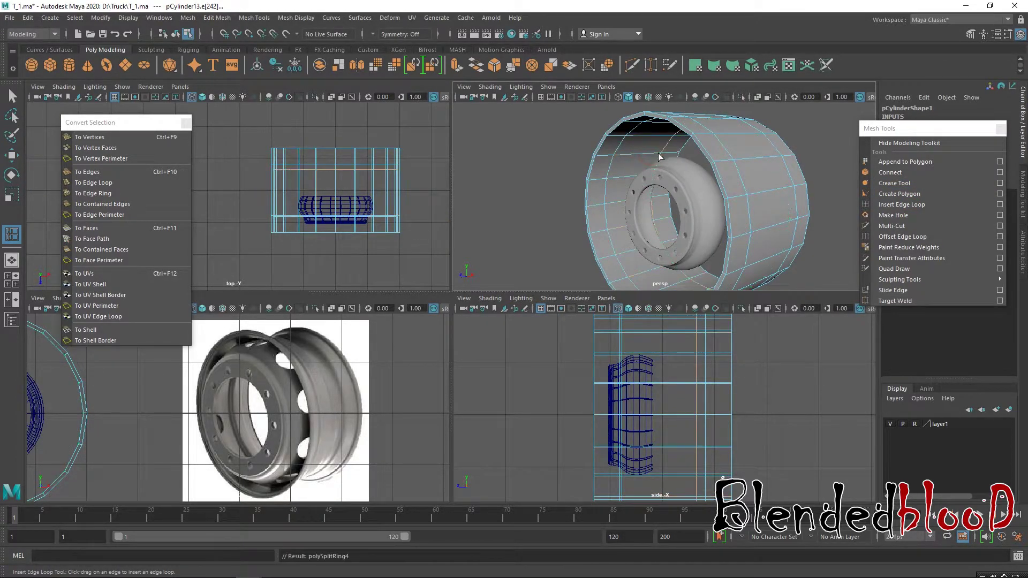
# Step: Put the rim into a new display layer, layer2, and hide that layer
pyautogui.press('w')
pyautogui.moveTo(679, 185); pyautogui.dragTo(739, 166, button='right')
pyautogui.click(490, 170)
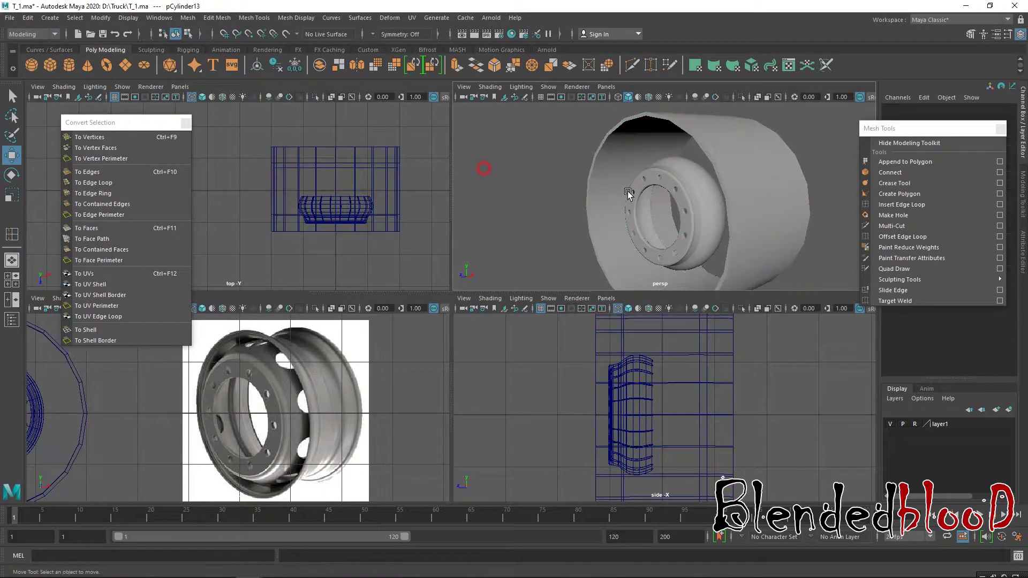
pyautogui.click(689, 196)
pyautogui.click(1008, 410)
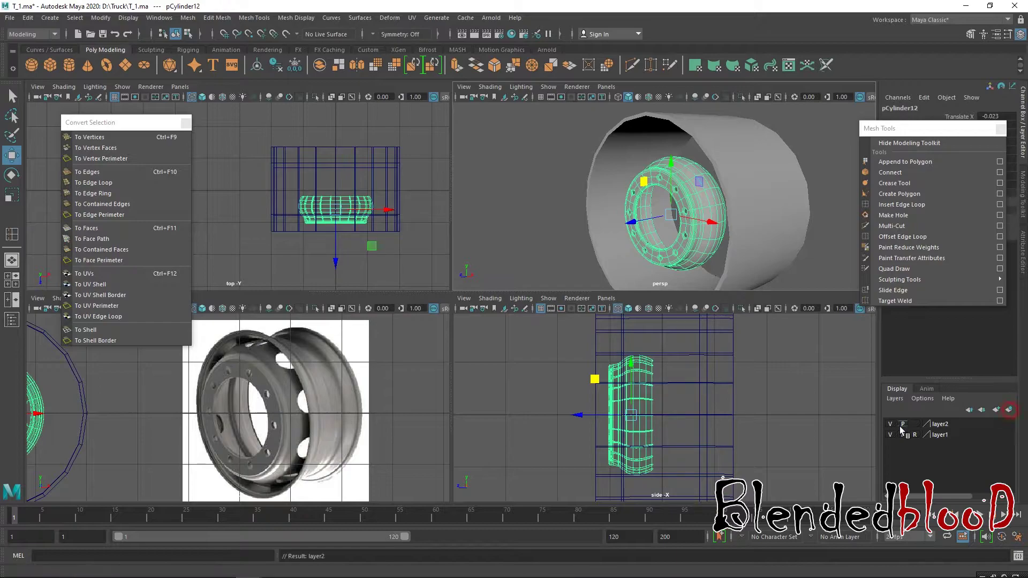
pyautogui.click(891, 426)
# Step: Select the cylinder's rear outer and inner edge loops and scale them along the axis into one plane
pyautogui.click(804, 242)
pyautogui.moveTo(746, 176); pyautogui.dragTo(745, 175, button='right')
pyautogui.doubleClick(746, 177)
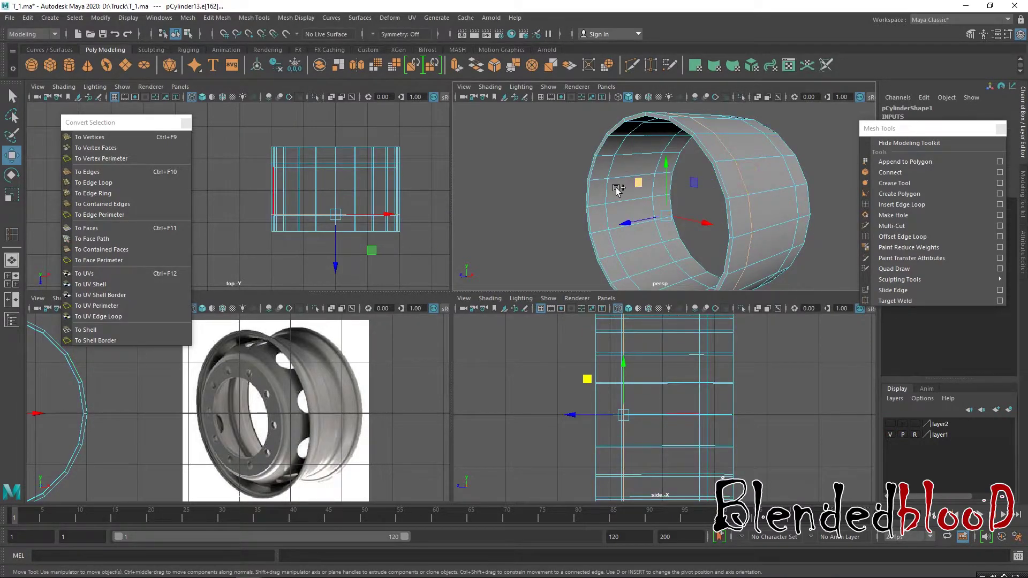
pyautogui.press('r')
pyautogui.keyDown('alt'); pyautogui.moveTo(621, 194); pyautogui.dragTo(675, 206); pyautogui.keyUp('alt')
pyautogui.click(763, 215)
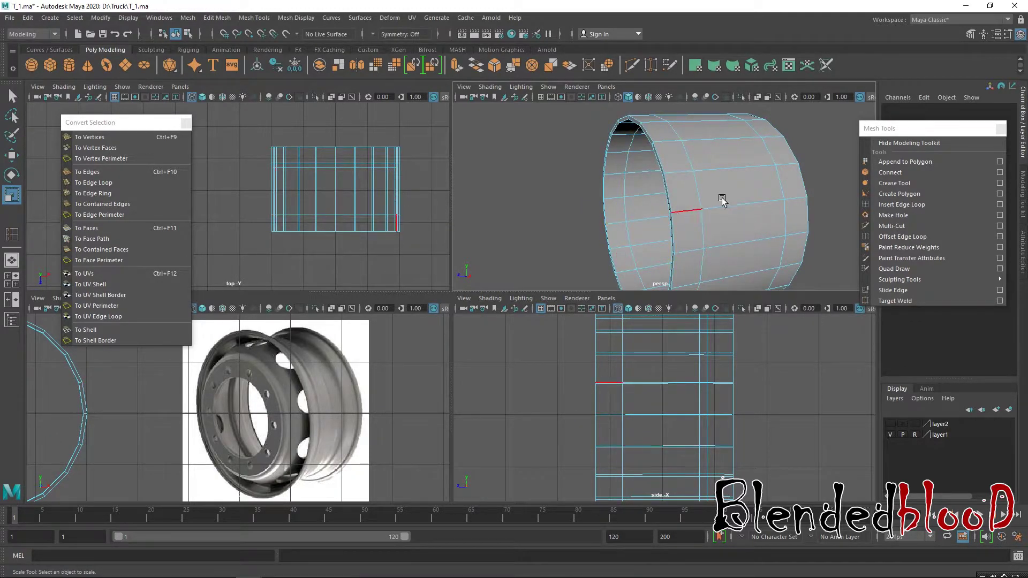
pyautogui.doubleClick(783, 189)
pyautogui.keyDown('alt'); pyautogui.moveTo(783, 189); pyautogui.dragTo(673, 216); pyautogui.keyUp('alt')
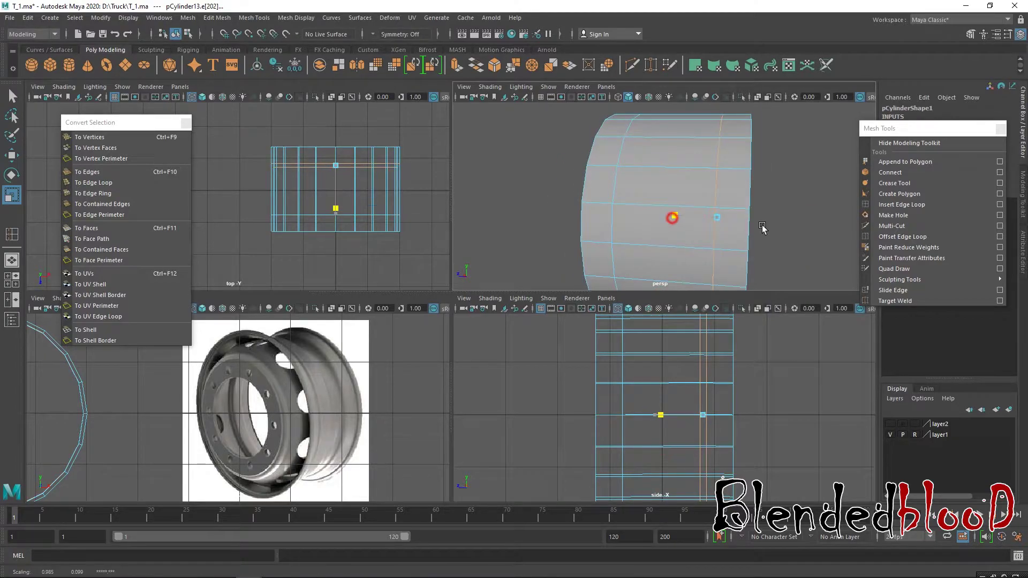
# Step: Scale the cylinder's front outer and inner edge loops along the axis into one plane
pyautogui.keyDown('alt'); pyautogui.moveTo(714, 208); pyautogui.dragTo(744, 182); pyautogui.keyUp('alt')
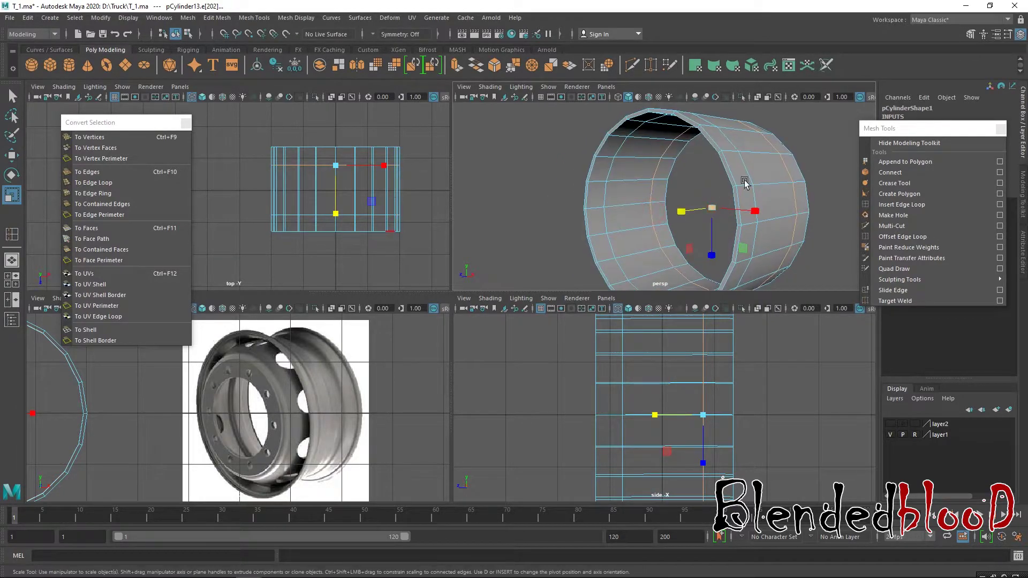
pyautogui.click(750, 174)
pyautogui.moveTo(607, 196); pyautogui.dragTo(618, 222)
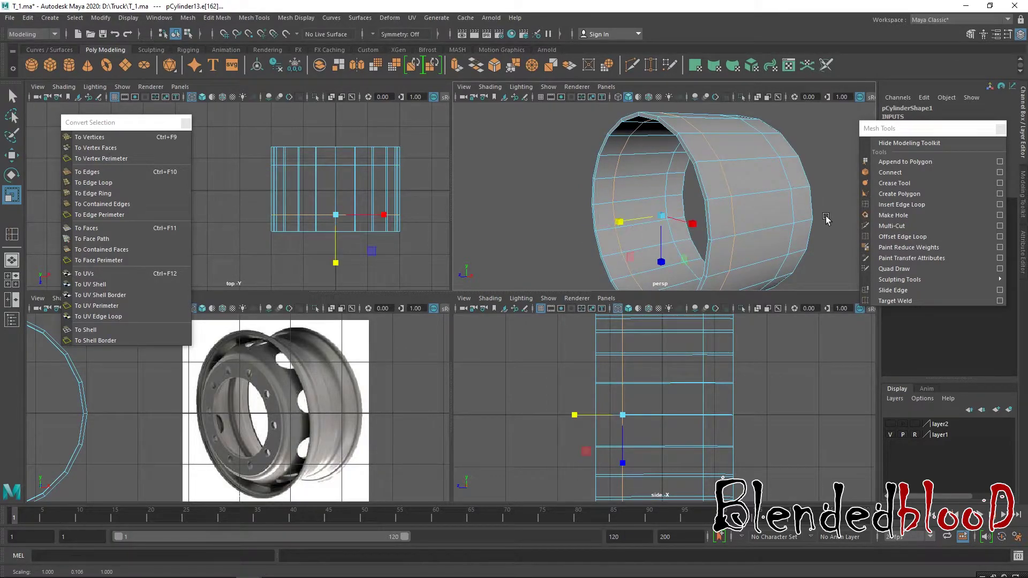
pyautogui.press('w')
# Step: Select the middle band of faces between the edge loops on both the outer and inner walls
pyautogui.keyDown('alt'); pyautogui.moveTo(711, 218); pyautogui.dragTo(673, 211); pyautogui.keyUp('alt')
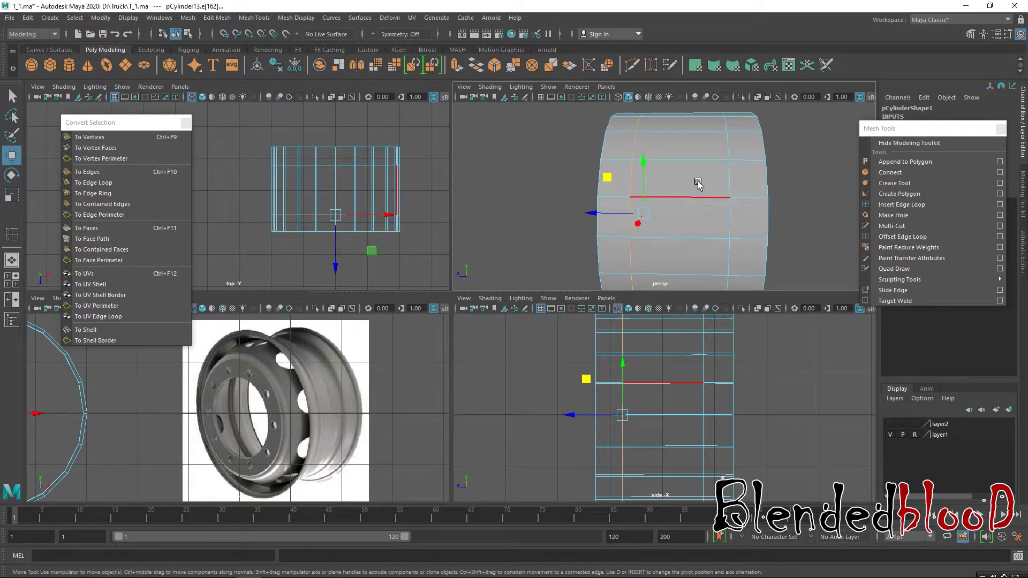
pyautogui.click(691, 195)
pyautogui.keyDown('alt'); pyautogui.moveTo(691, 196); pyautogui.dragTo(714, 184); pyautogui.keyUp('alt')
pyautogui.moveTo(714, 185); pyautogui.dragTo(709, 194, button='right')
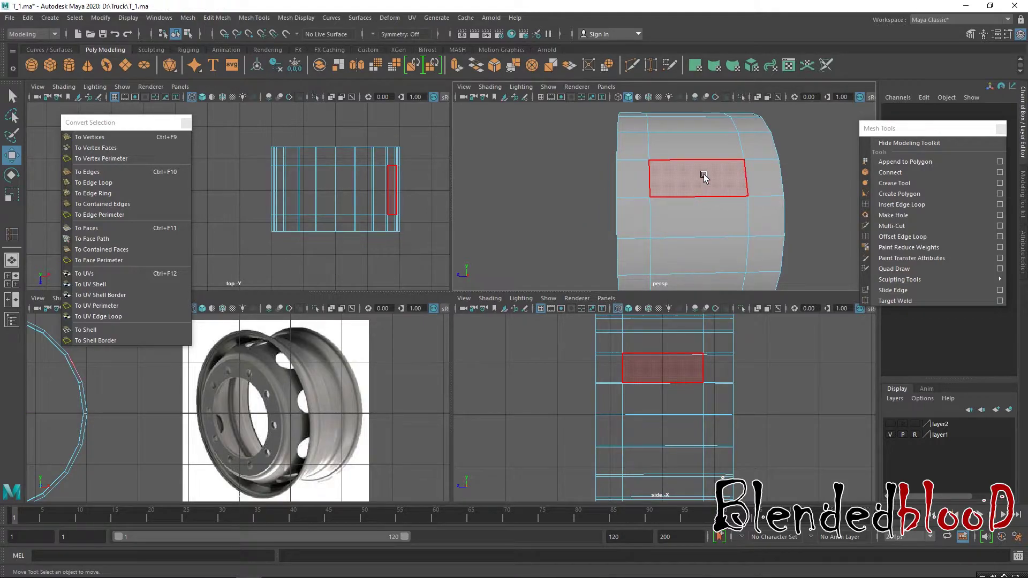
pyautogui.keyDown('alt'); pyautogui.moveTo(700, 179); pyautogui.dragTo(649, 199); pyautogui.keyUp('alt')
pyautogui.click(718, 190)
pyautogui.keyDown('shift'); pyautogui.doubleClick(702, 225); pyautogui.keyUp('shift')
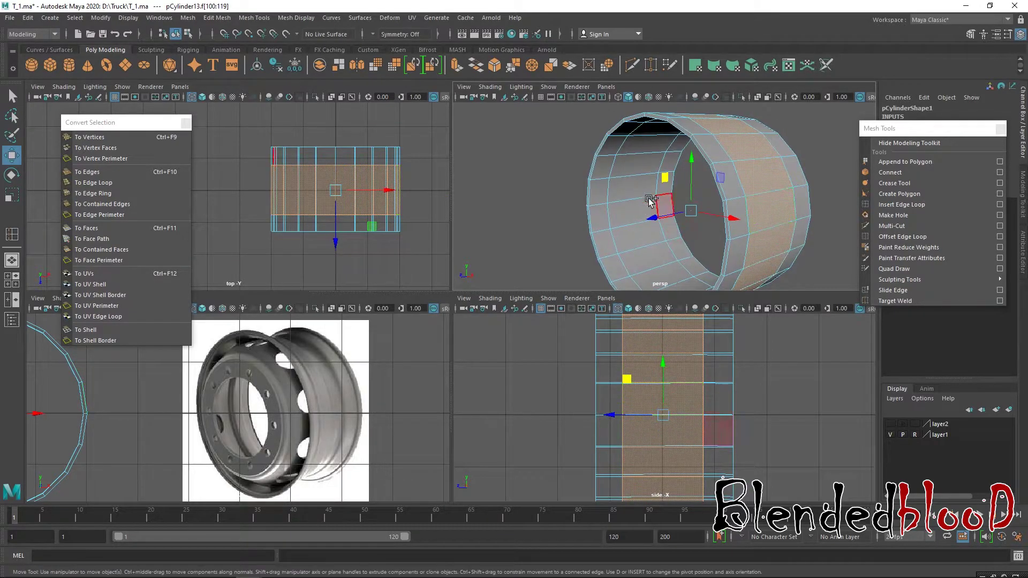
pyautogui.keyDown('shift'); pyautogui.doubleClick(625, 211); pyautogui.keyUp('shift')
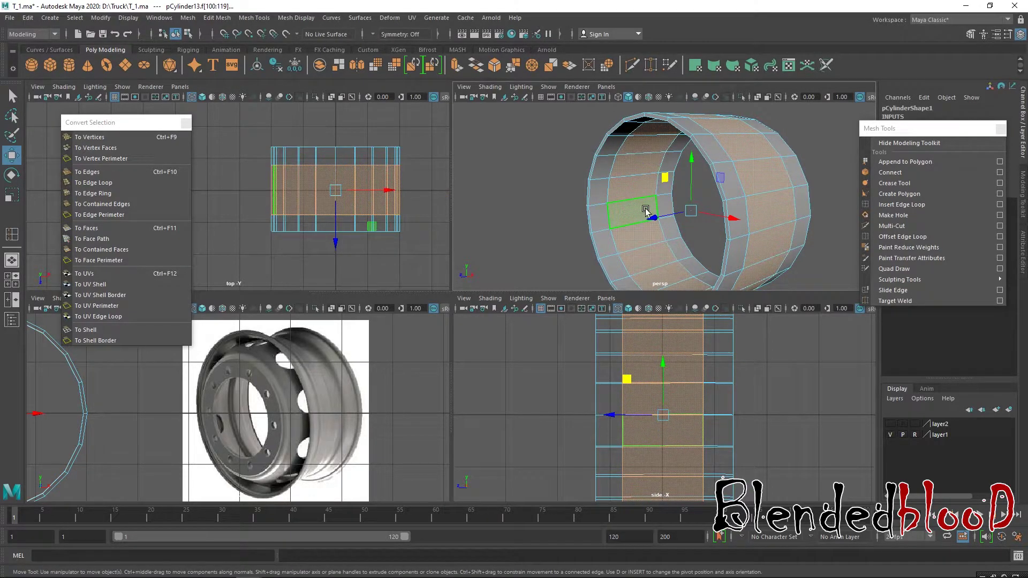
pyautogui.press('r')
pyautogui.moveTo(690, 210); pyautogui.dragTo(677, 207)
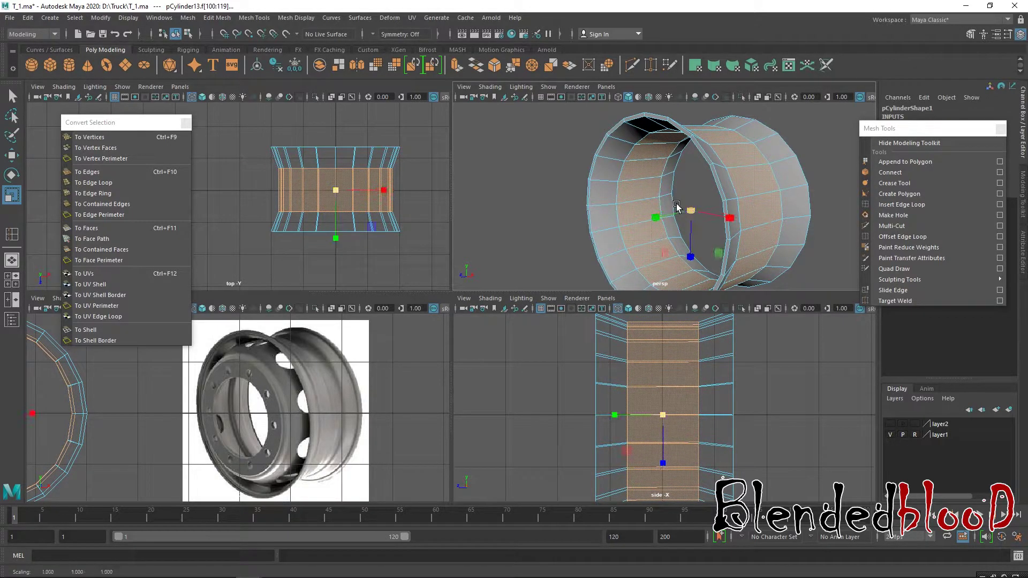
pyautogui.hotkey('ctrl', 'z')
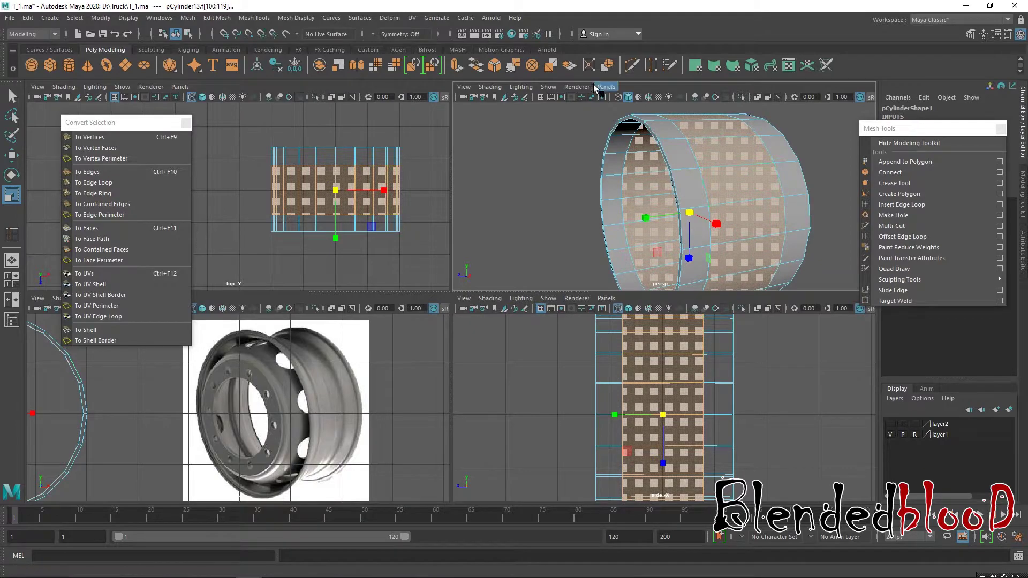
# Step: Extrude the selected middle band, scale it inward into a recessed channel, and widen the channel floor along the barrel's axis
pyautogui.click(456, 65)
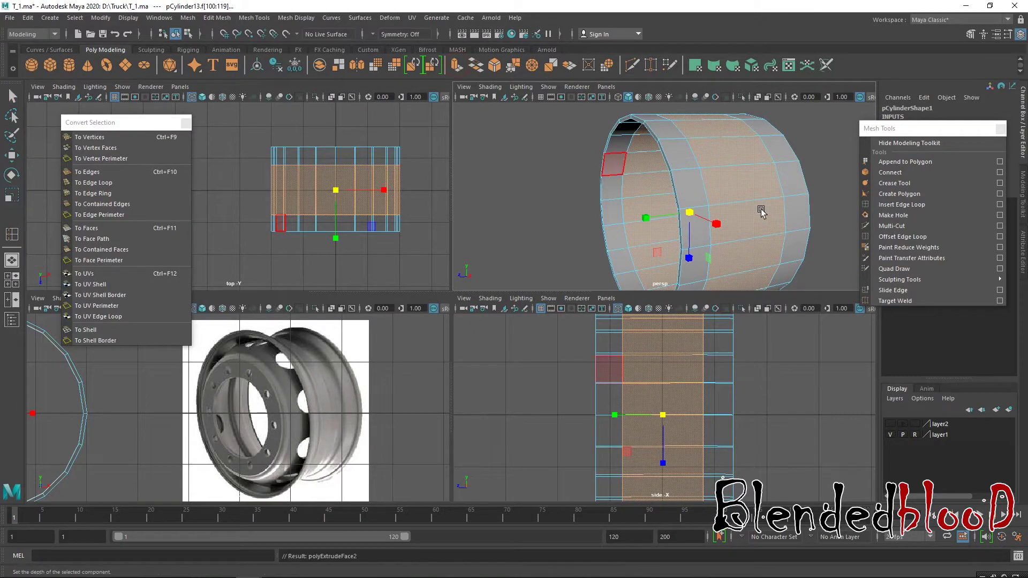
pyautogui.press('r')
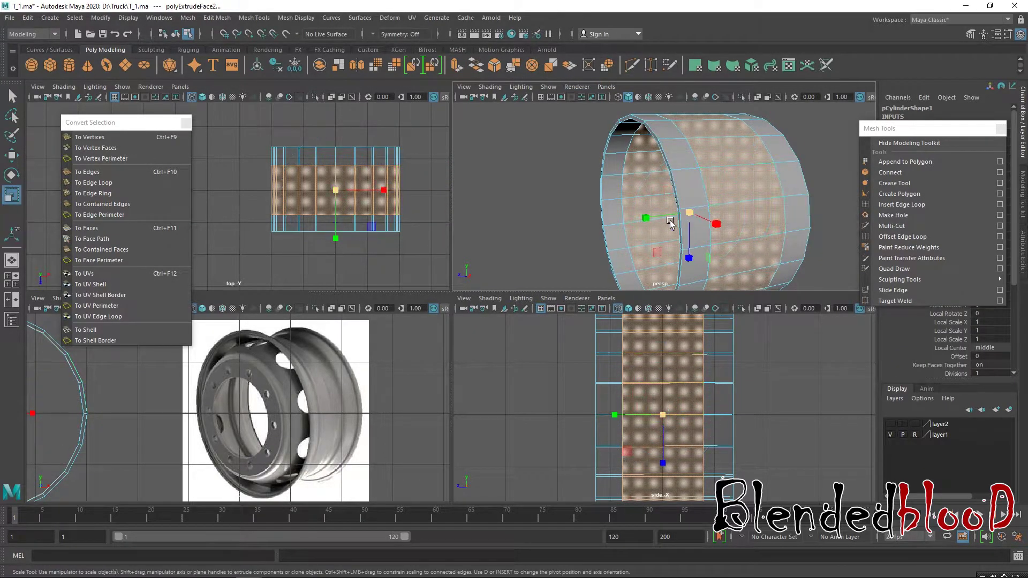
pyautogui.moveTo(651, 221); pyautogui.dragTo(679, 208)
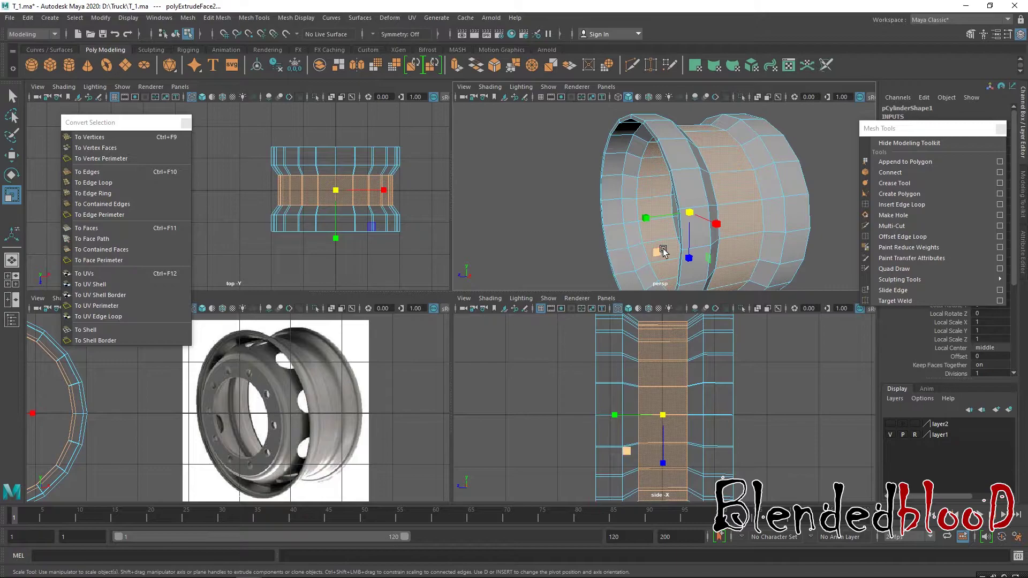
pyautogui.keyDown('alt'); pyautogui.moveTo(746, 204); pyautogui.dragTo(712, 206); pyautogui.keyUp('alt')
pyautogui.press('w')
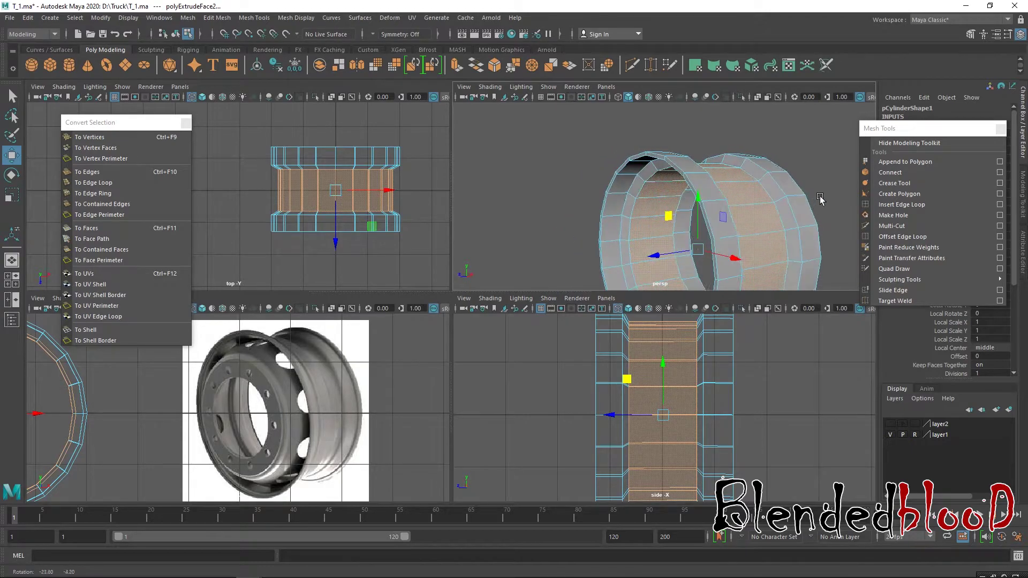
# Step: Insert an edge loop close to the outer edge of the raised band at each end of the barrel
pyautogui.click(905, 204)
pyautogui.keyDown('alt'); pyautogui.moveTo(787, 208); pyautogui.dragTo(761, 213); pyautogui.keyUp('alt')
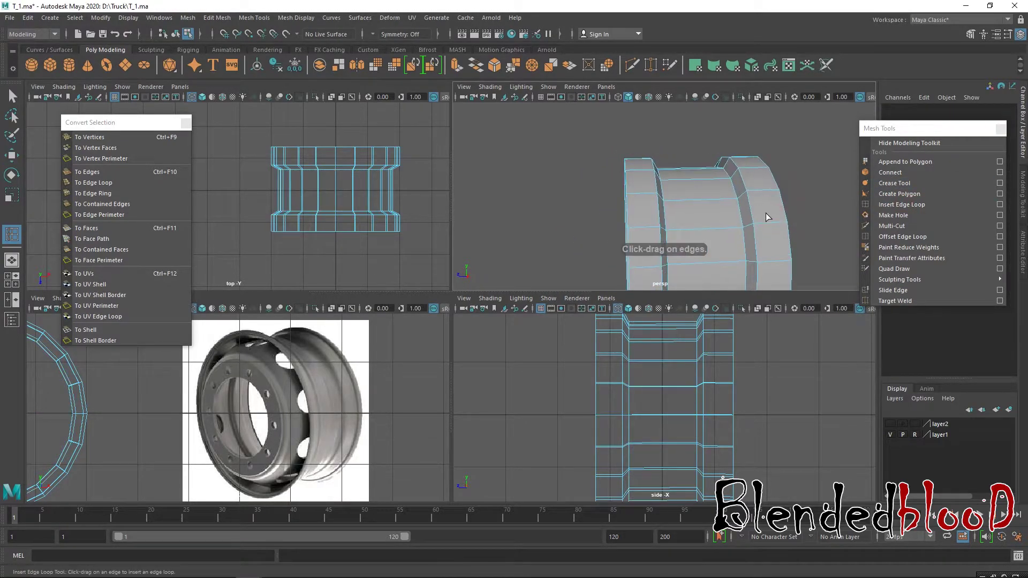
pyautogui.click(770, 222)
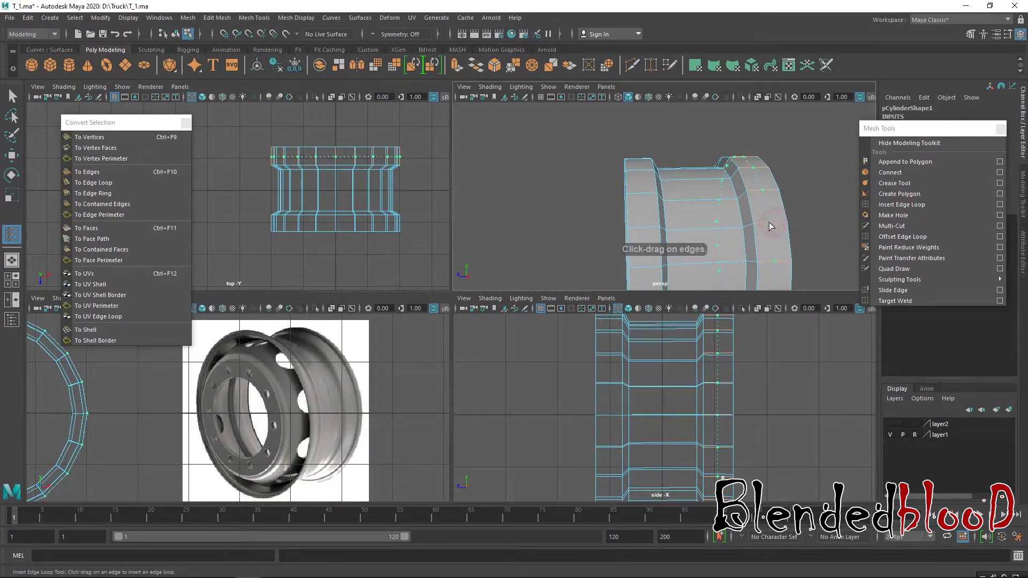
pyautogui.moveTo(772, 222); pyautogui.dragTo(783, 226)
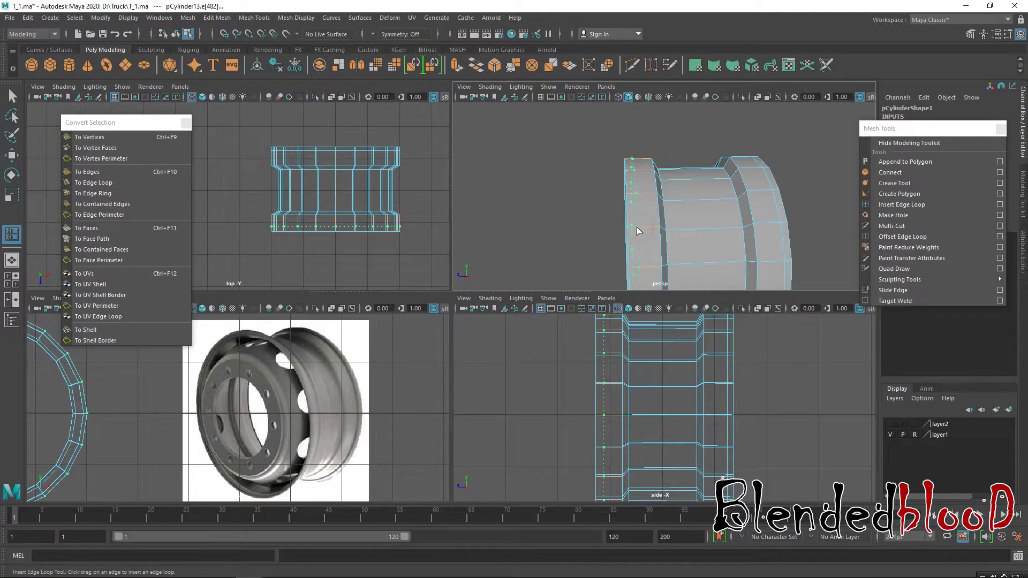
pyautogui.press('w')
pyautogui.click(718, 230)
# Step: Extrude the narrow outermost face rings at both ends of the barrel and scale them slightly outward into protruding lips
pyautogui.keyDown('alt'); pyautogui.moveTo(718, 230); pyautogui.dragTo(784, 194); pyautogui.keyUp('alt')
pyautogui.moveTo(818, 166); pyautogui.dragTo(814, 195, button='right')
pyautogui.click(815, 169)
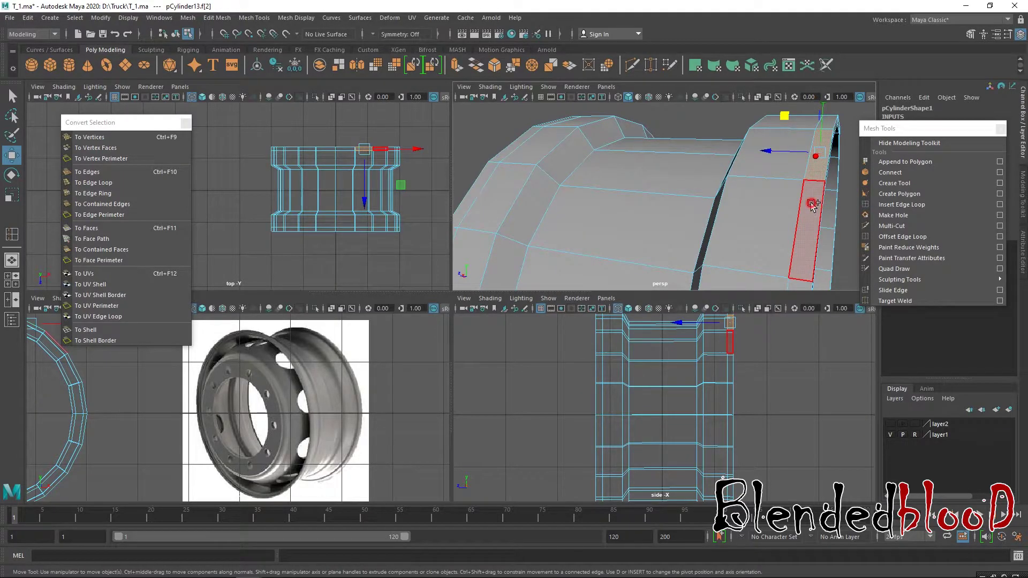
pyautogui.doubleClick(812, 204)
pyautogui.keyDown('alt'); pyautogui.moveTo(640, 209); pyautogui.dragTo(651, 168); pyautogui.keyUp('alt')
pyautogui.keyDown('shift'); pyautogui.doubleClick(651, 168); pyautogui.keyUp('shift')
pyautogui.scroll(-5, 642, 161)
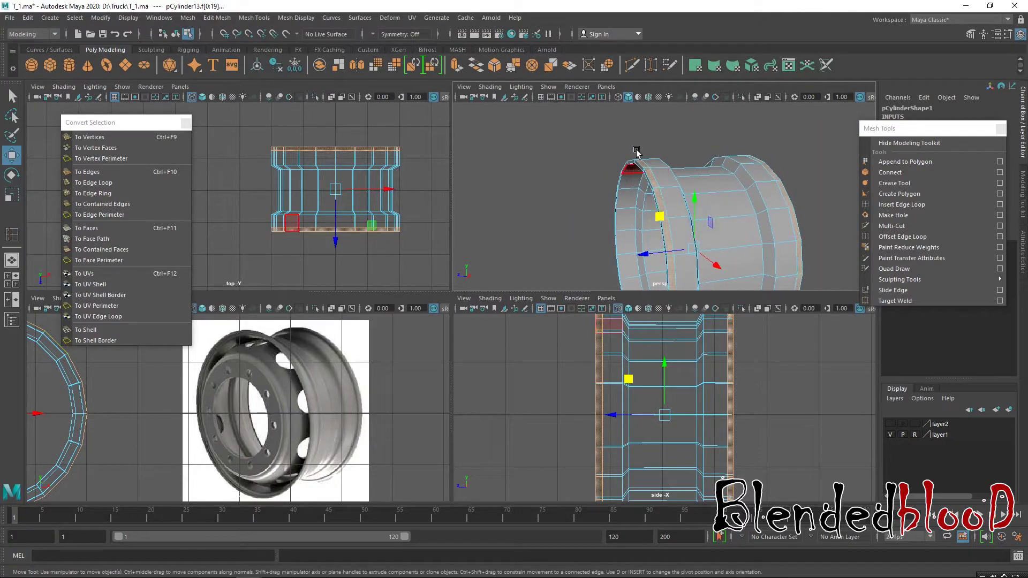
pyautogui.hotkey('ctrl', 'e')
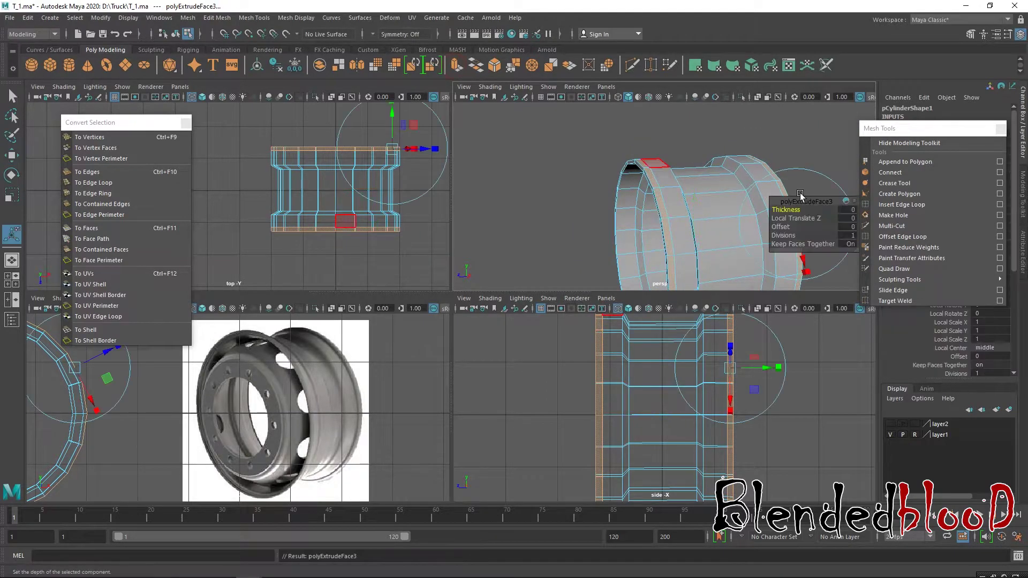
pyautogui.keyDown('alt'); pyautogui.moveTo(792, 177); pyautogui.dragTo(733, 176, button='right'); pyautogui.keyUp('alt')
pyautogui.press('r')
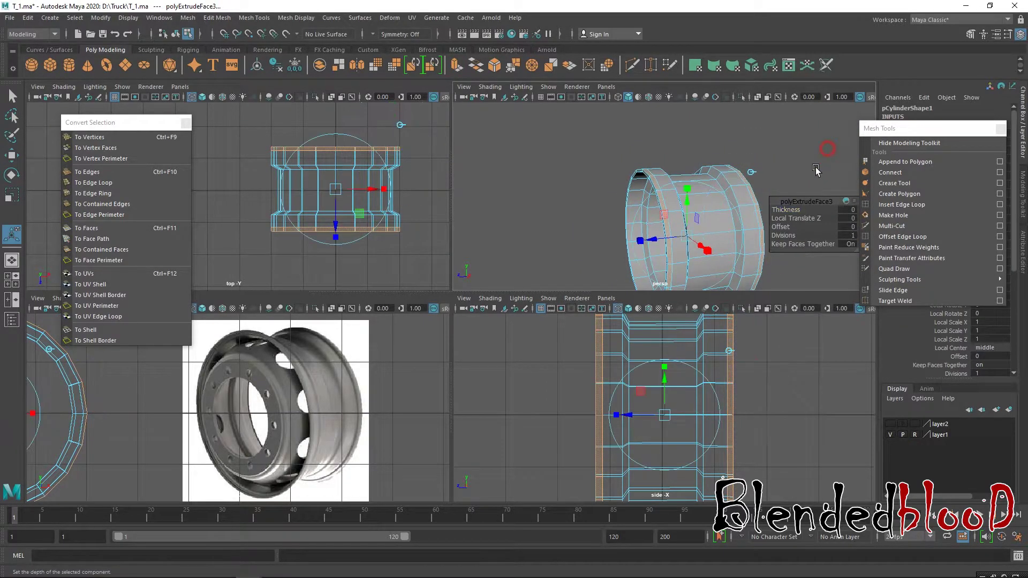
pyautogui.moveTo(683, 240); pyautogui.dragTo(689, 246)
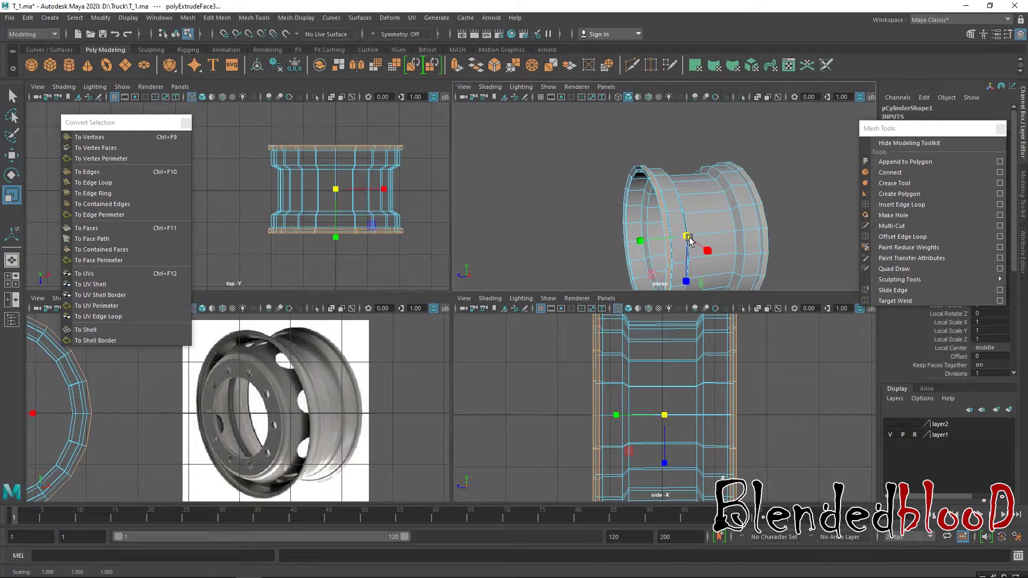
# Step: Inspect the extruded lips and the barrel's wall thickness from several angles
pyautogui.scroll(3, 688, 245)
pyautogui.keyDown('alt'); pyautogui.moveTo(670, 202); pyautogui.dragTo(736, 205); pyautogui.keyUp('alt')
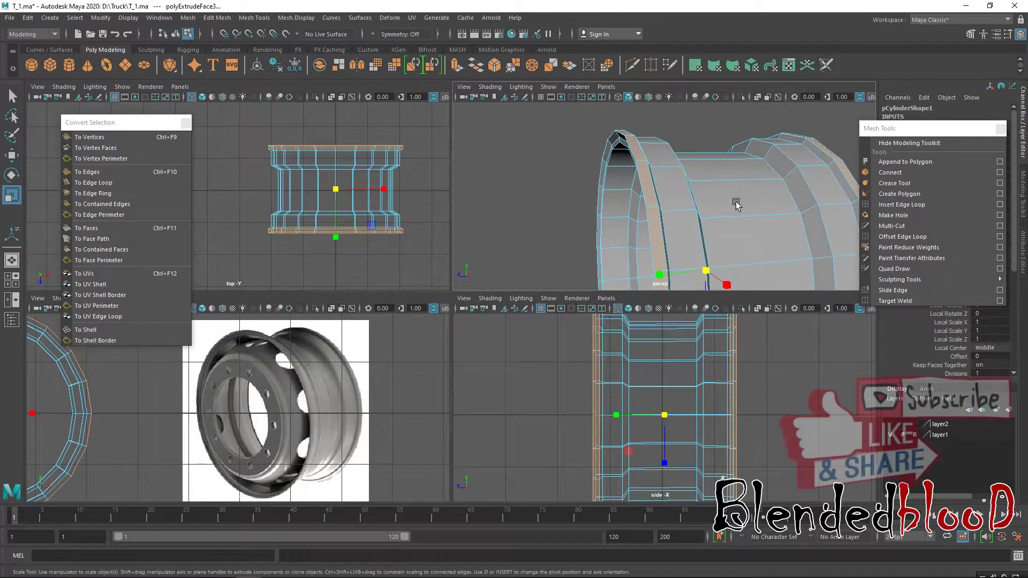
pyautogui.scroll(-5, 736, 205)
pyautogui.keyDown('alt'); pyautogui.moveTo(640, 203); pyautogui.dragTo(738, 209); pyautogui.keyUp('alt')
pyautogui.keyDown('alt'); pyautogui.moveTo(771, 227); pyautogui.dragTo(702, 190, button='middle'); pyautogui.keyUp('alt')
pyautogui.keyDown('alt'); pyautogui.moveTo(701, 189); pyautogui.dragTo(622, 157); pyautogui.keyUp('alt')
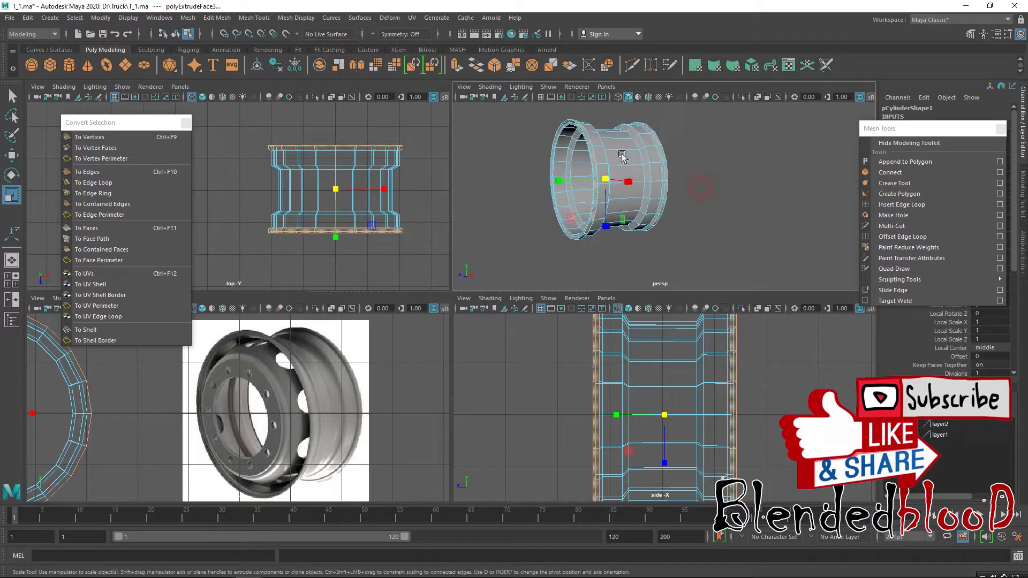
pyautogui.scroll(5, 647, 193)
pyautogui.keyDown('alt'); pyautogui.moveTo(672, 225); pyautogui.dragTo(612, 207); pyautogui.keyUp('alt')
pyautogui.keyDown('alt'); pyautogui.moveTo(612, 207); pyautogui.dragTo(661, 260, button='middle'); pyautogui.keyUp('alt')
pyautogui.keyDown('alt'); pyautogui.moveTo(617, 195); pyautogui.dragTo(713, 206); pyautogui.keyUp('alt')
pyautogui.scroll(3, 624, 168)
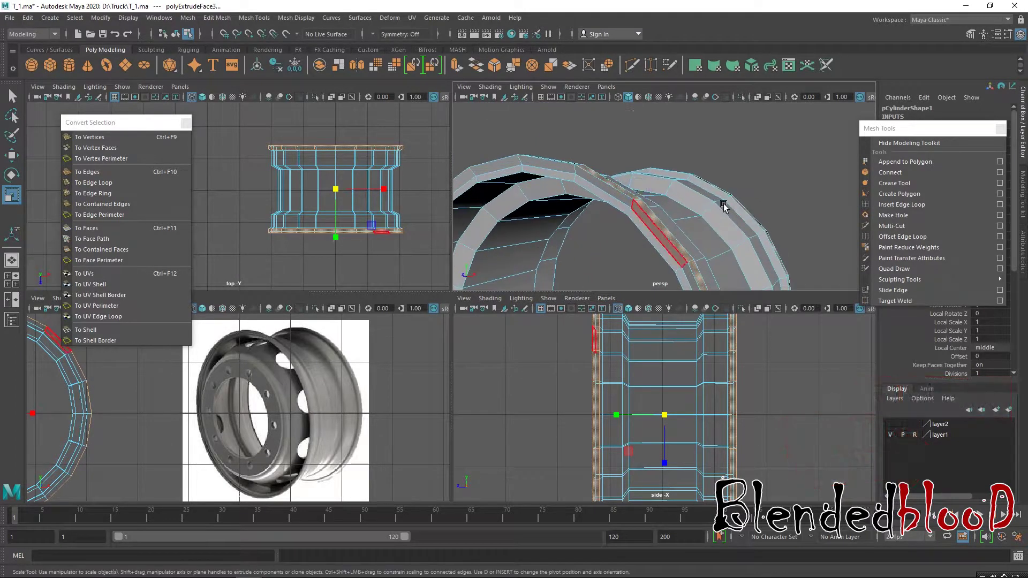
# Step: Insert an edge loop around the end face of the lip at each end of the barrel
pyautogui.click(892, 204)
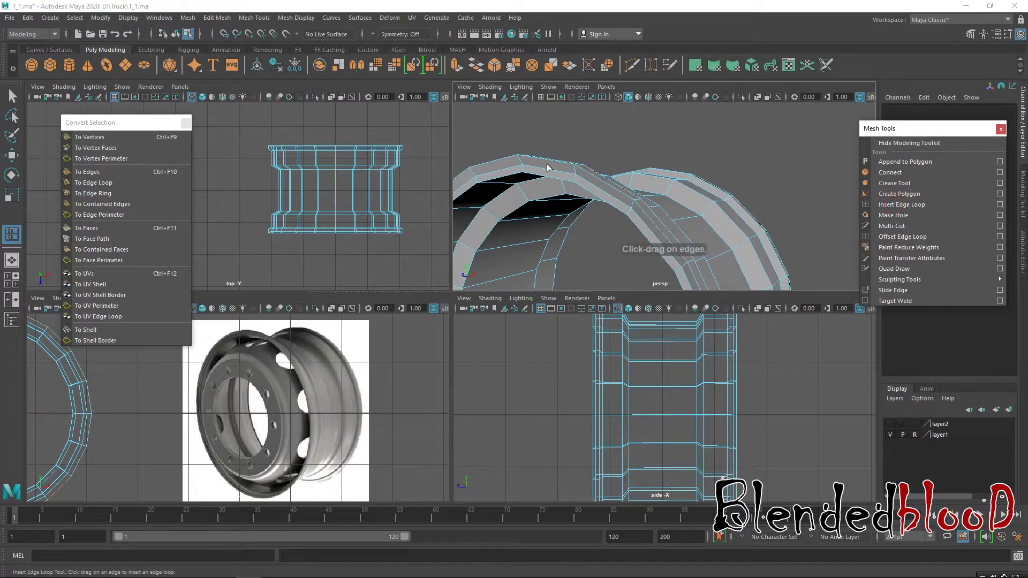
pyautogui.click(575, 173)
pyautogui.moveTo(575, 172); pyautogui.dragTo(575, 216)
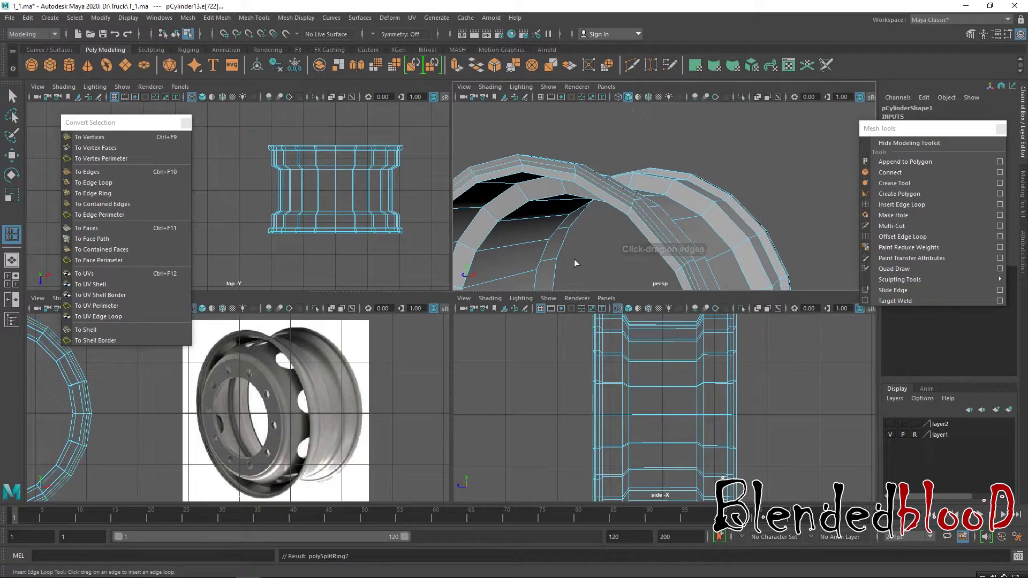
pyautogui.keyDown('alt'); pyautogui.moveTo(196, 442); pyautogui.dragTo(471, 508, button='middle'); pyautogui.keyUp('alt')
pyautogui.scroll(10, 295, 432)
pyautogui.scroll(5, 653, 230)
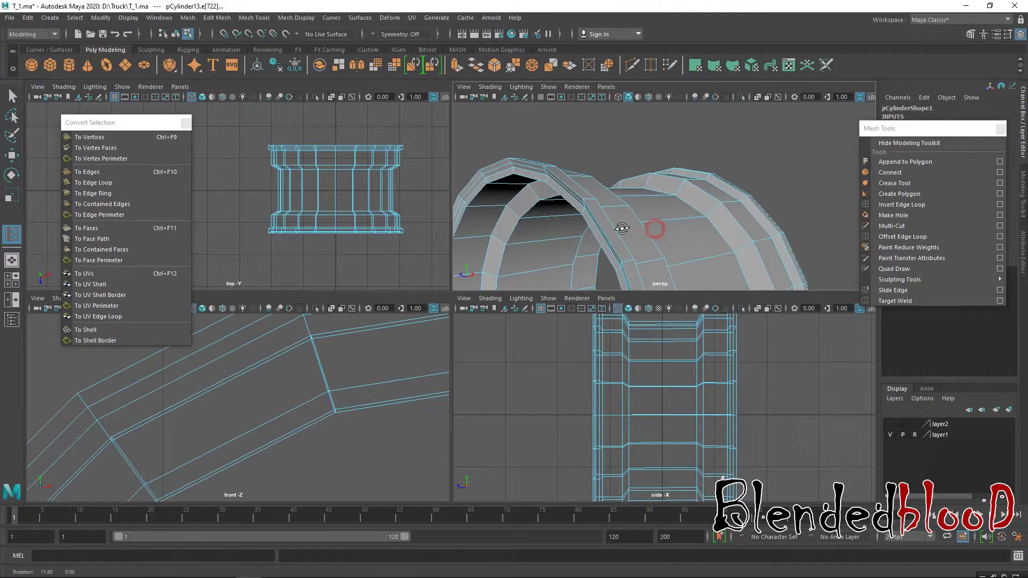
pyautogui.scroll(2, 770, 181)
pyautogui.keyDown('alt'); pyautogui.moveTo(770, 181); pyautogui.dragTo(617, 222); pyautogui.keyUp('alt')
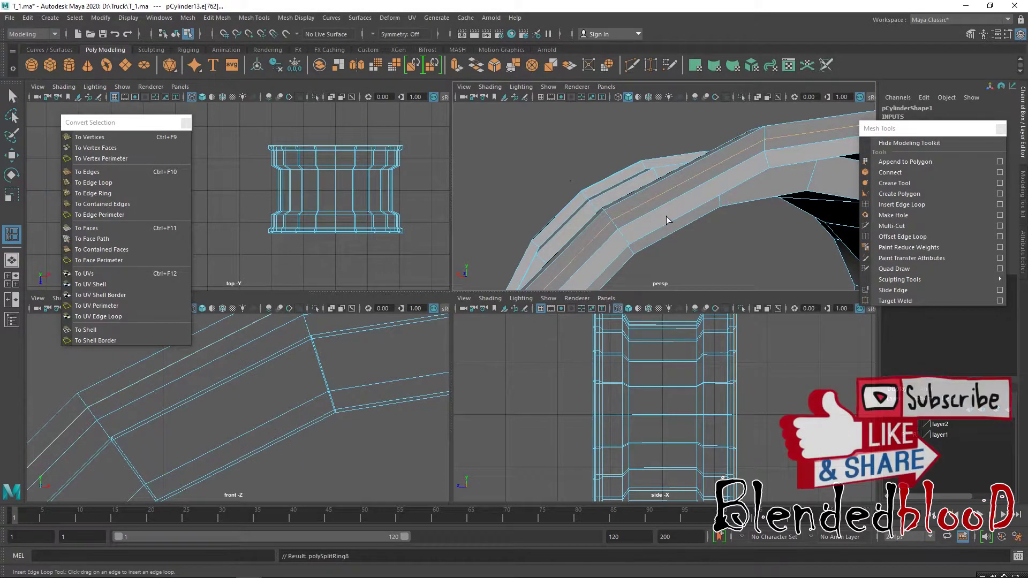
pyautogui.click(674, 198)
pyautogui.press('w')
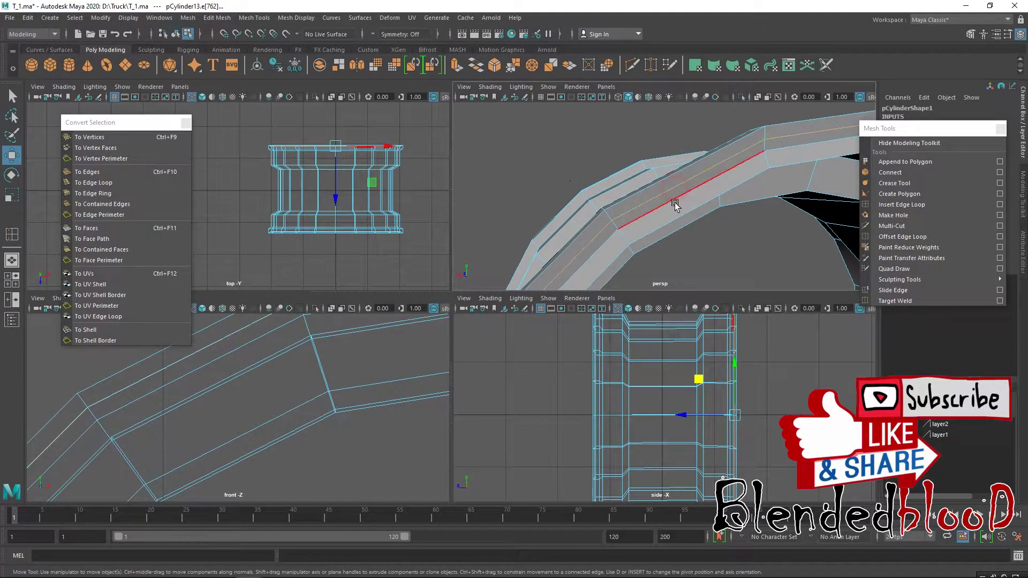
# Step: Select the inserted lip edge loops at both ends and scale them along the barrel's axis
pyautogui.keyDown('alt'); pyautogui.moveTo(559, 188); pyautogui.dragTo(757, 172); pyautogui.keyUp('alt')
pyautogui.click(581, 131)
pyautogui.press('r')
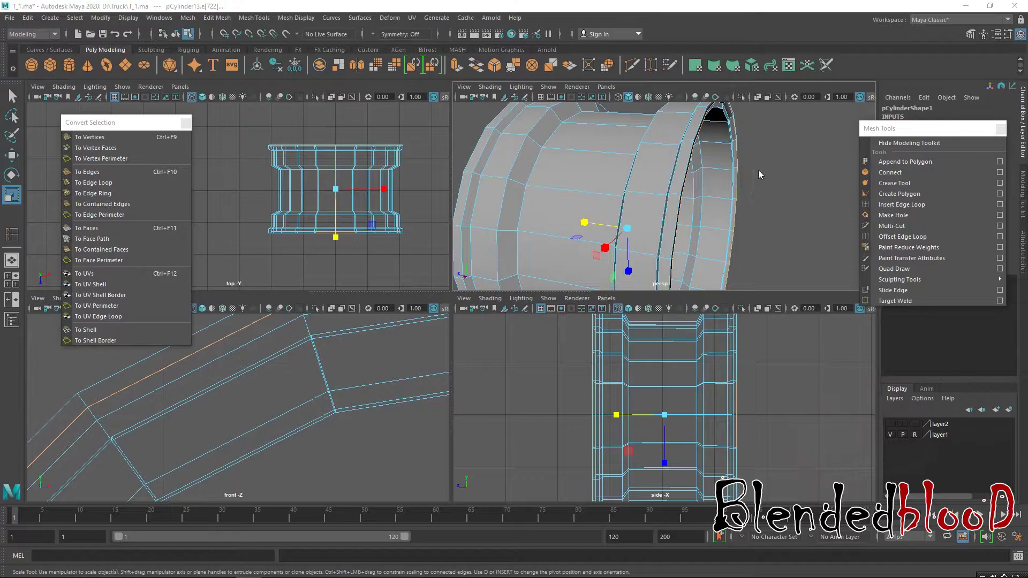
# Step: Preview the barrel smoothed in object mode and compare its profile with the reference rim photo
pyautogui.press('space')
pyautogui.scroll(3, 686, 181)
pyautogui.keyDown('alt'); pyautogui.moveTo(686, 181); pyautogui.dragTo(596, 223, button='right'); pyautogui.keyUp('alt')
pyautogui.keyDown('alt'); pyautogui.moveTo(597, 222); pyautogui.dragTo(647, 229); pyautogui.keyUp('alt')
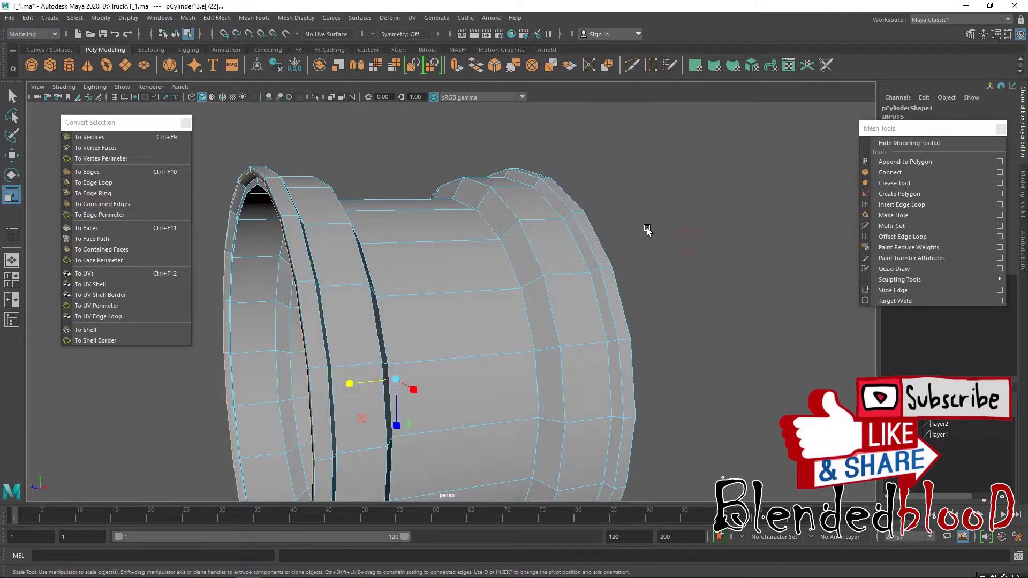
pyautogui.press('w')
pyautogui.press('3')
pyautogui.moveTo(540, 260); pyautogui.dragTo(595, 237, button='right')
pyautogui.click(682, 222)
pyautogui.press('space')
pyautogui.scroll(-10, 382, 381)
pyautogui.scroll(6, 382, 381)
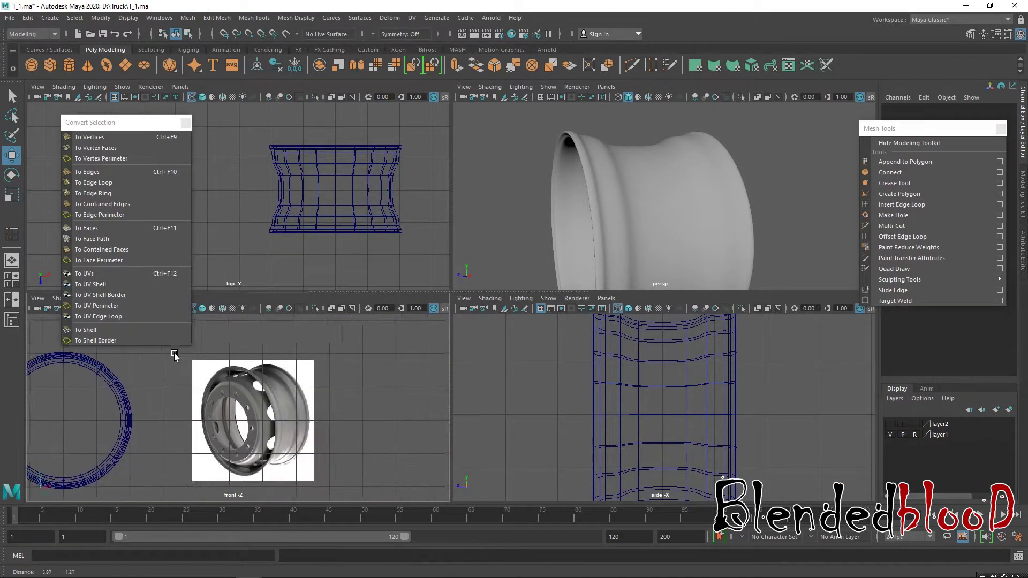
pyautogui.scroll(2, 244, 387)
pyautogui.keyDown('alt'); pyautogui.moveTo(244, 387); pyautogui.dragTo(267, 388); pyautogui.keyUp('alt')
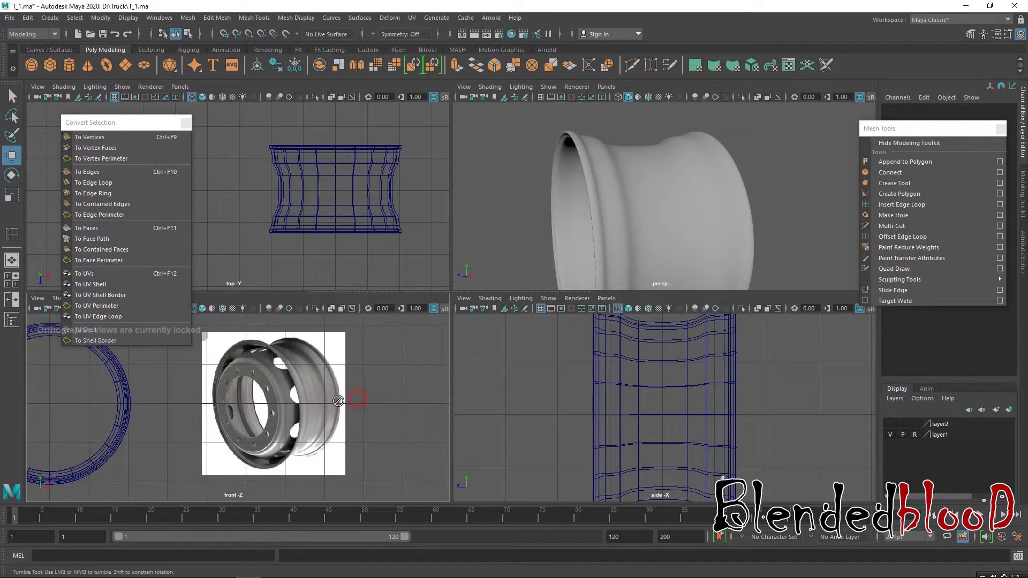
# Step: Return the barrel to unsmoothed display, insert edge loops beside both edges of the recessed channel, and nudge the front loop along the axis
pyautogui.click(702, 208)
pyautogui.press('1')
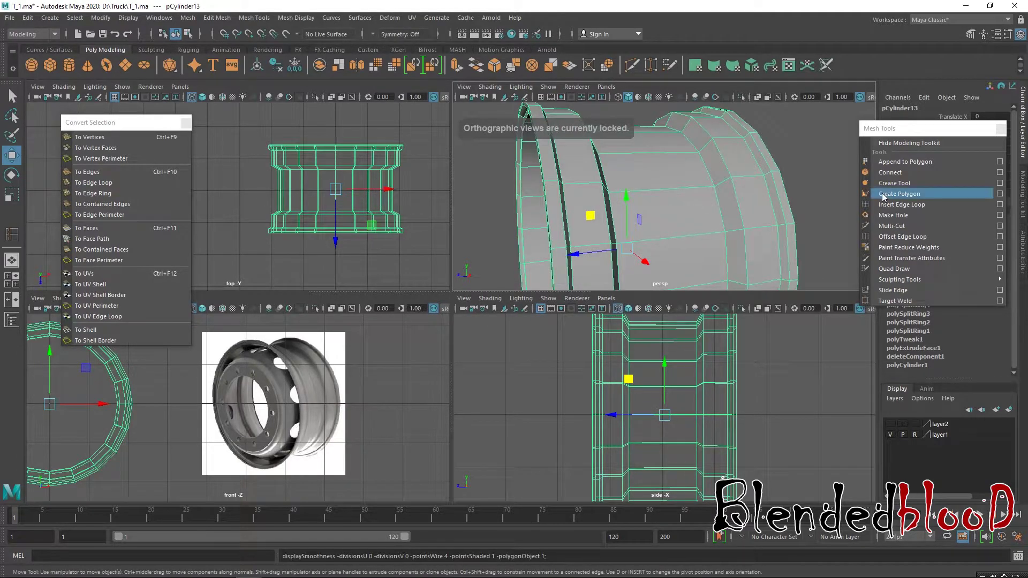
pyautogui.keyDown('alt'); pyautogui.moveTo(718, 207); pyautogui.dragTo(716, 209); pyautogui.keyUp('alt')
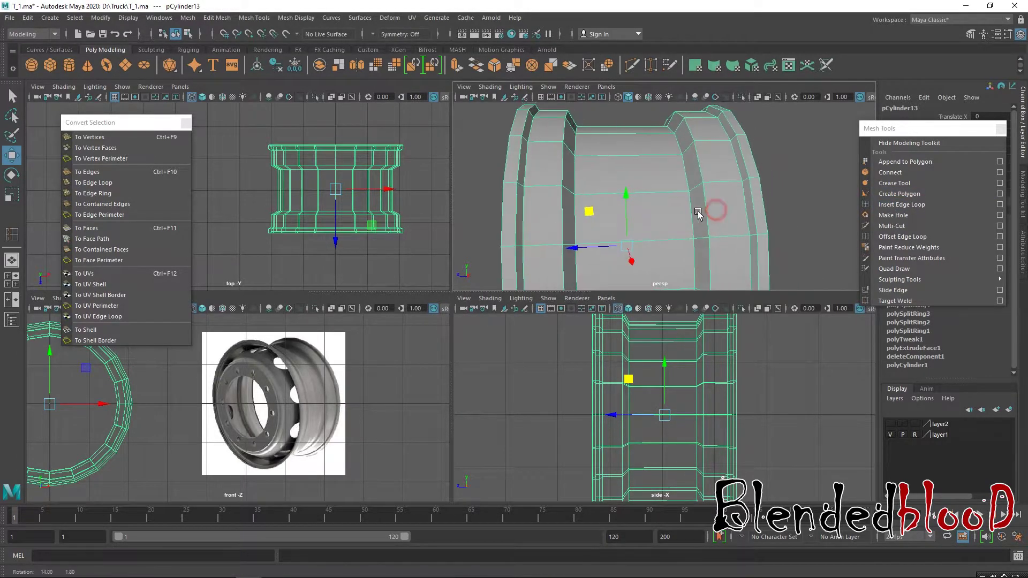
pyautogui.click(887, 204)
pyautogui.moveTo(677, 190); pyautogui.dragTo(584, 197)
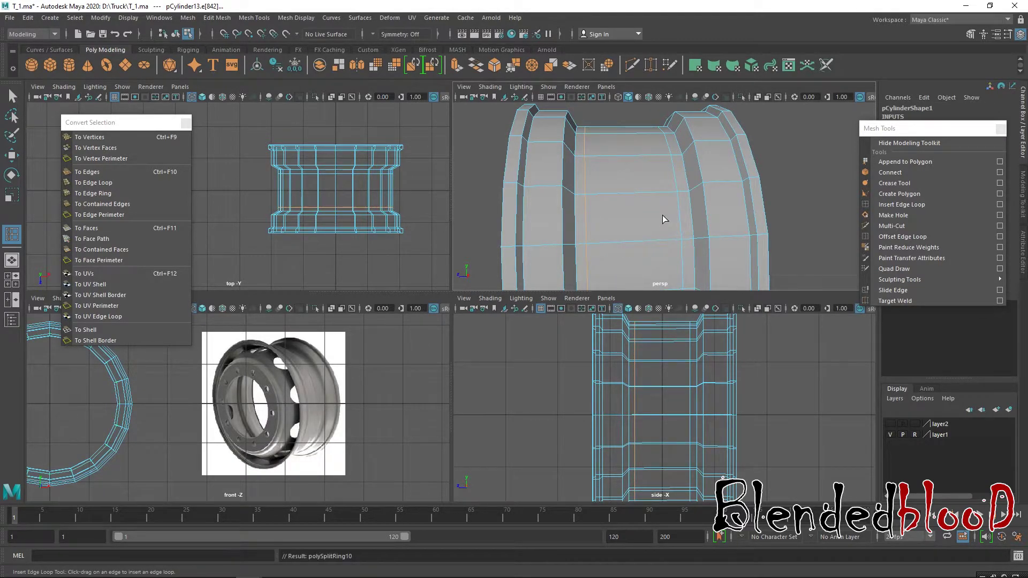
pyautogui.press('w')
pyautogui.moveTo(534, 253); pyautogui.dragTo(535, 253)
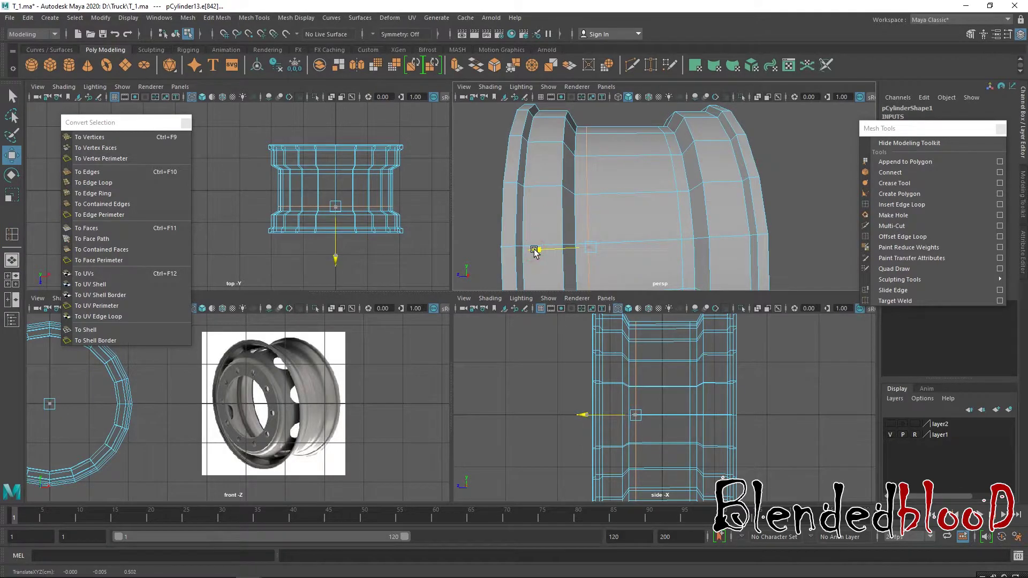
# Step: Preview the barrel smoothed and examine the dark gap between the outer and inner walls of the channel
pyautogui.press('3')
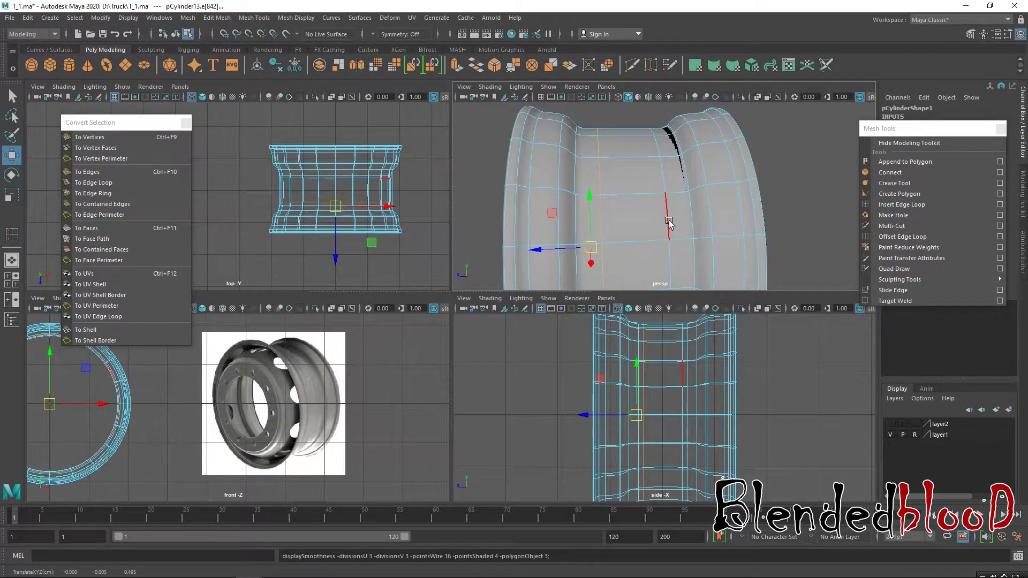
pyautogui.moveTo(700, 161); pyautogui.dragTo(753, 136, button='right')
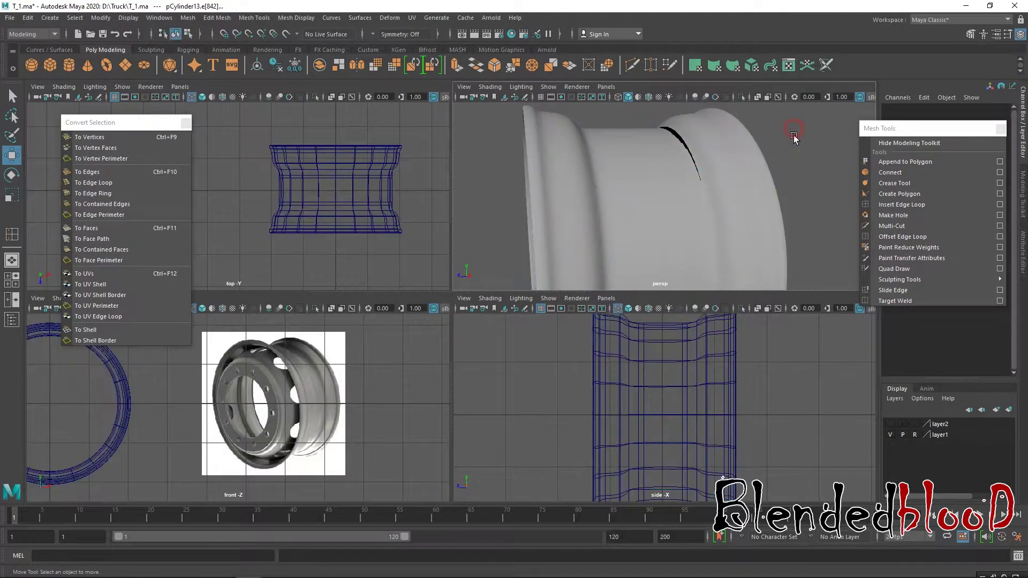
pyautogui.click(676, 135)
pyautogui.keyDown('alt'); pyautogui.moveTo(676, 136); pyautogui.dragTo(690, 160); pyautogui.keyUp('alt')
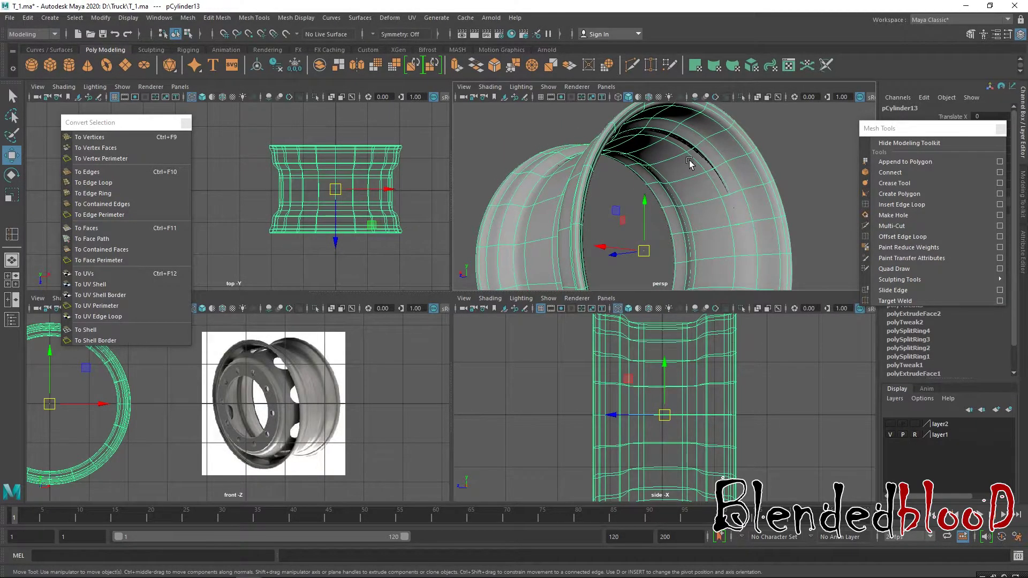
# Step: Insert supporting edge loops on the barrel's inner wall at the channel edges and return to object mode
pyautogui.press('1')
pyautogui.click(902, 205)
pyautogui.keyDown('alt'); pyautogui.moveTo(691, 214); pyautogui.dragTo(693, 176); pyautogui.keyUp('alt')
pyautogui.press('w')
pyautogui.moveTo(696, 174); pyautogui.dragTo(729, 161, button='right')
pyautogui.keyDown('alt'); pyautogui.moveTo(778, 197); pyautogui.dragTo(704, 199); pyautogui.keyUp('alt')
# Step: Show layer2 again and scale the barrel down uniformly to fit closely around the inner rim
pyautogui.click(889, 424)
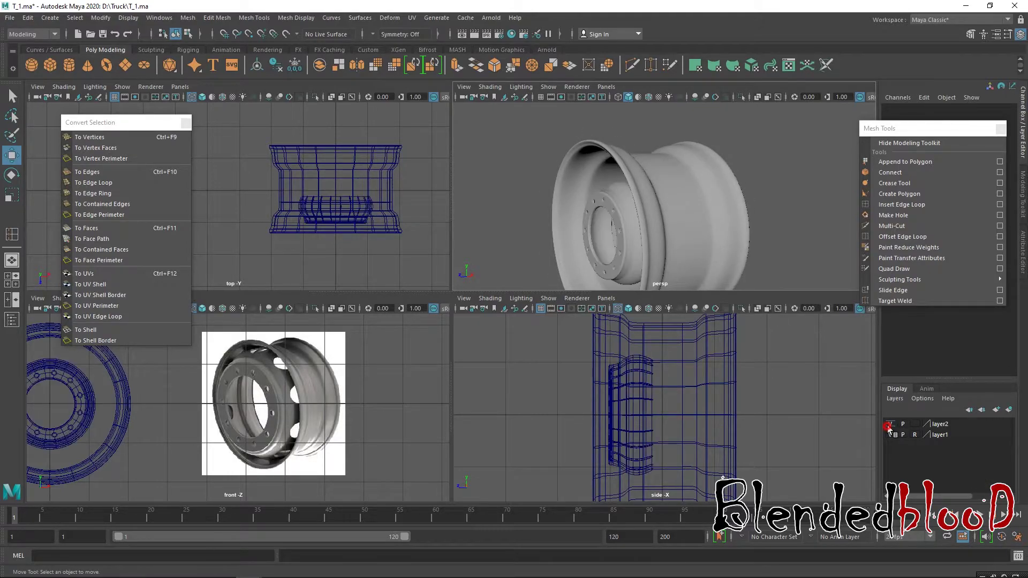
pyautogui.click(653, 230)
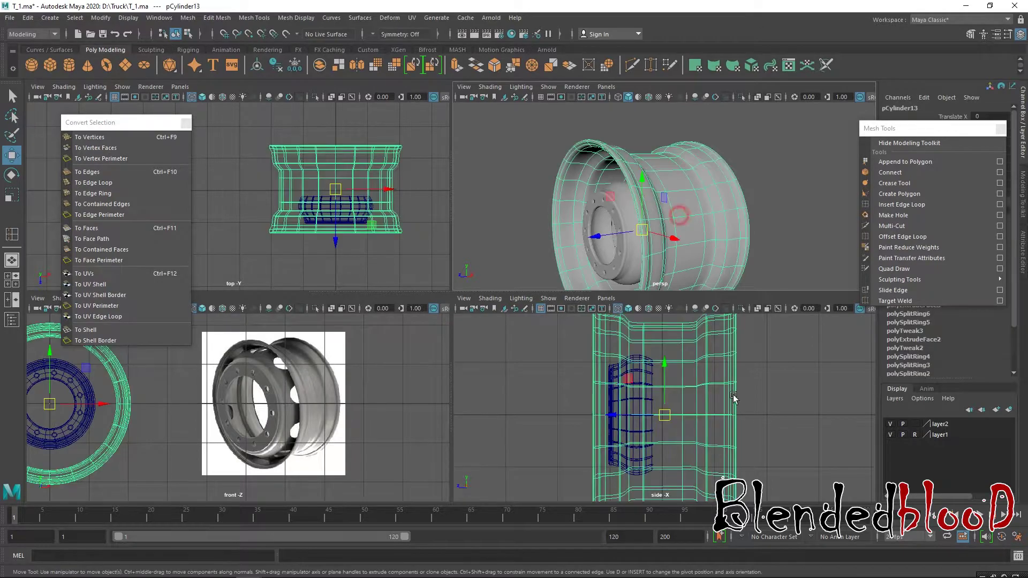
pyautogui.press('r')
pyautogui.moveTo(667, 416); pyautogui.dragTo(604, 354)
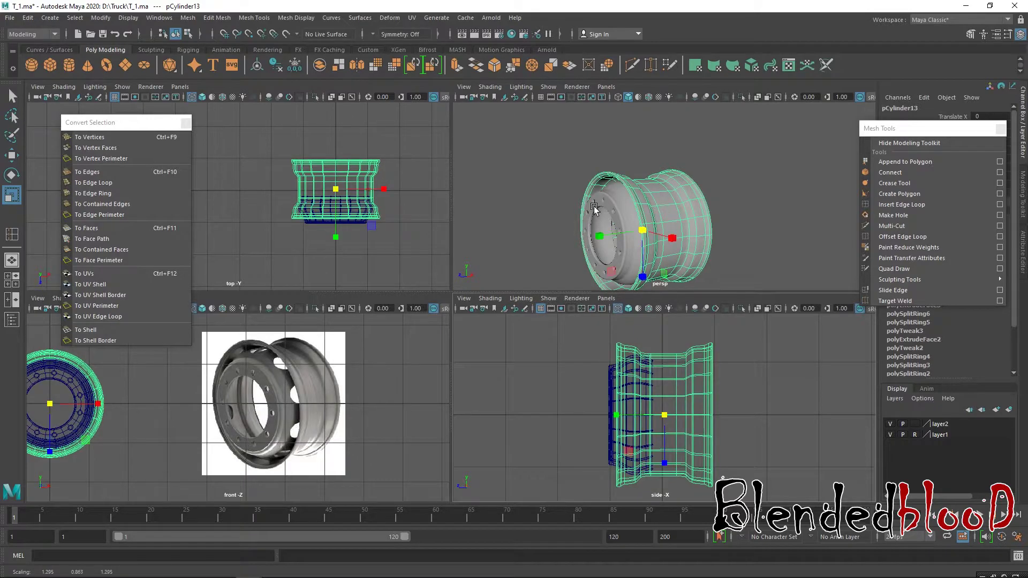
# Step: Move the inner hub disc along its axis until it sits clear of the wheel rim
pyautogui.press('w')
pyautogui.click(726, 209)
pyautogui.scroll(4, 725, 212)
pyautogui.keyDown('alt'); pyautogui.moveTo(692, 235); pyautogui.dragTo(571, 192); pyautogui.keyUp('alt')
pyautogui.keyDown('alt'); pyautogui.moveTo(645, 142); pyautogui.dragTo(624, 202); pyautogui.keyUp('alt')
pyautogui.keyDown('alt'); pyautogui.moveTo(625, 201); pyautogui.dragTo(746, 198, button='middle'); pyautogui.keyUp('alt')
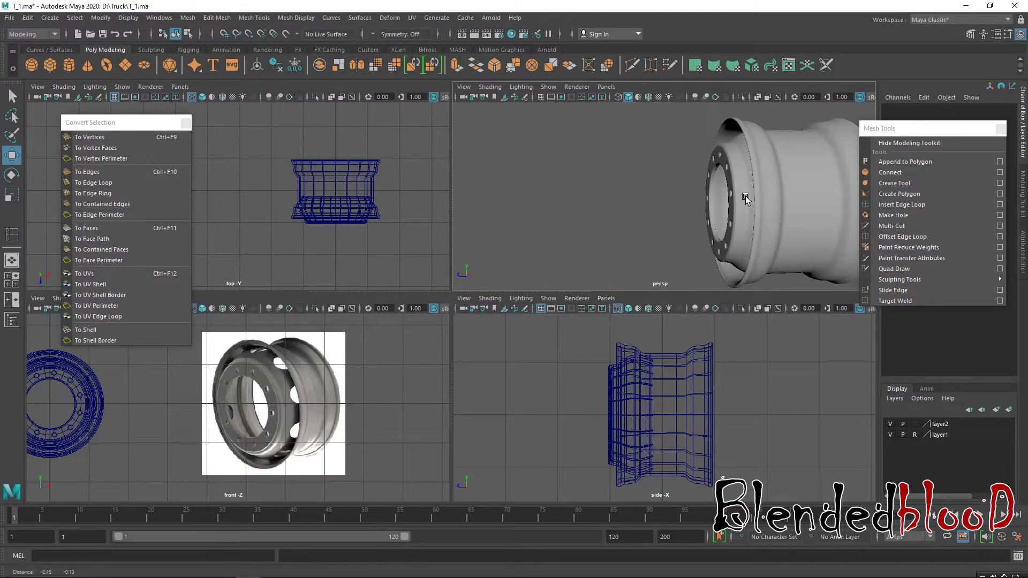
pyautogui.click(731, 173)
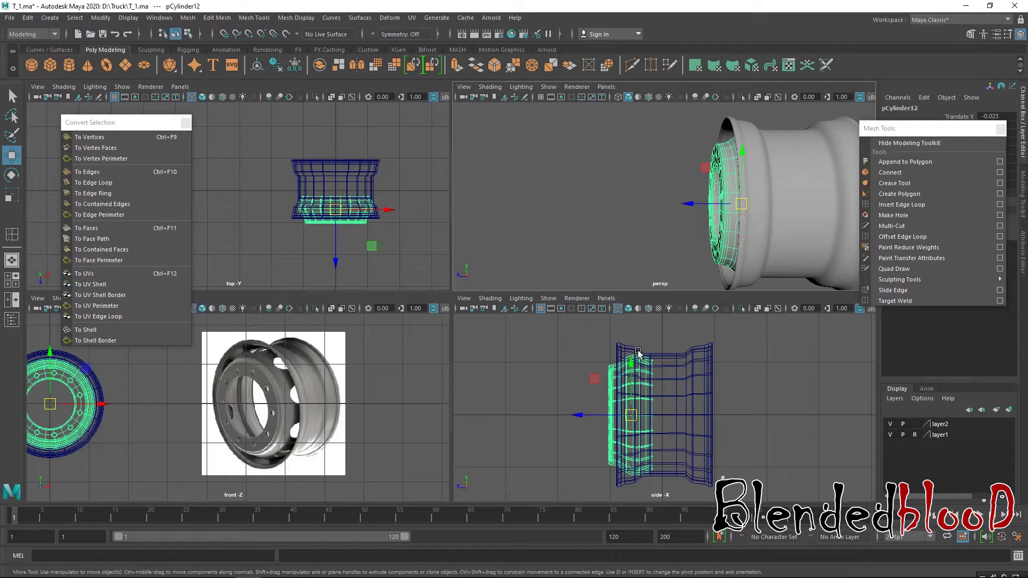
pyautogui.scroll(2, 712, 429)
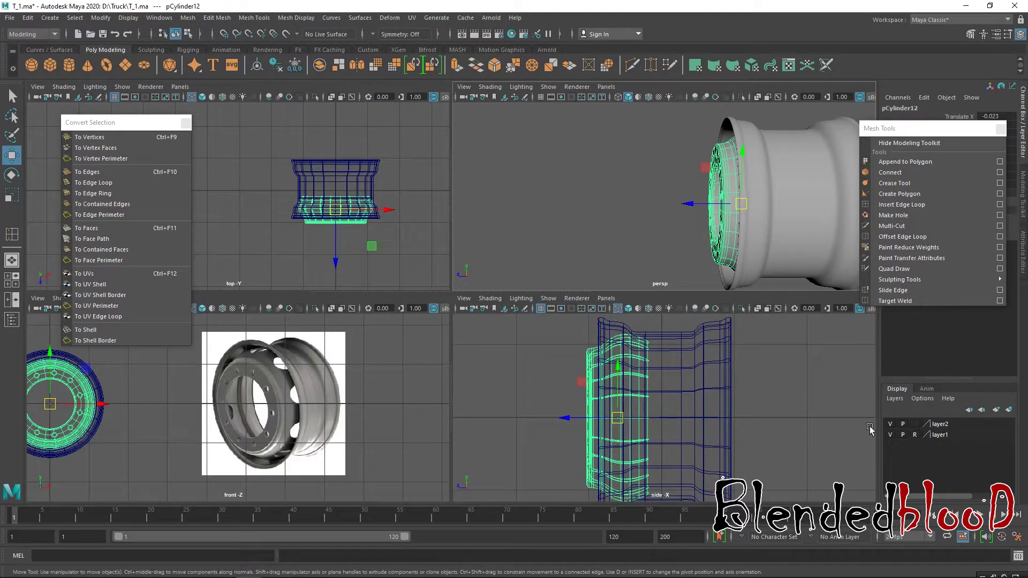
pyautogui.moveTo(560, 418); pyautogui.dragTo(492, 418)
# Step: Delete the rearmost ring of faces from the hub disc
pyautogui.press('space')
pyautogui.press('f')
pyautogui.rightClick(476, 174)
pyautogui.moveTo(478, 186); pyautogui.dragTo(475, 203, button='right')
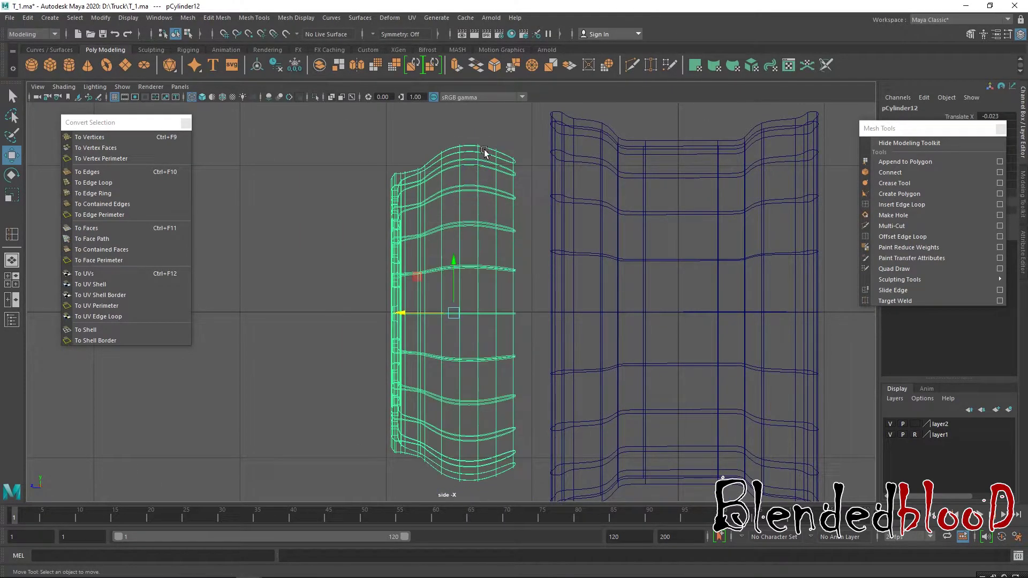
pyautogui.moveTo(527, 310); pyautogui.dragTo(533, 493)
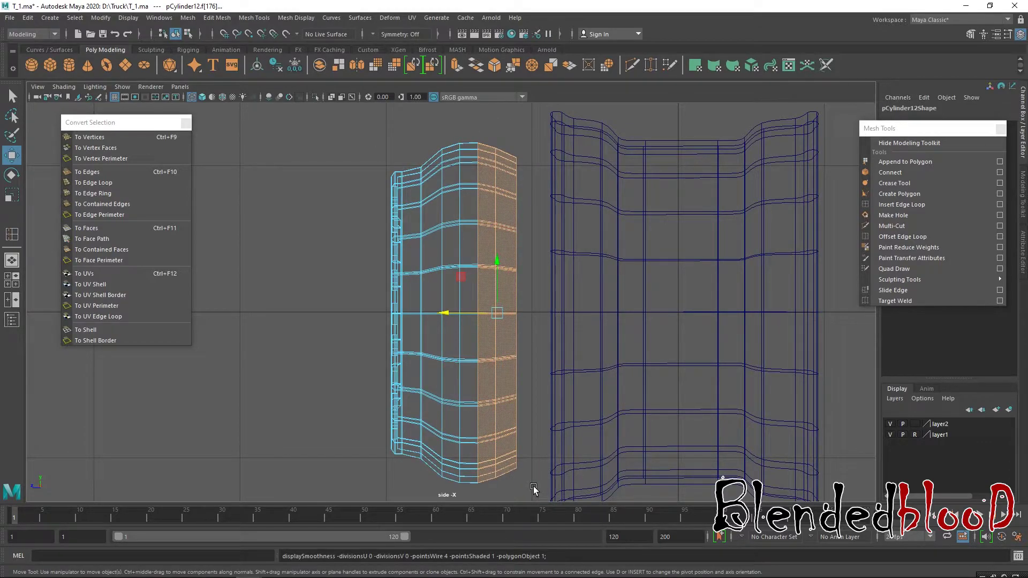
pyautogui.press('Delete')
# Step: Select the vertices along the disc's open back edge and scale them slightly
pyautogui.rightClick(480, 165)
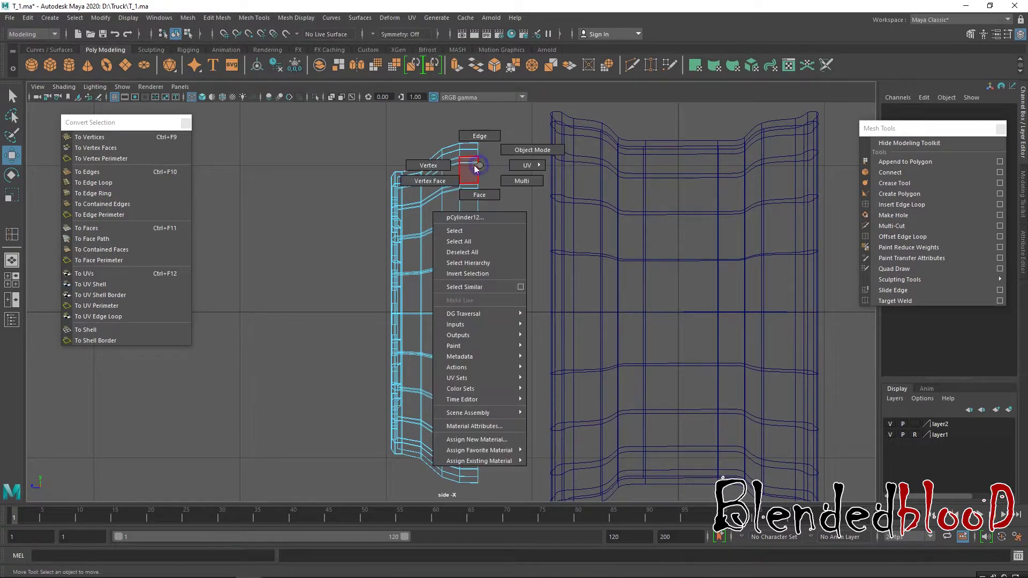
pyautogui.click(431, 169)
pyautogui.moveTo(520, 307); pyautogui.dragTo(544, 511)
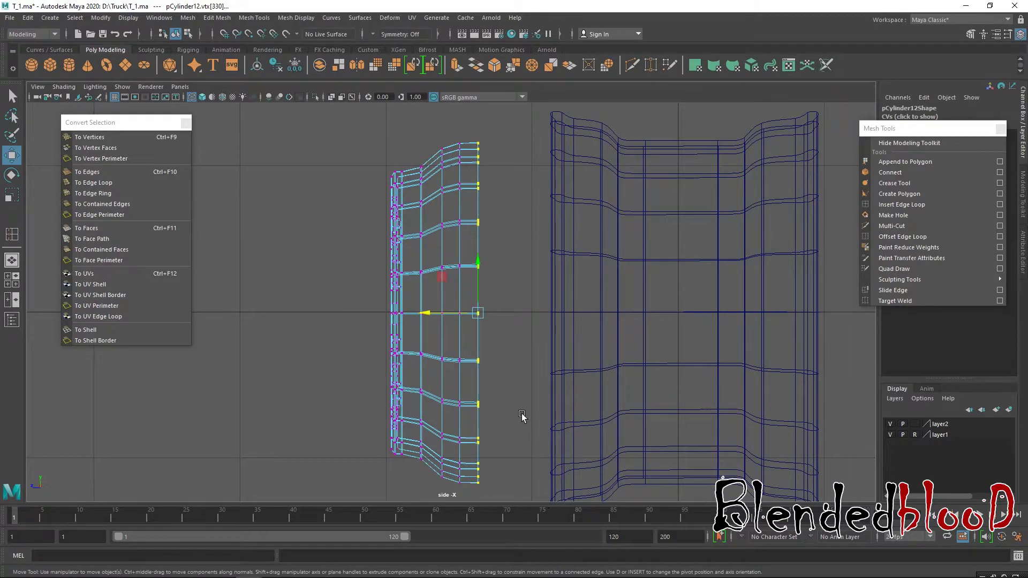
pyautogui.press('r')
pyautogui.moveTo(477, 313); pyautogui.dragTo(478, 316)
pyautogui.moveTo(464, 236); pyautogui.dragTo(461, 199, button='right')
# Step: Examine the trimmed disc and its open back edge in smooth preview
pyautogui.press('space')
pyautogui.press('w')
pyautogui.press('space')
pyautogui.keyDown('alt'); pyautogui.moveTo(712, 225); pyautogui.dragTo(610, 227); pyautogui.keyUp('alt')
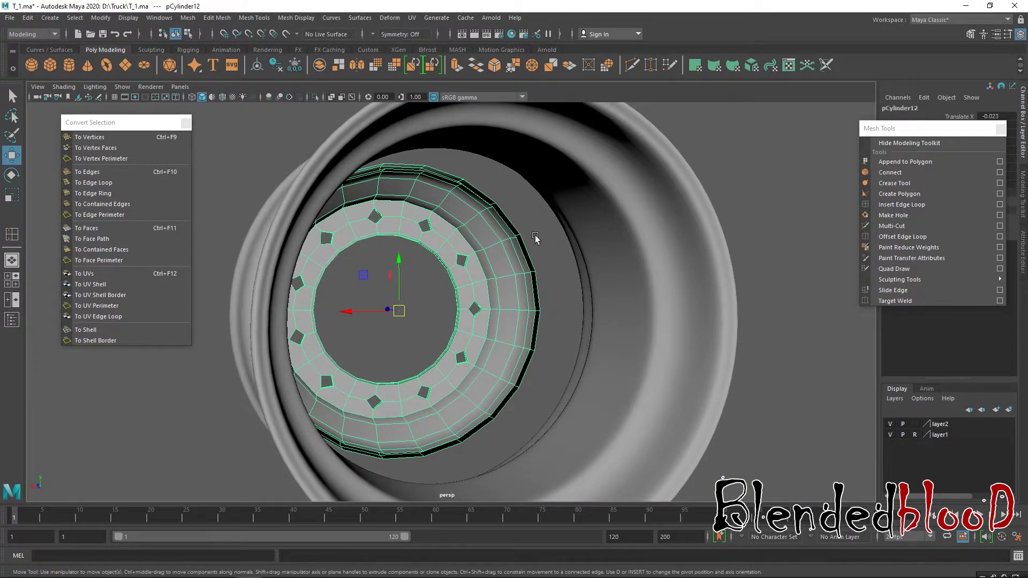
pyautogui.press('3')
pyautogui.keyDown('alt'); pyautogui.moveTo(500, 239); pyautogui.dragTo(496, 240); pyautogui.keyUp('alt')
pyautogui.rightClick(508, 240)
pyautogui.click(541, 255)
pyautogui.click(547, 293)
pyautogui.keyDown('alt'); pyautogui.moveTo(546, 294); pyautogui.dragTo(533, 274); pyautogui.keyUp('alt')
pyautogui.click(526, 272)
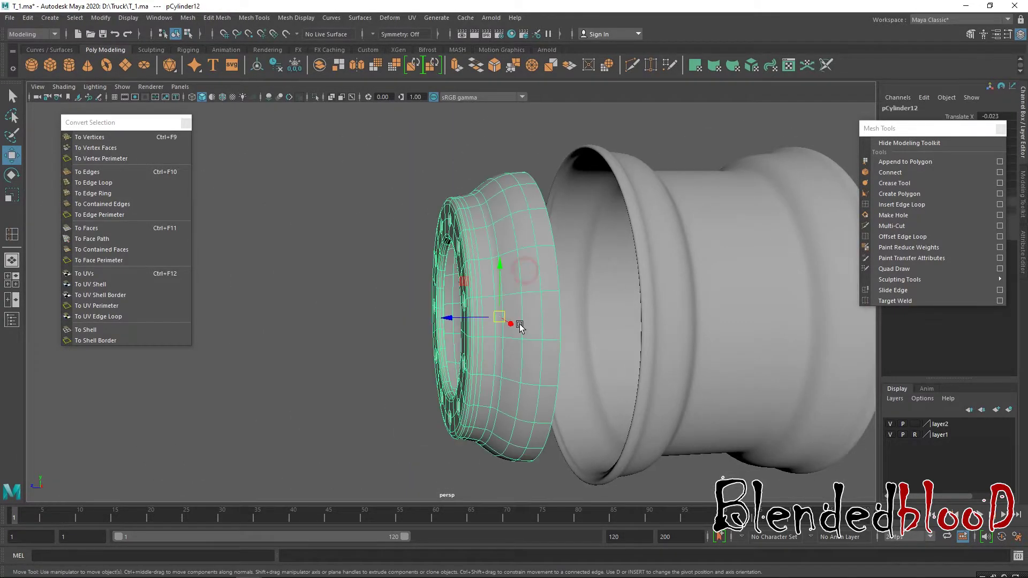
# Step: Move the hub disc along its axis to the opposite side of the rim and turn off its smooth preview
pyautogui.keyDown('alt'); pyautogui.moveTo(446, 320); pyautogui.dragTo(541, 269); pyautogui.keyUp('alt')
pyautogui.keyDown('alt'); pyautogui.moveTo(541, 269); pyautogui.dragTo(607, 297, button='right'); pyautogui.keyUp('alt')
pyautogui.keyDown('alt'); pyautogui.moveTo(607, 298); pyautogui.dragTo(685, 243); pyautogui.keyUp('alt')
pyautogui.press('1')
# Step: Bridge one outer and inner edge pair at the upper part of the disc's open back edge
pyautogui.moveTo(684, 241); pyautogui.dragTo(734, 211, button='right')
pyautogui.click(734, 211)
pyautogui.keyDown('alt'); pyautogui.moveTo(727, 297); pyautogui.dragTo(516, 278, button='right'); pyautogui.keyUp('alt')
pyautogui.keyDown('alt'); pyautogui.moveTo(515, 278); pyautogui.dragTo(559, 362); pyautogui.keyUp('alt')
pyautogui.click(538, 292)
pyautogui.scroll(10, 558, 362)
pyautogui.moveTo(612, 297); pyautogui.dragTo(612, 265, button='right')
pyautogui.click(605, 284)
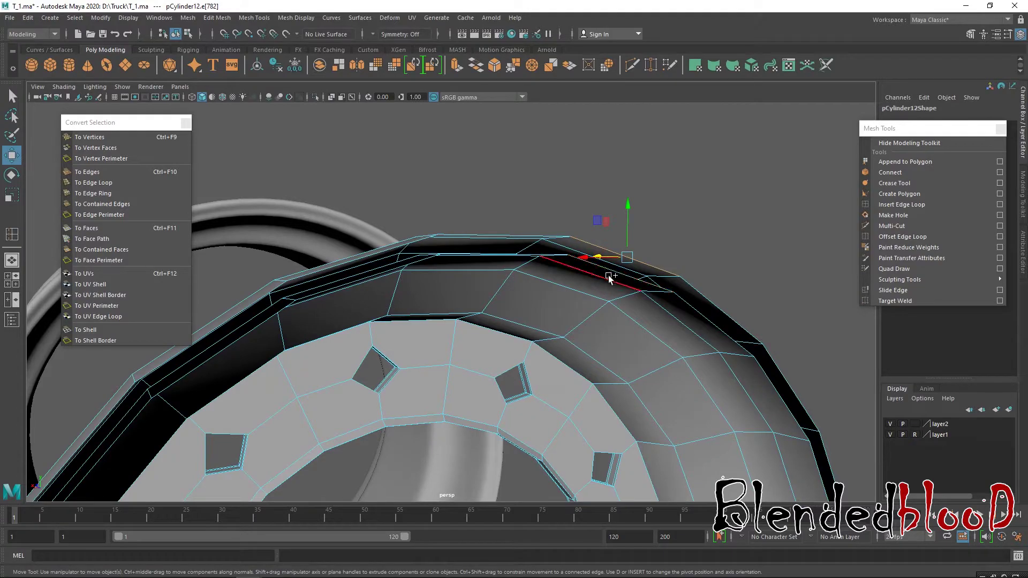
pyautogui.moveTo(625, 294)
pyautogui.keyDown('alt'); pyautogui.mouseDown()
pyautogui.moveTo(632, 299)
pyautogui.moveTo(629, 275)
pyautogui.mouseUp(); pyautogui.keyUp('alt')
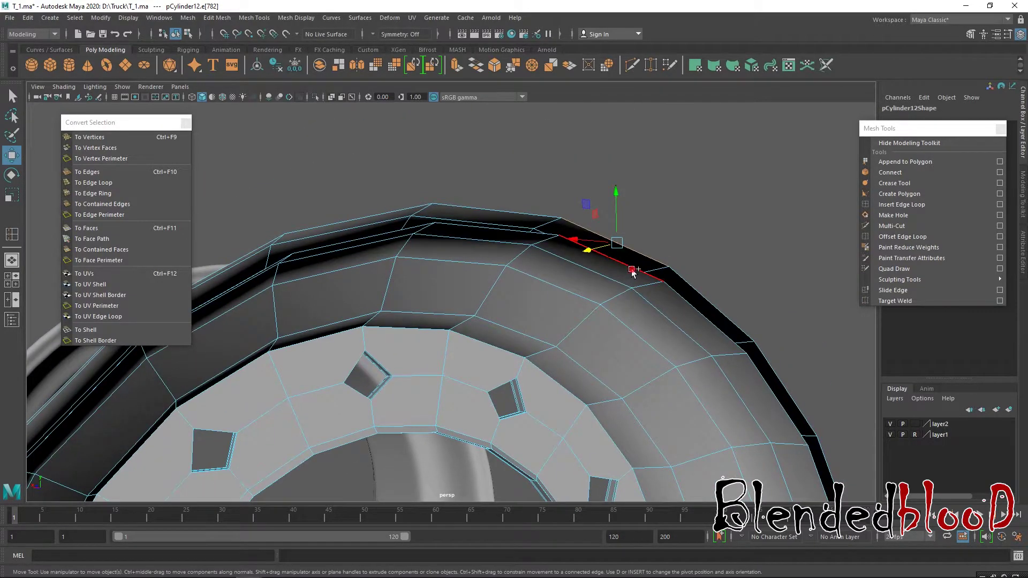
pyautogui.keyDown('shift'); pyautogui.moveTo(634, 273); pyautogui.dragTo(627, 396, button='right'); pyautogui.keyUp('shift')
# Step: Bridge the next three edge gaps counterclockwise across the top of the disc's back edge
pyautogui.click(543, 214)
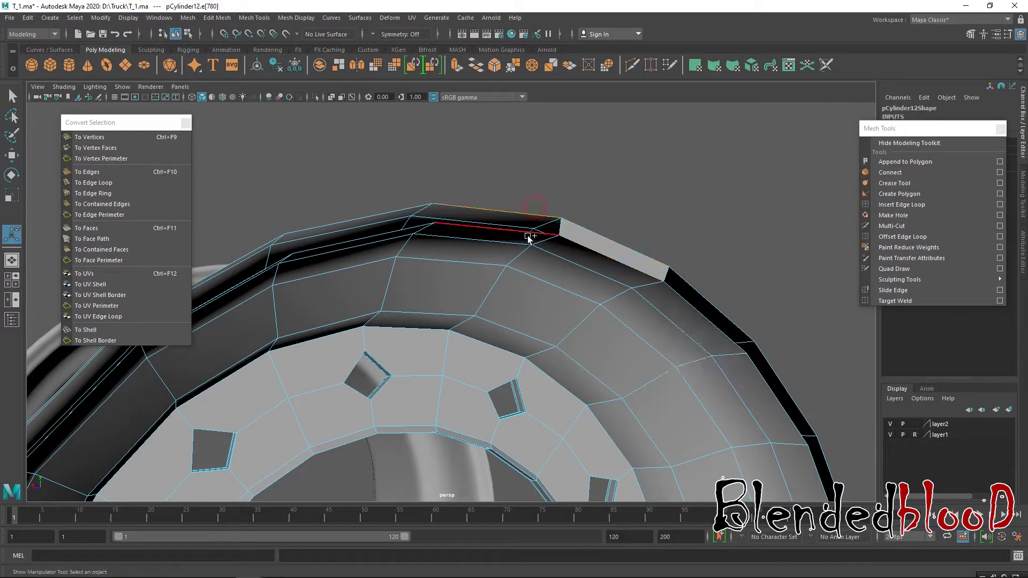
pyautogui.press('g')
pyautogui.click(364, 219)
pyautogui.keyDown('alt'); pyautogui.moveTo(347, 245); pyautogui.dragTo(539, 236); pyautogui.keyUp('alt')
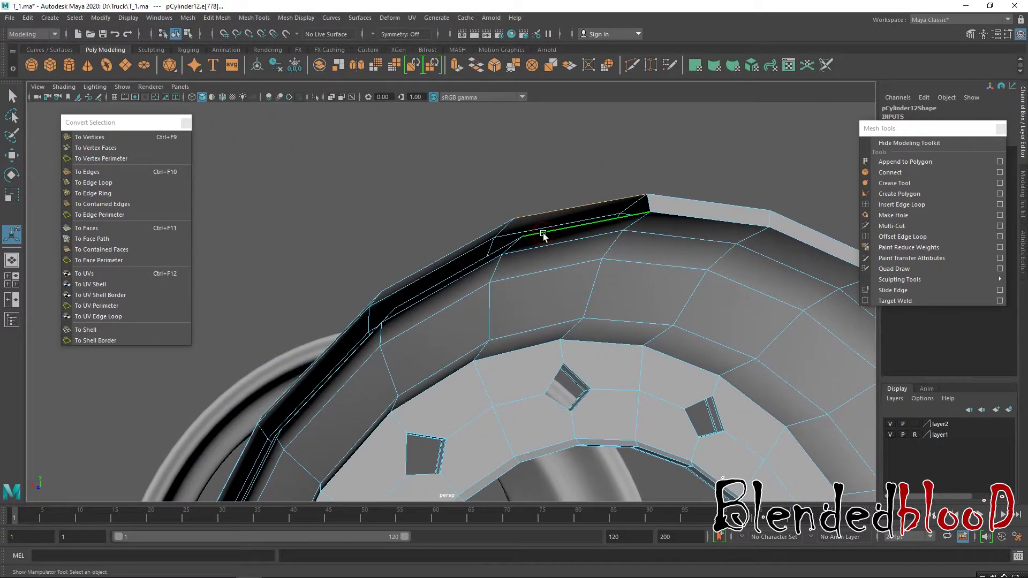
pyautogui.press('g')
pyautogui.click(458, 254)
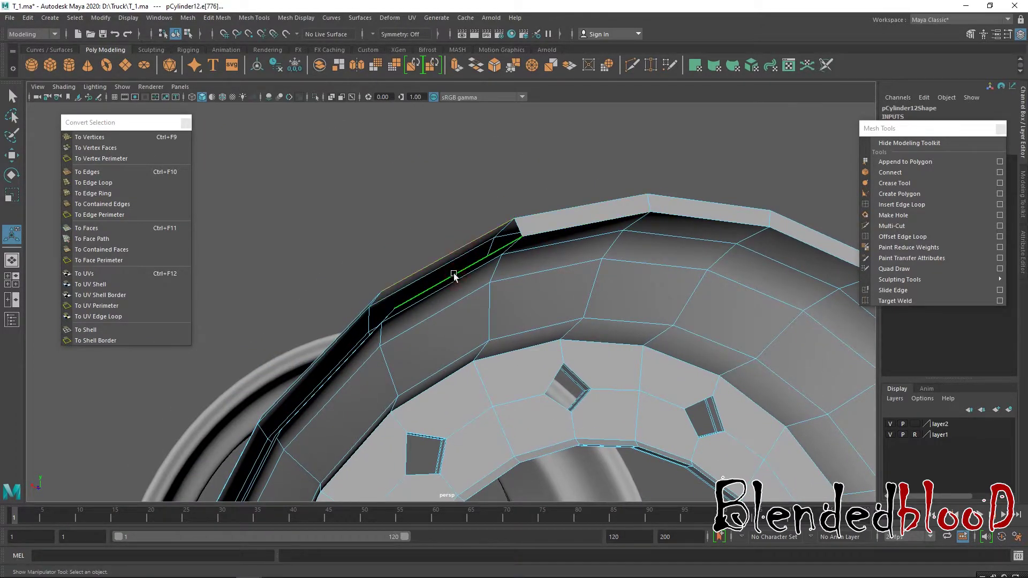
pyautogui.press('g')
# Step: Bridge the following two edge gaps down the upper-left part of the disc's back edge
pyautogui.keyDown('alt'); pyautogui.moveTo(455, 273); pyautogui.dragTo(602, 239); pyautogui.keyUp('alt')
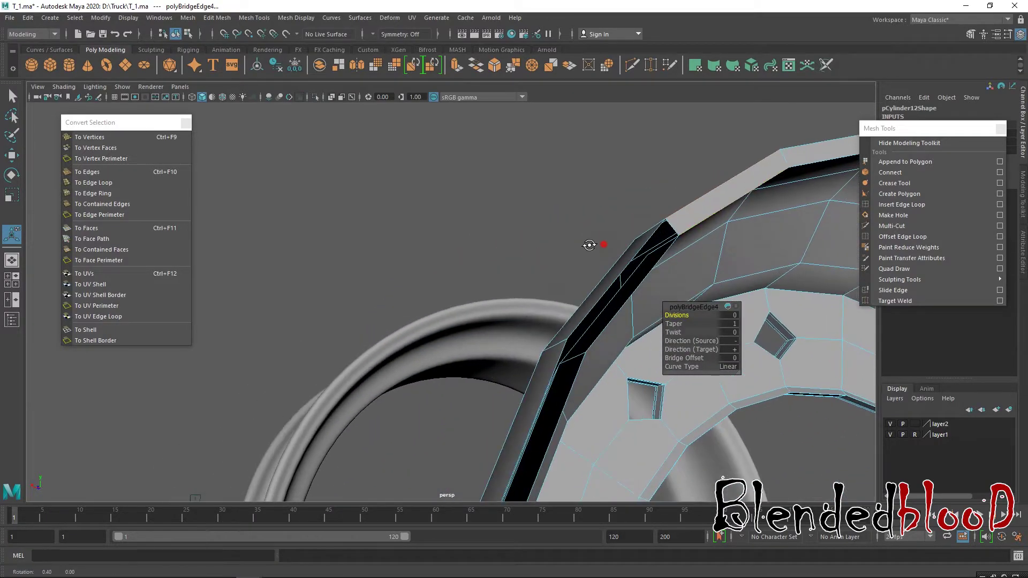
pyautogui.scroll(3, 406, 255)
pyautogui.keyDown('alt'); pyautogui.moveTo(406, 255); pyautogui.dragTo(543, 237, button='middle'); pyautogui.keyUp('alt')
pyautogui.click(484, 270)
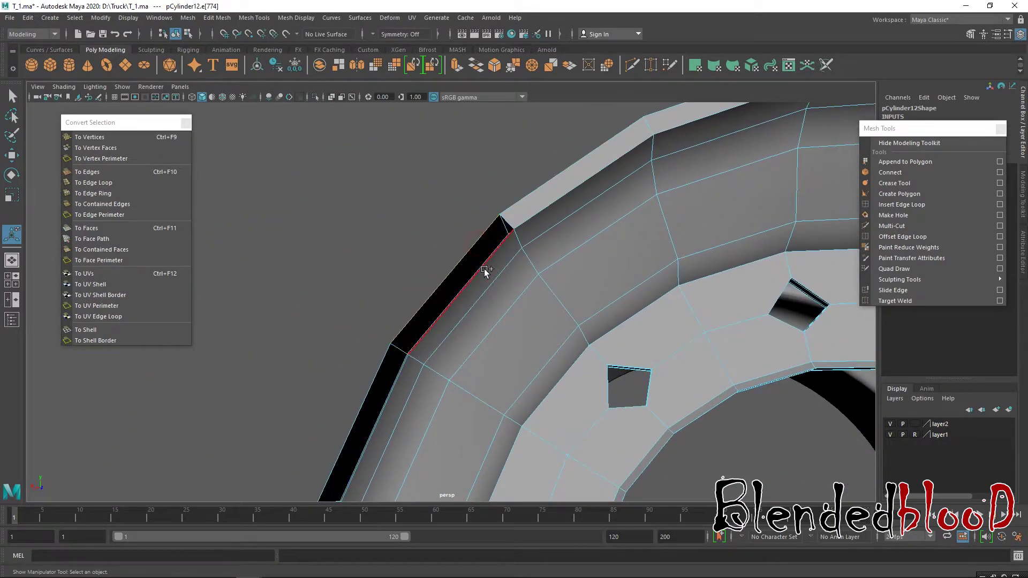
pyautogui.press('g')
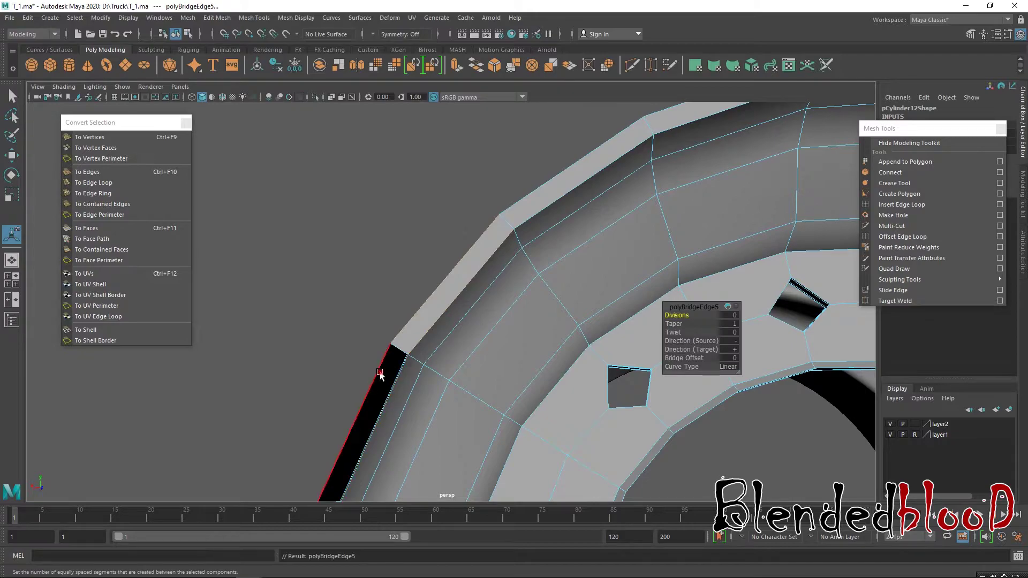
pyautogui.click(394, 383)
pyautogui.press('g')
# Step: Bridge three more edge gaps down the left side of the disc's back edge
pyautogui.keyDown('alt'); pyautogui.moveTo(420, 378); pyautogui.dragTo(385, 395, button='right'); pyautogui.keyUp('alt')
pyautogui.keyDown('alt'); pyautogui.moveTo(386, 395); pyautogui.dragTo(506, 126, button='middle'); pyautogui.keyUp('alt')
pyautogui.click(371, 197)
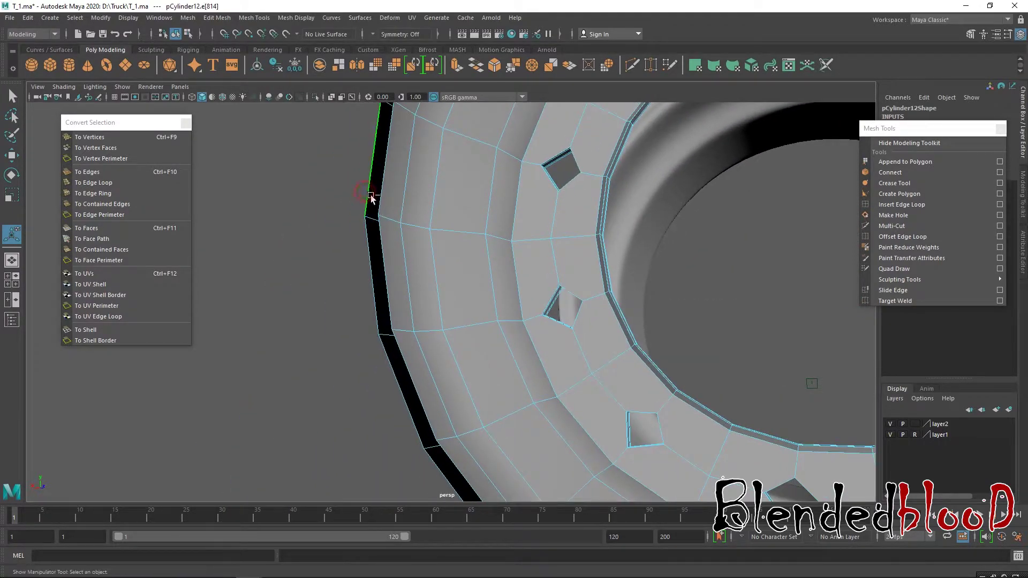
pyautogui.press('g')
pyautogui.click(378, 275)
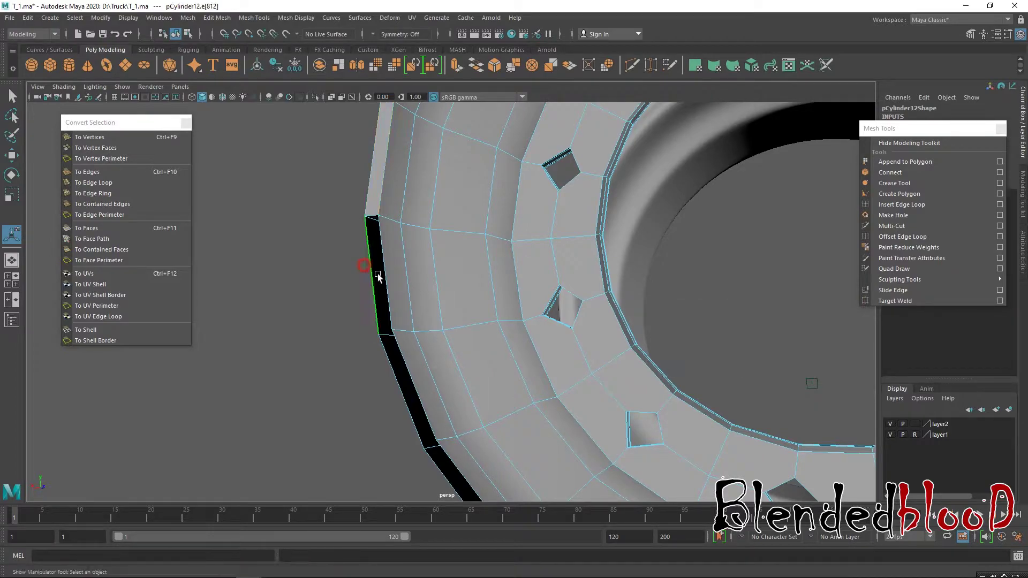
pyautogui.press('g')
pyautogui.click(411, 382)
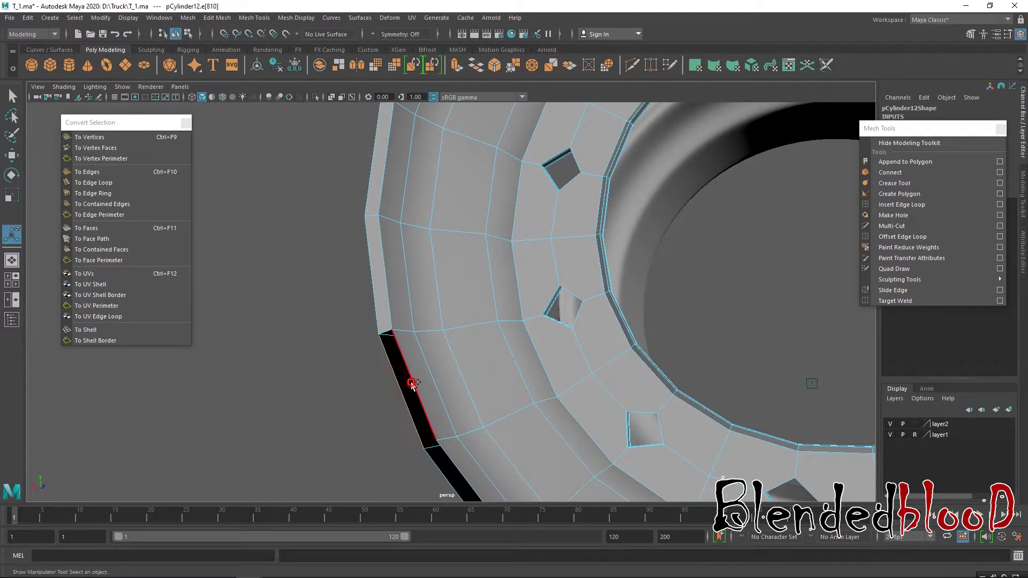
pyautogui.press('g')
# Step: Bridge two edge gaps on the lower-left part of the disc's back edge
pyautogui.keyDown('alt'); pyautogui.moveTo(461, 437); pyautogui.dragTo(421, 332); pyautogui.keyUp('alt')
pyautogui.click(443, 275)
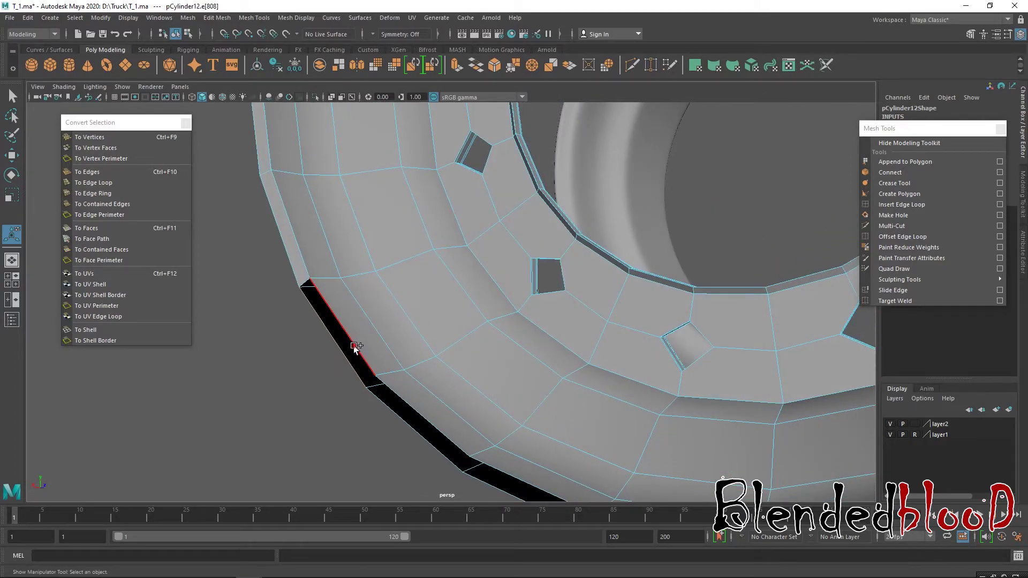
pyautogui.press('g')
pyautogui.click(425, 422)
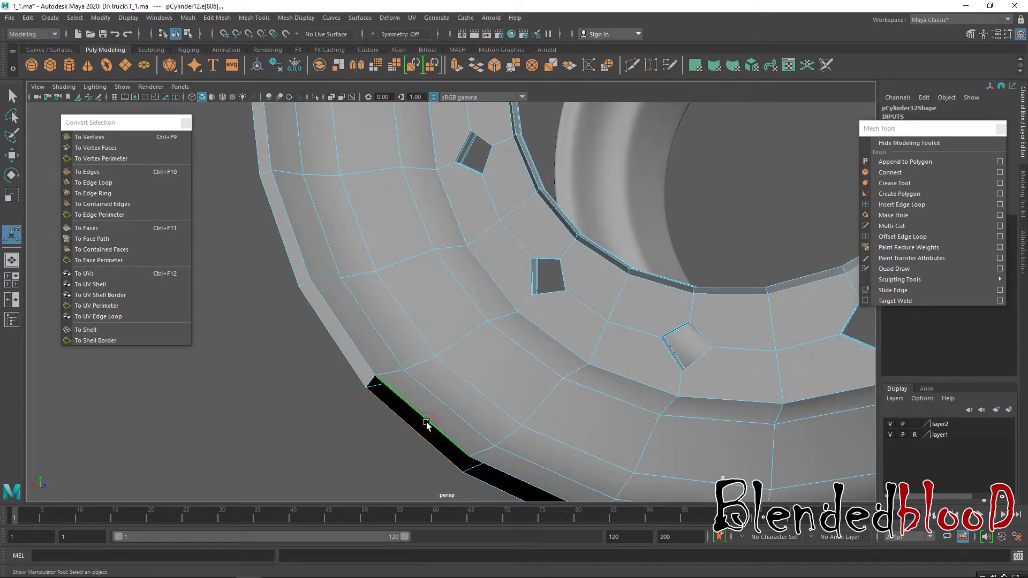
pyautogui.press('g')
# Step: Bridge the next three edge gaps along the bottom of the disc's back edge
pyautogui.keyDown('alt'); pyautogui.moveTo(522, 414); pyautogui.dragTo(443, 423); pyautogui.keyUp('alt')
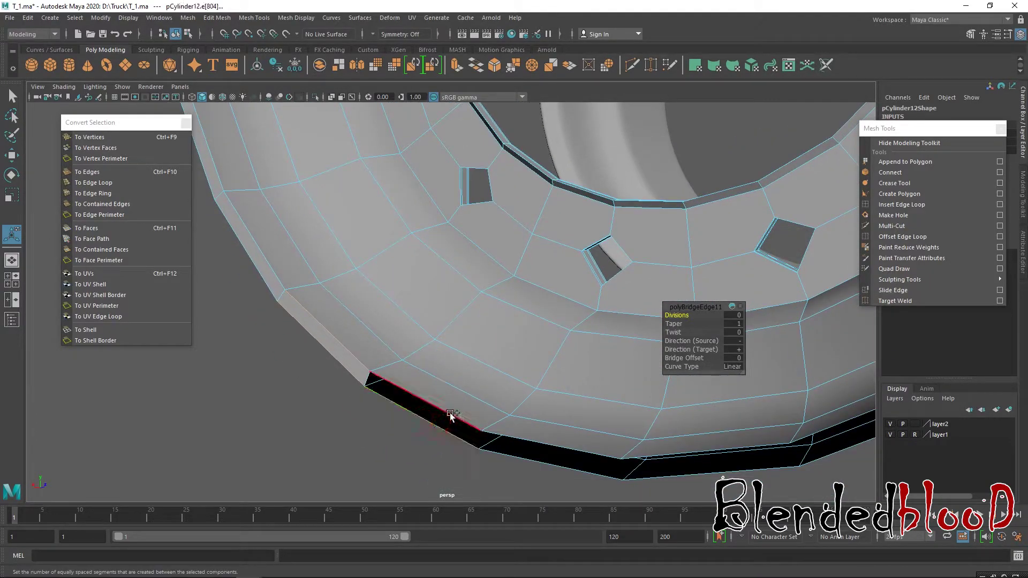
pyautogui.press('g')
pyautogui.click(551, 451)
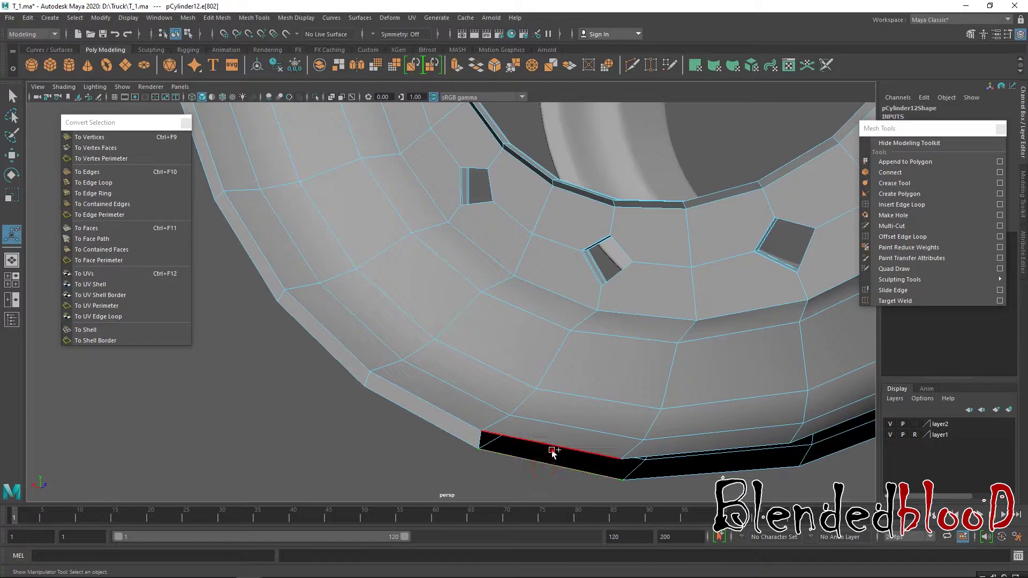
pyautogui.press('g')
pyautogui.click(697, 451)
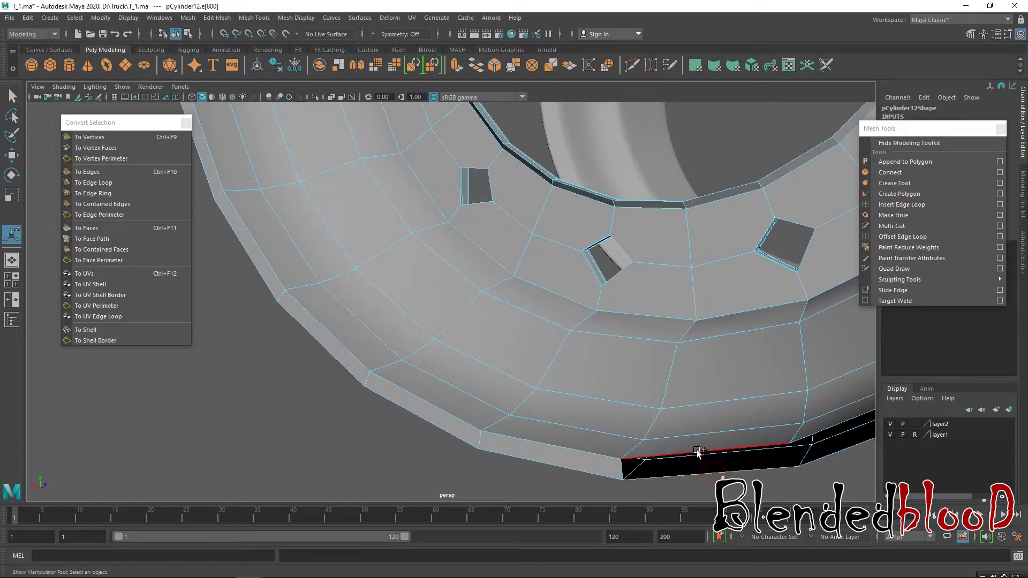
pyautogui.press('g')
# Step: Bridge two edge gaps on the lower-right part of the disc's back edge
pyautogui.keyDown('alt'); pyautogui.moveTo(698, 451); pyautogui.dragTo(248, 284); pyautogui.keyUp('alt')
pyautogui.keyDown('alt'); pyautogui.moveTo(479, 328); pyautogui.dragTo(525, 333, button='right'); pyautogui.keyUp('alt')
pyautogui.keyDown('alt'); pyautogui.moveTo(525, 332); pyautogui.dragTo(466, 317, button='middle'); pyautogui.keyUp('alt')
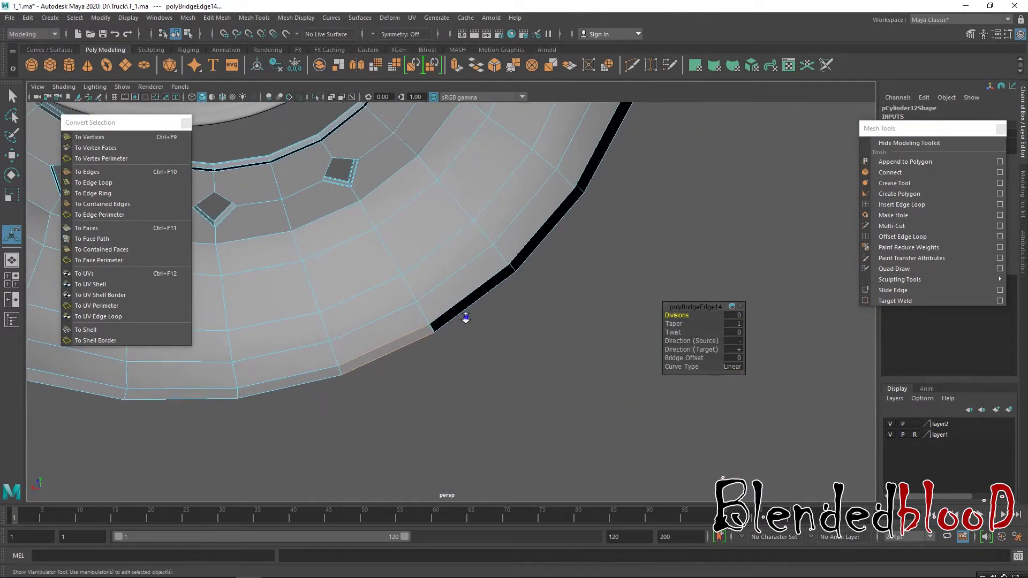
pyautogui.click(462, 303)
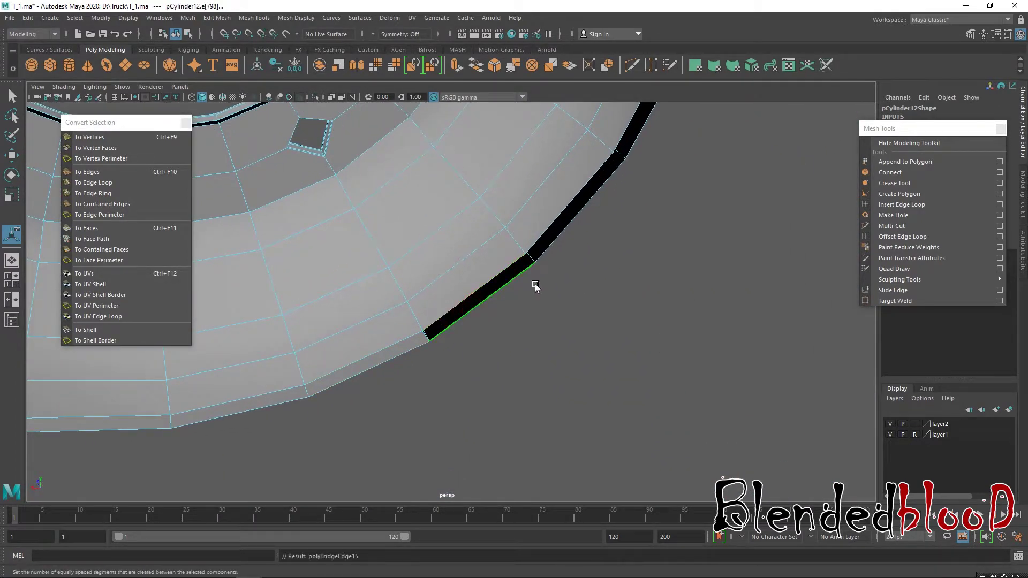
pyautogui.click(555, 239)
pyautogui.keyDown('shift'); pyautogui.moveTo(554, 239); pyautogui.dragTo(603, 248, button='right'); pyautogui.keyUp('shift')
# Step: Bridge the next two edge gaps going up the right side of the disc's back edge
pyautogui.keyDown('alt'); pyautogui.moveTo(604, 248); pyautogui.dragTo(491, 331); pyautogui.keyUp('alt')
pyautogui.click(491, 330)
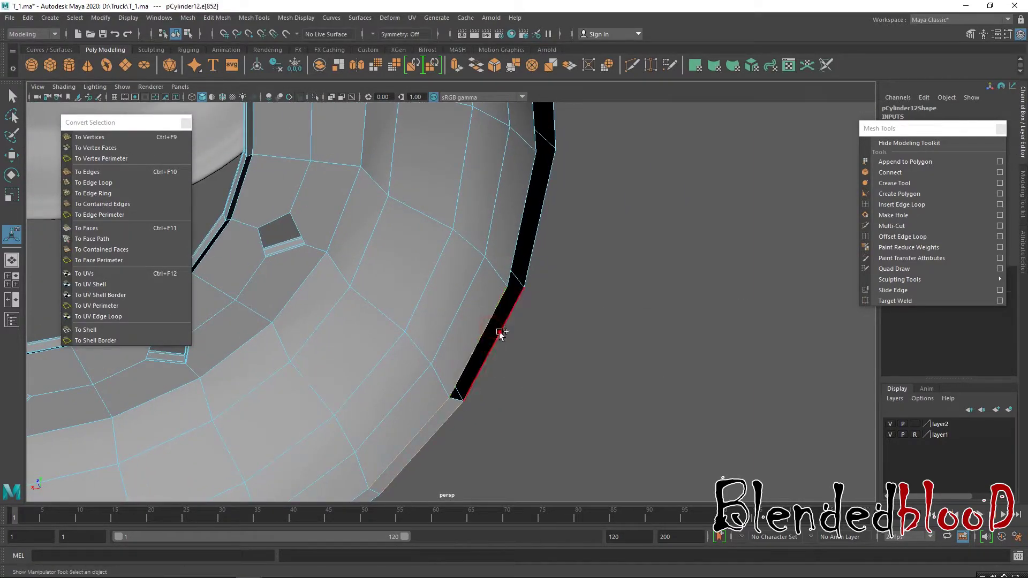
pyautogui.keyDown('shift'); pyautogui.moveTo(499, 332); pyautogui.dragTo(547, 339, button='right'); pyautogui.keyUp('shift')
pyautogui.click(520, 234)
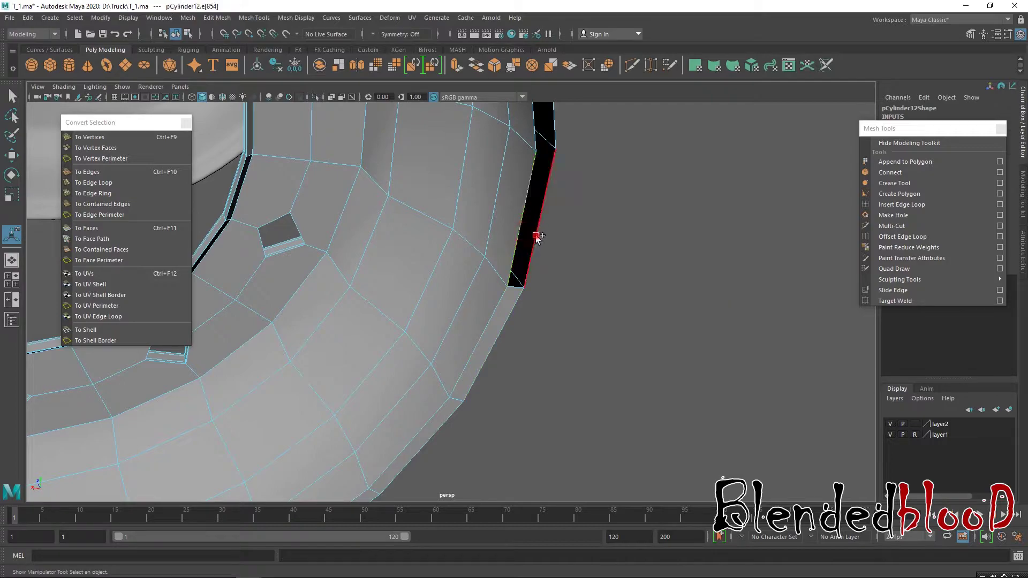
pyautogui.keyDown('shift'); pyautogui.moveTo(536, 236); pyautogui.dragTo(556, 239, button='right'); pyautogui.keyUp('shift')
# Step: Continue up the right side of the back edge, bridging another two gaps between its outer and inner edges
pyautogui.keyDown('alt'); pyautogui.moveTo(570, 206); pyautogui.dragTo(562, 328); pyautogui.keyUp('alt')
pyautogui.click(573, 328)
pyautogui.keyDown('shift'); pyautogui.moveTo(575, 327); pyautogui.dragTo(573, 322, button='right'); pyautogui.keyUp('shift')
pyautogui.keyDown('alt'); pyautogui.moveTo(573, 321); pyautogui.dragTo(539, 396); pyautogui.keyUp('alt')
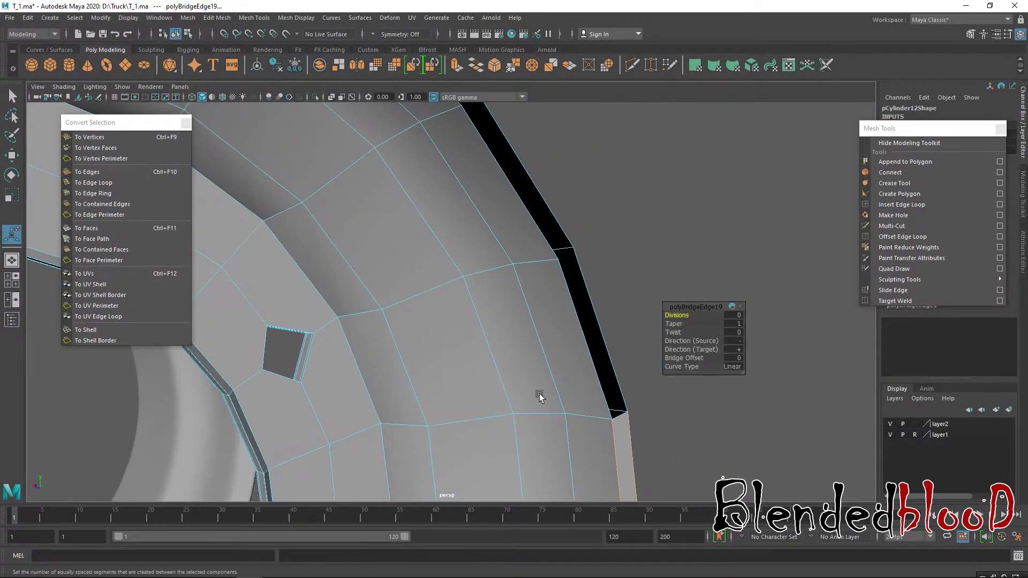
pyautogui.click(584, 362)
pyautogui.press('g')
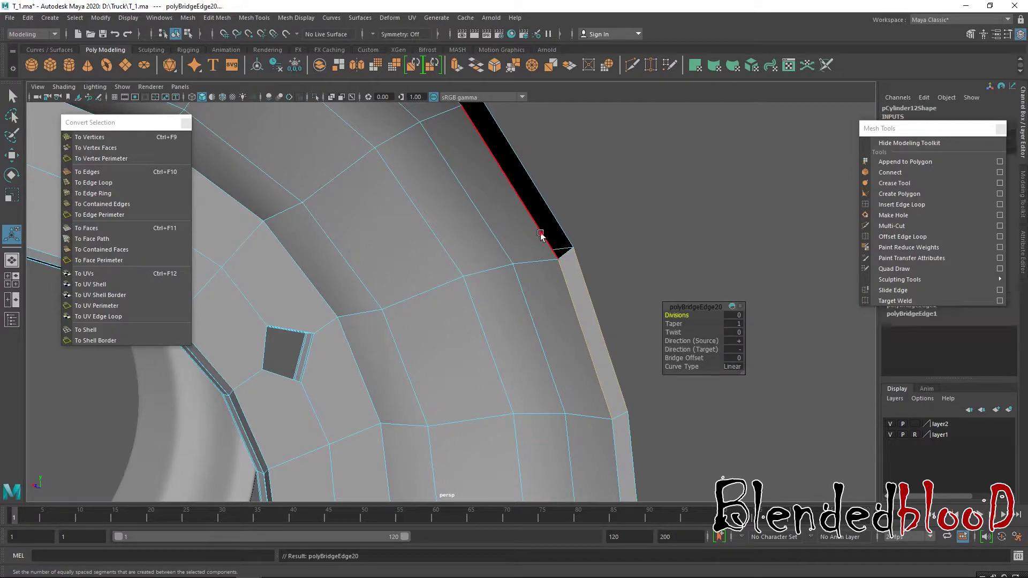
# Step: Bridge the last two gaps at the upper right of the disc's back edge, closing the ring, and leave edge mode
pyautogui.click(541, 232)
pyautogui.keyDown('shift'); pyautogui.click(556, 226); pyautogui.keyUp('shift')
pyautogui.press('g')
pyautogui.keyDown('alt'); pyautogui.moveTo(557, 226); pyautogui.dragTo(509, 333); pyautogui.keyUp('alt')
pyautogui.click(498, 343)
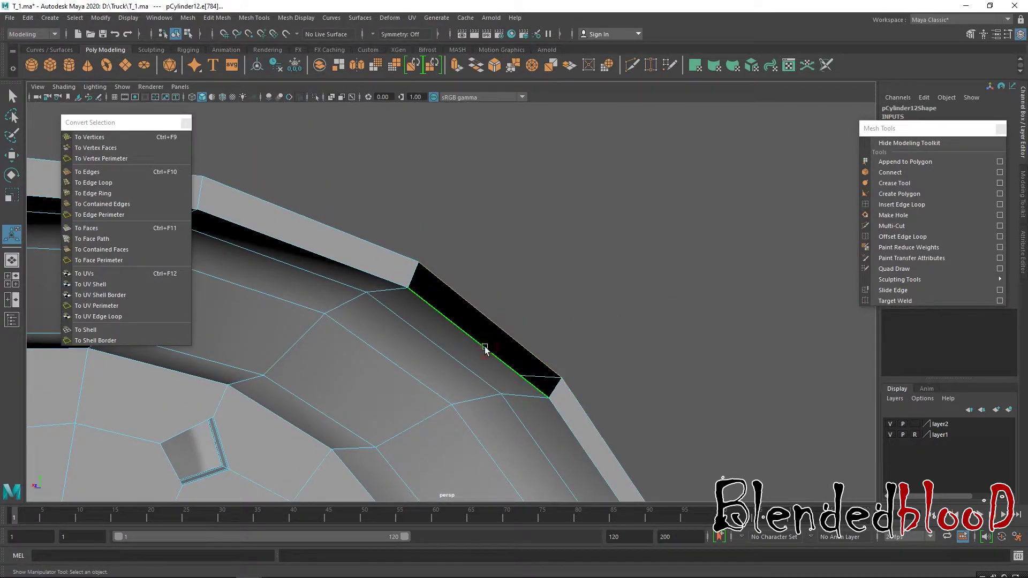
pyautogui.press('g')
pyautogui.keyDown('alt'); pyautogui.moveTo(514, 287); pyautogui.dragTo(475, 255); pyautogui.keyUp('alt')
pyautogui.press('e')
pyautogui.press('w')
pyautogui.moveTo(482, 232); pyautogui.dragTo(514, 219, button='right')
# Step: Insert an edge loop close to the bridged back edge of the disc
pyautogui.keyDown('alt'); pyautogui.moveTo(648, 281); pyautogui.dragTo(594, 289); pyautogui.keyUp('alt')
pyautogui.click(902, 204)
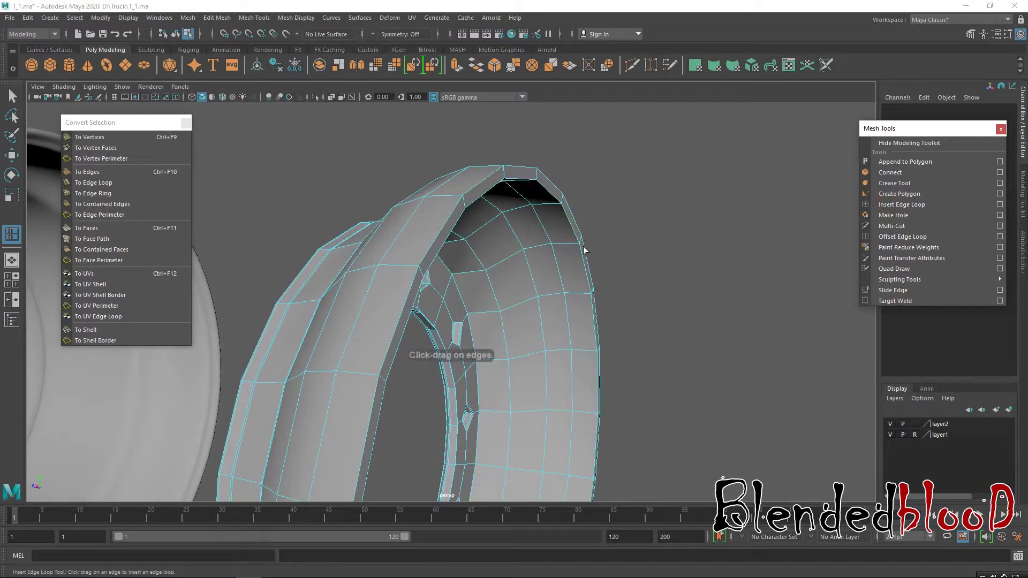
pyautogui.moveTo(573, 246); pyautogui.dragTo(578, 245)
pyautogui.keyDown('alt'); pyautogui.moveTo(579, 246); pyautogui.dragTo(544, 204); pyautogui.keyUp('alt')
pyautogui.press('w')
# Step: Show the disc in smooth preview and select it as a whole object
pyautogui.press('3')
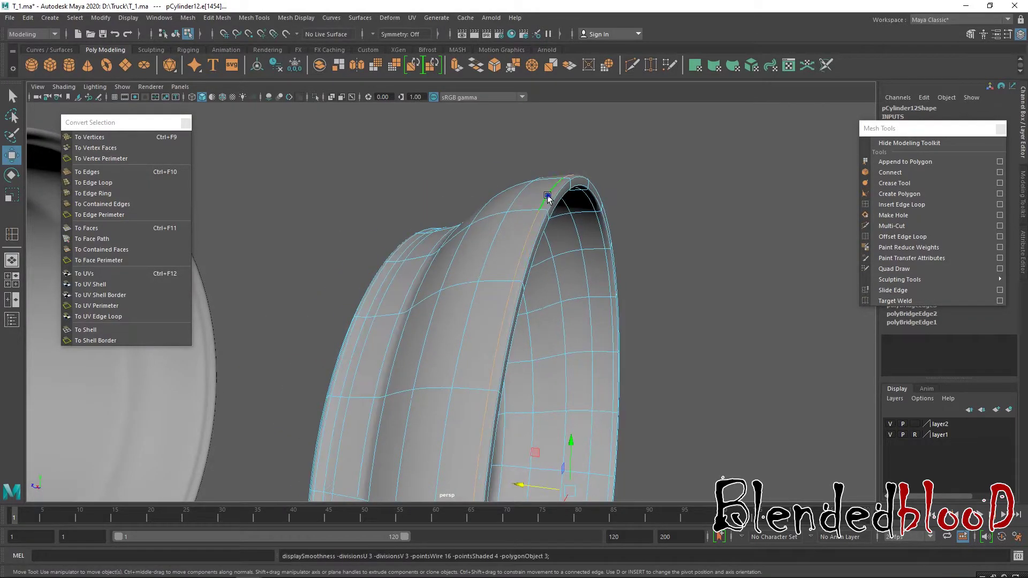
pyautogui.moveTo(644, 183); pyautogui.dragTo(641, 292, button='right')
pyautogui.moveTo(641, 292)
pyautogui.keyDown('alt'); pyautogui.mouseDown()
pyautogui.moveTo(597, 294)
pyautogui.moveTo(638, 287)
pyautogui.mouseUp(); pyautogui.keyUp('alt')
pyautogui.click(642, 236)
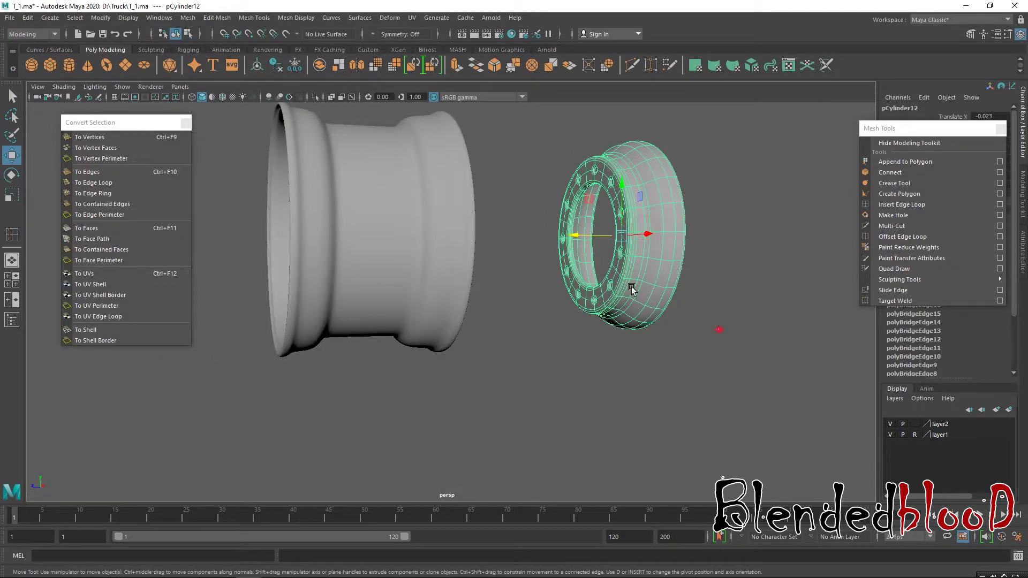
# Step: Delete the history of the rim and the hub disc, centre their pivots, and reselect only the disc
pyautogui.keyDown('shift'); pyautogui.click(276, 198); pyautogui.keyUp('shift')
pyautogui.click(32, 19)
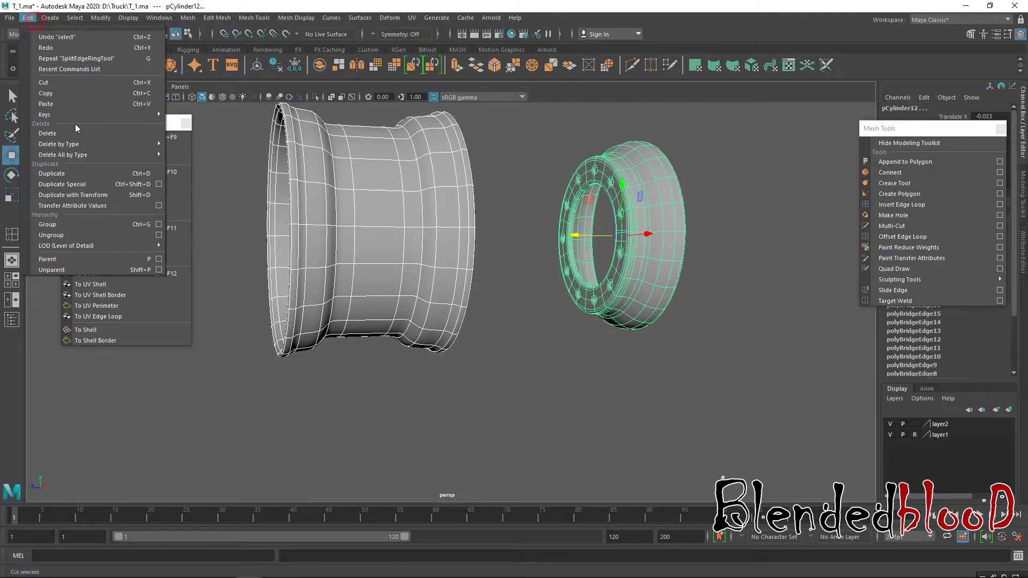
pyautogui.moveTo(90, 161)
pyautogui.click(196, 154)
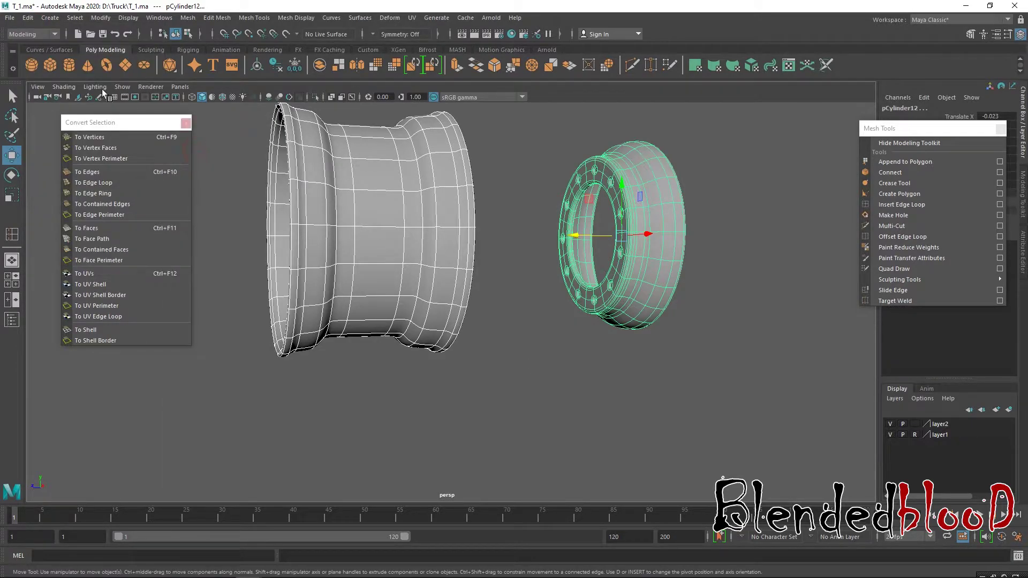
pyautogui.click(100, 18)
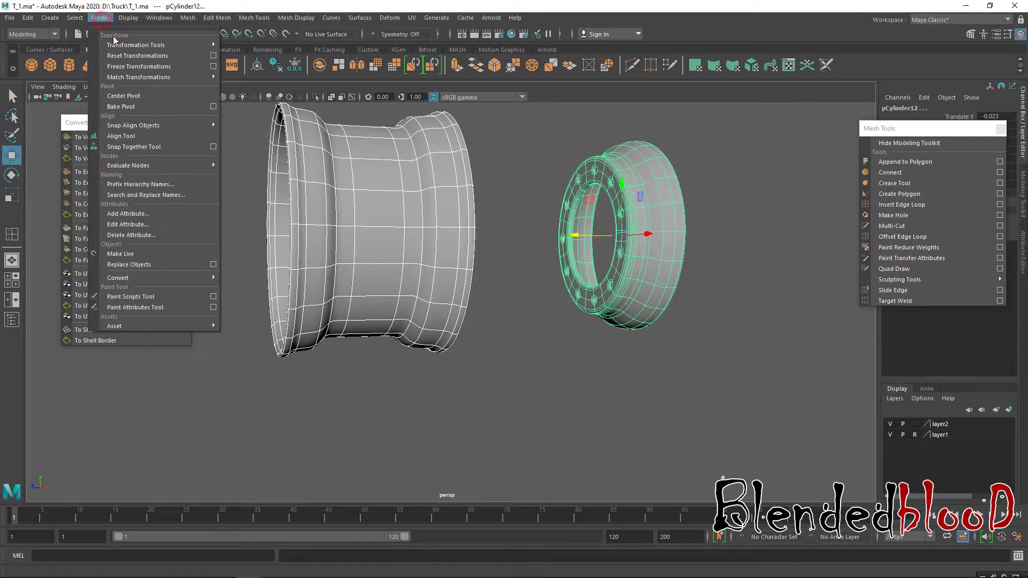
pyautogui.click(449, 252)
pyautogui.click(592, 352)
pyautogui.click(621, 256)
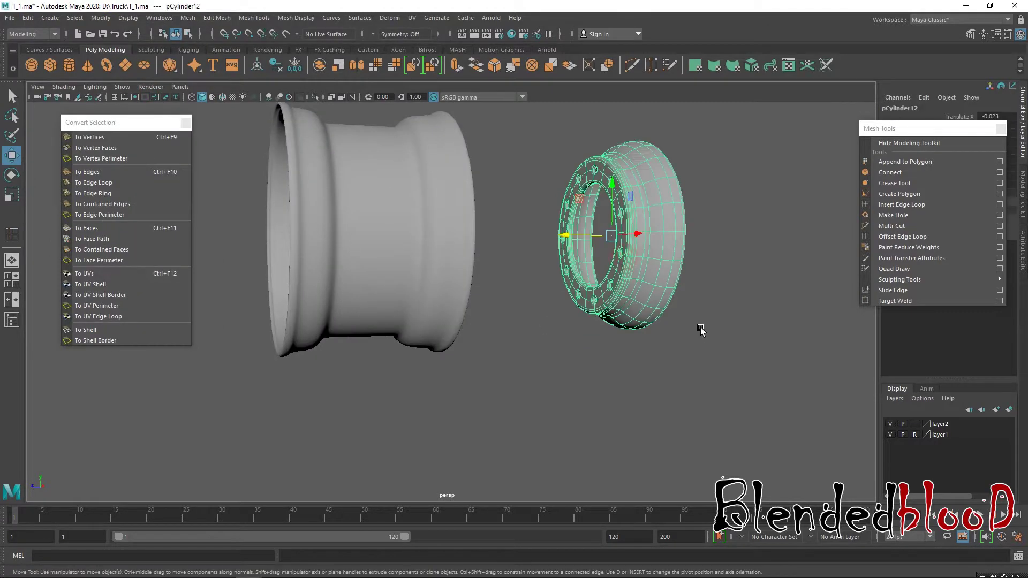
# Step: Move the hub disc along the wheel axis in the side view to the outer face of the rim
pyautogui.press('space')
pyautogui.press('space')
pyautogui.keyDown('alt'); pyautogui.moveTo(741, 416); pyautogui.dragTo(586, 313, button='right'); pyautogui.keyUp('alt')
pyautogui.moveTo(549, 304); pyautogui.dragTo(429, 304)
pyautogui.keyDown('alt'); pyautogui.moveTo(429, 304); pyautogui.dragTo(612, 373, button='right'); pyautogui.keyUp('alt')
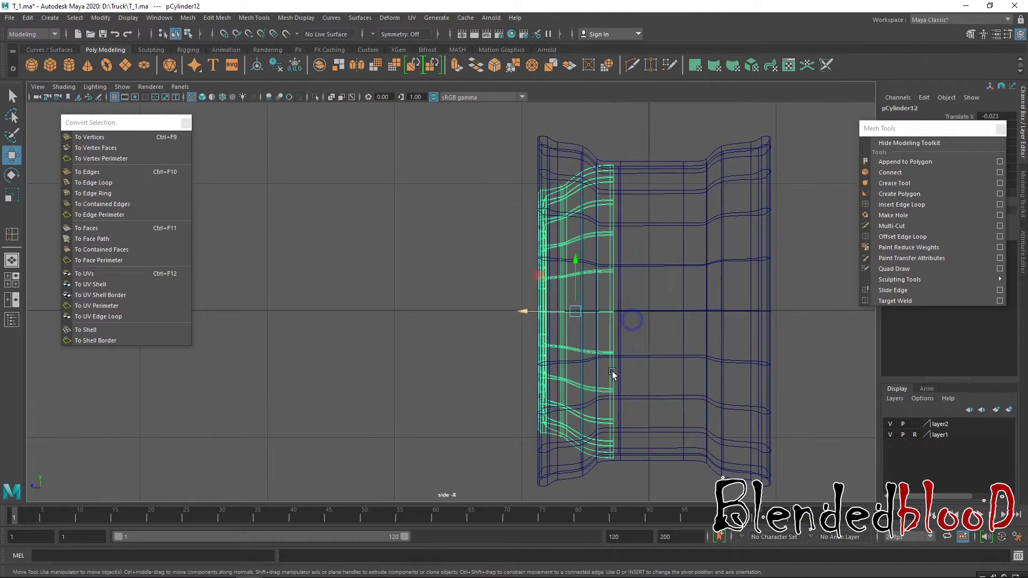
pyautogui.moveTo(521, 311)
pyautogui.mouseDown()
pyautogui.moveTo(507, 312)
pyautogui.moveTo(517, 315)
pyautogui.mouseUp()
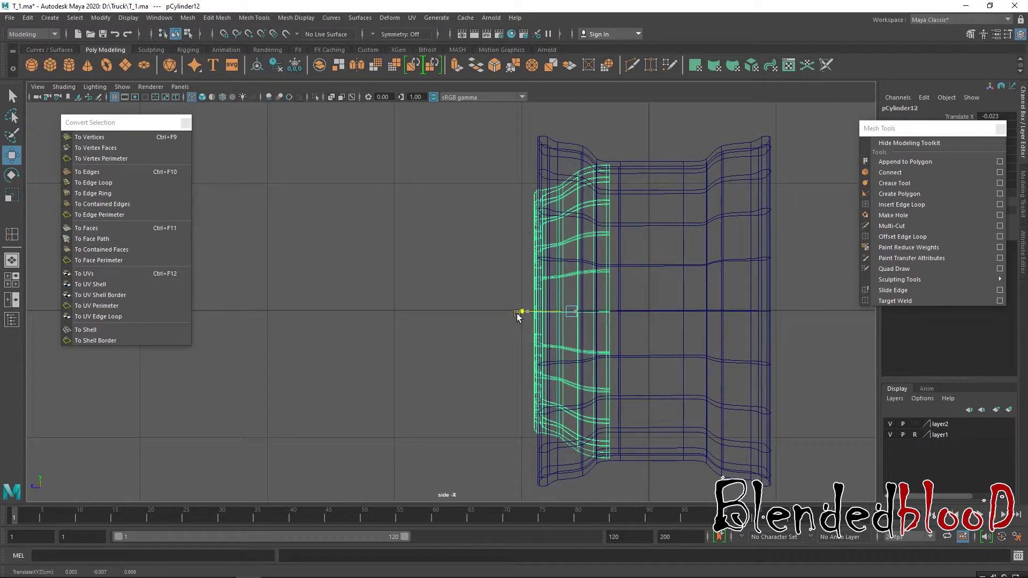
# Step: Compare with the reference wheel, shift the disc slightly further out of the rim, and inspect the assembled wheel
pyautogui.press('space')
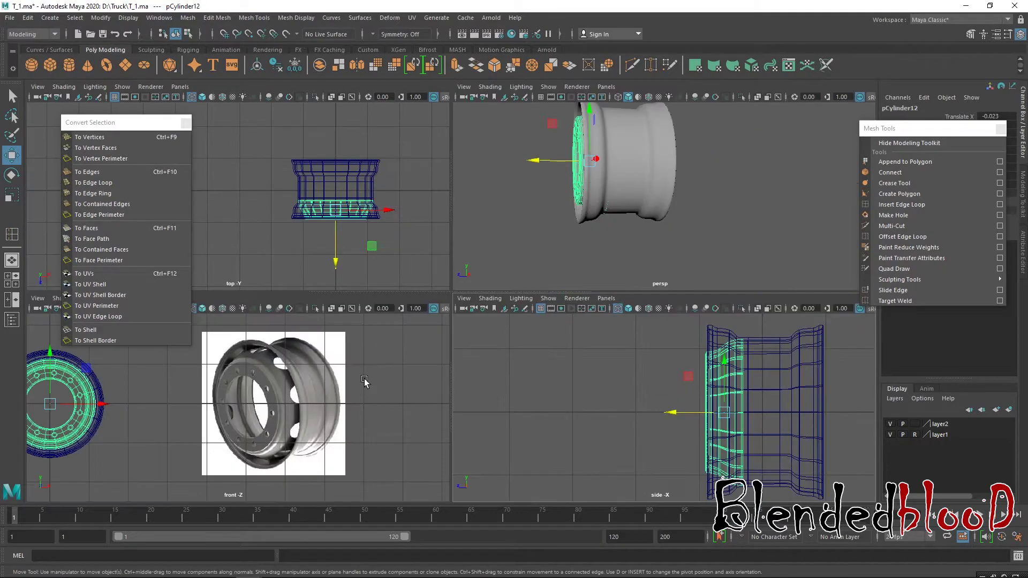
pyautogui.scroll(3, 382, 423)
pyautogui.scroll(-5, 382, 423)
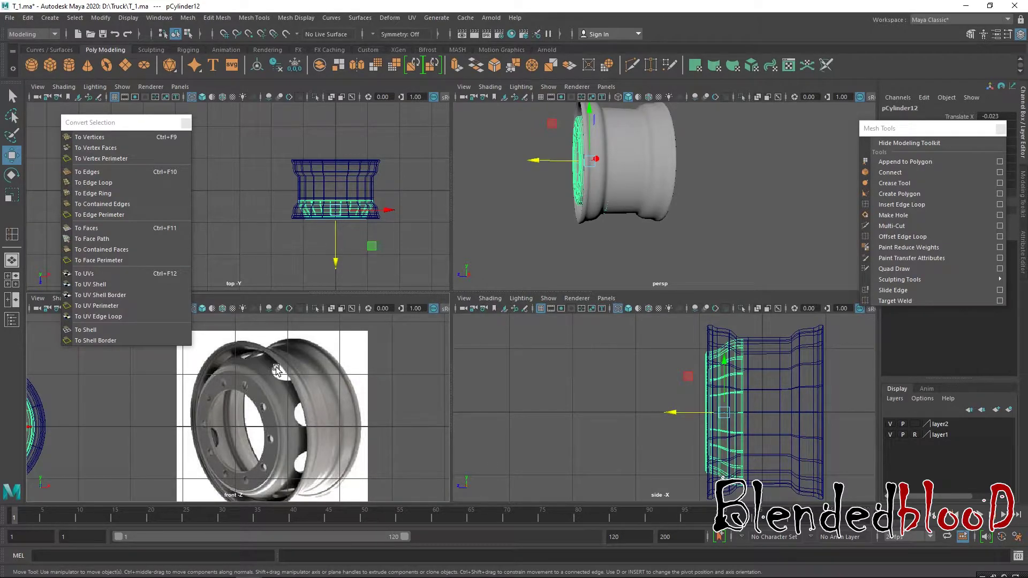
pyautogui.moveTo(676, 414); pyautogui.dragTo(666, 413)
pyautogui.press('space')
pyautogui.keyDown('alt'); pyautogui.moveTo(696, 219); pyautogui.dragTo(580, 223); pyautogui.keyUp('alt')
pyautogui.keyDown('alt'); pyautogui.moveTo(580, 223); pyautogui.dragTo(661, 478, button='right'); pyautogui.keyUp('alt')
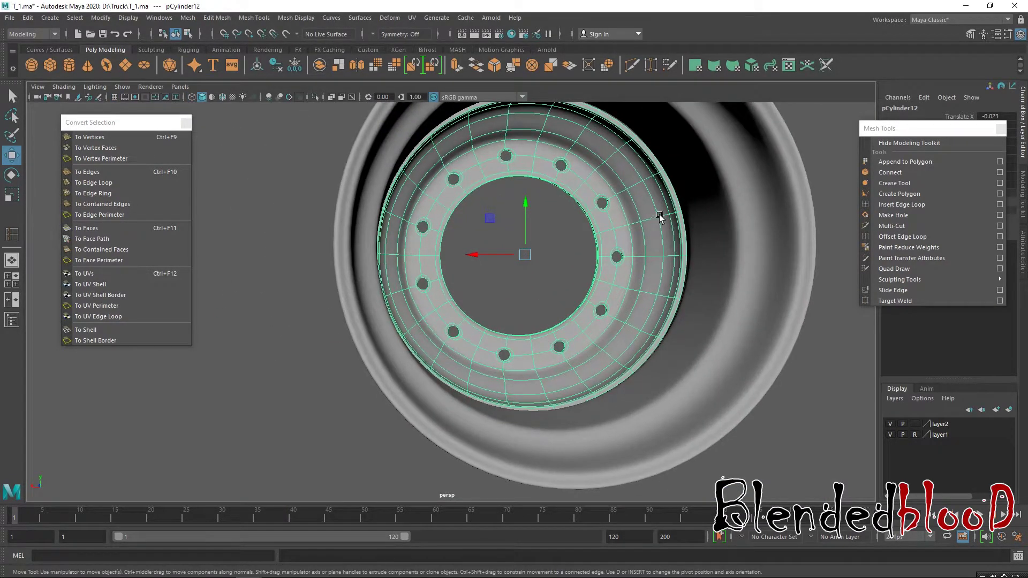
pyautogui.keyDown('alt'); pyautogui.moveTo(704, 209); pyautogui.dragTo(529, 334); pyautogui.keyUp('alt')
pyautogui.scroll(-3, 654, 333)
pyautogui.click(704, 321)
pyautogui.keyDown('alt'); pyautogui.moveTo(705, 321); pyautogui.dragTo(509, 366); pyautogui.keyUp('alt')
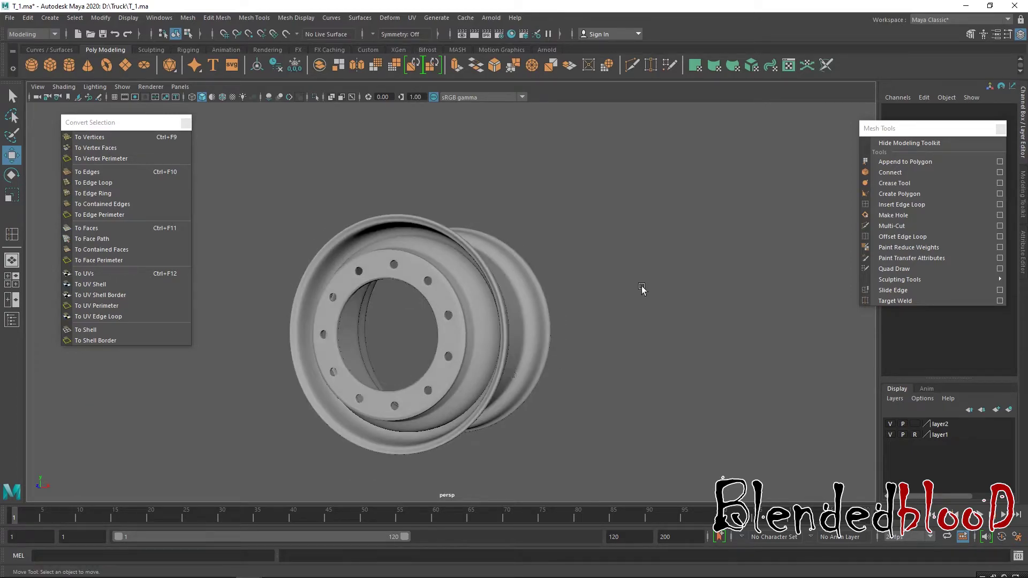
# Step: Select the rim and disc together, hide layer1 with the reference image, and frame the wheel in all four views
pyautogui.moveTo(638, 264); pyautogui.dragTo(432, 424)
pyautogui.scroll(3, 423, 380)
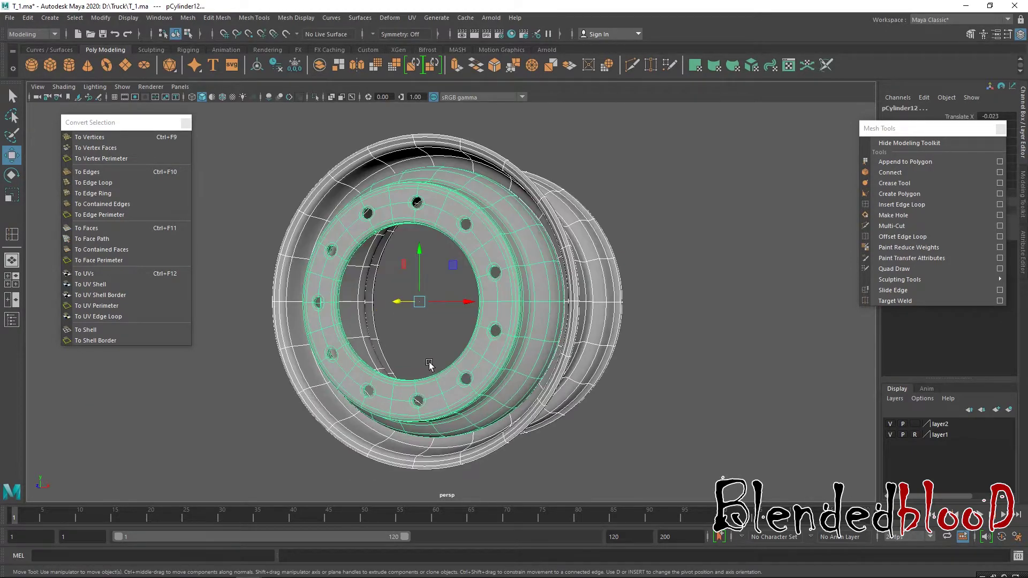
pyautogui.press('space')
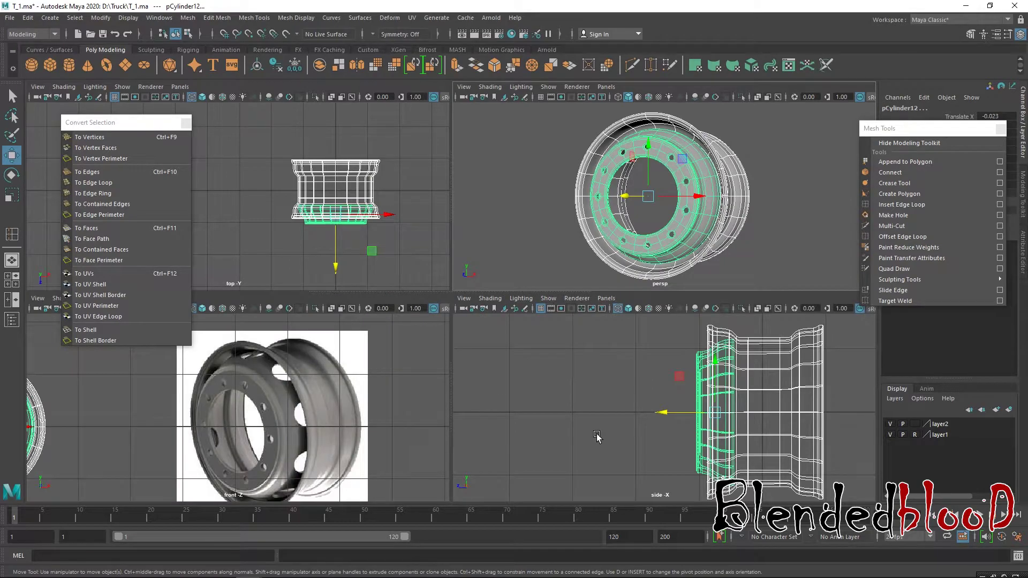
pyautogui.click(891, 435)
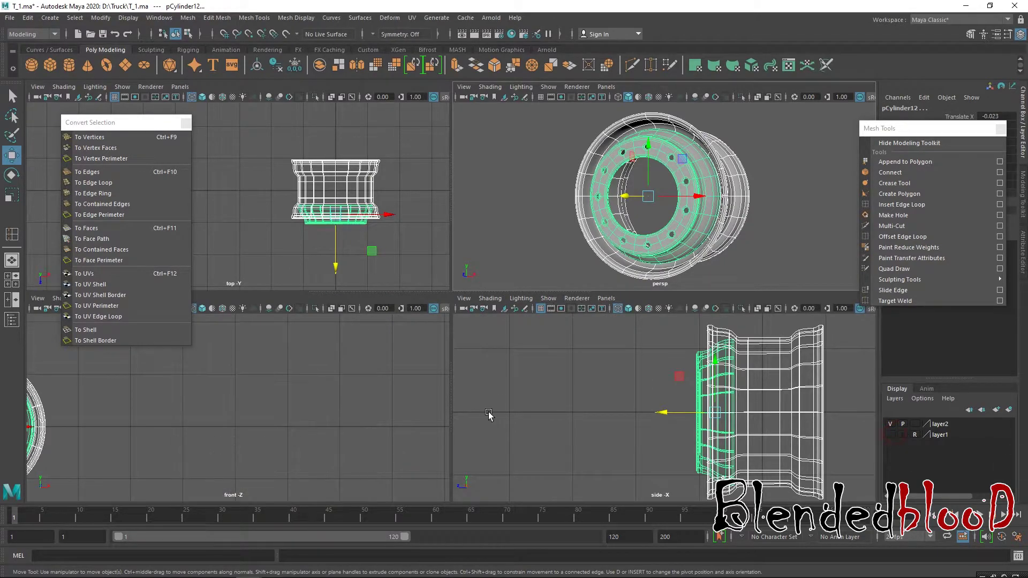
pyautogui.press('f')
pyautogui.press('f')
pyautogui.press('f')
pyautogui.press('f')
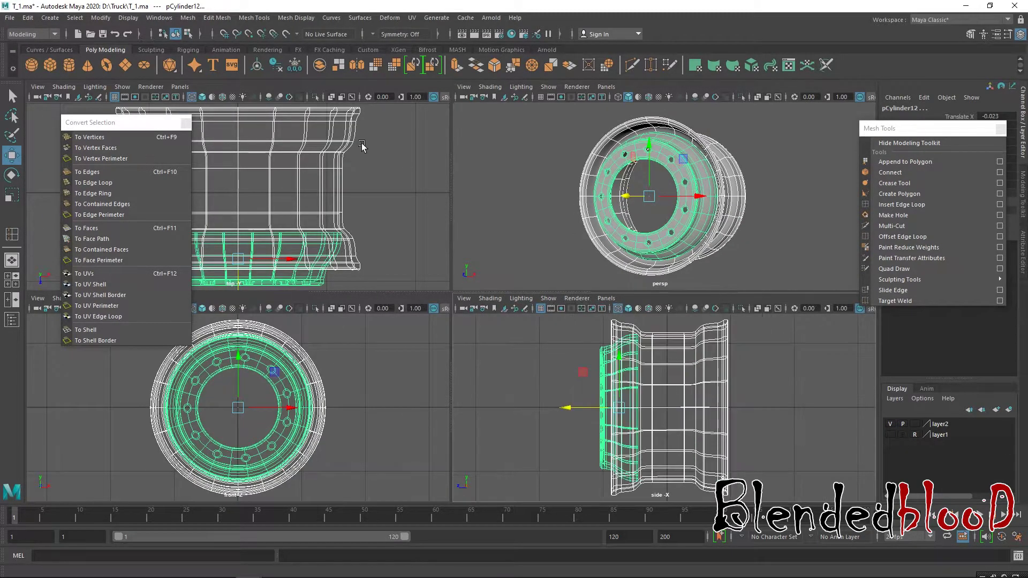
# Step: Delete all history and save the scene over the existing T_1.ma in D:\Truck
pyautogui.click(28, 17)
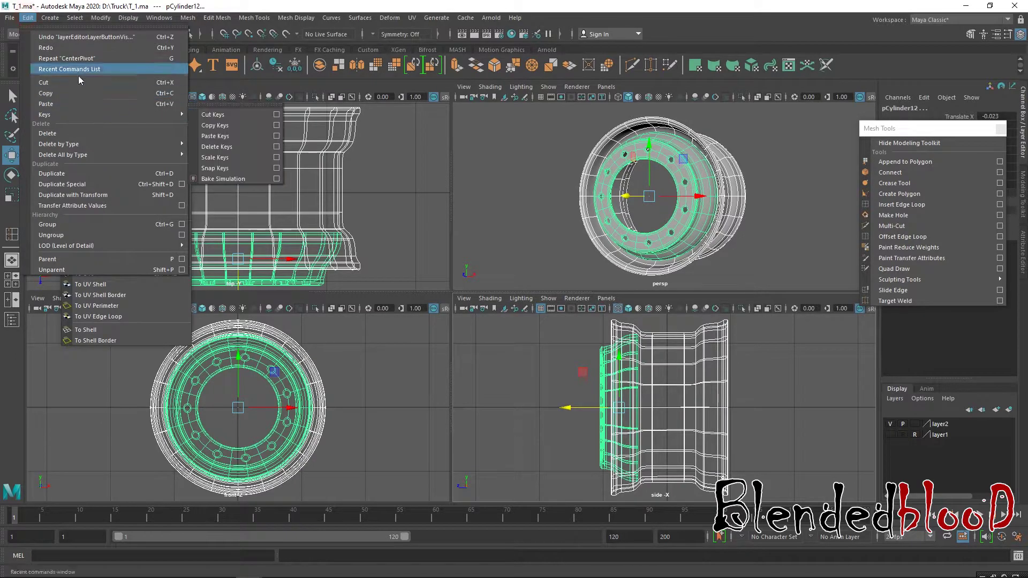
pyautogui.moveTo(161, 155)
pyautogui.click(212, 155)
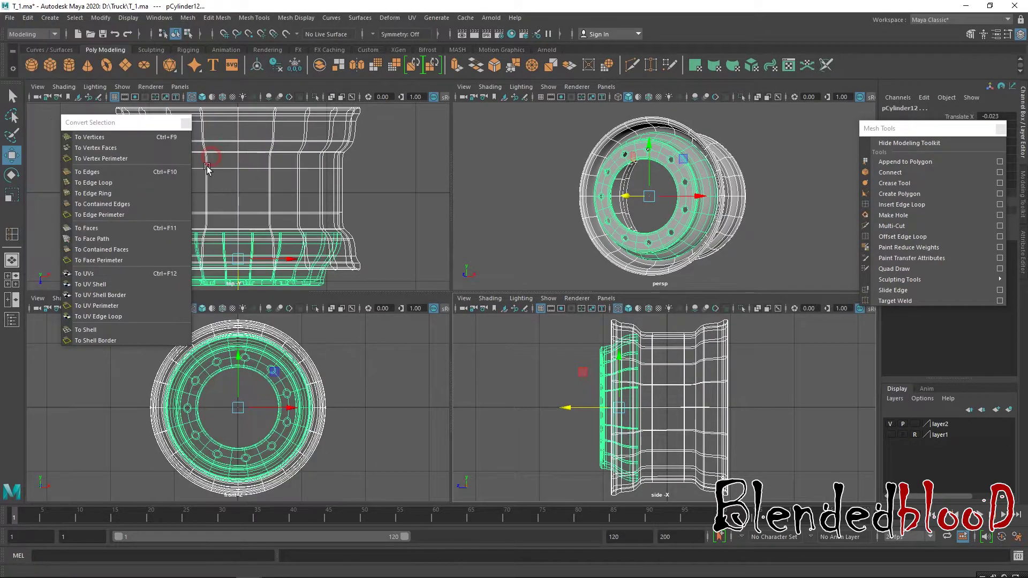
pyautogui.click(10, 17)
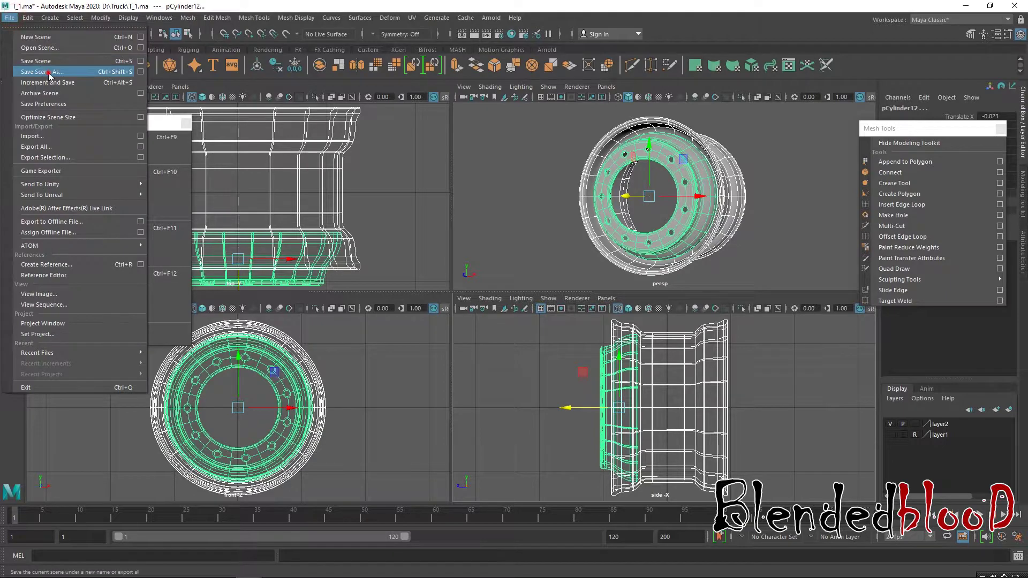
pyautogui.click(32, 70)
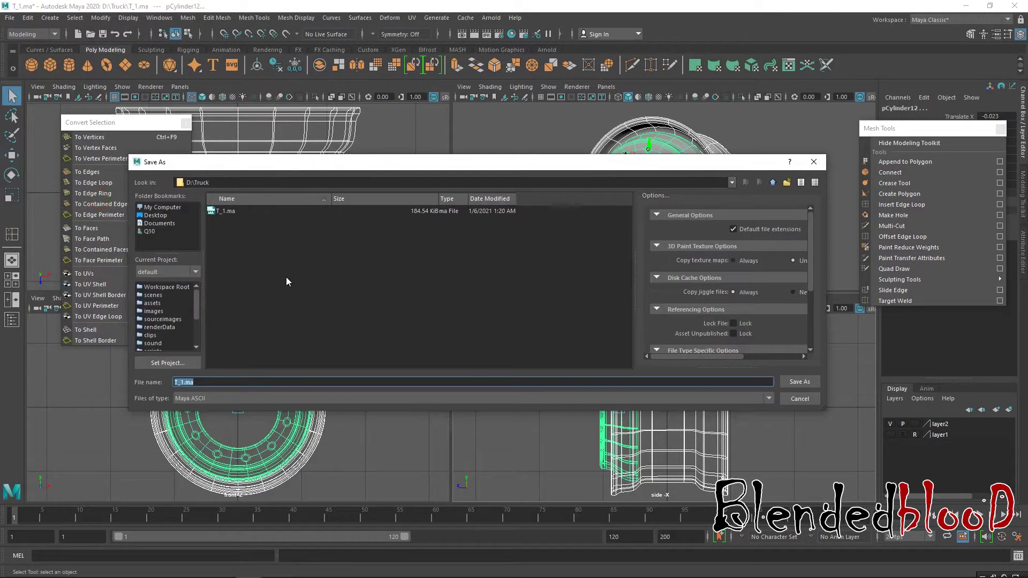
pyautogui.doubleClick(224, 211)
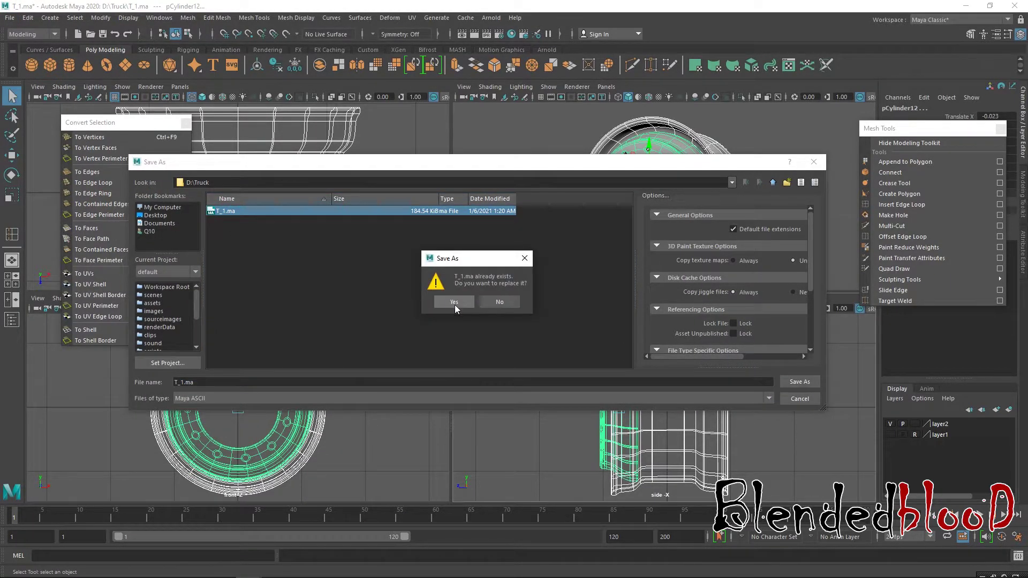
pyautogui.click(454, 303)
pyautogui.press('w')
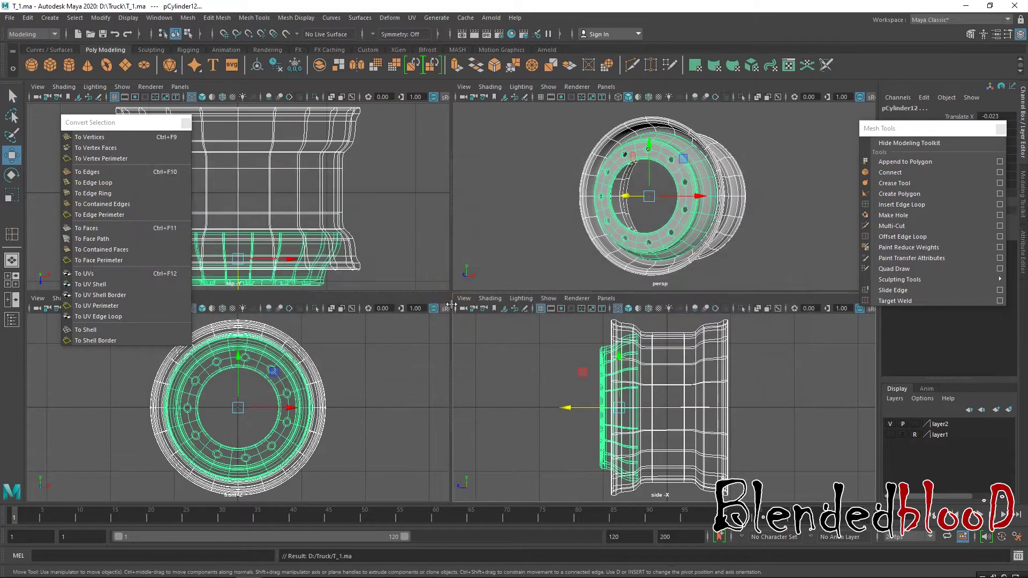
# Step: Save the scene as a new version named T_2.ma in the same folder
pyautogui.click(10, 21)
pyautogui.click(38, 67)
pyautogui.press('q')
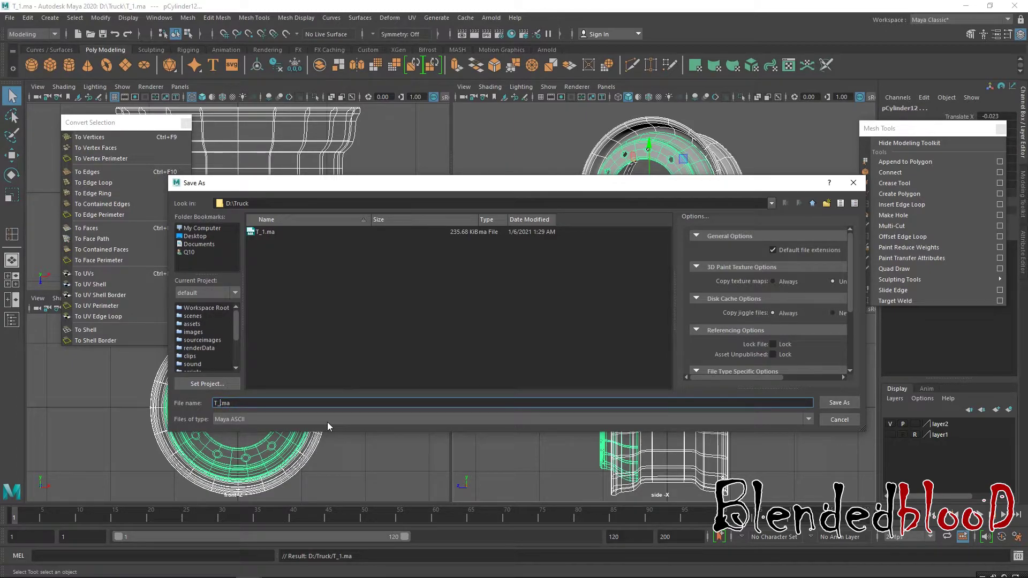
pyautogui.press('Return')
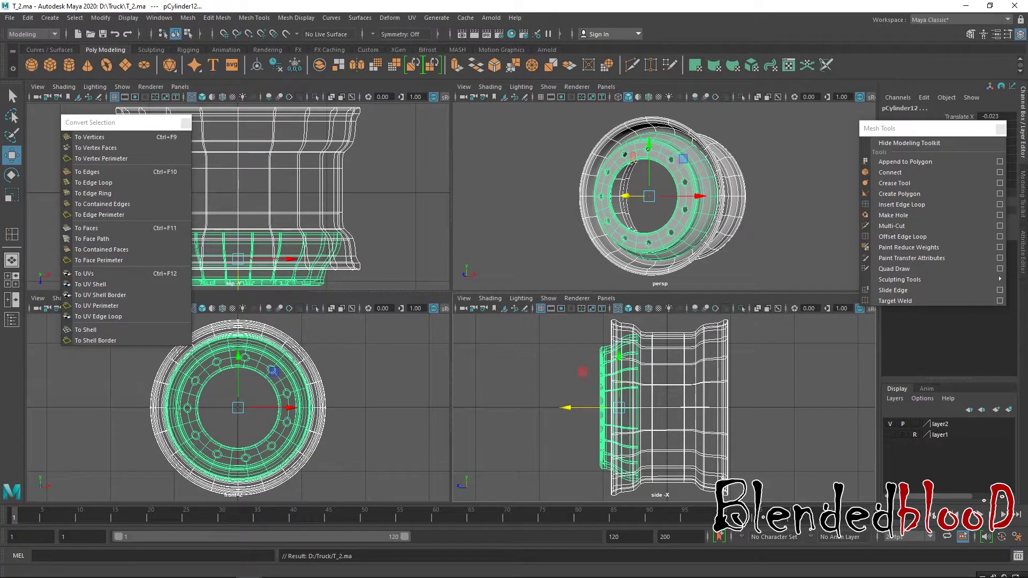
pyautogui.hotkey('alt', 'Tab')
pyautogui.click(369, 405)
pyautogui.moveTo(771, 400); pyautogui.dragTo(514, 460)
# Step: Add the selected rim and disc to layer2, set that layer to reference display, and clear the selection
pyautogui.click(942, 424)
pyautogui.rightClick(942, 424)
pyautogui.click(964, 448)
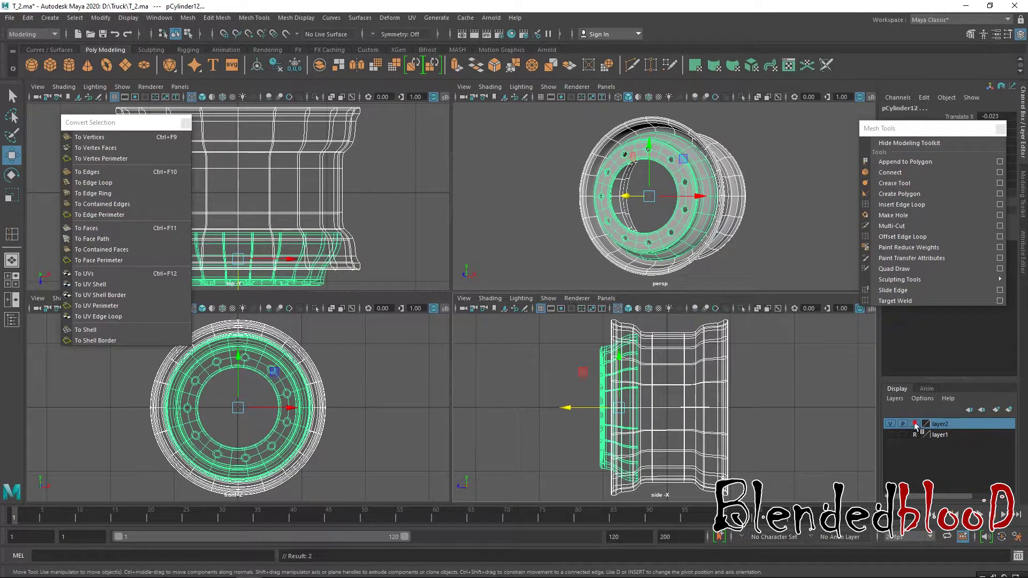
pyautogui.click(509, 388)
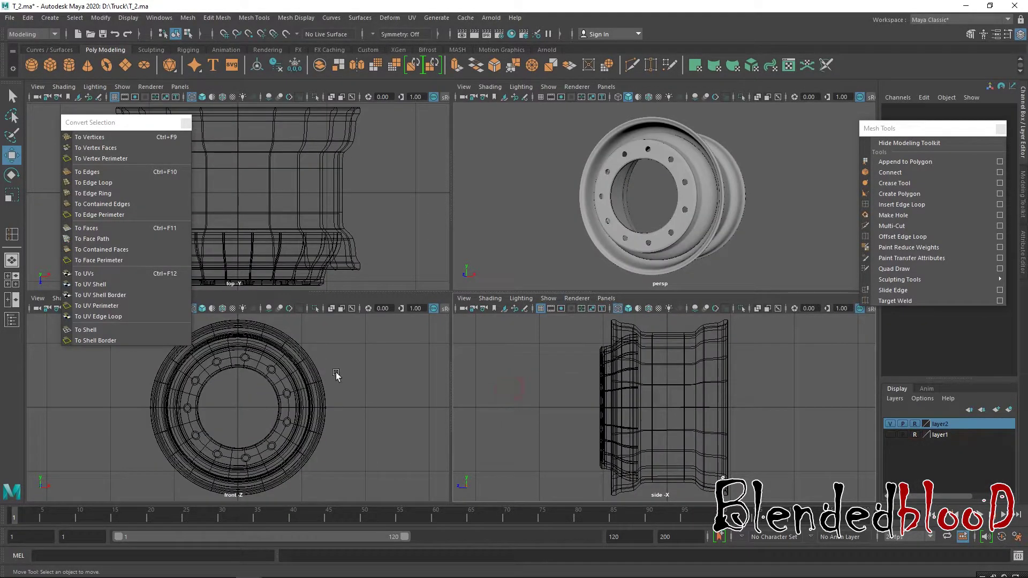
# Step: Create a polygon cylinder and set its Rotate X to 90 so its cap faces the front view
pyautogui.press('space')
pyautogui.scroll(4, 428, 348)
pyautogui.scroll(4, 557, 255)
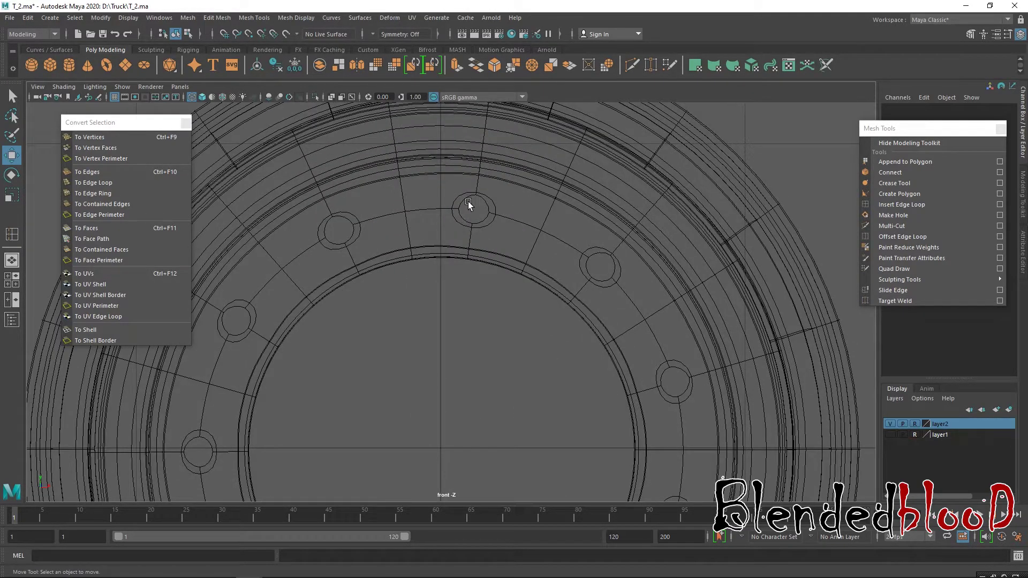
pyautogui.click(70, 65)
pyautogui.scroll(-5, 503, 346)
pyautogui.press('e')
pyautogui.moveTo(449, 327); pyautogui.dragTo(450, 359)
pyautogui.moveTo(901, 129); pyautogui.dragTo(852, 344)
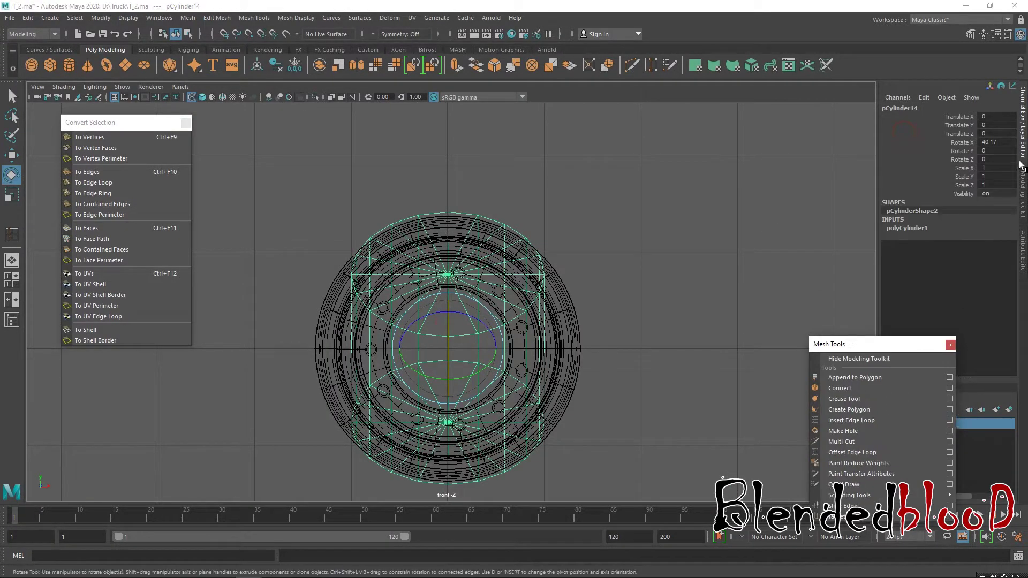
pyautogui.doubleClick(1004, 142)
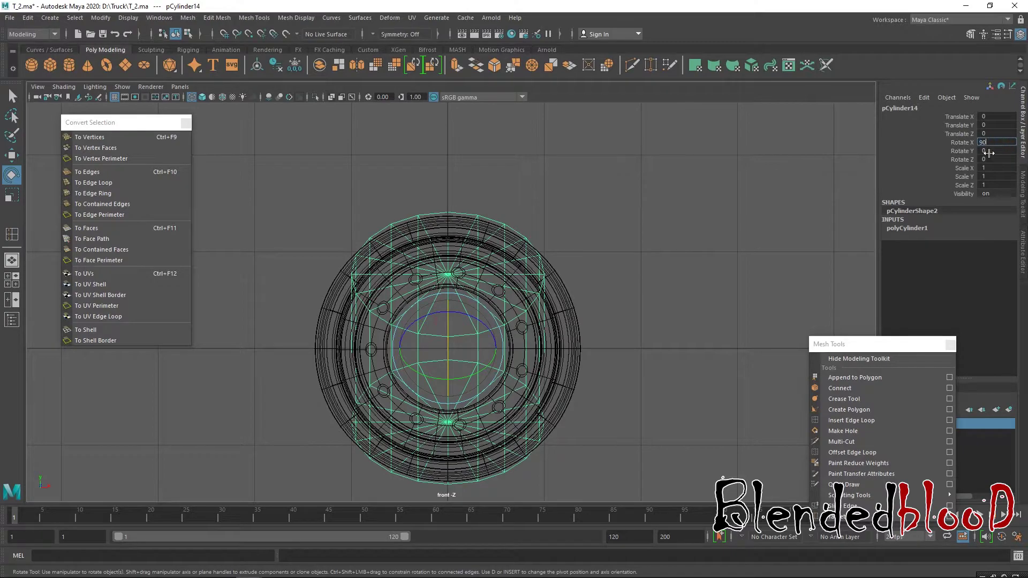
pyautogui.press('Return')
pyautogui.scroll(2, 555, 333)
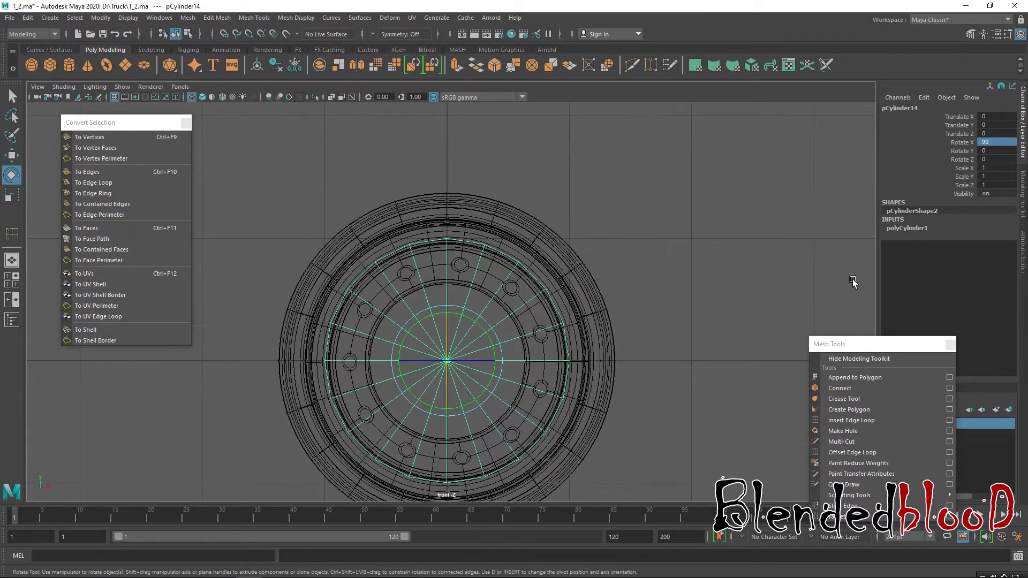
# Step: Set the cylinder's Subdivisions Axis to 12
pyautogui.click(916, 230)
pyautogui.doubleClick(1001, 253)
pyautogui.write('12')
pyautogui.press('Return')
# Step: Scale the cylinder uniformly to about 0.11 and move it near the bolt hole just right of the disc's top centre
pyautogui.press('w')
pyautogui.press('r')
pyautogui.moveTo(451, 365); pyautogui.dragTo(314, 320)
pyautogui.press('w')
pyautogui.moveTo(447, 360); pyautogui.dragTo(459, 283)
pyautogui.scroll(4, 475, 255)
pyautogui.keyDown('alt'); pyautogui.moveTo(474, 256); pyautogui.dragTo(511, 400, button='middle'); pyautogui.keyUp('alt')
pyautogui.scroll(5, 524, 379)
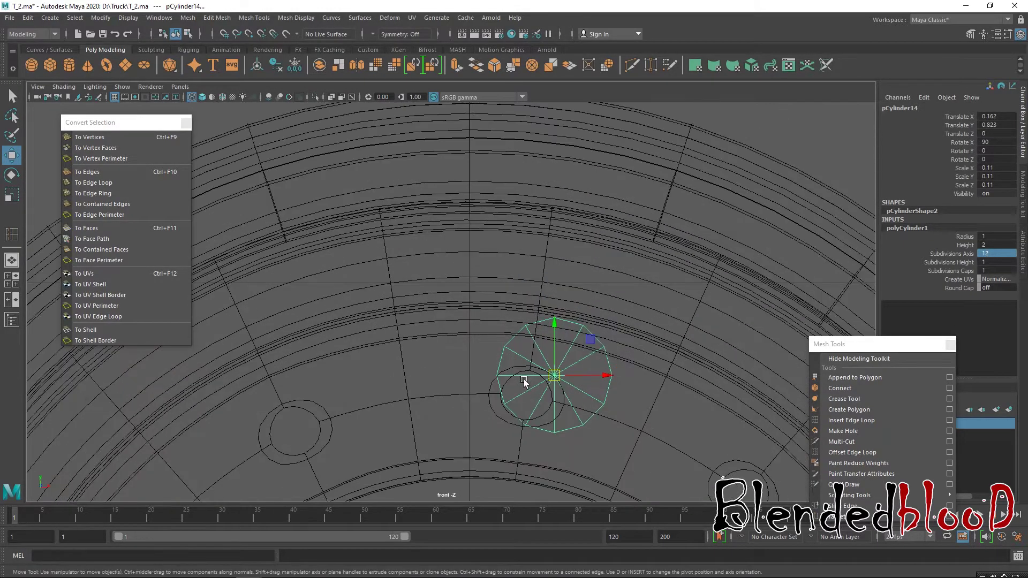
# Step: Shrink the cylinder uniformly to about 0.044 and centre it inside the bolt hole in the front view
pyautogui.keyDown('alt'); pyautogui.moveTo(621, 362); pyautogui.dragTo(556, 281, button='middle'); pyautogui.keyUp('alt')
pyautogui.scroll(2, 556, 280)
pyautogui.moveTo(582, 234); pyautogui.dragTo(284, 224)
pyautogui.press('r')
pyautogui.press('w')
pyautogui.moveTo(482, 301); pyautogui.dragTo(485, 299)
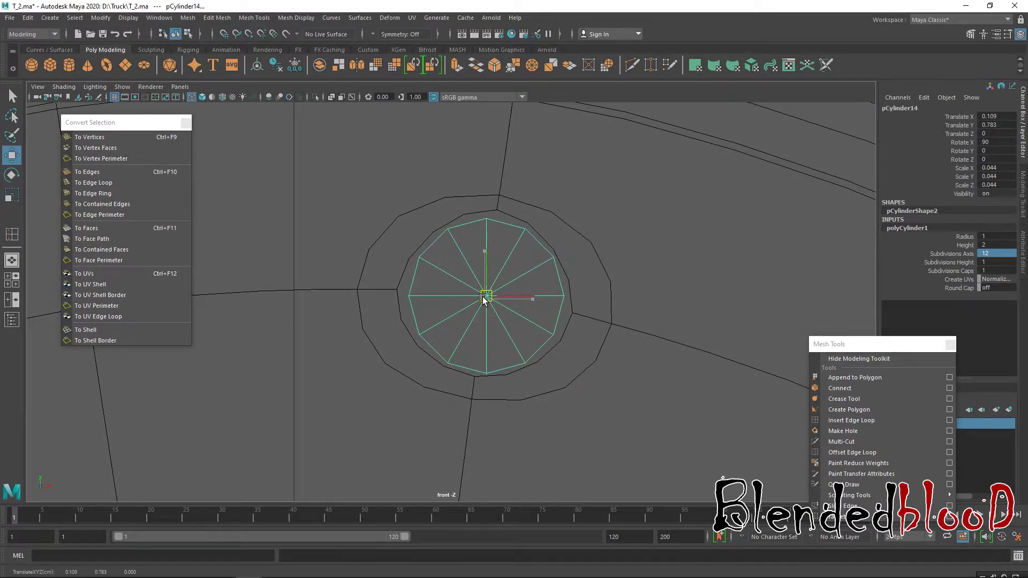
# Step: Move the cylinder along the wheel axis to about 1.107 in Translate Z, just in front of the bolt hole
pyautogui.press('space')
pyautogui.press('space')
pyautogui.keyDown('alt'); pyautogui.moveTo(636, 248); pyautogui.dragTo(482, 252); pyautogui.keyUp('alt')
pyautogui.moveTo(429, 223); pyautogui.dragTo(292, 248)
pyautogui.press('f')
pyautogui.keyDown('alt'); pyautogui.moveTo(360, 268); pyautogui.dragTo(403, 272); pyautogui.keyUp('alt')
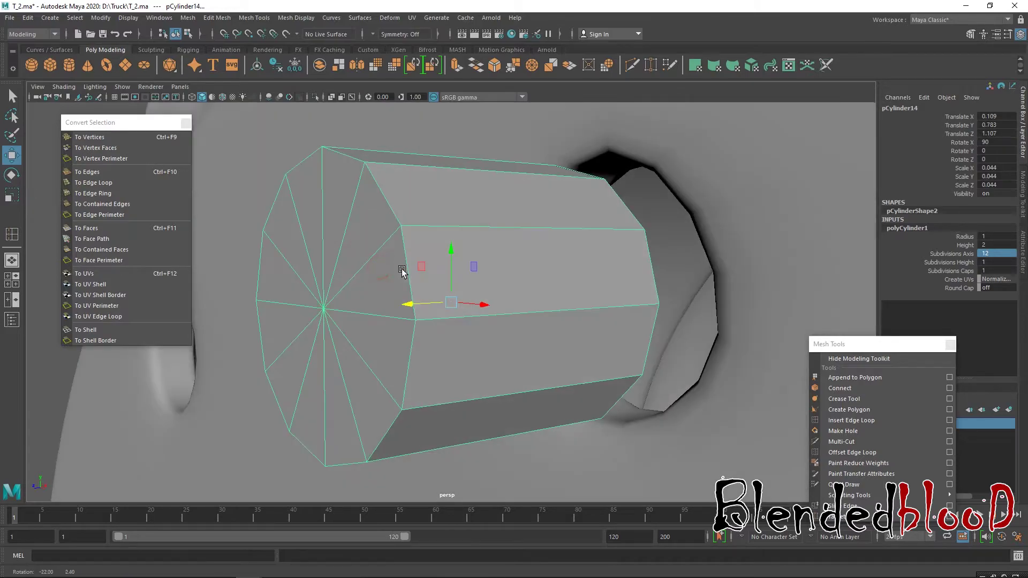
# Step: Duplicate the bolt cylinder and move the copy outward along the wheel axis, away from the disc
pyautogui.scroll(-8, 504, 311)
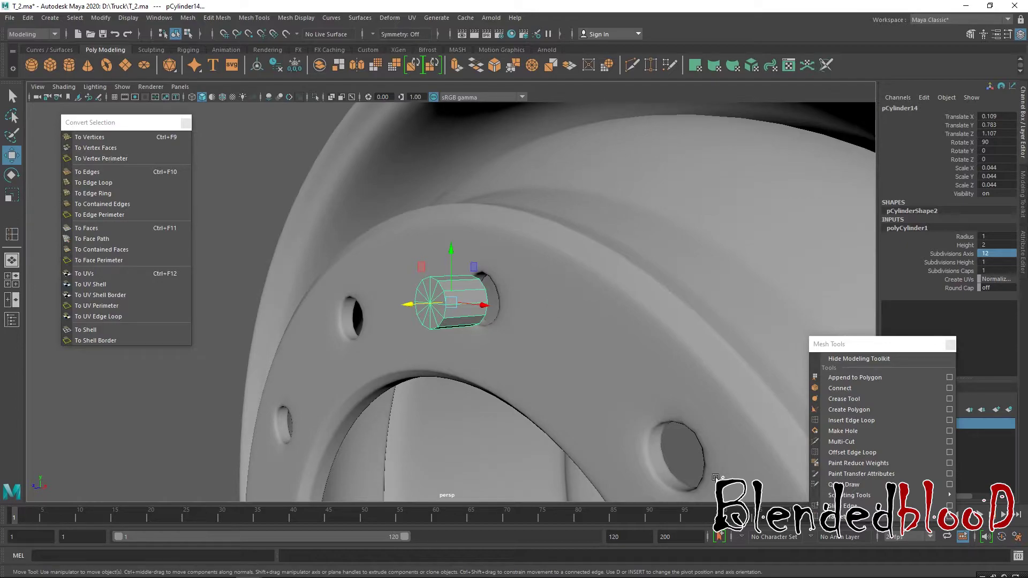
pyautogui.keyDown('alt'); pyautogui.moveTo(563, 337); pyautogui.dragTo(577, 370); pyautogui.keyUp('alt')
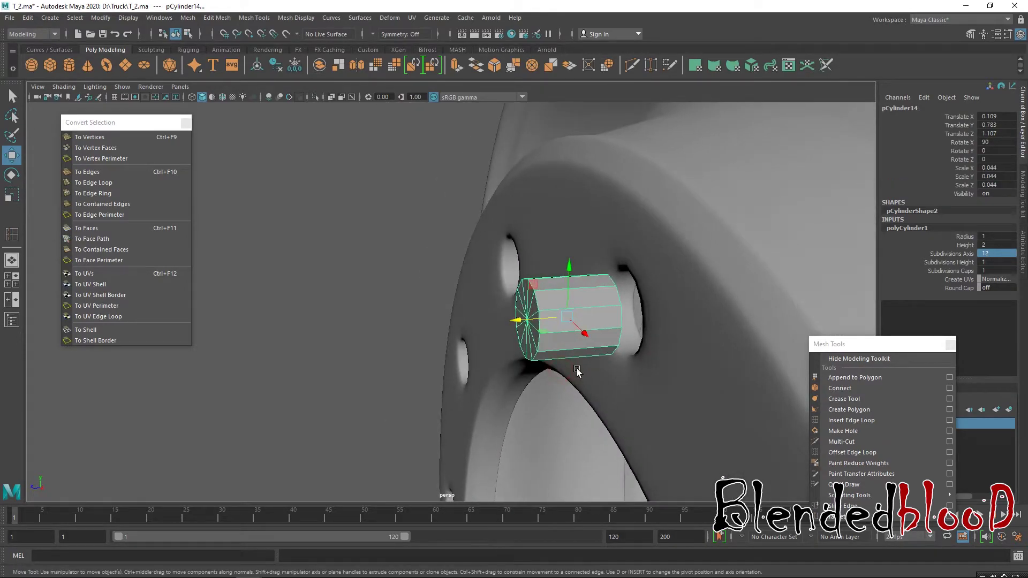
pyautogui.hotkey('ctrl', 'd')
pyautogui.moveTo(516, 322); pyautogui.dragTo(471, 324)
# Step: Set the subdivisions axis of the cylinder nearest the bolt hole to 6 to give it a hexagonal shape
pyautogui.click(626, 311)
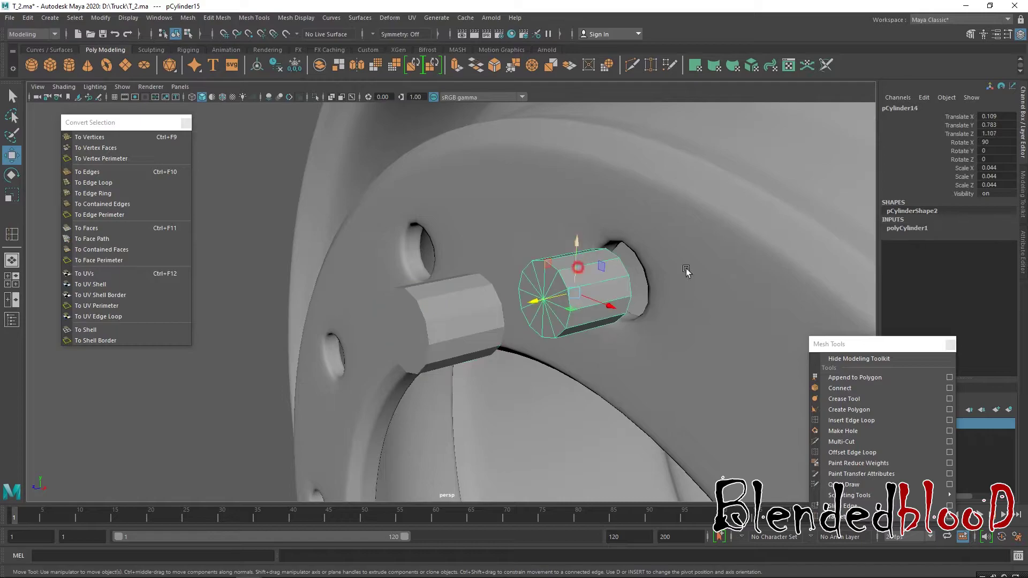
pyautogui.click(910, 228)
pyautogui.doubleClick(994, 255)
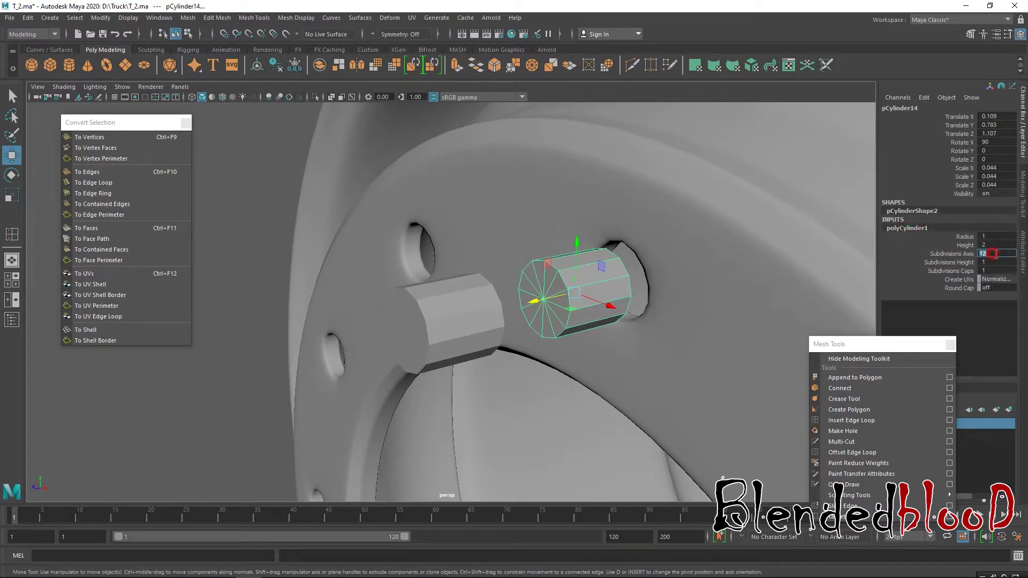
pyautogui.press('Return')
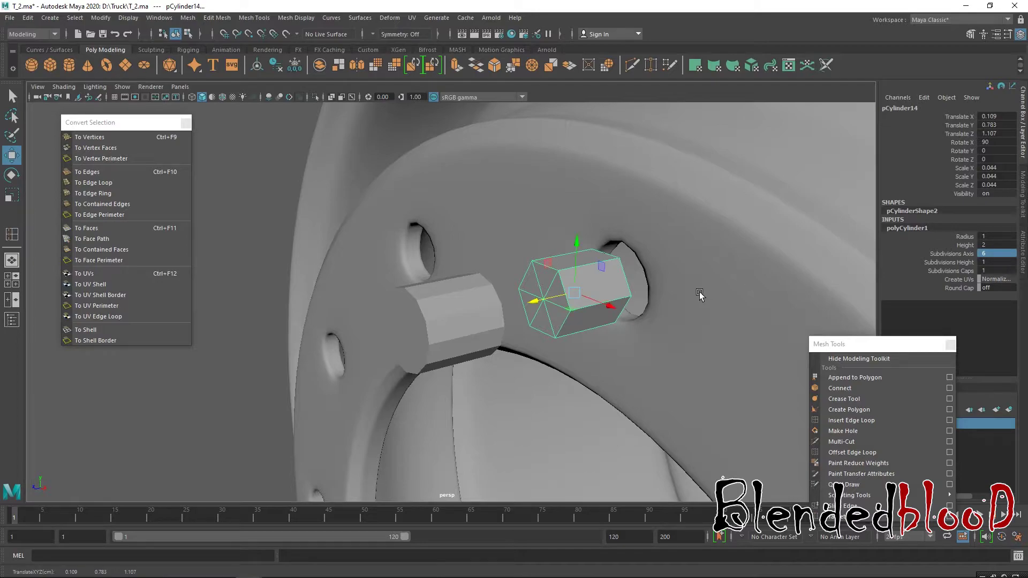
# Step: Shorten the hexagonal cylinder to about 0.027 in Scale Y and move it out to about 1.414 in Translate Z
pyautogui.press('r')
pyautogui.moveTo(535, 301); pyautogui.dragTo(277, 384)
pyautogui.press('w')
pyautogui.press('f')
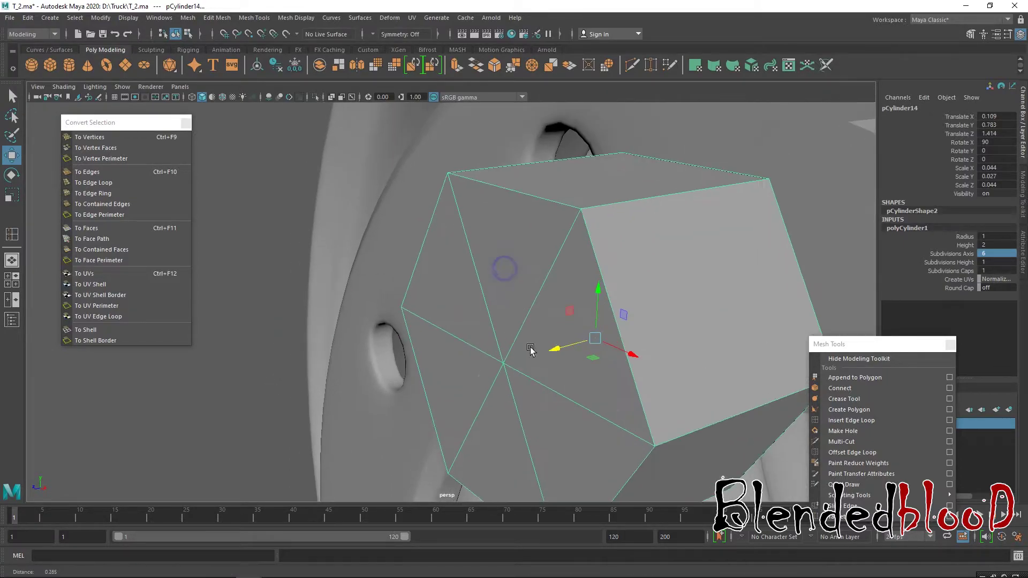
# Step: Bevel all edges of the hexagonal bolt head with fraction 0.1 and 3 segments, and return it to object mode
pyautogui.keyDown('alt'); pyautogui.moveTo(622, 288); pyautogui.dragTo(527, 260, button='right'); pyautogui.keyUp('alt')
pyautogui.moveTo(525, 294)
pyautogui.keyDown('alt'); pyautogui.mouseDown()
pyautogui.moveTo(532, 298)
pyautogui.moveTo(523, 299)
pyautogui.mouseUp(); pyautogui.keyUp('alt')
pyautogui.moveTo(530, 272); pyautogui.dragTo(495, 284, button='right')
pyautogui.moveTo(358, 212); pyautogui.dragTo(596, 428)
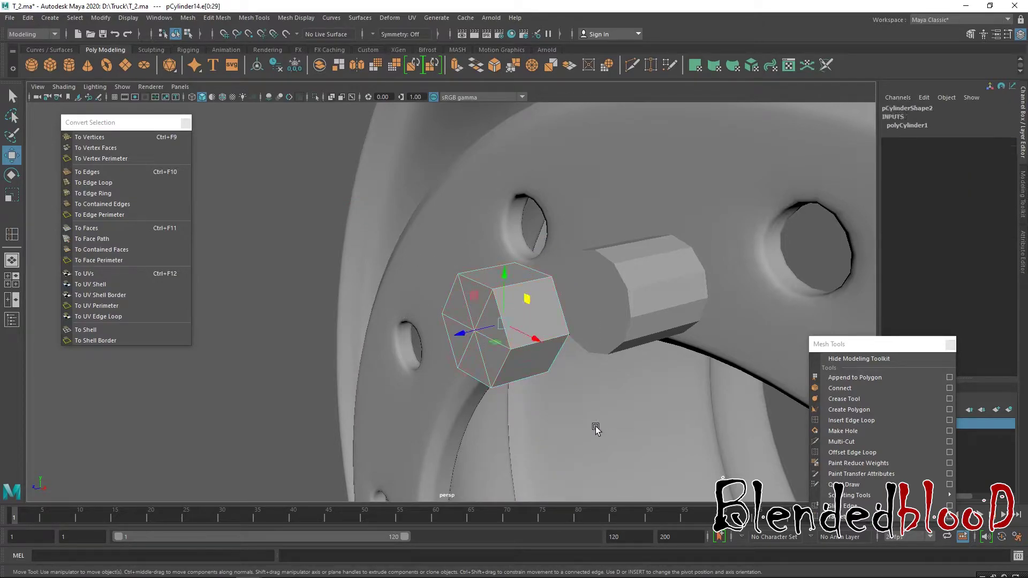
pyautogui.hotkey('ctrl', 'b')
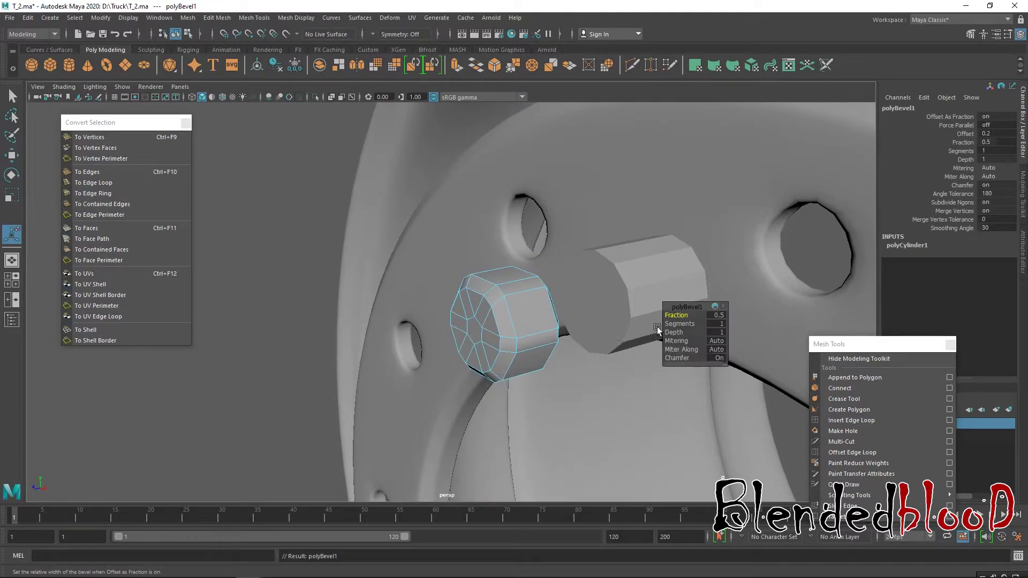
pyautogui.moveTo(677, 316); pyautogui.dragTo(692, 326)
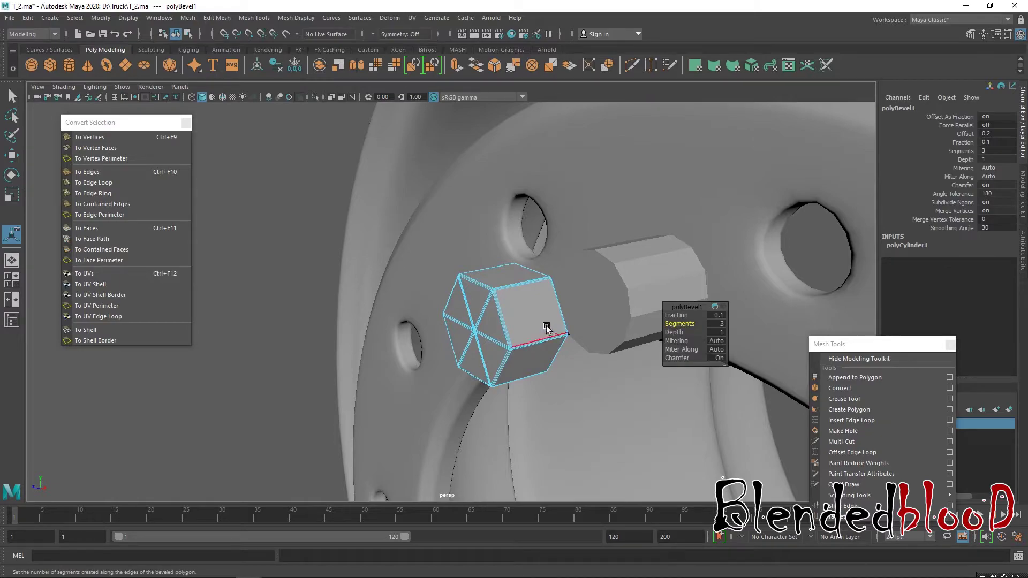
pyautogui.press('w')
pyautogui.moveTo(525, 272); pyautogui.dragTo(529, 303, button='right')
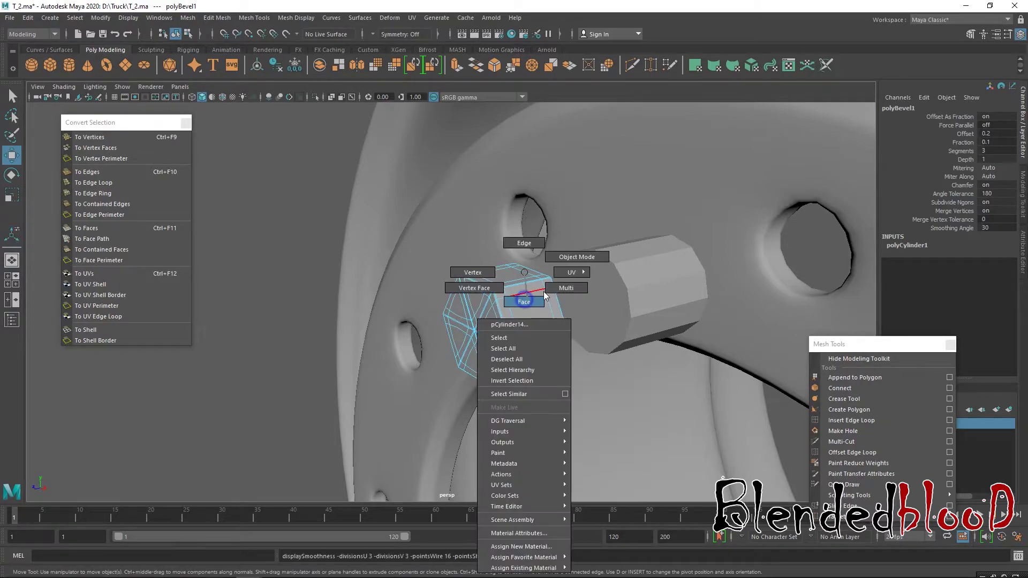
pyautogui.moveTo(577, 251); pyautogui.dragTo(577, 252, button='right')
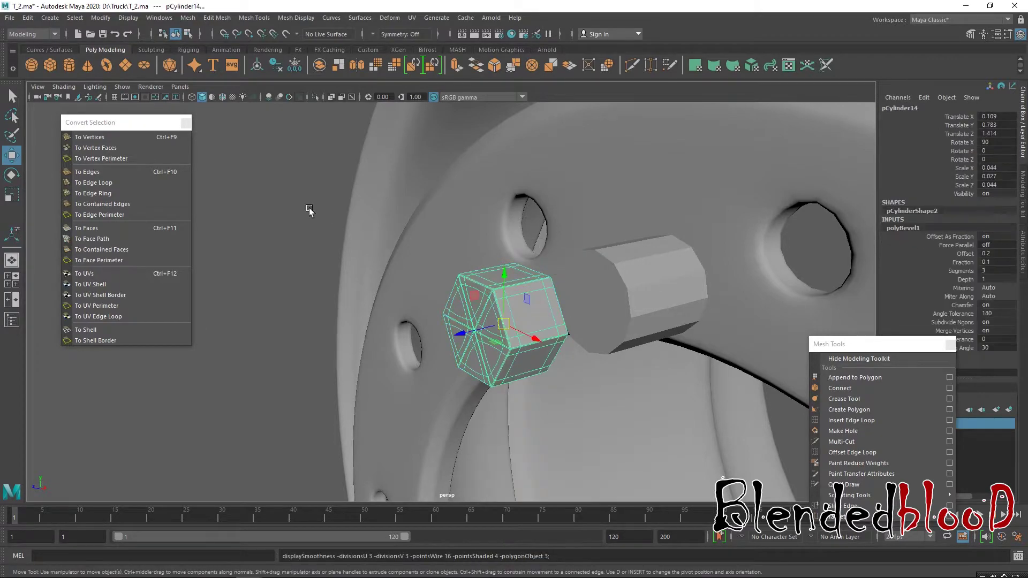
# Step: Switch the bolt head from smooth preview back to unsmoothed display and flatten it to about 0.02 in Scale Y
pyautogui.click(495, 326)
pyautogui.click(290, 229)
pyautogui.click(523, 350)
pyautogui.press('1')
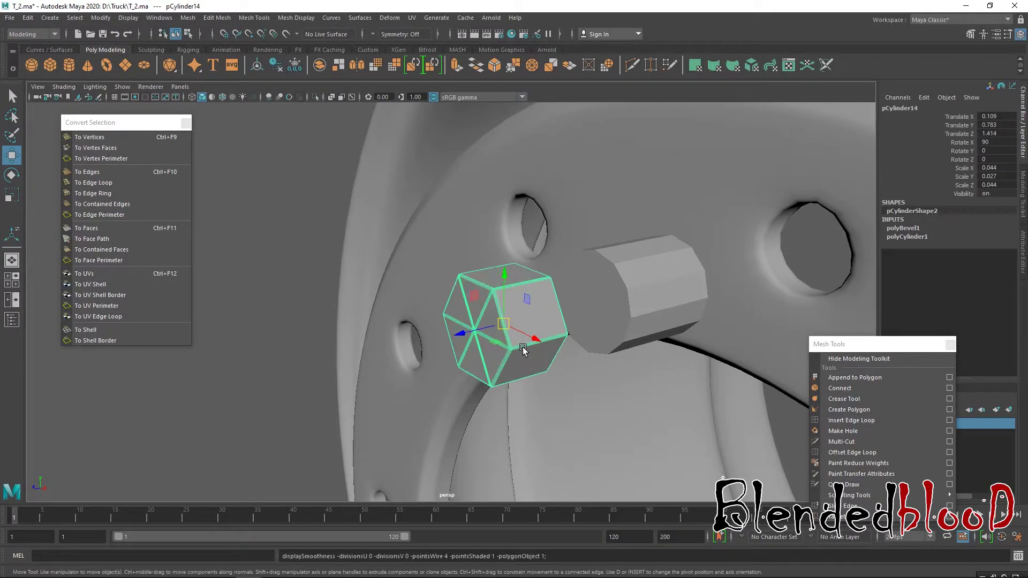
pyautogui.press('r')
pyautogui.moveTo(464, 335); pyautogui.dragTo(702, 289)
# Step: Delete the cap faces at both ends of the 12-sided bolt shank cylinder
pyautogui.click(558, 323)
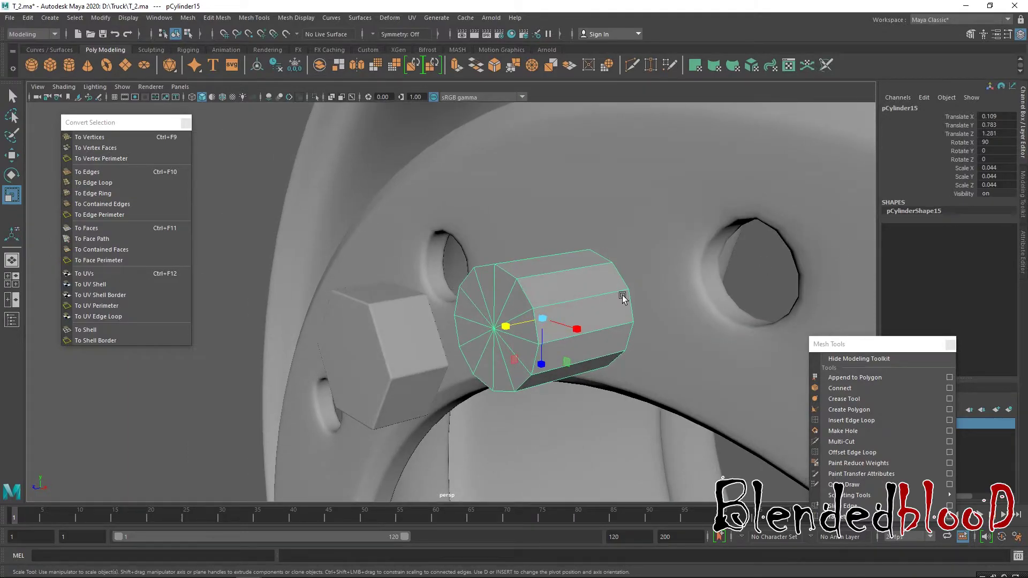
pyautogui.moveTo(565, 289); pyautogui.dragTo(498, 281, button='right')
pyautogui.click(493, 328)
pyautogui.keyDown('alt'); pyautogui.moveTo(494, 328); pyautogui.dragTo(414, 365); pyautogui.keyUp('alt')
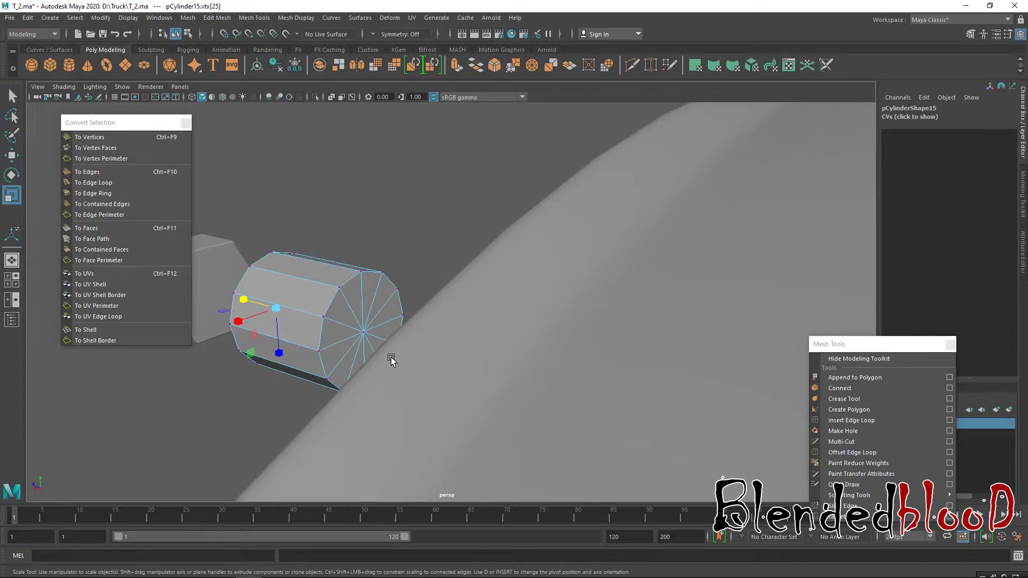
pyautogui.keyDown('shift'); pyautogui.click(364, 333); pyautogui.keyUp('shift')
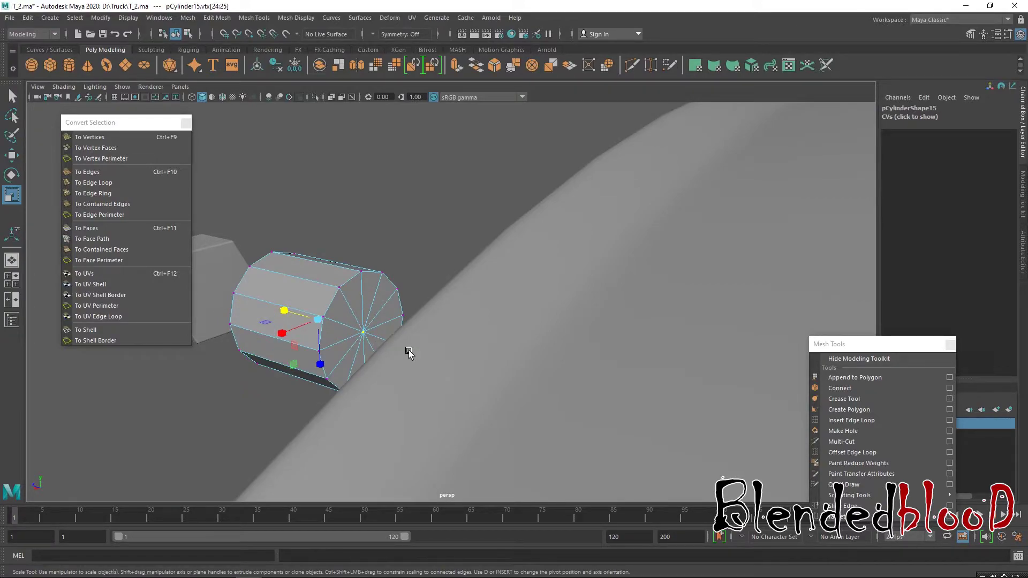
pyautogui.click(406, 352)
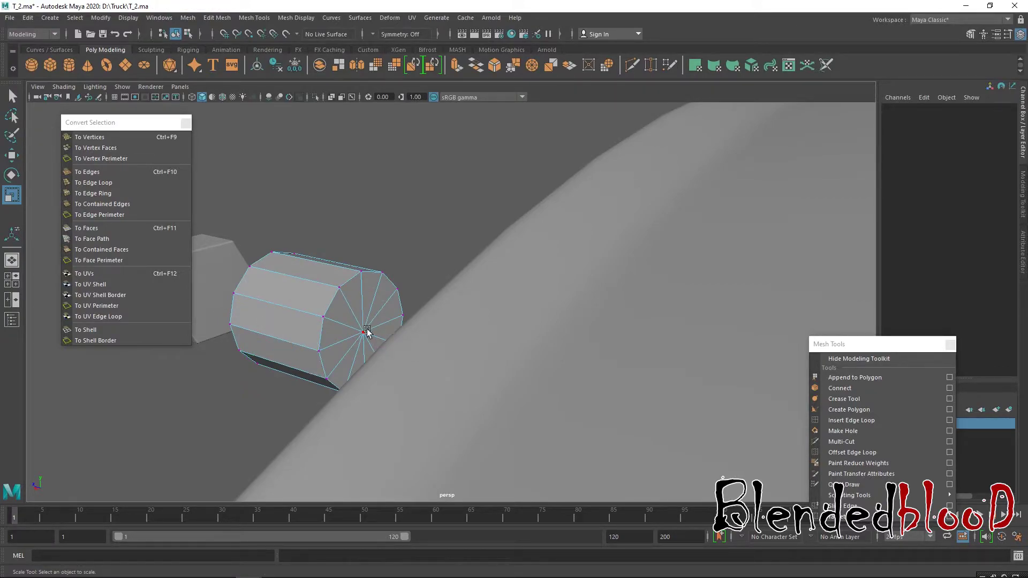
pyautogui.hotkey('ctrl', 'z')
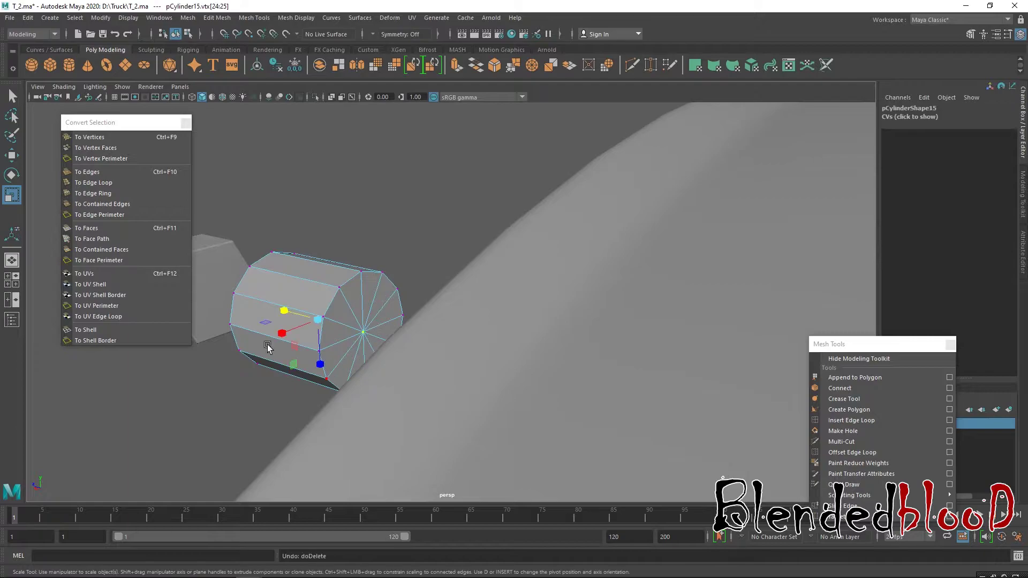
pyautogui.click(103, 230)
pyautogui.press('Delete')
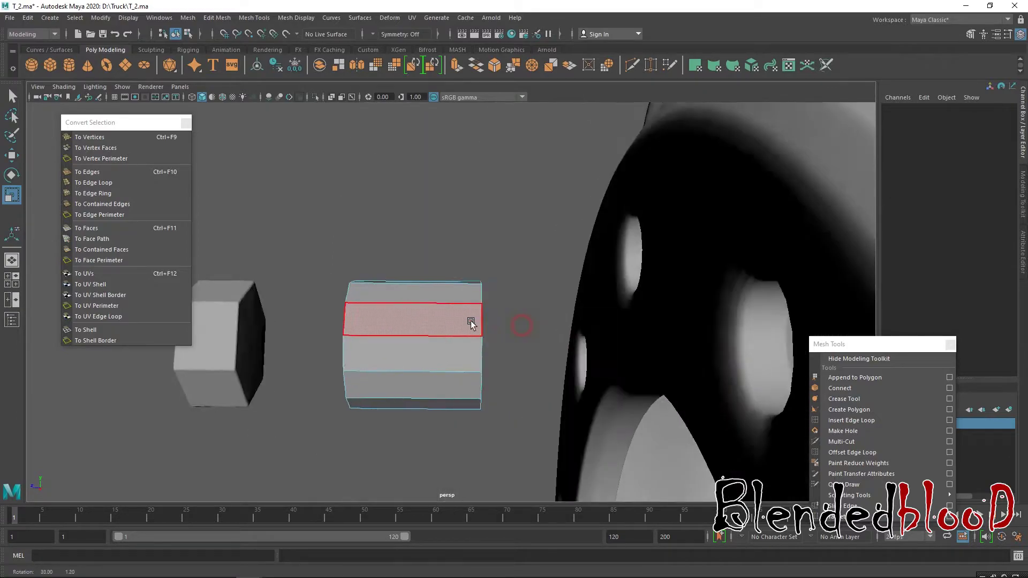
# Step: Return the shank cylinder to object mode and centre its pivot
pyautogui.rightClick(437, 306)
pyautogui.click(423, 338)
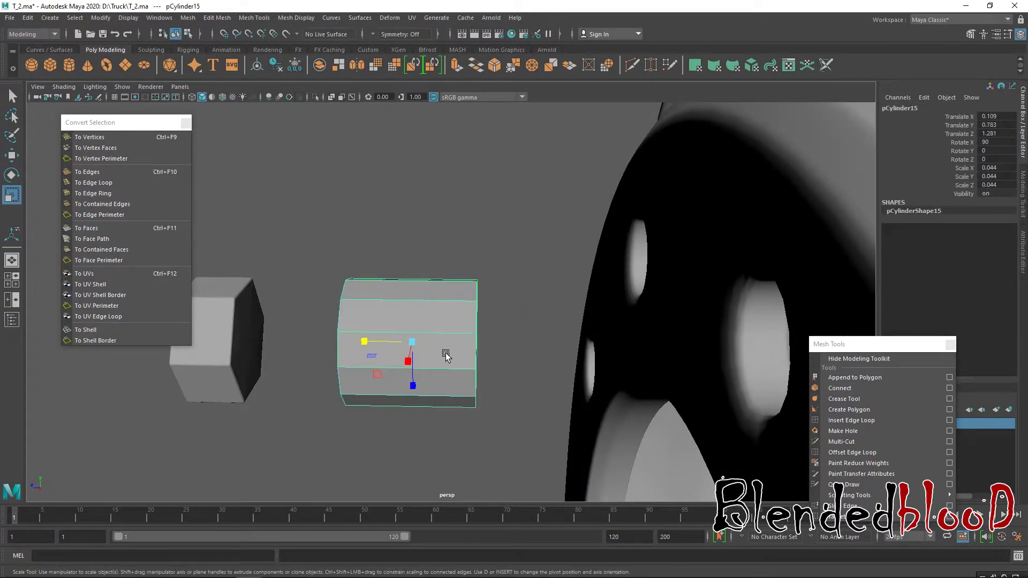
pyautogui.press('w')
pyautogui.click(101, 17)
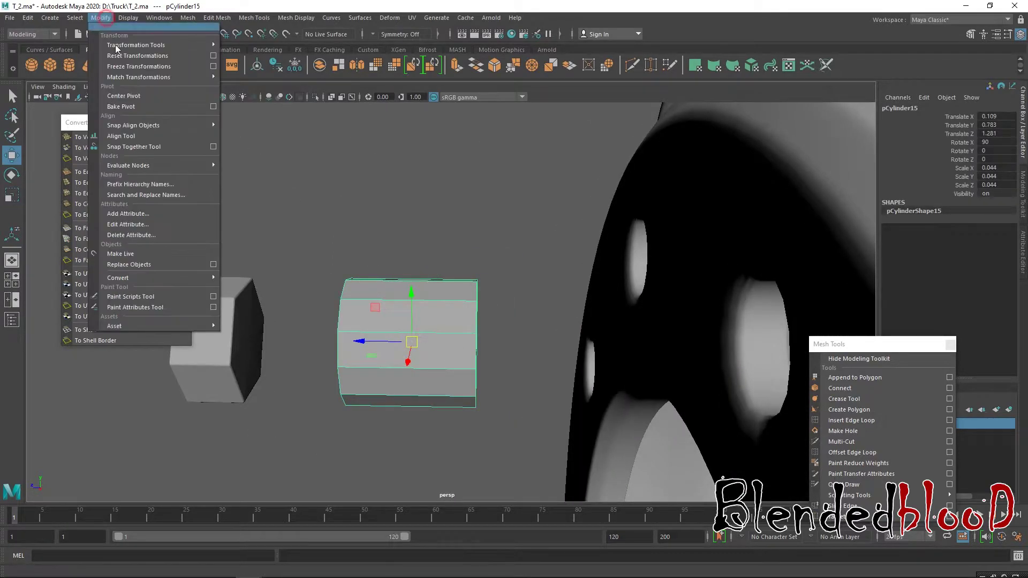
pyautogui.click(140, 96)
# Step: In the front view, enlarge the bolt head beyond the bolt hole's inner edge and scale the shank uniformly to about 0.043
pyautogui.press('space')
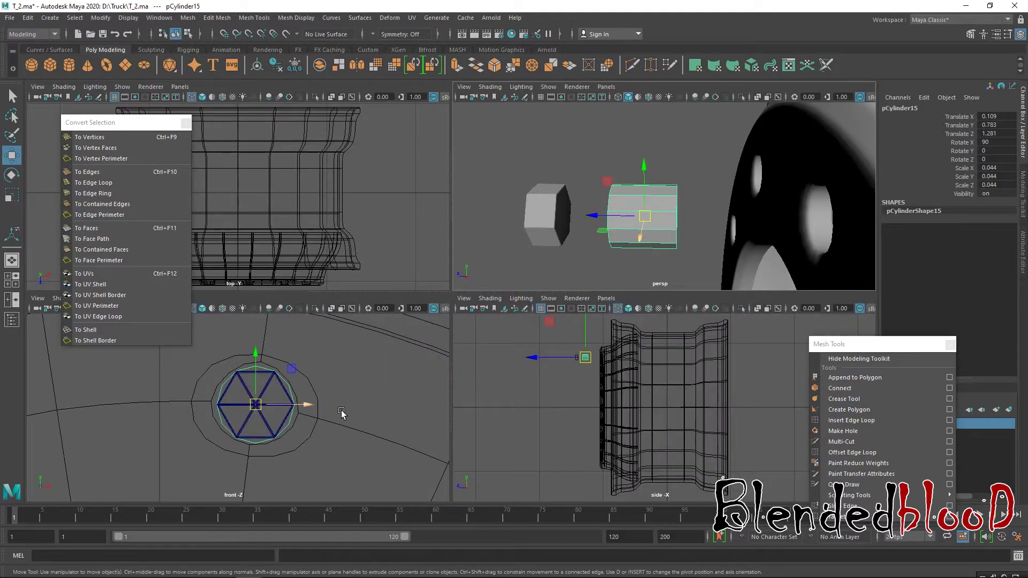
pyautogui.press('space')
pyautogui.press('r')
pyautogui.moveTo(474, 298); pyautogui.dragTo(457, 274)
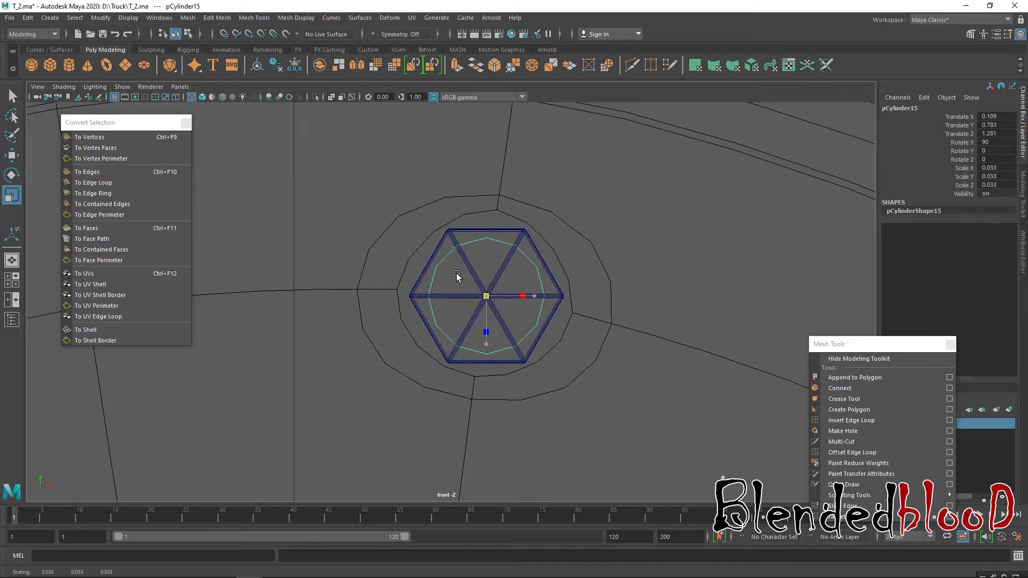
pyautogui.click(501, 228)
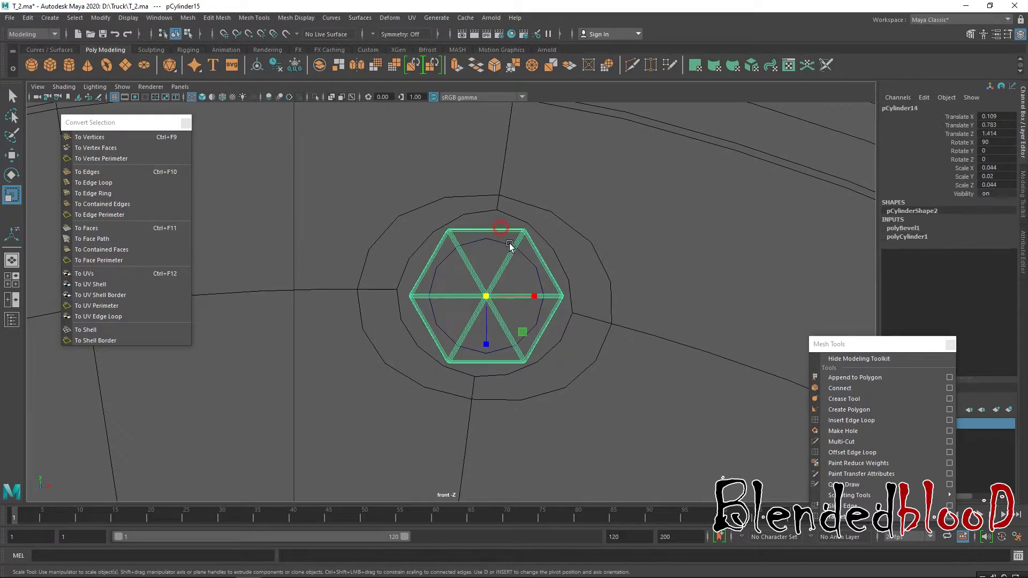
pyautogui.moveTo(487, 296); pyautogui.dragTo(514, 317)
pyautogui.click(534, 255)
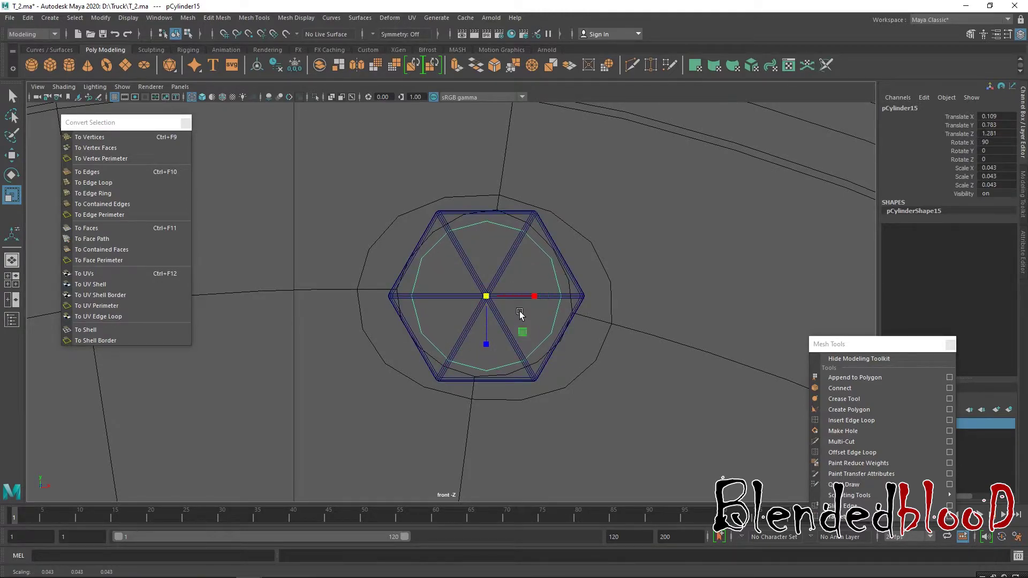
# Step: Move the shank along the wheel axis to about 1.347 in Translate Z so it meets the bolt head
pyautogui.press('space')
pyautogui.press('space')
pyautogui.moveTo(602, 261)
pyautogui.keyDown('alt'); pyautogui.mouseDown()
pyautogui.moveTo(547, 275)
pyautogui.moveTo(532, 294)
pyautogui.moveTo(539, 328)
pyautogui.moveTo(342, 328)
pyautogui.mouseUp(); pyautogui.keyUp('alt')
pyautogui.press('w')
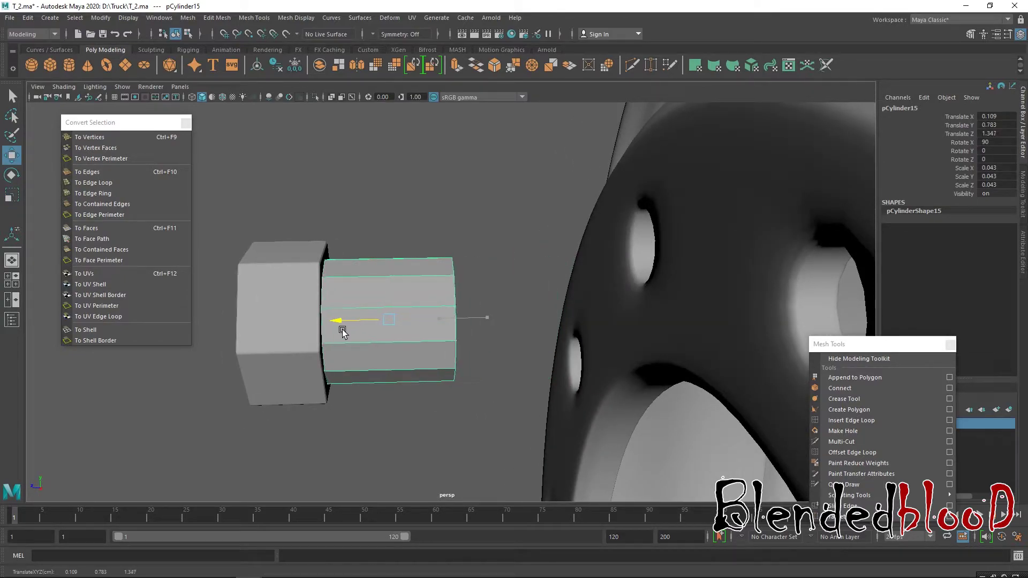
# Step: Lengthen the shank by moving its open-end vertices towards the disc
pyautogui.moveTo(423, 296); pyautogui.dragTo(368, 289, button='right')
pyautogui.moveTo(394, 230); pyautogui.dragTo(471, 401)
pyautogui.moveTo(401, 309); pyautogui.dragTo(505, 321)
# Step: Insert an edge loop around the middle of the bolt shank
pyautogui.moveTo(468, 272); pyautogui.dragTo(476, 245, button='right')
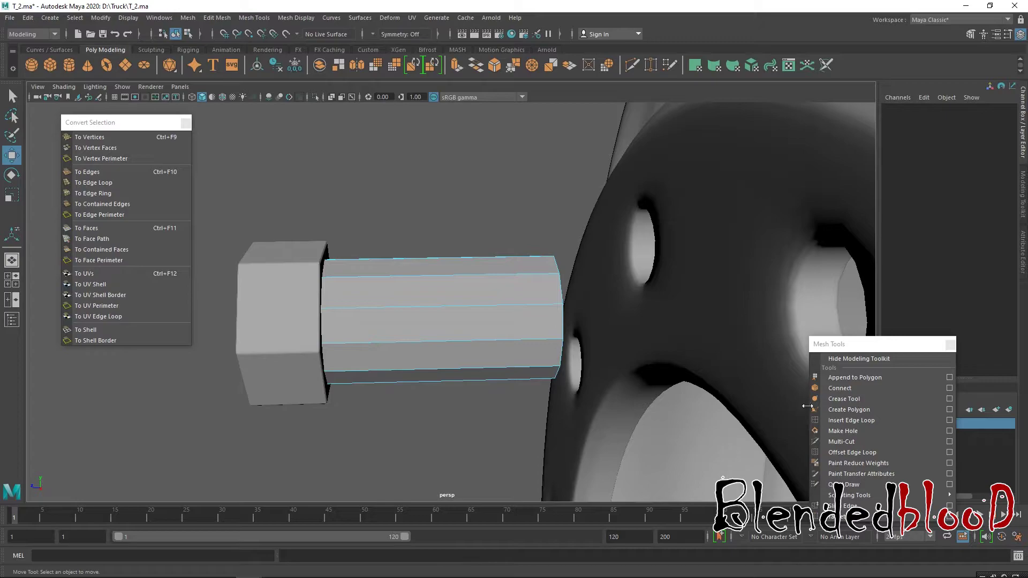
pyautogui.click(838, 420)
pyautogui.moveTo(427, 341); pyautogui.dragTo(442, 341)
pyautogui.press('w')
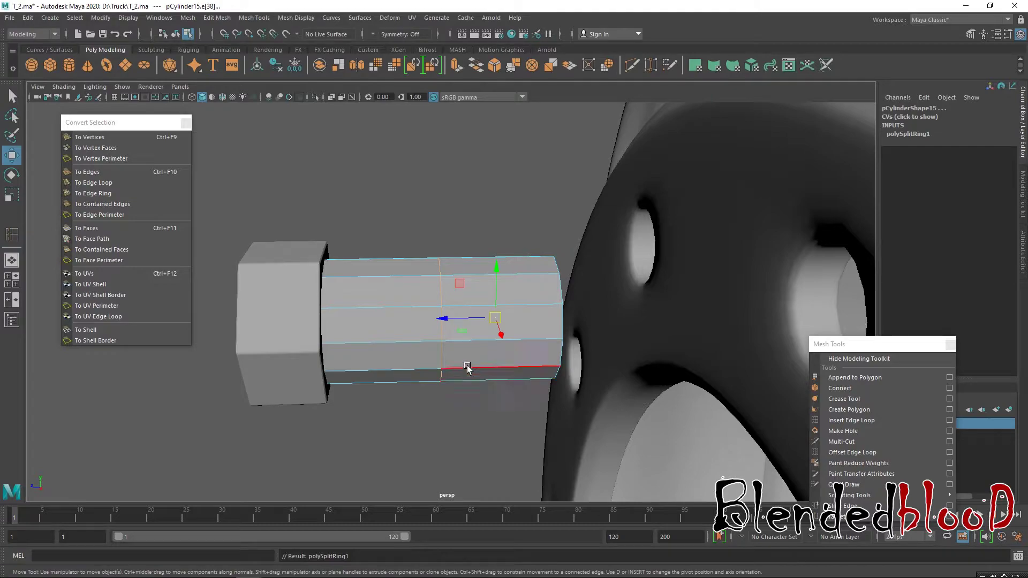
# Step: Bevel the shank's middle edge loop with fraction 0.7 and 4 segments
pyautogui.doubleClick(441, 351)
pyautogui.hotkey('ctrl', 'b')
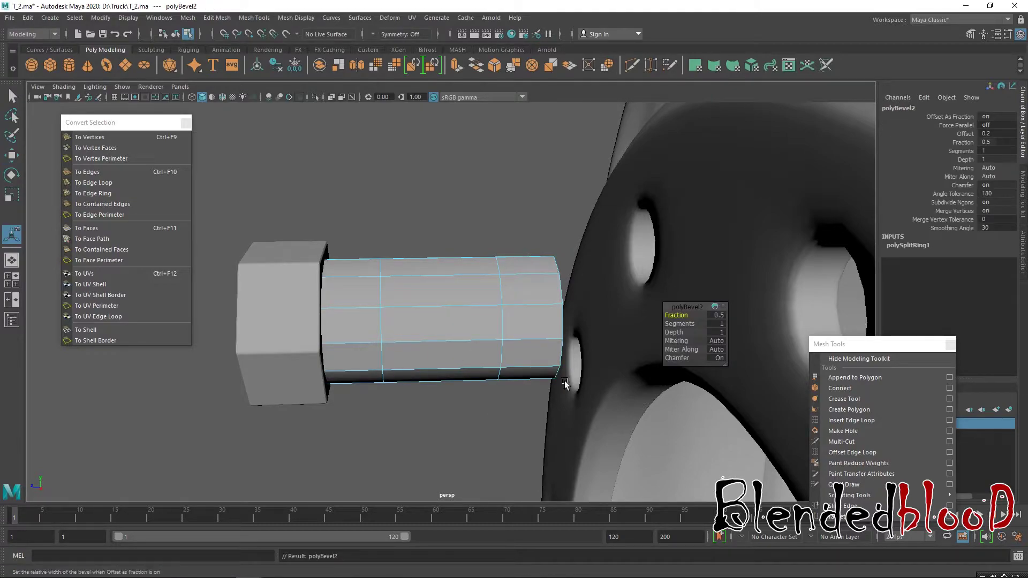
pyautogui.moveTo(675, 324)
pyautogui.mouseDown()
pyautogui.moveTo(696, 323)
pyautogui.moveTo(681, 315)
pyautogui.mouseUp()
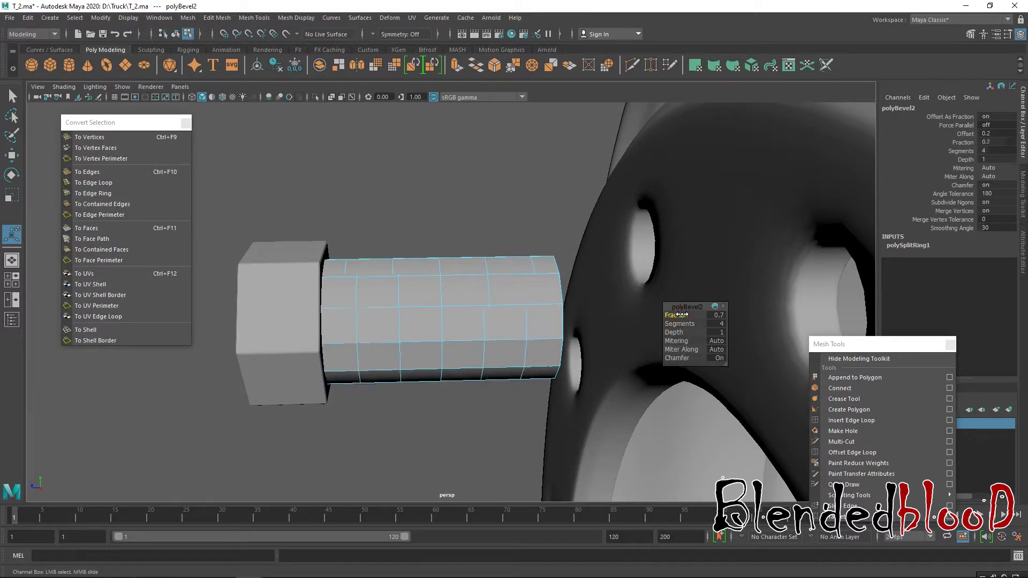
# Step: Bevel the five edge loops around the shank with fraction 0.3 and 1 segment
pyautogui.click(521, 356)
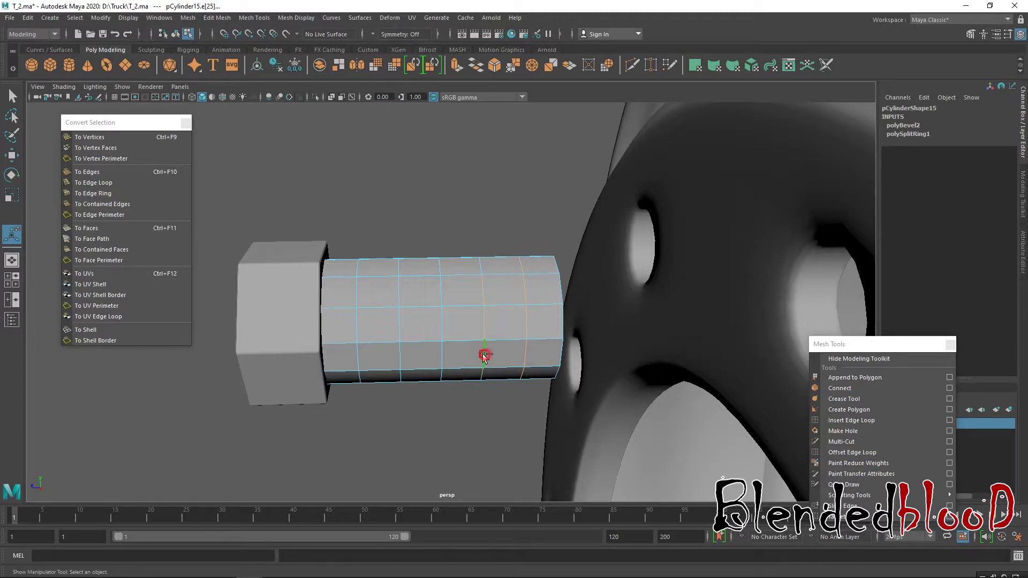
pyautogui.keyDown('shift'); pyautogui.doubleClick(441, 355); pyautogui.keyUp('shift')
pyautogui.keyDown('shift'); pyautogui.doubleClick(401, 355); pyautogui.keyUp('shift')
pyautogui.keyDown('shift'); pyautogui.doubleClick(358, 356); pyautogui.keyUp('shift')
pyautogui.click(838, 422)
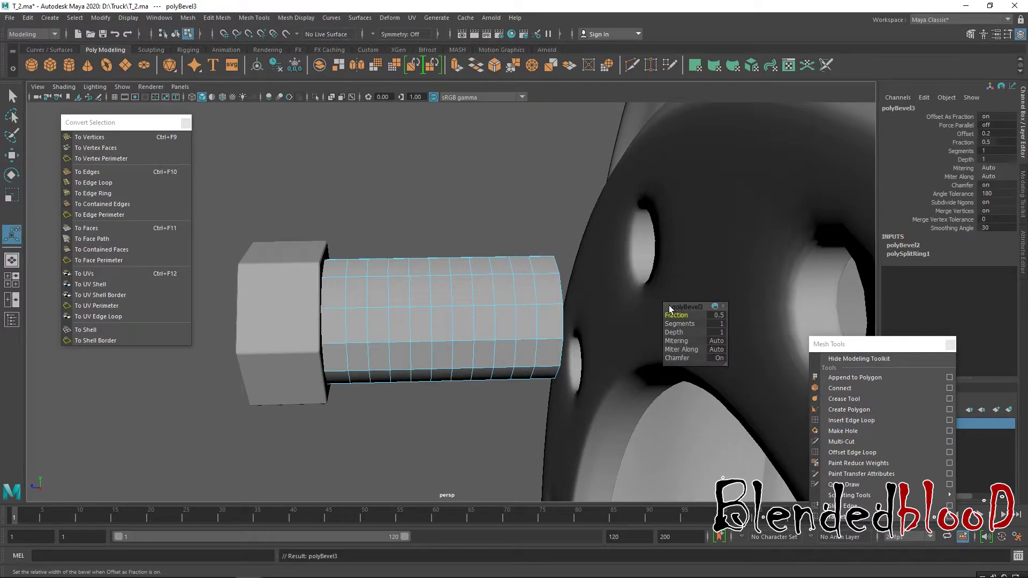
pyautogui.moveTo(673, 318); pyautogui.dragTo(675, 316)
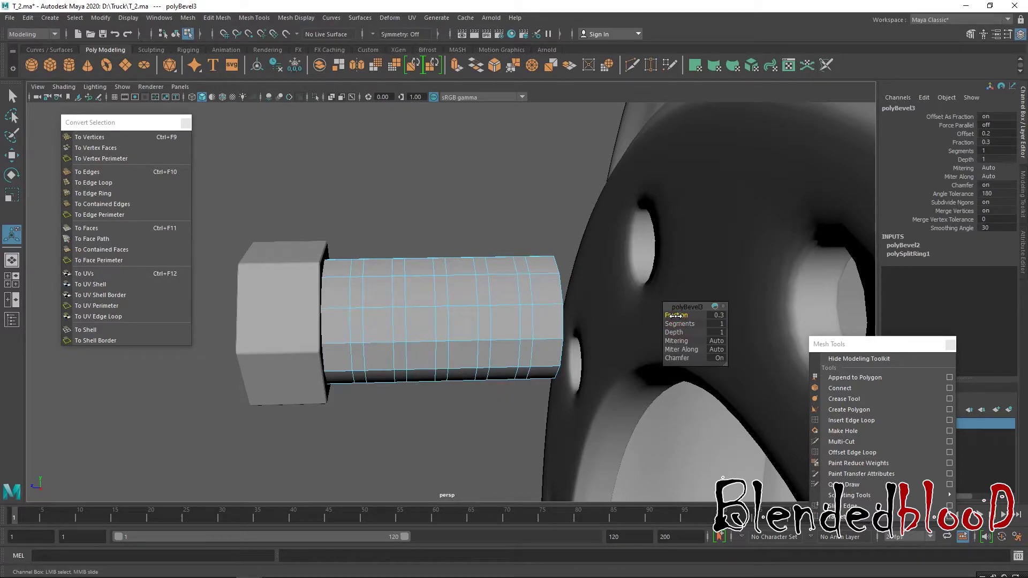
# Step: Select the five narrow bands of faces running all the way around the bolt shank
pyautogui.moveTo(430, 281); pyautogui.dragTo(424, 300, button='right')
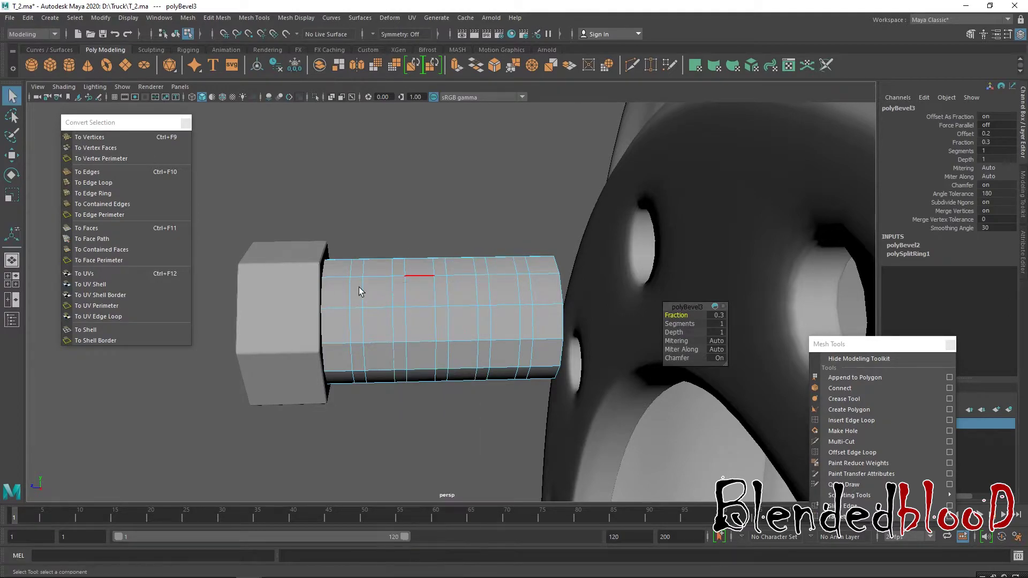
pyautogui.press('space')
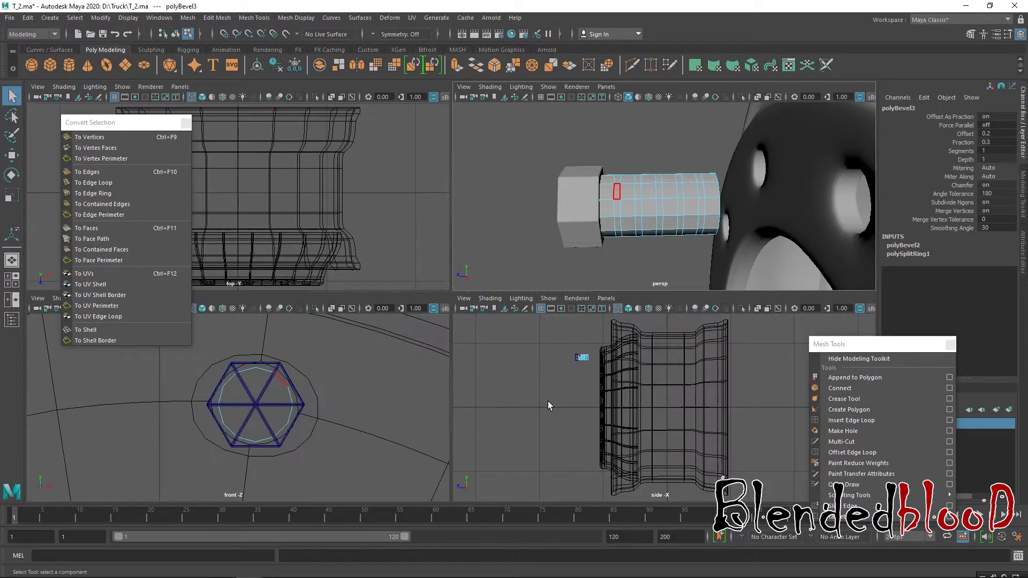
pyautogui.click(621, 207)
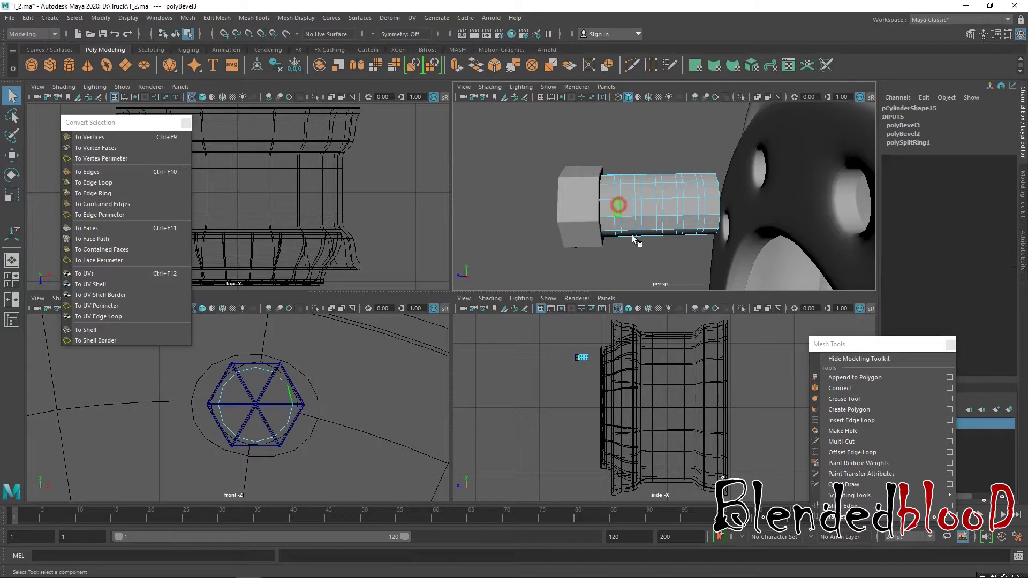
pyautogui.press('f')
pyautogui.press('space')
pyautogui.scroll(3, 585, 332)
pyautogui.scroll(2, 585, 332)
pyautogui.moveTo(451, 196); pyautogui.dragTo(458, 473)
pyautogui.moveTo(516, 203); pyautogui.dragTo(524, 477)
pyautogui.moveTo(591, 202); pyautogui.dragTo(593, 480)
pyautogui.keyDown('shift'); pyautogui.moveTo(660, 197); pyautogui.dragTo(660, 500); pyautogui.keyUp('shift')
pyautogui.keyDown('shift'); pyautogui.moveTo(730, 191); pyautogui.dragTo(735, 488); pyautogui.keyUp('shift')
# Step: Extrude the five face bands and scale them inward into grooves, keeping the groove walls straight along the shank
pyautogui.click(453, 66)
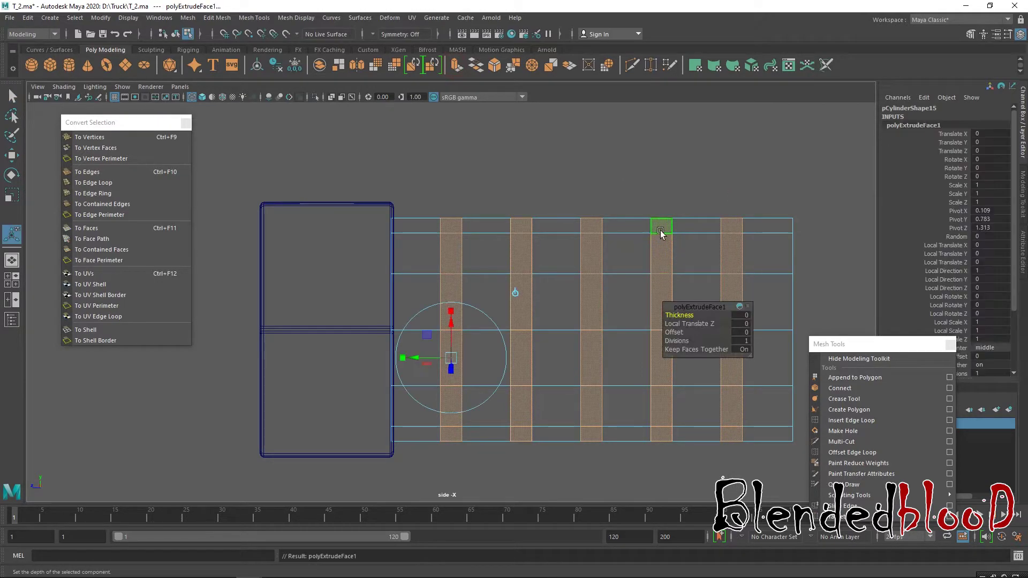
pyautogui.press('r')
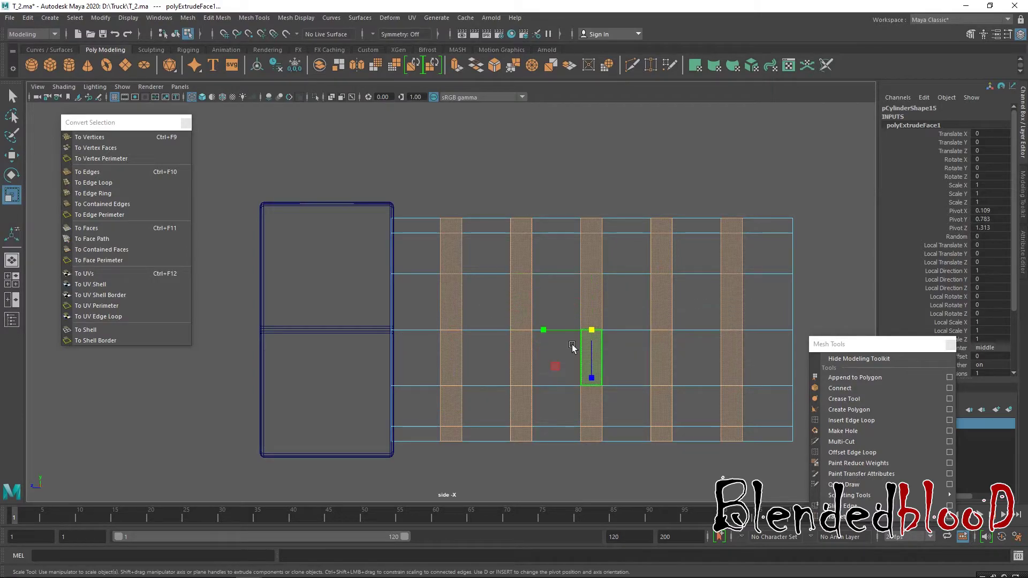
pyautogui.moveTo(590, 337); pyautogui.dragTo(558, 301)
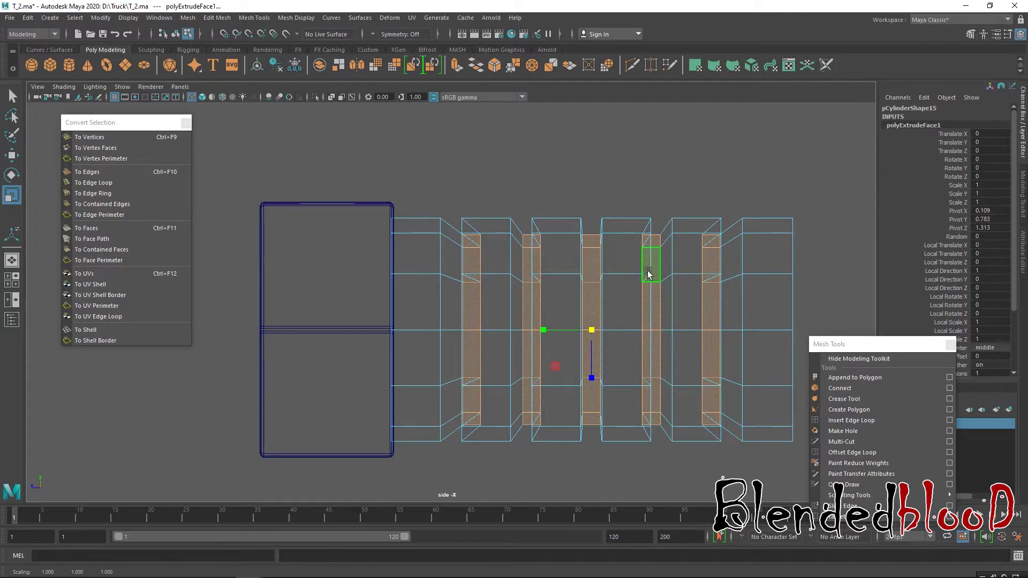
pyautogui.click(539, 332)
pyautogui.moveTo(539, 333); pyautogui.dragTo(534, 330)
pyautogui.press('w')
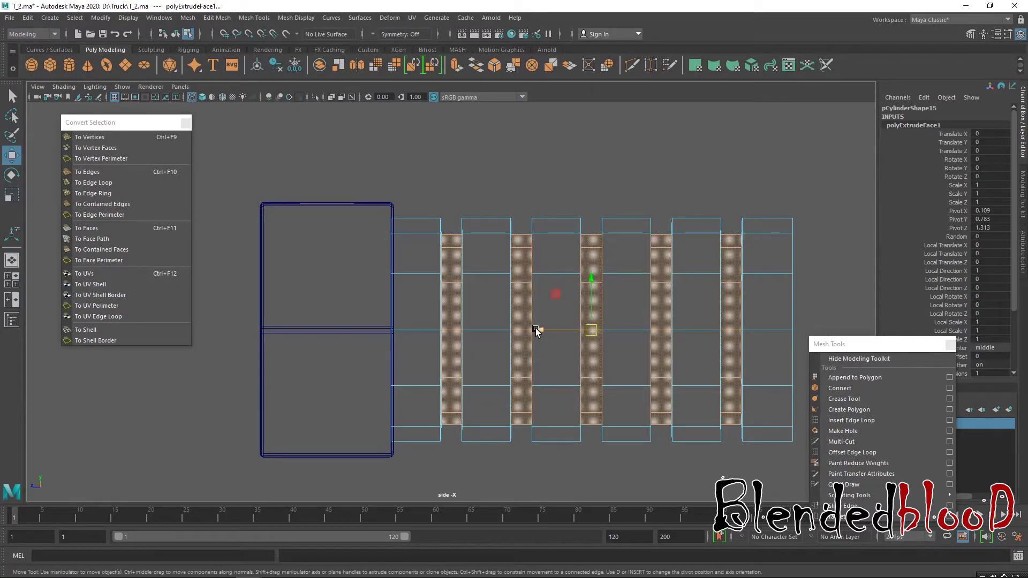
# Step: Preview the grooved shank with smoothing in the perspective view, and return it to the unsmoothed display as a selected object
pyautogui.press('3')
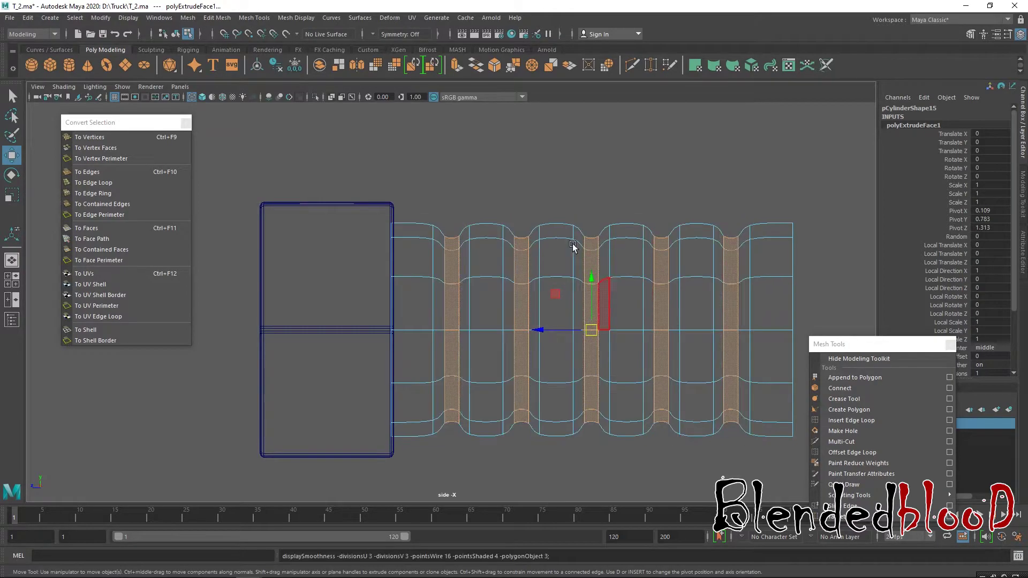
pyautogui.press('space')
pyautogui.press('space')
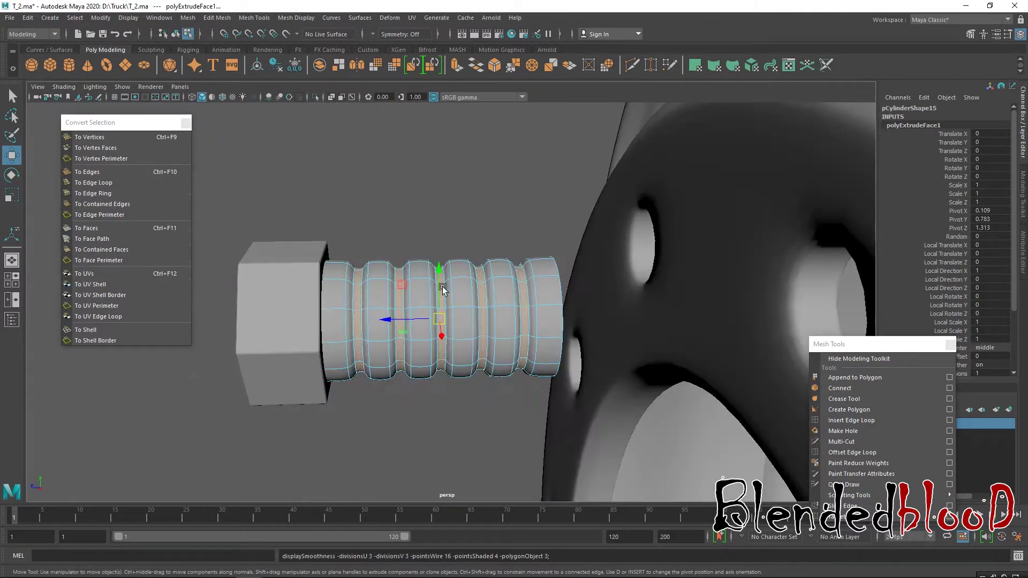
pyautogui.moveTo(470, 310); pyautogui.dragTo(508, 248, button='right')
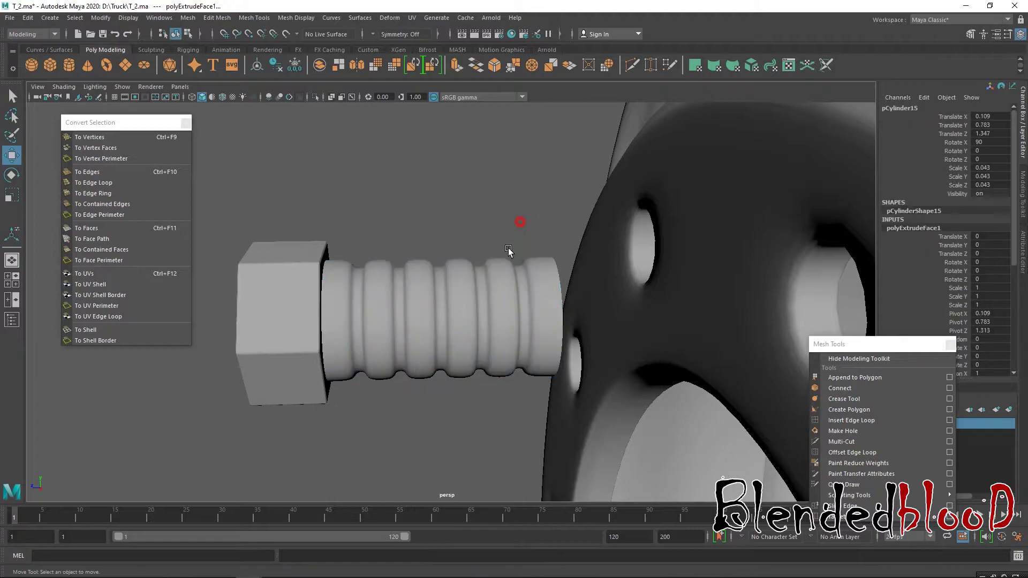
pyautogui.click(509, 249)
pyautogui.click(468, 309)
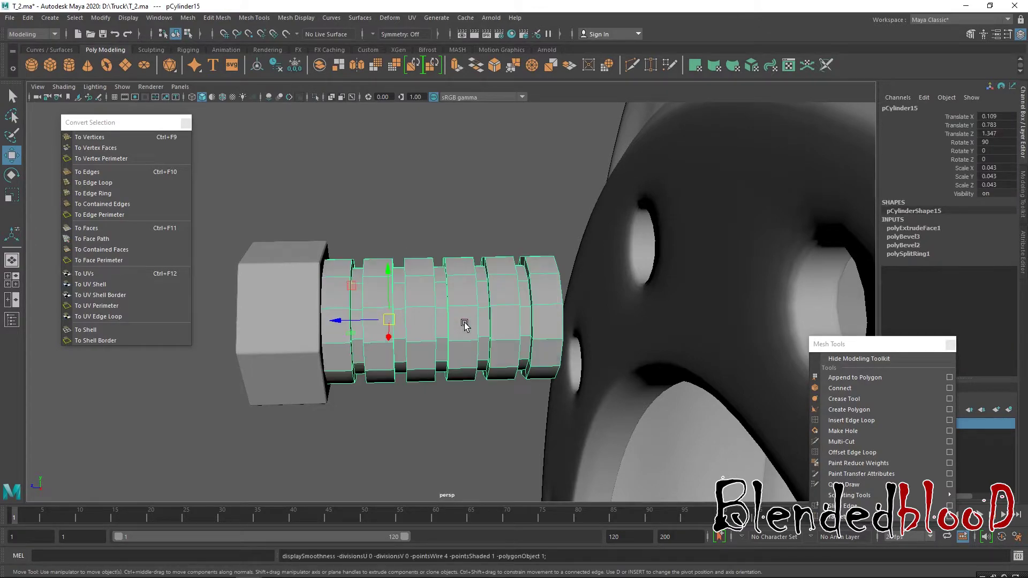
# Step: Frame the grooved shank up close and switch it to edge selection
pyautogui.scroll(5, 505, 294)
pyautogui.keyDown('alt'); pyautogui.moveTo(543, 335); pyautogui.dragTo(465, 291); pyautogui.keyUp('alt')
pyautogui.press('f')
pyautogui.scroll(2, 410, 223)
pyautogui.rightClick(415, 208)
pyautogui.moveTo(415, 208); pyautogui.dragTo(414, 185, button='right')
pyautogui.moveTo(414, 218)
pyautogui.keyDown('alt'); pyautogui.mouseDown()
pyautogui.moveTo(412, 201)
pyautogui.moveTo(458, 202)
pyautogui.moveTo(416, 204)
pyautogui.mouseUp(); pyautogui.keyUp('alt')
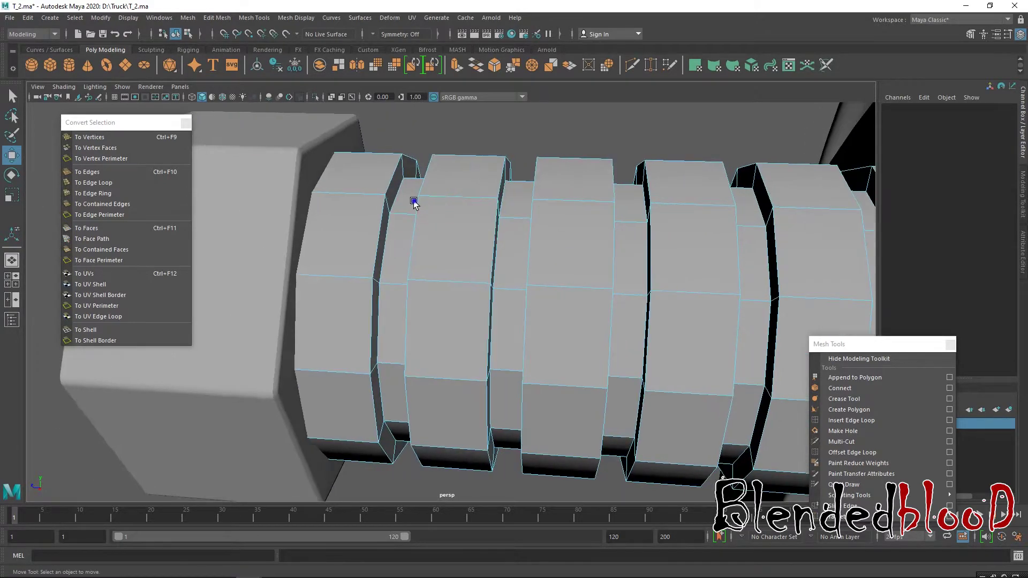
pyautogui.scroll(5, 405, 222)
pyautogui.scroll(-5, 401, 217)
pyautogui.scroll(-3, 396, 211)
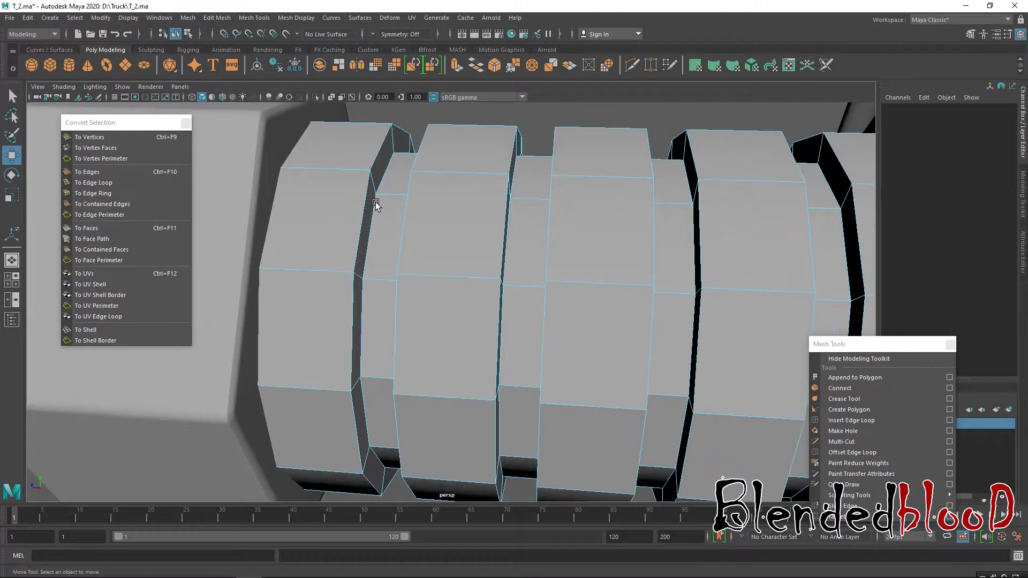
pyautogui.click(372, 206)
pyautogui.click(399, 252)
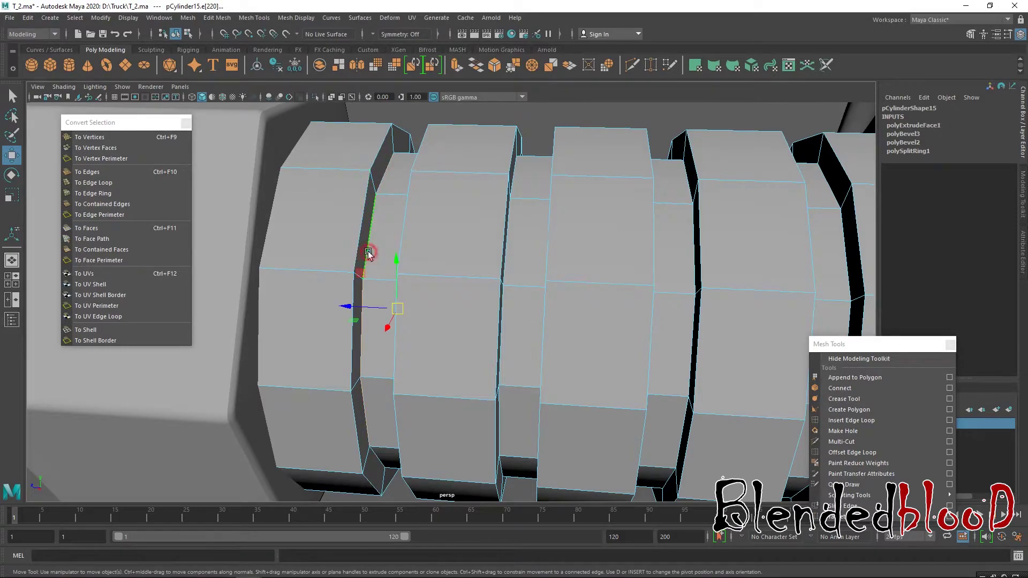
pyautogui.keyDown('alt'); pyautogui.moveTo(453, 251); pyautogui.dragTo(656, 246); pyautogui.keyUp('alt')
pyautogui.moveTo(688, 231); pyautogui.dragTo(696, 225, button='middle')
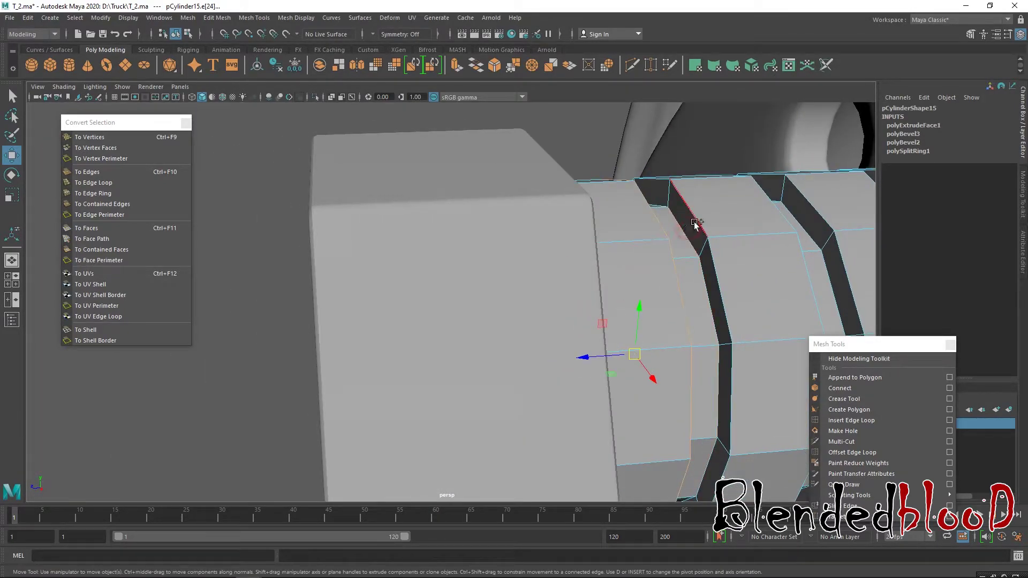
pyautogui.keyDown('shift'); pyautogui.click(696, 221); pyautogui.keyUp('shift')
pyautogui.keyDown('alt'); pyautogui.moveTo(757, 298); pyautogui.dragTo(720, 293); pyautogui.keyUp('alt')
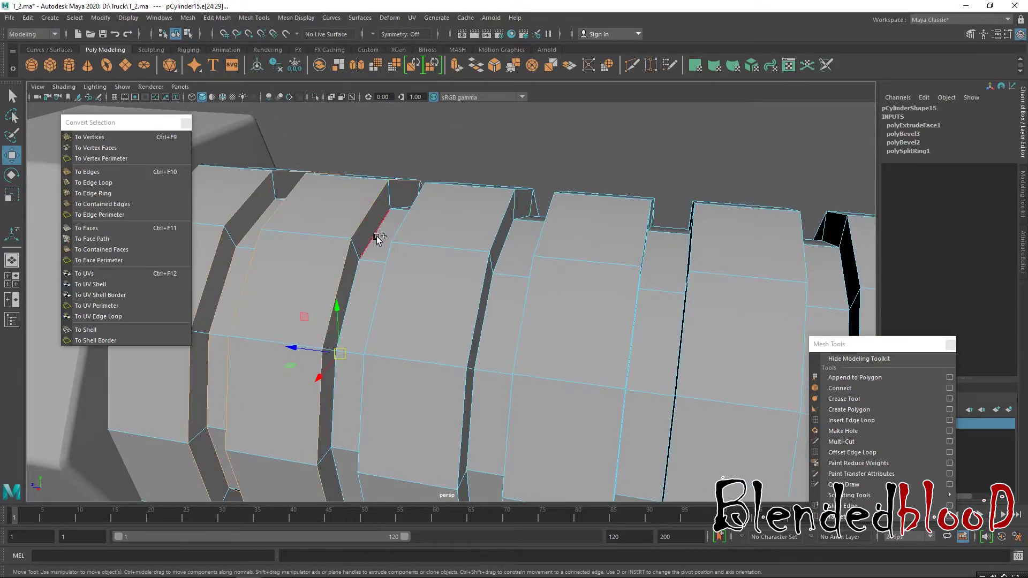
pyautogui.keyDown('alt'); pyautogui.moveTo(503, 255); pyautogui.dragTo(561, 252); pyautogui.keyUp('alt')
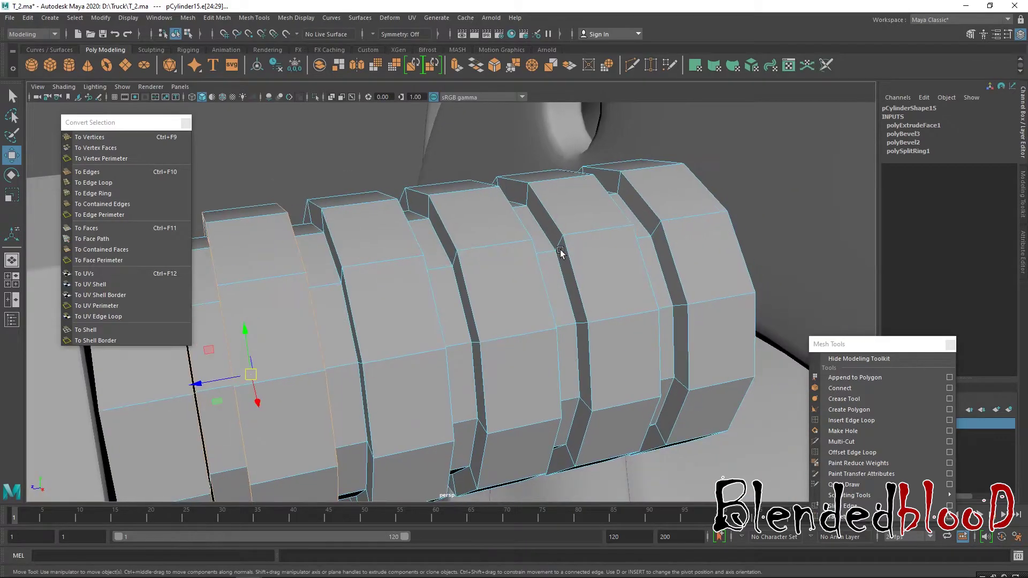
pyautogui.keyDown('alt'); pyautogui.moveTo(483, 245); pyautogui.dragTo(477, 246); pyautogui.keyUp('alt')
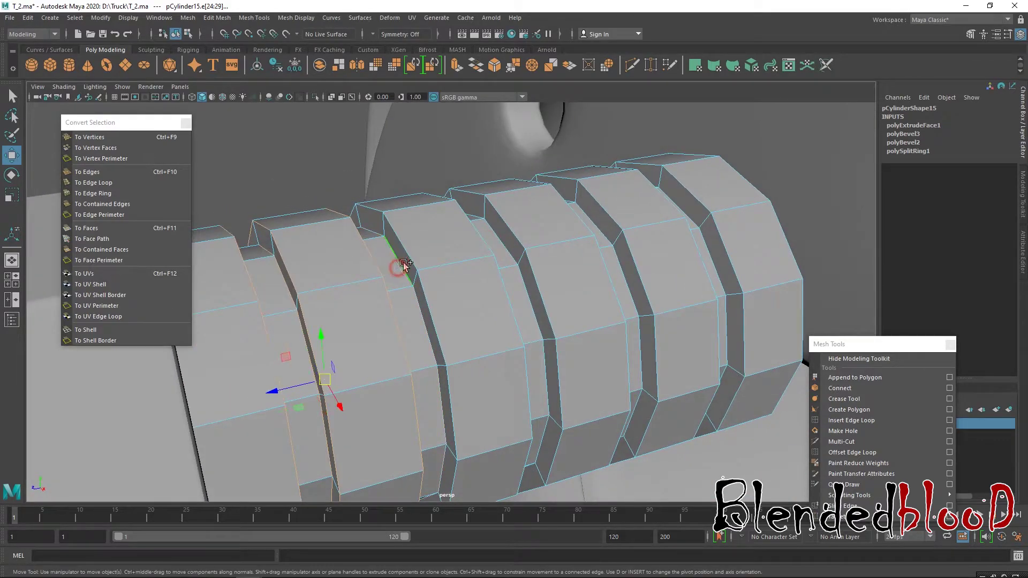
pyautogui.keyDown('shift'); pyautogui.doubleClick(513, 233); pyautogui.keyUp('shift')
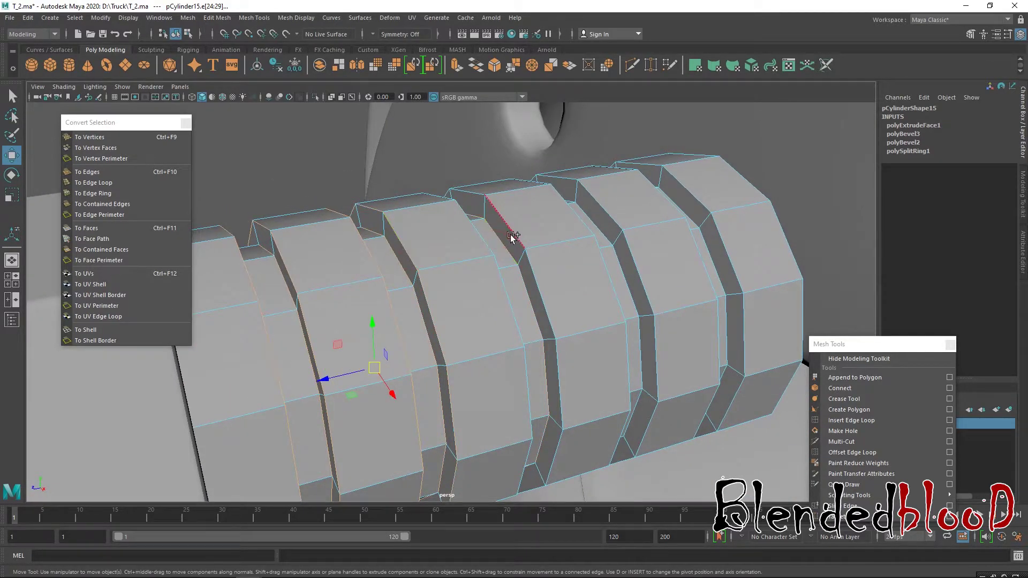
pyautogui.keyDown('shift'); pyautogui.doubleClick(598, 223); pyautogui.keyUp('shift')
pyautogui.keyDown('shift'); pyautogui.doubleClick(615, 220); pyautogui.keyUp('shift')
pyautogui.keyDown('shift'); pyautogui.doubleClick(603, 230); pyautogui.keyUp('shift')
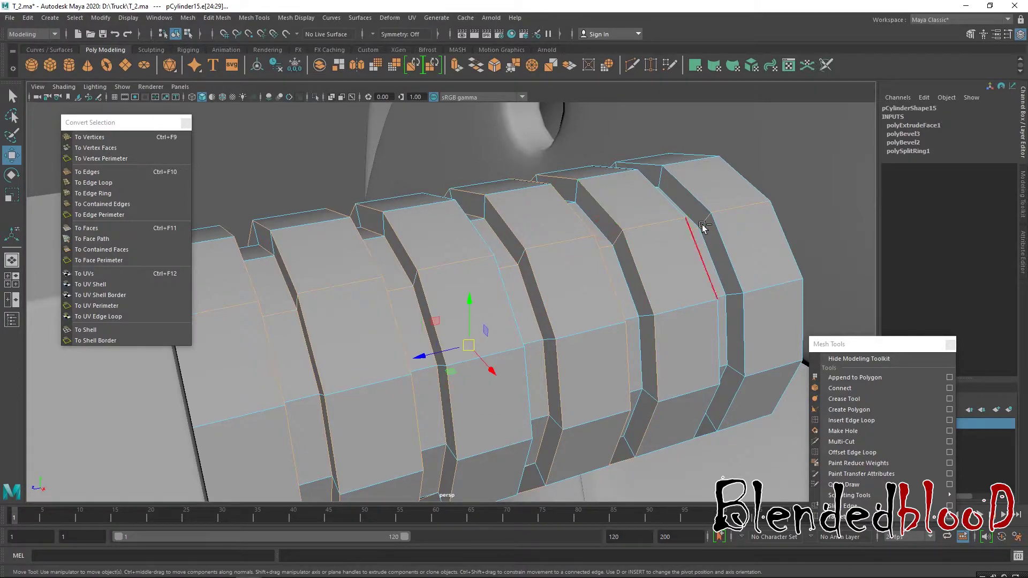
pyautogui.keyDown('shift'); pyautogui.doubleClick(709, 249); pyautogui.keyUp('shift')
pyautogui.keyDown('shift'); pyautogui.doubleClick(727, 251); pyautogui.keyUp('shift')
pyautogui.keyDown('alt'); pyautogui.moveTo(603, 305); pyautogui.dragTo(480, 268); pyautogui.keyUp('alt')
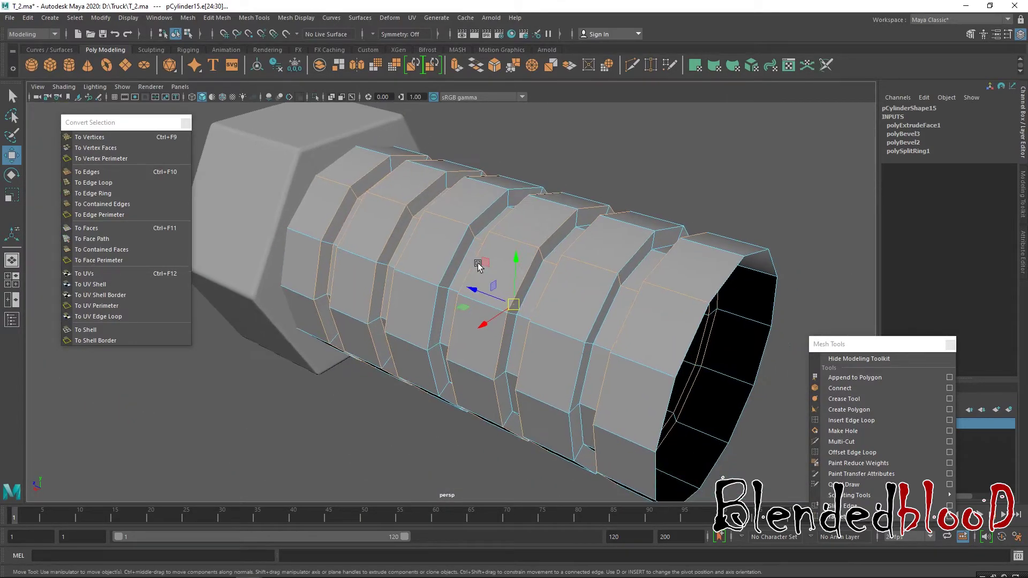
pyautogui.scroll(5, 482, 271)
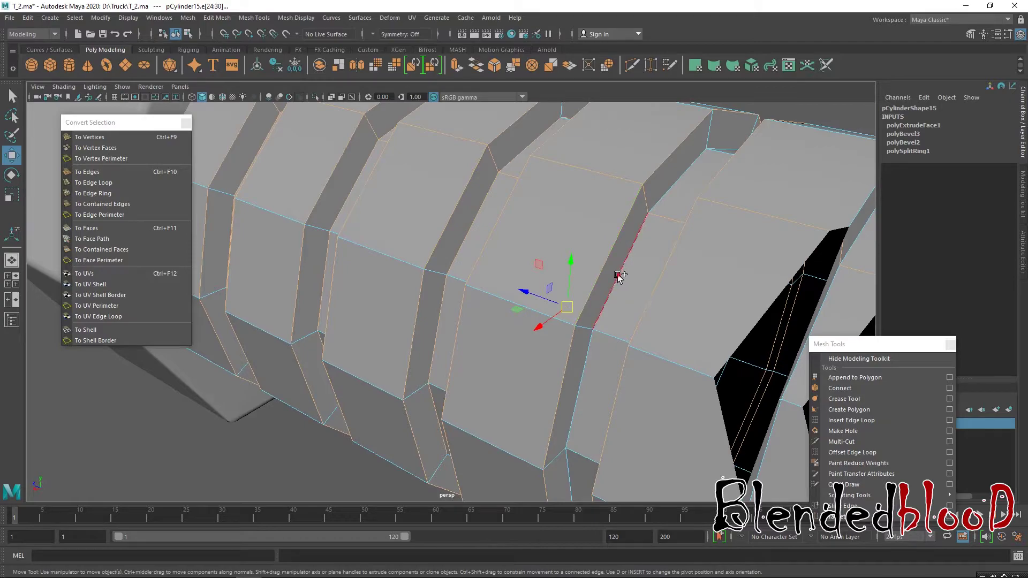
pyautogui.moveTo(535, 263)
pyautogui.keyDown('alt'); pyautogui.mouseDown()
pyautogui.moveTo(555, 298)
pyautogui.moveTo(551, 277)
pyautogui.mouseUp(); pyautogui.keyUp('alt')
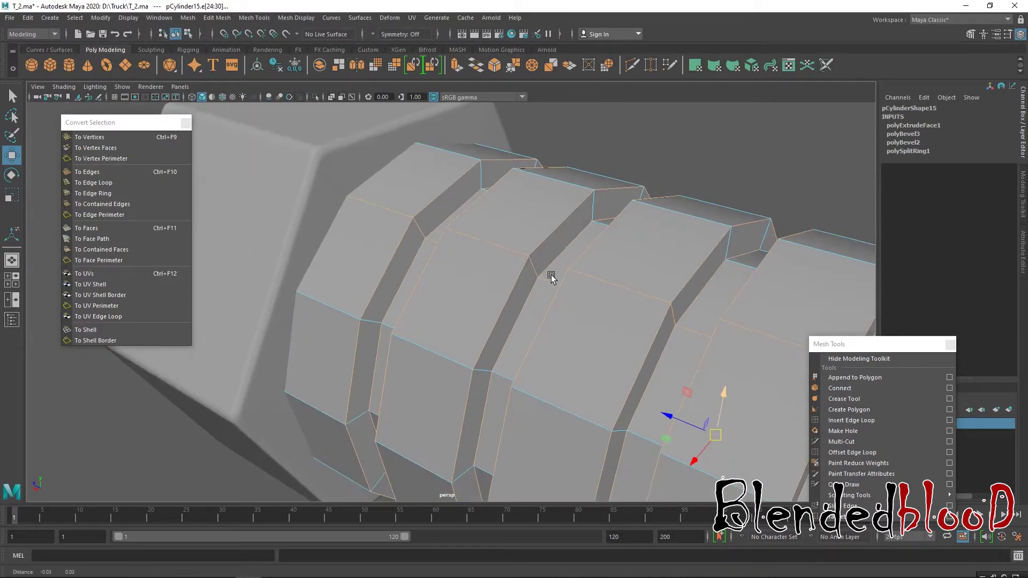
# Step: In wireframe display, start a fresh selection with the outer rim edge loops of the shank grooves nearest the bolt head
pyautogui.press('4')
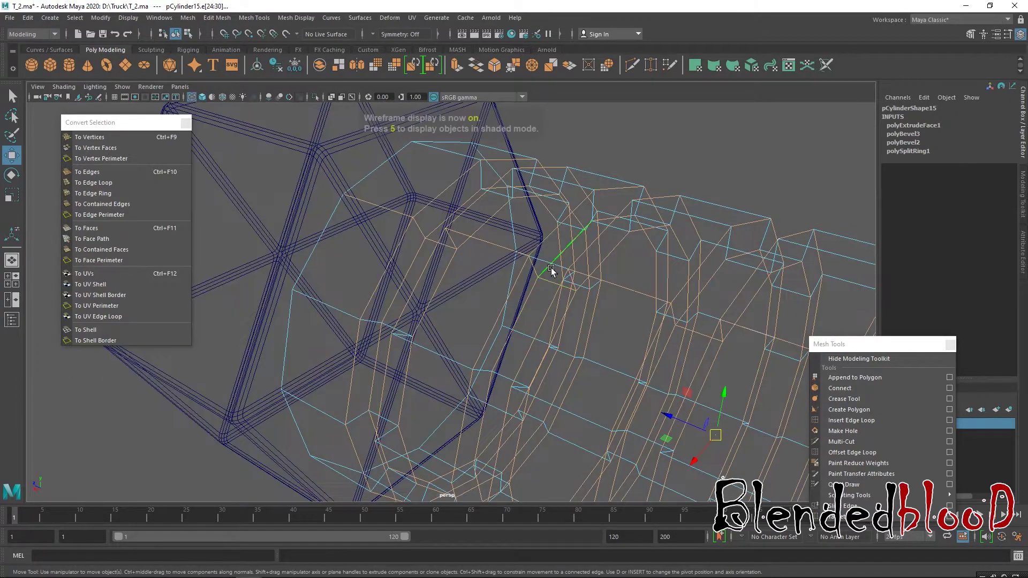
pyautogui.scroll(-3, 556, 297)
pyautogui.keyDown('alt'); pyautogui.moveTo(557, 297); pyautogui.dragTo(479, 298); pyautogui.keyUp('alt')
pyautogui.keyDown('alt'); pyautogui.moveTo(480, 298); pyautogui.dragTo(323, 193, button='right'); pyautogui.keyUp('alt')
pyautogui.keyDown('alt'); pyautogui.moveTo(323, 194); pyautogui.dragTo(422, 228); pyautogui.keyUp('alt')
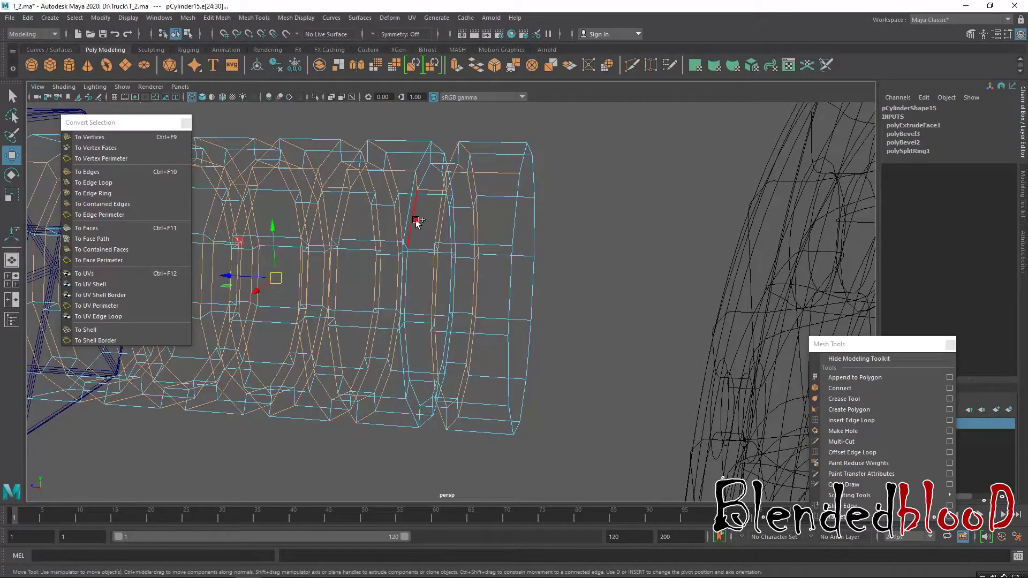
pyautogui.keyDown('alt'); pyautogui.moveTo(360, 303); pyautogui.dragTo(411, 301, button='right'); pyautogui.keyUp('alt')
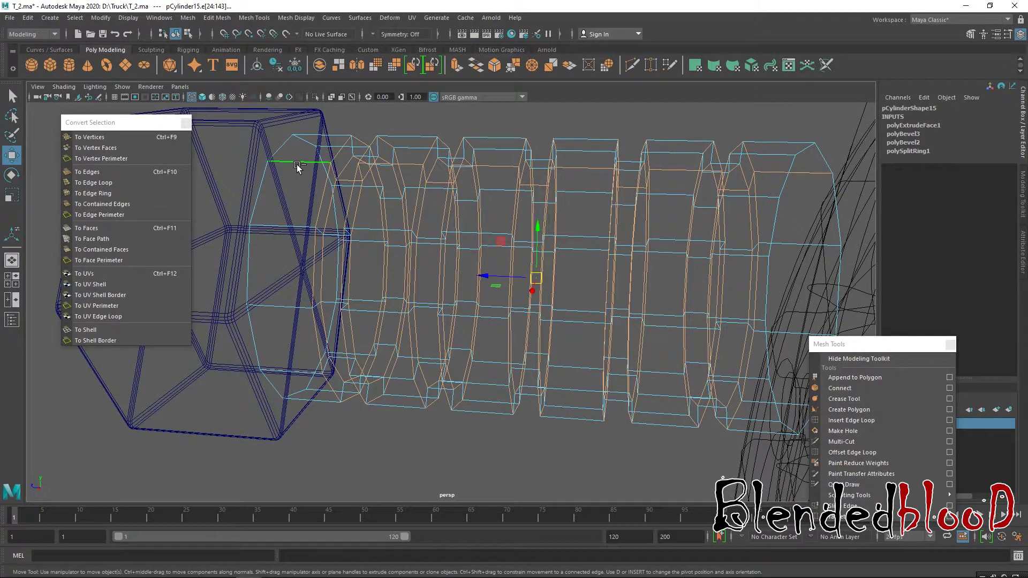
pyautogui.click(355, 121)
pyautogui.click(344, 164)
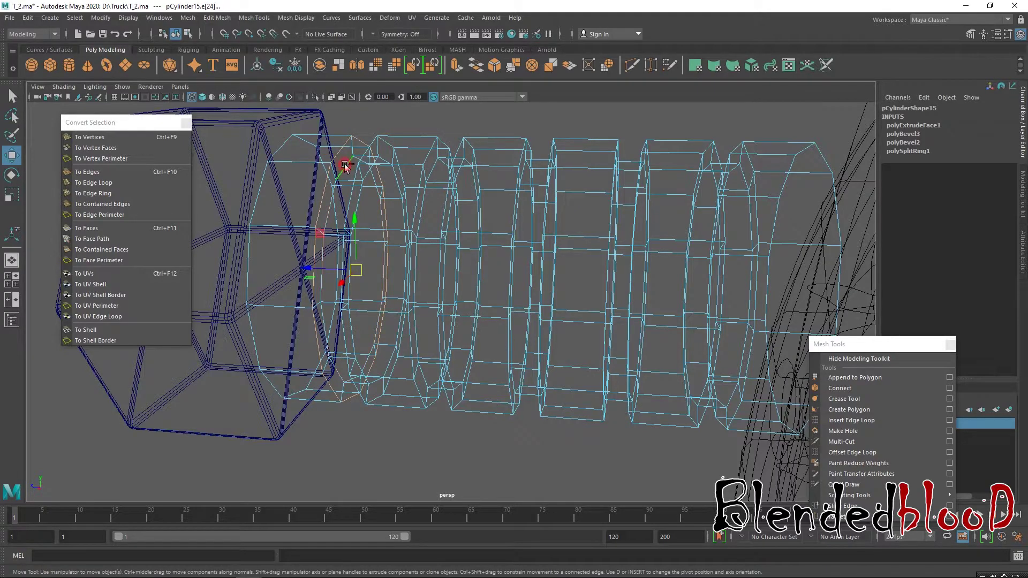
pyautogui.doubleClick(387, 152)
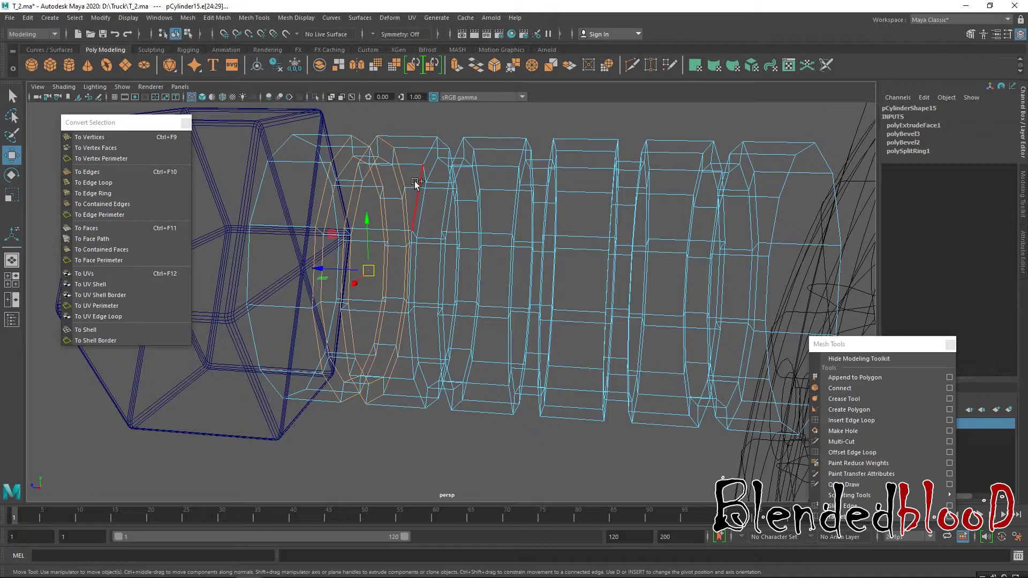
pyautogui.keyDown('shift'); pyautogui.doubleClick(424, 157); pyautogui.keyUp('shift')
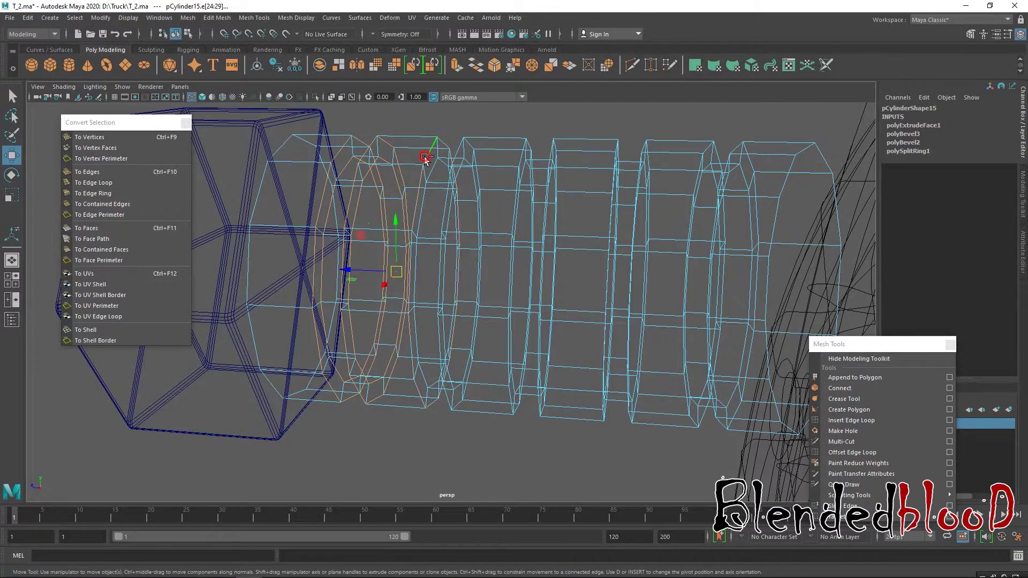
pyautogui.keyDown('shift'); pyautogui.doubleClick(443, 203); pyautogui.keyUp('shift')
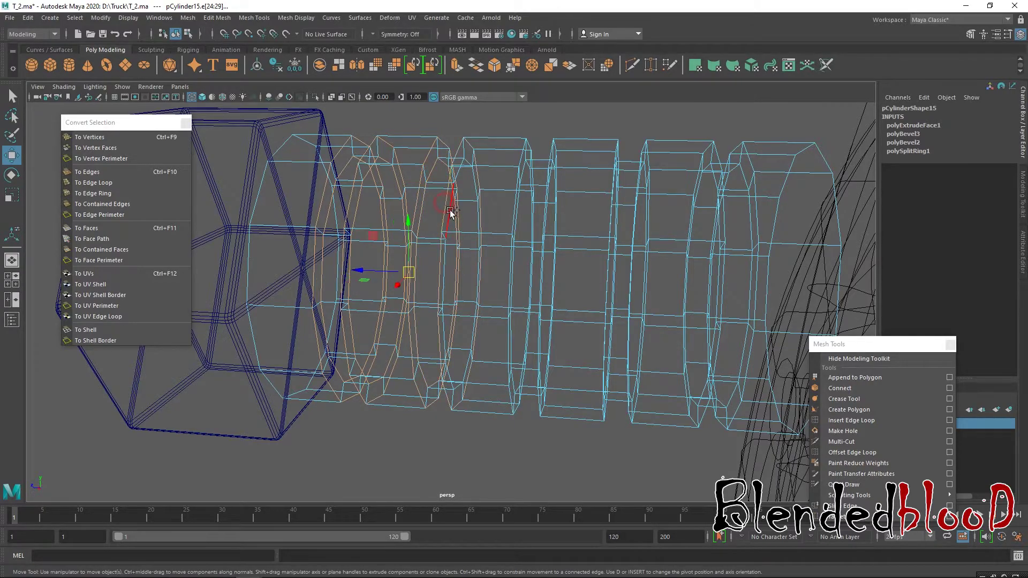
pyautogui.keyDown('shift'); pyautogui.doubleClick(511, 212); pyautogui.keyUp('shift')
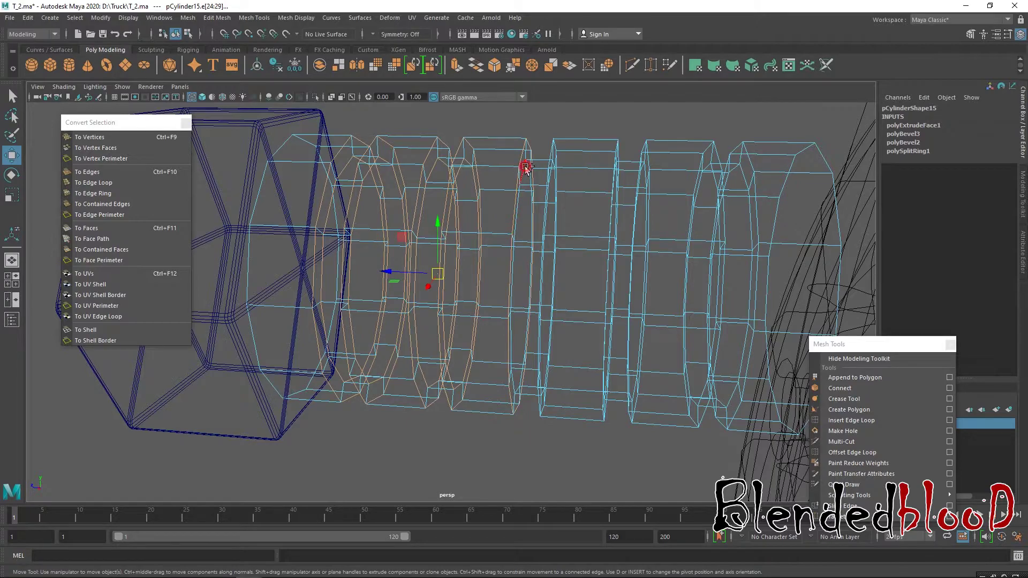
pyautogui.keyDown('shift'); pyautogui.doubleClick(551, 160); pyautogui.keyUp('shift')
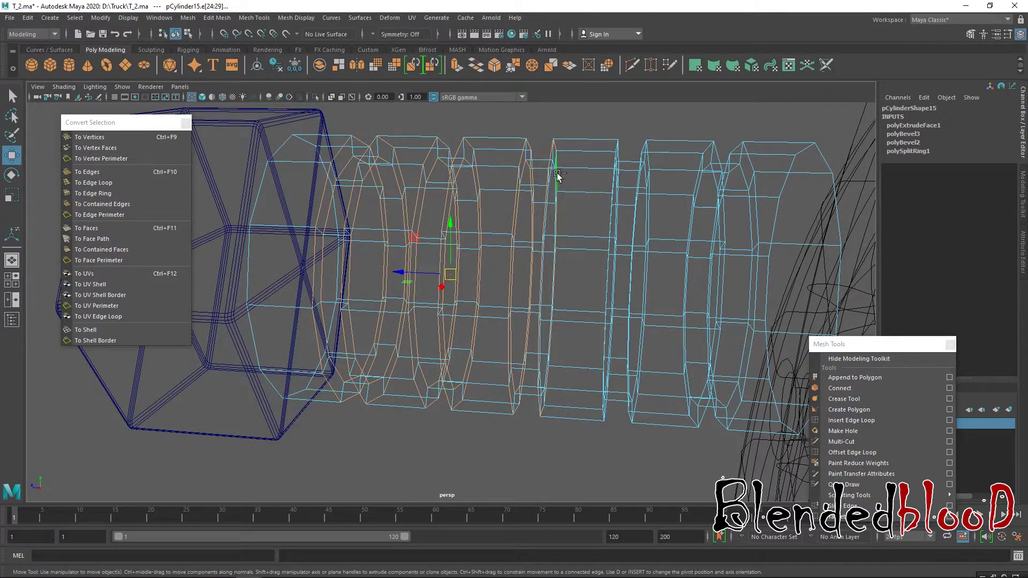
# Step: Add the outer rim edge loops of the remaining grooves toward the shank's free end to the selection
pyautogui.keyDown('alt'); pyautogui.moveTo(584, 289); pyautogui.dragTo(468, 219); pyautogui.keyUp('alt')
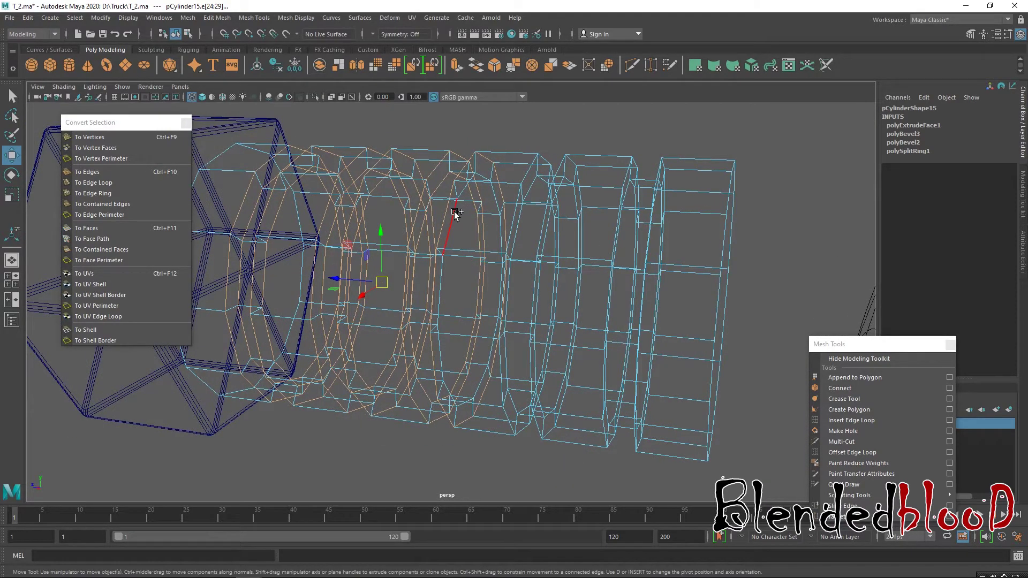
pyautogui.keyDown('shift'); pyautogui.doubleClick(513, 218); pyautogui.keyUp('shift')
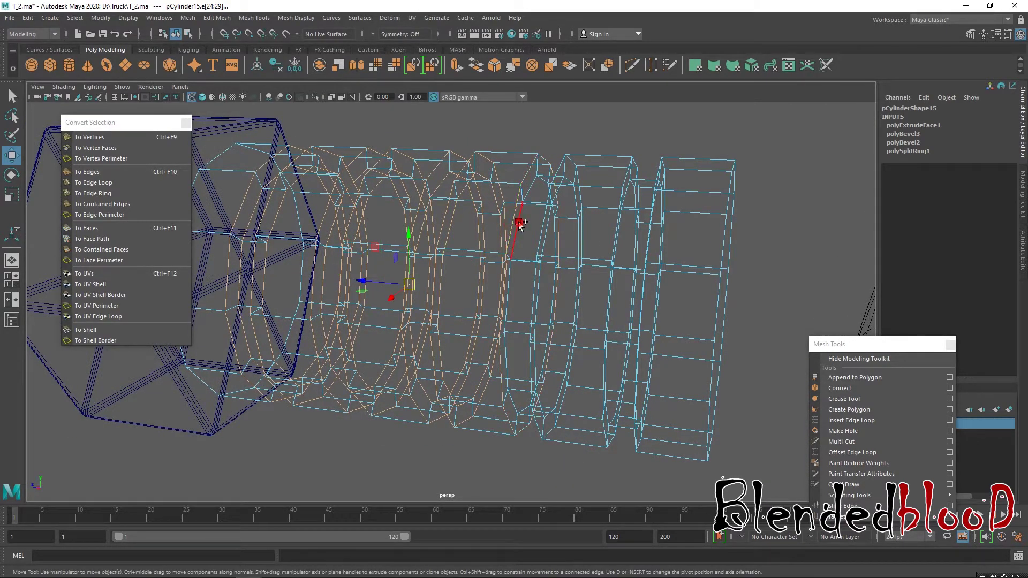
pyautogui.keyDown('shift'); pyautogui.doubleClick(543, 234); pyautogui.keyUp('shift')
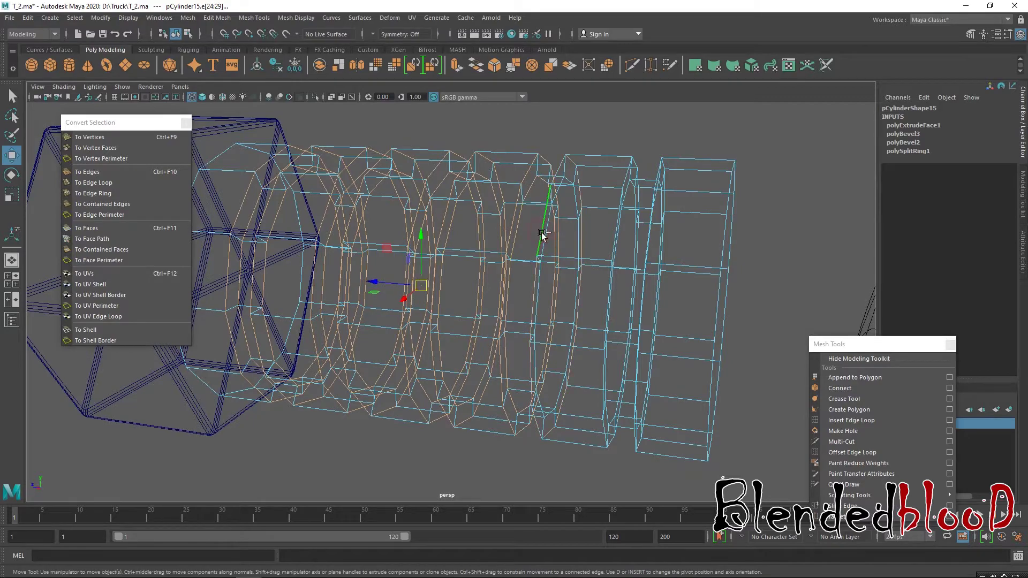
pyautogui.keyDown('shift'); pyautogui.doubleClick(612, 235); pyautogui.keyUp('shift')
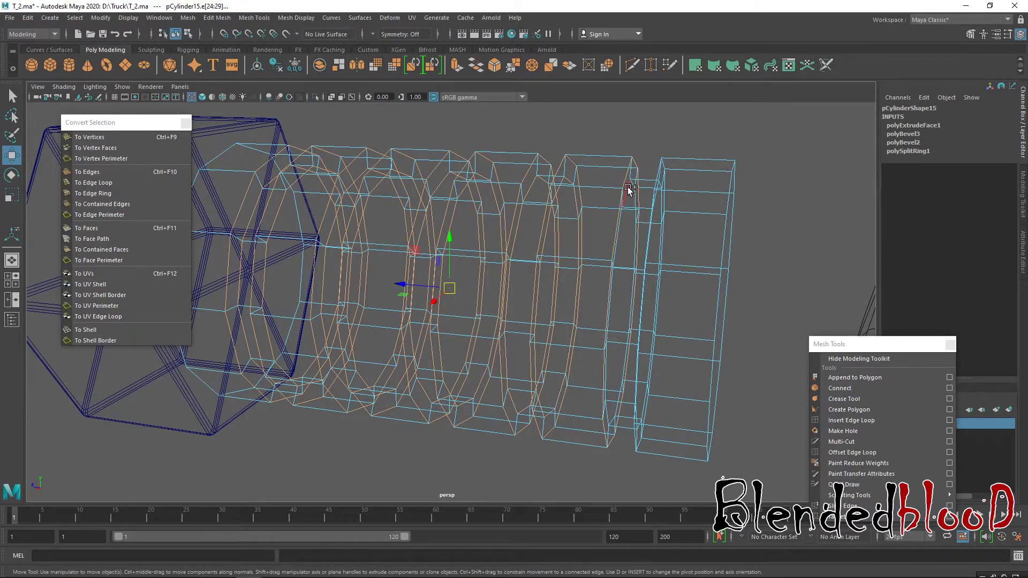
pyautogui.keyDown('alt'); pyautogui.moveTo(680, 201); pyautogui.dragTo(625, 254); pyautogui.keyUp('alt')
pyautogui.keyDown('shift'); pyautogui.doubleClick(470, 250); pyautogui.keyUp('shift')
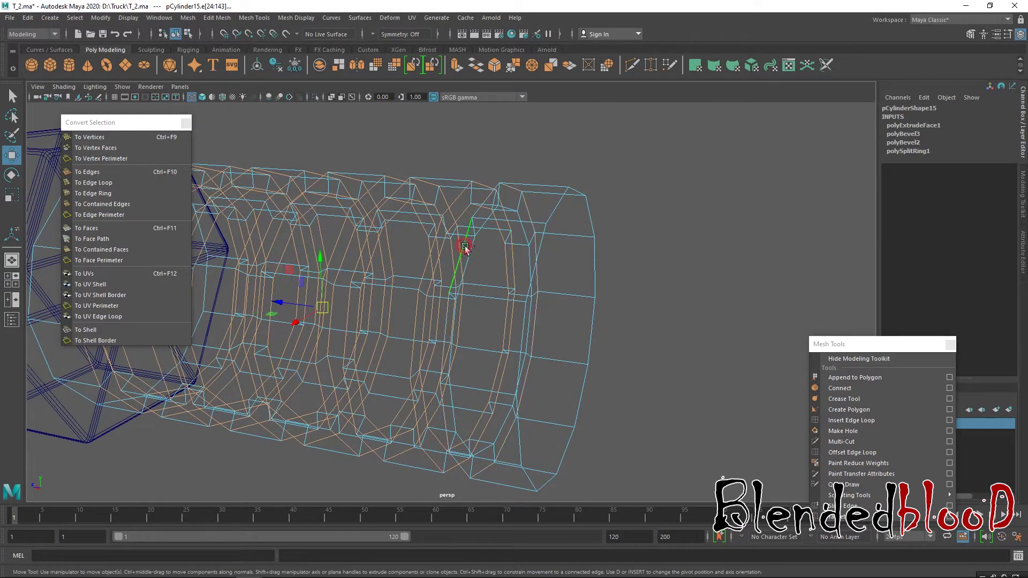
pyautogui.moveTo(474, 252)
pyautogui.keyDown('alt'); pyautogui.mouseDown()
pyautogui.moveTo(498, 251)
pyautogui.moveTo(422, 252)
pyautogui.moveTo(379, 237)
pyautogui.mouseUp(); pyautogui.keyUp('alt')
# Step: Return to shaded display and bevel the selected groove rim loops with fraction 0.5 and 3 segments
pyautogui.press('5')
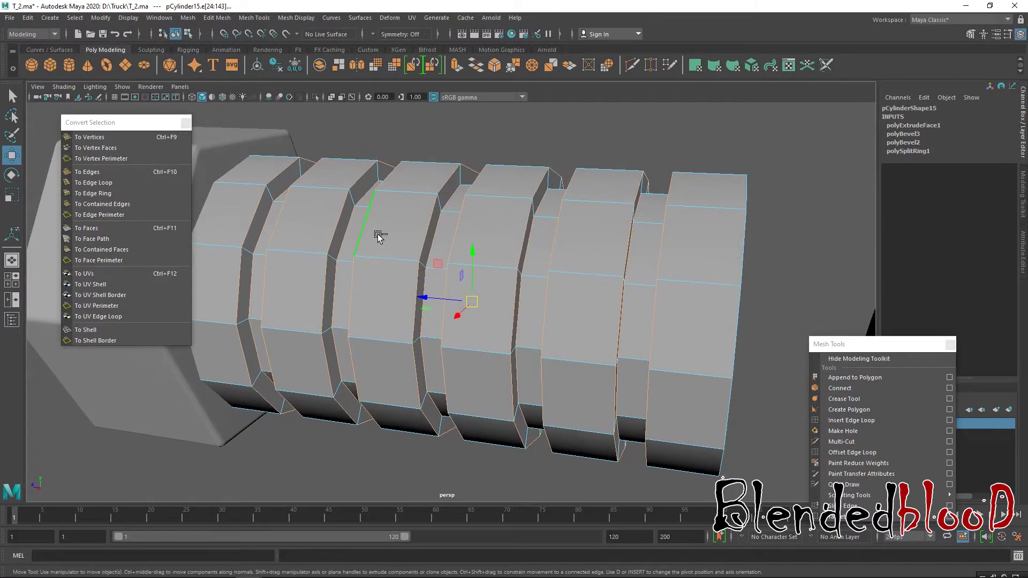
pyautogui.hotkey('ctrl', 'b')
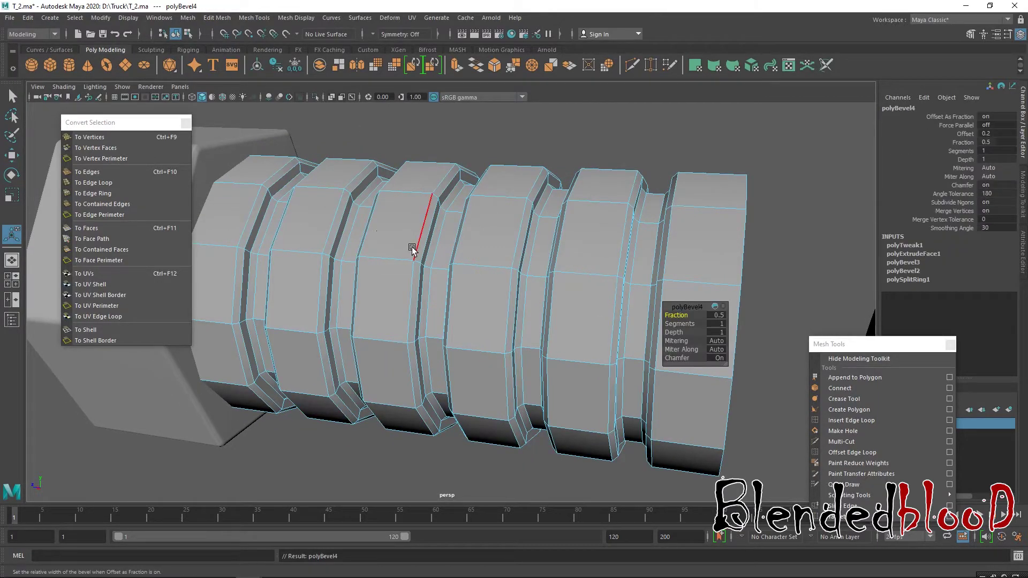
pyautogui.moveTo(676, 325); pyautogui.dragTo(686, 325)
pyautogui.keyDown('alt'); pyautogui.moveTo(514, 238); pyautogui.dragTo(519, 239); pyautogui.keyUp('alt')
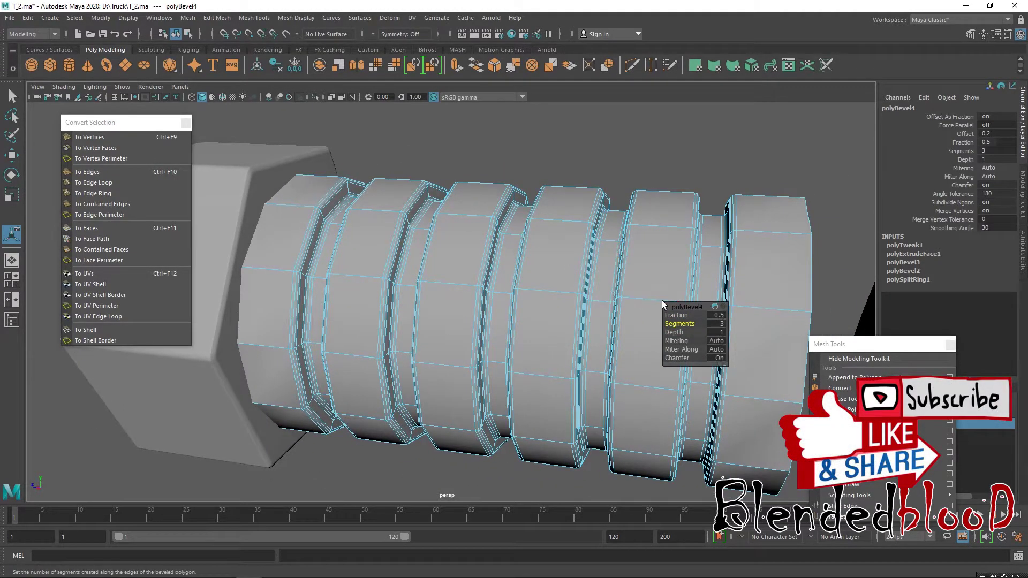
pyautogui.press('w')
# Step: Preview the bevelled shank with smoothing and go back to object selection to view the whole bolt
pyautogui.press('3')
pyautogui.moveTo(487, 225); pyautogui.dragTo(532, 171, button='right')
pyautogui.click(532, 172)
pyautogui.scroll(-5, 598, 259)
pyautogui.keyDown('alt'); pyautogui.moveTo(599, 259); pyautogui.dragTo(479, 253); pyautogui.keyUp('alt')
# Step: Try stretching the bolt shank along its length with the Scale tool, and undo the scaling
pyautogui.click(511, 256)
pyautogui.press('r')
pyautogui.press('w')
pyautogui.click(596, 260)
pyautogui.press('r')
pyautogui.hotkey('ctrl', 'z')
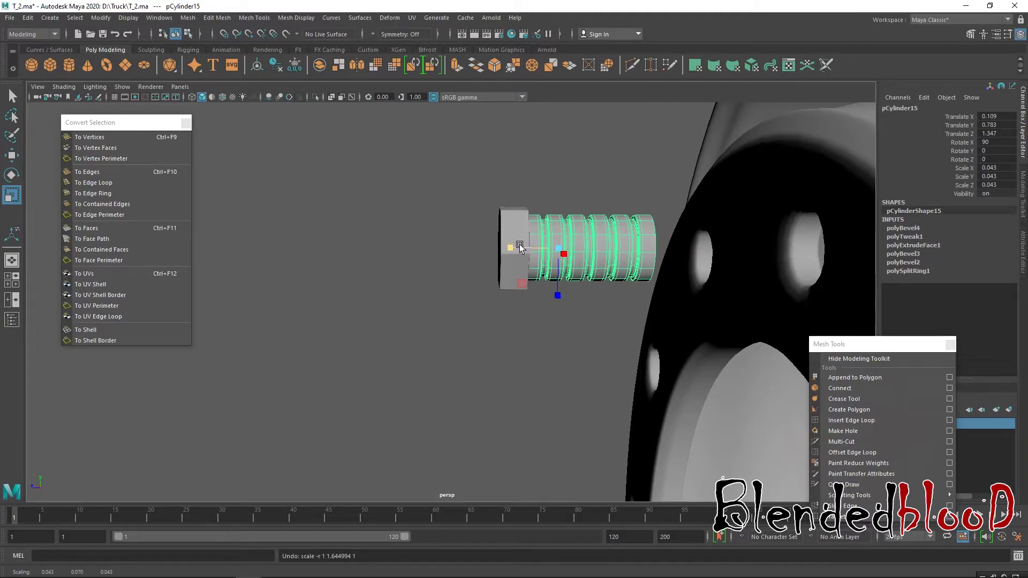
pyautogui.click(589, 201)
pyautogui.press('w')
pyautogui.keyDown('alt'); pyautogui.moveTo(594, 198); pyautogui.dragTo(379, 177); pyautogui.keyUp('alt')
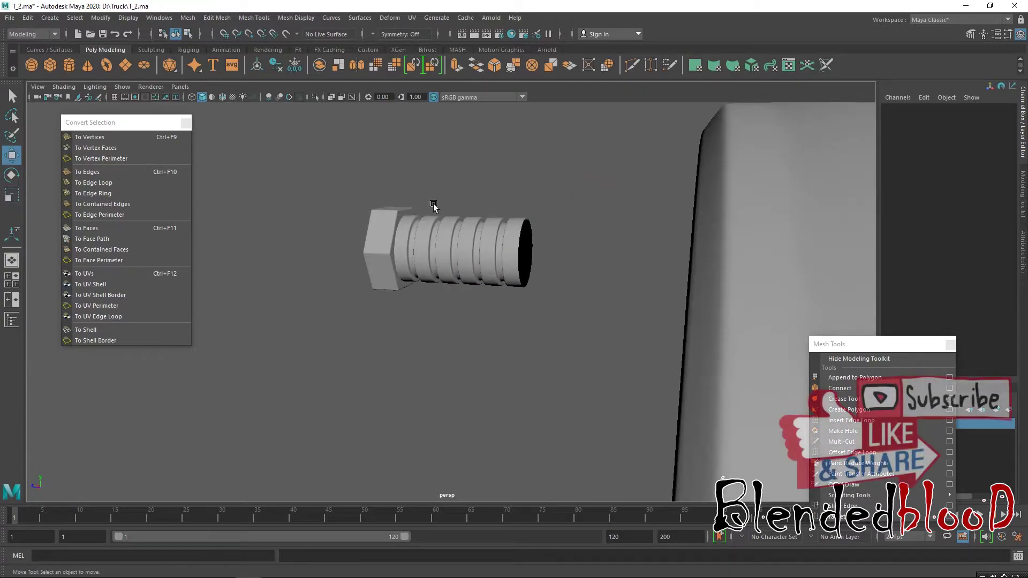
# Step: Combine the hexagonal head and the grooved shank into one mesh and center its pivot
pyautogui.click(407, 235)
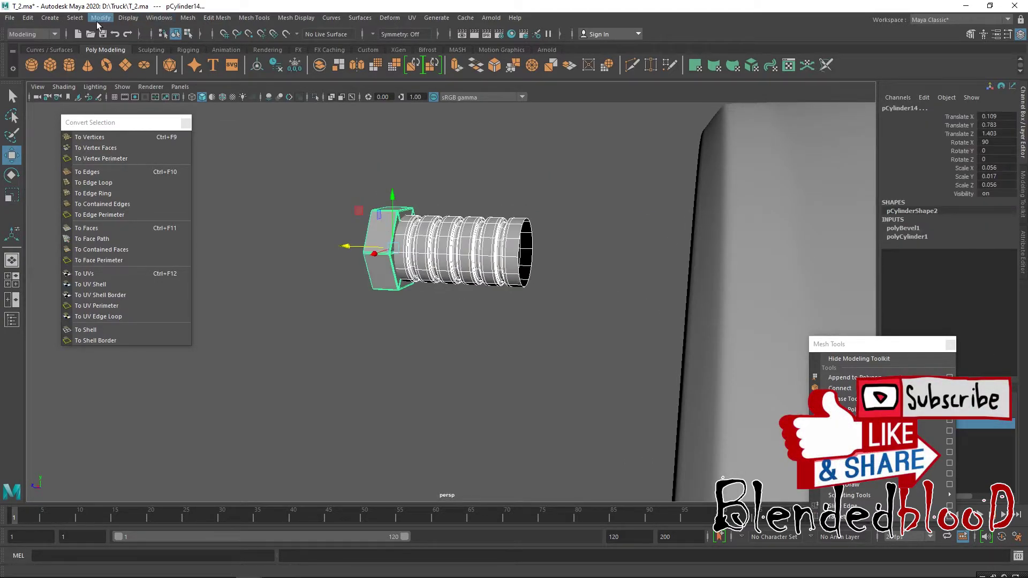
pyautogui.click(188, 18)
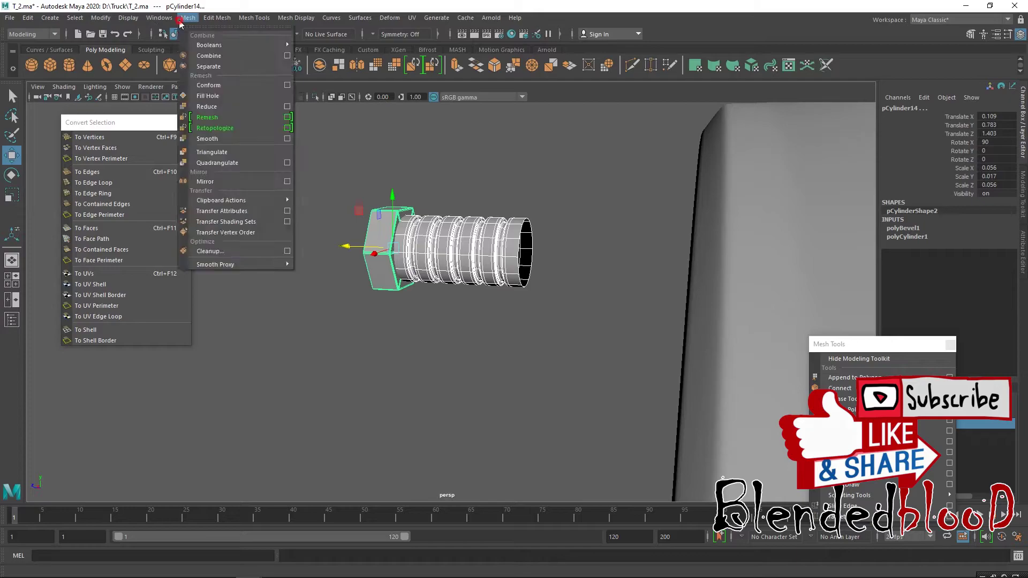
pyautogui.click(236, 55)
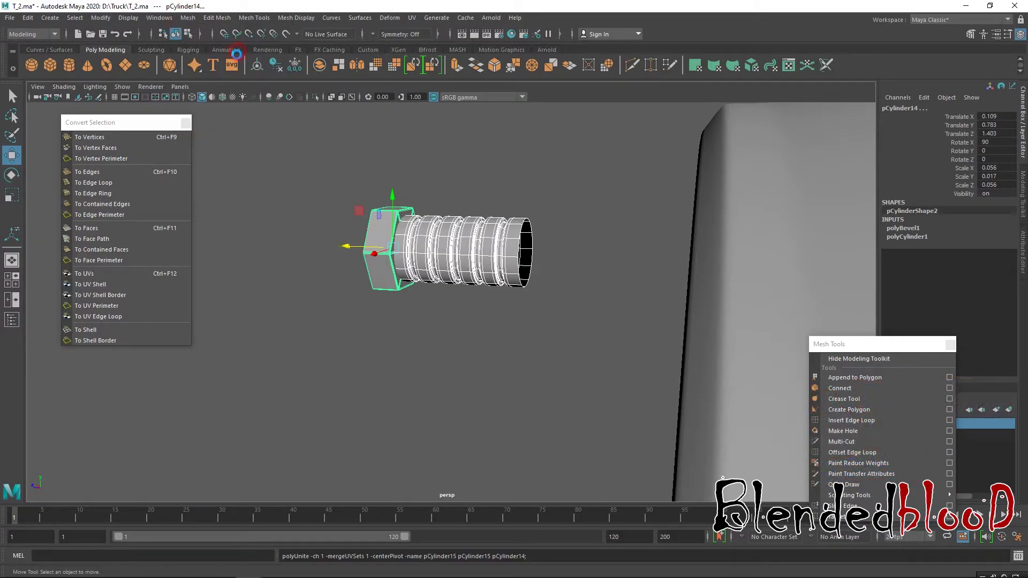
pyautogui.click(101, 18)
pyautogui.click(136, 95)
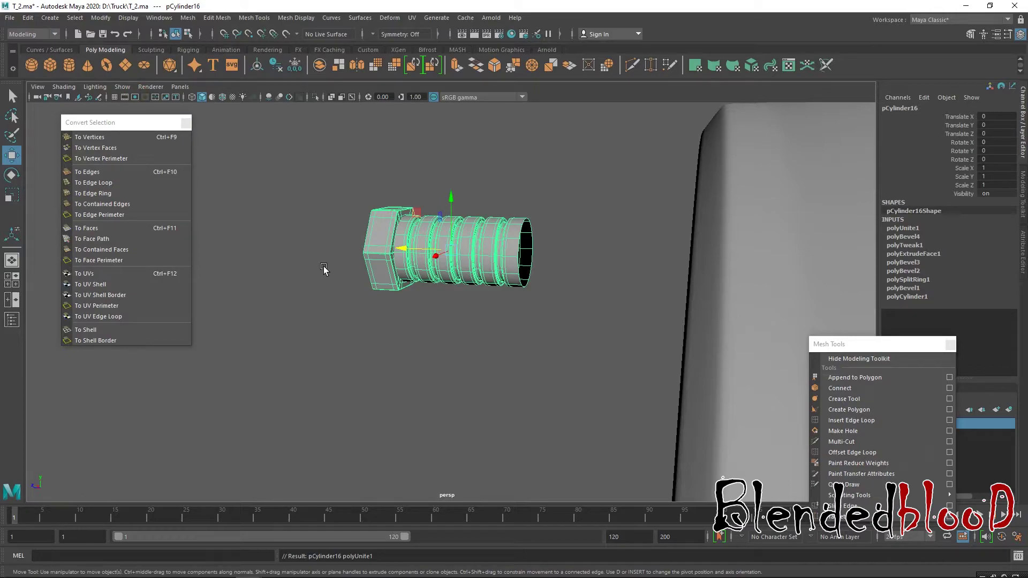
# Step: In the side view, move the combined bolt along Z into the disc's hole, to Translate Z -0.315
pyautogui.press('f')
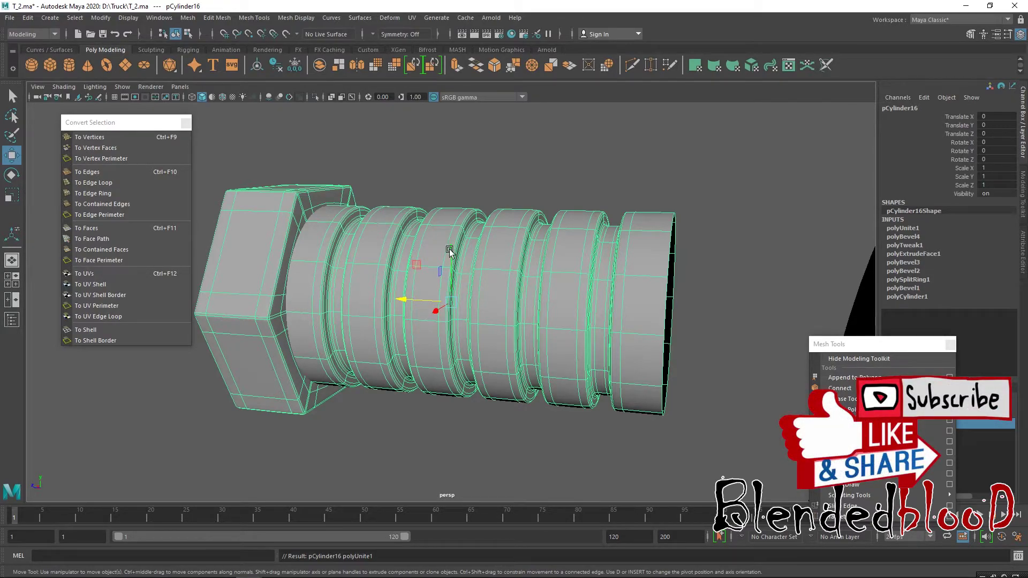
pyautogui.press('space')
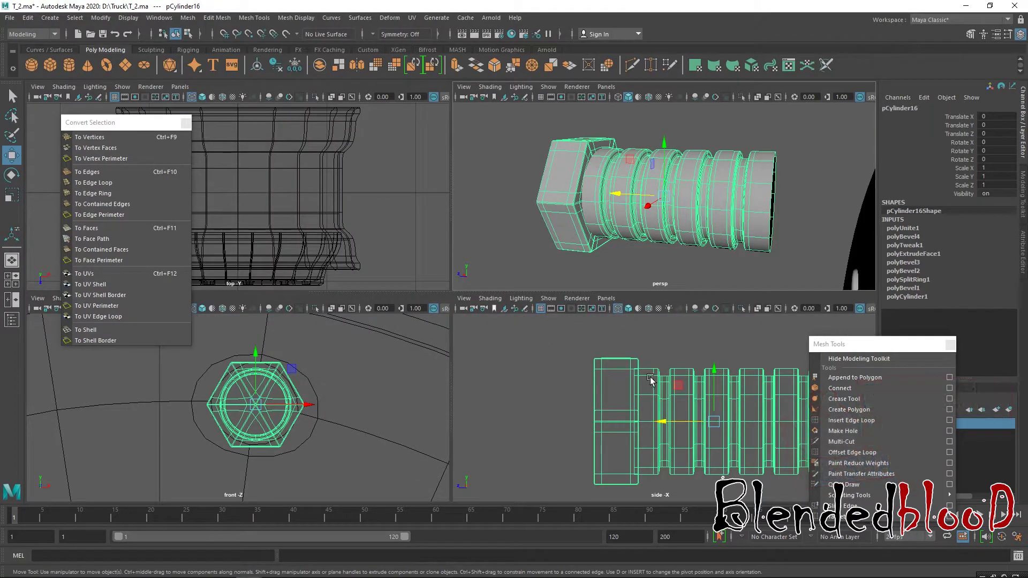
pyautogui.press('space')
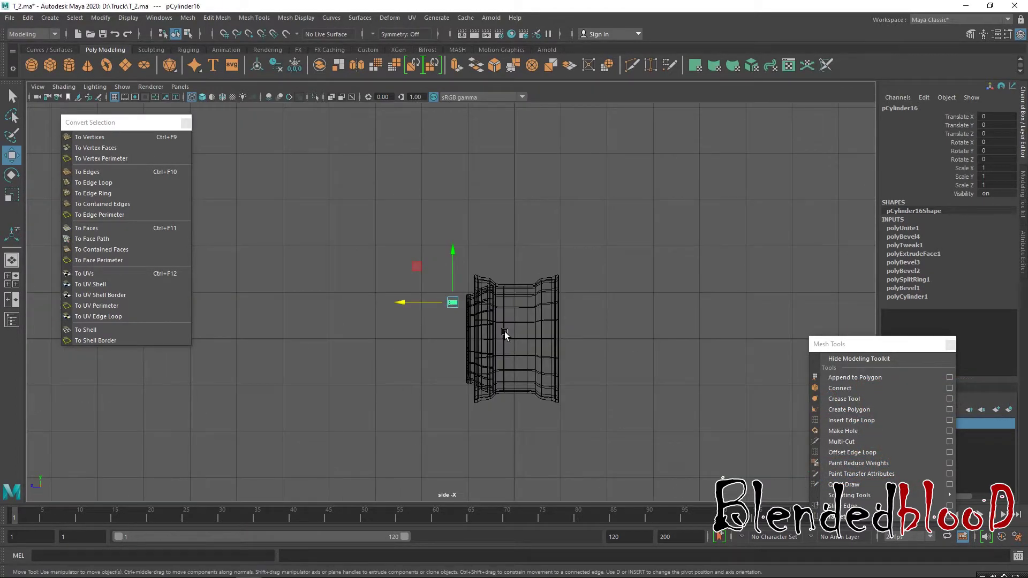
pyautogui.press('f')
pyautogui.moveTo(433, 312); pyautogui.dragTo(692, 312)
pyautogui.press('space')
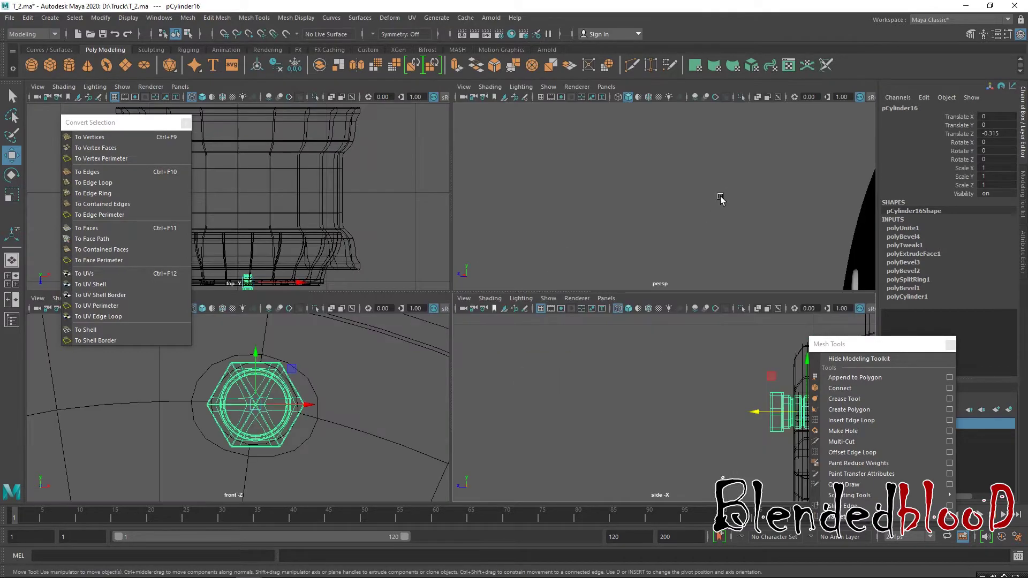
# Step: Push the bolt slightly deeper into its hole, to Translate Z -0.34, and deselect it
pyautogui.press('f')
pyautogui.scroll(-5, 673, 223)
pyautogui.keyDown('alt'); pyautogui.moveTo(591, 221); pyautogui.dragTo(672, 225); pyautogui.keyUp('alt')
pyautogui.scroll(5, 683, 222)
pyautogui.keyDown('alt'); pyautogui.moveTo(672, 225); pyautogui.dragTo(590, 228, button='middle'); pyautogui.keyUp('alt')
pyautogui.keyDown('alt'); pyautogui.moveTo(589, 227); pyautogui.dragTo(599, 209); pyautogui.keyUp('alt')
pyautogui.click(476, 187)
pyautogui.keyDown('alt'); pyautogui.moveTo(476, 187); pyautogui.dragTo(813, 197); pyautogui.keyUp('alt')
pyautogui.scroll(5, 714, 178)
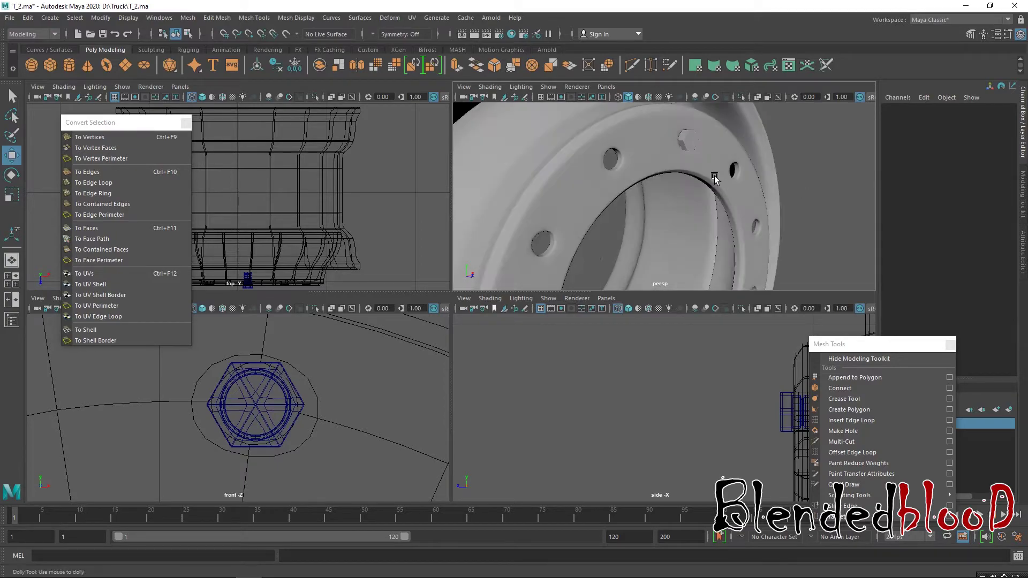
# Step: Examine from several angles in the perspective view how the bolt head sits against the wheel disc
pyautogui.click(694, 146)
pyautogui.scroll(-5, 707, 167)
pyautogui.keyDown('alt'); pyautogui.moveTo(707, 167); pyautogui.dragTo(571, 151); pyautogui.keyUp('alt')
pyautogui.click(571, 148)
pyautogui.scroll(6, 599, 152)
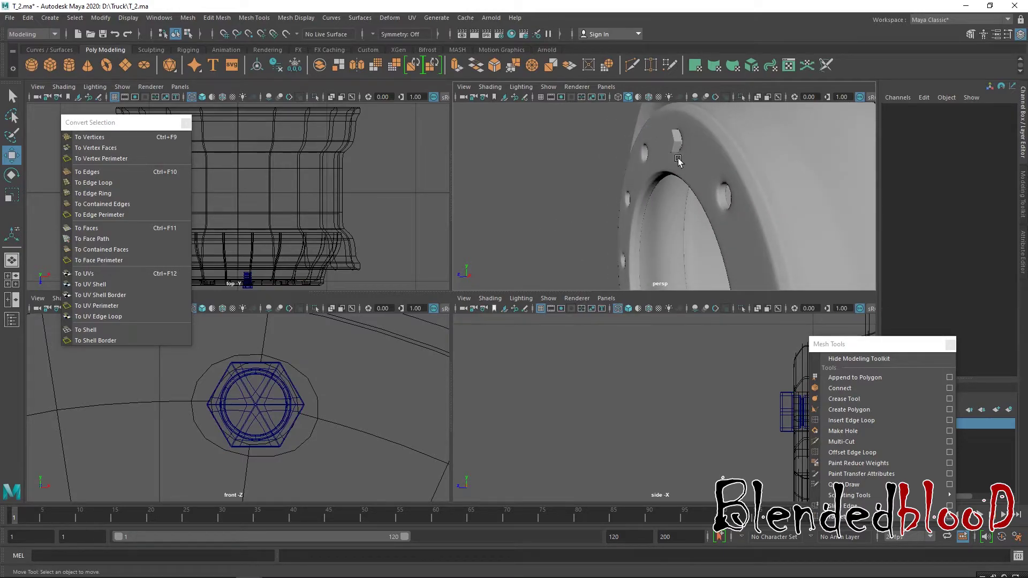
pyautogui.scroll(-4, 678, 160)
pyautogui.keyDown('alt'); pyautogui.moveTo(679, 160); pyautogui.dragTo(615, 240); pyautogui.keyUp('alt')
pyautogui.scroll(5, 689, 163)
pyautogui.keyDown('alt'); pyautogui.moveTo(662, 216); pyautogui.dragTo(675, 185); pyautogui.keyUp('alt')
pyautogui.click(680, 185)
# Step: Create a polygon cylinder and move it beside the wheel in the front view, to about X 3.033, Y 1.294
pyautogui.press('space')
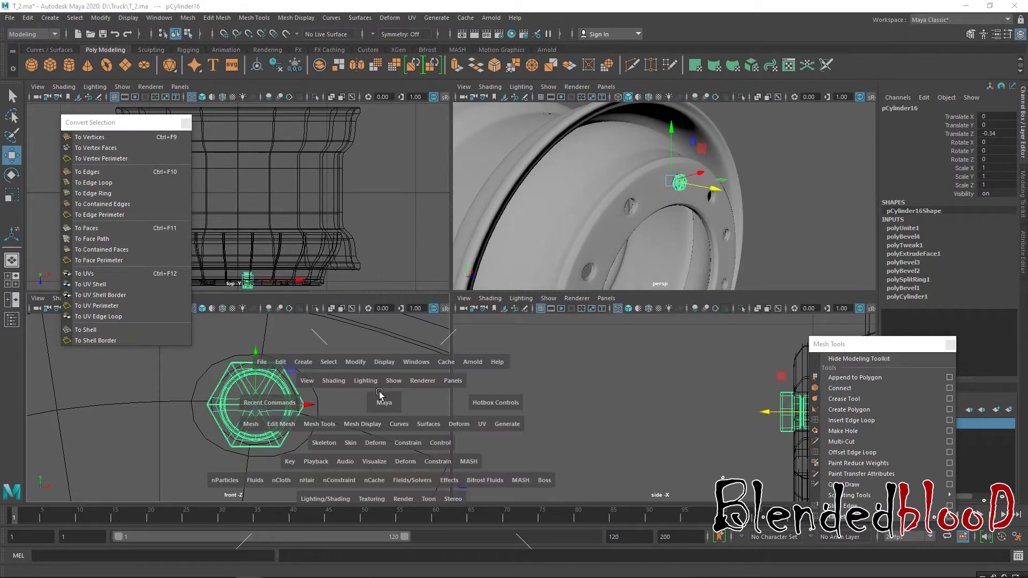
pyautogui.scroll(-10, 393, 368)
pyautogui.scroll(10, 446, 365)
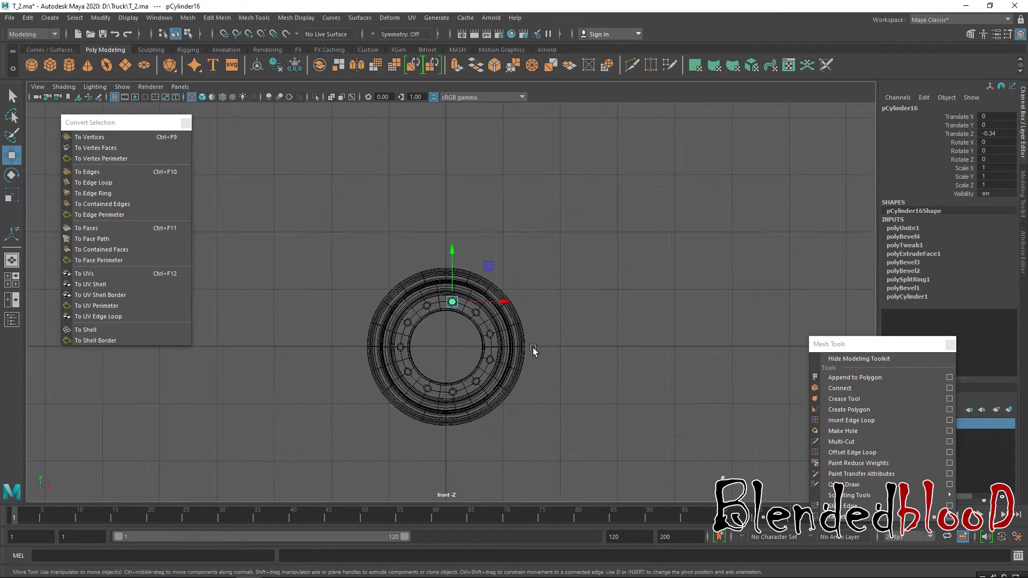
pyautogui.scroll(3, 583, 278)
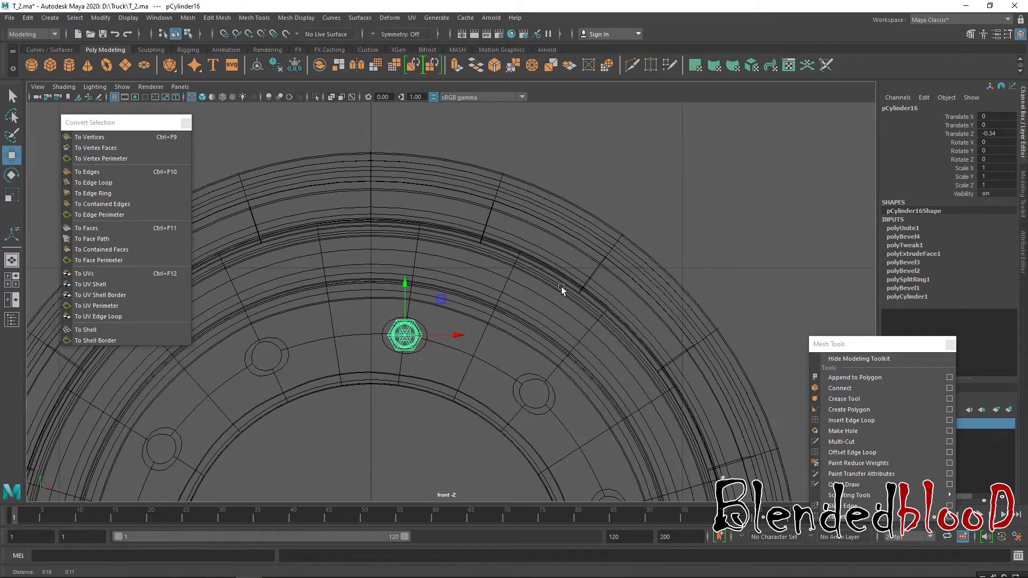
pyautogui.keyDown('alt'); pyautogui.moveTo(561, 287); pyautogui.dragTo(435, 307, button='middle'); pyautogui.keyUp('alt')
pyautogui.click(556, 224)
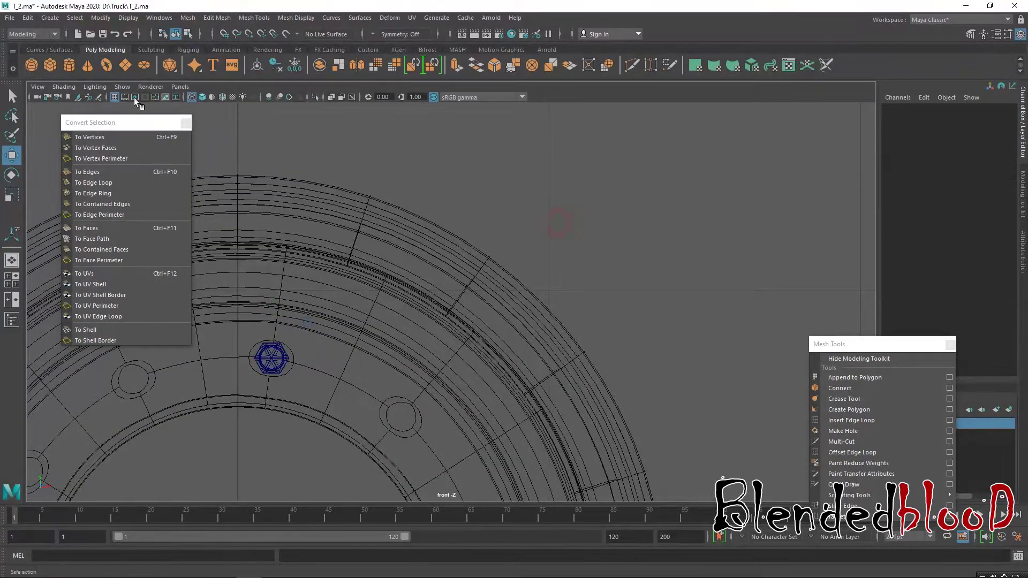
pyautogui.click(69, 65)
pyautogui.press('f')
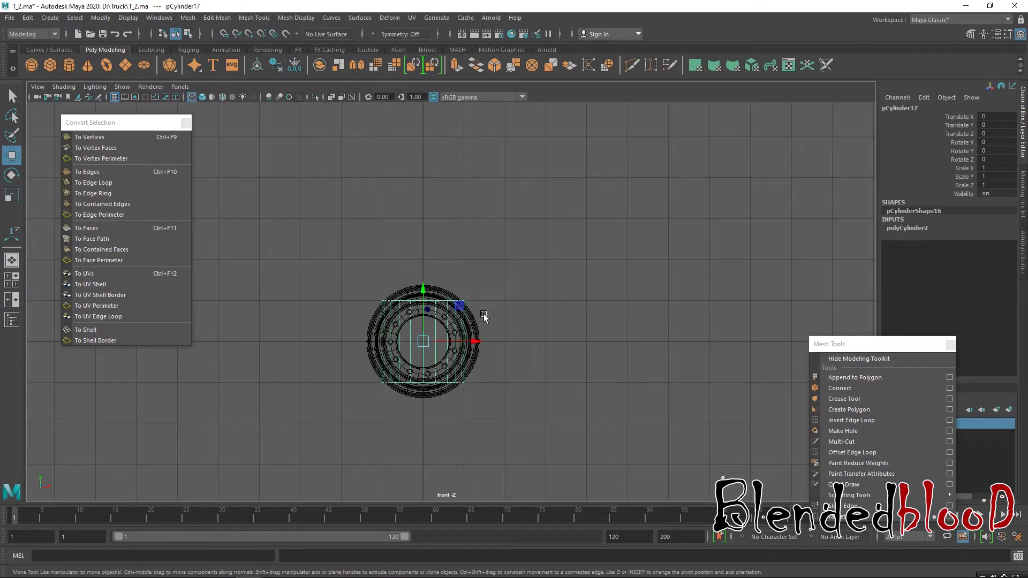
pyautogui.moveTo(426, 342); pyautogui.dragTo(551, 289)
pyautogui.scroll(5, 557, 293)
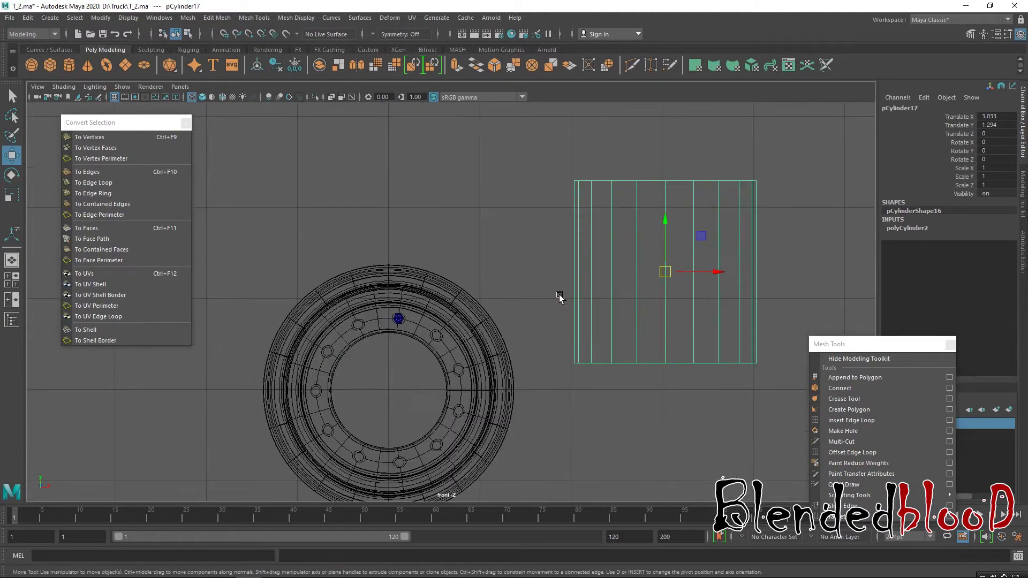
# Step: Rotate the new cylinder so its cap faces the front view, with Rotate X set to 90
pyautogui.press('e')
pyautogui.moveTo(660, 254); pyautogui.dragTo(674, 299)
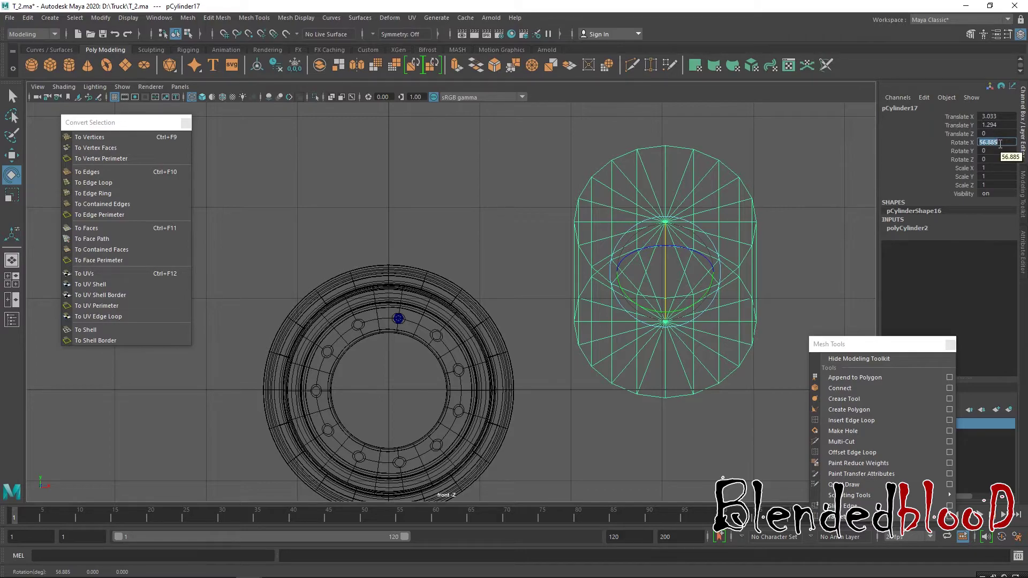
pyautogui.press('Return')
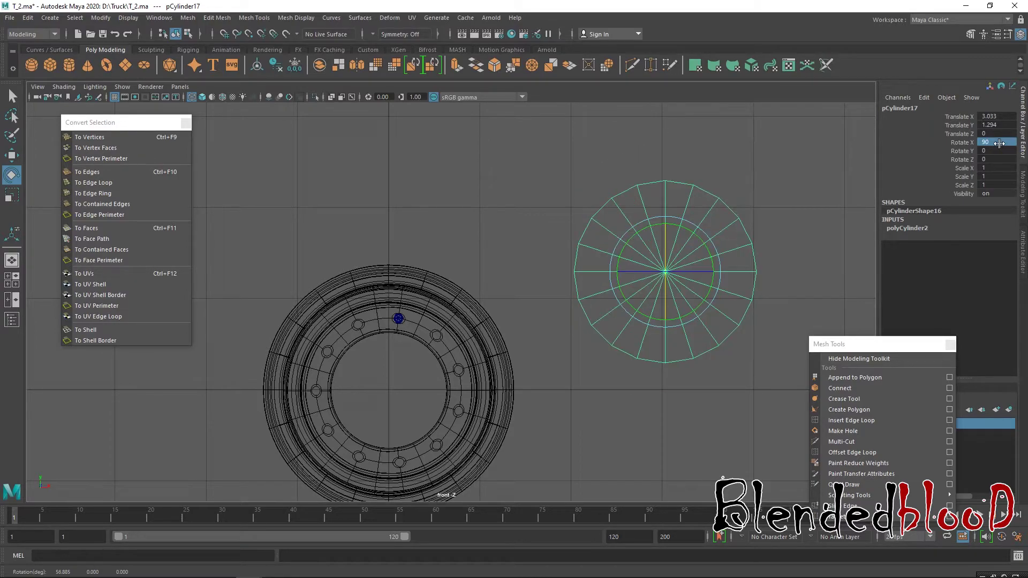
pyautogui.press('w')
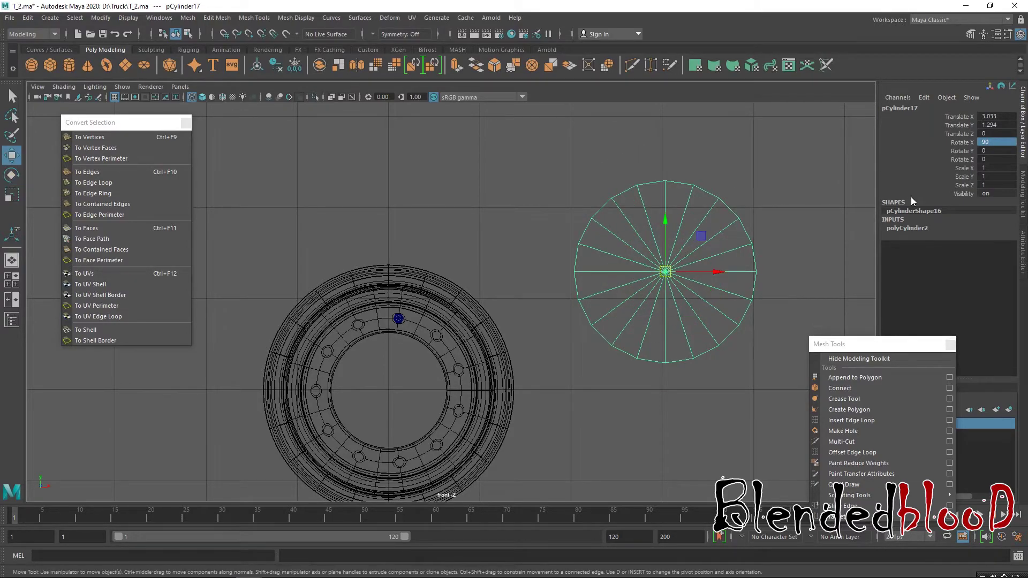
# Step: Set the cylinder's Subdivisions Caps to 4
pyautogui.click(919, 231)
pyautogui.click(997, 254)
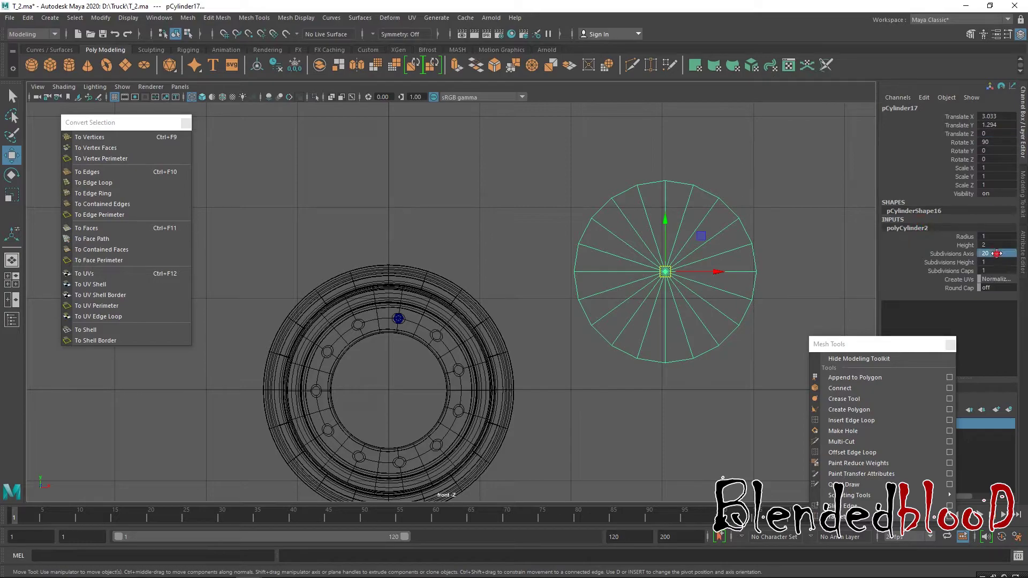
pyautogui.click(962, 270)
pyautogui.moveTo(799, 289); pyautogui.dragTo(809, 287, button='middle')
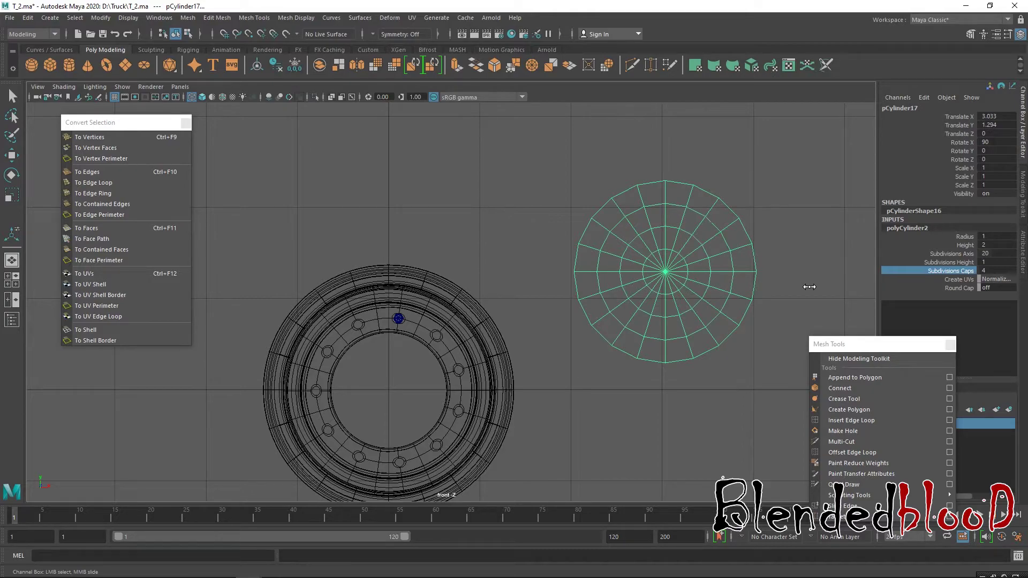
pyautogui.scroll(1, 810, 288)
pyautogui.moveTo(788, 237); pyautogui.dragTo(821, 210, button='right')
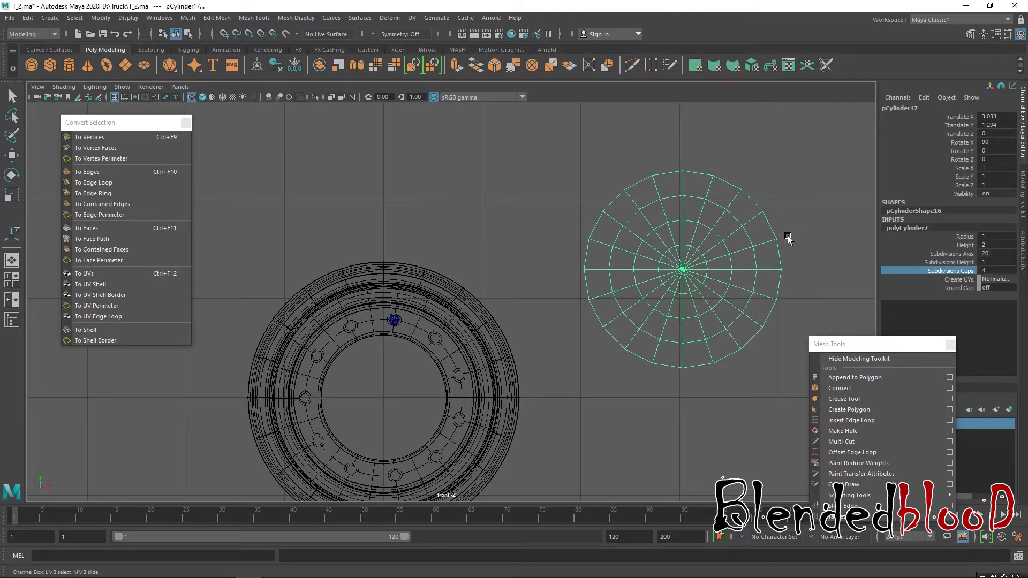
# Step: Move the cylinder onto the centre of the hex bolt, to Translate X 0.111, Y 0.784
pyautogui.press('w')
pyautogui.moveTo(688, 272); pyautogui.dragTo(390, 323)
pyautogui.scroll(10, 390, 322)
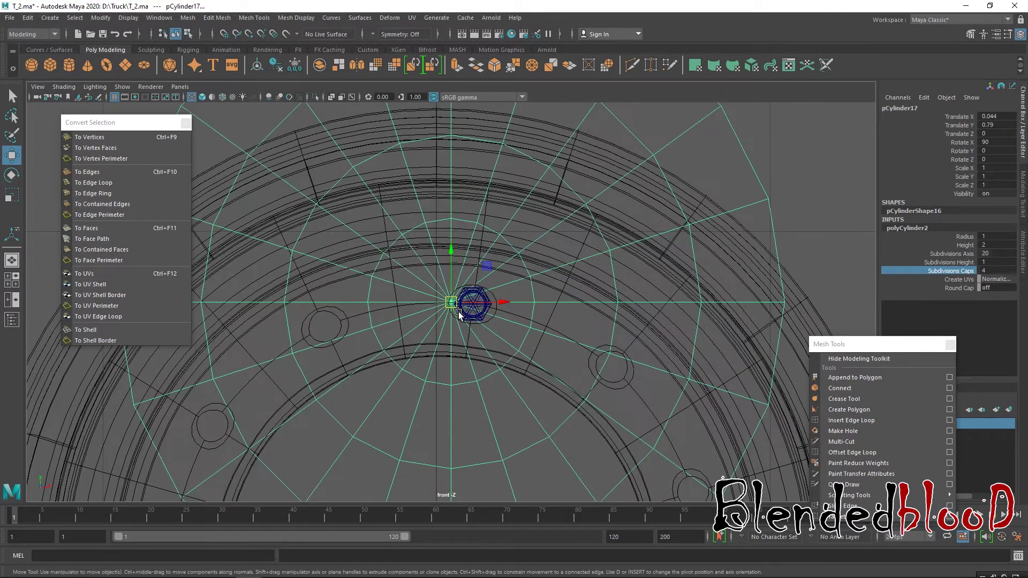
pyautogui.moveTo(456, 303); pyautogui.dragTo(533, 312)
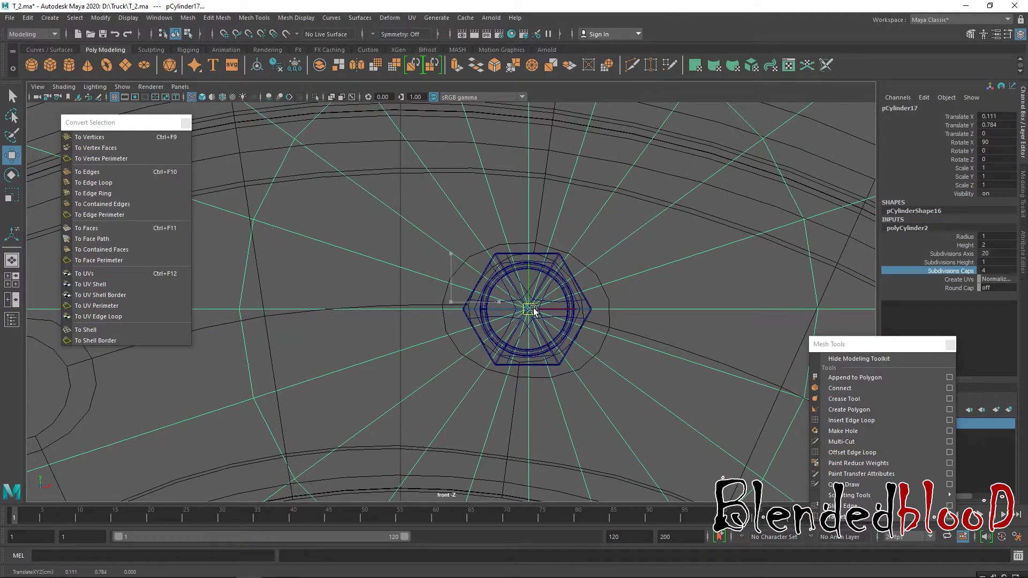
# Step: Scale the cylinder down uniformly to 0.066 so its cap extends slightly beyond the hex head
pyautogui.press('r')
pyautogui.moveTo(530, 309); pyautogui.dragTo(441, 297)
pyautogui.scroll(-5, 483, 314)
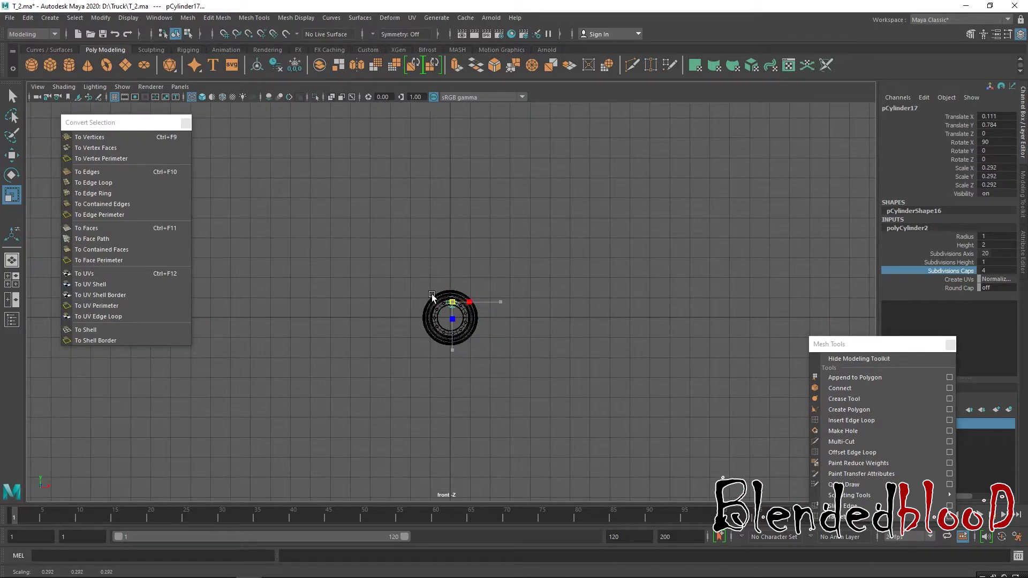
pyautogui.scroll(3, 455, 303)
pyautogui.scroll(10, 466, 307)
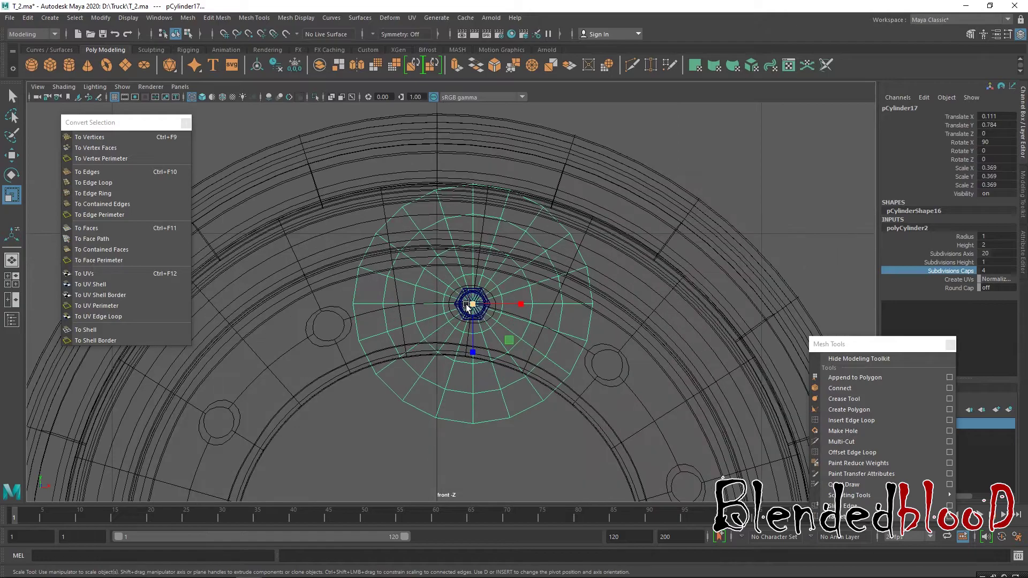
pyautogui.moveTo(538, 312); pyautogui.dragTo(321, 279)
pyautogui.scroll(-15, 521, 320)
pyautogui.scroll(10, 474, 313)
pyautogui.moveTo(469, 304); pyautogui.dragTo(428, 295)
pyautogui.scroll(8, 451, 302)
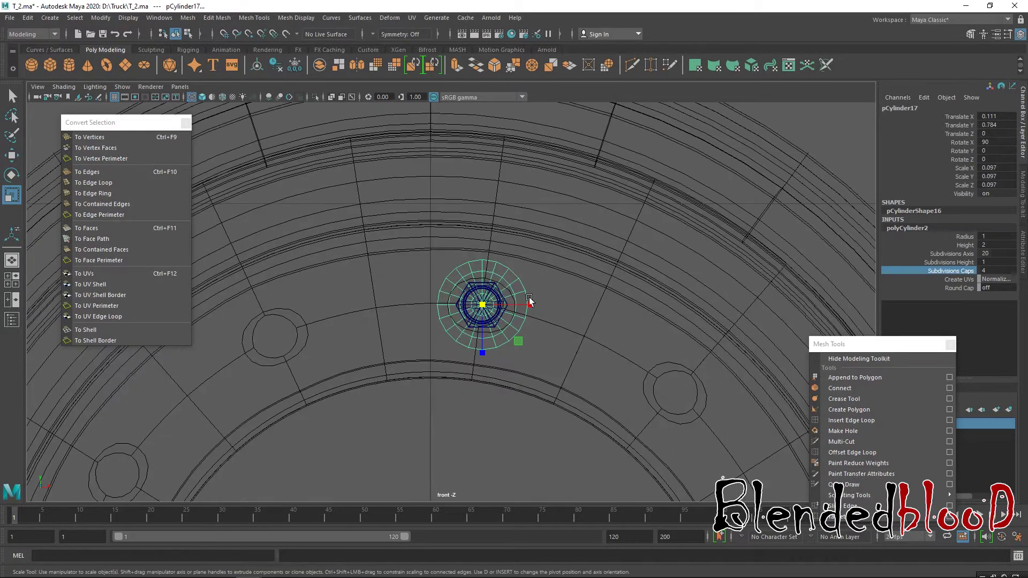
pyautogui.moveTo(535, 310); pyautogui.dragTo(470, 304)
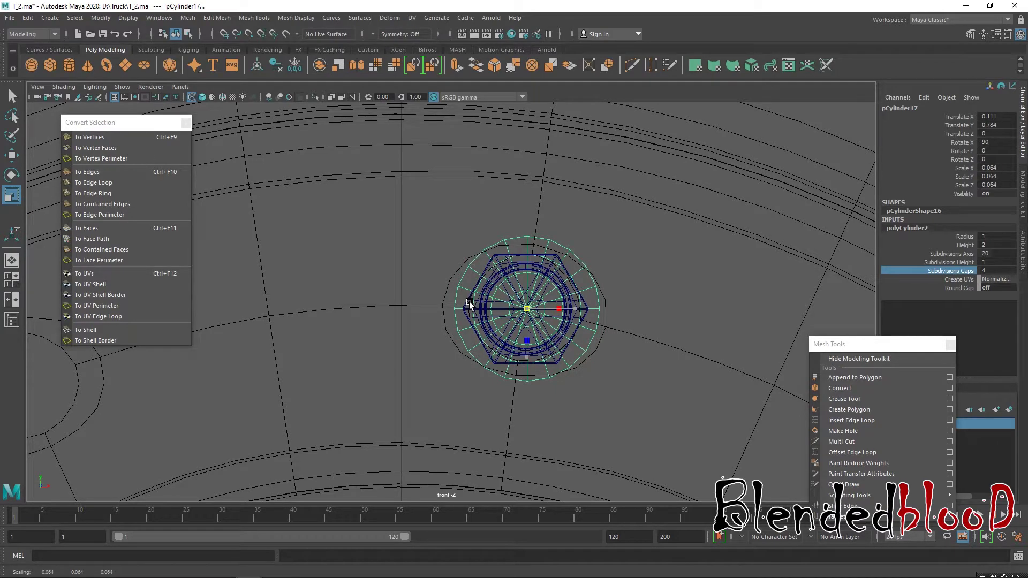
pyautogui.scroll(5, 473, 304)
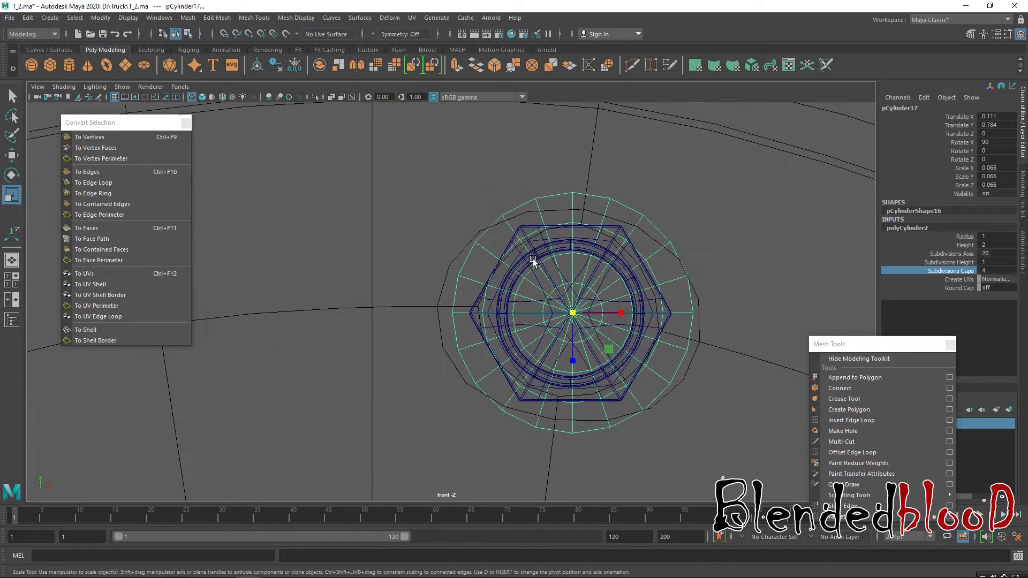
# Step: In the perspective view, move the cylinder along Z out in front of the wheel, to Translate Z 1.619
pyautogui.press('w')
pyautogui.press('space')
pyautogui.scroll(-3, 685, 225)
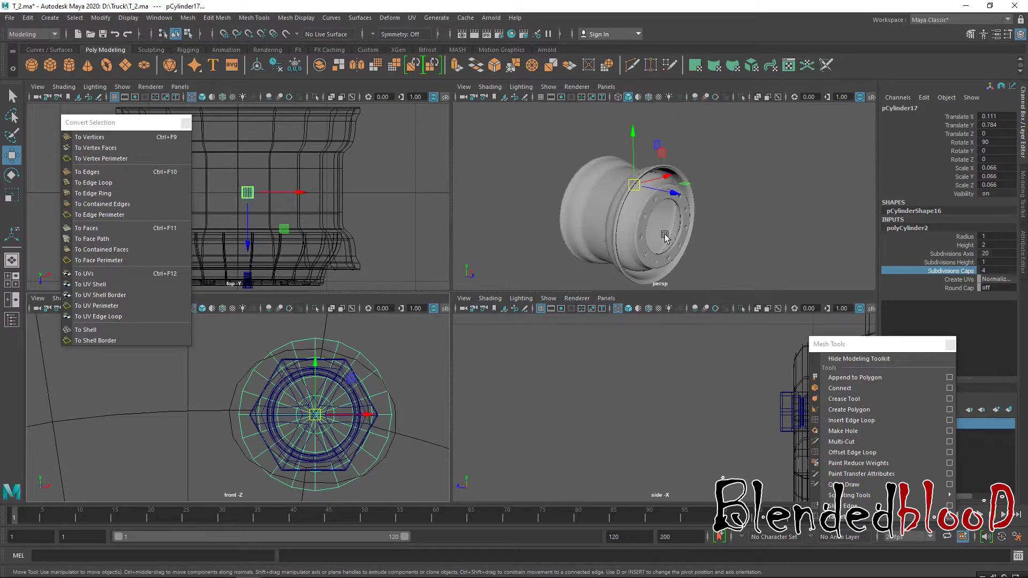
pyautogui.press('space')
pyautogui.scroll(5, 451, 302)
pyautogui.keyDown('alt'); pyautogui.moveTo(452, 302); pyautogui.dragTo(442, 295); pyautogui.keyUp('alt')
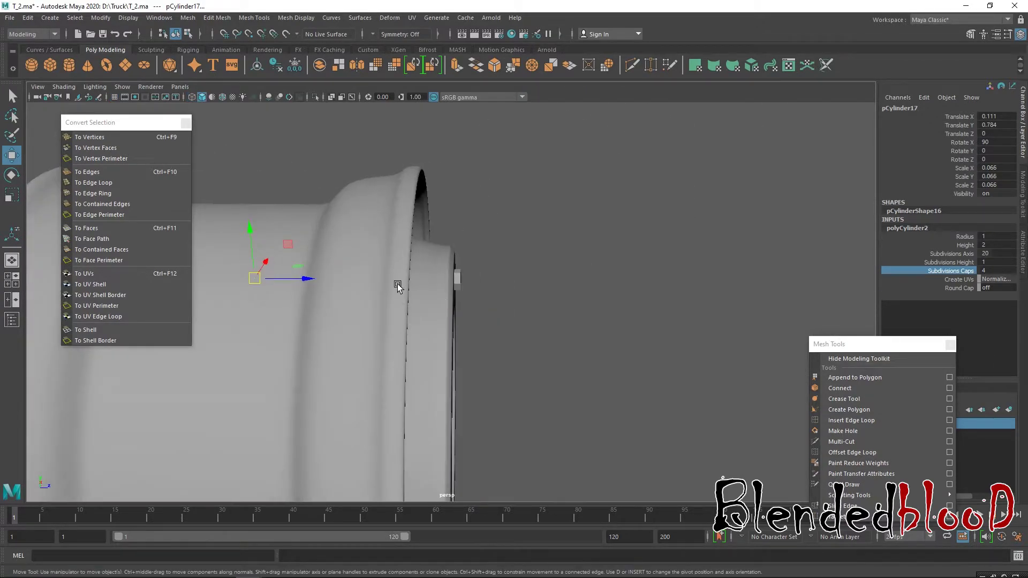
pyautogui.moveTo(303, 280); pyautogui.dragTo(580, 291)
pyautogui.scroll(3, 664, 282)
# Step: Delete the cylinder's side and back cap faces, keeping only the front cap disc
pyautogui.press('r')
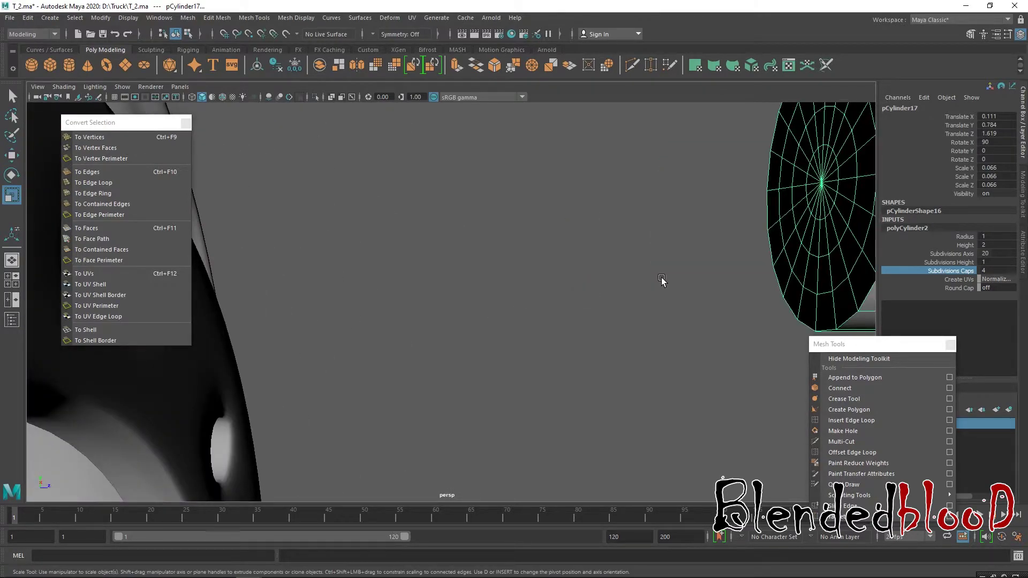
pyautogui.keyDown('alt'); pyautogui.moveTo(728, 262); pyautogui.dragTo(642, 207); pyautogui.keyUp('alt')
pyautogui.scroll(-3, 737, 264)
pyautogui.moveTo(645, 220); pyautogui.dragTo(585, 211, button='right')
pyautogui.moveTo(513, 152); pyautogui.dragTo(542, 263)
pyautogui.moveTo(582, 340); pyautogui.dragTo(582, 339)
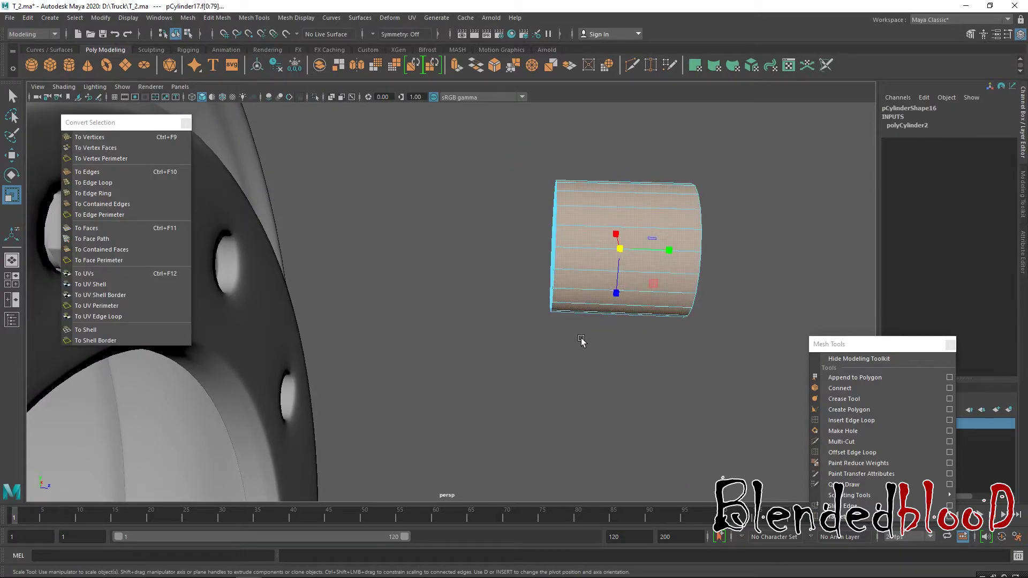
pyautogui.press('Delete')
# Step: Grow a face selection from the disc's centre vertex over the three inner rings and delete them, keeping the outermost ring
pyautogui.press('space')
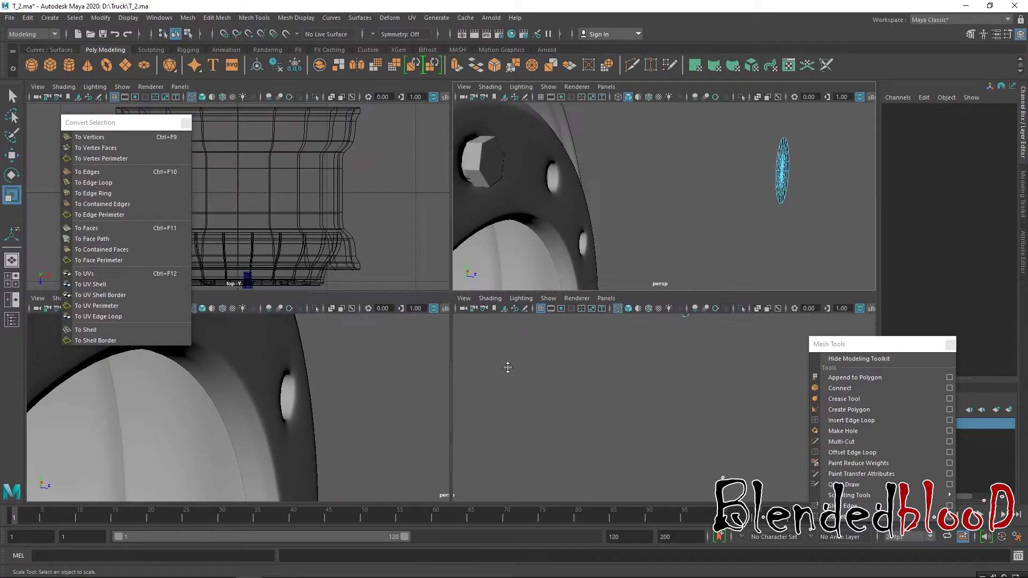
pyautogui.press('f')
pyautogui.press('space')
pyautogui.press('w')
pyautogui.moveTo(623, 272); pyautogui.dragTo(557, 273, button='right')
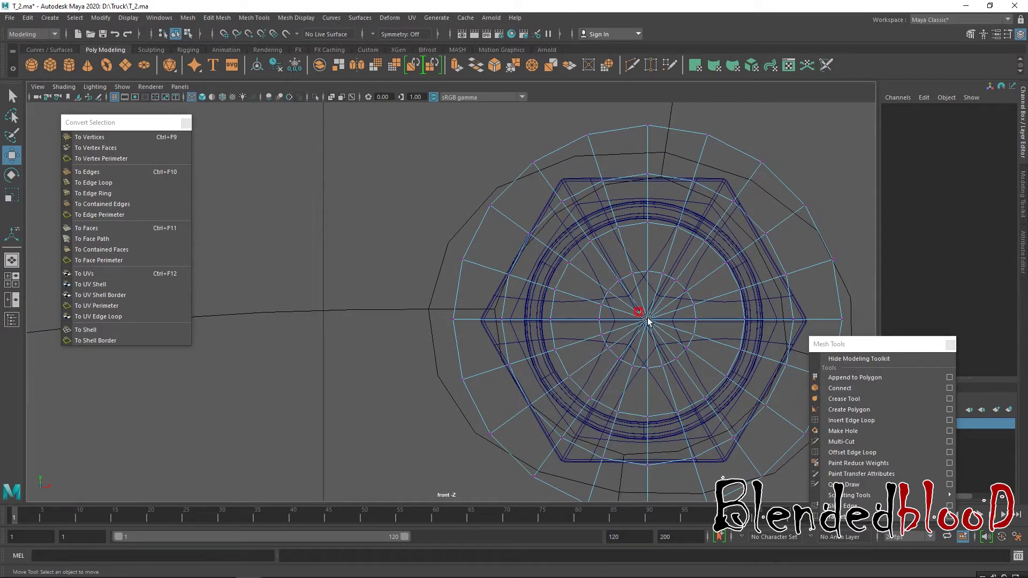
pyautogui.click(647, 317)
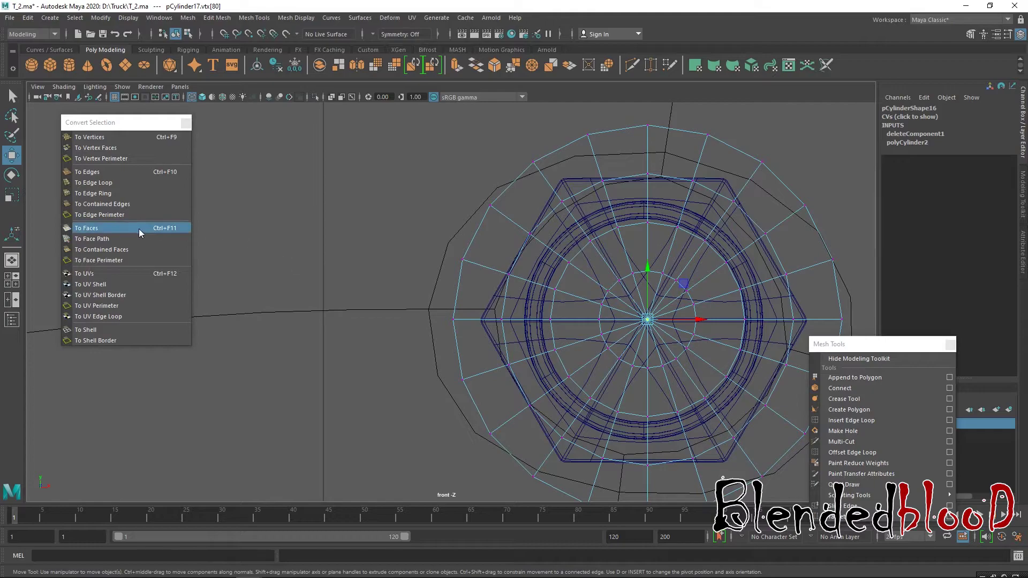
pyautogui.click(115, 227)
pyautogui.click(110, 137)
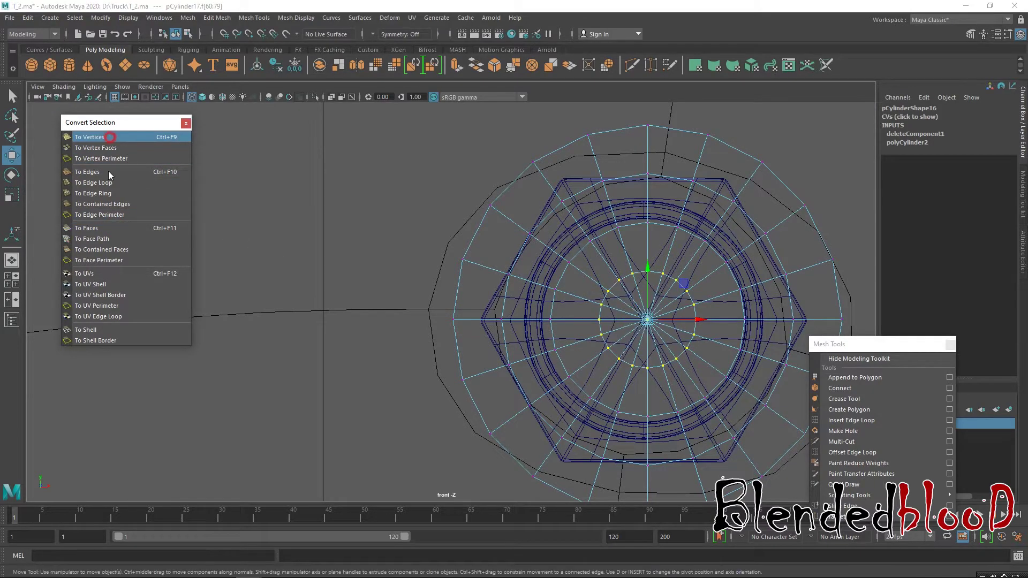
pyautogui.click(98, 228)
pyautogui.click(123, 138)
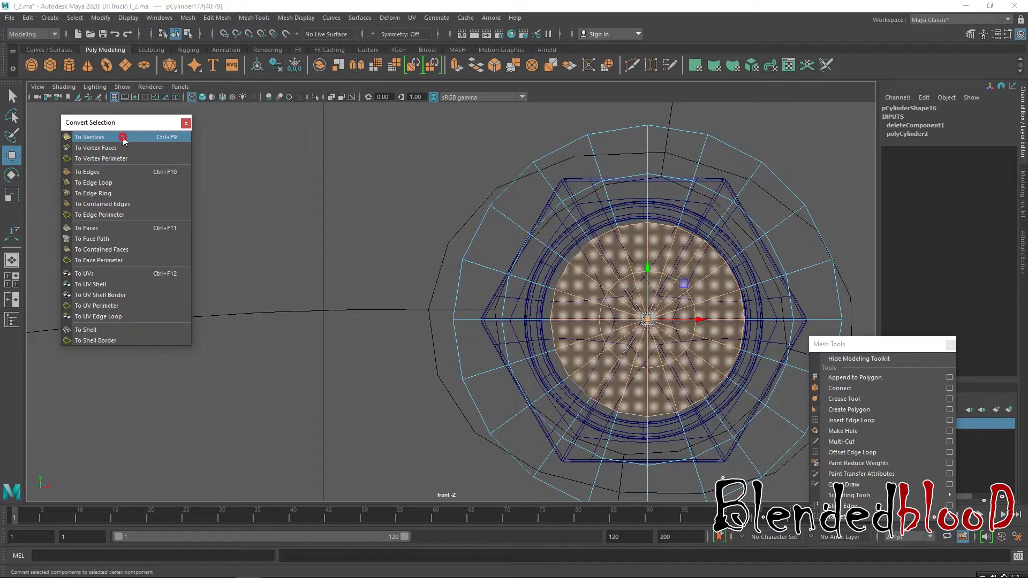
pyautogui.click(99, 228)
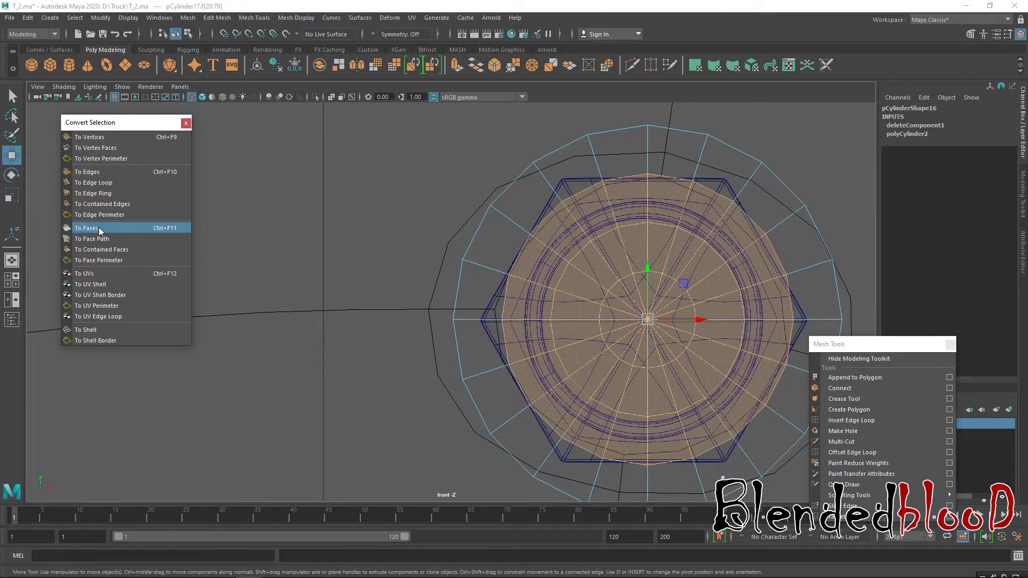
pyautogui.click(436, 238)
# Step: Return the flat ring to object selection and center its pivot
pyautogui.moveTo(771, 159); pyautogui.dragTo(836, 140, button='right')
pyautogui.press('space')
pyautogui.press('space')
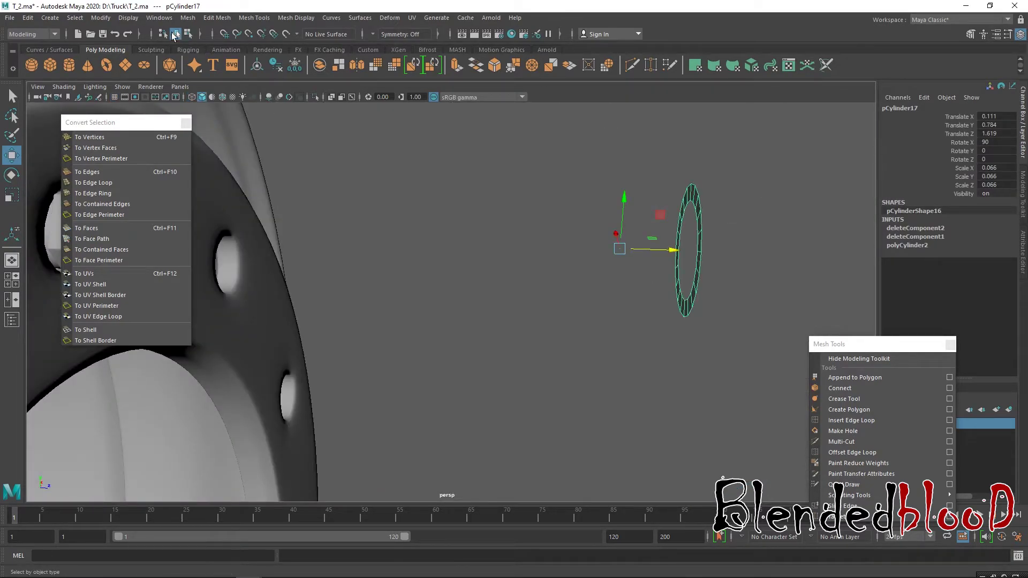
pyautogui.click(101, 18)
pyautogui.click(138, 96)
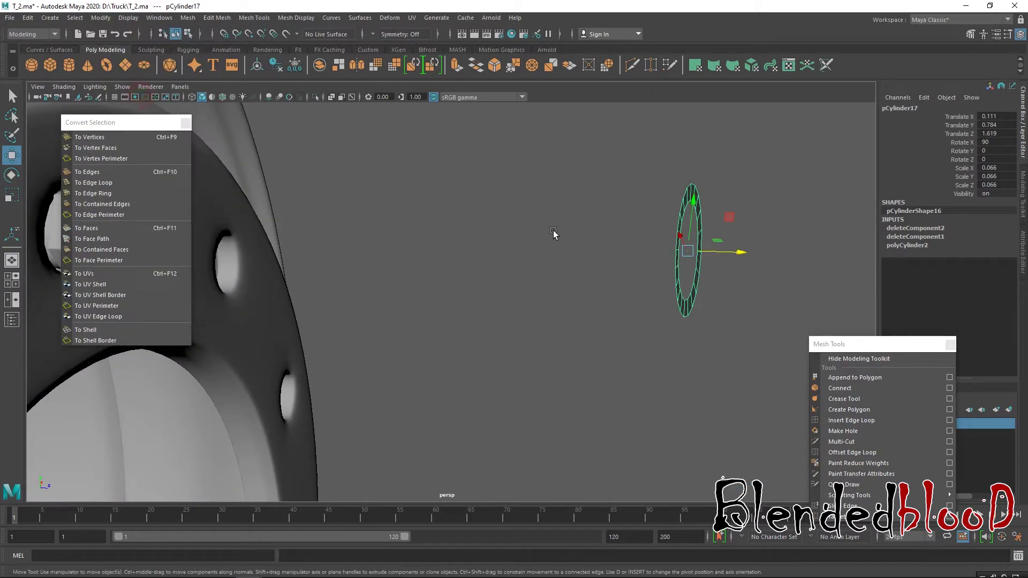
# Step: Extrude all the ring's faces along Z to give it thickness, then center the pivot of the thickened ring
pyautogui.moveTo(671, 199); pyautogui.dragTo(679, 223, button='right')
pyautogui.moveTo(611, 154); pyautogui.dragTo(718, 332)
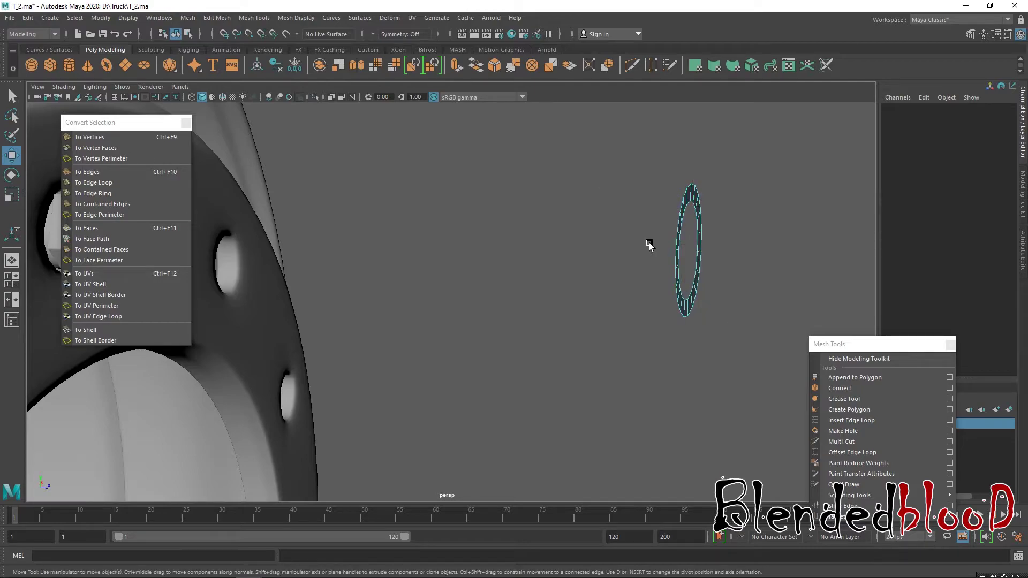
pyautogui.click(457, 65)
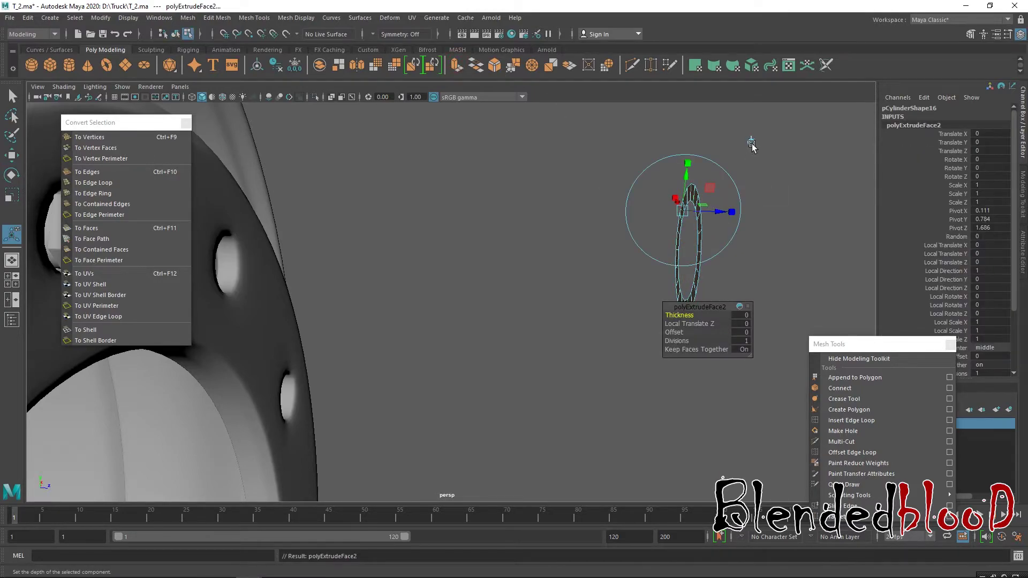
pyautogui.press('w')
pyautogui.moveTo(738, 255); pyautogui.dragTo(600, 198)
pyautogui.moveTo(600, 198); pyautogui.dragTo(666, 156, button='right')
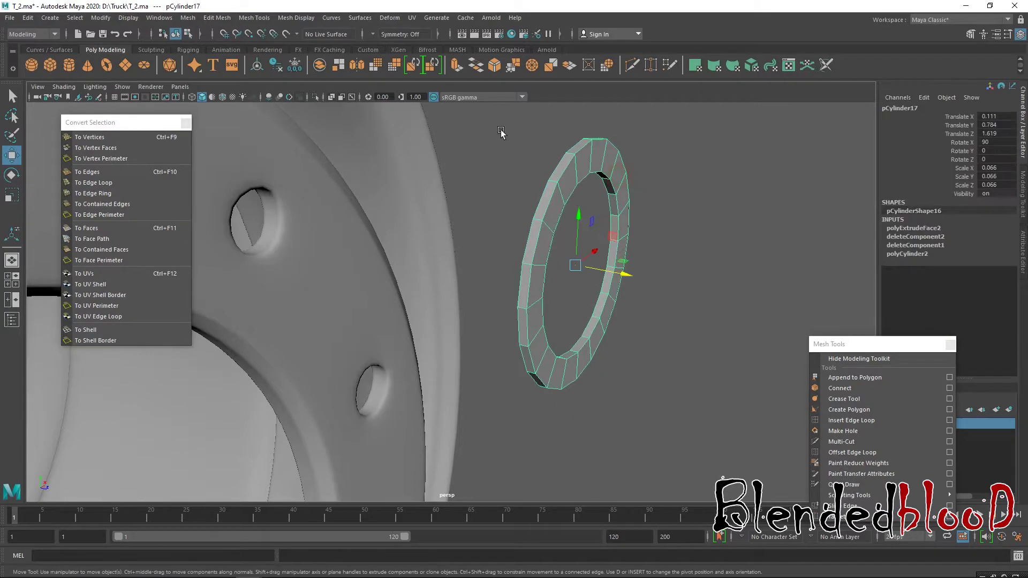
pyautogui.click(101, 18)
pyautogui.click(131, 96)
# Step: Insert two edge loops near the borders of both the inner and outer walls of the ring, and reselect it as an object
pyautogui.click(852, 420)
pyautogui.keyDown('alt'); pyautogui.moveTo(715, 241); pyautogui.dragTo(704, 331, button='right'); pyautogui.keyUp('alt')
pyautogui.click(757, 237)
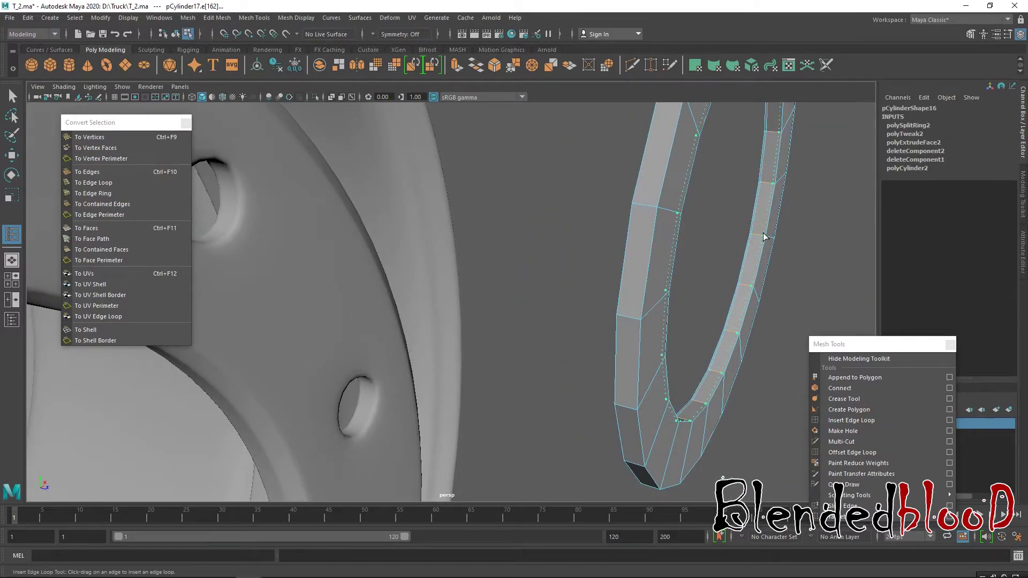
pyautogui.click(763, 233)
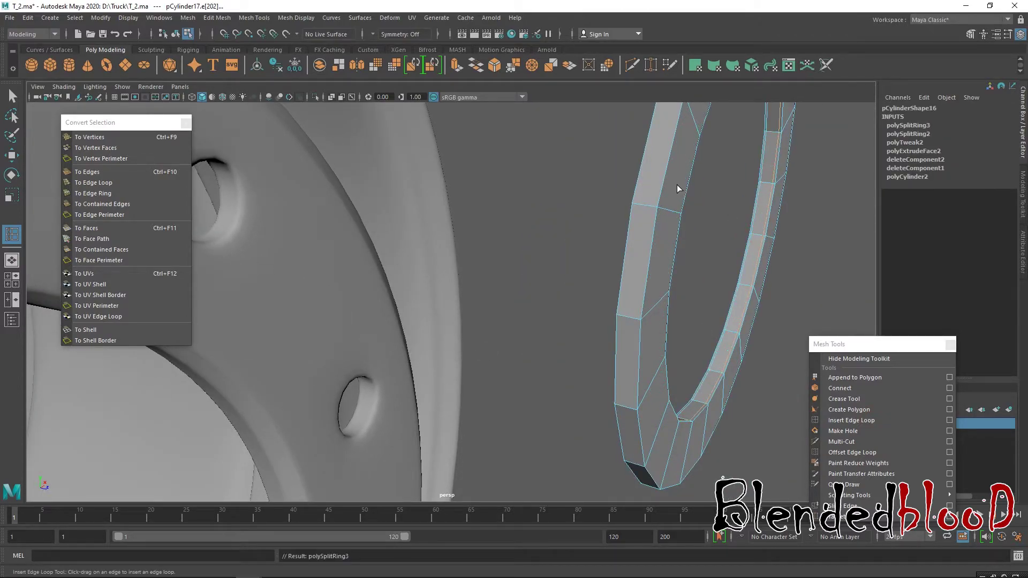
pyautogui.click(648, 208)
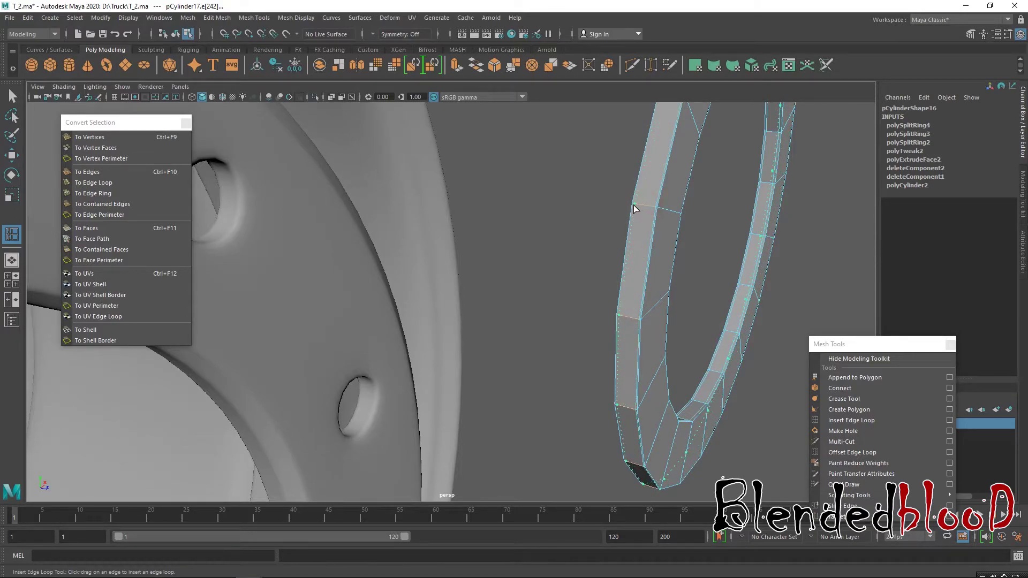
pyautogui.click(634, 209)
pyautogui.press('w')
pyautogui.moveTo(678, 192); pyautogui.dragTo(731, 176, button='right')
pyautogui.scroll(-4, 589, 241)
pyautogui.moveTo(579, 197); pyautogui.dragTo(633, 171, button='right')
pyautogui.click(646, 220)
pyautogui.keyDown('alt'); pyautogui.moveTo(647, 219); pyautogui.dragTo(625, 296); pyautogui.keyUp('alt')
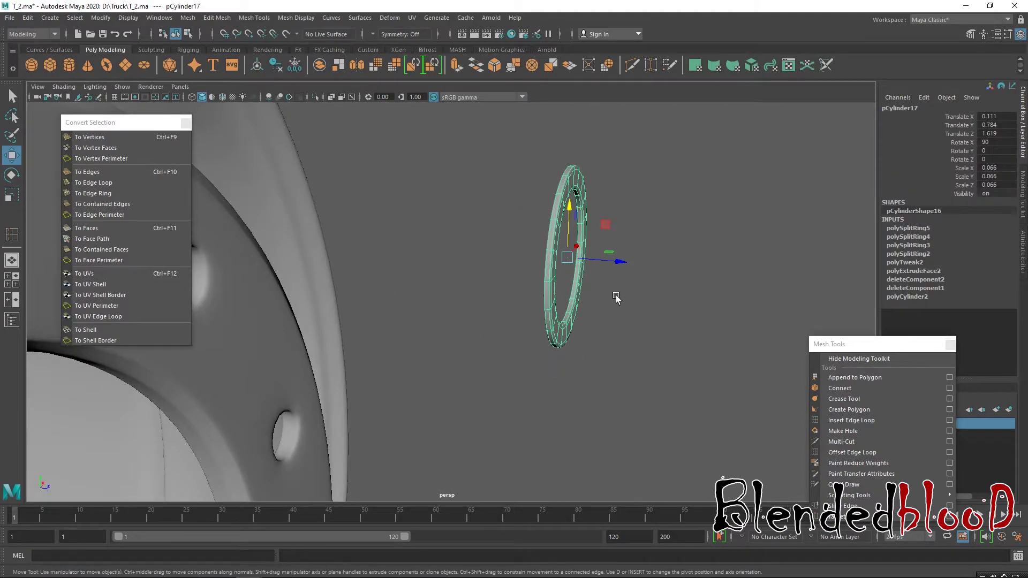
# Step: Move the washer ring along Z until it sits behind the hex bolt head, against the wheel's face
pyautogui.press('space')
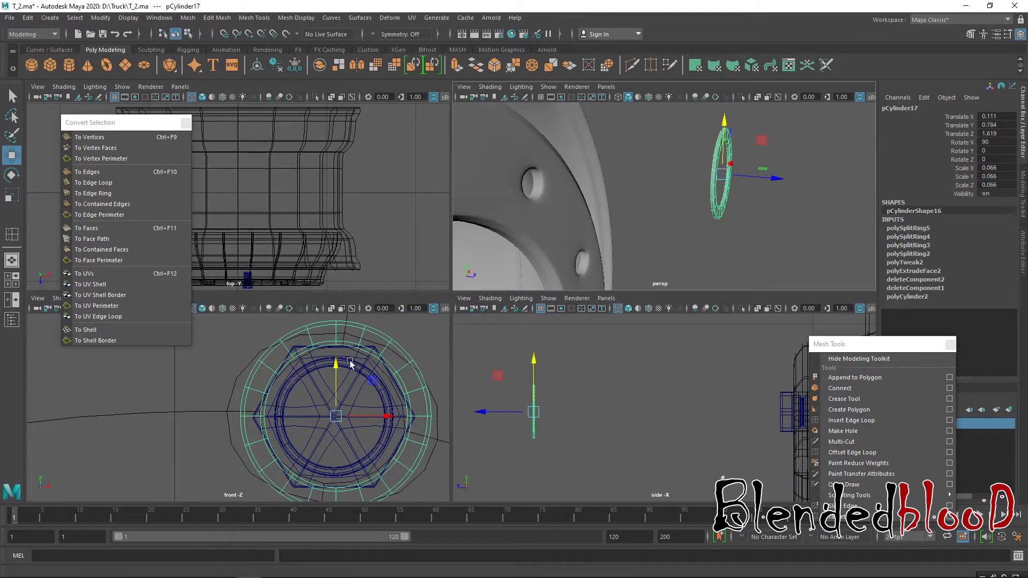
pyautogui.press('space')
pyautogui.keyDown('alt'); pyautogui.moveTo(580, 337); pyautogui.dragTo(583, 320); pyautogui.keyUp('alt')
pyautogui.moveTo(616, 254); pyautogui.dragTo(399, 293)
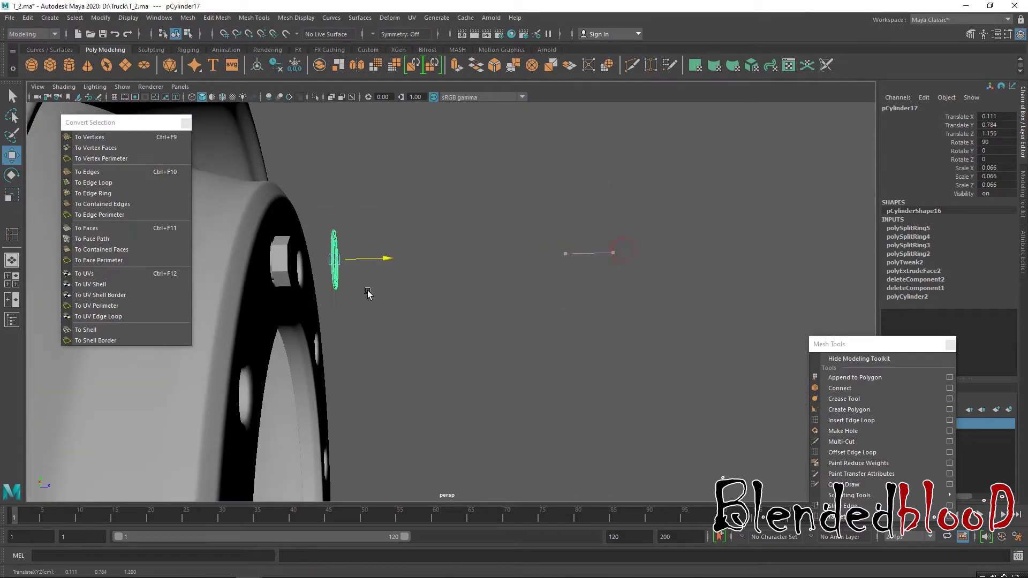
pyautogui.press('f')
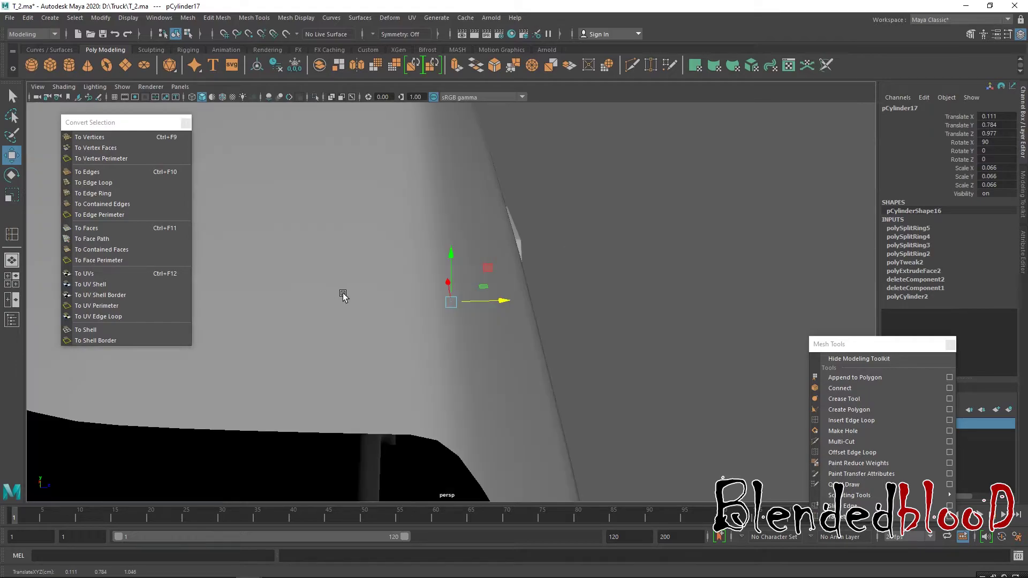
pyautogui.scroll(-6, 466, 297)
pyautogui.keyDown('alt'); pyautogui.moveTo(486, 301); pyautogui.dragTo(375, 304); pyautogui.keyUp('alt')
pyautogui.press('f')
pyautogui.click(530, 247)
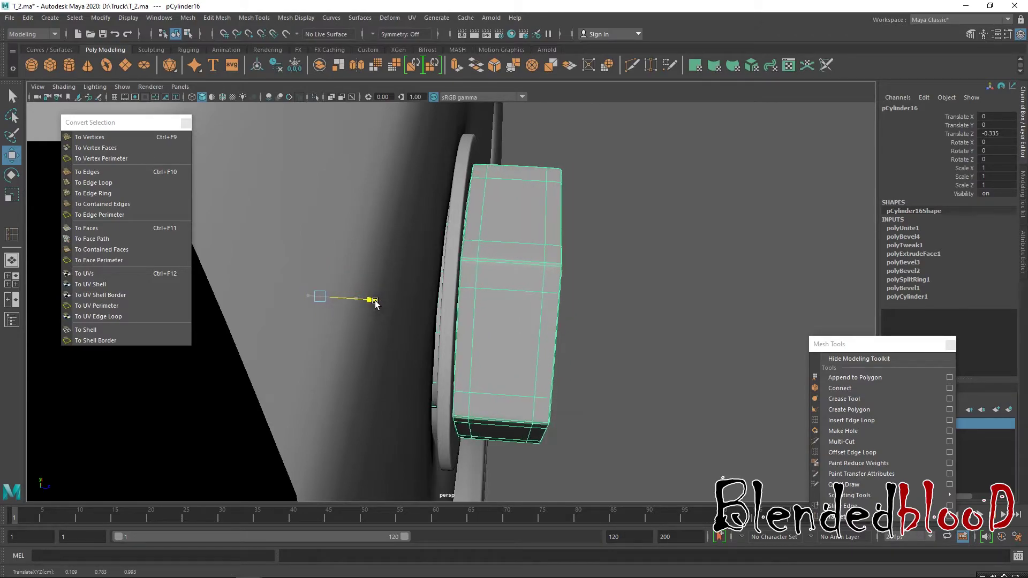
pyautogui.click(647, 300)
pyautogui.scroll(-5, 650, 318)
pyautogui.keyDown('alt'); pyautogui.moveTo(668, 328); pyautogui.dragTo(413, 320); pyautogui.keyUp('alt')
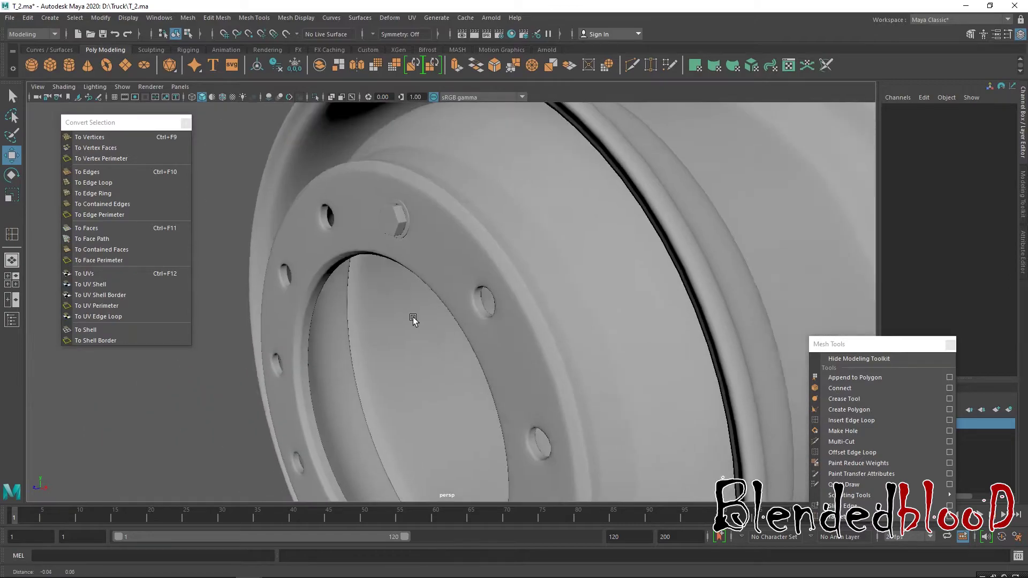
# Step: Combine the washer ring and hex bolt into one mesh and delete all construction history
pyautogui.scroll(10, 413, 320)
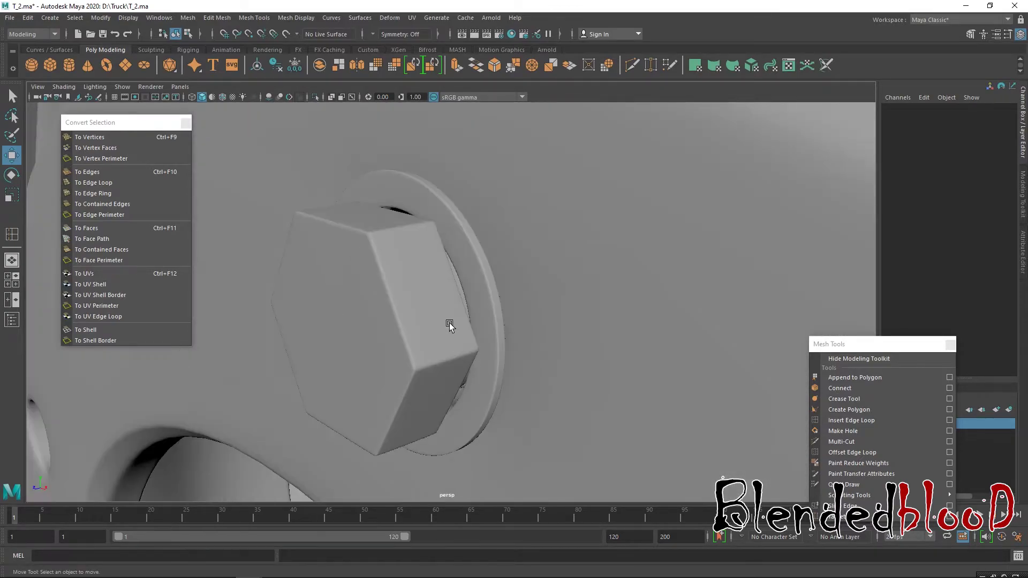
pyautogui.click(480, 290)
pyautogui.keyDown('shift'); pyautogui.click(397, 384); pyautogui.keyUp('shift')
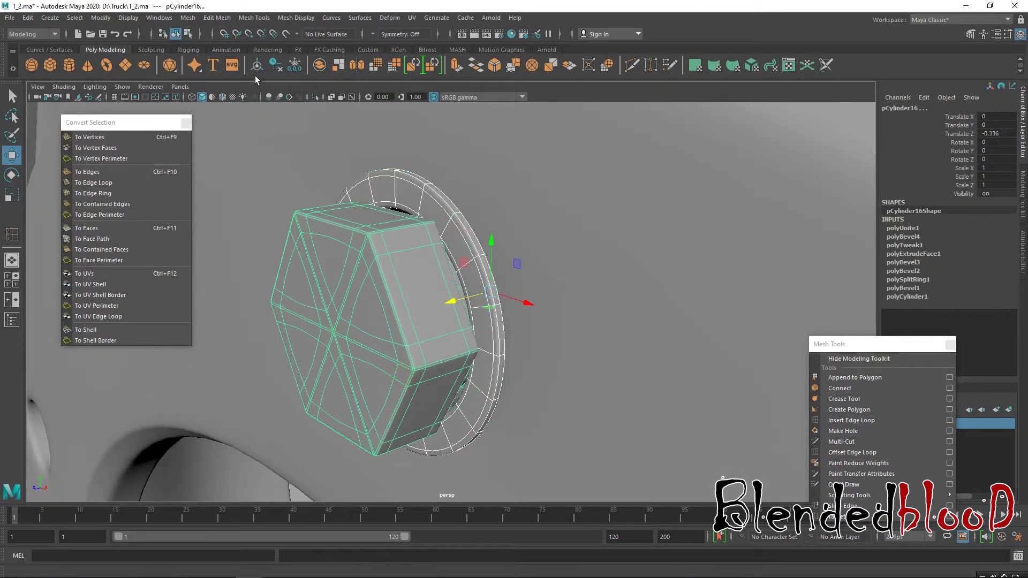
pyautogui.click(192, 18)
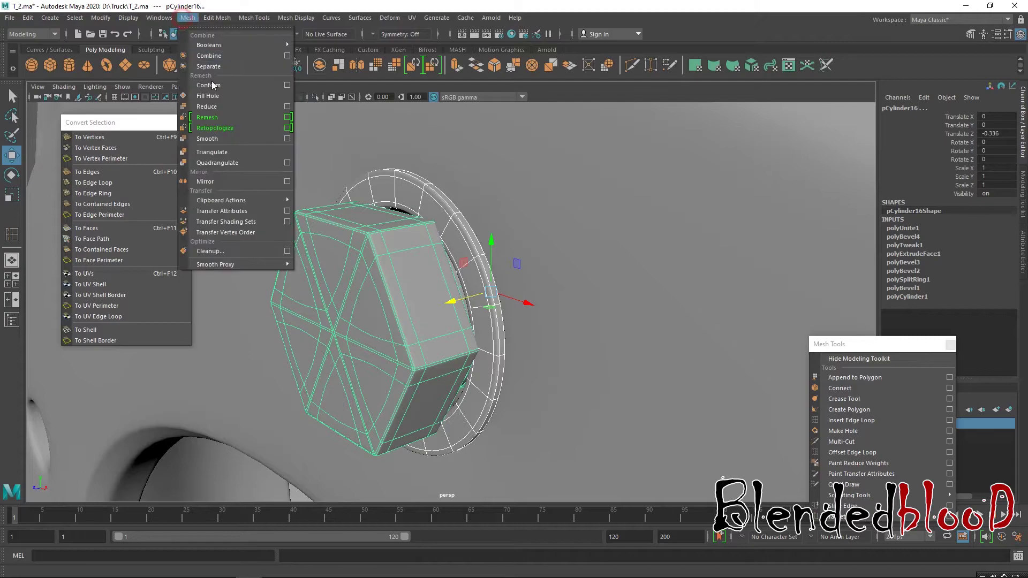
pyautogui.click(221, 55)
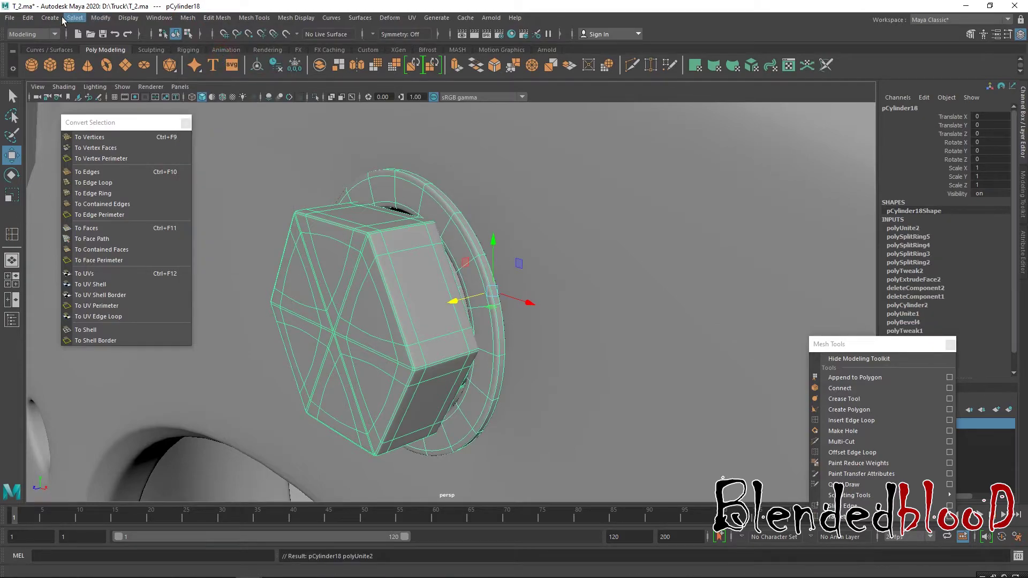
pyautogui.click(28, 18)
pyautogui.moveTo(81, 154)
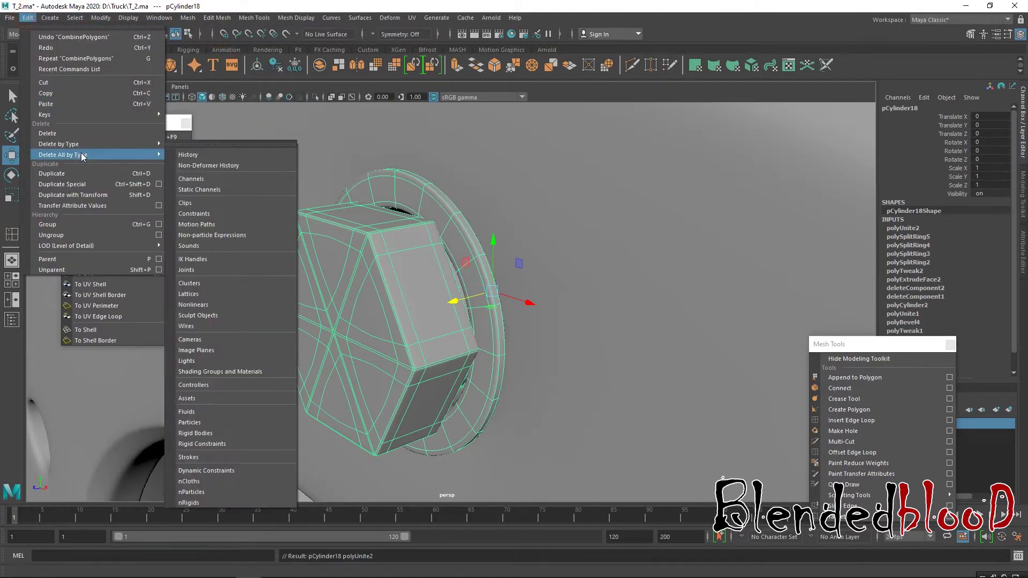
pyautogui.click(188, 155)
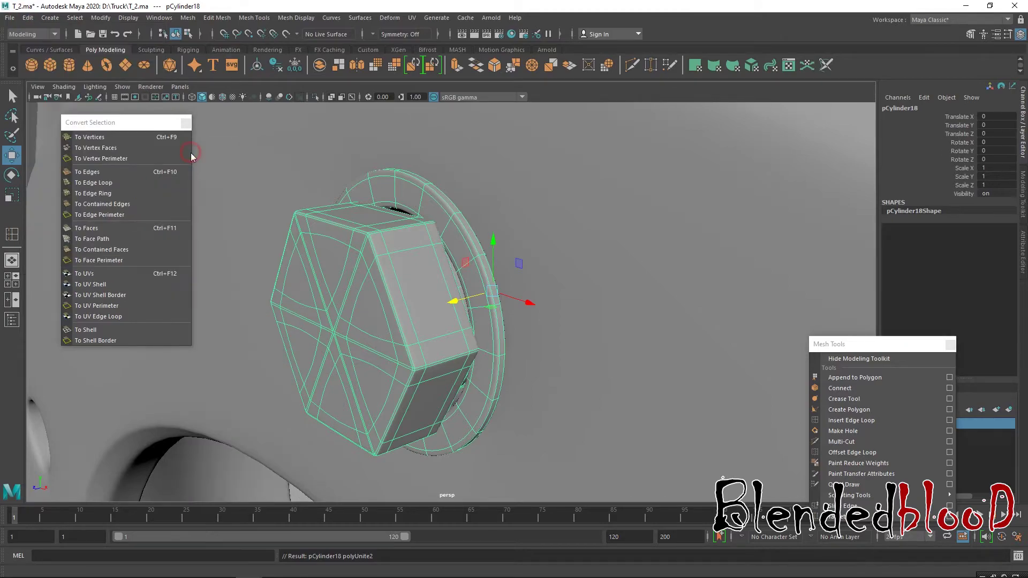
# Step: Save the scene over T_1.ma in D:\Truck and return to the Move tool
pyautogui.click(11, 18)
pyautogui.click(54, 68)
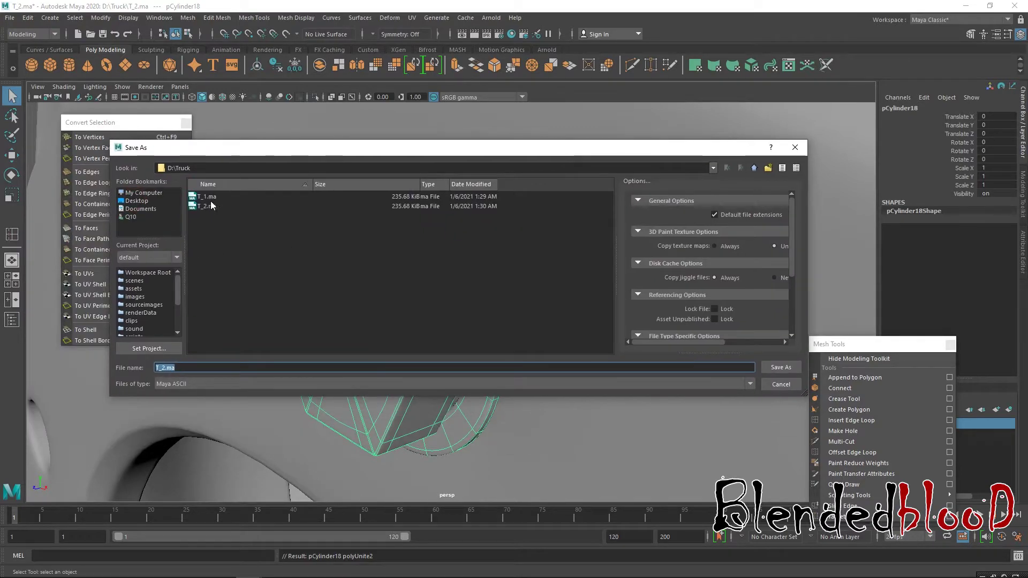
pyautogui.doubleClick(207, 196)
pyautogui.click(431, 283)
pyautogui.press('w')
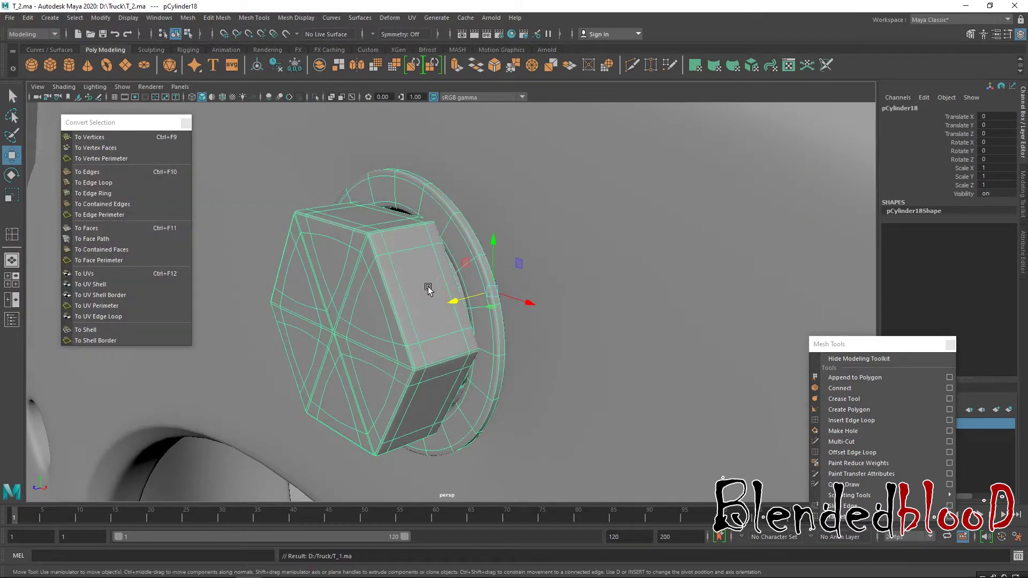
# Step: Save the scene over T_2.ma as well and reactivate the Move tool
pyautogui.click(10, 18)
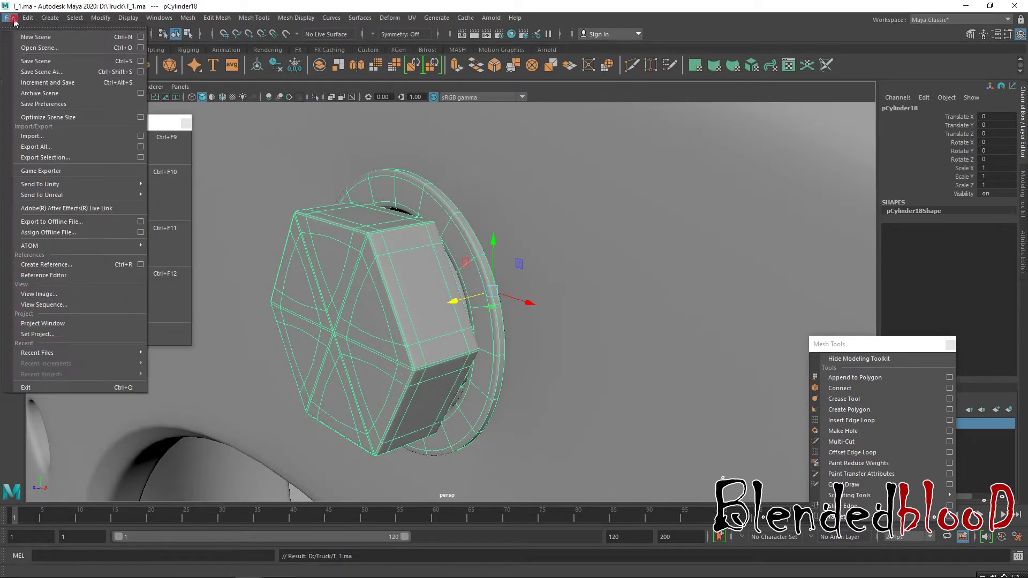
pyautogui.click(67, 71)
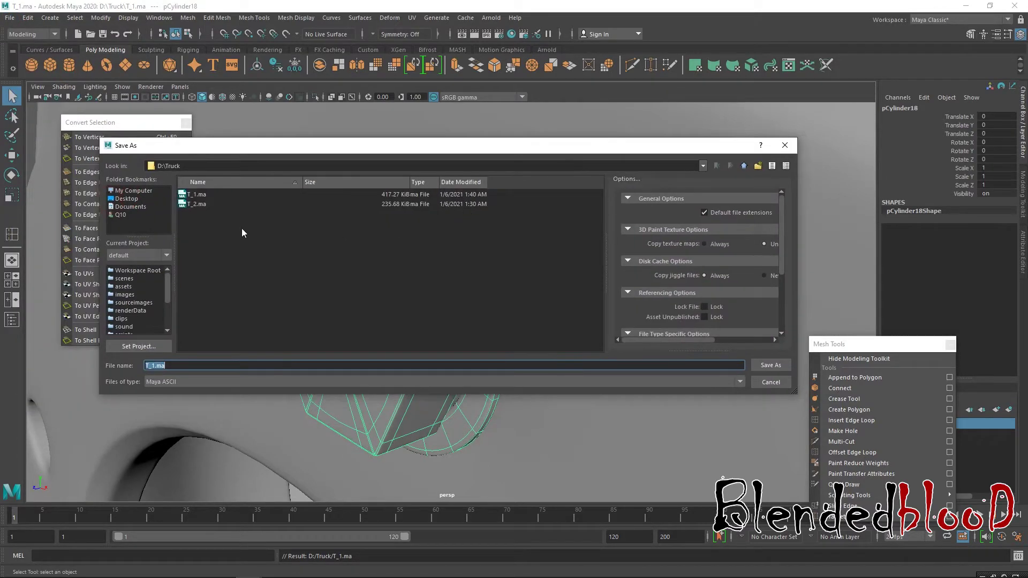
pyautogui.doubleClick(205, 204)
pyautogui.click(405, 288)
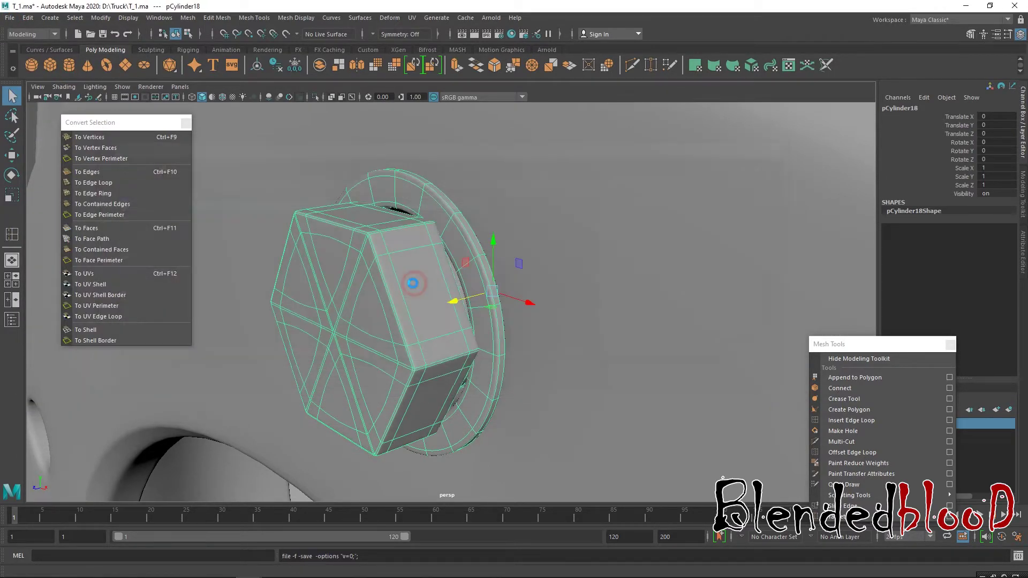
pyautogui.press('w')
# Step: In the front view, relocate the combined bolt's pivot to the centre of the wheel
pyautogui.press('space')
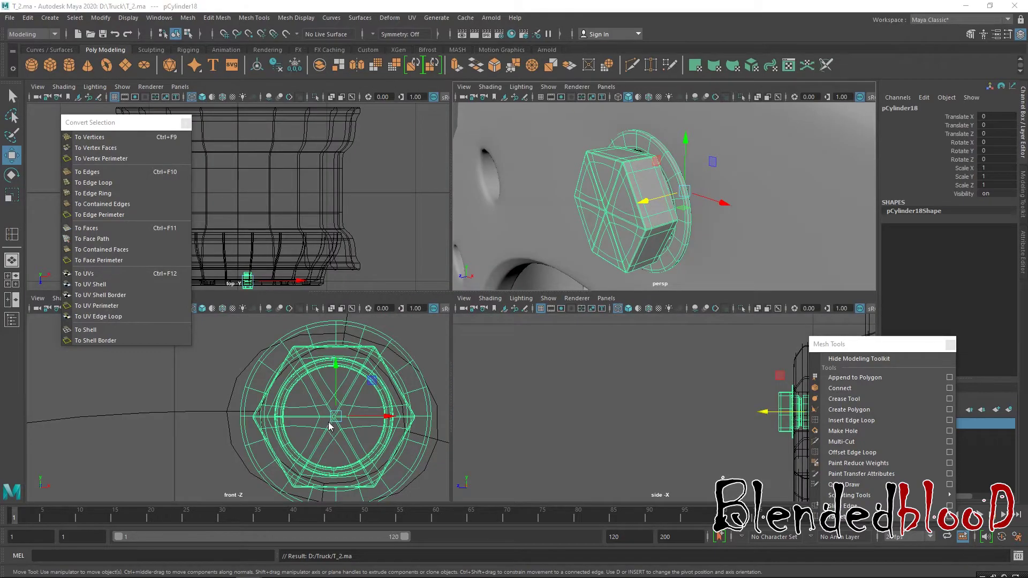
pyautogui.press('space')
pyautogui.scroll(-5, 358, 399)
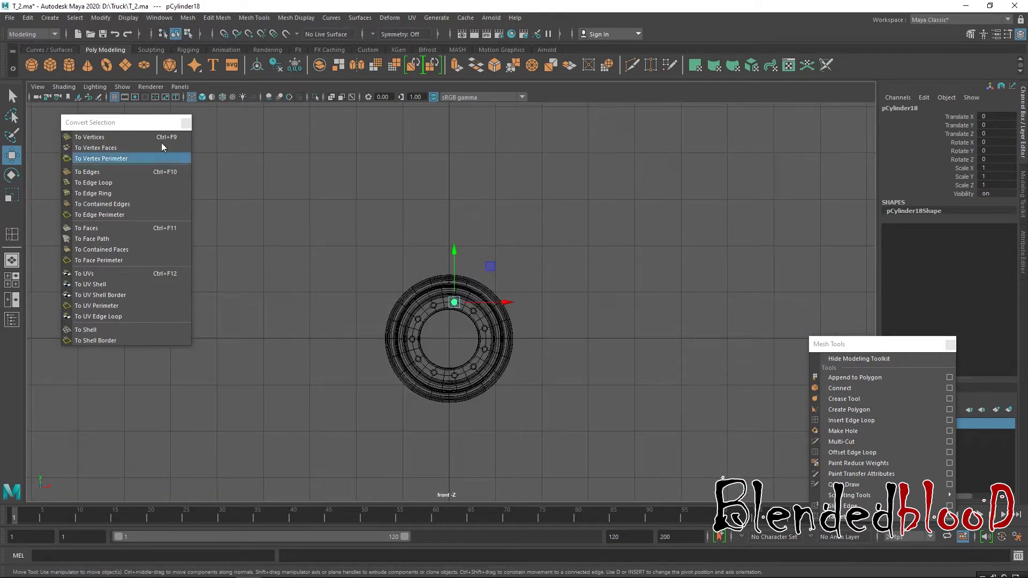
pyautogui.keyDown('alt'); pyautogui.moveTo(414, 287); pyautogui.dragTo(657, 386, button='right'); pyautogui.keyUp('alt')
pyautogui.click(114, 97)
pyautogui.keyDown('alt'); pyautogui.moveTo(461, 403); pyautogui.dragTo(475, 278, button='middle'); pyautogui.keyUp('alt')
pyautogui.press('d')
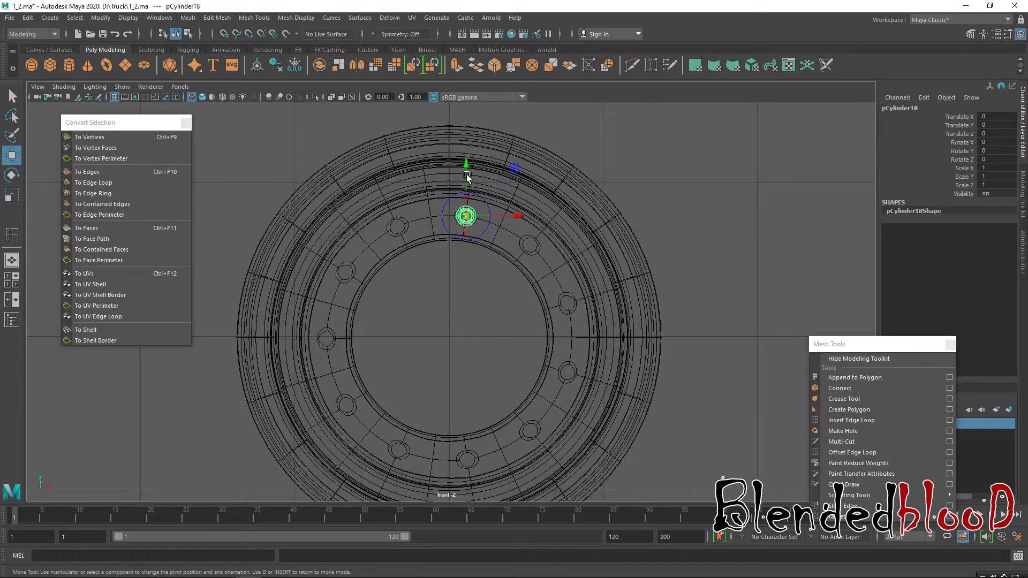
pyautogui.moveTo(467, 167); pyautogui.dragTo(486, 288)
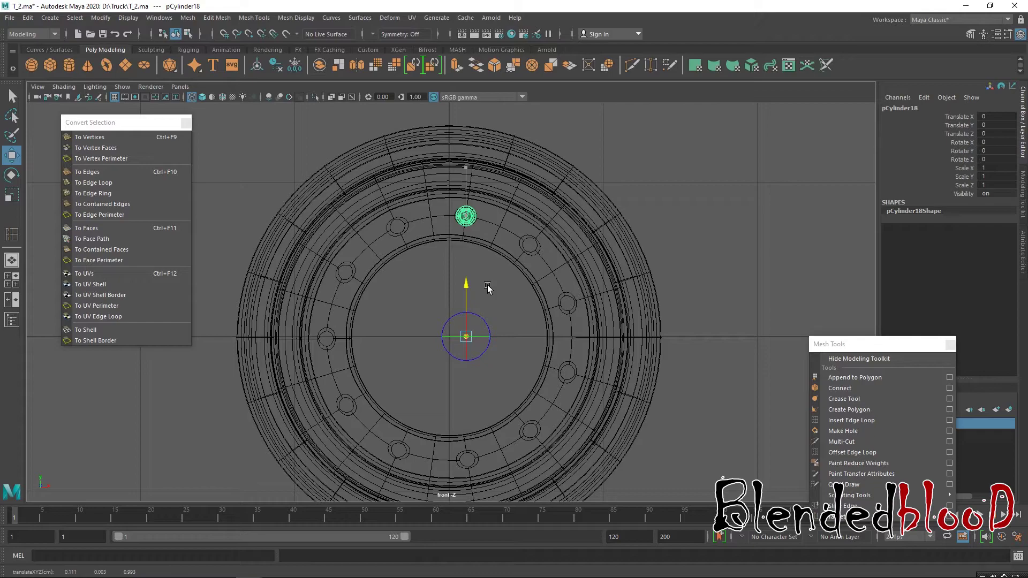
pyautogui.moveTo(516, 335); pyautogui.dragTo(501, 335)
pyautogui.press('d')
# Step: Duplicate the bolt, rotate the copy clockwise onto the next hole, and repeat the transformed duplicate until ten copies circle the hub
pyautogui.press('e')
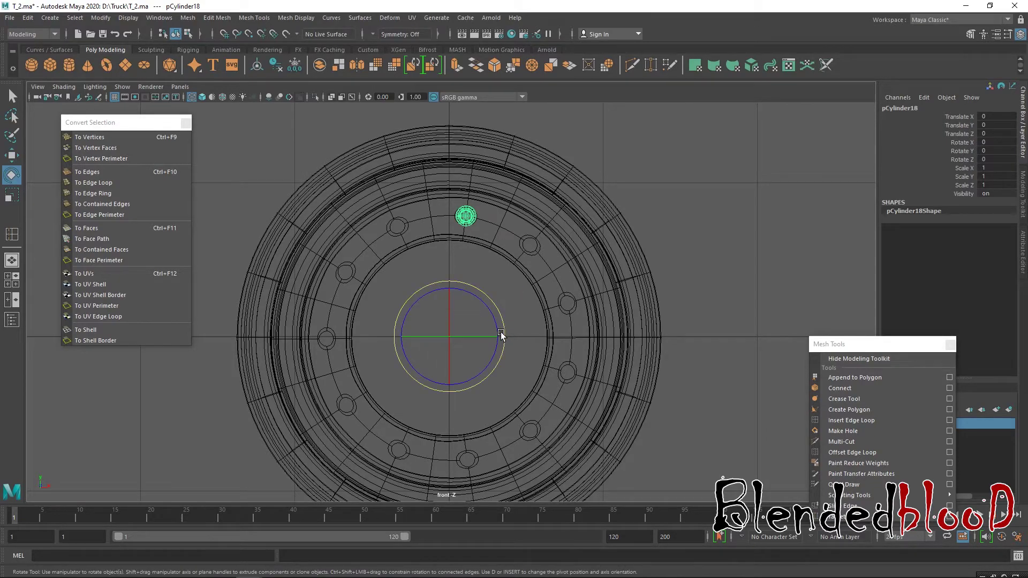
pyautogui.hotkey('ctrl', 'd')
pyautogui.moveTo(501, 317); pyautogui.dragTo(524, 350)
pyautogui.hotkey('shift', 'd')
pyautogui.hotkey('shift', 'd')
pyautogui.hotkey('shift', 'd')
pyautogui.hotkey('shift', 'd')
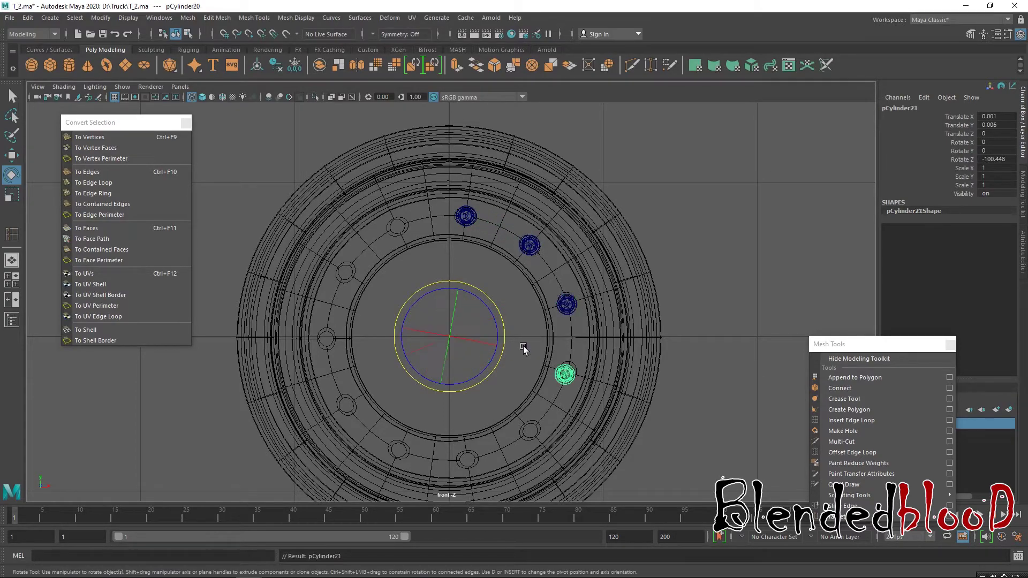
pyautogui.hotkey('shift', 'd')
pyautogui.hotkey('shift', 'd')
pyautogui.hotkey('shift', 'd')
pyautogui.hotkey('shift', 'd')
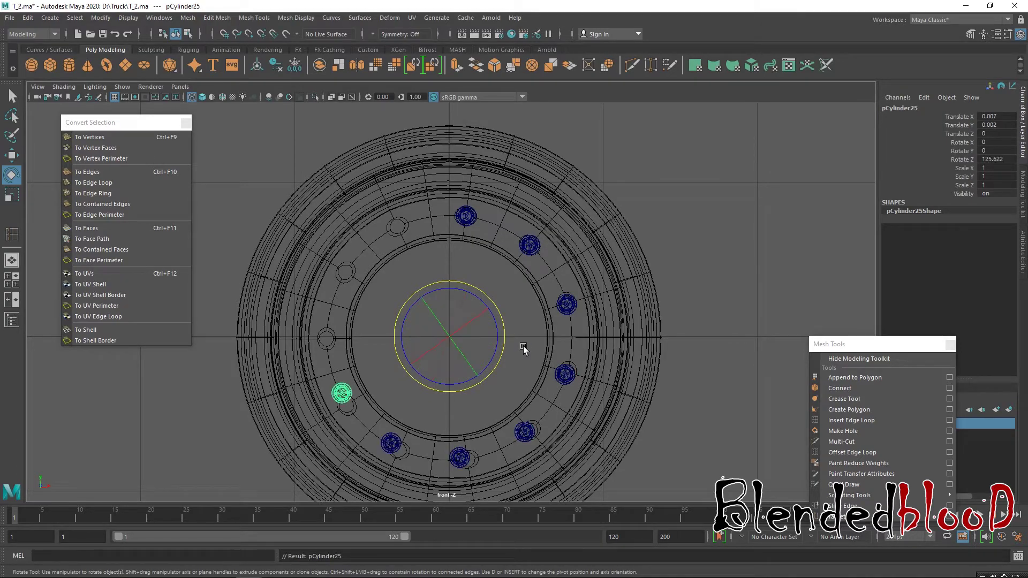
pyautogui.hotkey('shift', 'd')
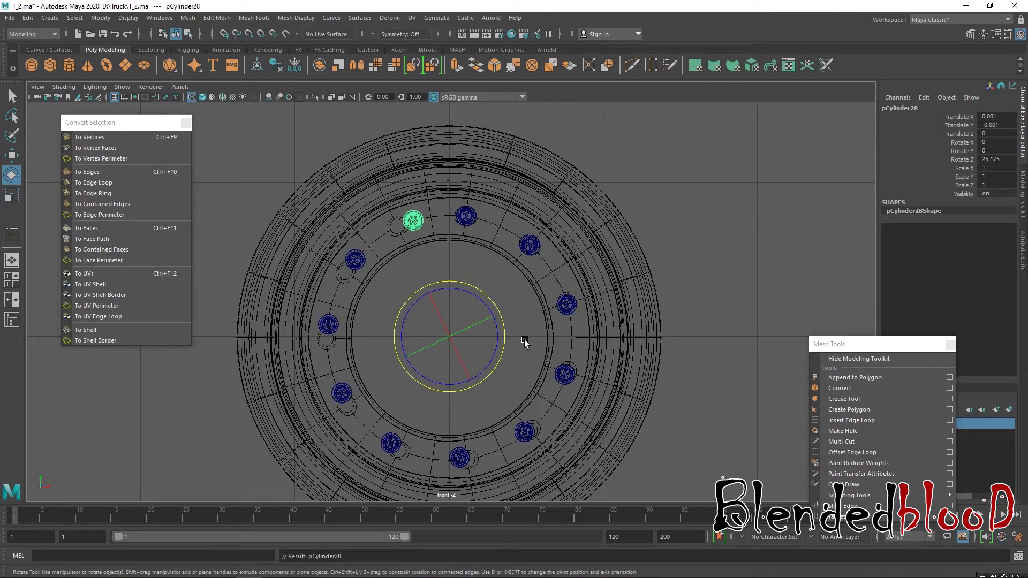
# Step: Rotate the three bolt copies on the hub's upper left and left onto their holes, setting the outer two to about 33.1° and 99.2° in Z
pyautogui.scroll(4, 509, 298)
pyautogui.keyDown('alt'); pyautogui.moveTo(495, 302); pyautogui.dragTo(553, 340, button='middle'); pyautogui.keyUp('alt')
pyautogui.moveTo(560, 343); pyautogui.dragTo(553, 340)
pyautogui.keyDown('alt'); pyautogui.moveTo(489, 314); pyautogui.dragTo(532, 271, button='middle'); pyautogui.keyUp('alt')
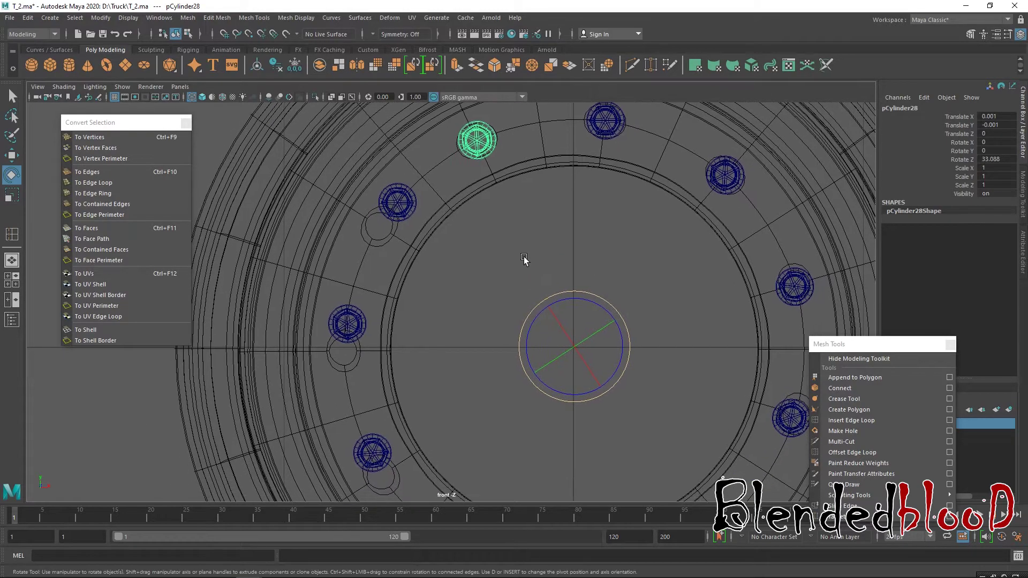
pyautogui.click(409, 205)
pyautogui.moveTo(597, 298); pyautogui.dragTo(590, 292)
pyautogui.keyDown('alt'); pyautogui.moveTo(590, 292); pyautogui.dragTo(406, 227, button='middle'); pyautogui.keyUp('alt')
pyautogui.click(404, 228)
pyautogui.moveTo(662, 247); pyautogui.dragTo(668, 238)
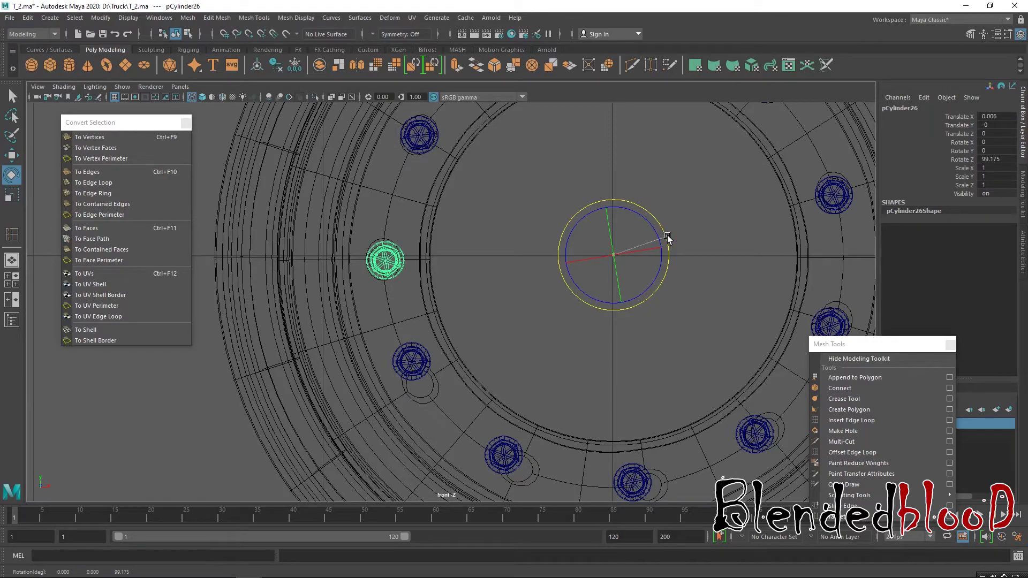
# Step: Rotate the two lower-left bolt copies about the wheel centre until each lines up with its hole
pyautogui.keyDown('alt'); pyautogui.moveTo(446, 354); pyautogui.dragTo(438, 284, button='middle'); pyautogui.keyUp('alt')
pyautogui.click(416, 283)
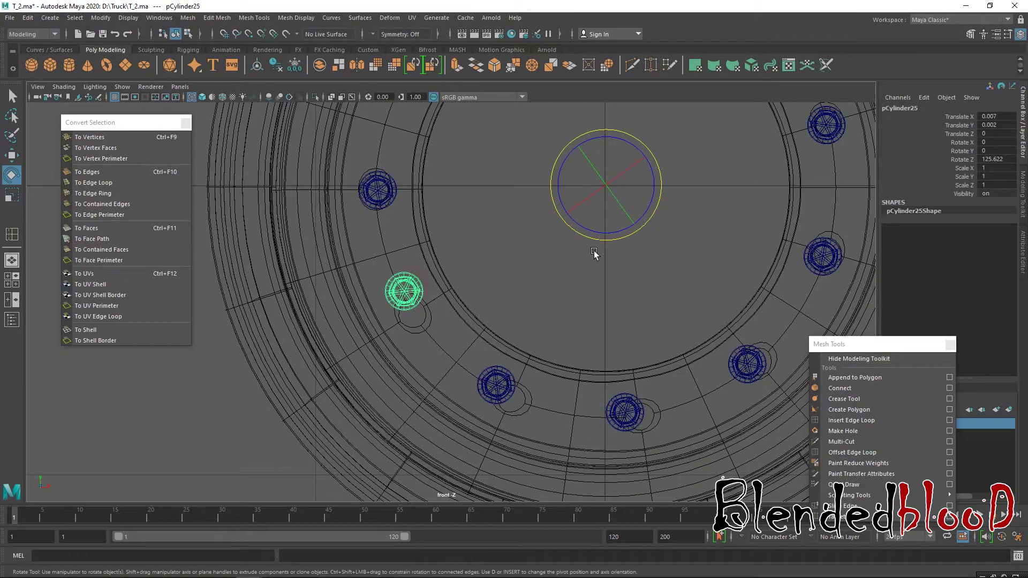
pyautogui.moveTo(601, 240); pyautogui.dragTo(605, 240)
pyautogui.keyDown('alt'); pyautogui.moveTo(573, 302); pyautogui.dragTo(546, 272, button='middle'); pyautogui.keyUp('alt')
pyautogui.click(483, 320)
pyautogui.moveTo(580, 236); pyautogui.dragTo(609, 230)
# Step: Rotate the bottom, lower-right and right bolt copies onto their holes, bringing the right one to about -98.2° in Z
pyautogui.click(604, 422)
pyautogui.click(736, 369)
pyautogui.keyDown('alt'); pyautogui.moveTo(654, 240); pyautogui.dragTo(588, 278, button='middle'); pyautogui.keyUp('alt')
pyautogui.click(751, 293)
pyautogui.moveTo(560, 254); pyautogui.dragTo(560, 253)
pyautogui.keyDown('alt'); pyautogui.moveTo(560, 254); pyautogui.dragTo(585, 287, button='middle'); pyautogui.keyUp('alt')
# Step: Examine the fit of the bolts around the hub from several angles in the perspective view
pyautogui.press('w')
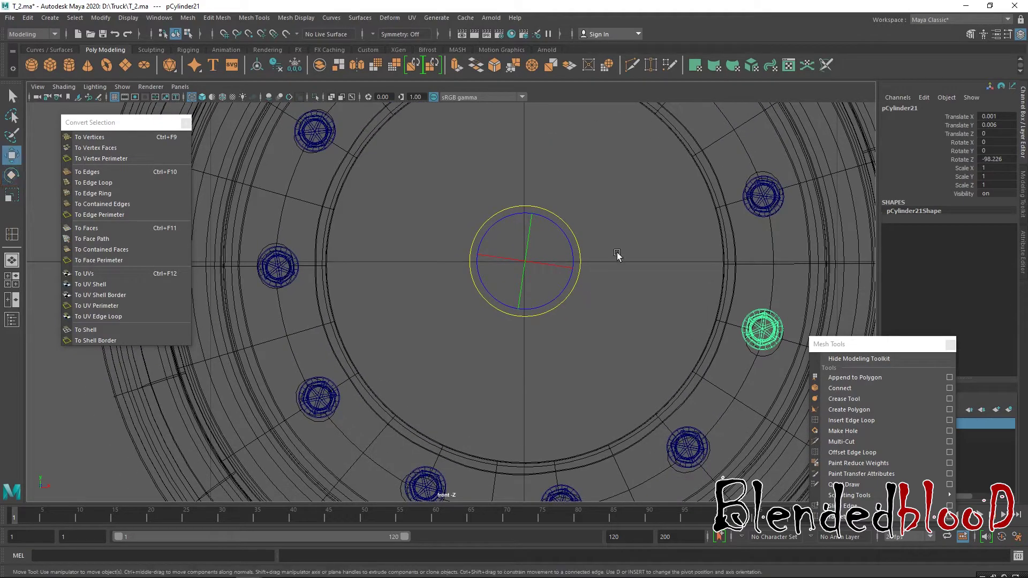
pyautogui.press('space')
pyautogui.press('space')
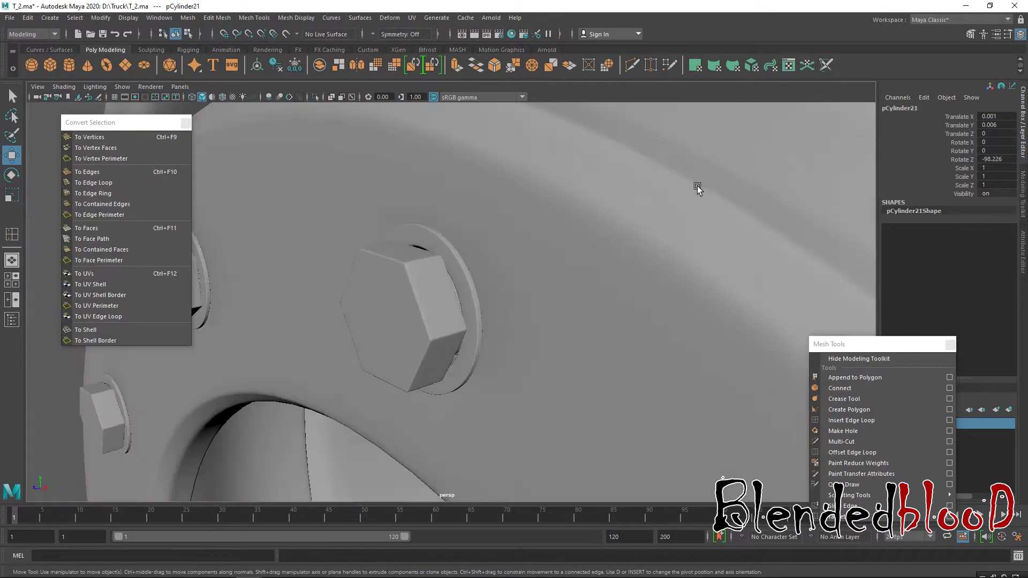
pyautogui.keyDown('alt'); pyautogui.moveTo(697, 185); pyautogui.dragTo(480, 332); pyautogui.keyUp('alt')
pyautogui.moveTo(481, 332)
pyautogui.keyDown('alt'); pyautogui.mouseDown(button='right')
pyautogui.moveTo(558, 343)
pyautogui.moveTo(594, 216)
pyautogui.moveTo(574, 259)
pyautogui.mouseUp(button='right'); pyautogui.keyUp('alt')
pyautogui.keyDown('alt'); pyautogui.moveTo(574, 259); pyautogui.dragTo(636, 335); pyautogui.keyUp('alt')
pyautogui.click(739, 305)
pyautogui.keyDown('alt'); pyautogui.moveTo(636, 335); pyautogui.dragTo(622, 348, button='middle'); pyautogui.keyUp('alt')
pyautogui.keyDown('alt'); pyautogui.moveTo(622, 348); pyautogui.dragTo(637, 428); pyautogui.keyUp('alt')
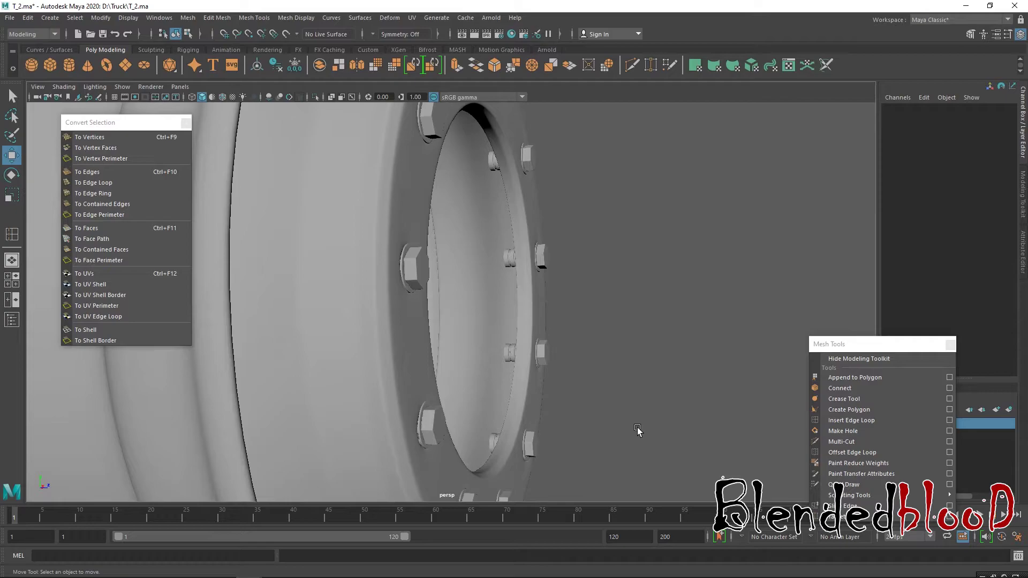
pyautogui.keyDown('alt'); pyautogui.moveTo(641, 323); pyautogui.dragTo(517, 314); pyautogui.keyUp('alt')
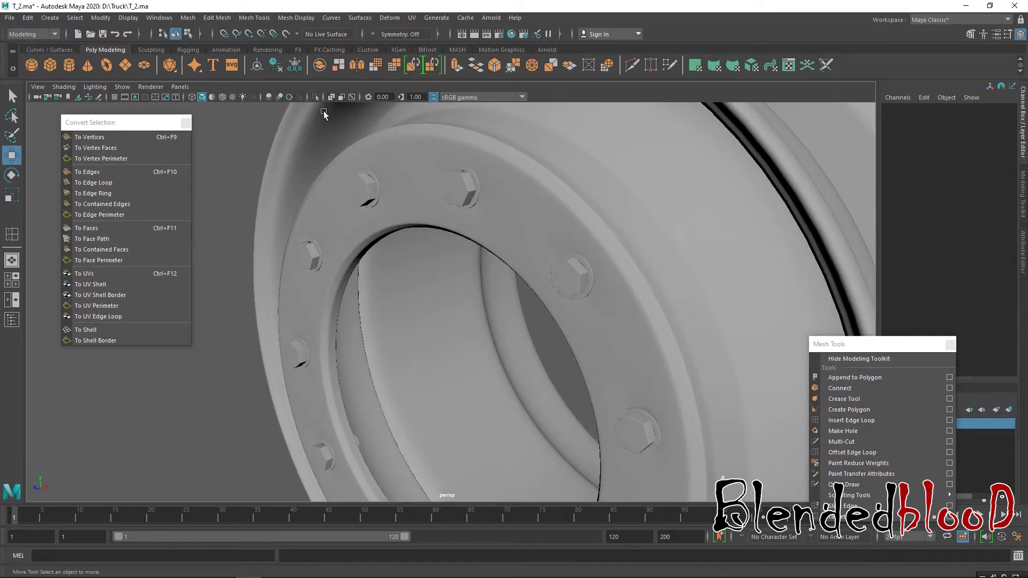
# Step: Show the wireframe over the shaded wheel and nudge the off-centre bottom bolt vertically onto its hole
pyautogui.click(222, 97)
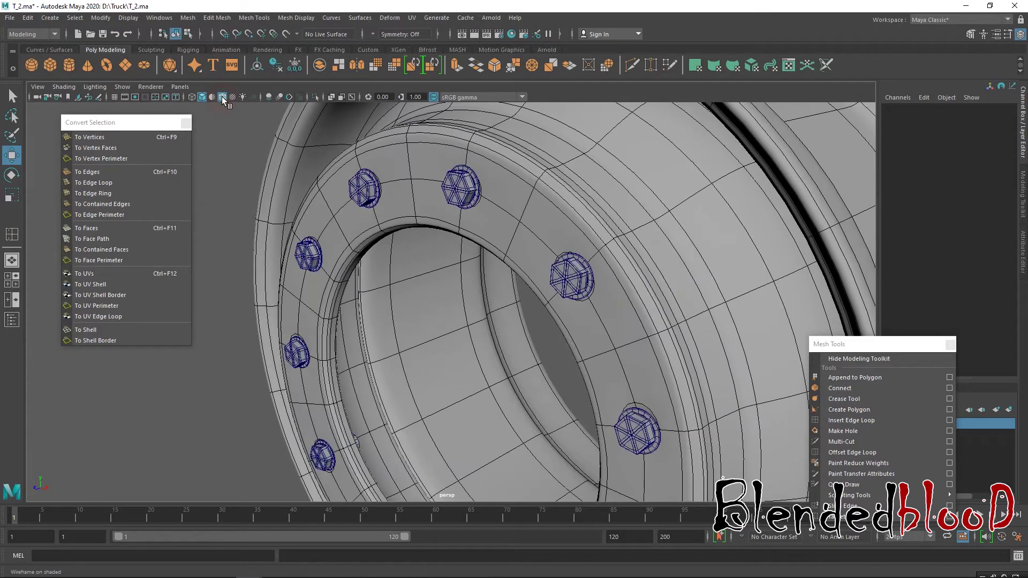
pyautogui.keyDown('alt'); pyautogui.moveTo(429, 238); pyautogui.dragTo(484, 358); pyautogui.keyUp('alt')
pyautogui.click(490, 358)
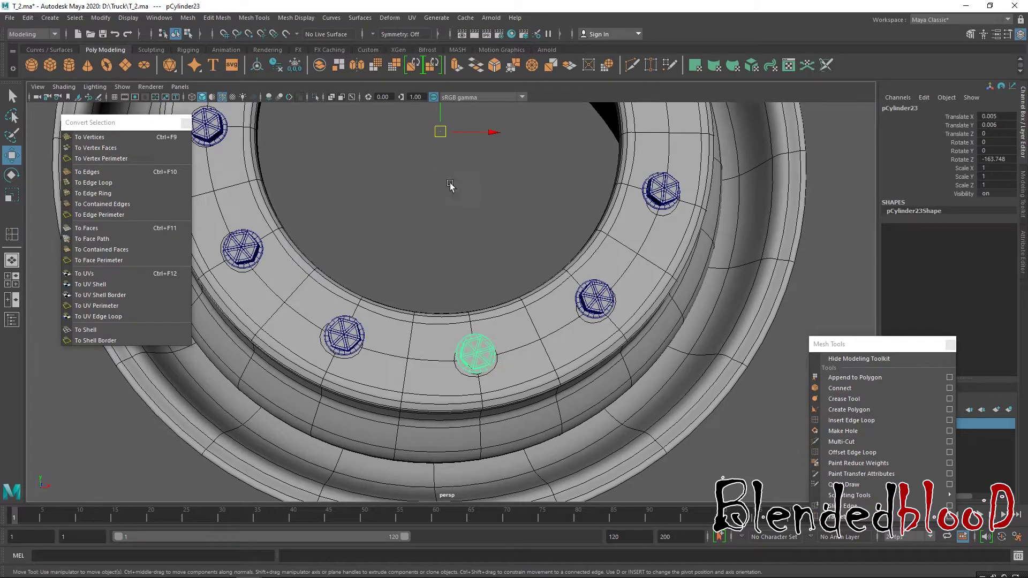
pyautogui.keyDown('alt'); pyautogui.moveTo(441, 170); pyautogui.dragTo(448, 188, button='middle'); pyautogui.keyUp('alt')
pyautogui.click(448, 119)
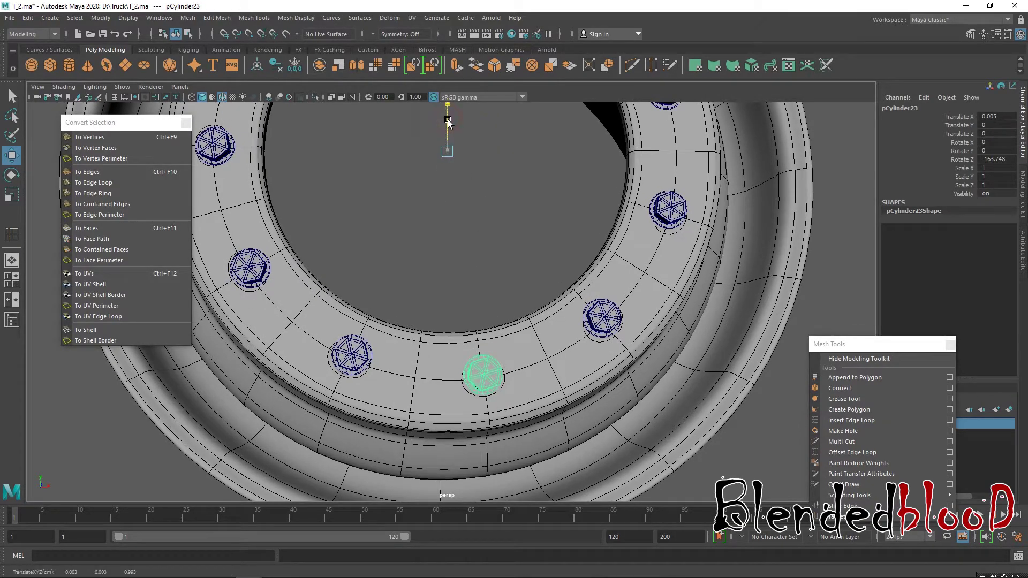
pyautogui.click(349, 354)
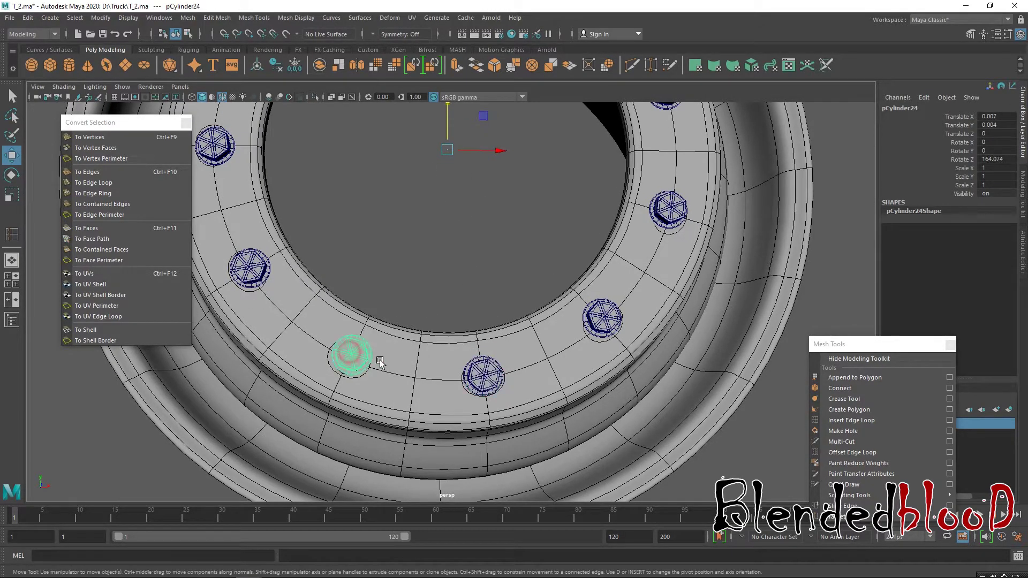
# Step: Select all the bolts around the hub together and centre their pivots
pyautogui.keyDown('alt'); pyautogui.moveTo(477, 369); pyautogui.dragTo(222, 155, button='right'); pyautogui.keyUp('alt')
pyautogui.moveTo(294, 132); pyautogui.dragTo(511, 335)
pyautogui.moveTo(321, 137); pyautogui.dragTo(610, 399)
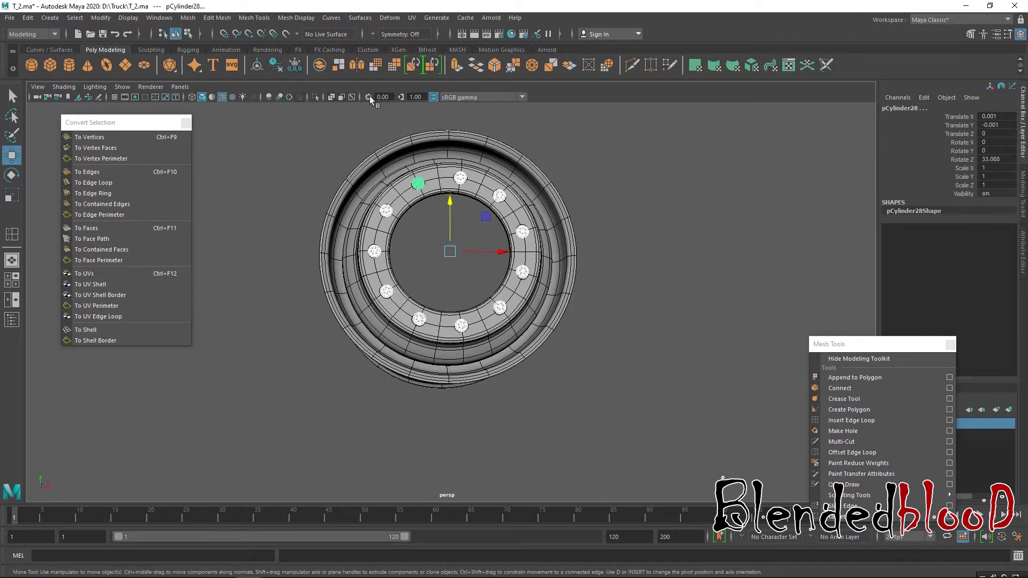
pyautogui.click(188, 19)
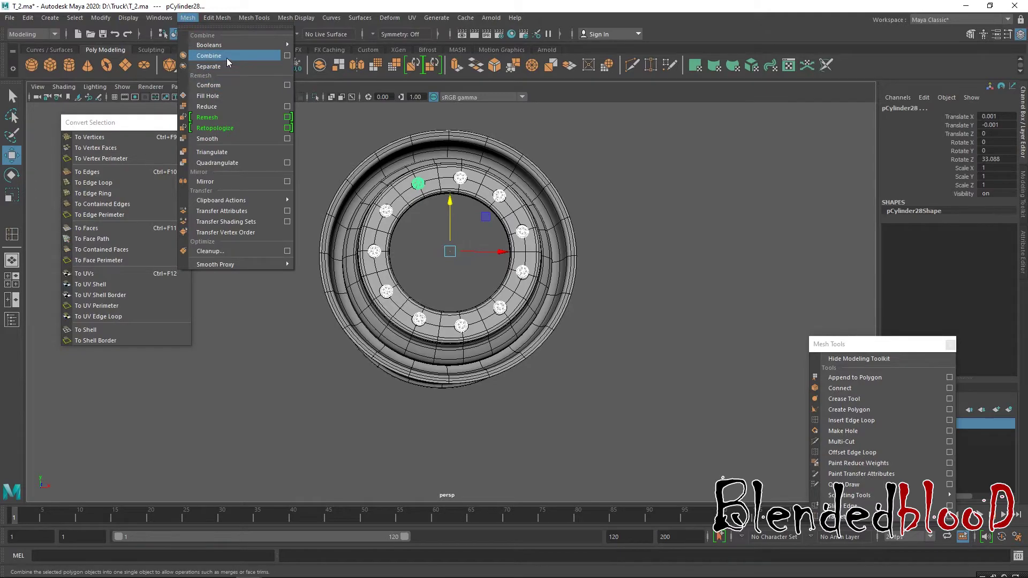
pyautogui.moveTo(100, 17)
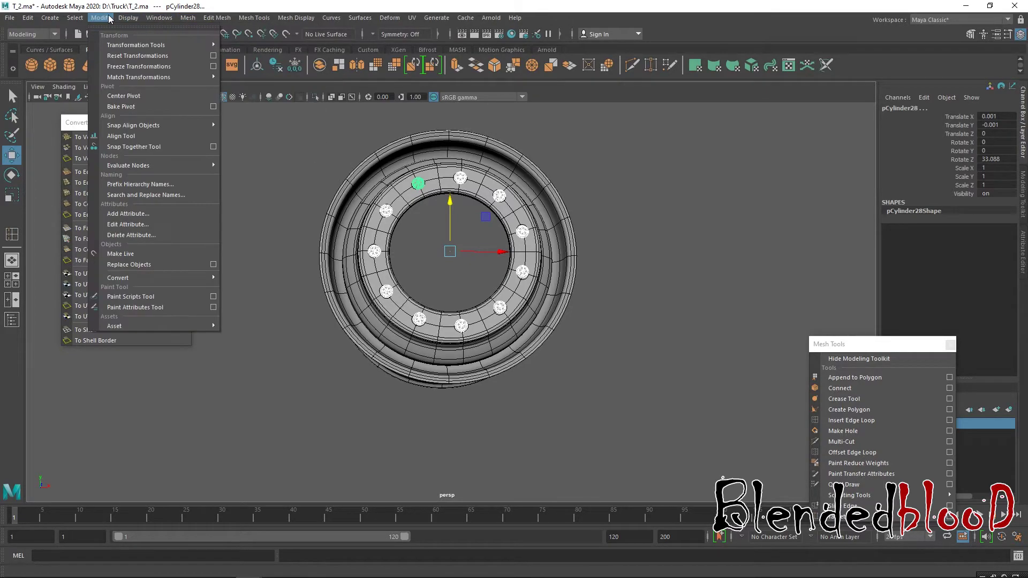
pyautogui.click(141, 97)
# Step: Nudge the hub's bottom and right bolts vertically over their holes, bringing the bottom-left one to about -0.007 and the upper-right one to about 0.013 in Y
pyautogui.scroll(5, 423, 316)
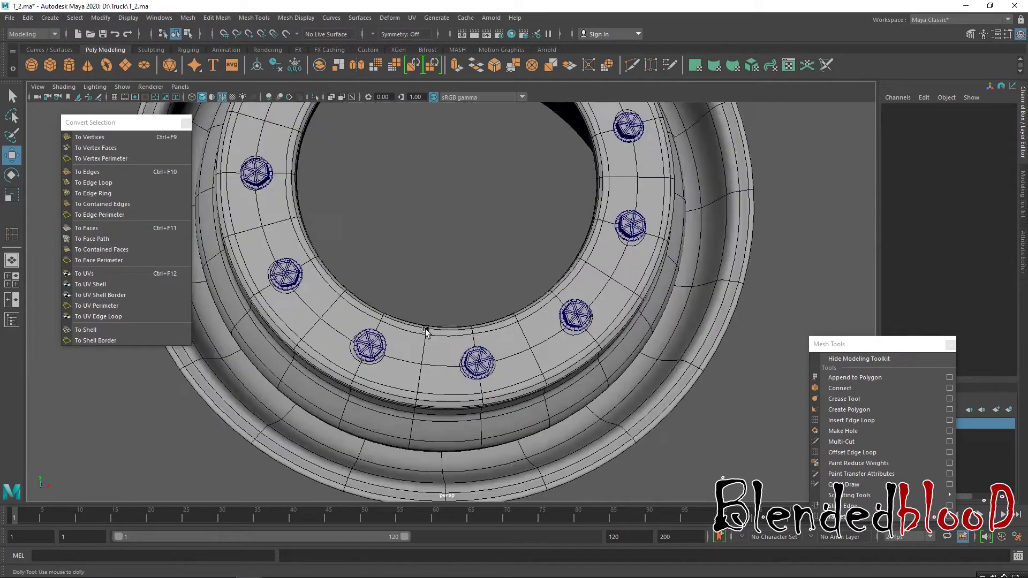
pyautogui.click(501, 392)
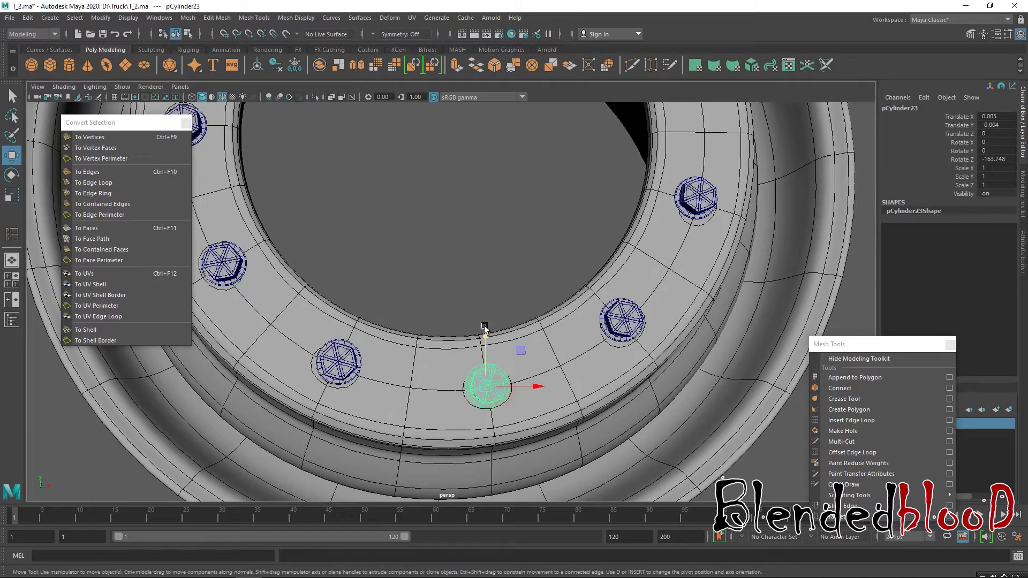
pyautogui.click(360, 365)
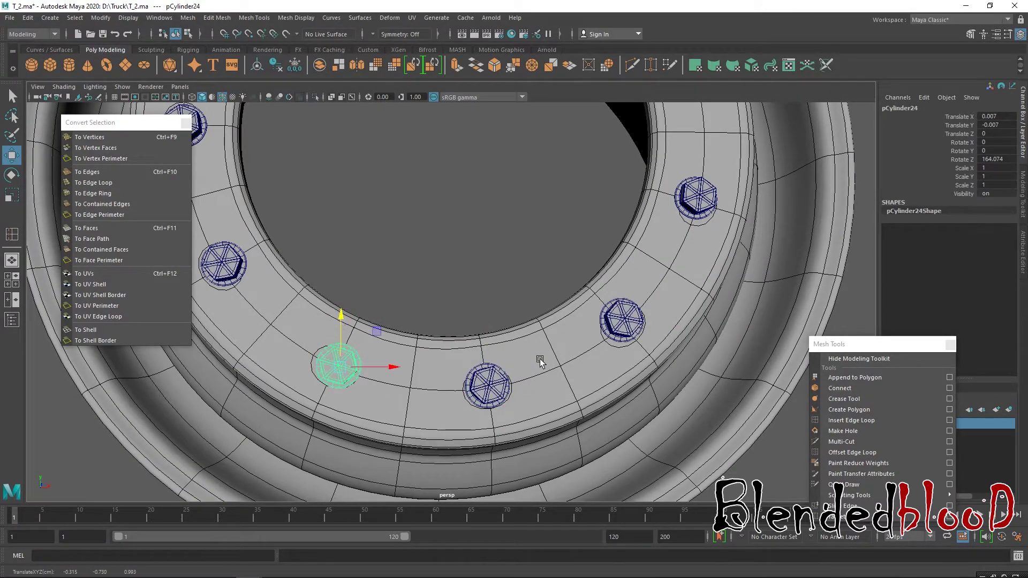
pyautogui.click(622, 321)
pyautogui.keyDown('alt'); pyautogui.moveTo(623, 321); pyautogui.dragTo(683, 271); pyautogui.keyUp('alt')
pyautogui.click(681, 271)
pyautogui.moveTo(681, 229); pyautogui.dragTo(678, 371)
pyautogui.click(644, 273)
pyautogui.moveTo(645, 217); pyautogui.dragTo(623, 266)
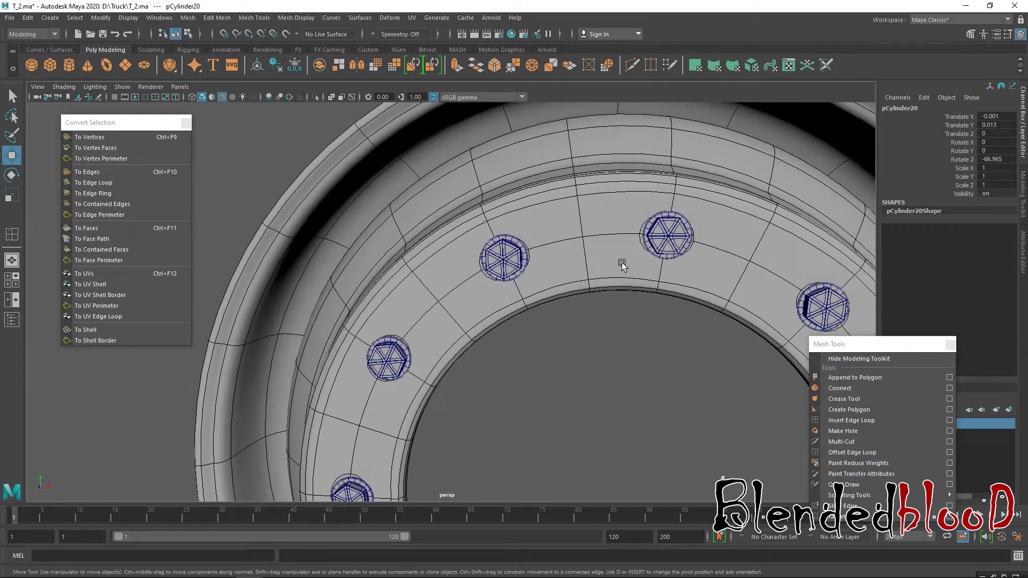
# Step: Shift the bolt at the hub's bottom left sideways onto its hole, to 0 in X
pyautogui.keyDown('alt'); pyautogui.moveTo(528, 289); pyautogui.dragTo(492, 244); pyautogui.keyUp('alt')
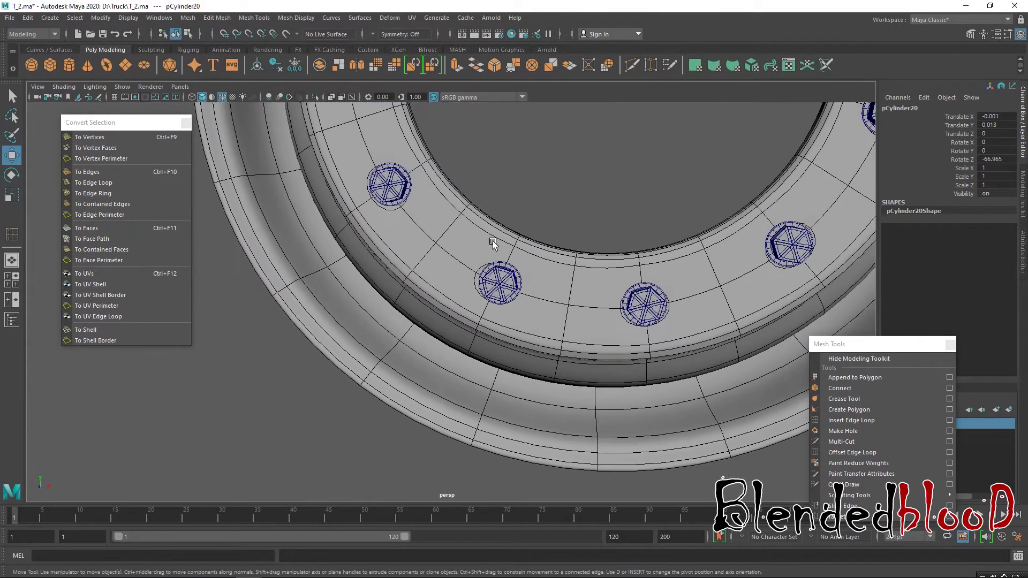
pyautogui.click(502, 276)
pyautogui.moveTo(551, 281); pyautogui.dragTo(548, 280)
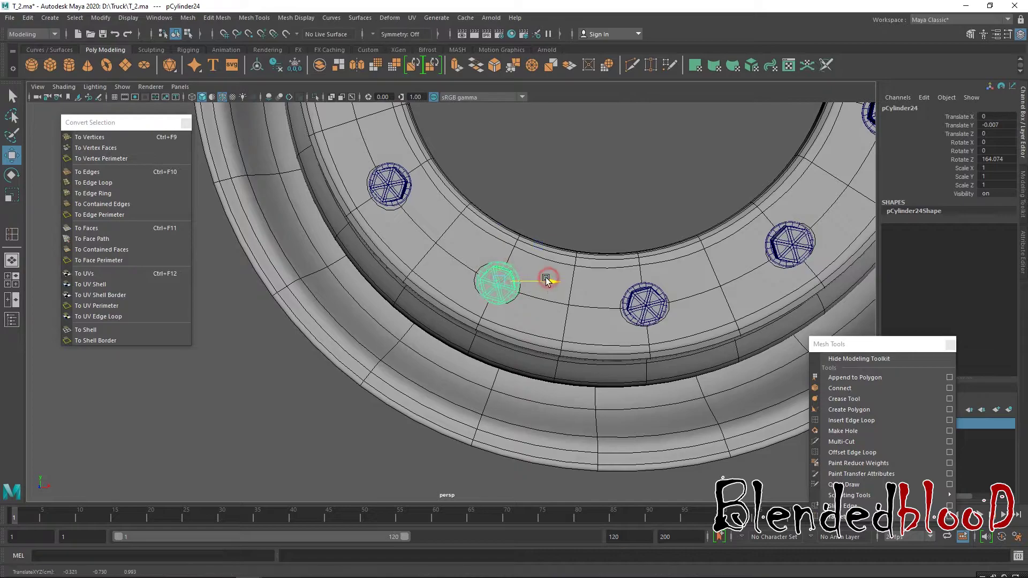
pyautogui.click(609, 210)
# Step: Hide the wireframe overlay and compare the bolted wheel with the truck reference image
pyautogui.scroll(-3, 611, 222)
pyautogui.keyDown('alt'); pyautogui.moveTo(613, 232); pyautogui.dragTo(423, 185); pyautogui.keyUp('alt')
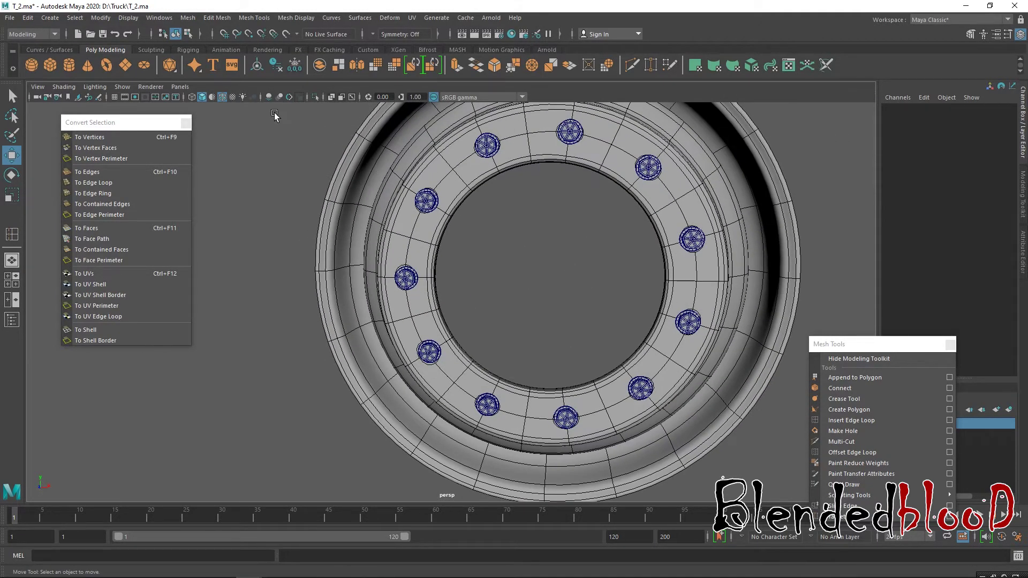
pyautogui.click(222, 97)
pyautogui.scroll(-3, 338, 235)
pyautogui.moveTo(338, 236)
pyautogui.keyDown('alt'); pyautogui.mouseDown()
pyautogui.moveTo(407, 268)
pyautogui.moveTo(375, 264)
pyautogui.moveTo(437, 273)
pyautogui.moveTo(360, 301)
pyautogui.moveTo(394, 297)
pyautogui.mouseUp(); pyautogui.keyUp('alt')
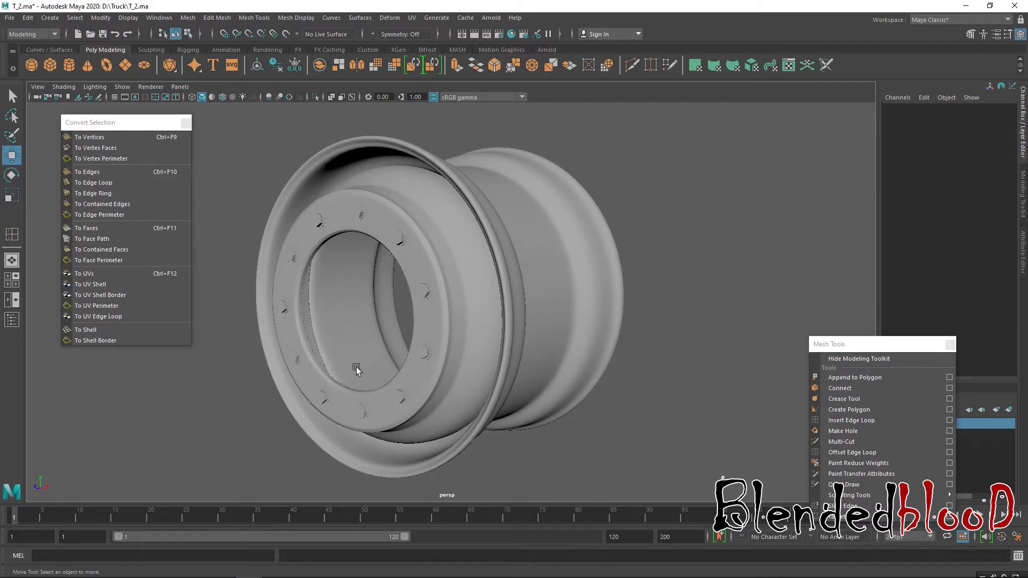
pyautogui.hotkey('alt', 'Tab')
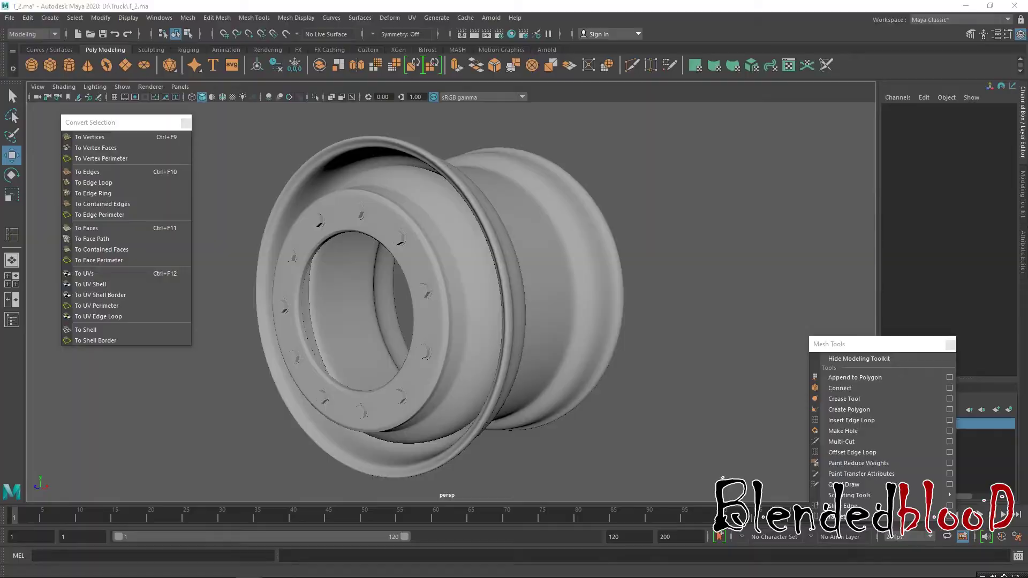
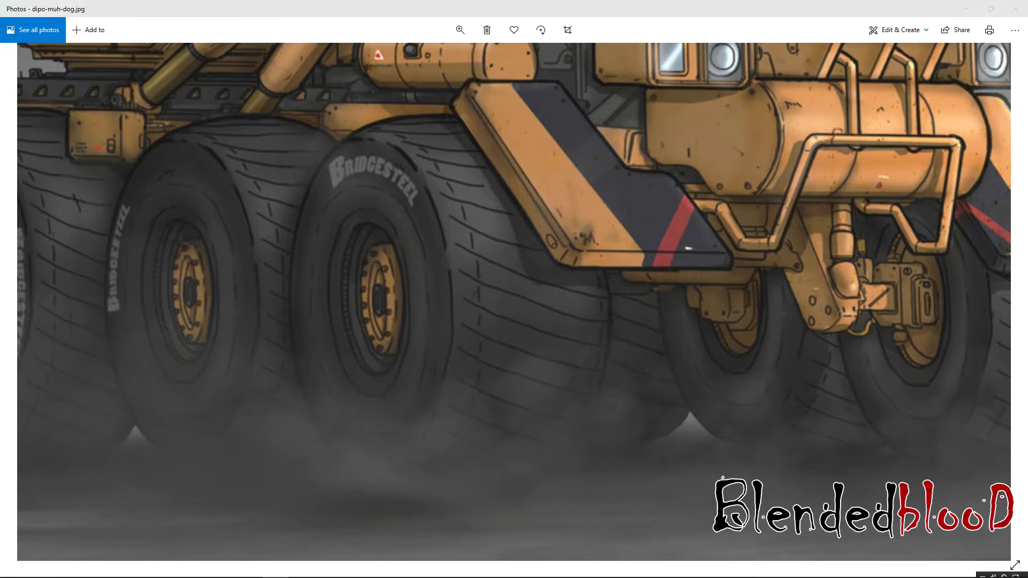
pyautogui.hotkey('alt', 'Tab')
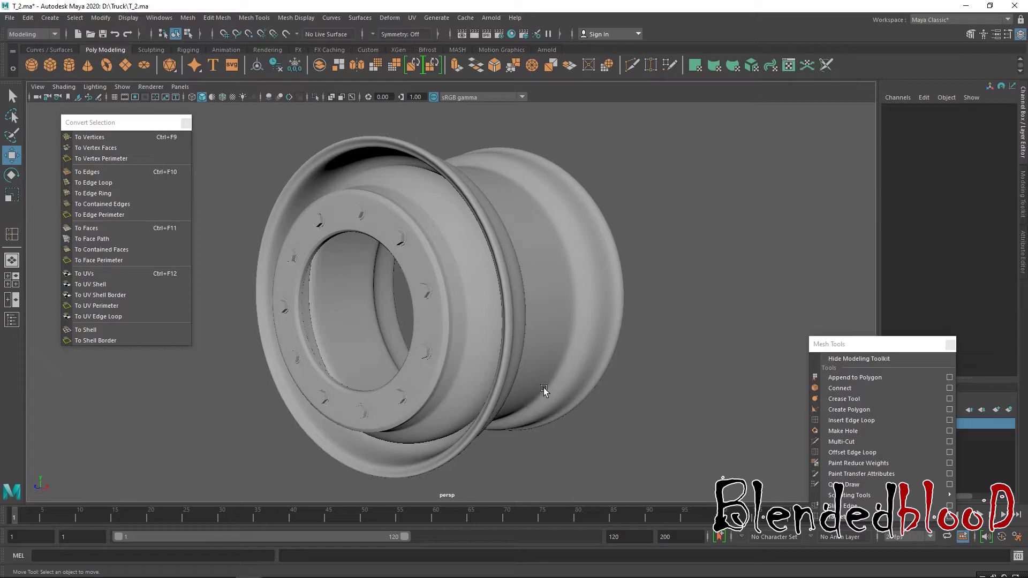
# Step: Create a polygon cylinder at the wheel's centre with 12 axis subdivisions
pyautogui.moveTo(649, 350)
pyautogui.keyDown('alt'); pyautogui.mouseDown()
pyautogui.moveTo(638, 345)
pyautogui.moveTo(653, 340)
pyautogui.mouseUp(); pyautogui.keyUp('alt')
pyautogui.click(828, 346)
pyautogui.moveTo(827, 345); pyautogui.dragTo(789, 483)
pyautogui.keyDown('alt'); pyautogui.moveTo(633, 287); pyautogui.dragTo(715, 289); pyautogui.keyUp('alt')
pyautogui.keyDown('alt'); pyautogui.moveTo(705, 328); pyautogui.dragTo(647, 305); pyautogui.keyUp('alt')
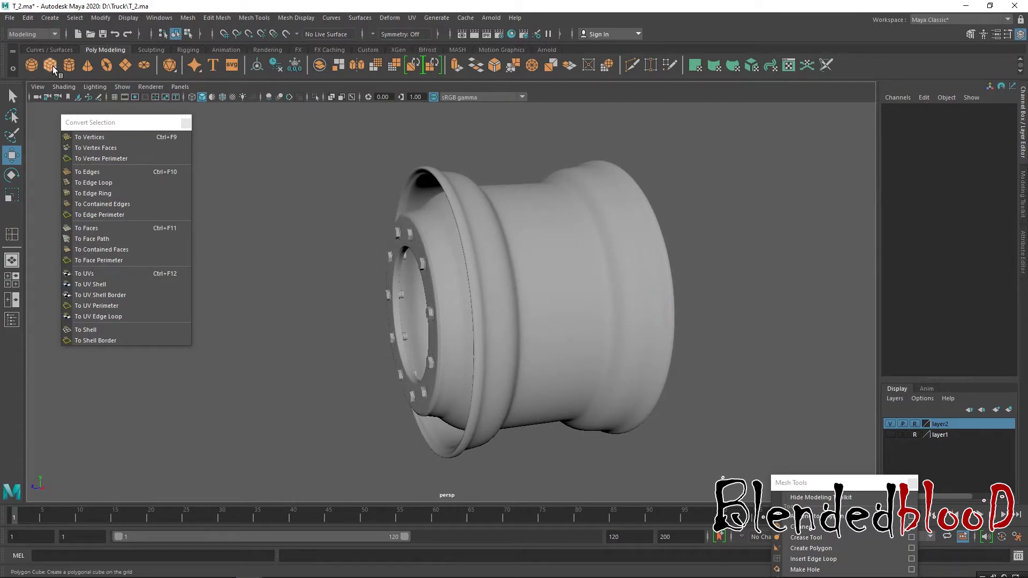
pyautogui.click(69, 64)
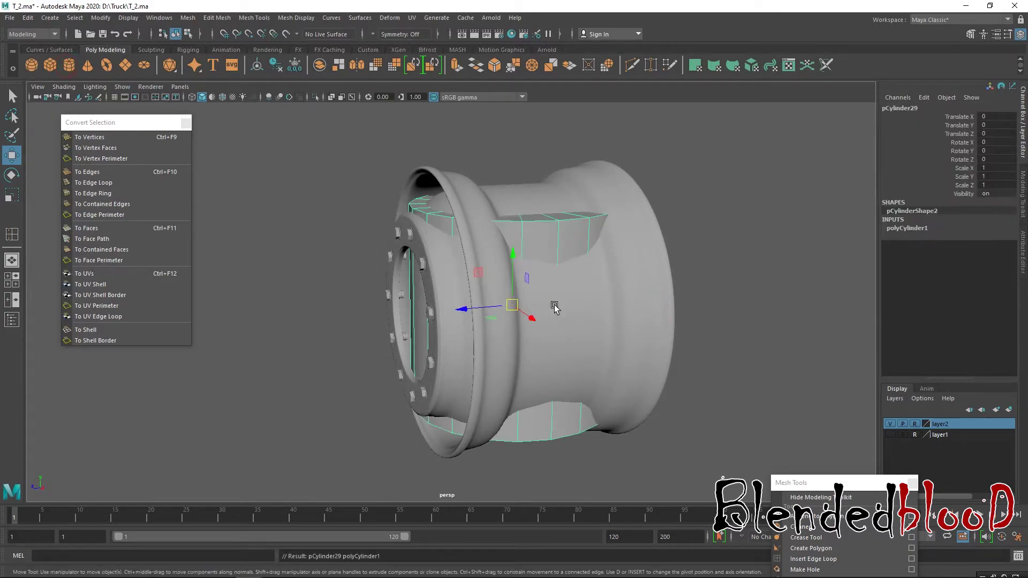
pyautogui.click(898, 229)
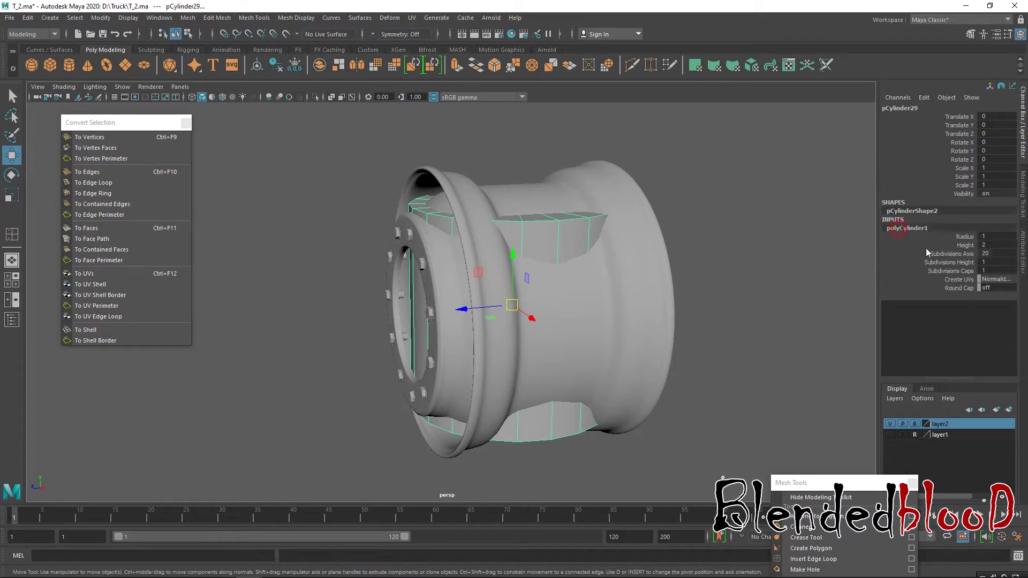
pyautogui.click(996, 255)
pyautogui.write('12')
pyautogui.press('Return')
pyautogui.moveTo(635, 327); pyautogui.dragTo(635, 327, button='middle')
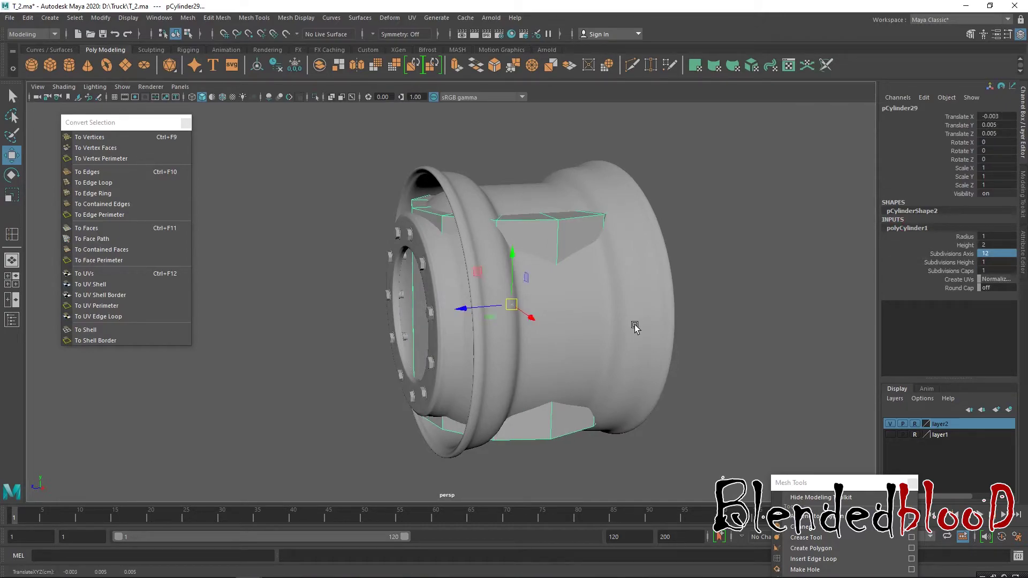
# Step: Rotate the new cylinder 90° in X so its caps face the front of the wheel
pyautogui.press('space')
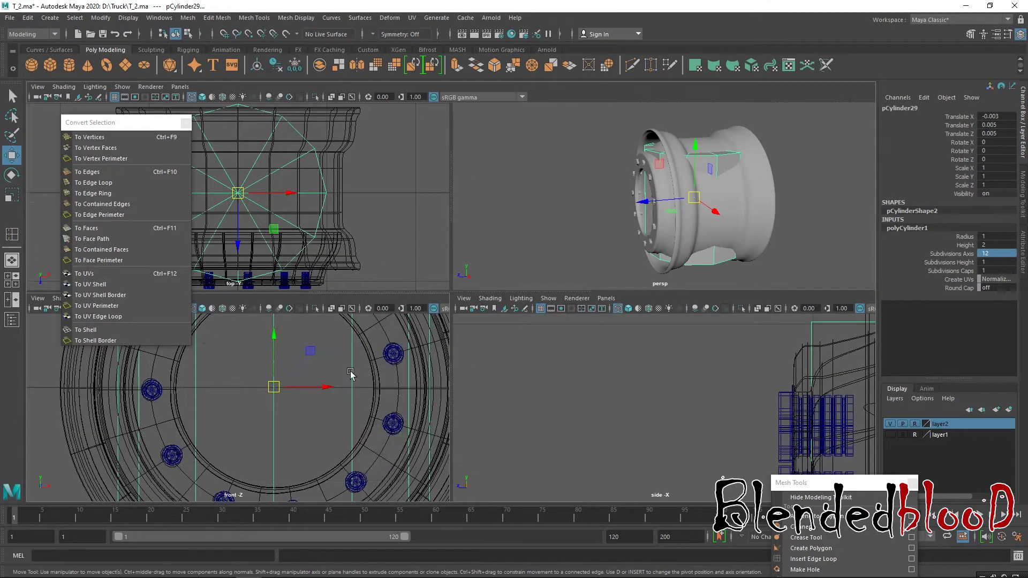
pyautogui.press('space')
pyautogui.press('e')
pyautogui.moveTo(466, 269); pyautogui.dragTo(468, 326)
pyautogui.click(998, 146)
pyautogui.write('90')
pyautogui.press('Return')
pyautogui.scroll(6, 530, 292)
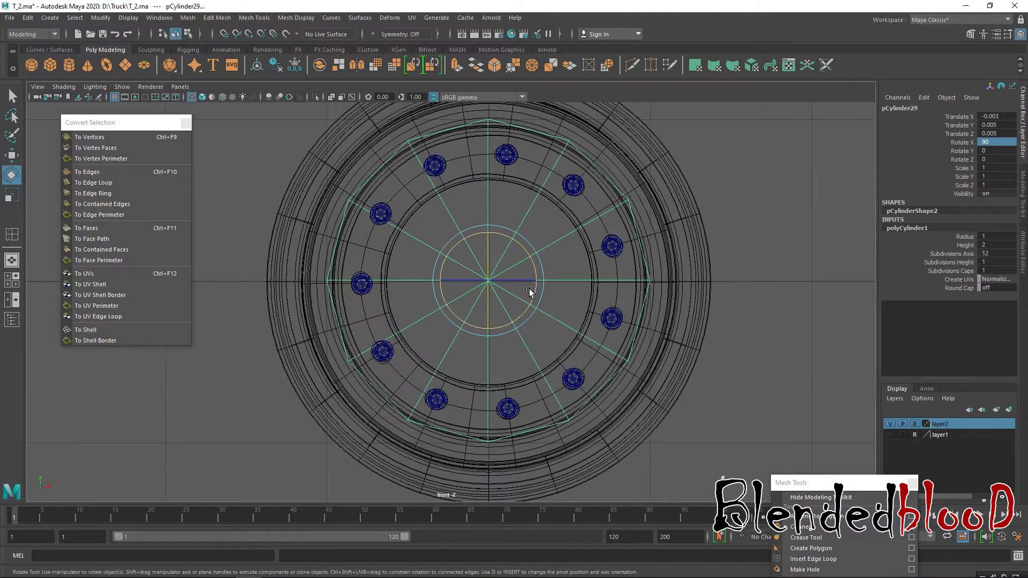
# Step: Scale the cylinder uniformly to about 0.616 so it fits inside the hub's central opening
pyautogui.press('r')
pyautogui.moveTo(510, 278); pyautogui.dragTo(367, 248)
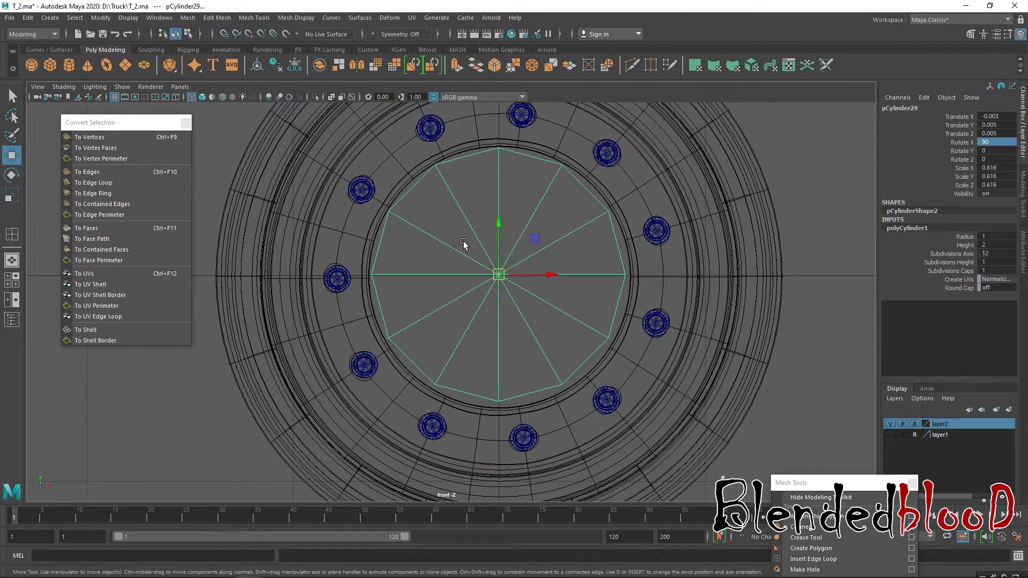
pyautogui.press('w')
# Step: Move the cylinder along Z out of the hub so it sits in front of the wheel
pyautogui.press('space')
pyautogui.press('space')
pyautogui.keyDown('alt'); pyautogui.moveTo(530, 256); pyautogui.dragTo(569, 279); pyautogui.keyUp('alt')
pyautogui.scroll(4, 517, 308)
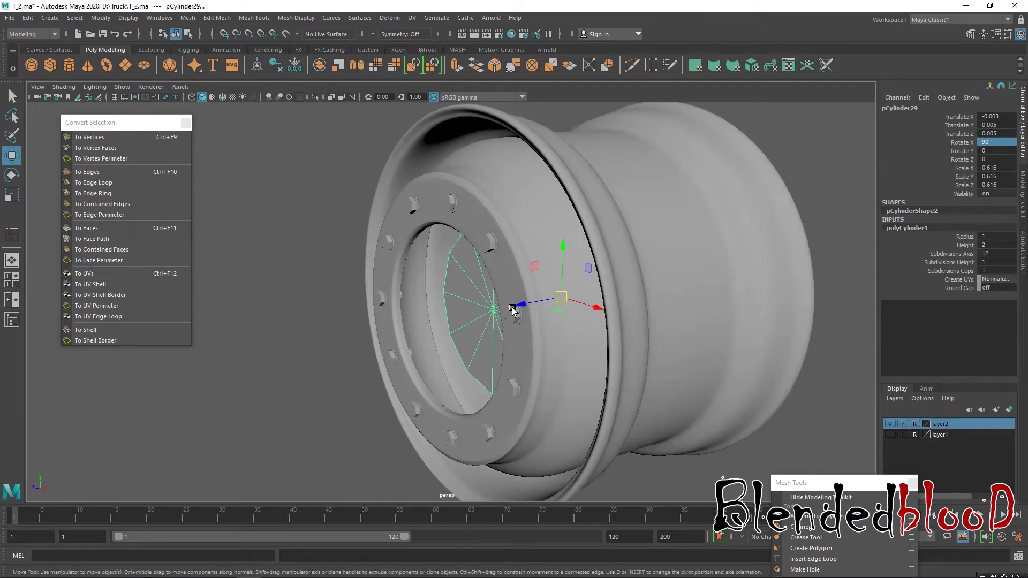
pyautogui.moveTo(530, 309)
pyautogui.mouseDown()
pyautogui.moveTo(471, 327)
pyautogui.moveTo(538, 320)
pyautogui.moveTo(504, 320)
pyautogui.moveTo(521, 320)
pyautogui.moveTo(507, 317)
pyautogui.moveTo(509, 294)
pyautogui.moveTo(396, 313)
pyautogui.moveTo(230, 375)
pyautogui.moveTo(580, 287)
pyautogui.moveTo(426, 268)
pyautogui.moveTo(535, 305)
pyautogui.mouseUp()
# Step: Delete the cap faces on the cylinder's end facing the wheel
pyautogui.moveTo(495, 273); pyautogui.dragTo(444, 273, button='right')
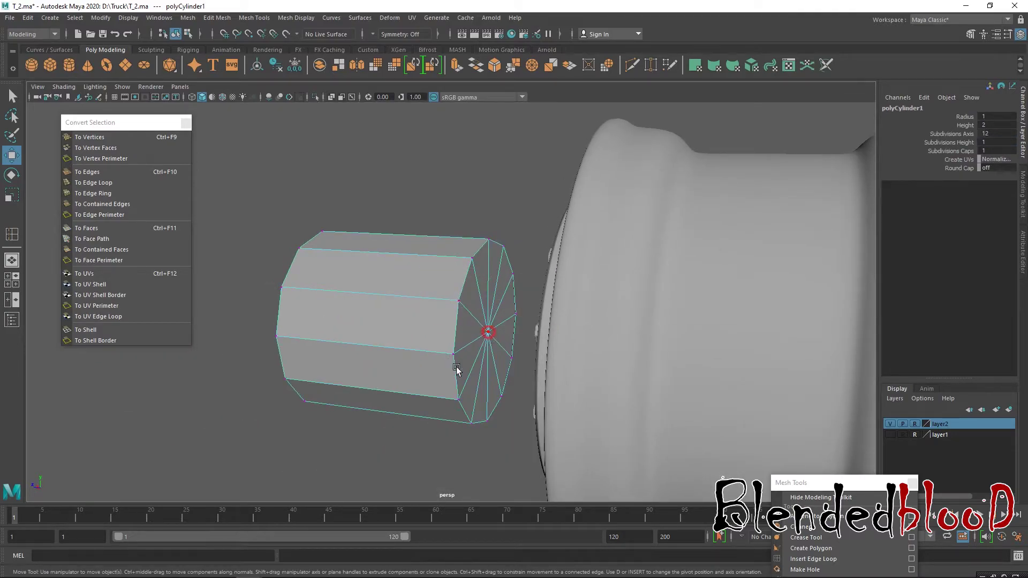
pyautogui.click(487, 333)
pyautogui.click(97, 229)
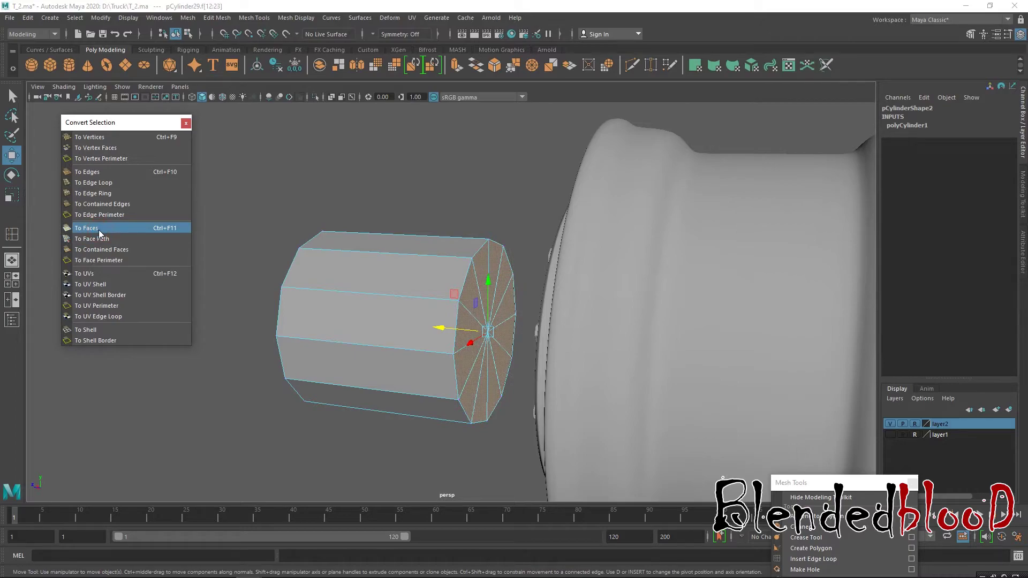
pyautogui.press('Delete')
# Step: Insert an edge loop around the cylinder's side, a little over a third of its length from the front cap
pyautogui.moveTo(369, 267)
pyautogui.keyDown('alt'); pyautogui.mouseDown()
pyautogui.moveTo(401, 271)
pyautogui.moveTo(370, 272)
pyautogui.mouseUp(); pyautogui.keyUp('alt')
pyautogui.moveTo(842, 483); pyautogui.dragTo(897, 305)
pyautogui.keyDown('alt'); pyautogui.moveTo(648, 301); pyautogui.dragTo(578, 351); pyautogui.keyUp('alt')
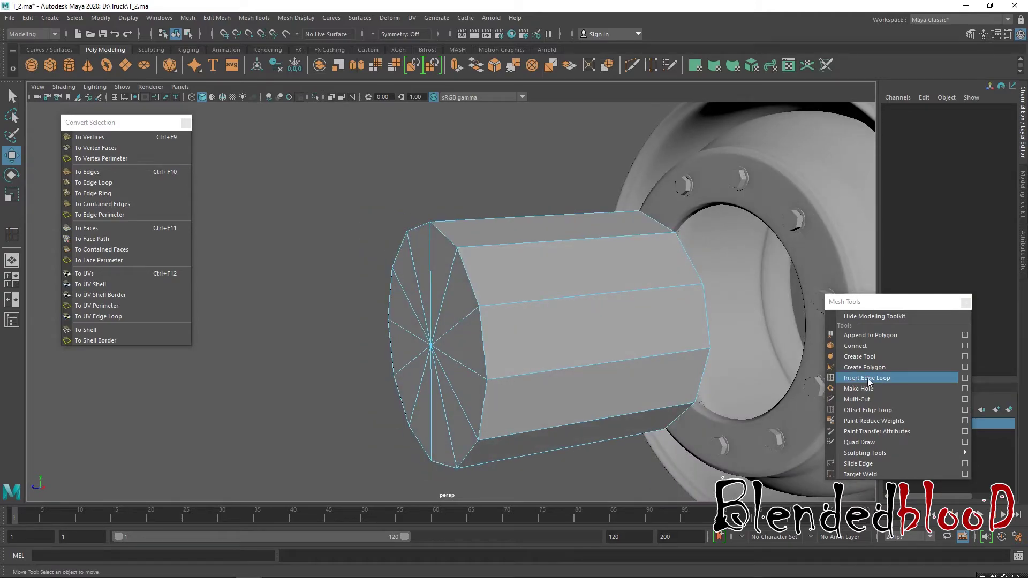
pyautogui.click(867, 378)
pyautogui.moveTo(539, 299); pyautogui.dragTo(561, 299)
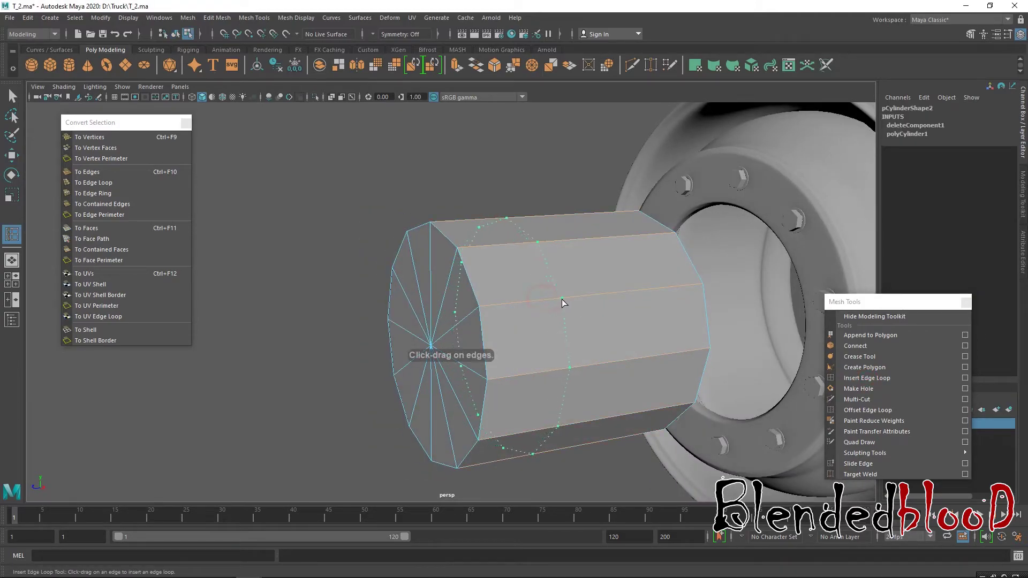
# Step: Scale up the cylinder's open-end edge loop and move it towards the front cap to form a flange
pyautogui.press('w')
pyautogui.doubleClick(689, 259)
pyautogui.press('r')
pyautogui.moveTo(646, 317); pyautogui.dragTo(643, 379)
pyautogui.press('w')
pyautogui.moveTo(602, 333); pyautogui.dragTo(477, 358)
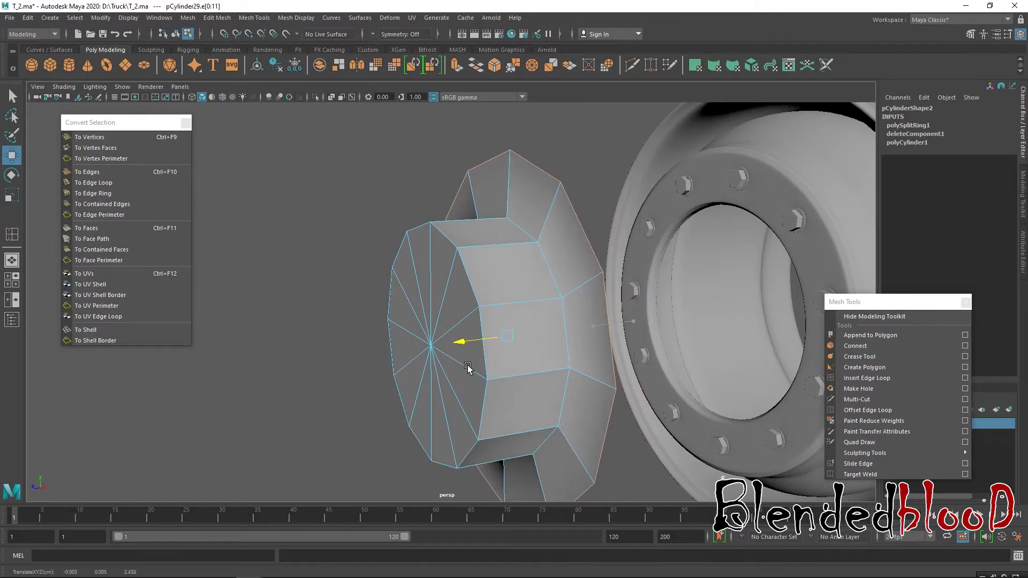
# Step: Flatten the flange's inner and outer edge loops into one plane along the cylinder's axis, and switch to the truck reference image in Photos
pyautogui.keyDown('alt'); pyautogui.moveTo(557, 356); pyautogui.dragTo(574, 312); pyautogui.keyUp('alt')
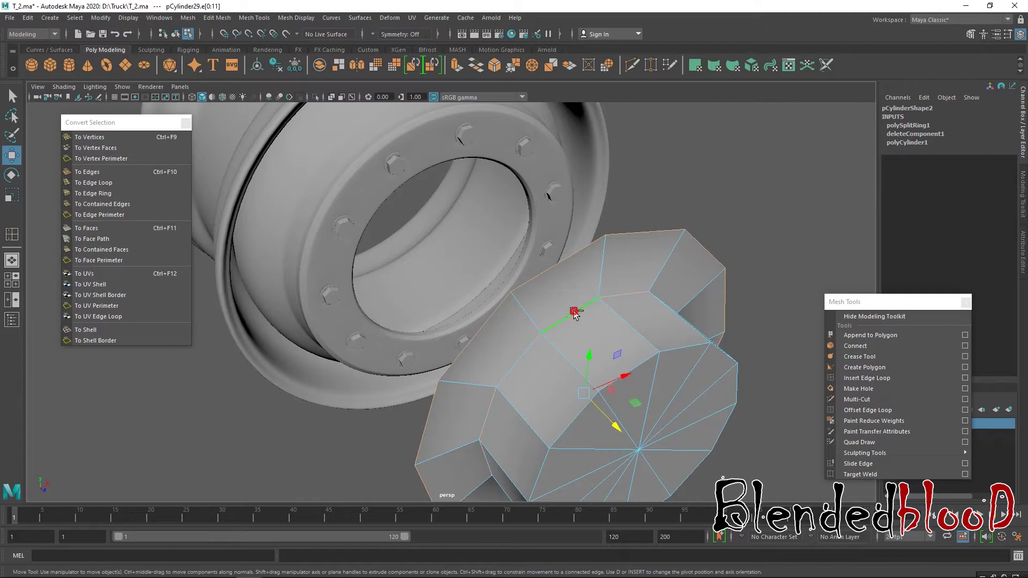
pyautogui.press('r')
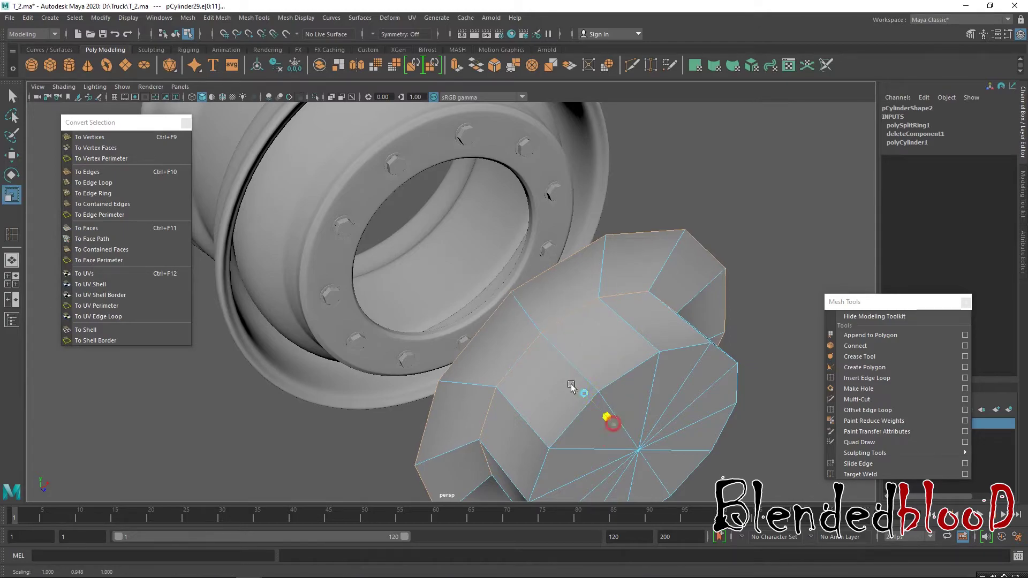
pyautogui.press('w')
pyautogui.keyDown('alt'); pyautogui.moveTo(563, 335); pyautogui.dragTo(376, 271); pyautogui.keyUp('alt')
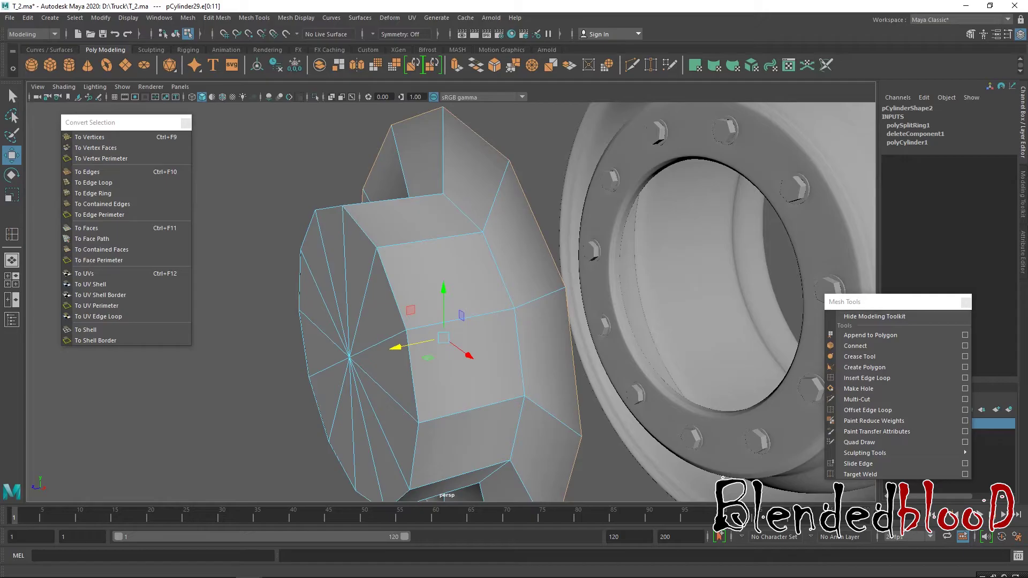
pyautogui.hotkey('alt', 'Tab')
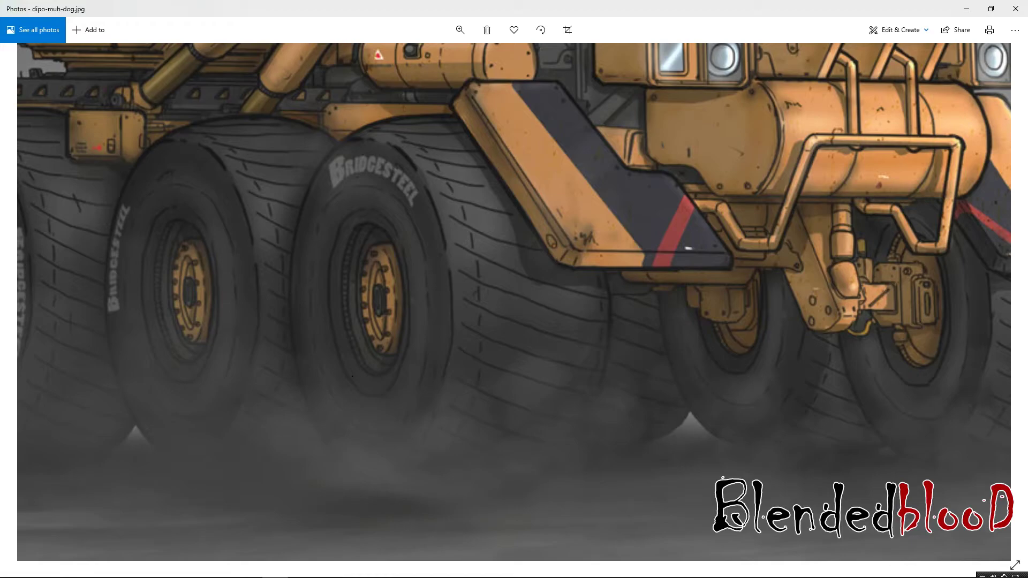
# Step: Switch back to Maya and flatten the flange's faces along the cylinder's axis
pyautogui.hotkey('alt', 'Tab')
pyautogui.keyDown('alt'); pyautogui.moveTo(470, 374); pyautogui.dragTo(517, 308); pyautogui.keyUp('alt')
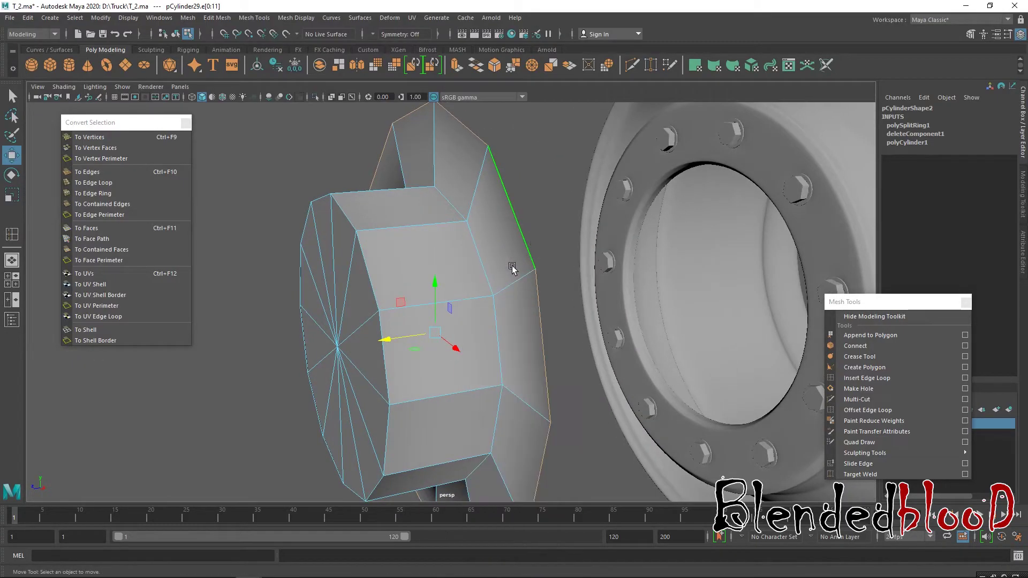
pyautogui.hotkey('ctrl', 'F11')
pyautogui.press('r')
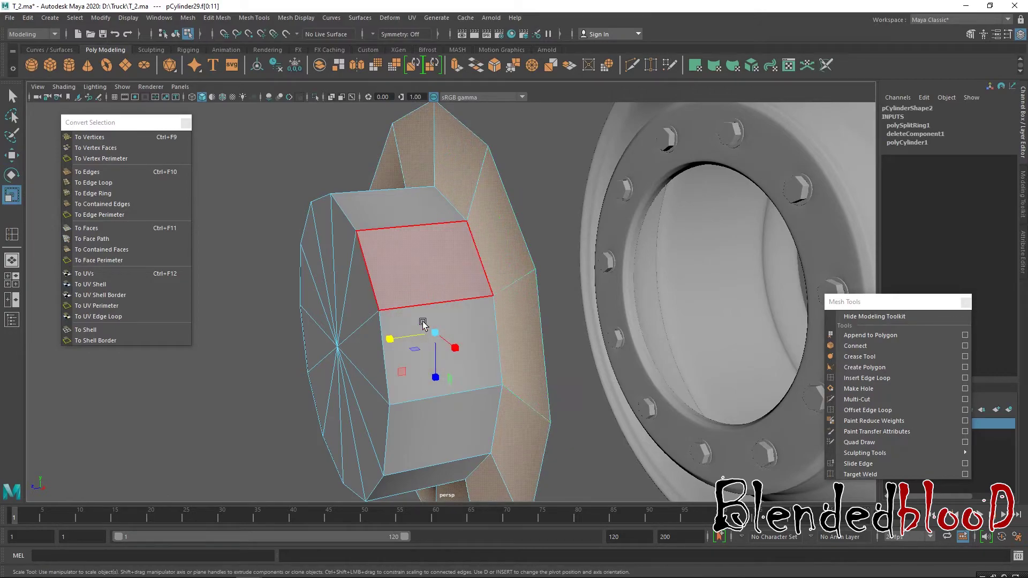
pyautogui.moveTo(388, 338); pyautogui.dragTo(423, 335)
# Step: Move the whole flanged cylinder along its axis into the wheel's centre hole
pyautogui.moveTo(463, 220); pyautogui.dragTo(526, 177, button='right')
pyautogui.click(528, 198)
pyautogui.click(476, 229)
pyautogui.moveTo(452, 275); pyautogui.dragTo(493, 245, button='right')
pyautogui.press('w')
pyautogui.moveTo(432, 335); pyautogui.dragTo(596, 310)
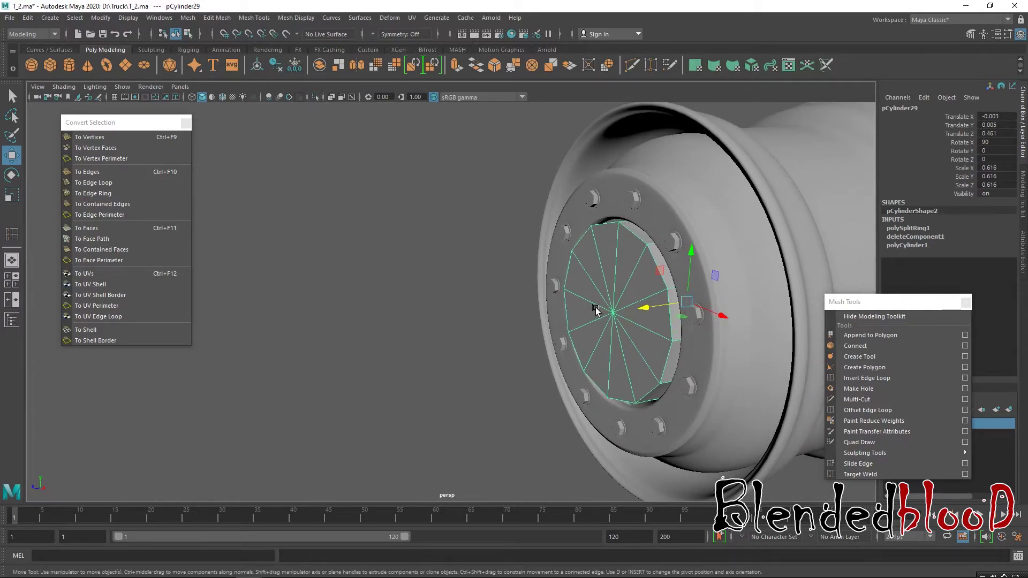
# Step: Scale the hub cylinder down uniformly to about 0.398 and shift it along its axis to a Translate Z of about 0.686
pyautogui.press('r')
pyautogui.moveTo(686, 304); pyautogui.dragTo(661, 335)
pyautogui.press('w')
pyautogui.press('r')
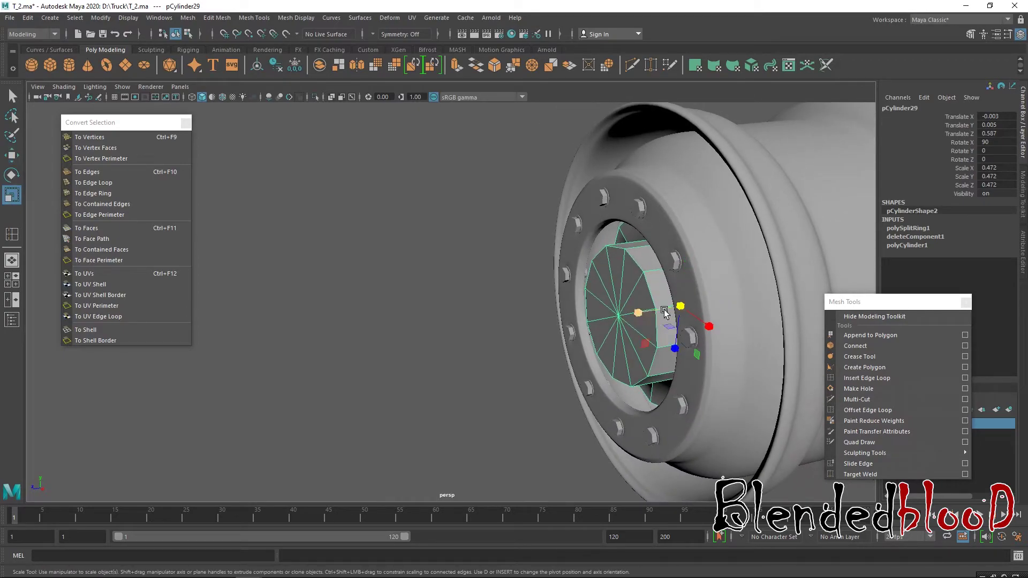
pyautogui.moveTo(679, 307); pyautogui.dragTo(593, 321)
pyautogui.press('w')
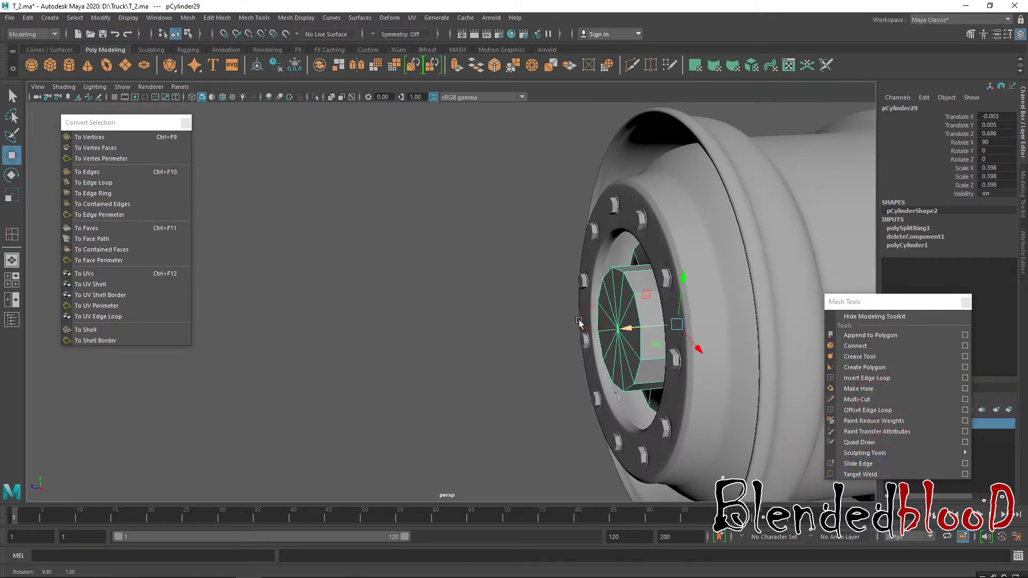
# Step: Select the ring of flange faces and move it slightly outward along the hub's axis
pyautogui.moveTo(632, 258); pyautogui.dragTo(631, 278, button='right')
pyautogui.click(635, 254)
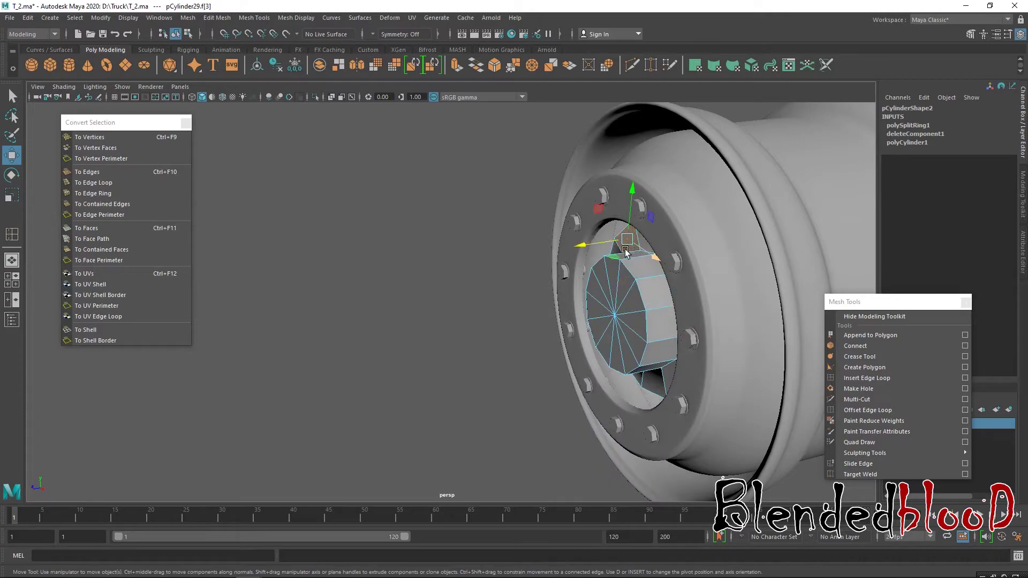
pyautogui.hotkey('ctrl', 'z')
pyautogui.moveTo(607, 322)
pyautogui.mouseDown()
pyautogui.moveTo(570, 327)
pyautogui.moveTo(590, 328)
pyautogui.mouseUp()
# Step: Scale up the flange's outer edge loop until it extends past the ring of bolts and closes the wheel's centre hole
pyautogui.moveTo(621, 242); pyautogui.dragTo(606, 234, button='right')
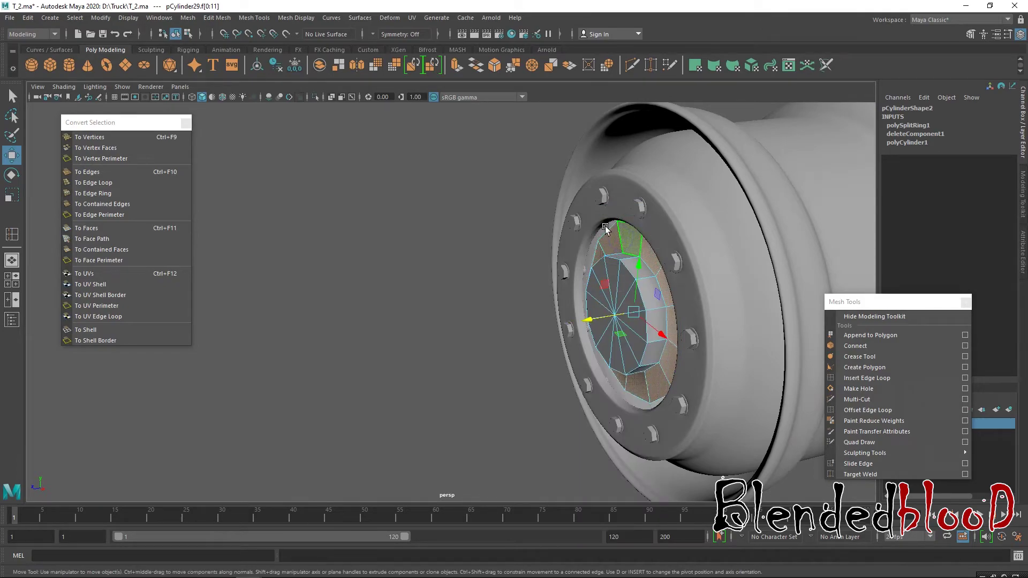
pyautogui.doubleClick(608, 234)
pyautogui.press('r')
pyautogui.moveTo(635, 319); pyautogui.dragTo(668, 365)
pyautogui.moveTo(644, 316); pyautogui.dragTo(660, 348)
pyautogui.press('w')
pyautogui.press('space')
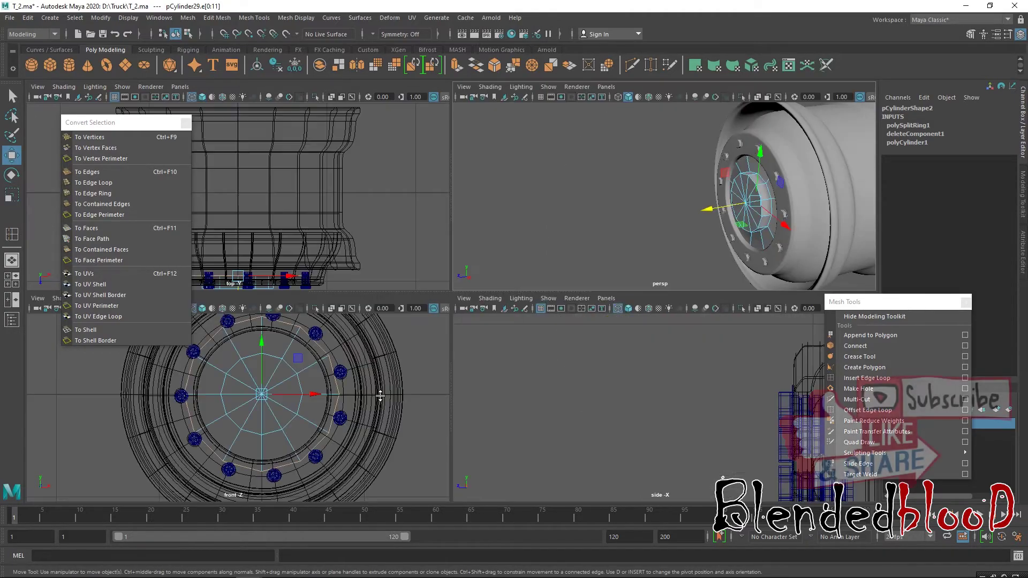
pyautogui.press('space')
pyautogui.press('r')
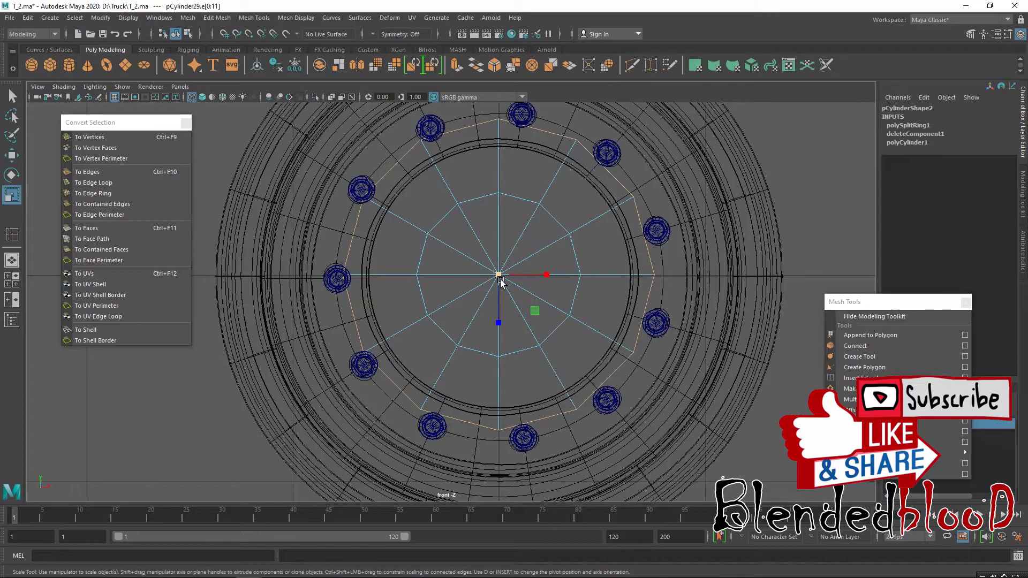
pyautogui.moveTo(500, 276); pyautogui.dragTo(562, 383)
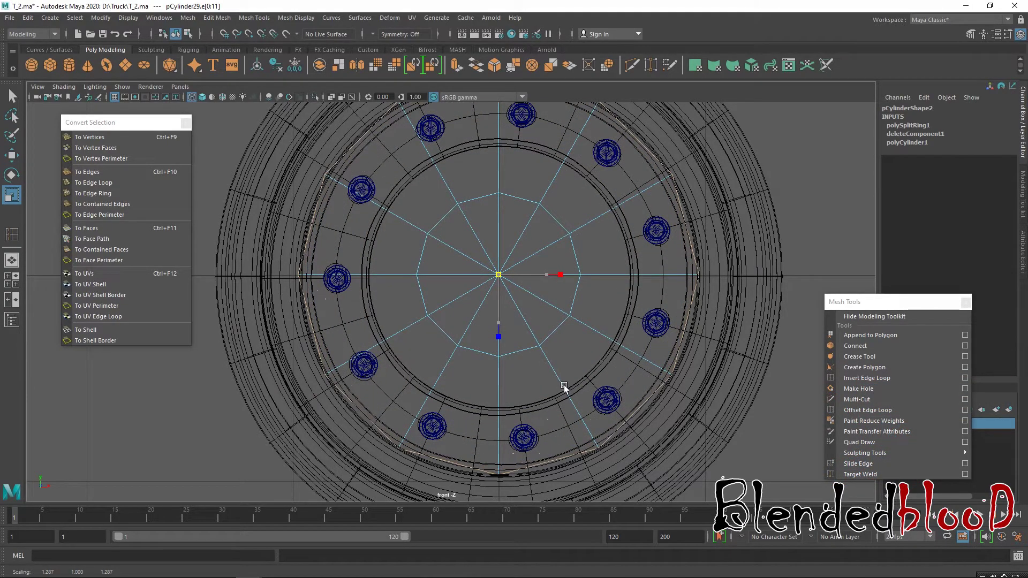
pyautogui.press('space')
pyautogui.press('space')
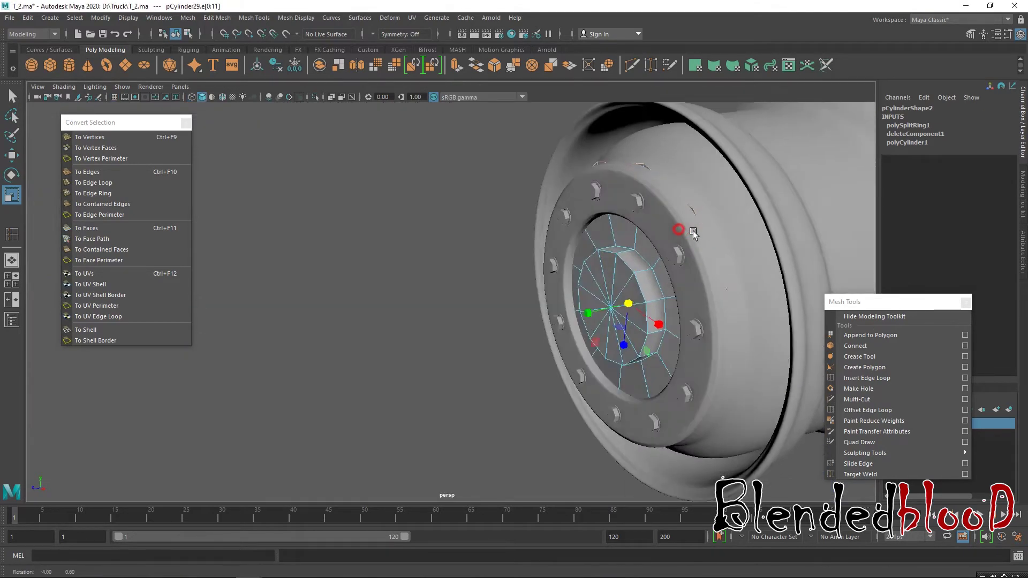
# Step: Scale the hub's front cap edge loop down to about 0.86 to taper the side
pyautogui.scroll(3, 664, 204)
pyautogui.moveTo(612, 296); pyautogui.dragTo(593, 312)
pyautogui.press('w')
pyautogui.keyDown('alt'); pyautogui.moveTo(593, 312); pyautogui.dragTo(637, 331, button='right'); pyautogui.keyUp('alt')
pyautogui.moveTo(648, 262); pyautogui.dragTo(627, 252, button='right')
pyautogui.click(666, 257)
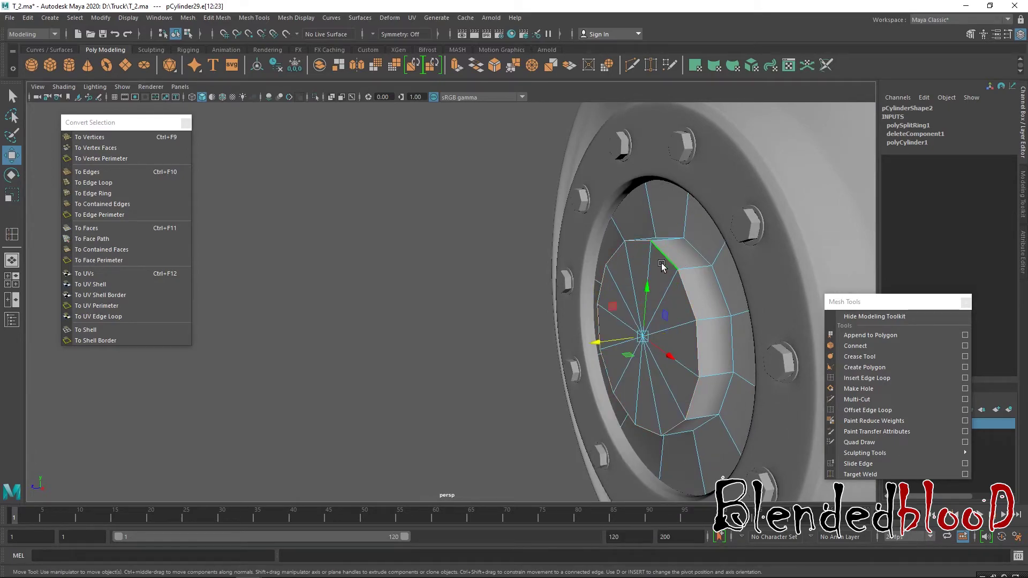
pyautogui.press('r')
pyautogui.moveTo(644, 339); pyautogui.dragTo(623, 324)
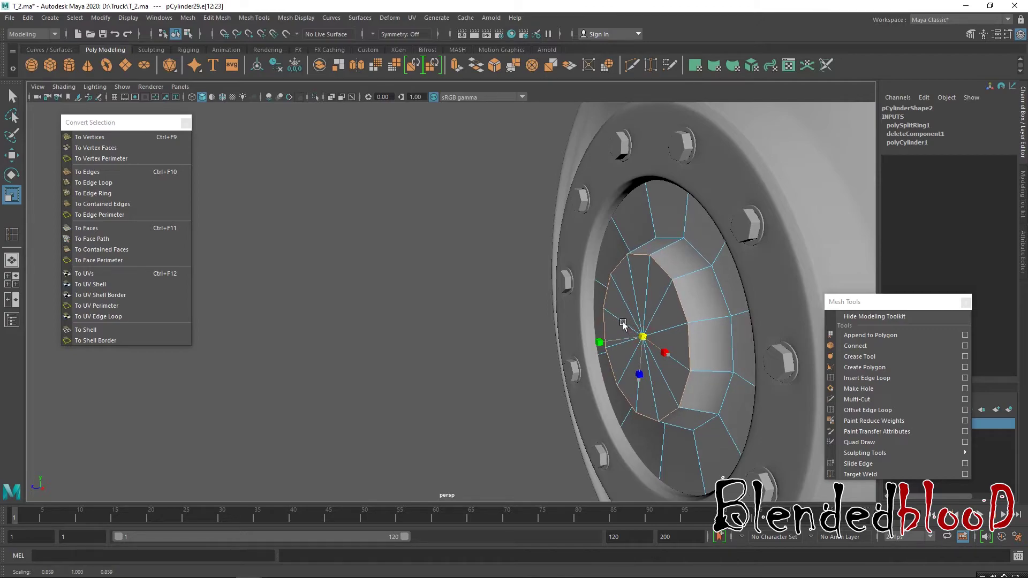
pyautogui.press('w')
# Step: Insert two supporting edge loops beside the corner where the hub's side meets the flange
pyautogui.click(866, 378)
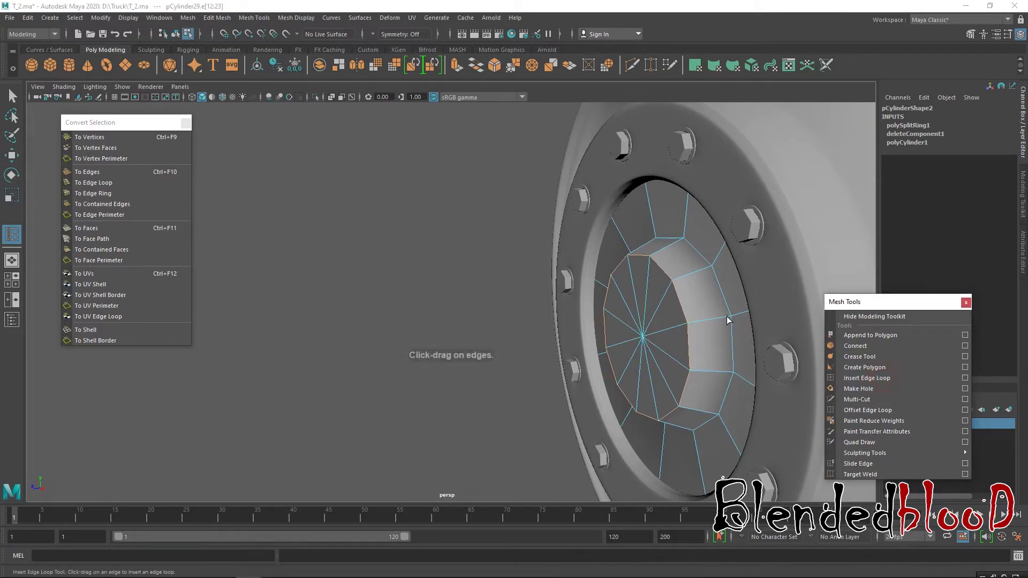
pyautogui.moveTo(736, 314); pyautogui.dragTo(648, 304)
pyautogui.press('w')
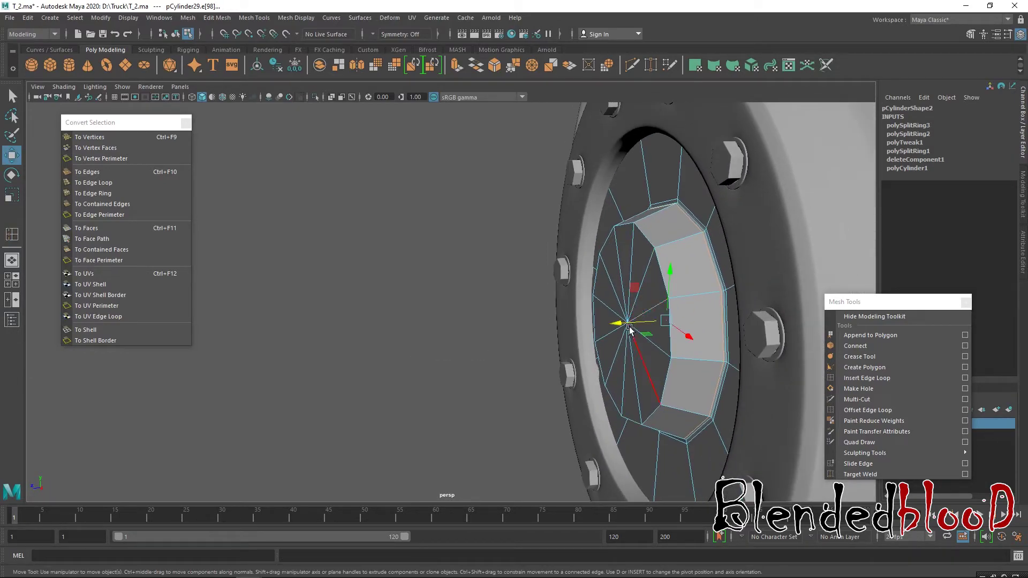
# Step: Scale the front cap's edge loop up slightly to lessen the taper, and check the truck reference image in Photos
pyautogui.moveTo(629, 336); pyautogui.dragTo(630, 249, button='right')
pyautogui.press('r')
pyautogui.moveTo(628, 326); pyautogui.dragTo(503, 429)
pyautogui.press('w')
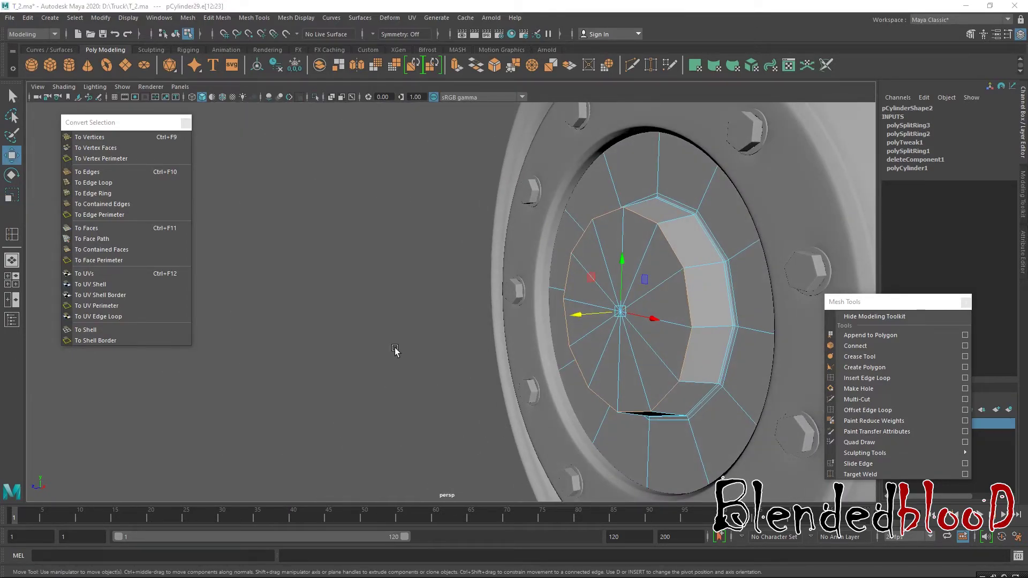
pyautogui.hotkey('alt', 'Tab')
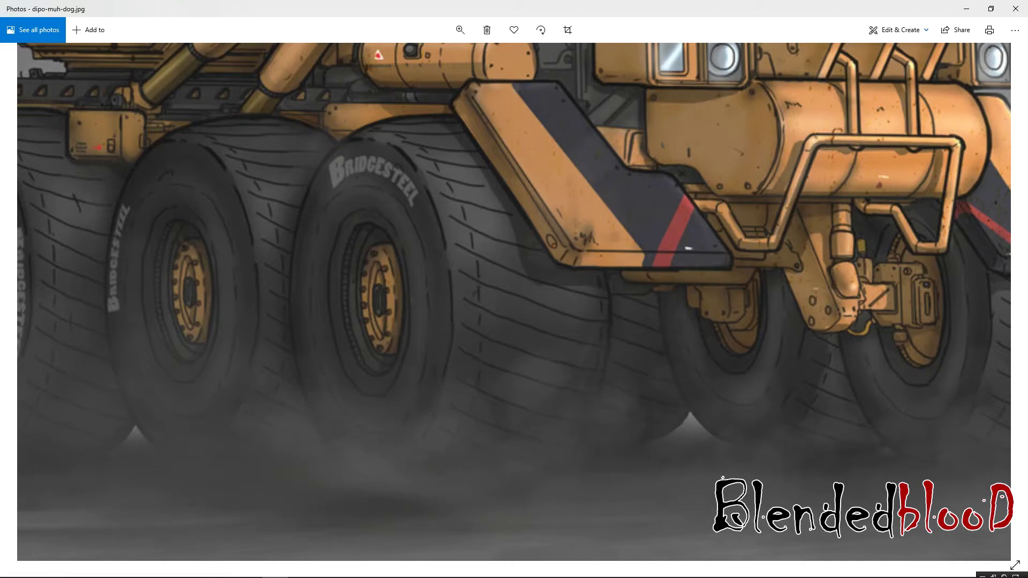
pyautogui.hotkey('alt', 'Tab')
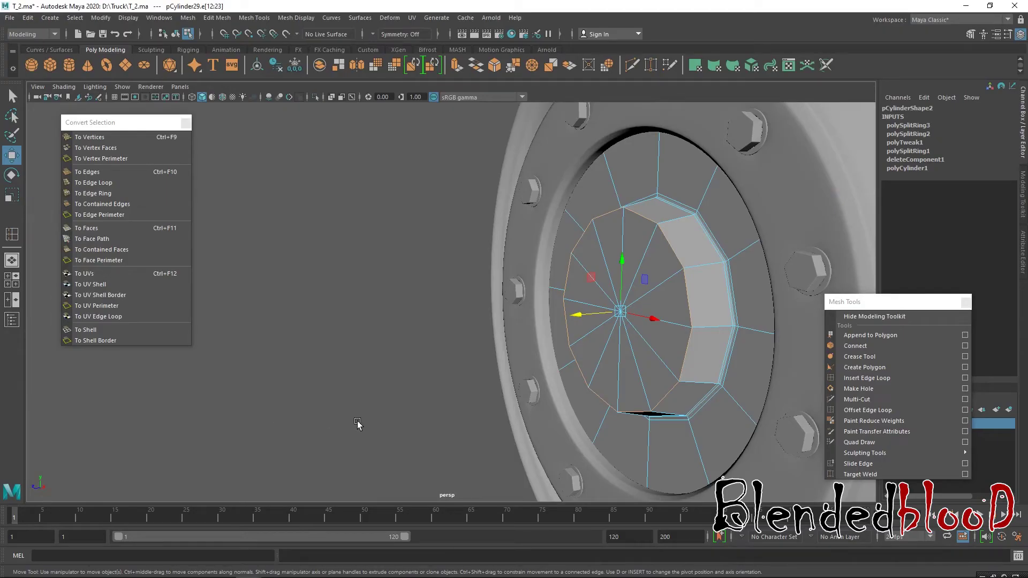
# Step: Select all front cap faces around the centre vertex and push them along the axis towards the flange
pyautogui.keyDown('alt'); pyautogui.moveTo(676, 303); pyautogui.dragTo(651, 306); pyautogui.keyUp('alt')
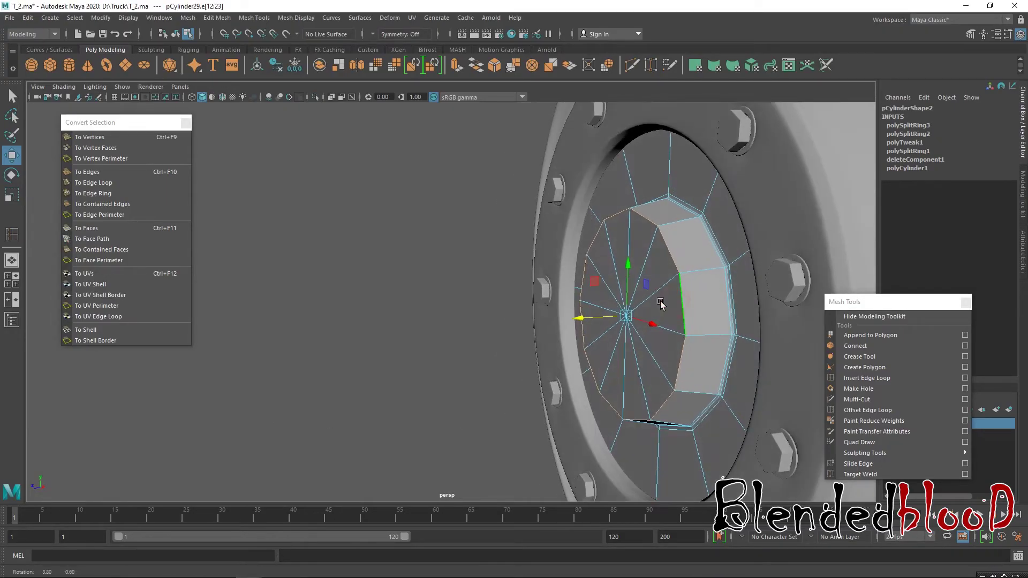
pyautogui.moveTo(658, 294); pyautogui.dragTo(402, 275, button='right')
pyautogui.click(624, 316)
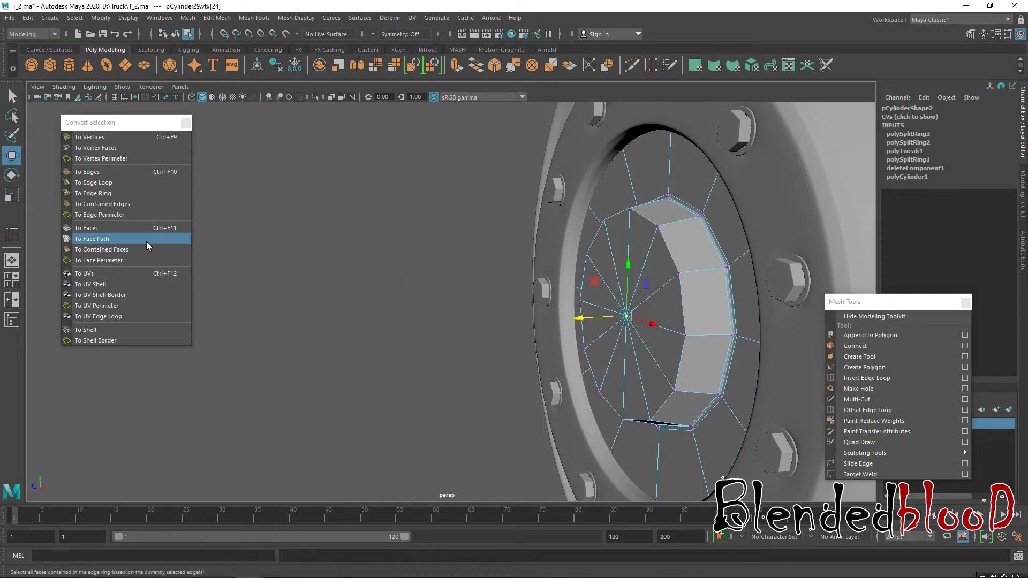
pyautogui.click(130, 229)
pyautogui.moveTo(578, 322); pyautogui.dragTo(509, 238)
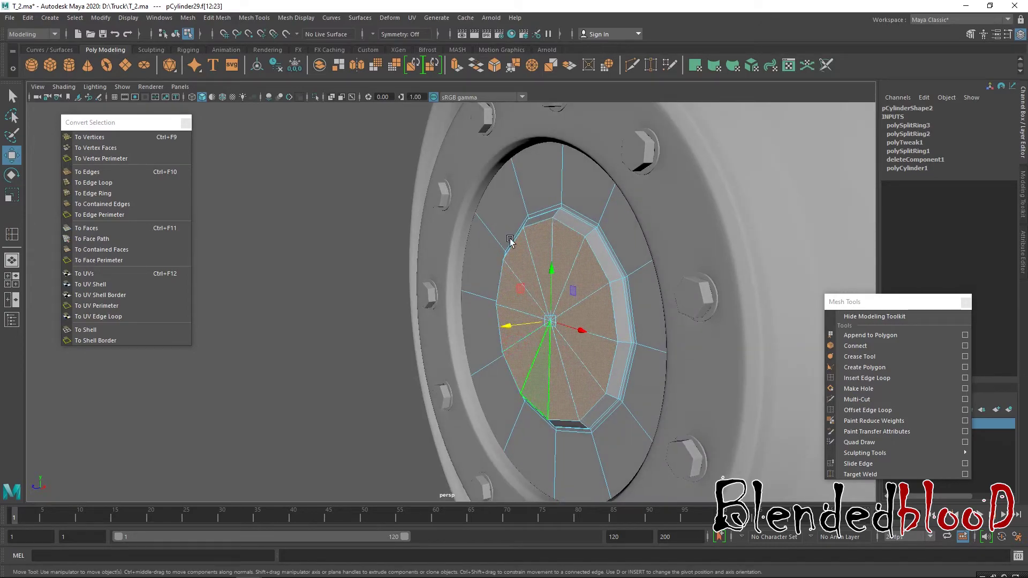
# Step: Extrude the front cap faces and scale them inward to about 0.6 to form a smaller central disc
pyautogui.click(454, 66)
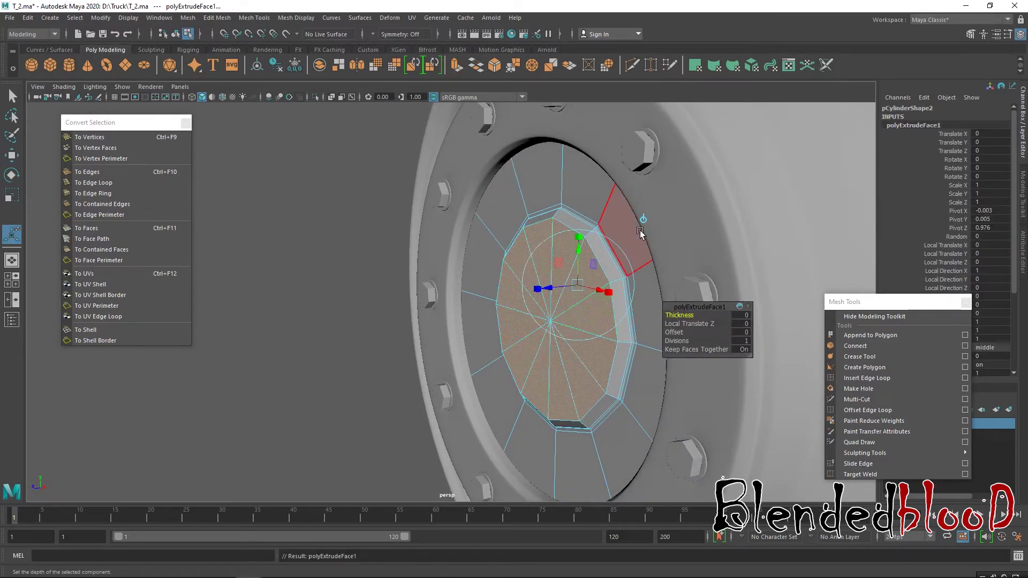
pyautogui.press('r')
pyautogui.moveTo(549, 321); pyautogui.dragTo(496, 282)
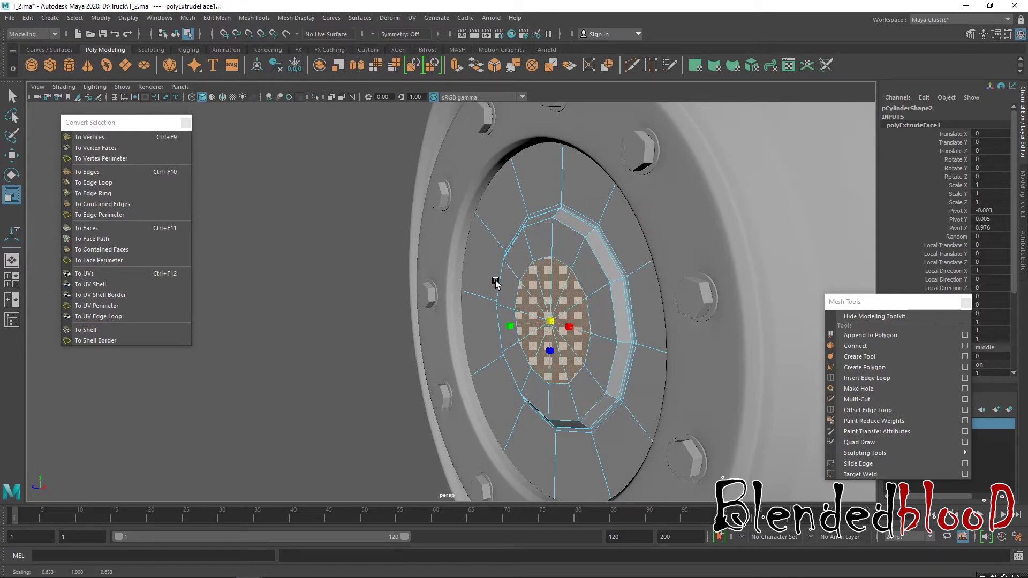
pyautogui.press('w')
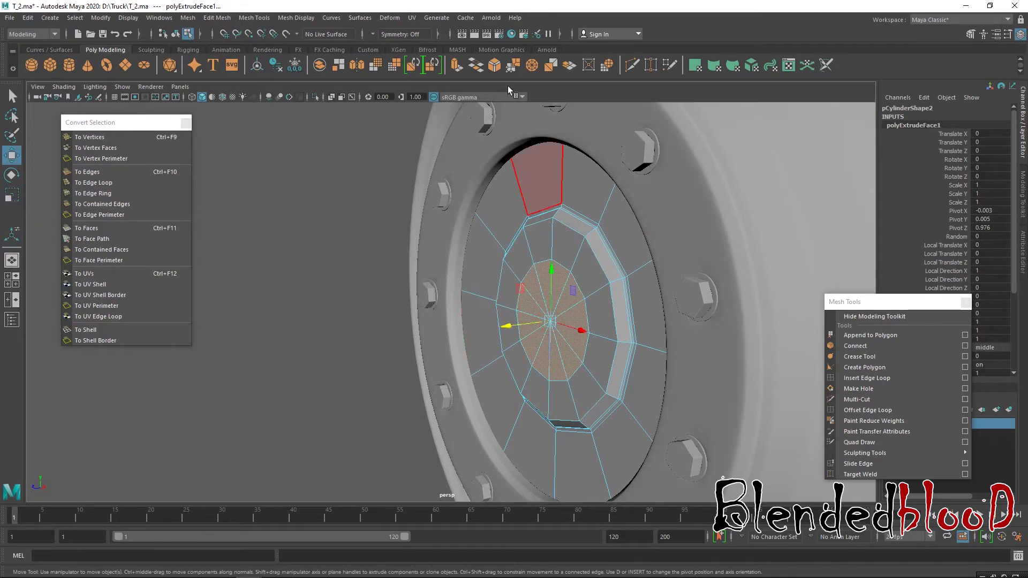
# Step: Extrude the central disc faces outward along the hub's axis to form a raised boss
pyautogui.click(456, 67)
pyautogui.press('w')
pyautogui.keyDown('alt'); pyautogui.moveTo(635, 238); pyautogui.dragTo(607, 342); pyautogui.keyUp('alt')
pyautogui.scroll(4, 607, 342)
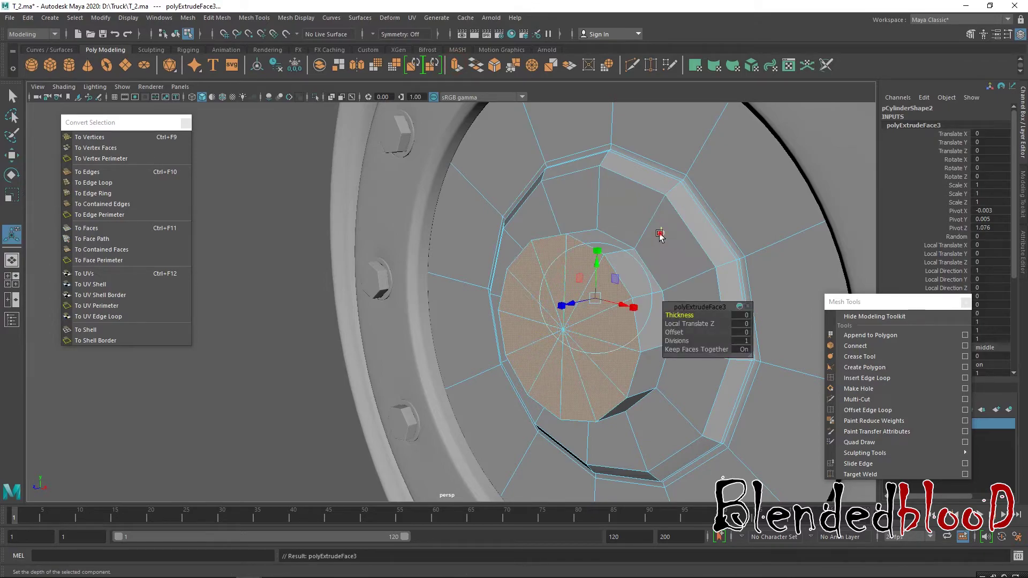
# Step: Inset the boss's end faces slightly and extrude them inward to form a shallow recess with a thin rim
pyautogui.press('r')
pyautogui.moveTo(564, 328); pyautogui.dragTo(551, 310)
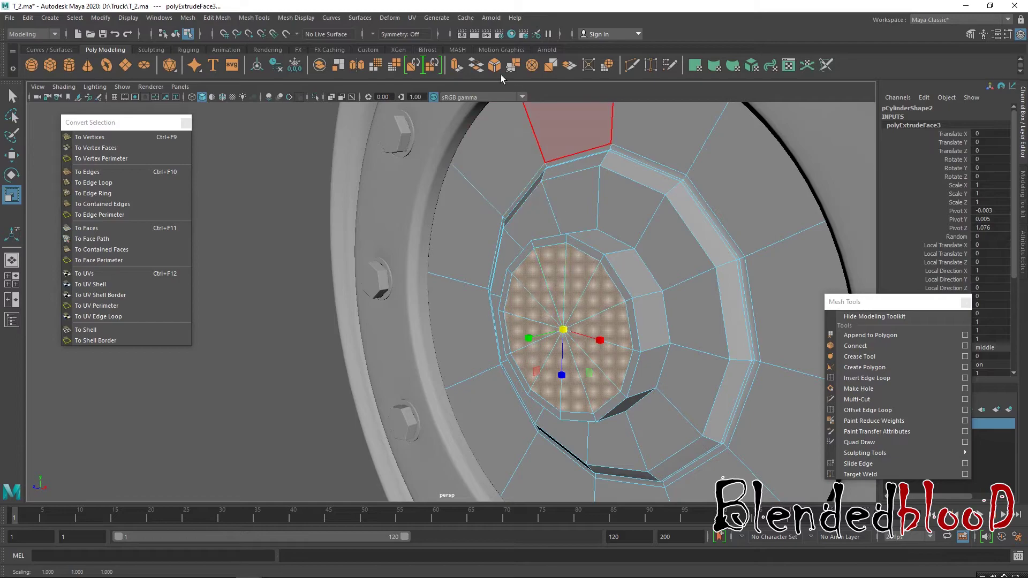
pyautogui.click(457, 65)
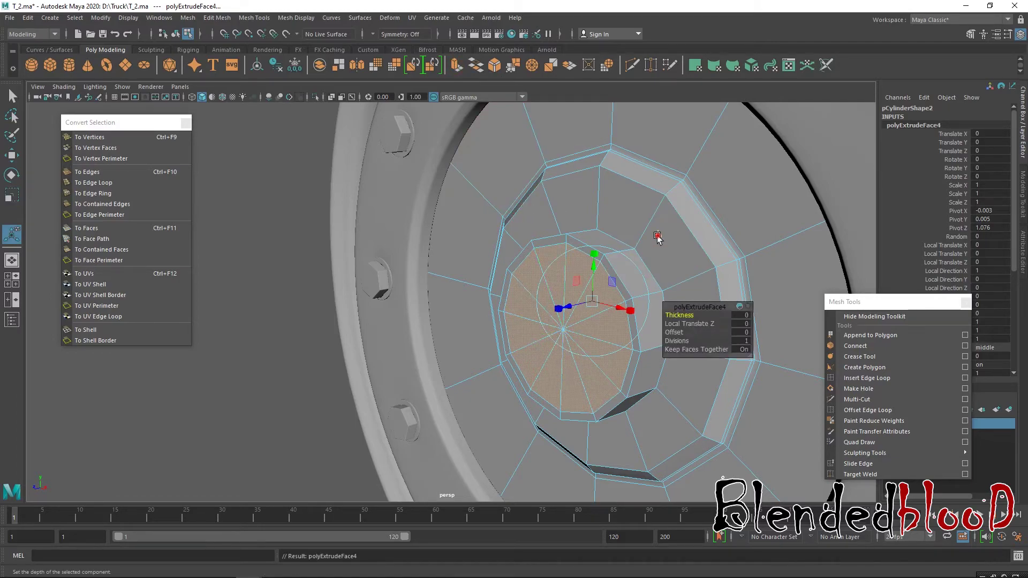
pyautogui.press('w')
pyautogui.keyDown('alt'); pyautogui.moveTo(664, 236); pyautogui.dragTo(539, 350); pyautogui.keyUp('alt')
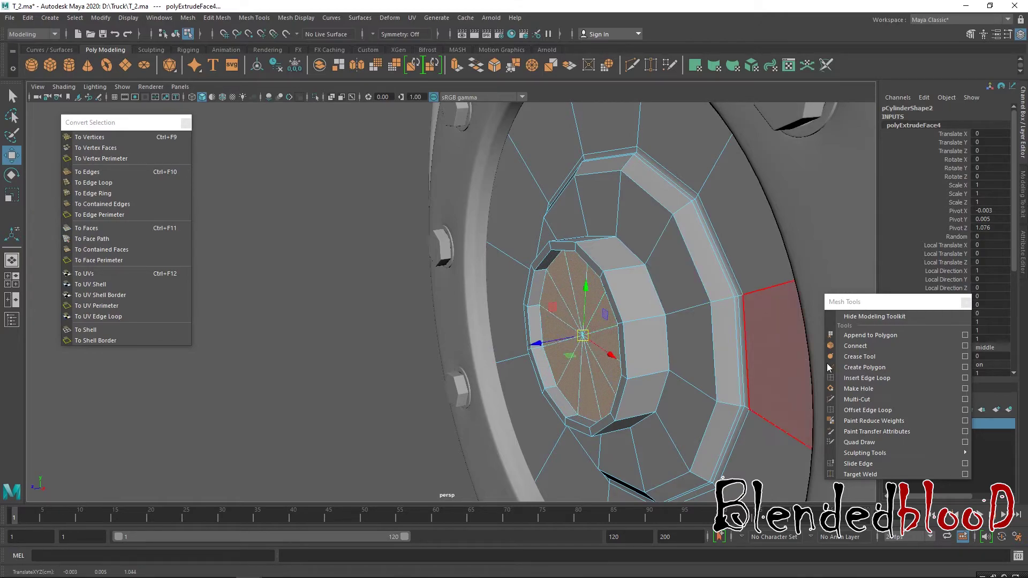
# Step: Insert supporting edge loops near the hub face's outer edge, on both sides of the boss's base corner, and near its front rim
pyautogui.click(857, 378)
pyautogui.scroll(2, 712, 242)
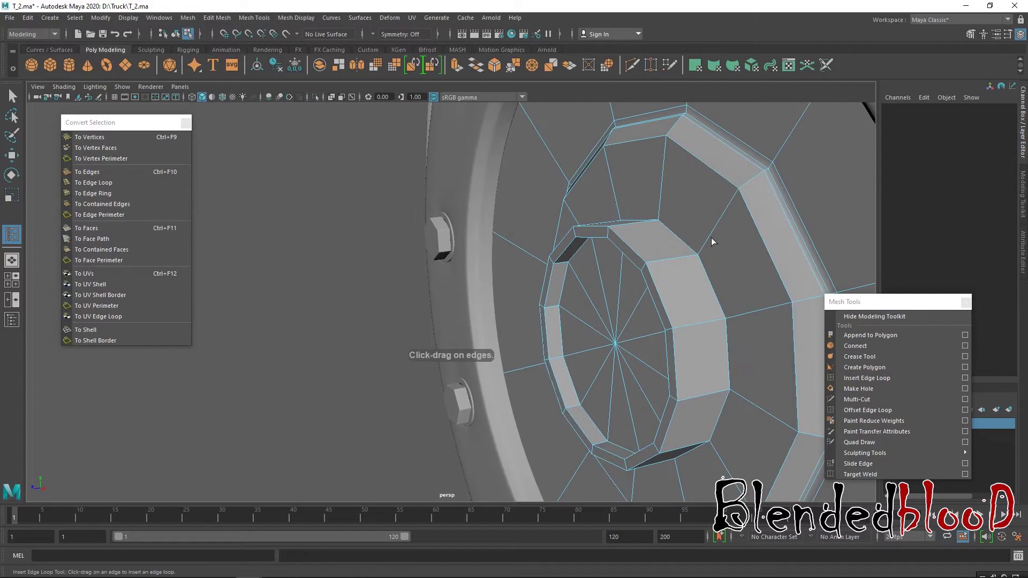
pyautogui.click(722, 213)
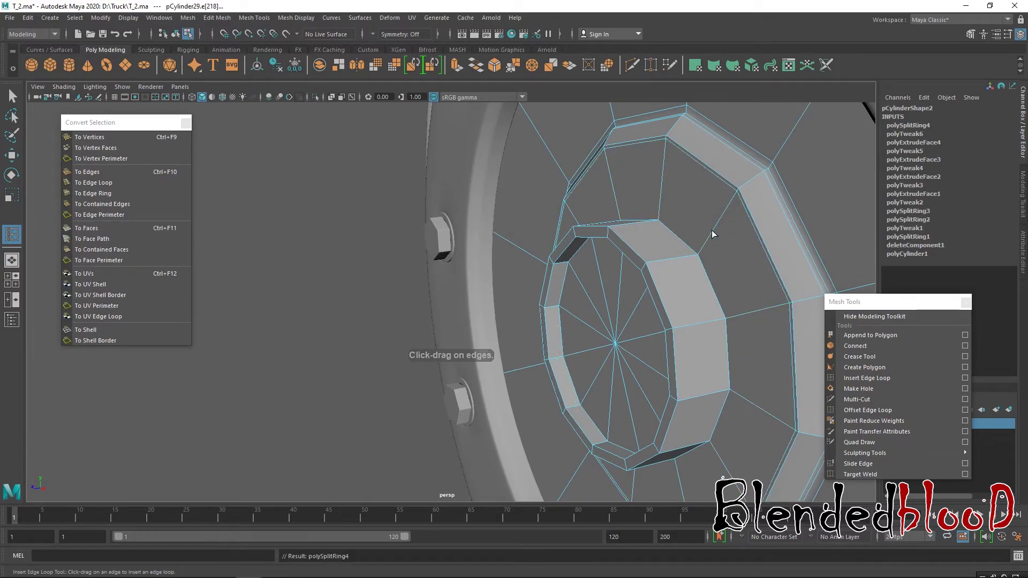
pyautogui.moveTo(706, 255); pyautogui.dragTo(681, 259)
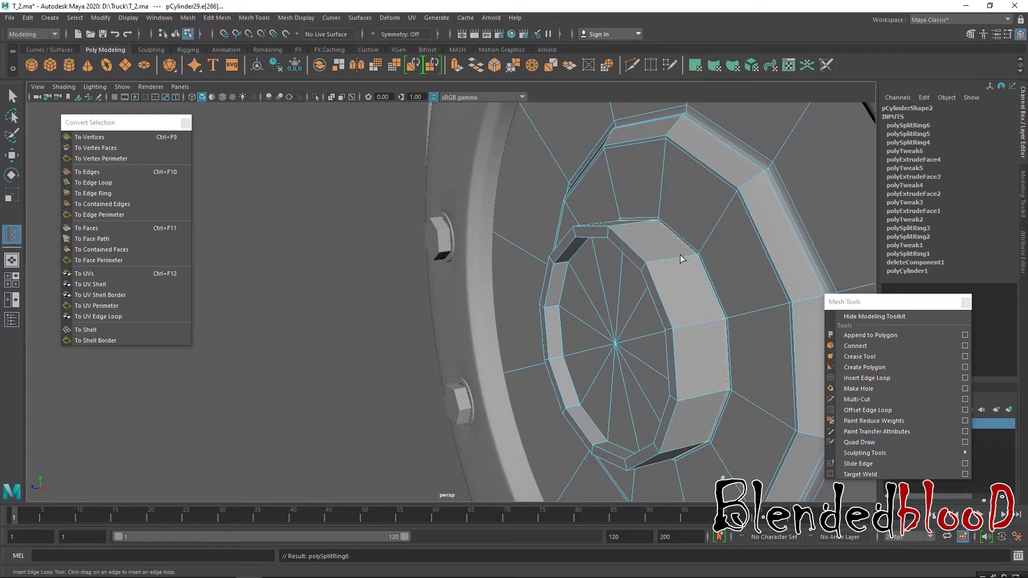
pyautogui.click(650, 261)
# Step: Add supporting edge loops around the recess rim and its inner wall, and turn on the hub's smooth preview
pyautogui.scroll(5, 557, 311)
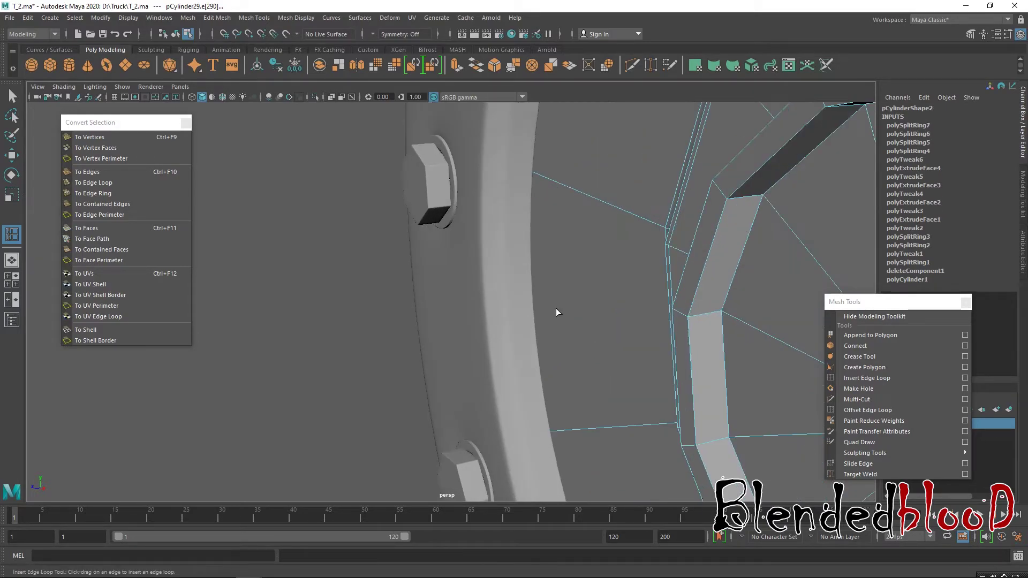
pyautogui.moveTo(717, 314); pyautogui.dragTo(689, 315)
pyautogui.scroll(-5, 689, 316)
pyautogui.press('w')
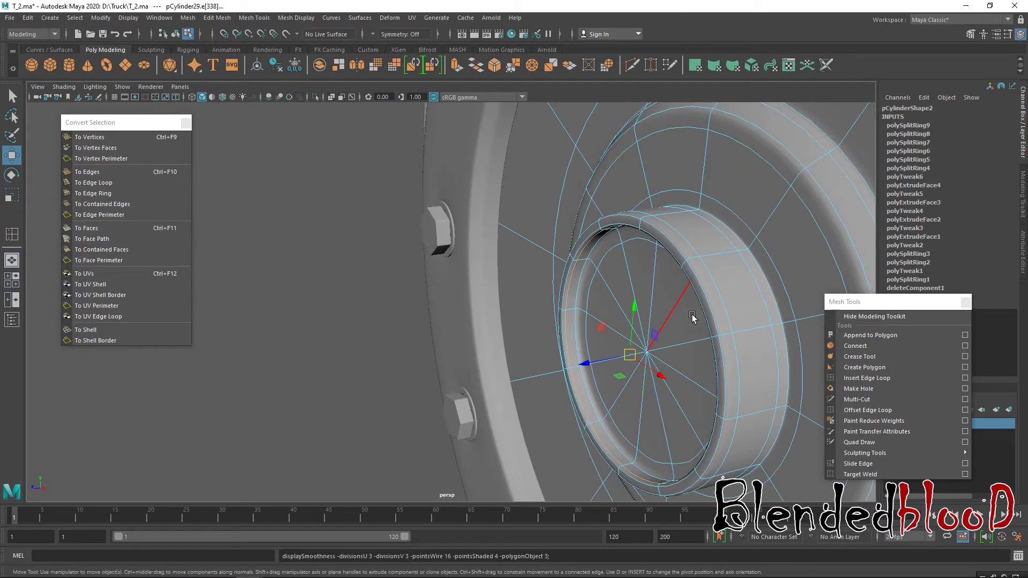
# Step: Examine the smoothed hub centre's fit and proportions in the wheel from several angles
pyautogui.moveTo(657, 280); pyautogui.dragTo(701, 247, button='right')
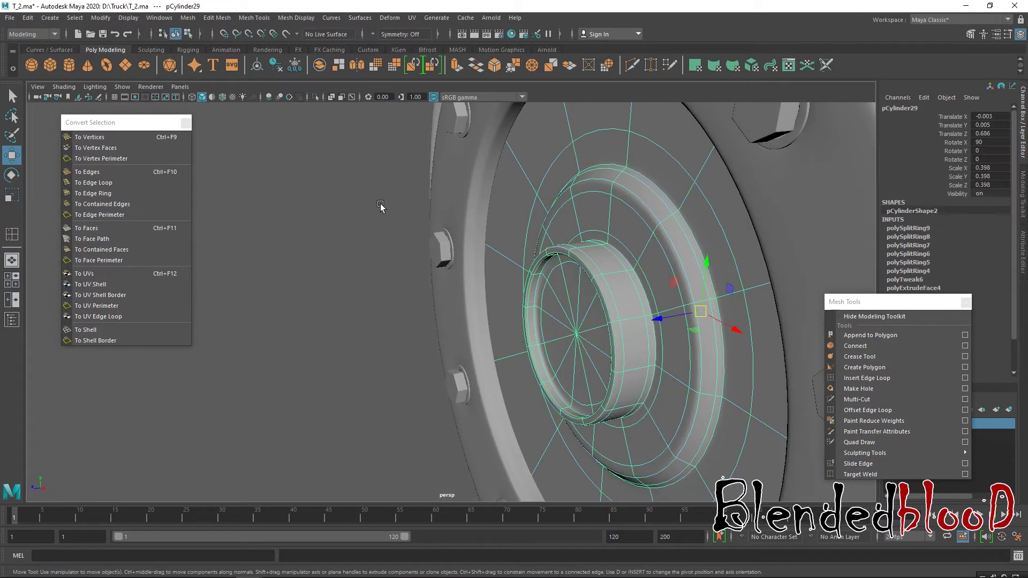
pyautogui.click(379, 206)
pyautogui.scroll(-7, 379, 207)
pyautogui.keyDown('alt'); pyautogui.moveTo(497, 301); pyautogui.dragTo(593, 291); pyautogui.keyUp('alt')
pyautogui.keyDown('alt'); pyautogui.moveTo(652, 300); pyautogui.dragTo(567, 255, button='right'); pyautogui.keyUp('alt')
pyautogui.keyDown('alt'); pyautogui.moveTo(590, 260); pyautogui.dragTo(487, 250); pyautogui.keyUp('alt')
pyautogui.scroll(5, 494, 276)
pyautogui.click(529, 323)
pyautogui.scroll(1, 528, 323)
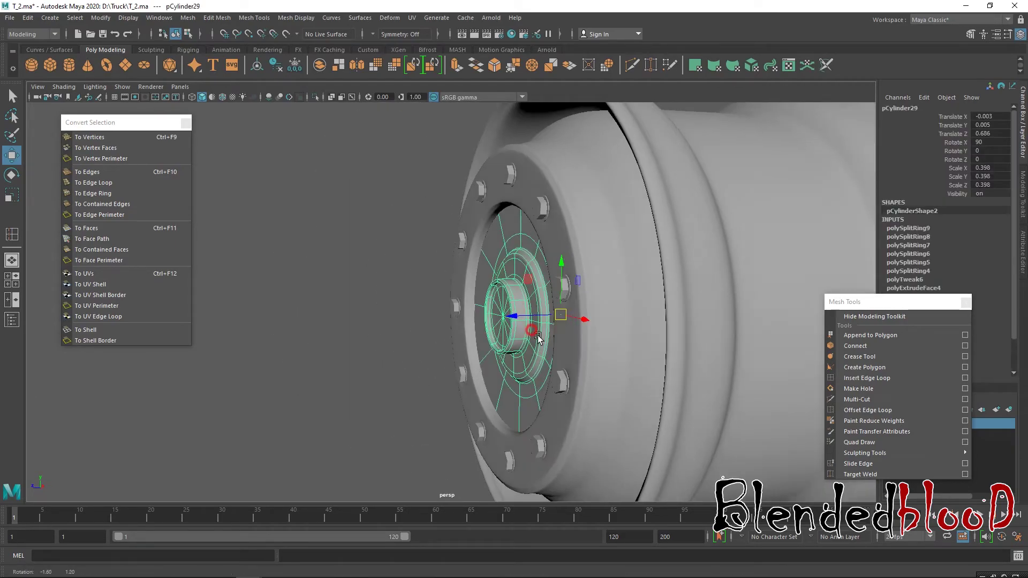
# Step: Flatten the hub centre along its axis to a Scale Y of about 0.252 and move it outward to about 0.845 in Z
pyautogui.press('r')
pyautogui.moveTo(515, 317); pyautogui.dragTo(530, 316, button='middle')
pyautogui.press('w')
pyautogui.click(352, 241)
pyautogui.click(524, 294)
pyautogui.moveTo(524, 316); pyautogui.dragTo(494, 325)
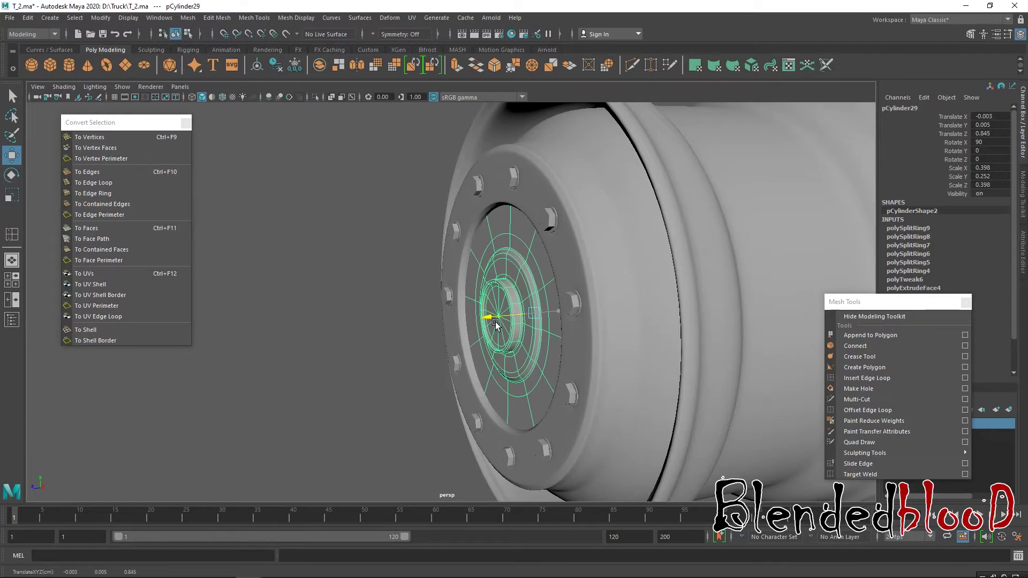
pyautogui.click(370, 235)
pyautogui.keyDown('alt'); pyautogui.moveTo(369, 235); pyautogui.dragTo(541, 256); pyautogui.keyUp('alt')
pyautogui.scroll(-5, 373, 261)
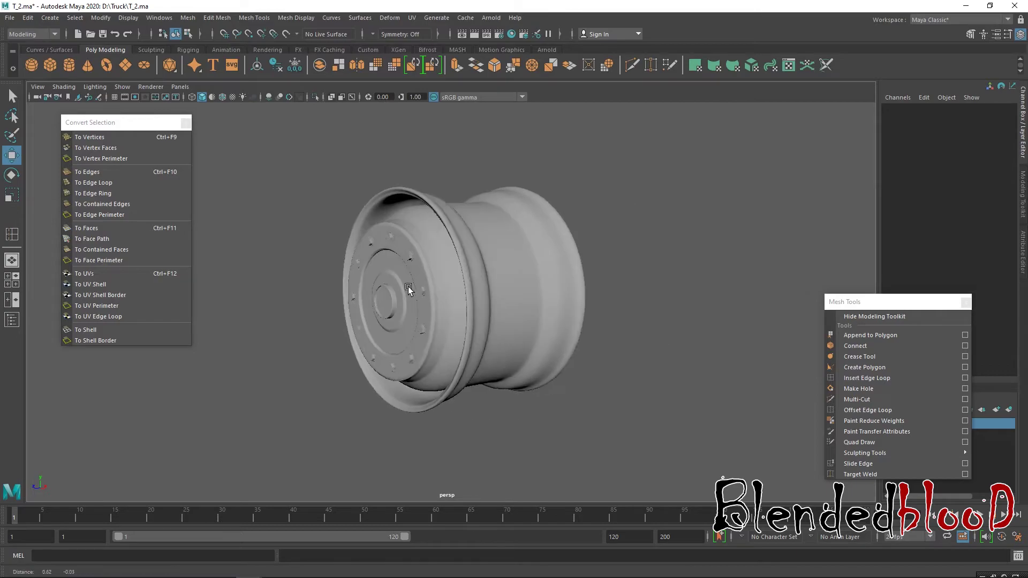
pyautogui.scroll(3, 546, 300)
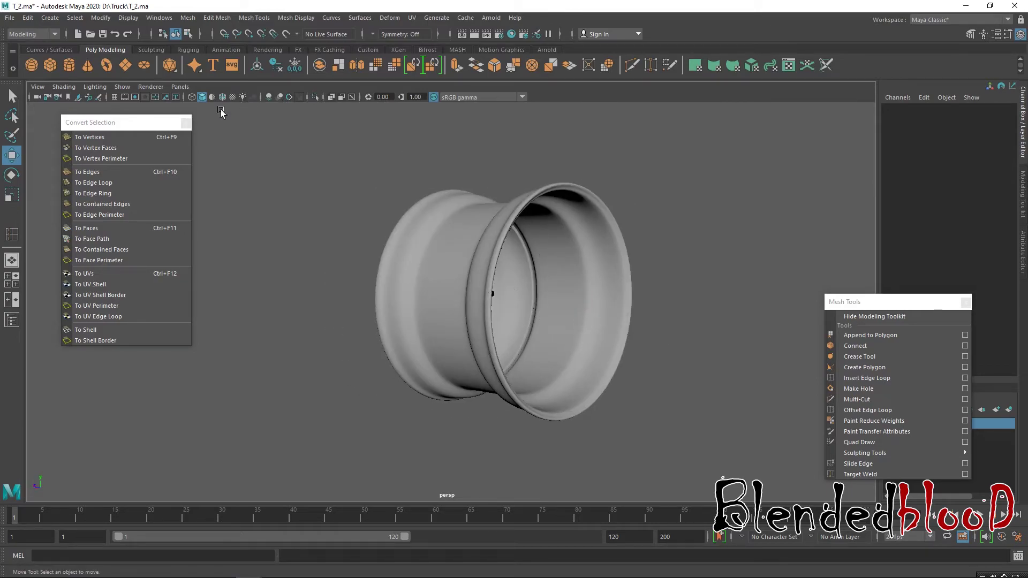
# Step: Create a polygon cylinder, set its X rotation to 90, and move it clear behind the wheel to about -3.416 in Z
pyautogui.click(74, 67)
pyautogui.keyDown('alt'); pyautogui.moveTo(515, 329); pyautogui.dragTo(558, 391); pyautogui.keyUp('alt')
pyautogui.press('e')
pyautogui.click(1002, 142)
pyautogui.press('Return')
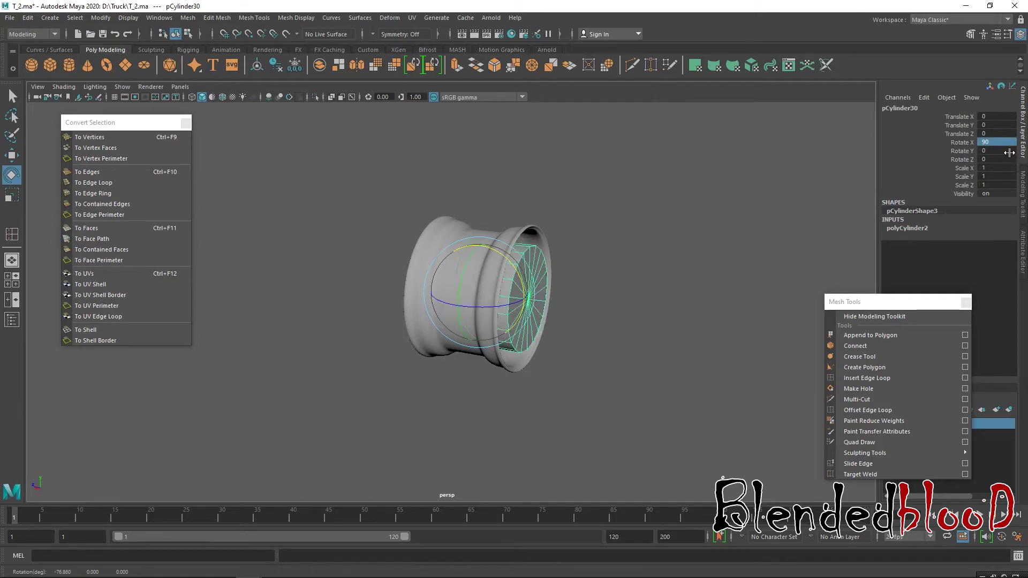
pyautogui.press('w')
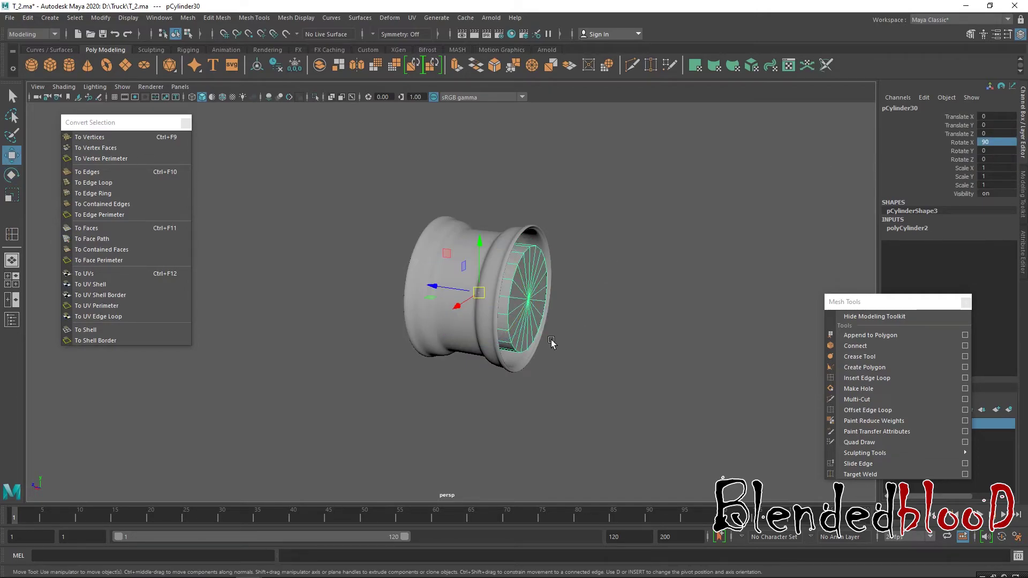
pyautogui.moveTo(437, 288); pyautogui.dragTo(628, 296)
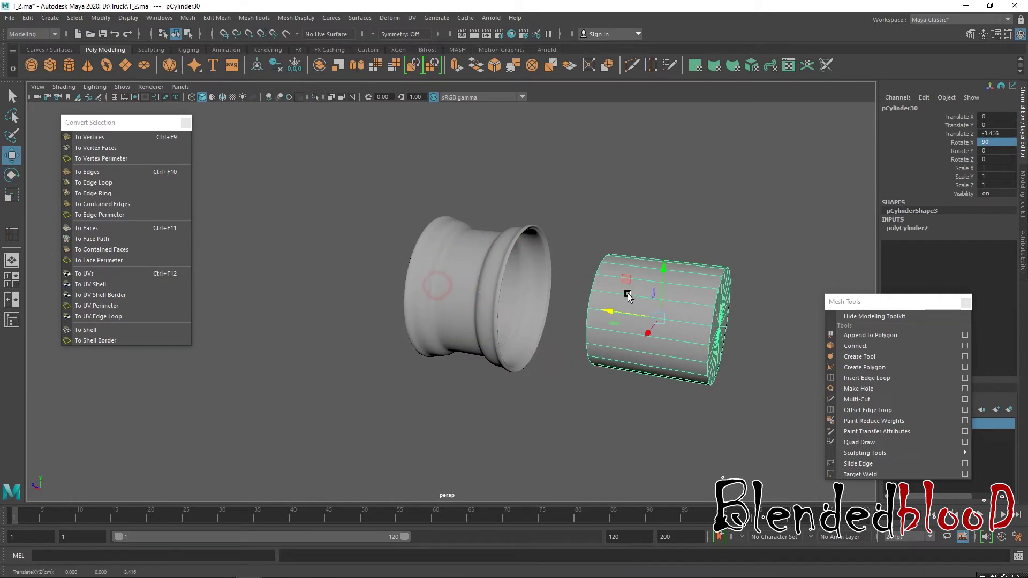
# Step: Set the cylinder to 12 axis subdivisions and delete its side faces and wheel-side cap, leaving only the far cap disc
pyautogui.click(921, 228)
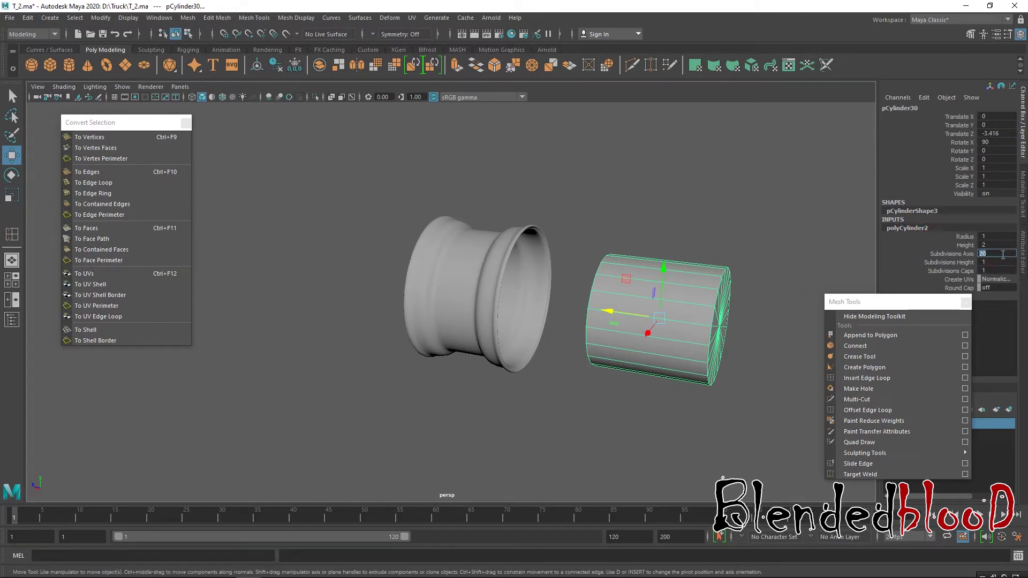
pyautogui.keyDown('alt'); pyautogui.moveTo(691, 300); pyautogui.dragTo(681, 286); pyautogui.keyUp('alt')
pyautogui.moveTo(682, 275); pyautogui.dragTo(590, 215, button='right')
pyautogui.moveTo(591, 215); pyautogui.dragTo(626, 373)
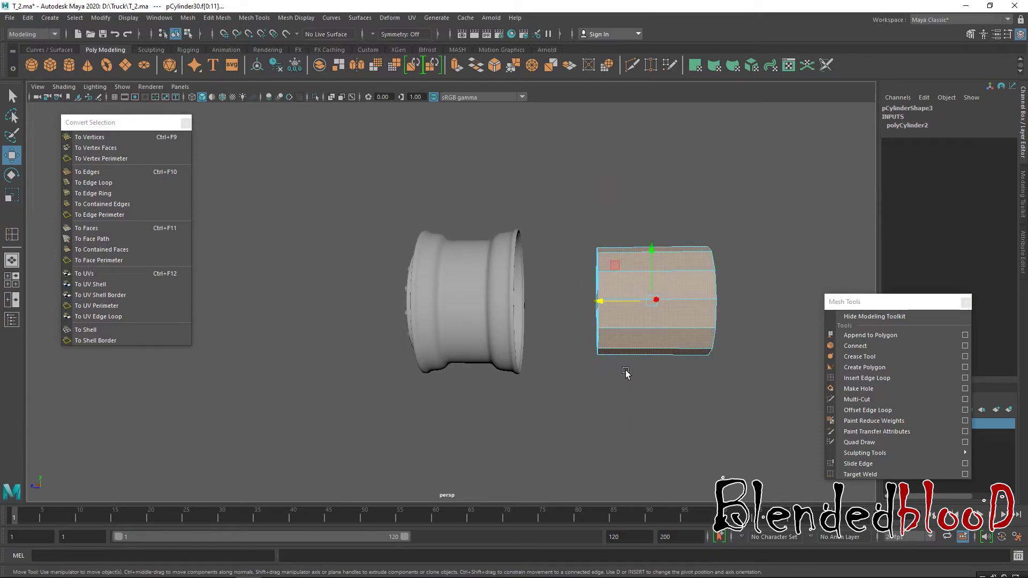
pyautogui.press('Delete')
pyautogui.moveTo(694, 281); pyautogui.dragTo(745, 257, button='right')
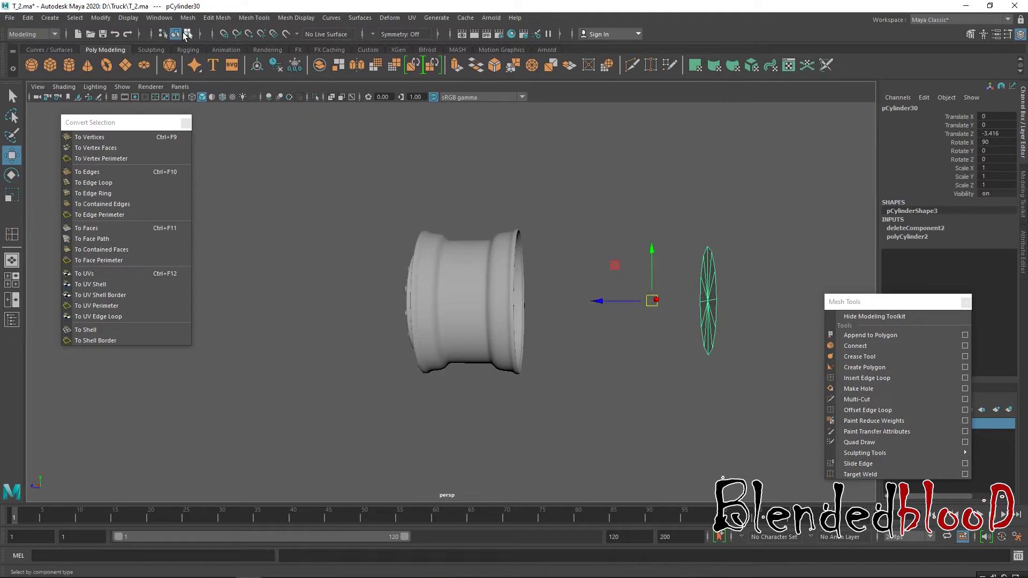
# Step: Centre the disc's pivot, move it to the wheel's rear opening, and scale it uniformly to about 1.392
pyautogui.click(100, 18)
pyautogui.click(154, 96)
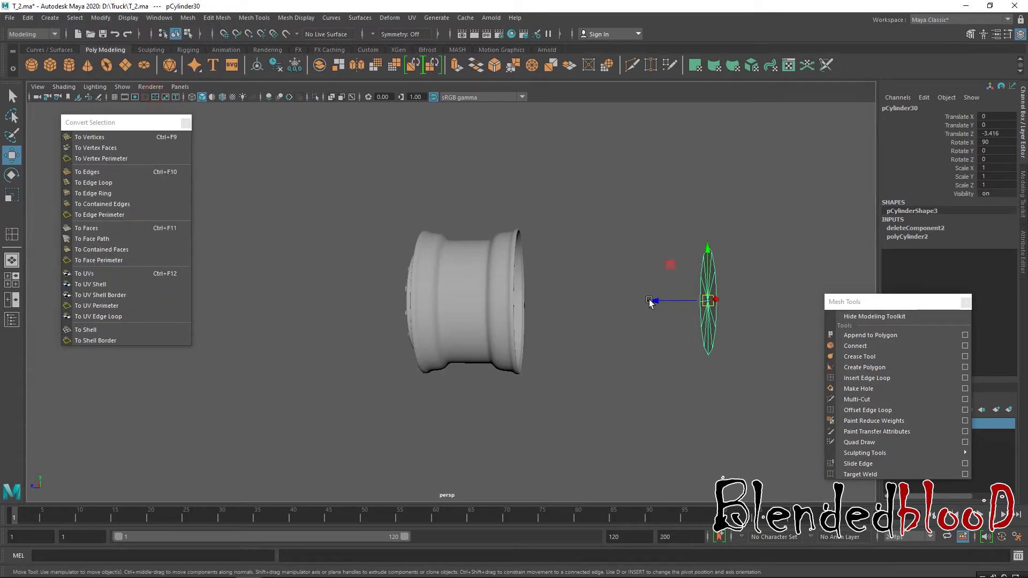
pyautogui.moveTo(649, 300); pyautogui.dragTo(554, 348)
pyautogui.press('r')
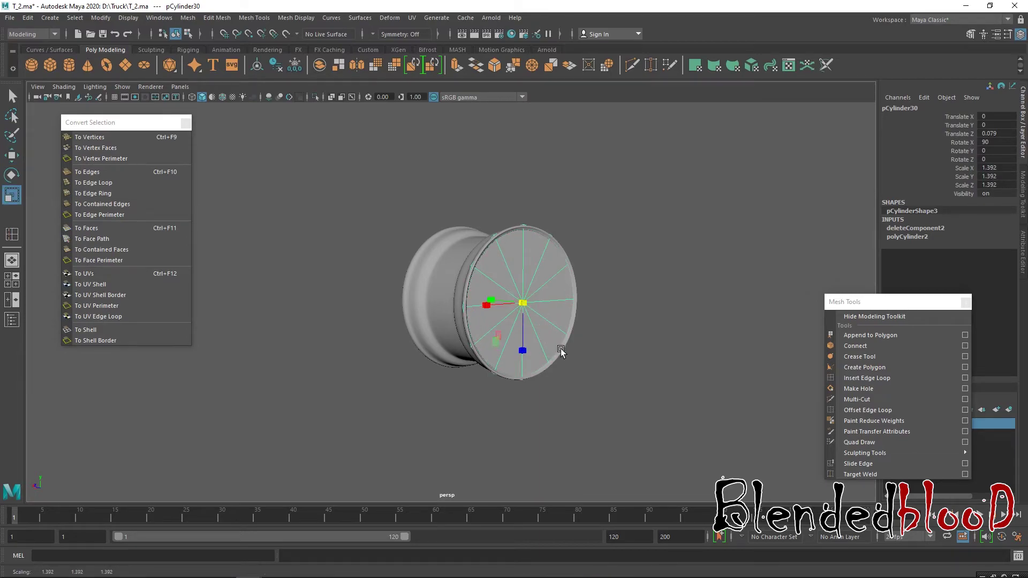
# Step: Move the disc slightly deeper into the rear opening, to about 0.181 in Z, and turn on its smooth preview
pyautogui.press('w')
pyautogui.keyDown('alt'); pyautogui.moveTo(560, 351); pyautogui.dragTo(561, 299); pyautogui.keyUp('alt')
pyautogui.scroll(3, 569, 293)
pyautogui.moveTo(613, 256); pyautogui.dragTo(744, 215, button='right')
pyautogui.click(783, 203)
pyautogui.scroll(-4, 763, 226)
pyautogui.keyDown('alt'); pyautogui.moveTo(619, 325); pyautogui.dragTo(586, 284); pyautogui.keyUp('alt')
pyautogui.click(534, 278)
pyautogui.click(248, 289)
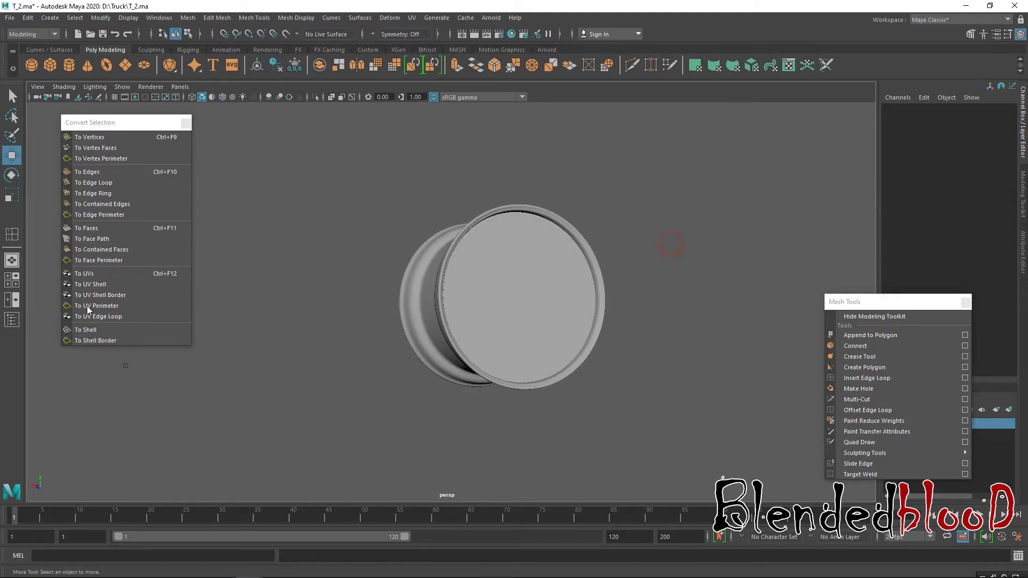
pyautogui.hotkey('alt', 'Tab')
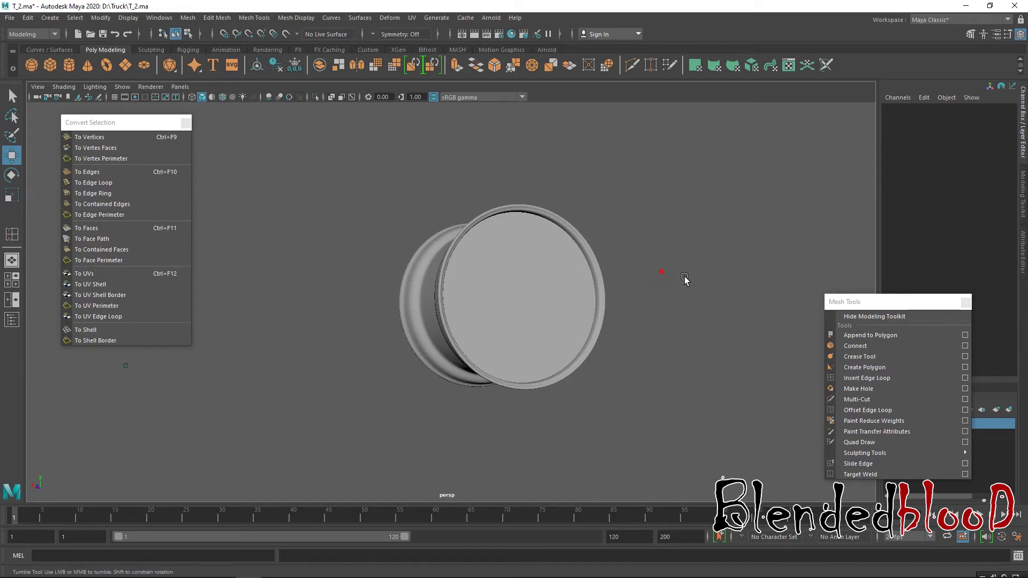
# Step: Move the disc back out behind the wheel to about -0.642 in Z and switch it to component editing
pyautogui.keyDown('alt'); pyautogui.moveTo(661, 310); pyautogui.dragTo(699, 289); pyautogui.keyUp('alt')
pyautogui.scroll(3, 624, 292)
pyautogui.click(600, 297)
pyautogui.scroll(1, 591, 303)
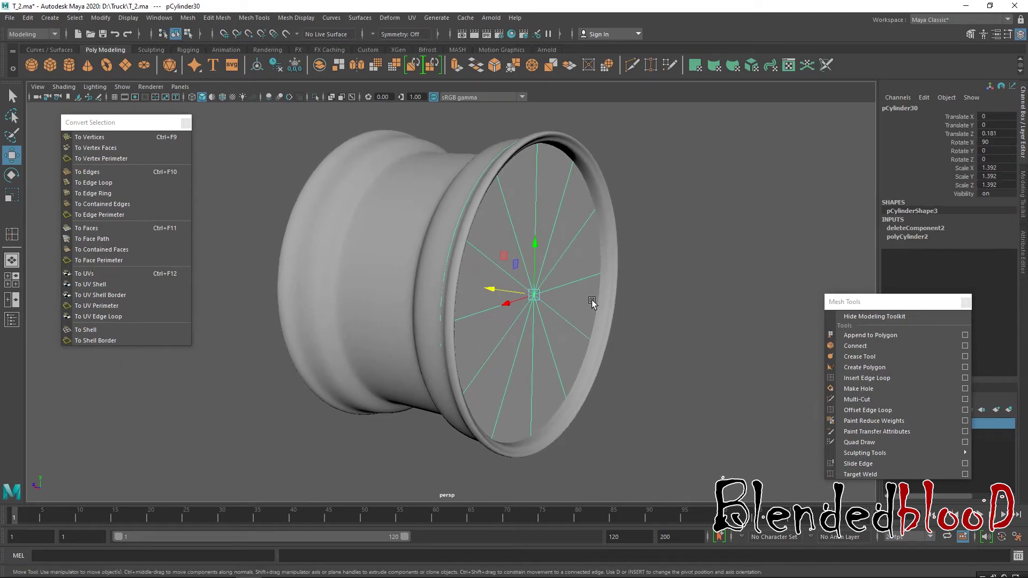
pyautogui.keyDown('alt'); pyautogui.moveTo(526, 315); pyautogui.dragTo(634, 282); pyautogui.keyUp('alt')
pyautogui.moveTo(635, 272); pyautogui.dragTo(584, 272, button='right')
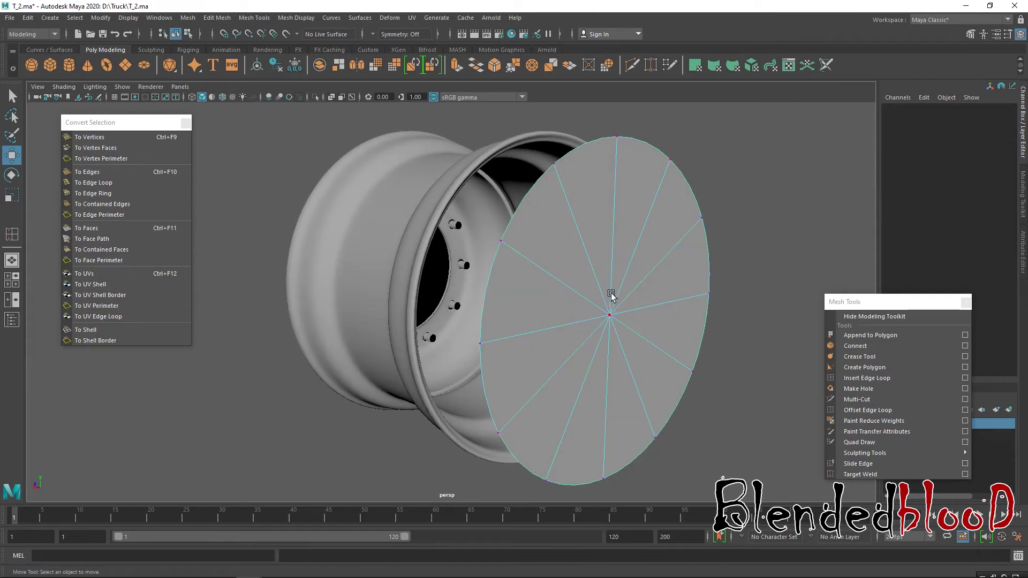
# Step: Turn off the disc's smooth preview, extrude its border edge loop outward, and offset it away from the wheel to form a flared rim
pyautogui.moveTo(659, 155); pyautogui.dragTo(654, 122, button='right')
pyautogui.click(654, 143)
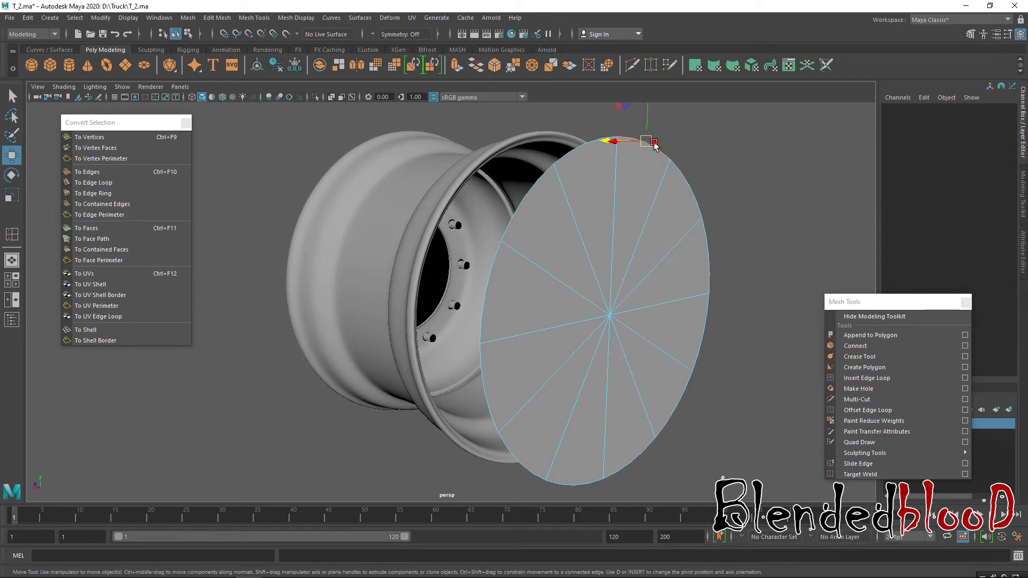
pyautogui.doubleClick(683, 175)
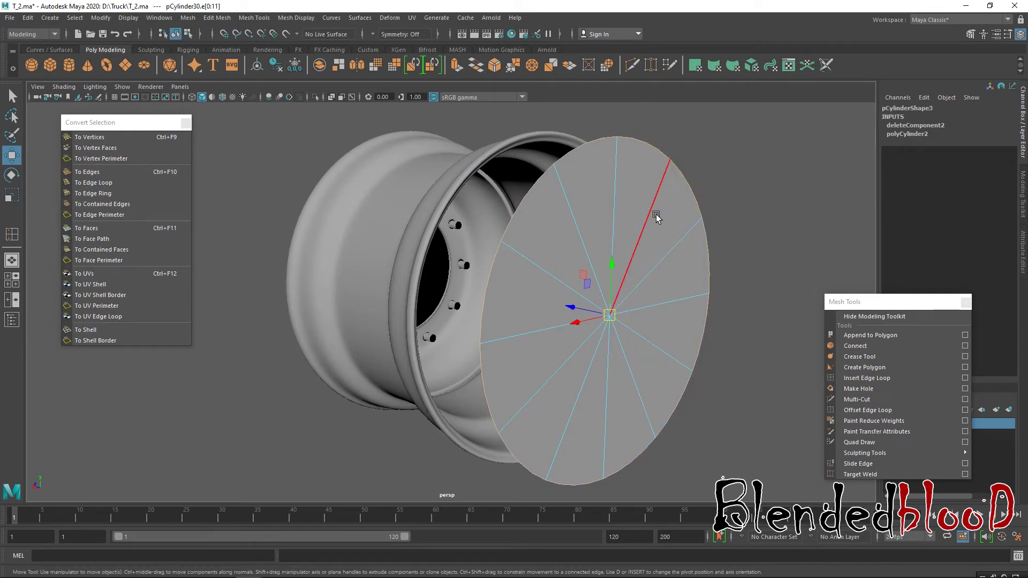
pyautogui.press('1')
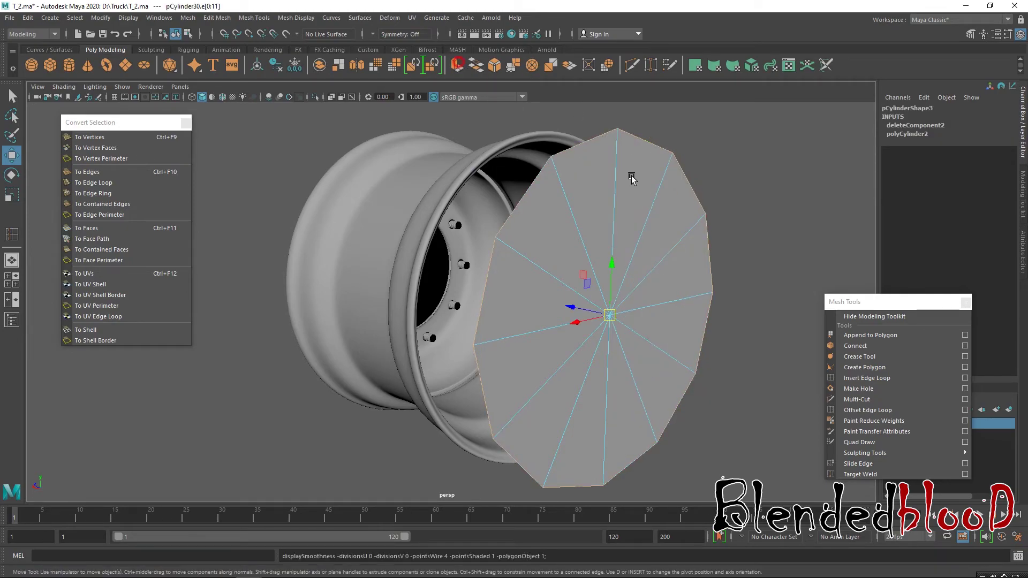
pyautogui.hotkey('ctrl', 'e')
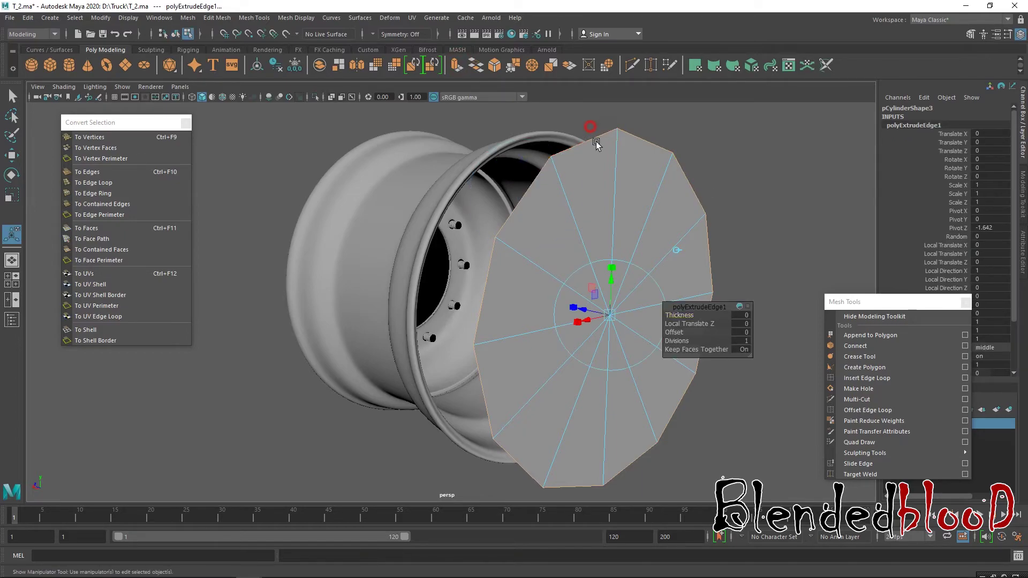
pyautogui.press('r')
pyautogui.moveTo(614, 318); pyautogui.dragTo(649, 349)
pyautogui.press('w')
pyautogui.moveTo(580, 303); pyautogui.dragTo(596, 310)
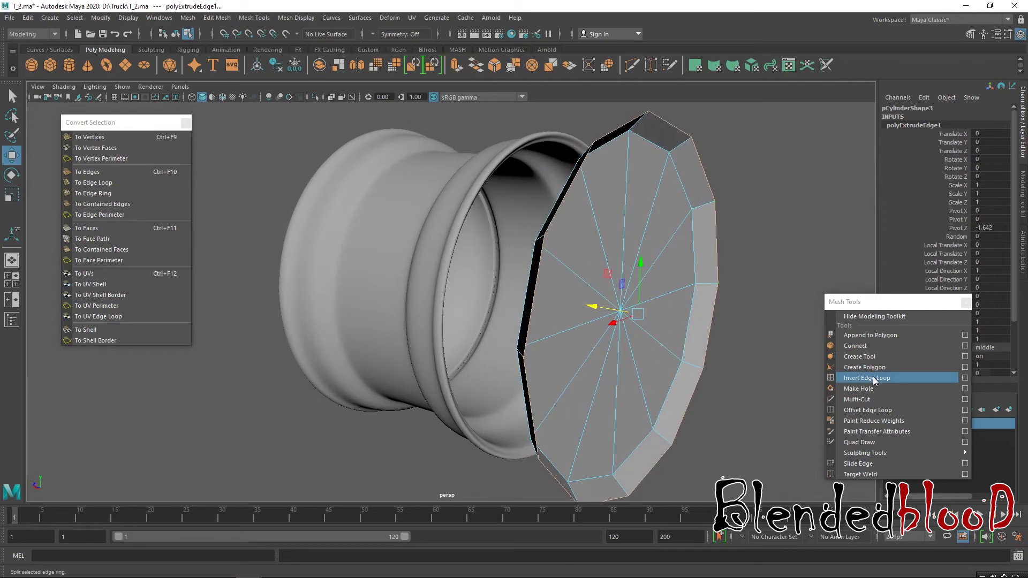
# Step: Insert a supporting edge loop where the disc's flat face meets its flared rim and turn on the disc's smooth preview
pyautogui.click(868, 377)
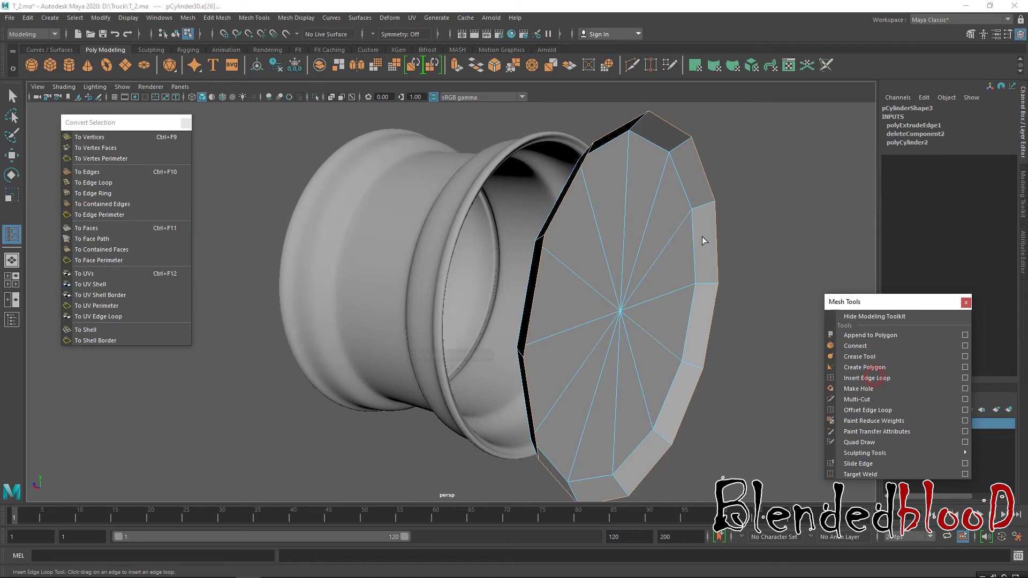
pyautogui.click(694, 208)
pyautogui.press('w')
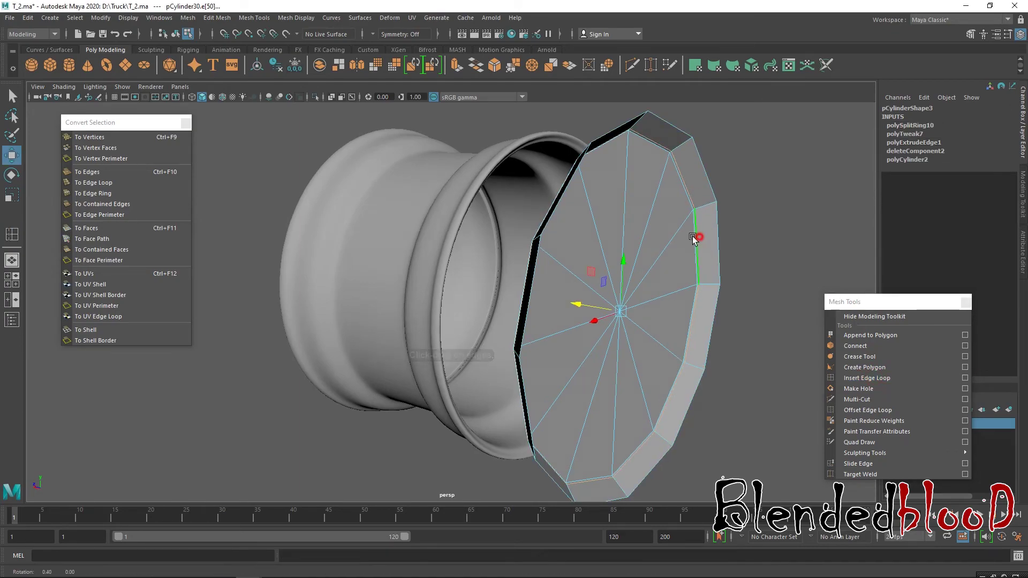
pyautogui.keyDown('alt'); pyautogui.moveTo(702, 235); pyautogui.dragTo(682, 224); pyautogui.keyUp('alt')
pyautogui.moveTo(693, 187); pyautogui.dragTo(740, 162, button='right')
pyautogui.press('3')
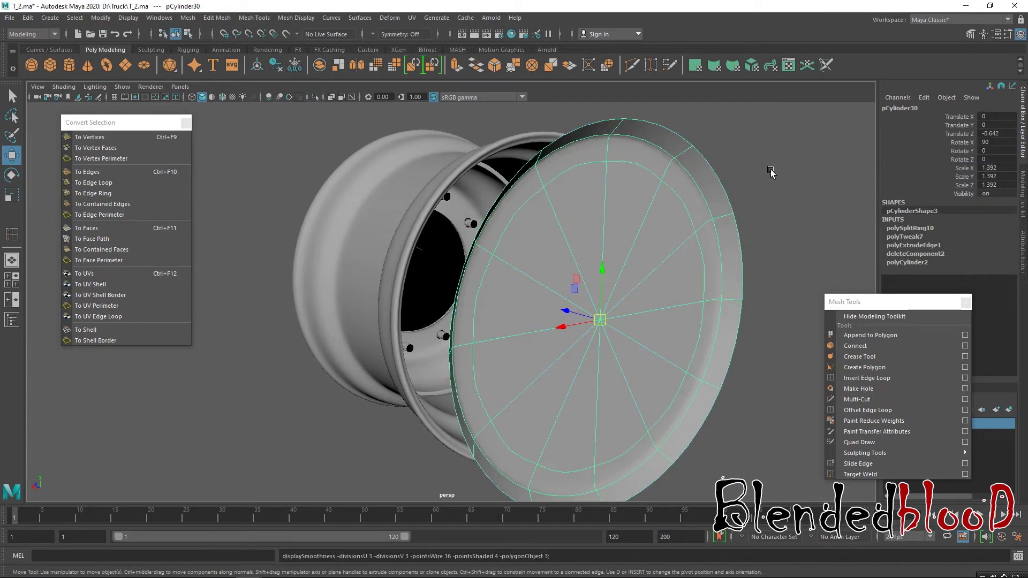
pyautogui.click(773, 173)
pyautogui.moveTo(662, 258)
pyautogui.keyDown('alt'); pyautogui.mouseDown()
pyautogui.moveTo(686, 260)
pyautogui.moveTo(673, 269)
pyautogui.mouseUp(); pyautogui.keyUp('alt')
pyautogui.click(668, 273)
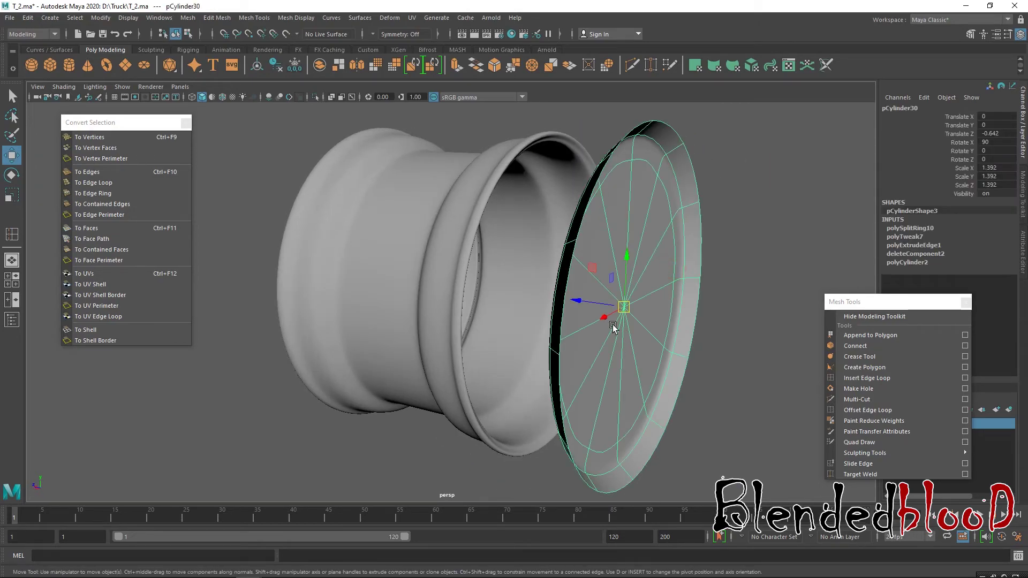
# Step: Fit the disc inside the wheel's rear opening at about 0.253 in Z and -0.004 in Y, scaled uniformly to about 1.235
pyautogui.moveTo(583, 303); pyautogui.dragTo(536, 293)
pyautogui.press('r')
pyautogui.press('w')
pyautogui.press('r')
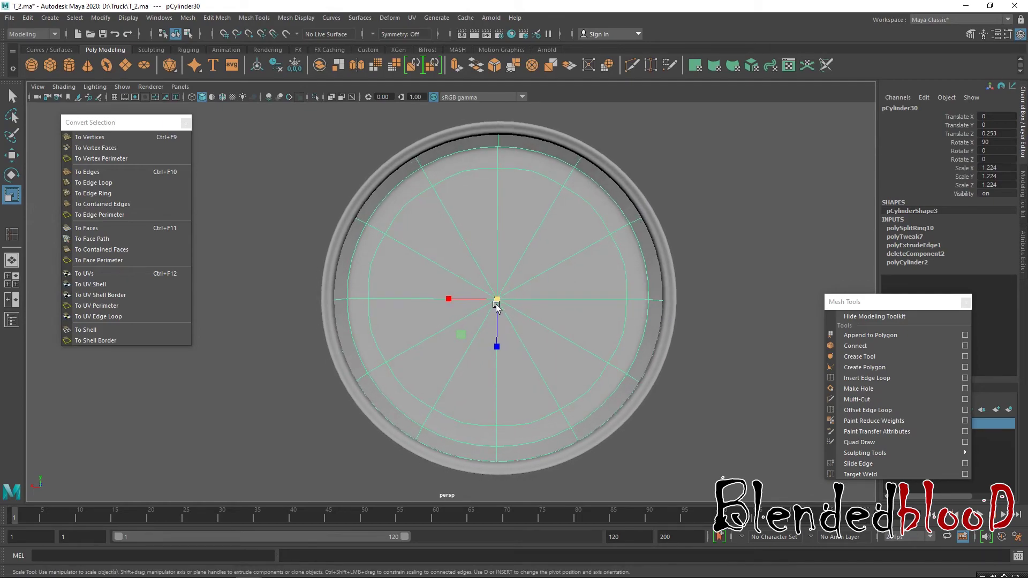
pyautogui.press('w')
pyautogui.moveTo(500, 253); pyautogui.dragTo(501, 251)
pyautogui.press('r')
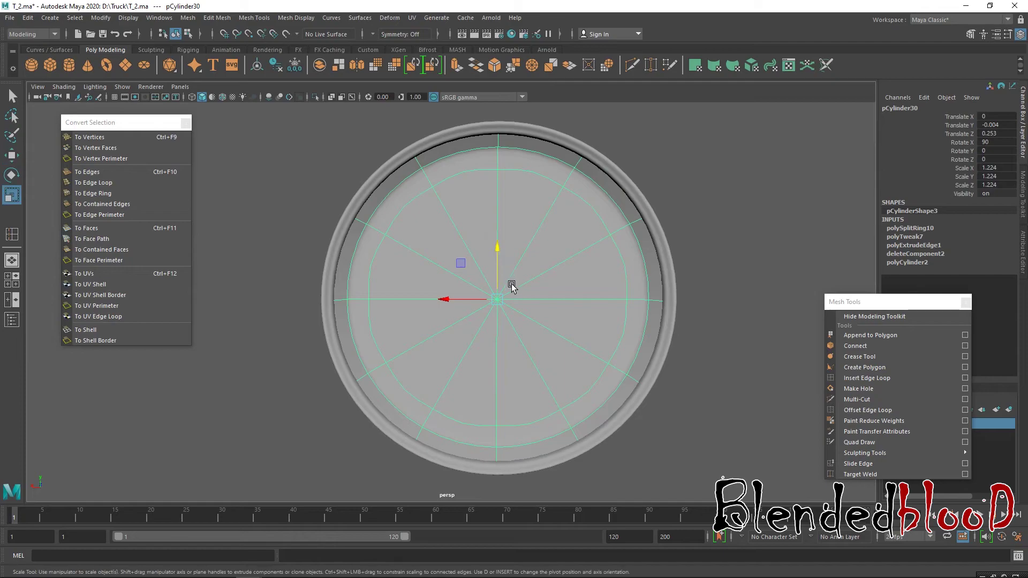
pyautogui.moveTo(499, 295); pyautogui.dragTo(502, 304)
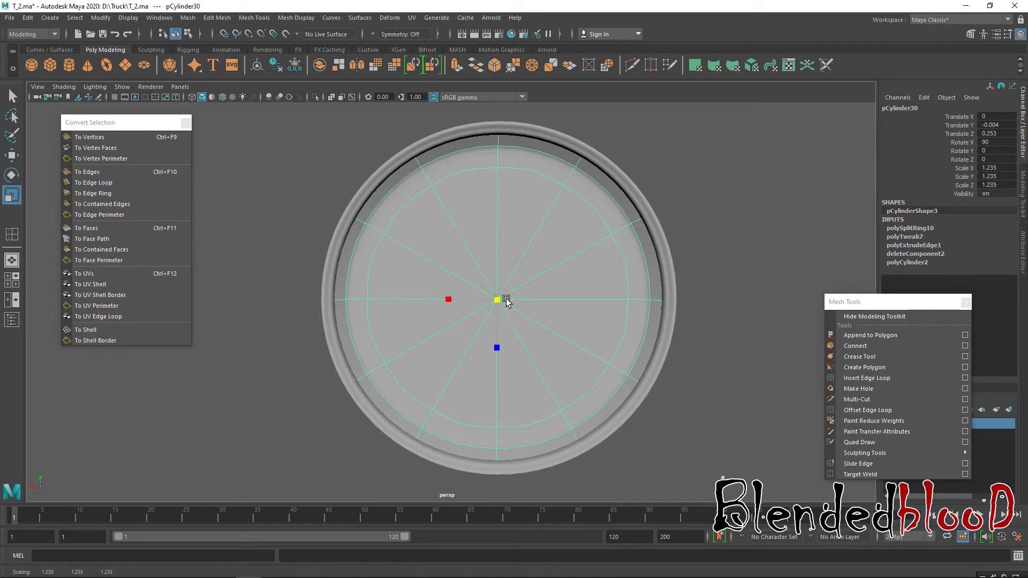
pyautogui.moveTo(577, 243); pyautogui.dragTo(627, 228, button='right')
pyautogui.keyDown('alt'); pyautogui.moveTo(608, 313); pyautogui.dragTo(560, 291); pyautogui.keyUp('alt')
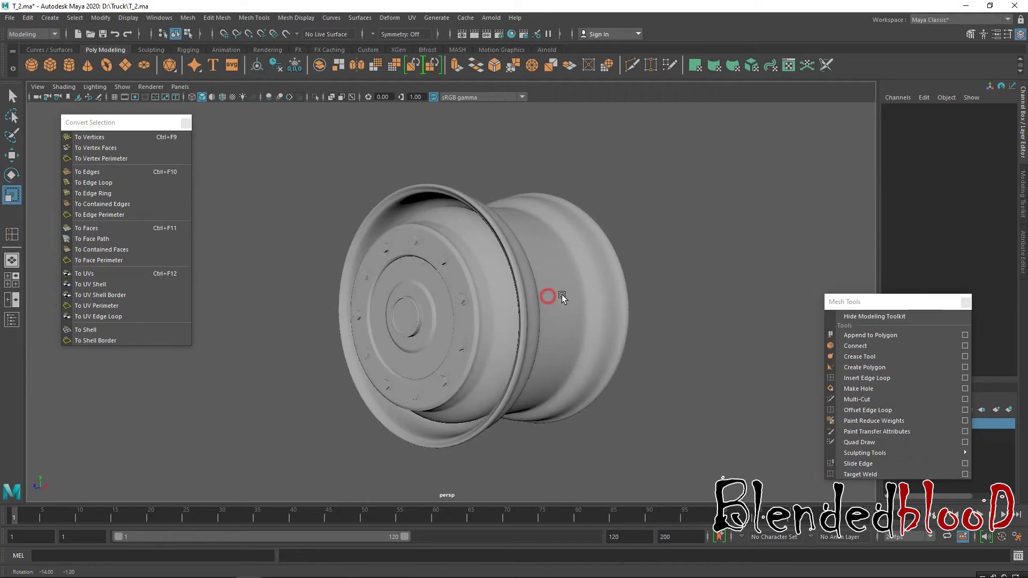
# Step: Uncover the layer list, switch layer2 from reference to normal display, and select all the wheel parts
pyautogui.keyDown('alt'); pyautogui.moveTo(660, 211); pyautogui.dragTo(330, 409); pyautogui.keyUp('alt')
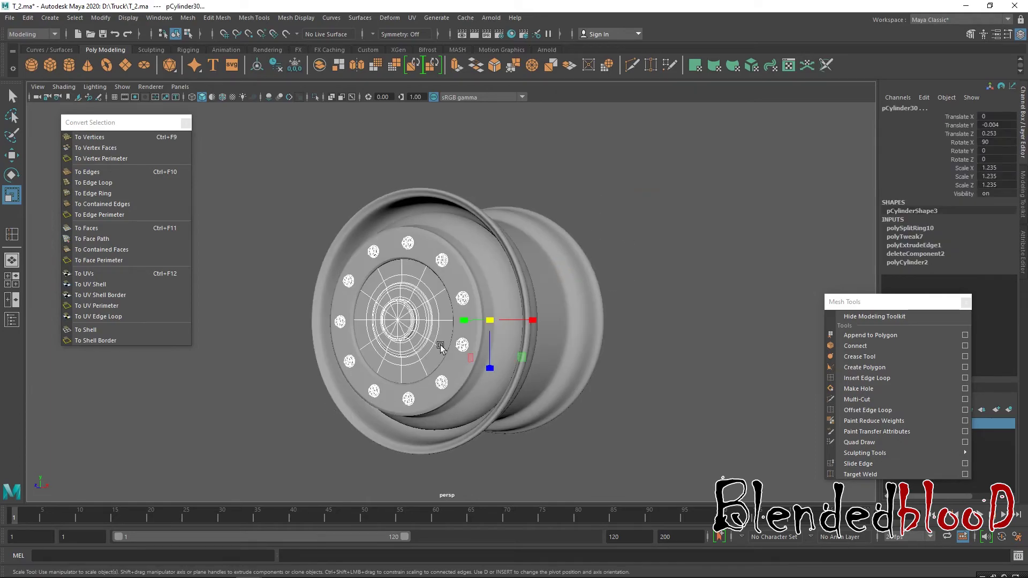
pyautogui.moveTo(867, 301); pyautogui.dragTo(819, 442)
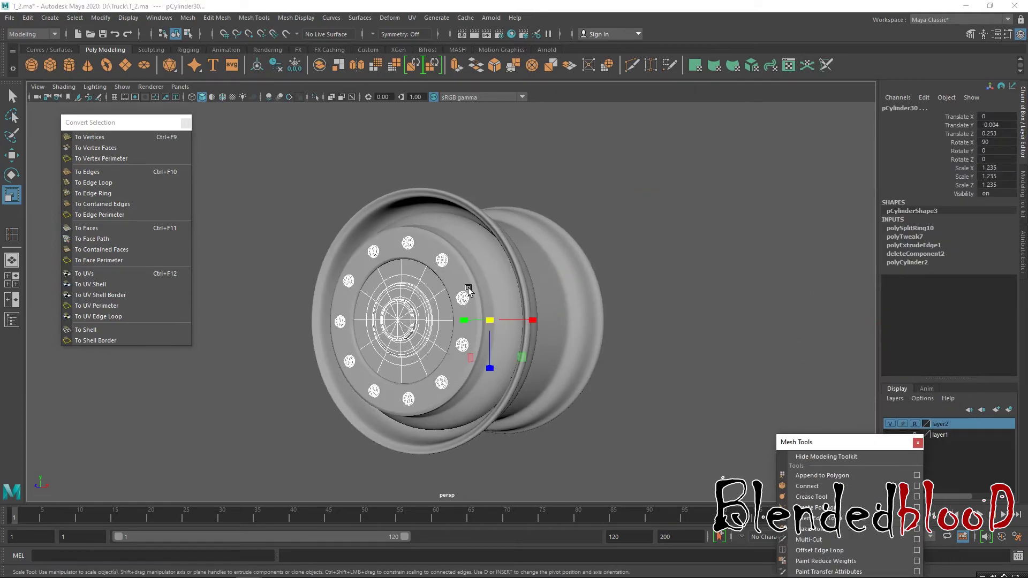
pyautogui.rightClick(541, 243)
pyautogui.click(609, 245)
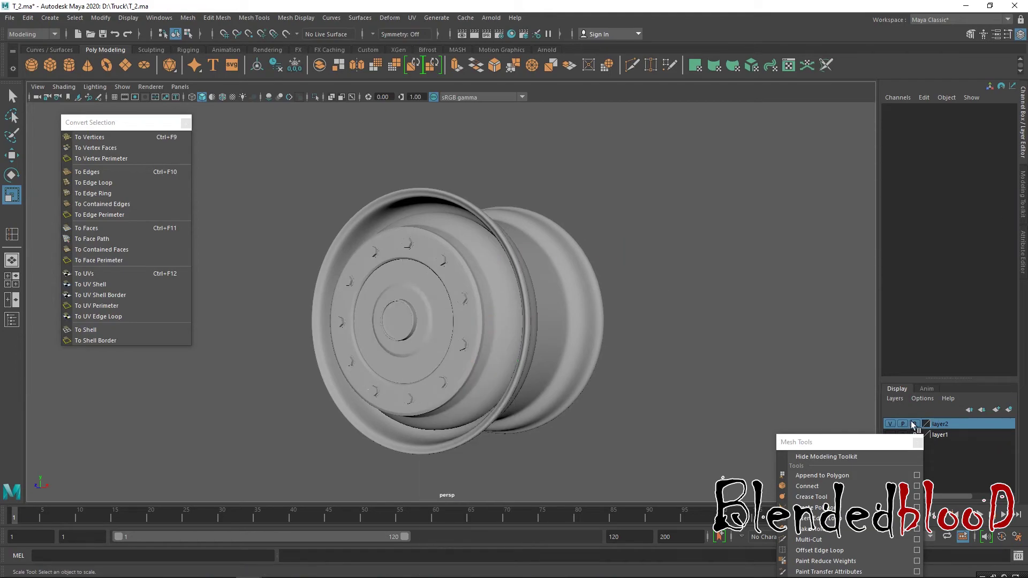
pyautogui.click(339, 428)
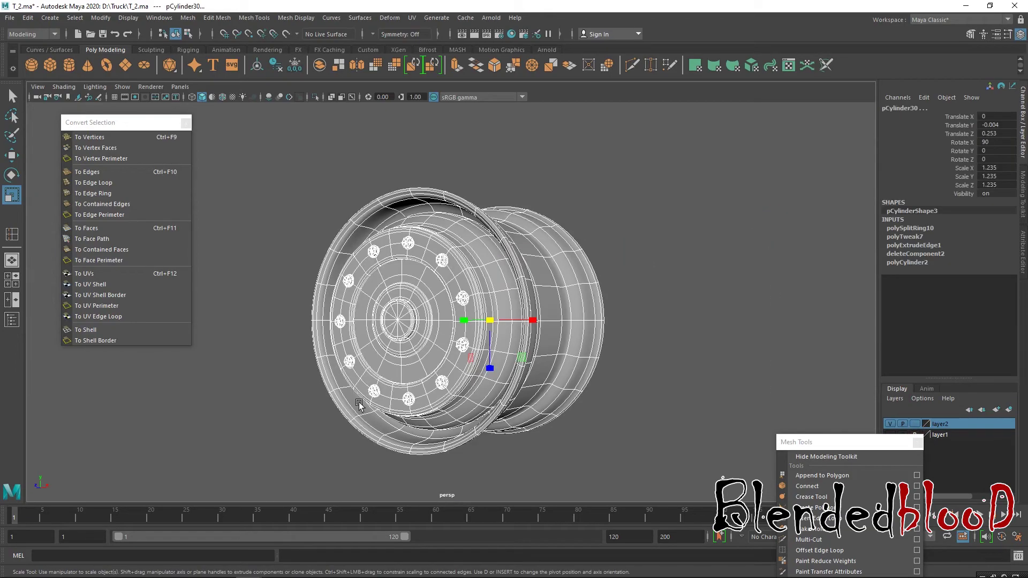
# Step: Delete the construction history of all objects in the scene
pyautogui.press('w')
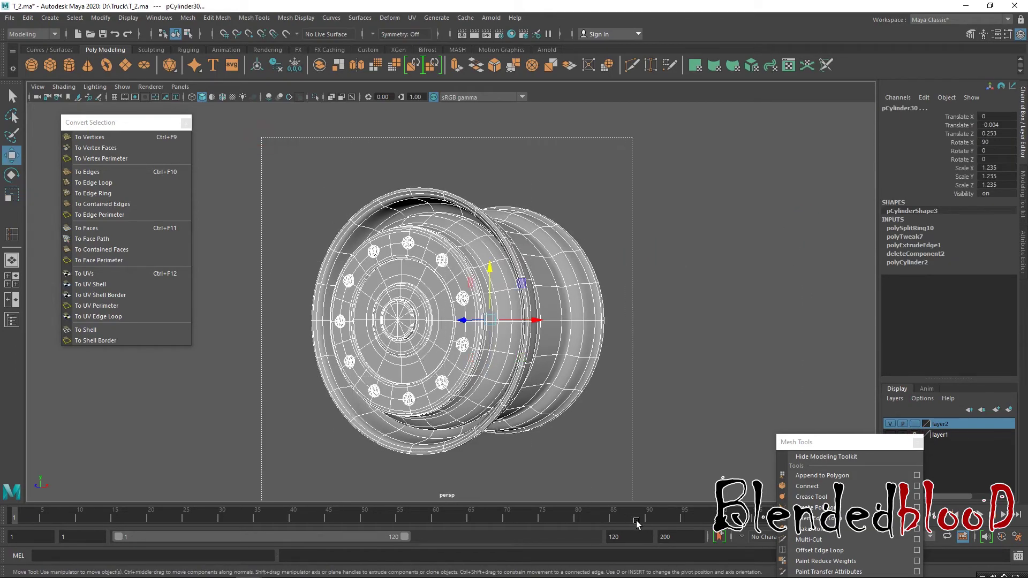
pyautogui.click(28, 18)
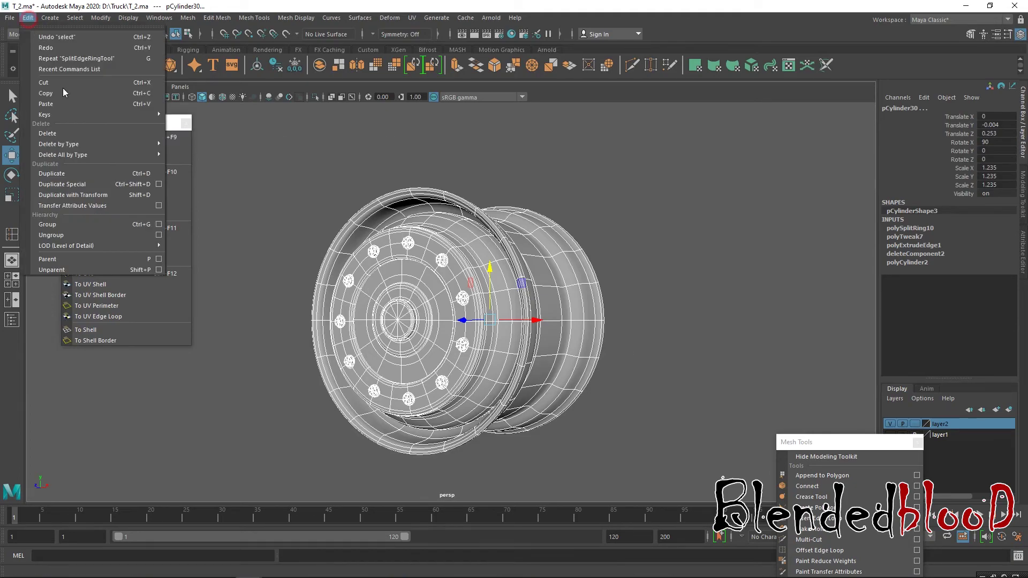
pyautogui.moveTo(133, 156)
pyautogui.click(224, 155)
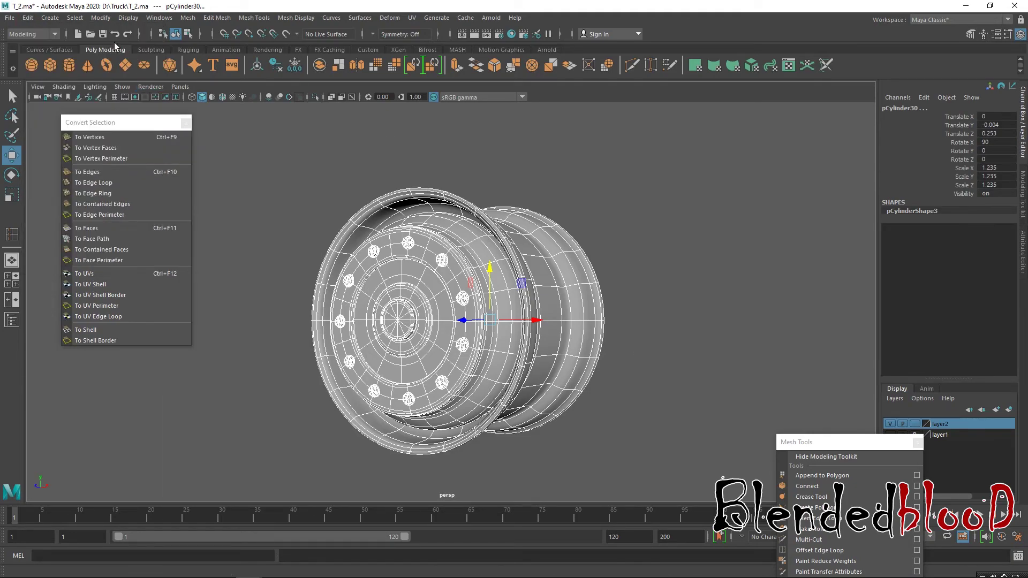
# Step: Delete the construction history of the selected wheel parts
pyautogui.click(28, 18)
pyautogui.moveTo(161, 147)
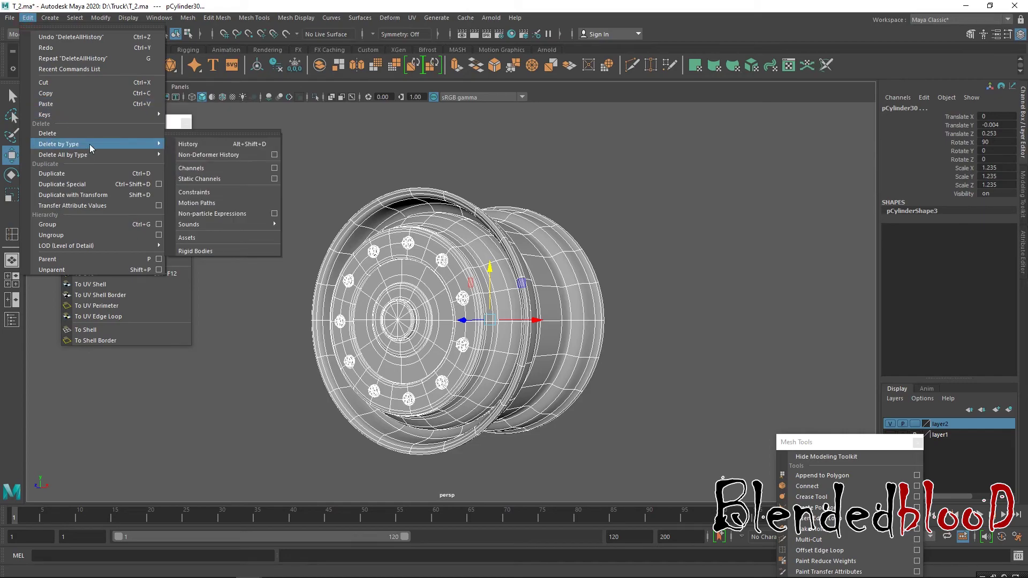
pyautogui.click(197, 146)
# Step: Save the scene as T_1.ma in D:\Truck, replacing the existing file
pyautogui.click(9, 17)
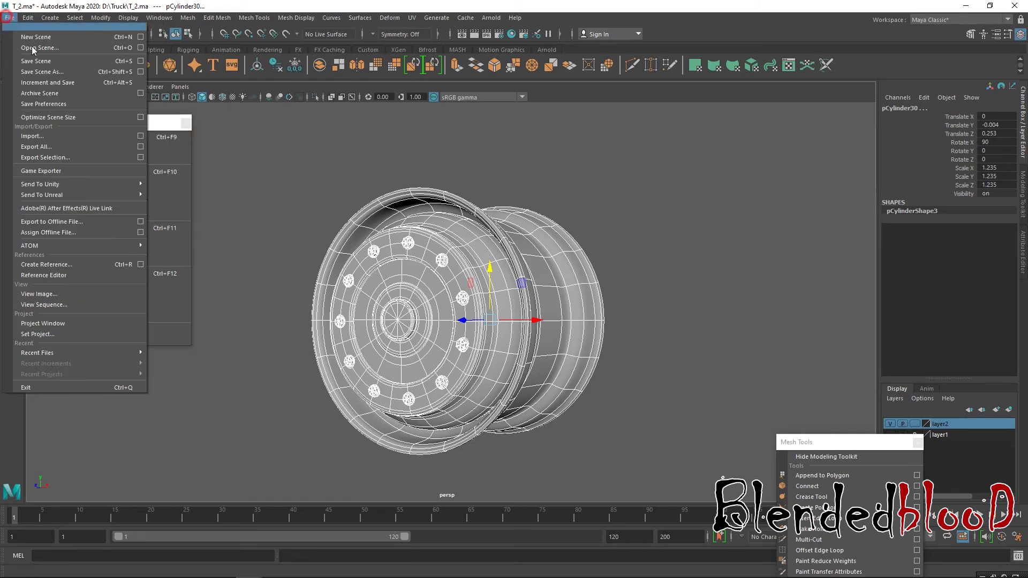
pyautogui.click(59, 70)
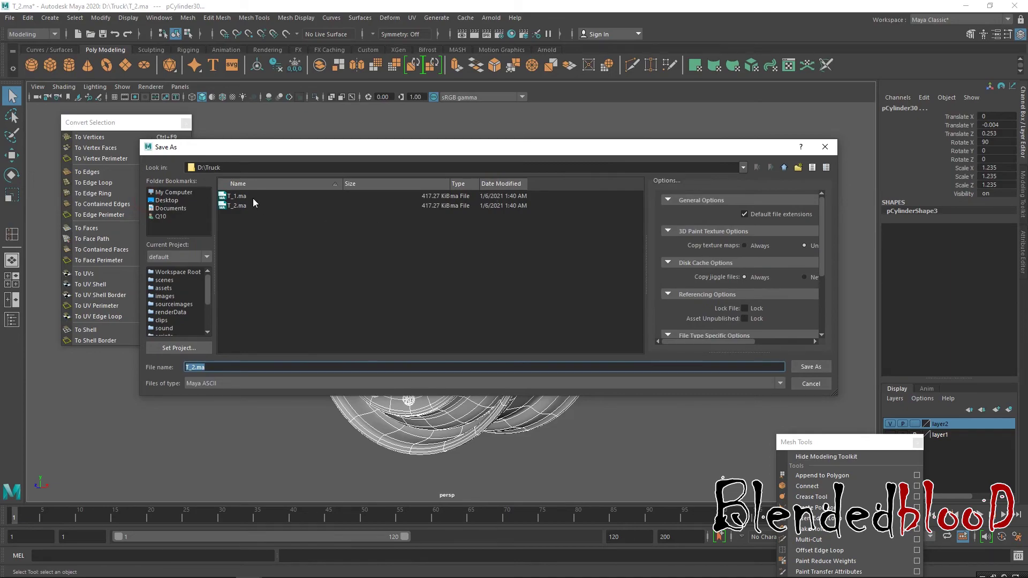
pyautogui.doubleClick(239, 196)
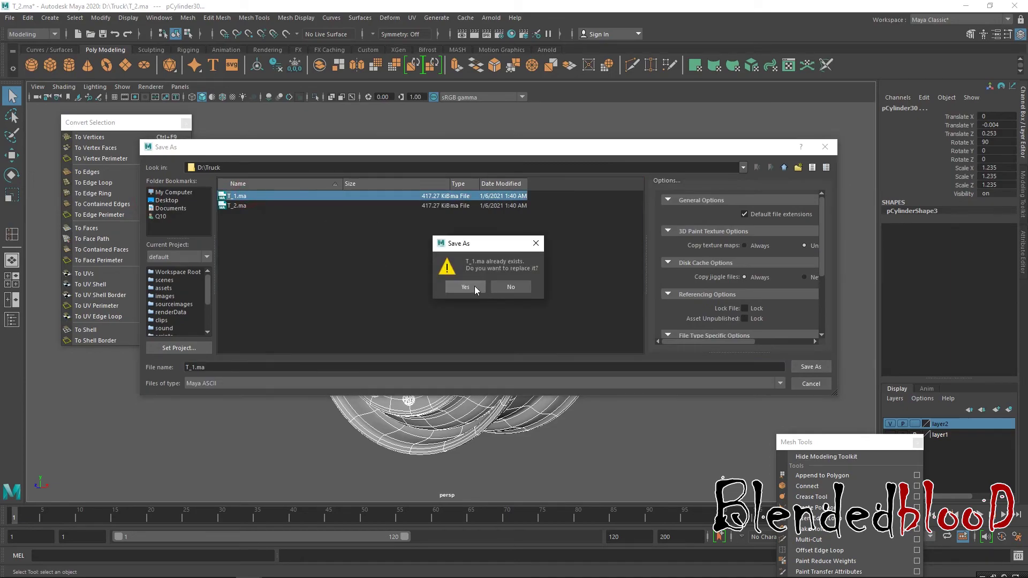
pyautogui.click(467, 288)
# Step: Save the scene again as T_2.ma in D:\Truck, overwriting the older file, and activate the Move tool
pyautogui.click(10, 18)
pyautogui.click(56, 77)
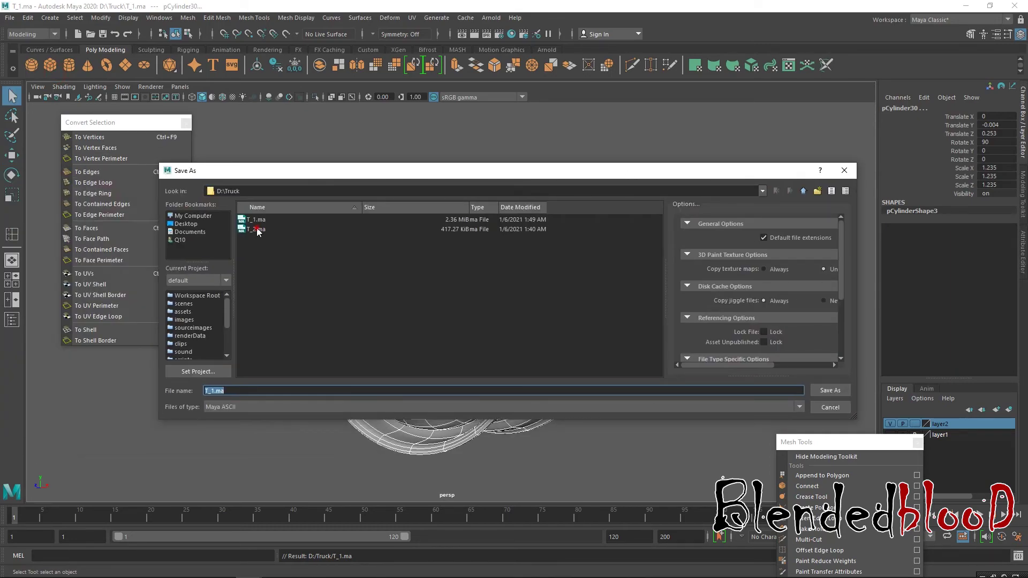
pyautogui.doubleClick(257, 230)
pyautogui.click(471, 311)
pyautogui.press('w')
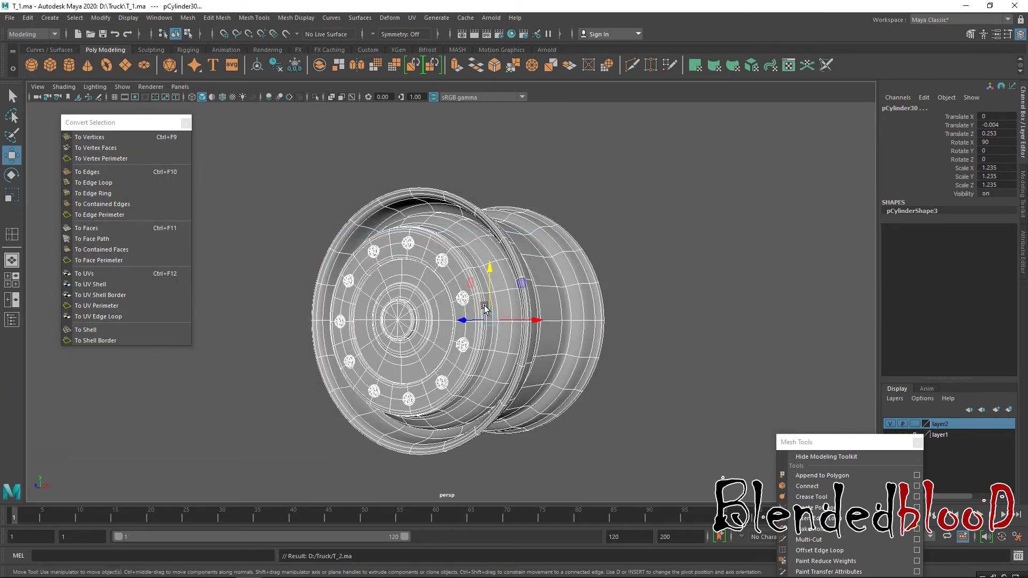
# Step: Show the four-view layout, frame the whole wheel in every view, and clear the selection
pyautogui.press('space')
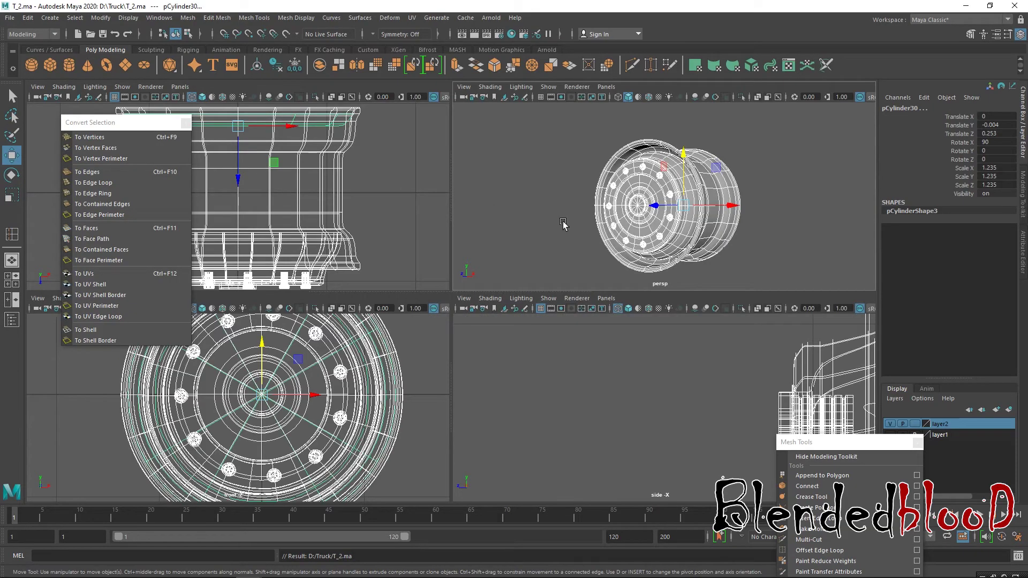
pyautogui.press('f')
pyautogui.press('f')
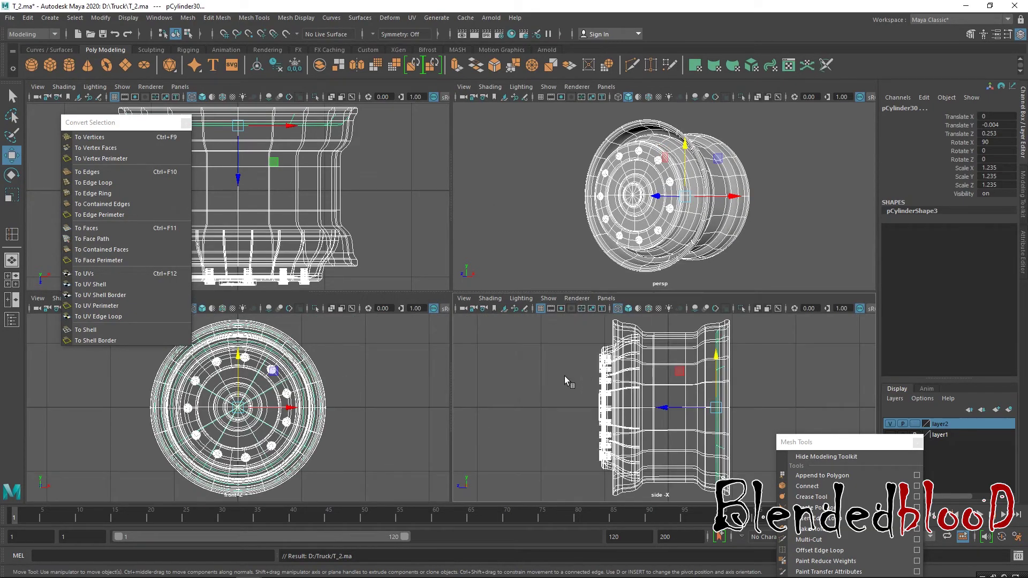
pyautogui.click(553, 395)
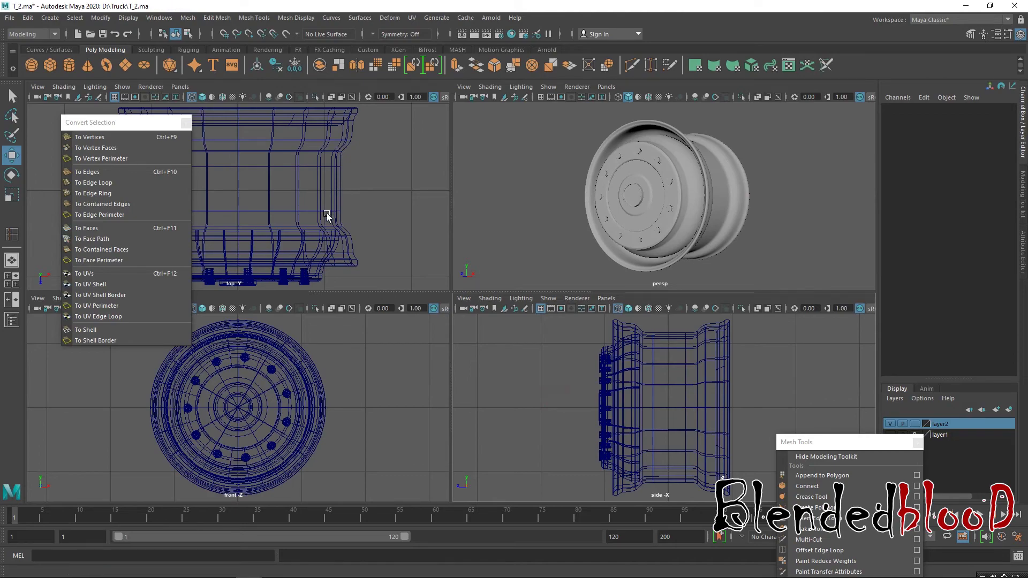
pyautogui.moveTo(559, 133); pyautogui.dragTo(774, 249)
pyautogui.click(774, 250)
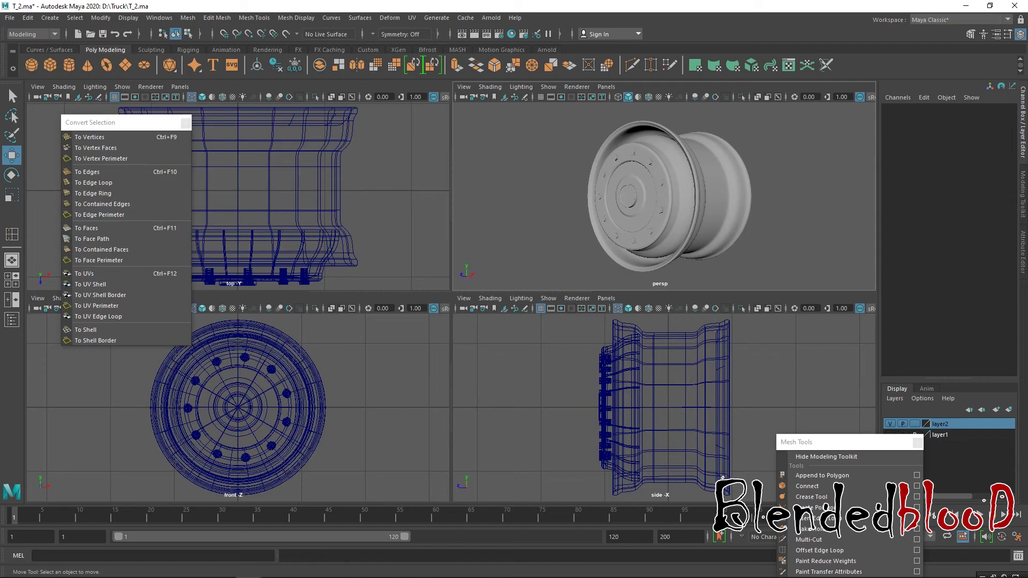
# Step: Switch to Photos to examine the tyres in the truck reference image, and return to Maya with the perspective view maximized
pyautogui.hotkey('alt', 'Tab')
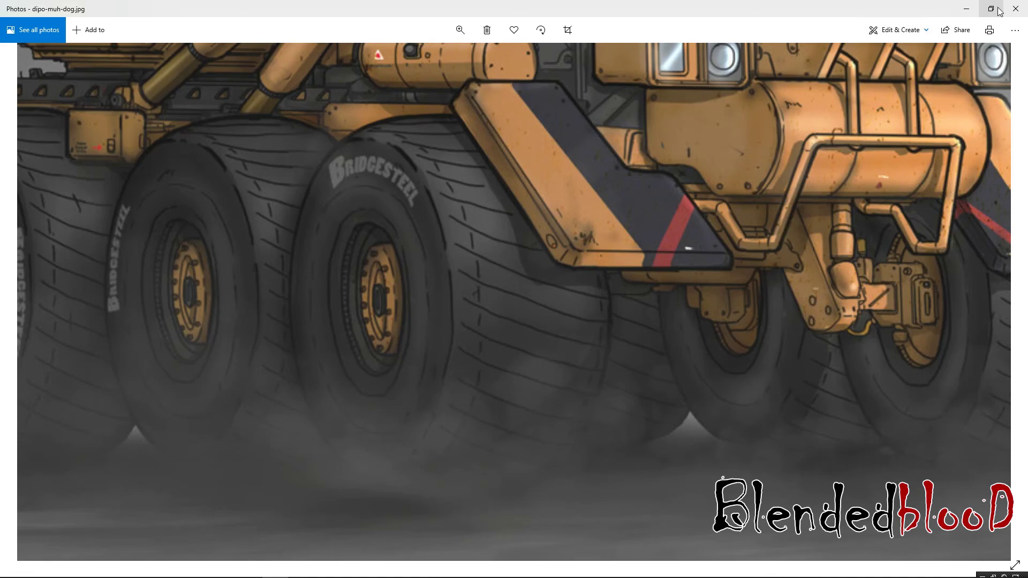
pyautogui.moveTo(380, 235); pyautogui.dragTo(458, 236)
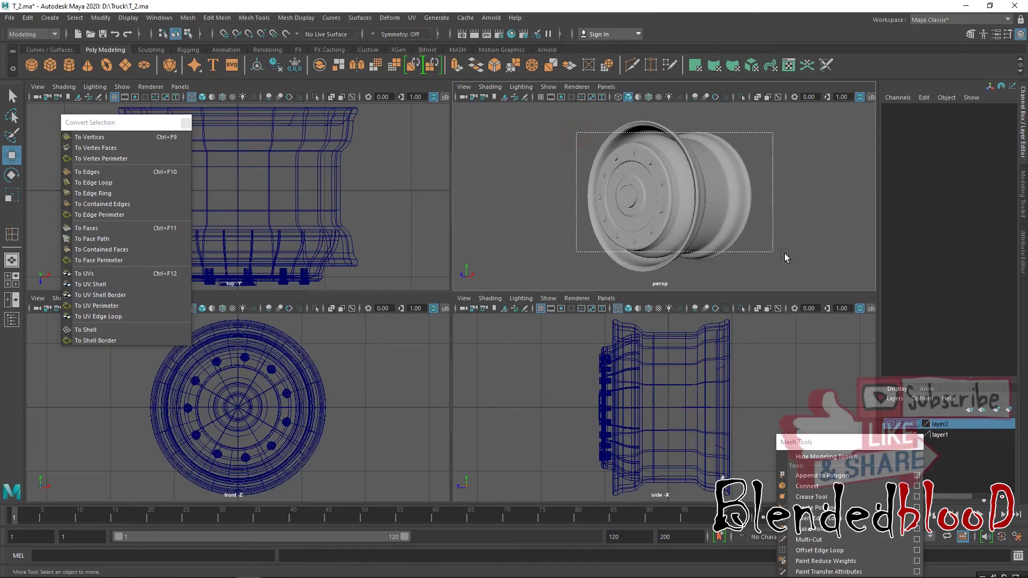
pyautogui.click(648, 251)
pyautogui.press('space')
pyautogui.keyDown('alt'); pyautogui.moveTo(660, 263); pyautogui.dragTo(508, 325); pyautogui.keyUp('alt')
pyautogui.click(725, 325)
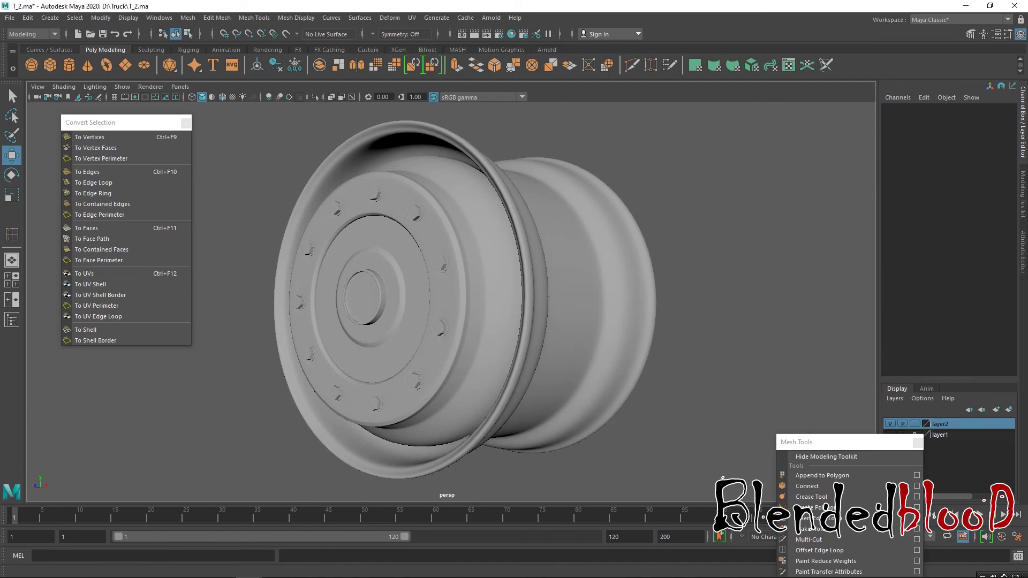
# Step: Compare the wheel model with the rim photo in Picasa Photo Viewer and the truck image in Photos, and return to Maya
pyautogui.hotkey('alt', 'Tab')
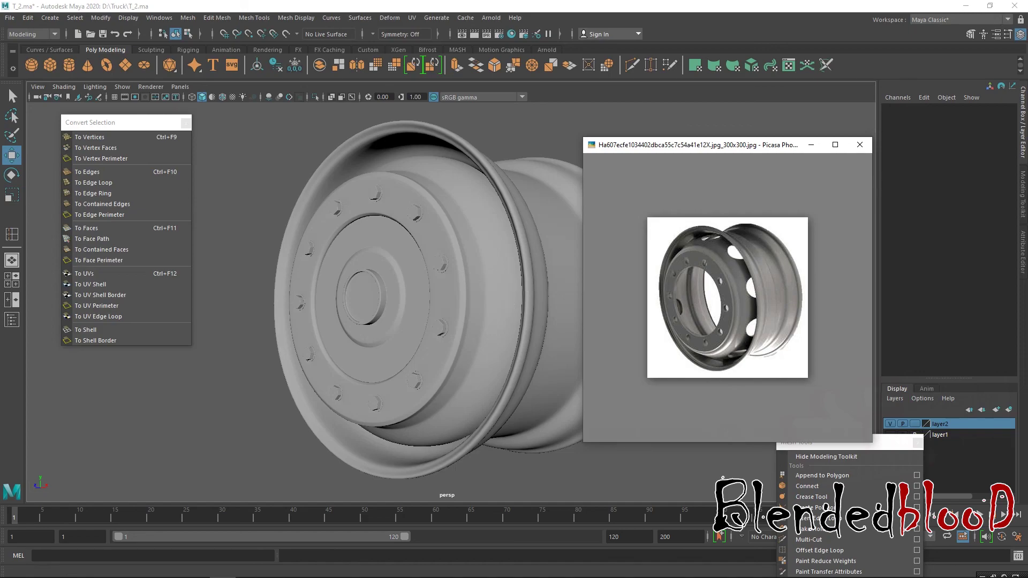
pyautogui.hotkey('alt', 'Tab')
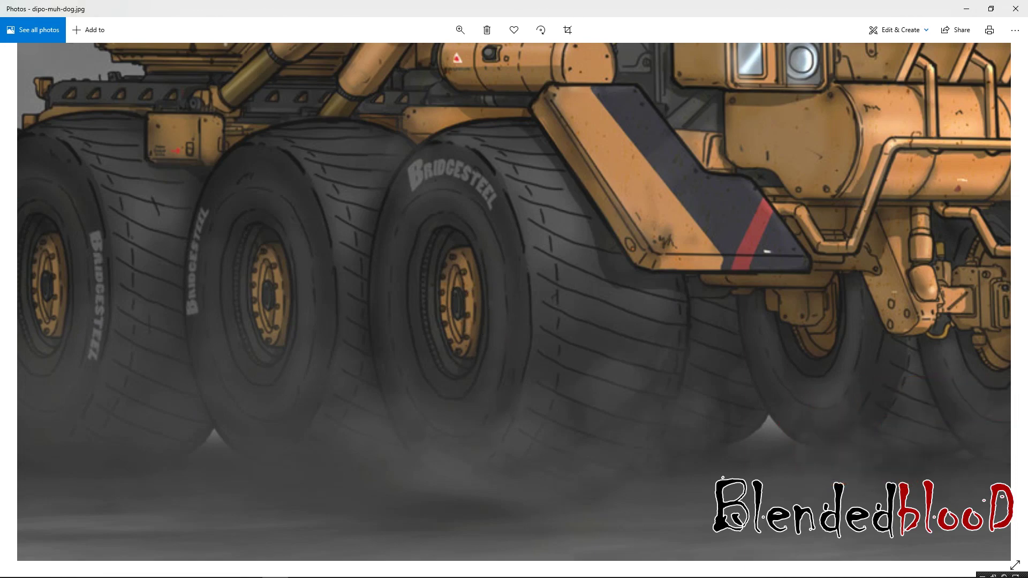
pyautogui.hotkey('alt', 'Tab')
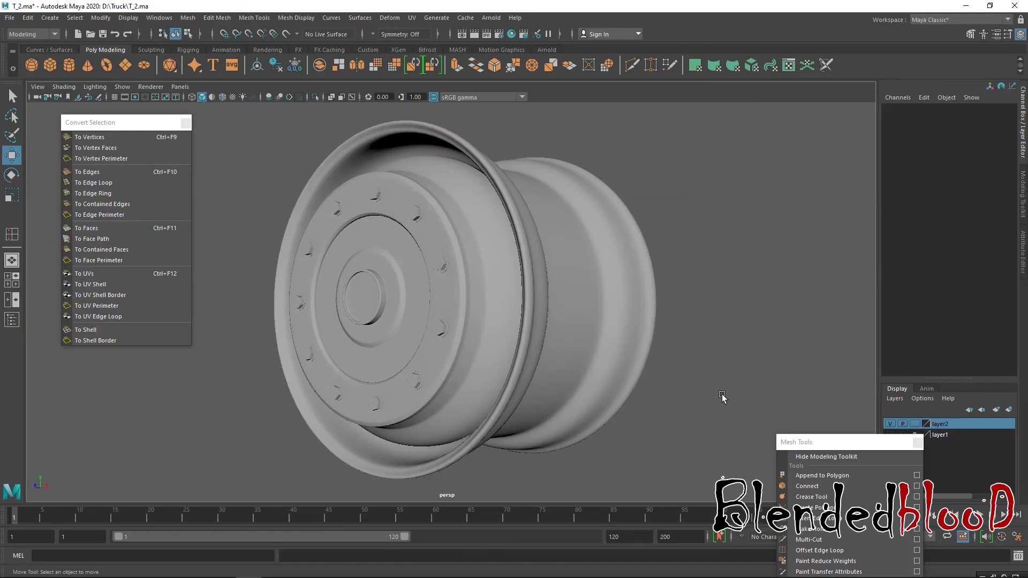
pyautogui.click(543, 361)
pyautogui.moveTo(542, 361)
pyautogui.keyDown('alt'); pyautogui.mouseDown()
pyautogui.moveTo(619, 358)
pyautogui.moveTo(544, 354)
pyautogui.mouseUp(); pyautogui.keyUp('alt')
pyautogui.click(683, 300)
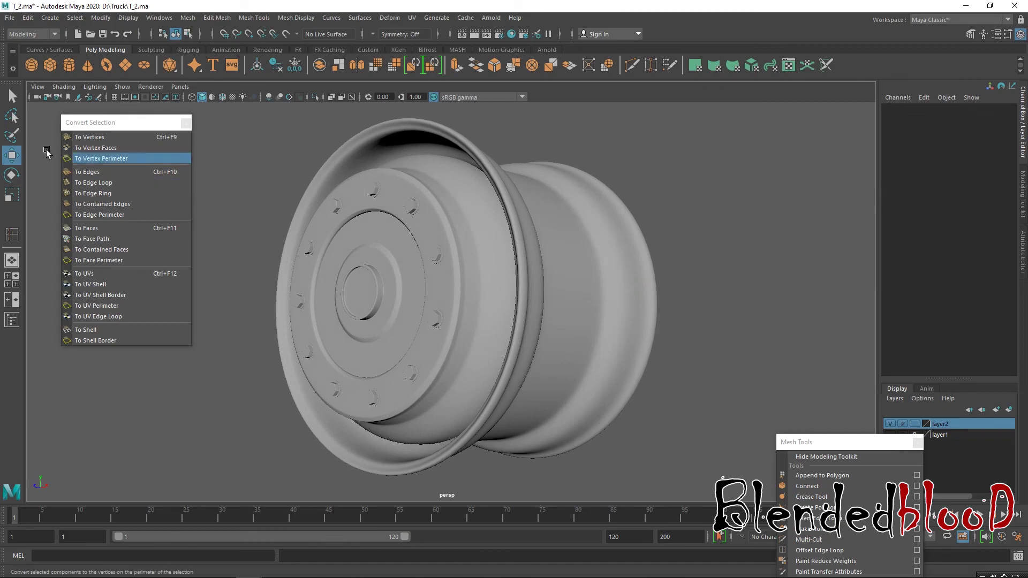